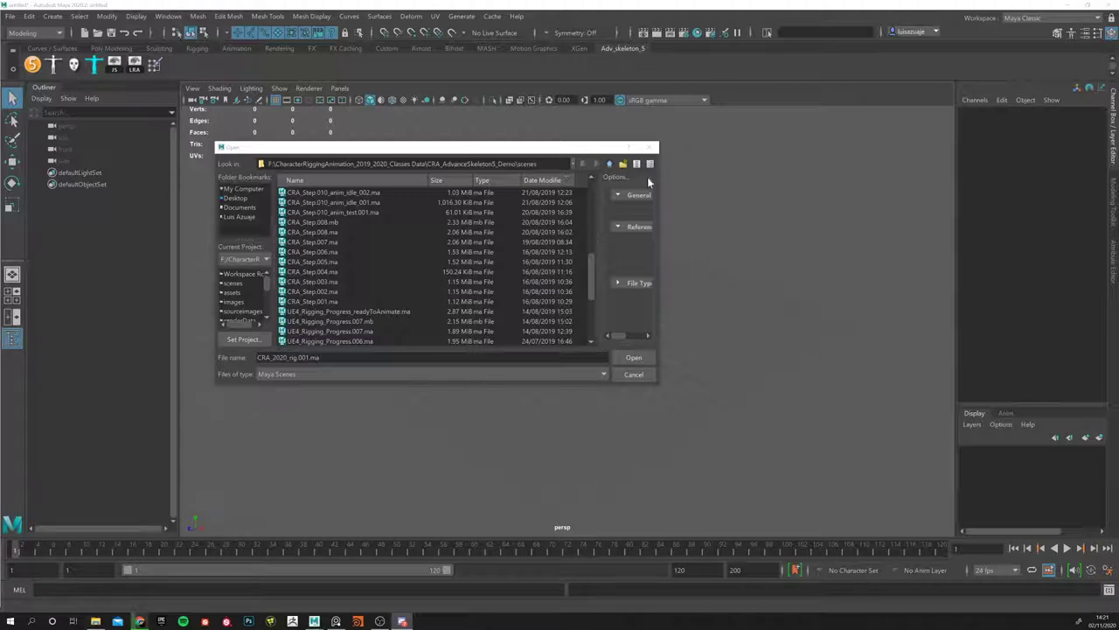
Step: Open the scene CRA_2020_rig.003.ma from the project's scenes folder and continue past the student version notice
{"action": "scroll", "coordinate": [328, 249], "scroll_direction": "up", "scroll_amount": 5}
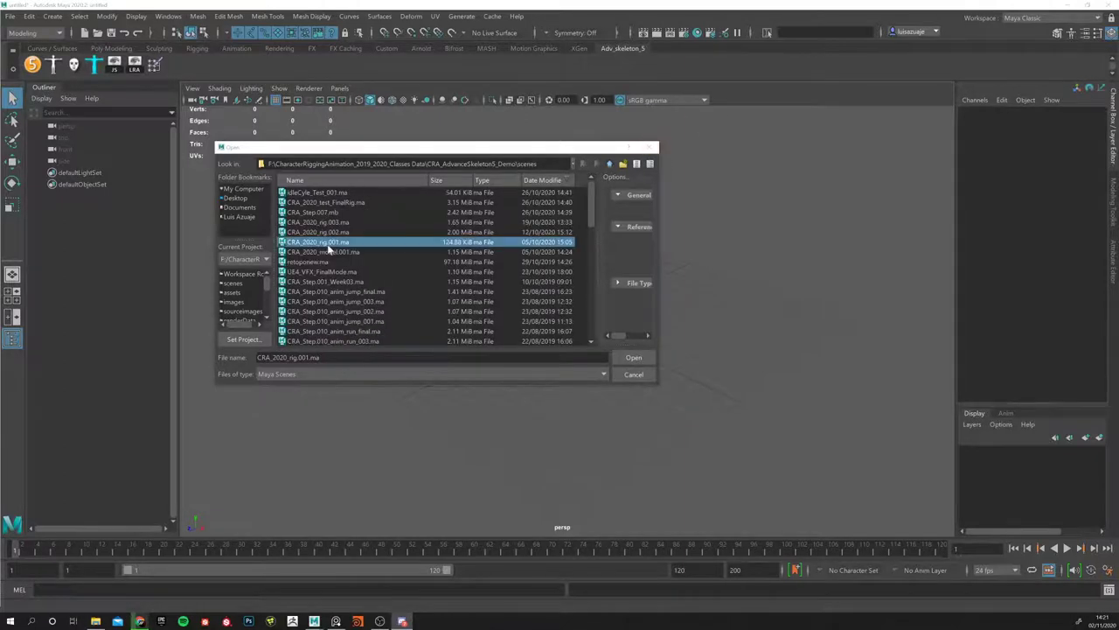
{"action": "left_click", "coordinate": [542, 179]}
{"action": "left_click", "coordinate": [548, 180]}
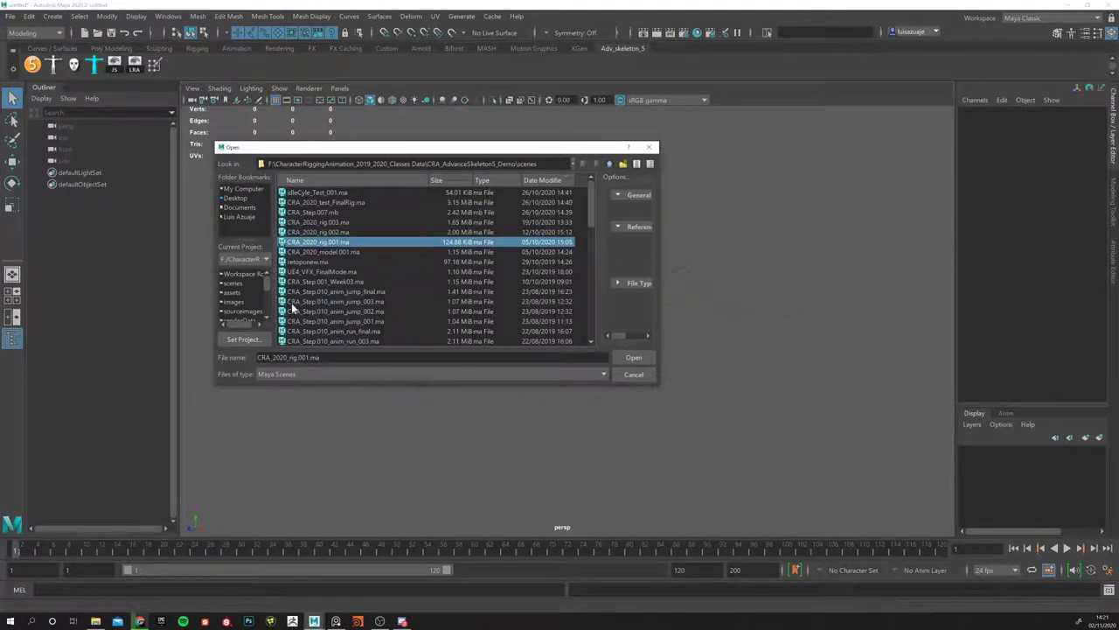
{"action": "left_click", "coordinate": [390, 181]}
{"action": "left_click", "coordinate": [386, 180]}
{"action": "scroll", "coordinate": [411, 210], "scroll_direction": "down", "scroll_amount": 10}
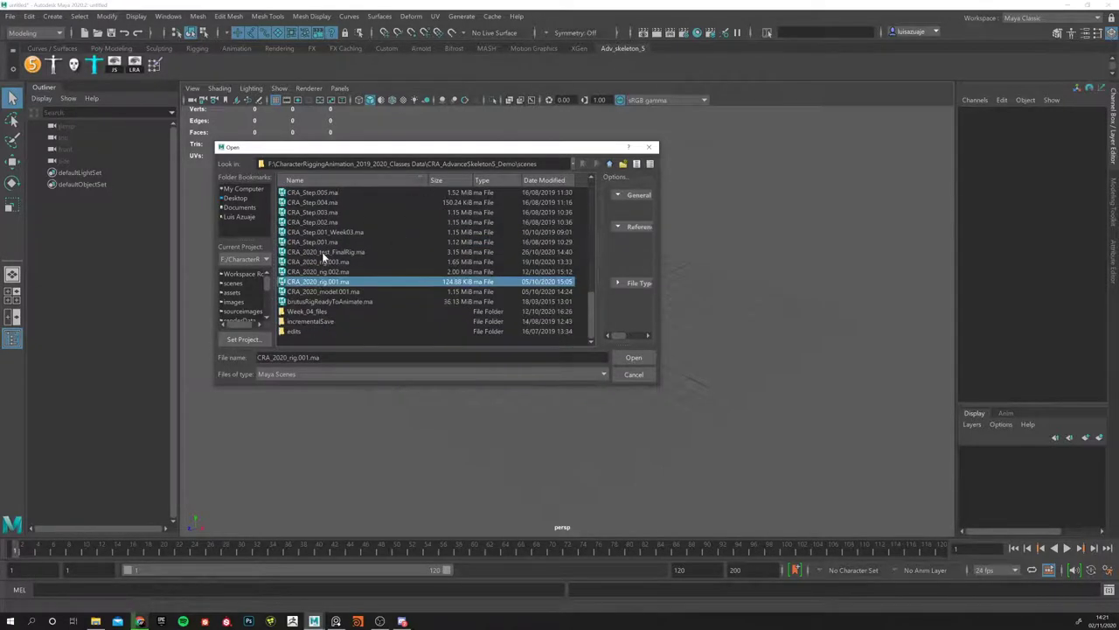
{"action": "left_click", "coordinate": [316, 261]}
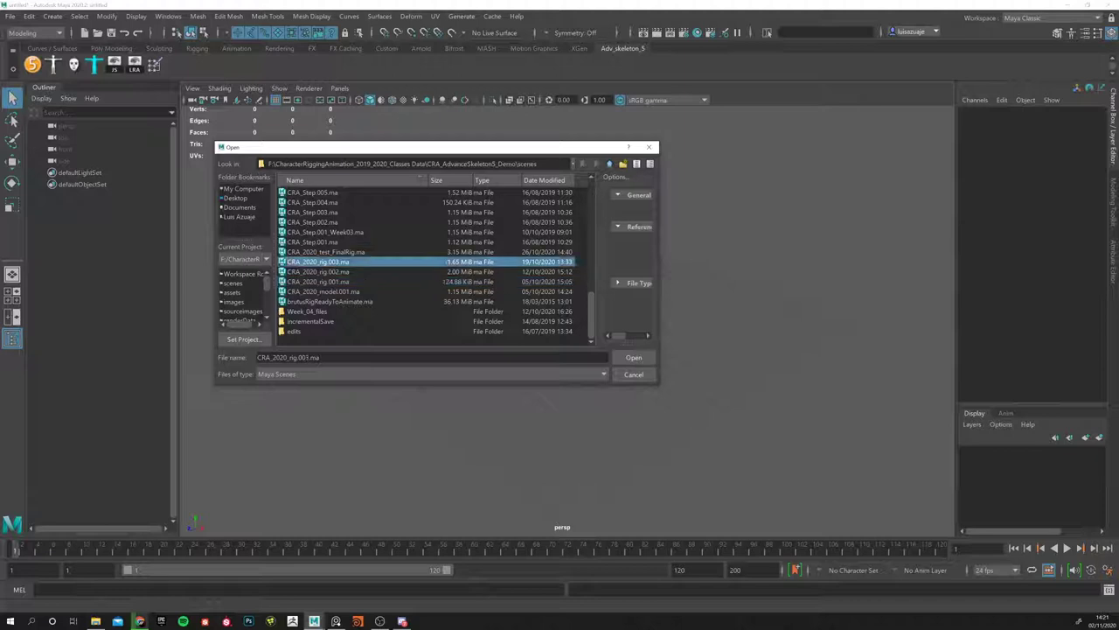
{"action": "left_click", "coordinate": [626, 359]}
{"action": "left_click", "coordinate": [551, 314]}
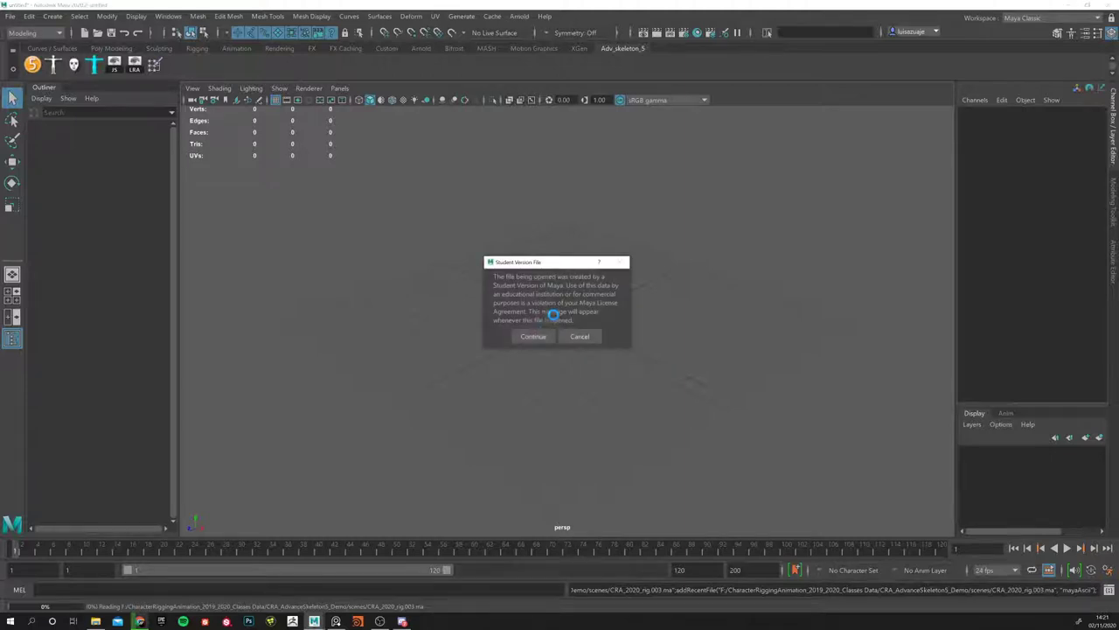
{"action": "left_click", "coordinate": [529, 337]}
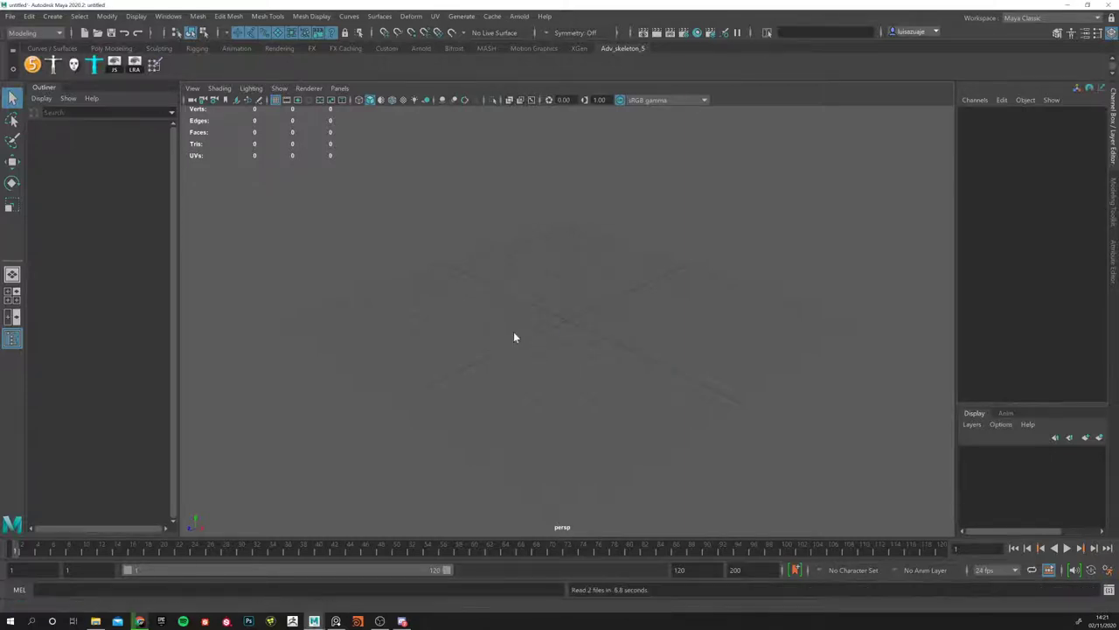
Step: Try moving the right shoulder joint Shoulder_R upward and undo the move
{"action": "left_click_drag", "start_coordinate": [342, 348], "coordinate": [333, 313], "text": "alt"}
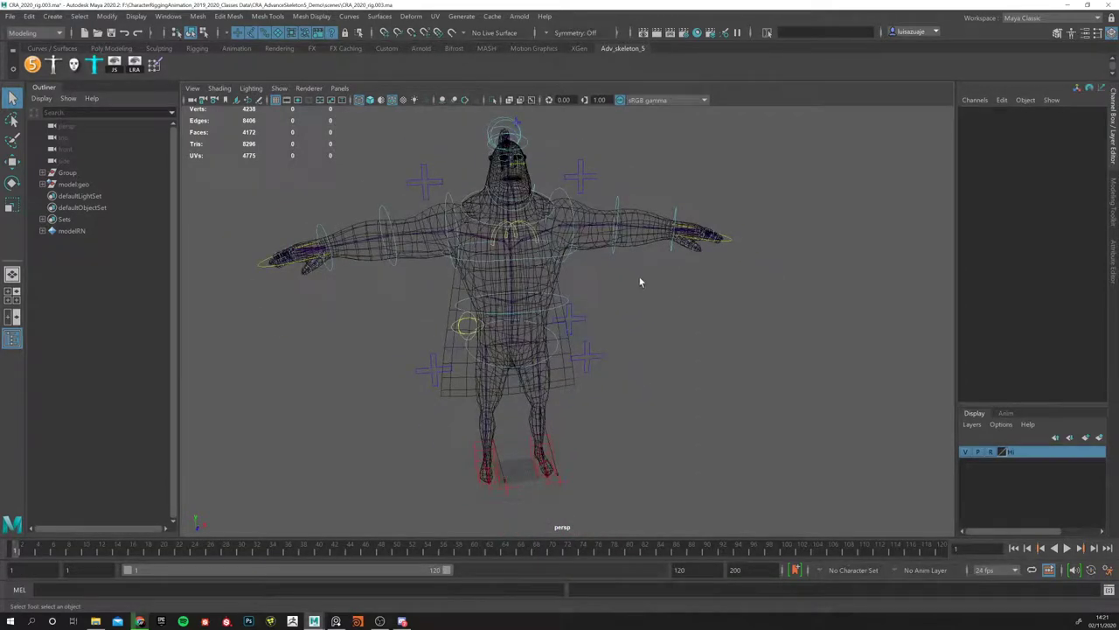
{"action": "middle_click_drag", "start_coordinate": [641, 271], "coordinate": [640, 333], "text": "alt"}
{"action": "right_click_drag", "start_coordinate": [640, 333], "coordinate": [884, 346], "text": "alt"}
{"action": "left_click_drag", "start_coordinate": [885, 347], "coordinate": [535, 264], "text": "alt"}
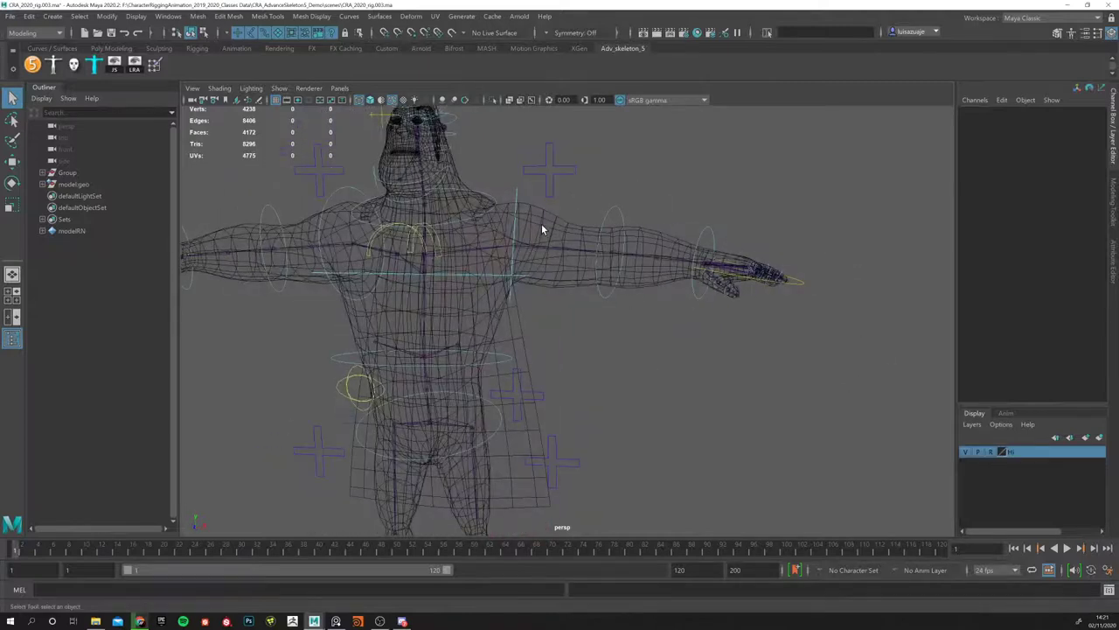
{"action": "left_click", "coordinate": [542, 248]}
{"action": "right_click_drag", "start_coordinate": [544, 278], "coordinate": [645, 303], "text": "alt"}
{"action": "left_click_drag", "start_coordinate": [644, 302], "coordinate": [461, 253], "text": "alt"}
{"action": "left_click", "coordinate": [463, 259]}
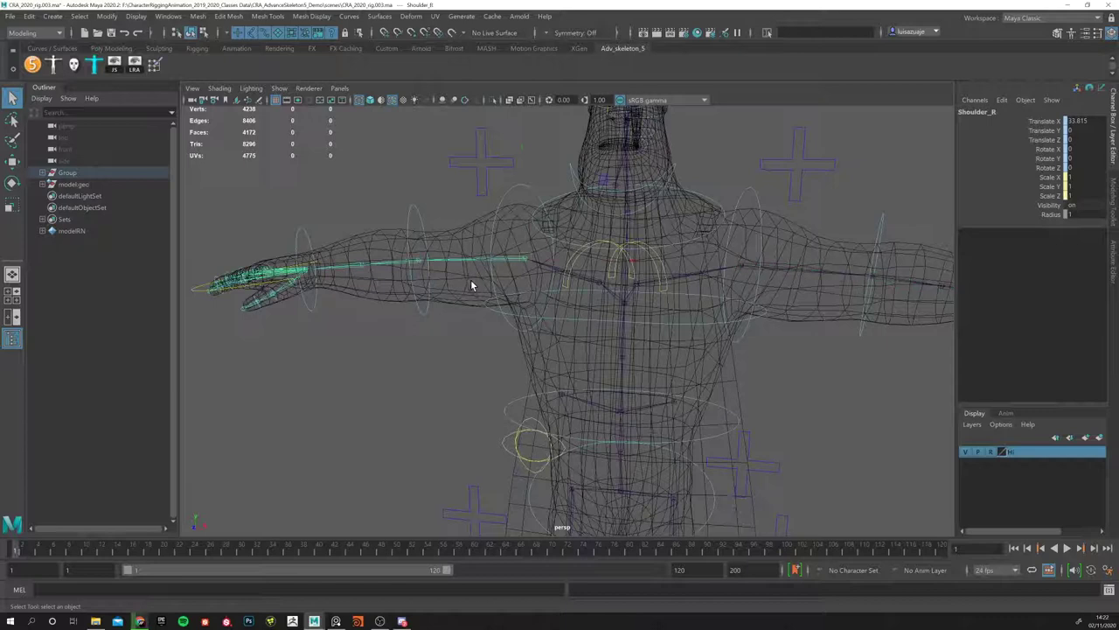
{"action": "key", "text": "w"}
{"action": "left_click", "coordinate": [526, 190]}
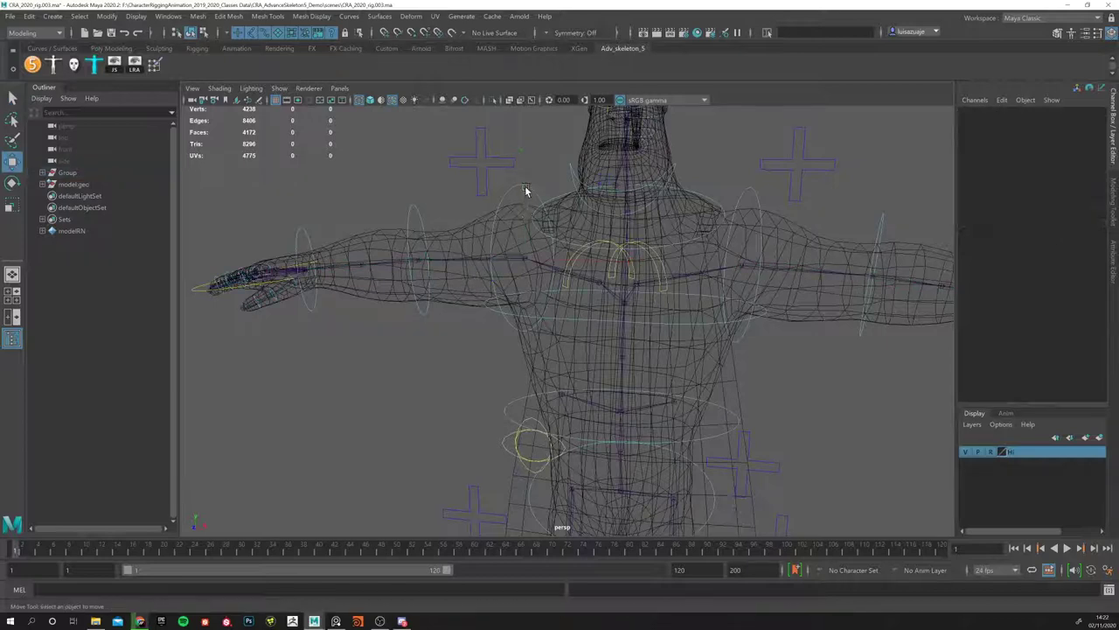
{"action": "left_click", "coordinate": [522, 257]}
{"action": "left_click_drag", "start_coordinate": [523, 206], "coordinate": [523, 180]}
{"action": "key", "text": "ctrl+z"}
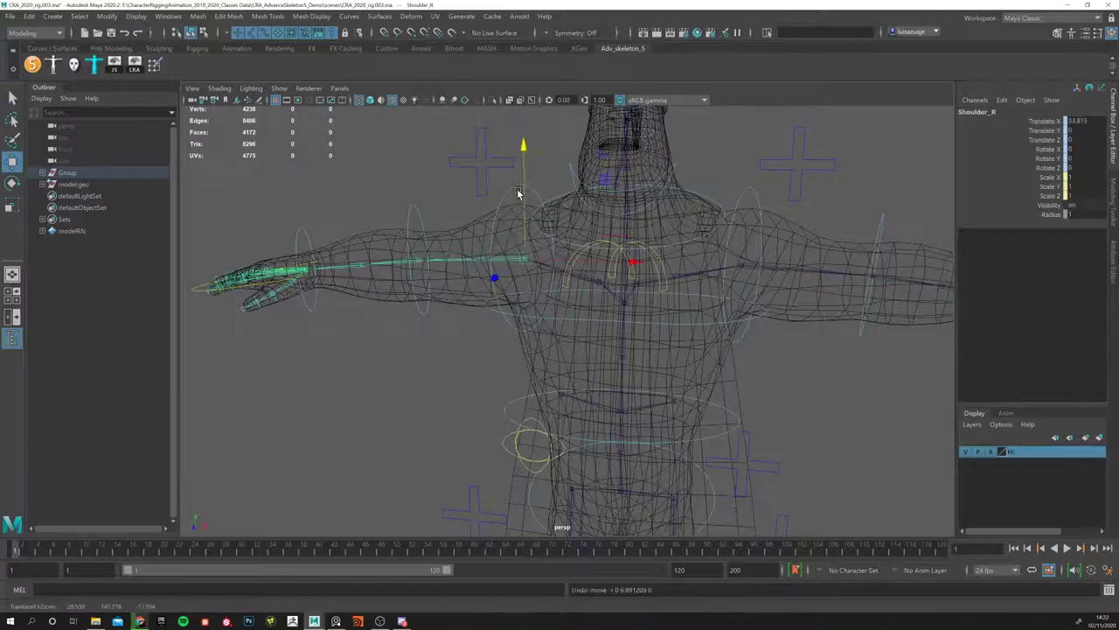
Step: Examine the rigged character's arm joints, full-body controls and legs from the front and side
{"action": "left_click_drag", "start_coordinate": [426, 253], "coordinate": [415, 284], "text": "alt"}
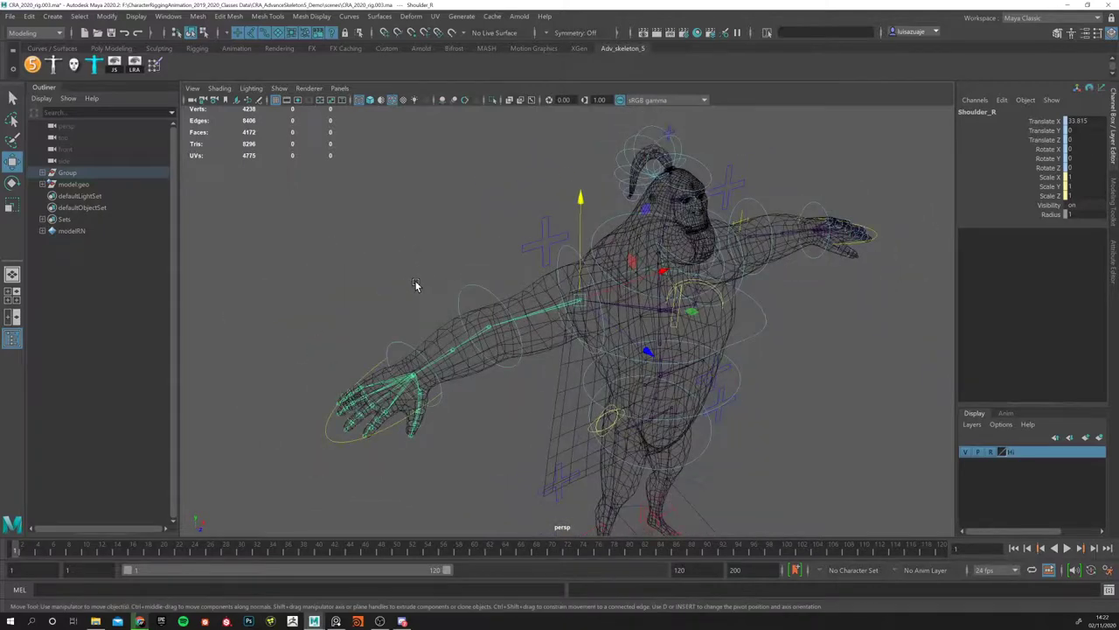
{"action": "left_click_drag", "start_coordinate": [439, 345], "coordinate": [548, 344], "text": "alt"}
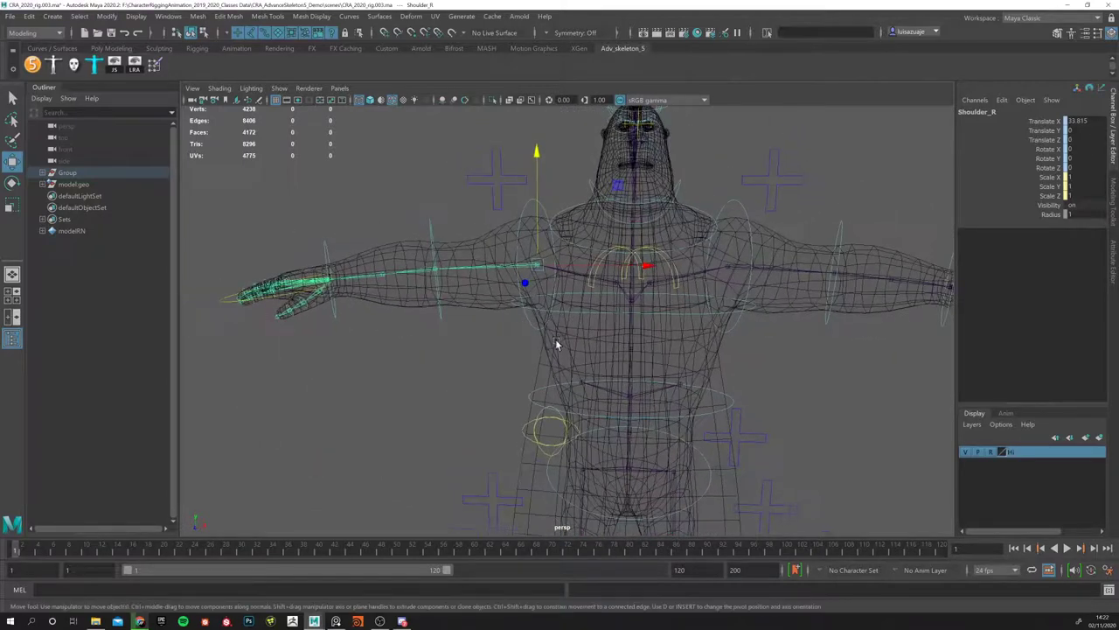
{"action": "right_click_drag", "start_coordinate": [490, 319], "coordinate": [402, 320], "text": "alt"}
{"action": "left_click_drag", "start_coordinate": [402, 319], "coordinate": [450, 318], "text": "alt"}
{"action": "middle_click_drag", "start_coordinate": [525, 306], "coordinate": [469, 219], "text": "alt"}
{"action": "right_click_drag", "start_coordinate": [470, 219], "coordinate": [398, 223], "text": "alt"}
{"action": "left_click_drag", "start_coordinate": [397, 223], "coordinate": [367, 271], "text": "alt"}
{"action": "middle_click_drag", "start_coordinate": [376, 272], "coordinate": [392, 359], "text": "alt"}
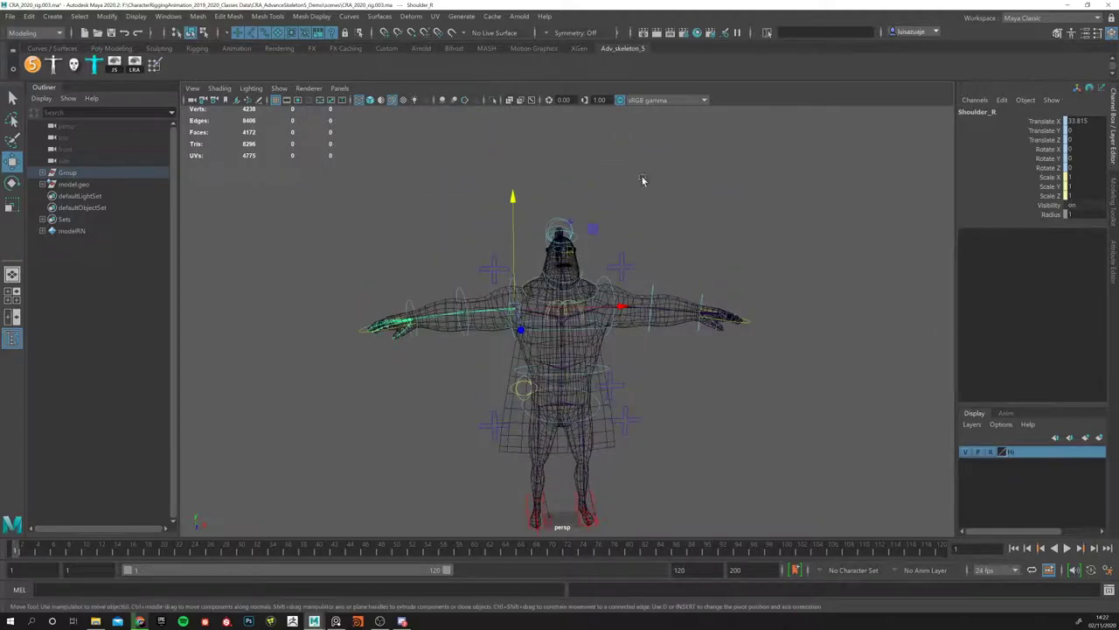
{"action": "middle_click_drag", "start_coordinate": [500, 429], "coordinate": [502, 337], "text": "alt"}
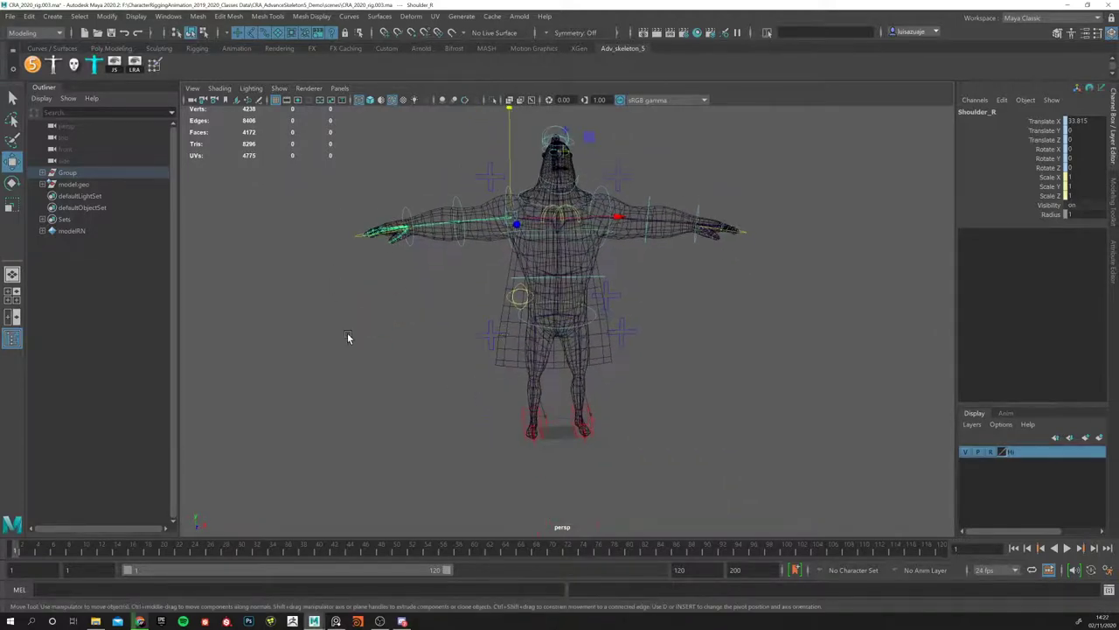
{"action": "left_click_drag", "start_coordinate": [353, 347], "coordinate": [499, 354], "text": "alt"}
{"action": "right_click_drag", "start_coordinate": [499, 354], "coordinate": [600, 387], "text": "alt"}
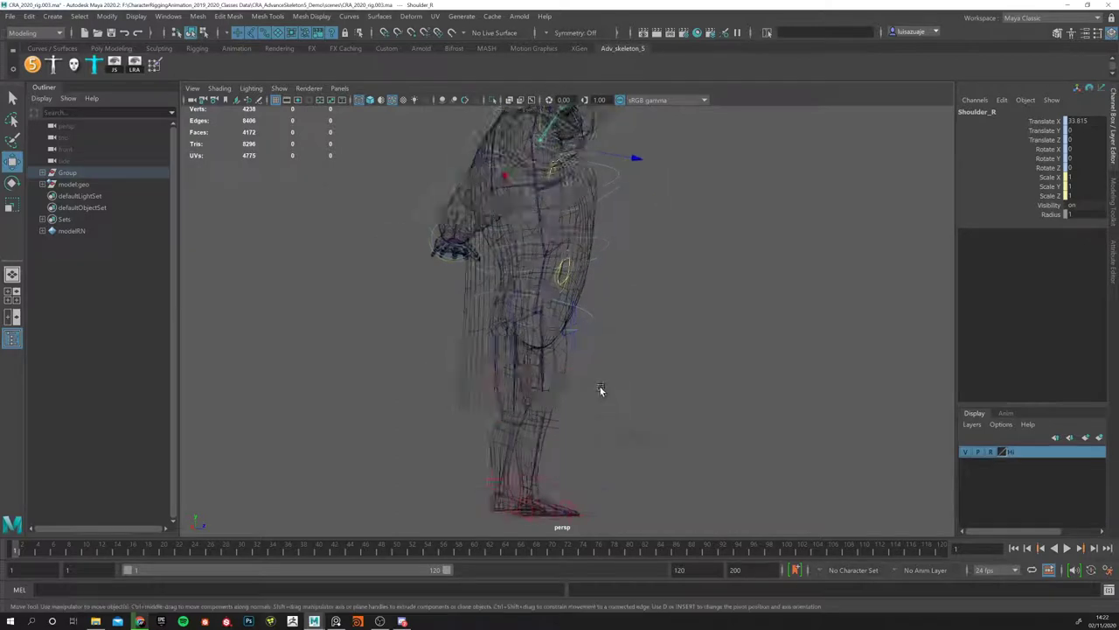
{"action": "middle_click_drag", "start_coordinate": [602, 454], "coordinate": [603, 325], "text": "alt"}
{"action": "left_click_drag", "start_coordinate": [603, 325], "coordinate": [517, 359], "text": "alt"}
Step: Try moving the right foot control IKLeg_R to test the leg's response, and undo each move
{"action": "left_click", "coordinate": [451, 368]}
{"action": "left_click", "coordinate": [456, 361]}
{"action": "middle_click_drag", "start_coordinate": [572, 286], "coordinate": [627, 230]}
{"action": "key", "text": "ctrl+z"}
{"action": "left_click_drag", "start_coordinate": [645, 242], "coordinate": [467, 332], "text": "alt"}
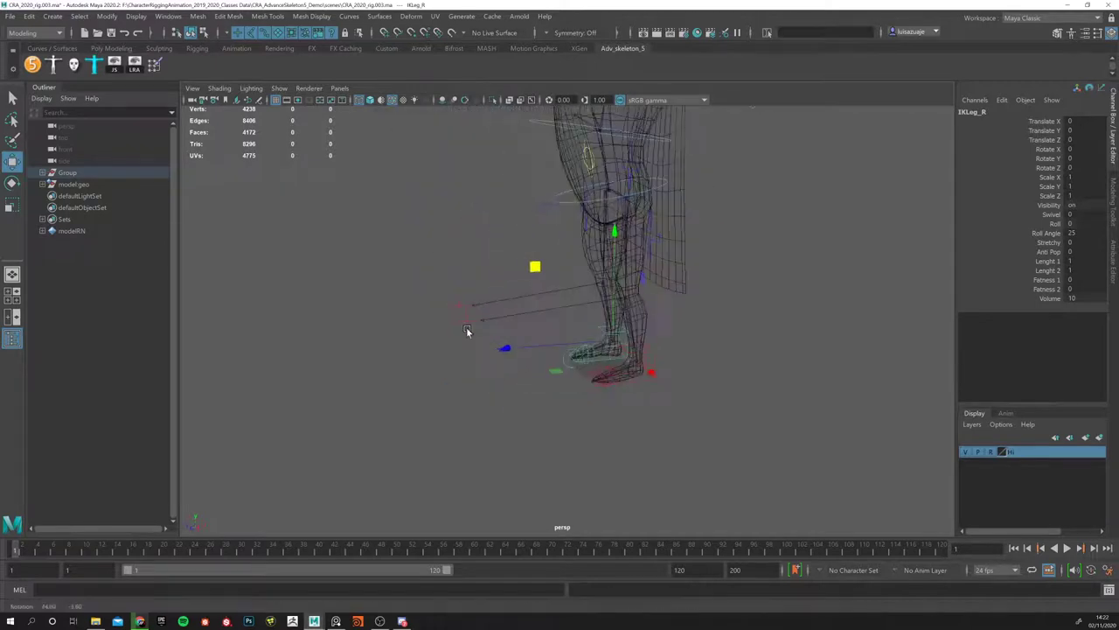
{"action": "left_click_drag", "start_coordinate": [547, 270], "coordinate": [529, 241]}
{"action": "key", "text": "ctrl+z"}
Step: Try a small vertical move at the character's right shoulder and undo it
{"action": "right_click_drag", "start_coordinate": [529, 242], "coordinate": [670, 285], "text": "alt"}
{"action": "left_click_drag", "start_coordinate": [670, 285], "coordinate": [418, 236], "text": "alt"}
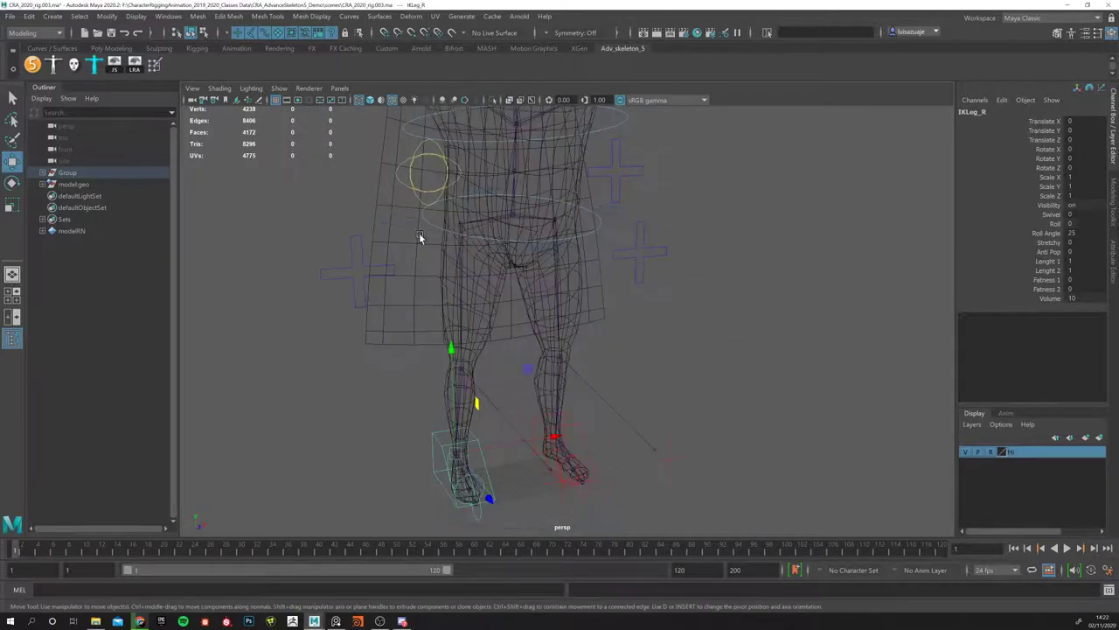
{"action": "left_click_drag", "start_coordinate": [541, 278], "coordinate": [499, 288], "text": "alt"}
{"action": "right_click_drag", "start_coordinate": [479, 294], "coordinate": [479, 257], "text": "alt"}
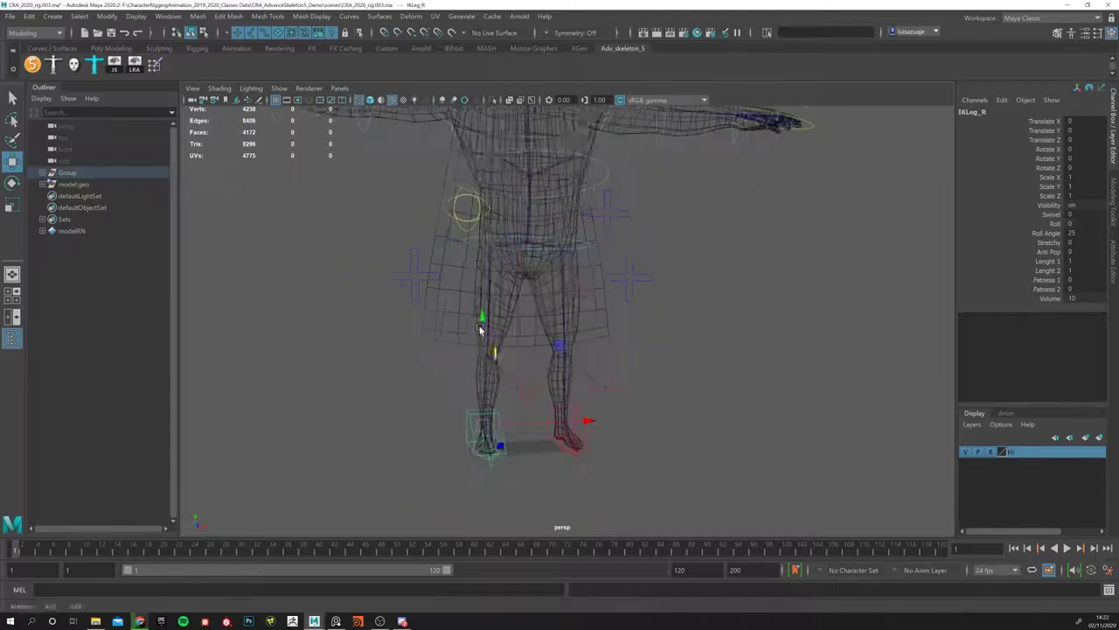
{"action": "left_click_drag", "start_coordinate": [488, 410], "coordinate": [445, 265], "text": "alt"}
{"action": "left_click", "coordinate": [445, 269]}
{"action": "left_click_drag", "start_coordinate": [445, 211], "coordinate": [446, 227]}
{"action": "key", "text": "ctrl+z"}
Step: Inspect the attributes of the right arm's FKIKArm_R switch control, clear the selection and review the whole rig
{"action": "left_click", "coordinate": [382, 191]}
{"action": "left_click", "coordinate": [404, 204]}
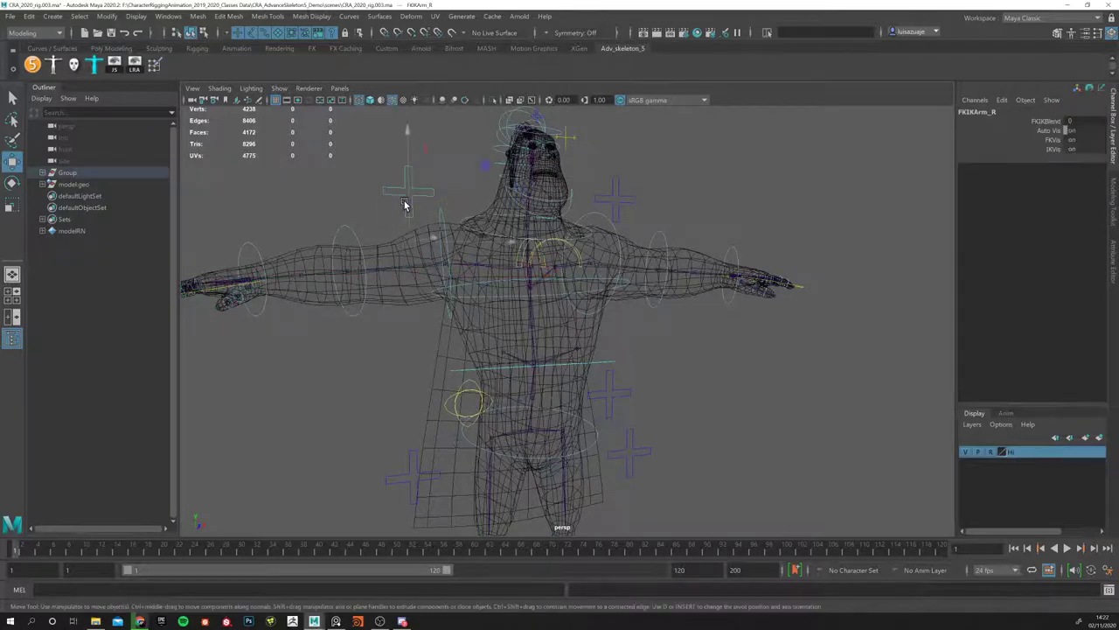
{"action": "left_click", "coordinate": [313, 213]}
{"action": "right_click_drag", "start_coordinate": [407, 286], "coordinate": [377, 285], "text": "alt"}
{"action": "middle_click_drag", "start_coordinate": [377, 285], "coordinate": [373, 228], "text": "alt"}
{"action": "left_click_drag", "start_coordinate": [372, 227], "coordinate": [441, 273], "text": "alt"}
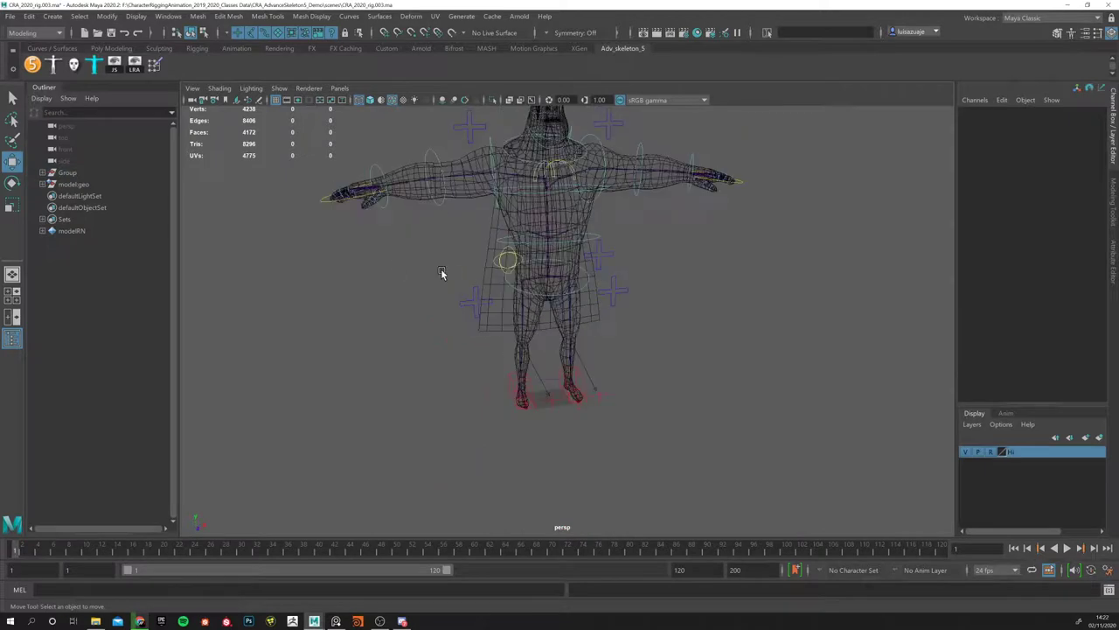
Step: Open the AdvancedSkeleton tools, choose bipedGame.ma as the fit skeleton and review the optional preparation section
{"action": "left_click", "coordinate": [32, 64]}
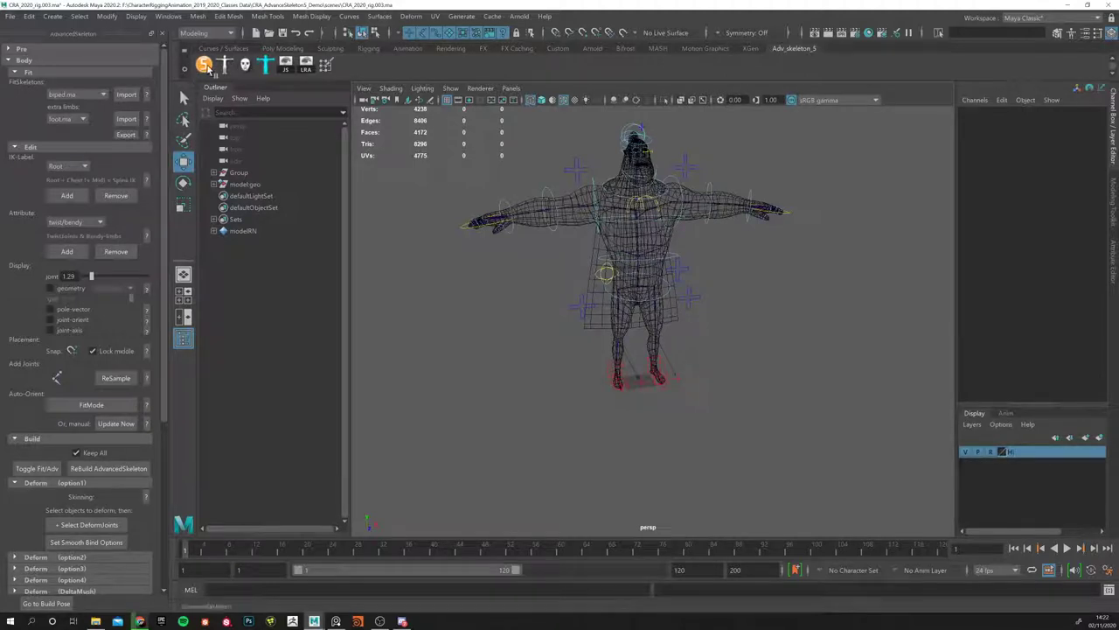
{"action": "left_click", "coordinate": [60, 97]}
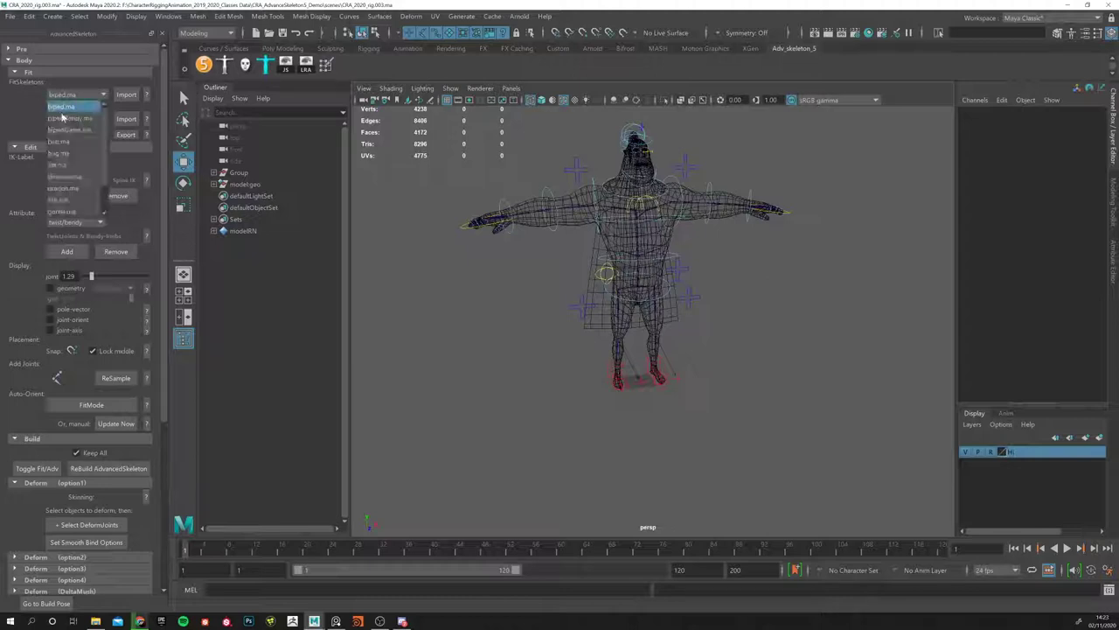
{"action": "left_click", "coordinate": [64, 129]}
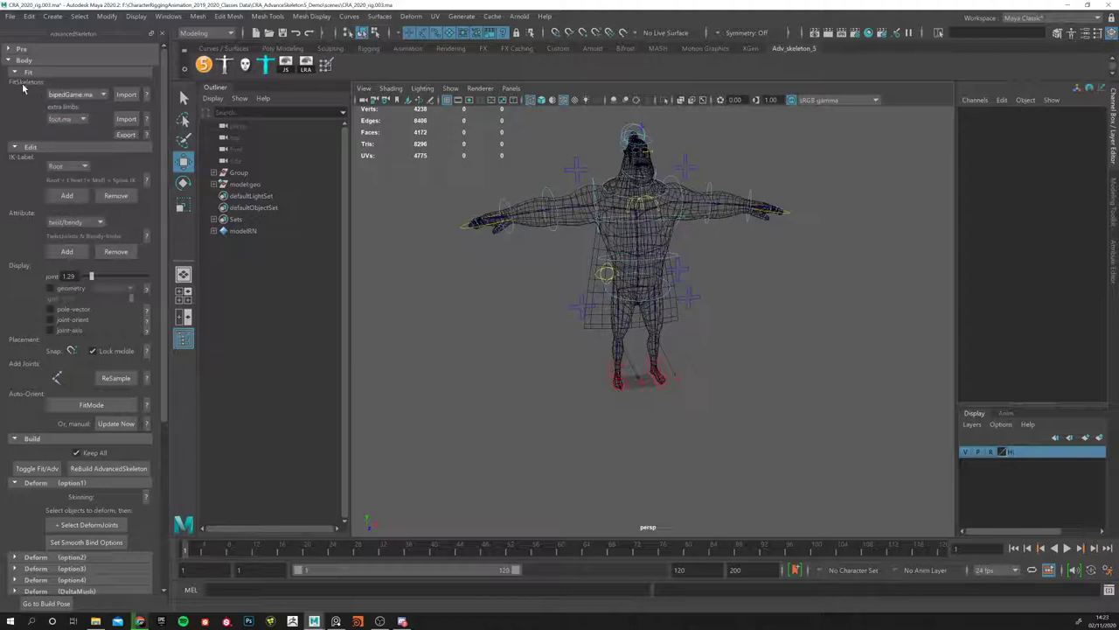
{"action": "left_click", "coordinate": [24, 49]}
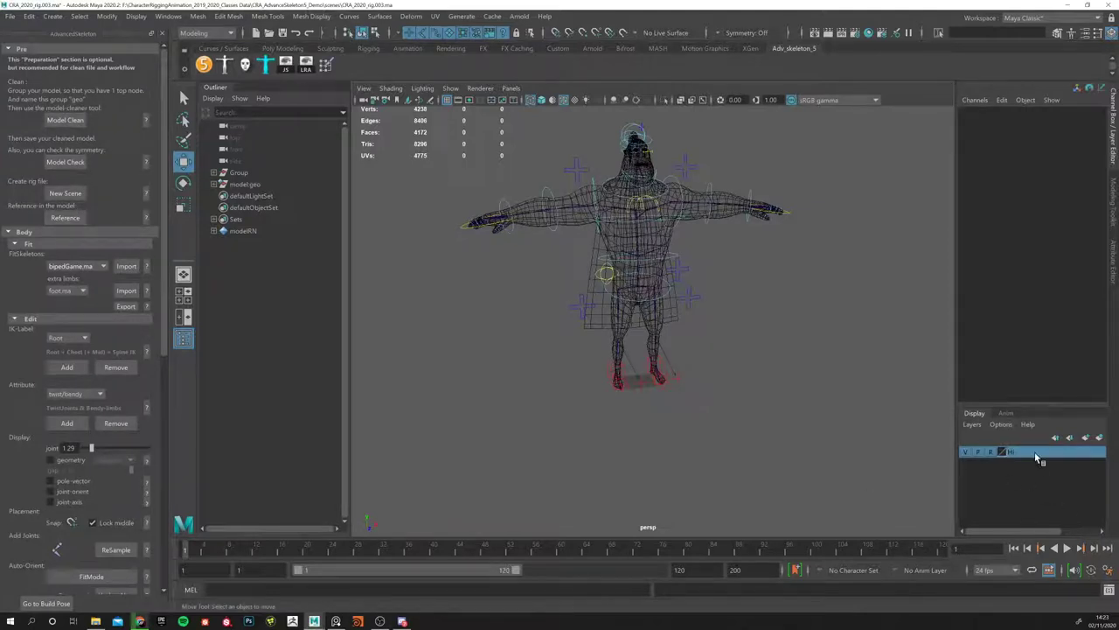
{"action": "left_click", "coordinate": [12, 49]}
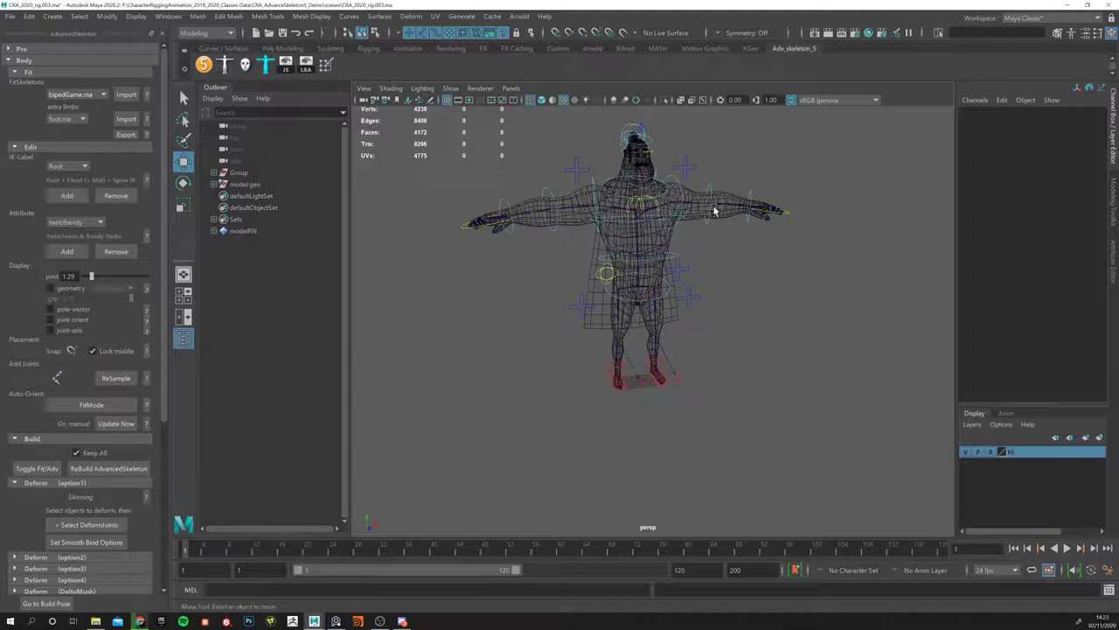
Step: Switch to the Rigging command set and look through the Skin, Skeleton and Modify commands
{"action": "left_click_drag", "start_coordinate": [617, 383], "coordinate": [560, 376], "text": "alt"}
{"action": "left_click", "coordinate": [203, 33]}
{"action": "left_click", "coordinate": [201, 57]}
{"action": "left_click", "coordinate": [229, 16]}
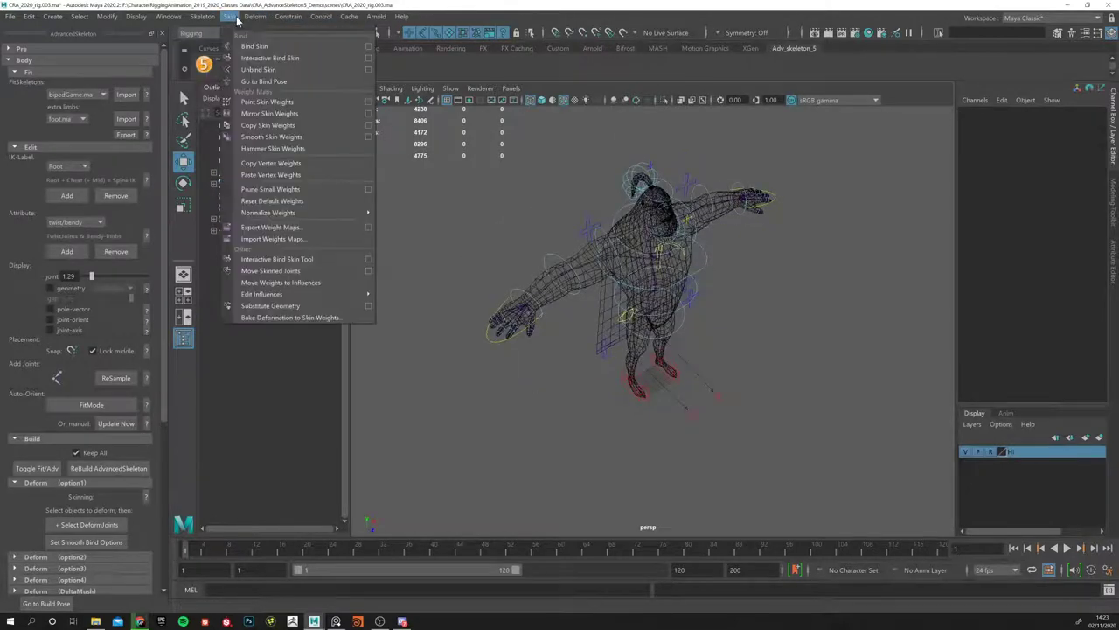
{"action": "left_click", "coordinate": [202, 16]}
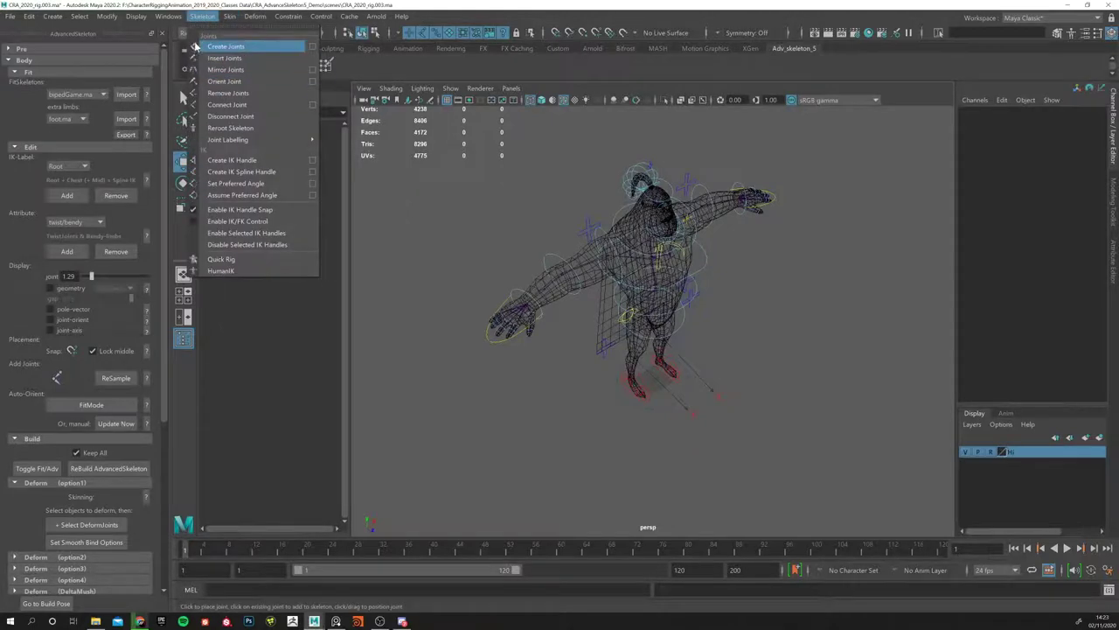
{"action": "left_click", "coordinate": [107, 16]}
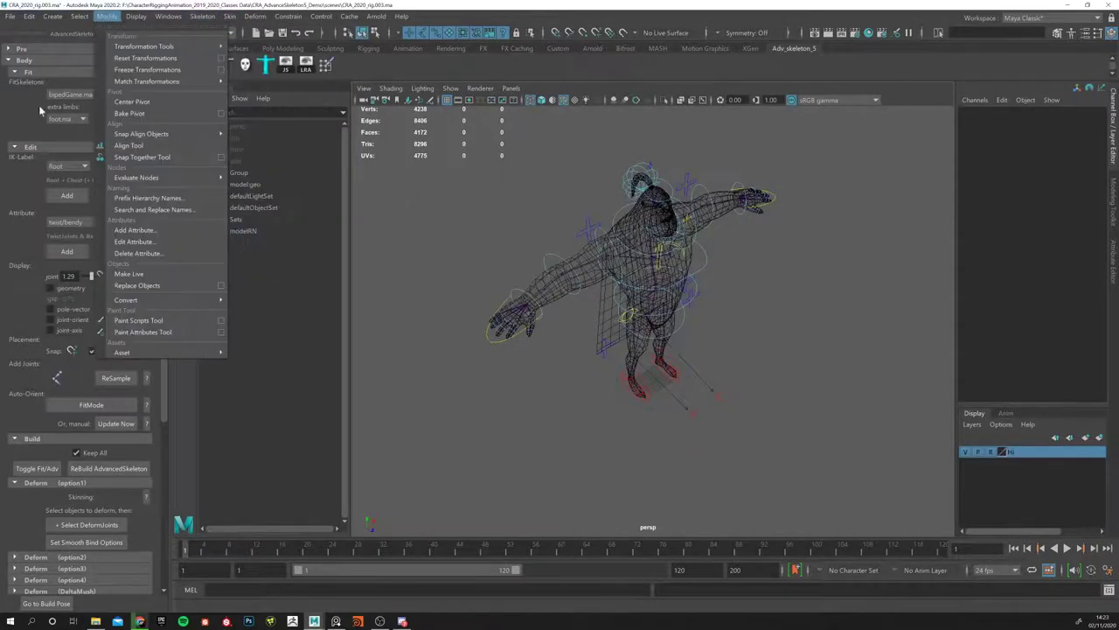
{"action": "left_click", "coordinate": [276, 446]}
Step: Examine the rig's leg and arm joints and controls, including the right shoulder joint, from several angles
{"action": "left_click_drag", "start_coordinate": [464, 407], "coordinate": [535, 302], "text": "alt"}
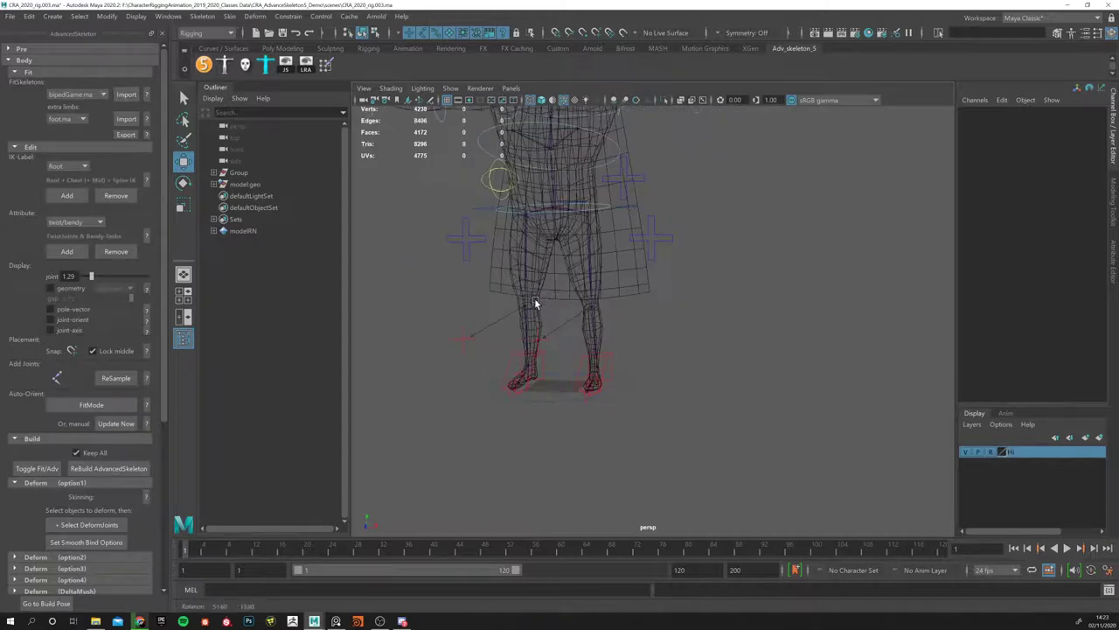
{"action": "middle_click_drag", "start_coordinate": [535, 300], "coordinate": [555, 387], "text": "alt"}
{"action": "left_click_drag", "start_coordinate": [554, 387], "coordinate": [585, 327], "text": "alt"}
{"action": "right_click_drag", "start_coordinate": [585, 327], "coordinate": [553, 284], "text": "alt"}
{"action": "left_click_drag", "start_coordinate": [552, 284], "coordinate": [558, 307], "text": "alt"}
{"action": "right_click_drag", "start_coordinate": [557, 307], "coordinate": [497, 286], "text": "alt"}
{"action": "left_click_drag", "start_coordinate": [497, 286], "coordinate": [559, 297], "text": "alt"}
{"action": "right_click_drag", "start_coordinate": [559, 297], "coordinate": [642, 314], "text": "alt"}
{"action": "middle_click_drag", "start_coordinate": [641, 315], "coordinate": [749, 344], "text": "alt"}
{"action": "left_click_drag", "start_coordinate": [750, 344], "coordinate": [781, 344], "text": "alt"}
{"action": "right_click_drag", "start_coordinate": [781, 343], "coordinate": [735, 308], "text": "alt"}
{"action": "left_click_drag", "start_coordinate": [734, 308], "coordinate": [620, 322], "text": "alt"}
{"action": "right_click_drag", "start_coordinate": [620, 323], "coordinate": [558, 323], "text": "alt"}
{"action": "left_click_drag", "start_coordinate": [558, 323], "coordinate": [578, 320], "text": "alt"}
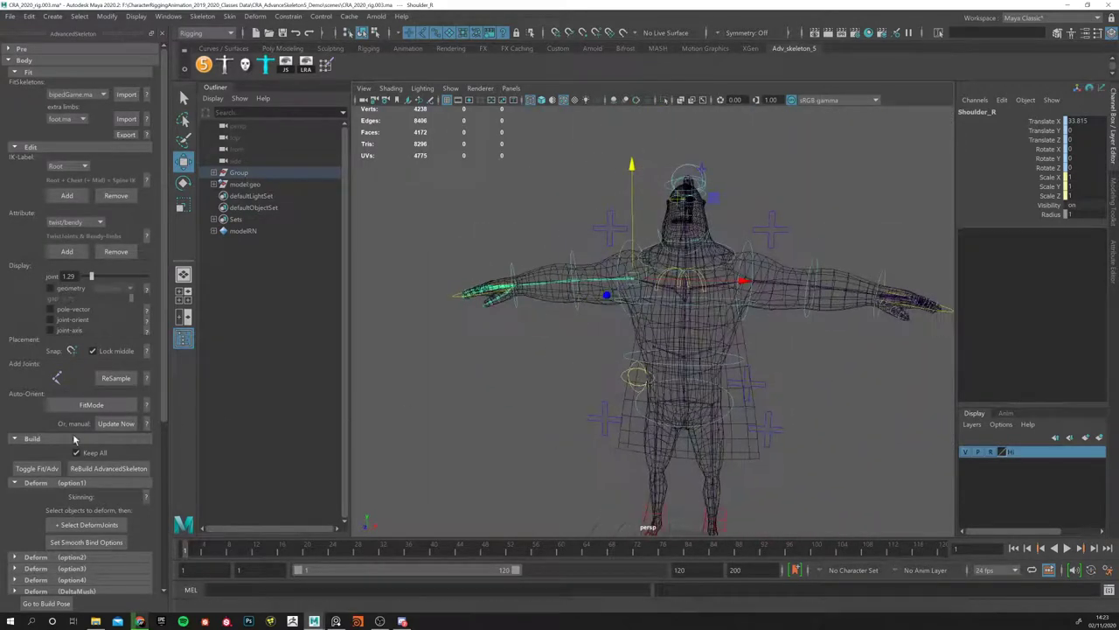
Step: Toggle the rig to its fit skeleton and rebuild the AdvancedSkeleton rig with Keep All enabled
{"action": "left_click", "coordinate": [38, 468]}
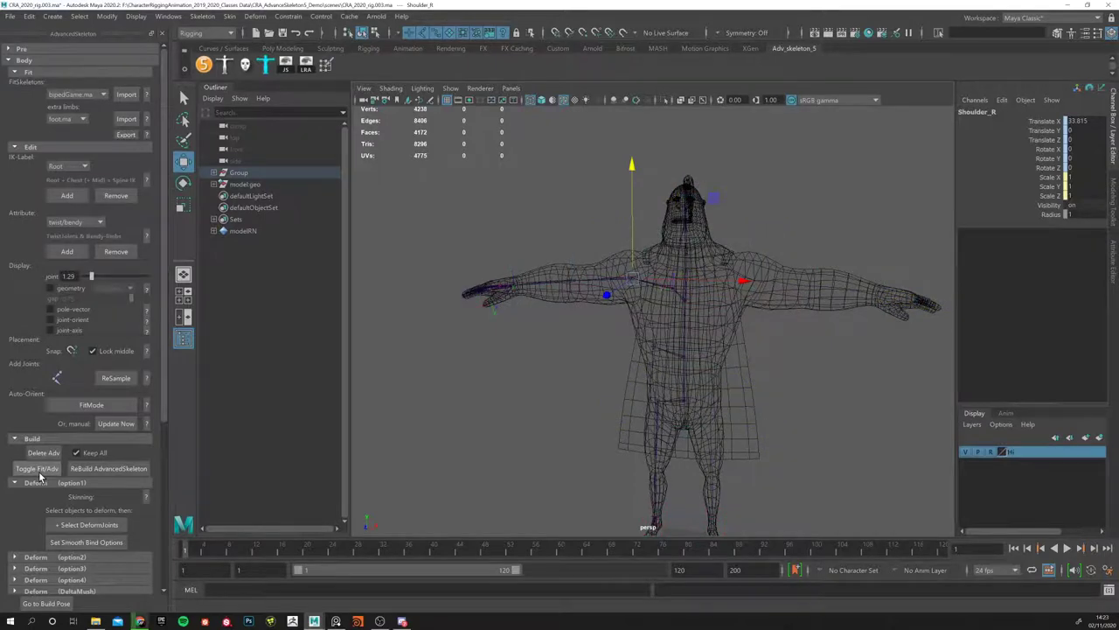
{"action": "left_click", "coordinate": [534, 345]}
{"action": "scroll", "coordinate": [547, 370], "scroll_direction": "up", "scroll_amount": 2}
{"action": "left_click", "coordinate": [98, 467]}
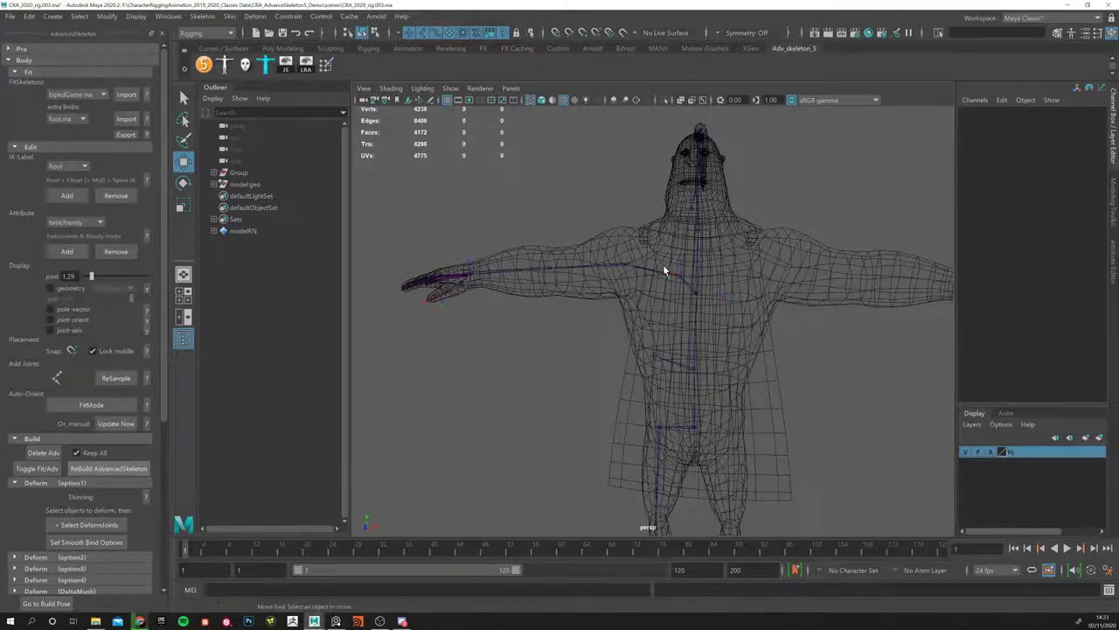
{"action": "key", "text": "q"}
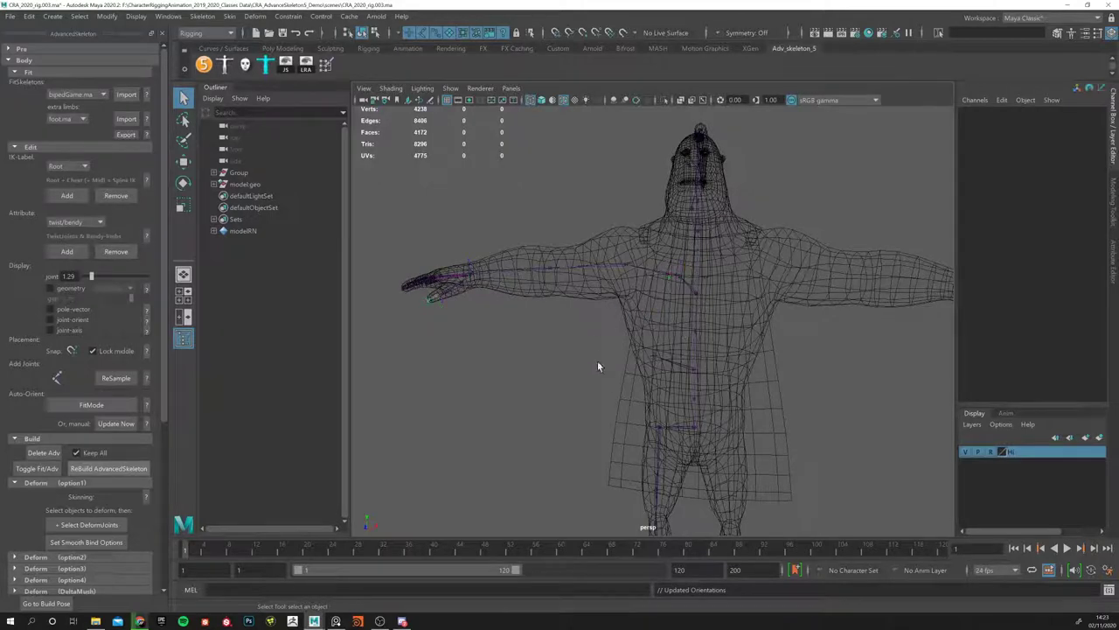
{"action": "left_click", "coordinate": [568, 361]}
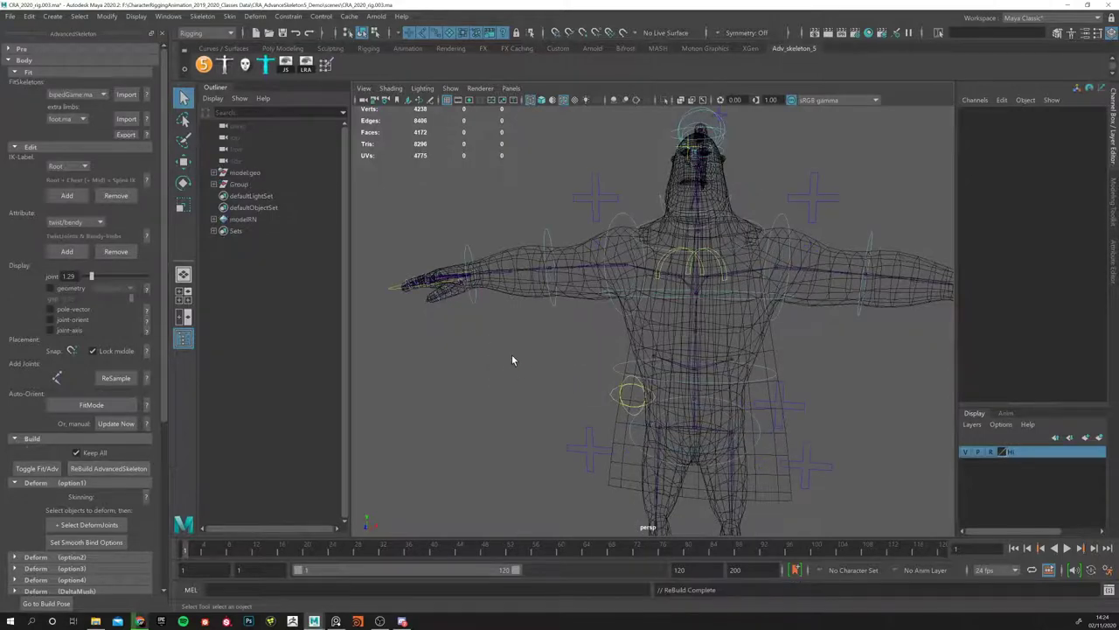
Step: Test the rebuilt rig by moving the right leg's IK foot control, and undo the move
{"action": "left_click_drag", "start_coordinate": [526, 398], "coordinate": [606, 279], "text": "alt"}
{"action": "left_click", "coordinate": [554, 426]}
{"action": "left_click_drag", "start_coordinate": [554, 425], "coordinate": [751, 245], "text": "alt"}
{"action": "key", "text": "w"}
{"action": "key", "text": "ctrl+z"}
{"action": "left_click_drag", "start_coordinate": [666, 363], "coordinate": [562, 351], "text": "alt"}
{"action": "middle_click_drag", "start_coordinate": [562, 352], "coordinate": [627, 400], "text": "alt"}
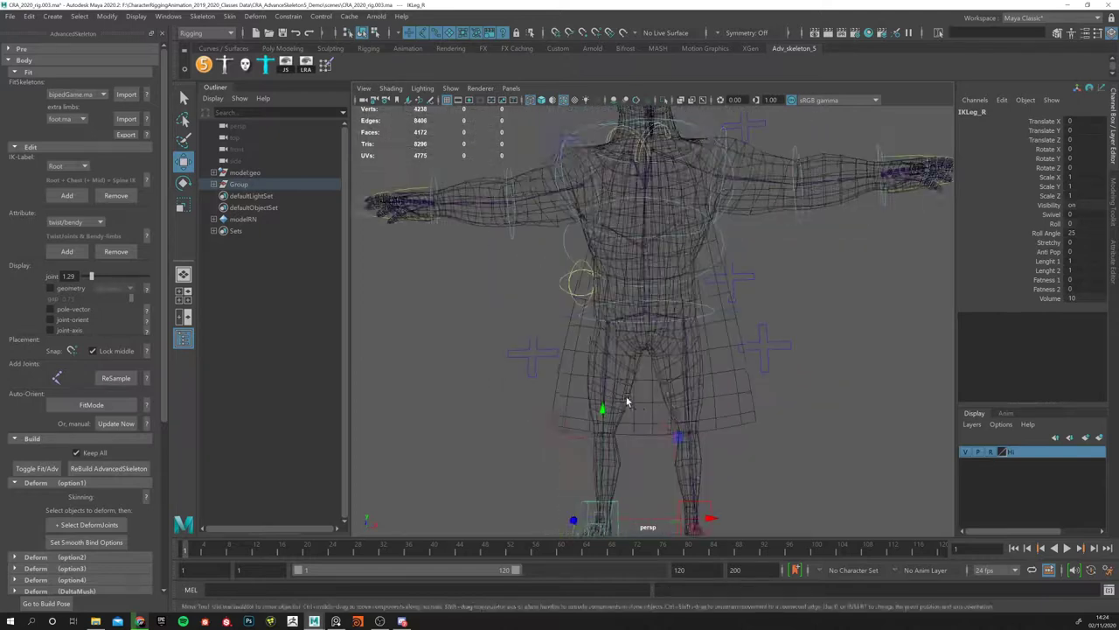
Step: Toggle the rig back to its fit skeleton and select the right knee joint
{"action": "left_click", "coordinate": [39, 468]}
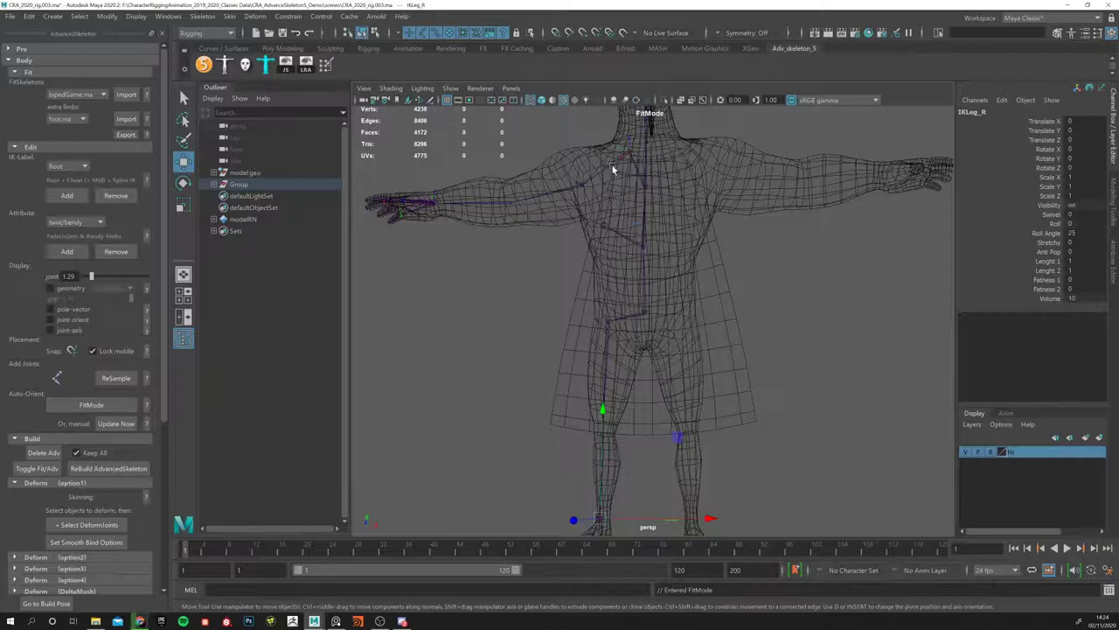
{"action": "left_click_drag", "start_coordinate": [489, 376], "coordinate": [630, 338], "text": "alt"}
{"action": "right_click_drag", "start_coordinate": [629, 338], "coordinate": [764, 430], "text": "alt"}
{"action": "middle_click_drag", "start_coordinate": [764, 429], "coordinate": [673, 265], "text": "alt"}
{"action": "right_click_drag", "start_coordinate": [672, 265], "coordinate": [655, 375], "text": "alt"}
{"action": "left_click", "coordinate": [656, 374]}
{"action": "left_click_drag", "start_coordinate": [656, 374], "coordinate": [679, 383], "text": "alt"}
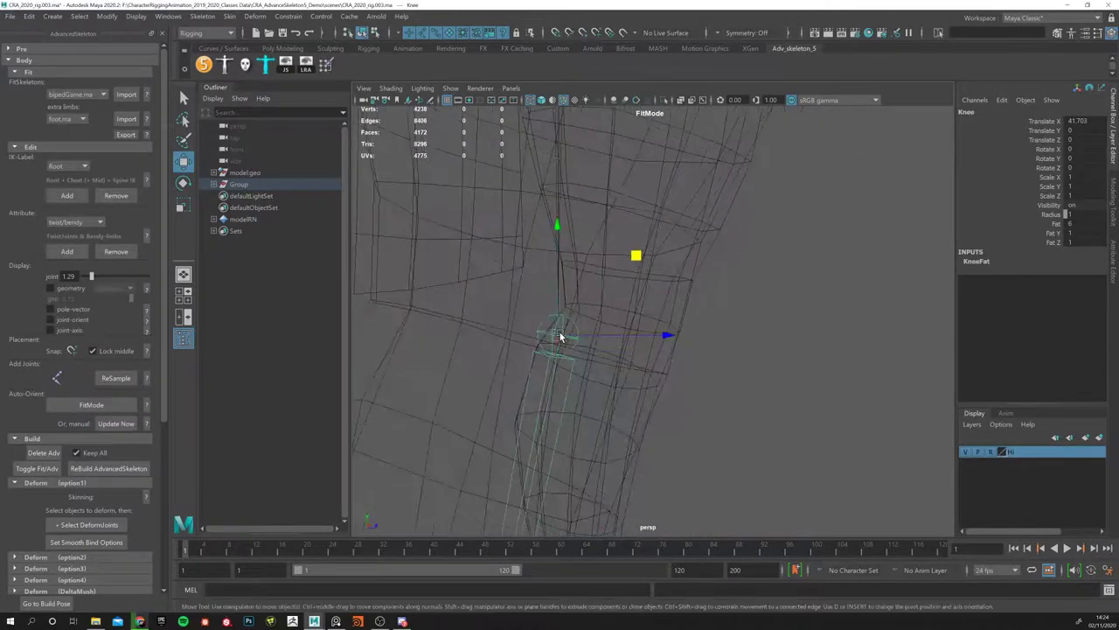
Step: Try moving the knee fit joint far forward, out of the leg mesh, and undo the moves
{"action": "key", "text": "d"}
{"action": "right_click_drag", "start_coordinate": [577, 368], "coordinate": [726, 406], "text": "alt"}
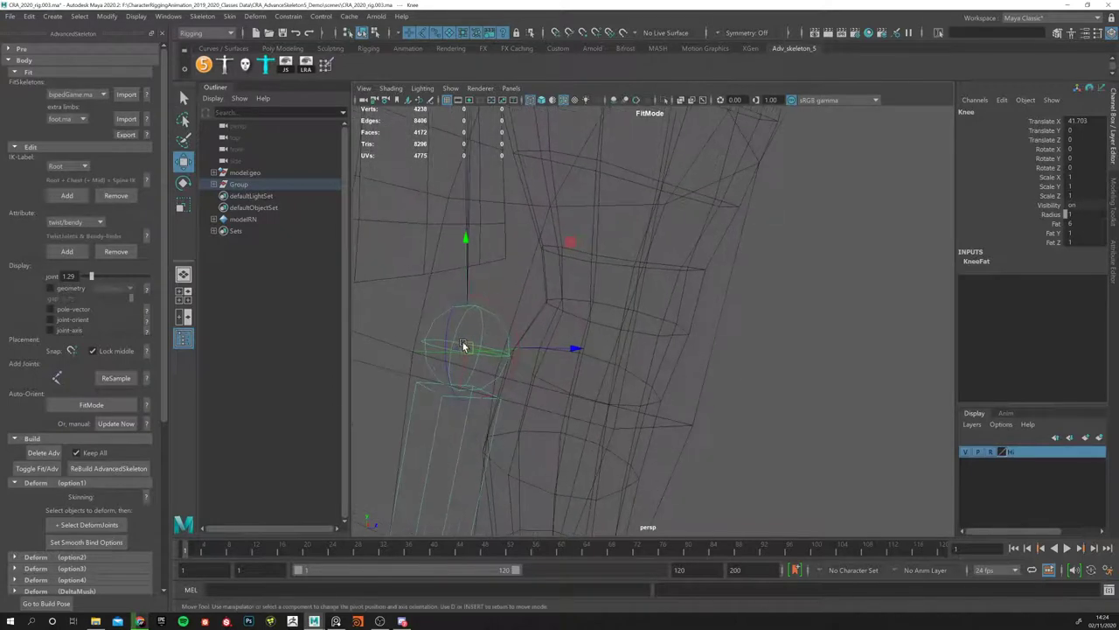
{"action": "left_click_drag", "start_coordinate": [473, 378], "coordinate": [464, 443], "text": "alt"}
{"action": "key", "text": "q"}
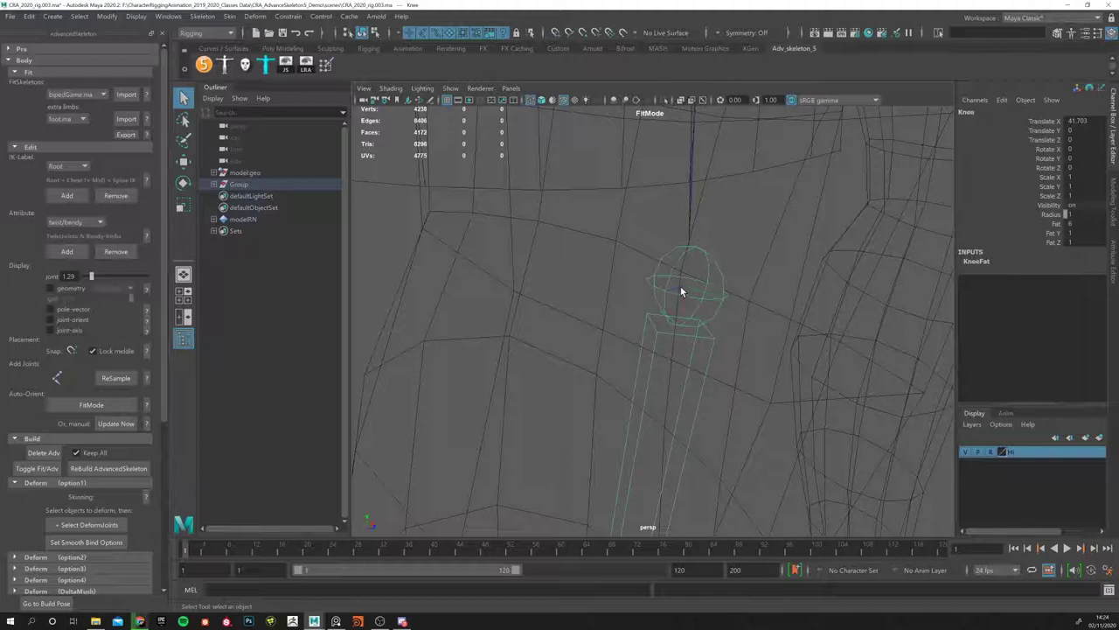
{"action": "left_click_drag", "start_coordinate": [694, 292], "coordinate": [890, 360], "text": "alt"}
{"action": "key", "text": "w"}
{"action": "left_click_drag", "start_coordinate": [1043, 382], "coordinate": [1108, 384]}
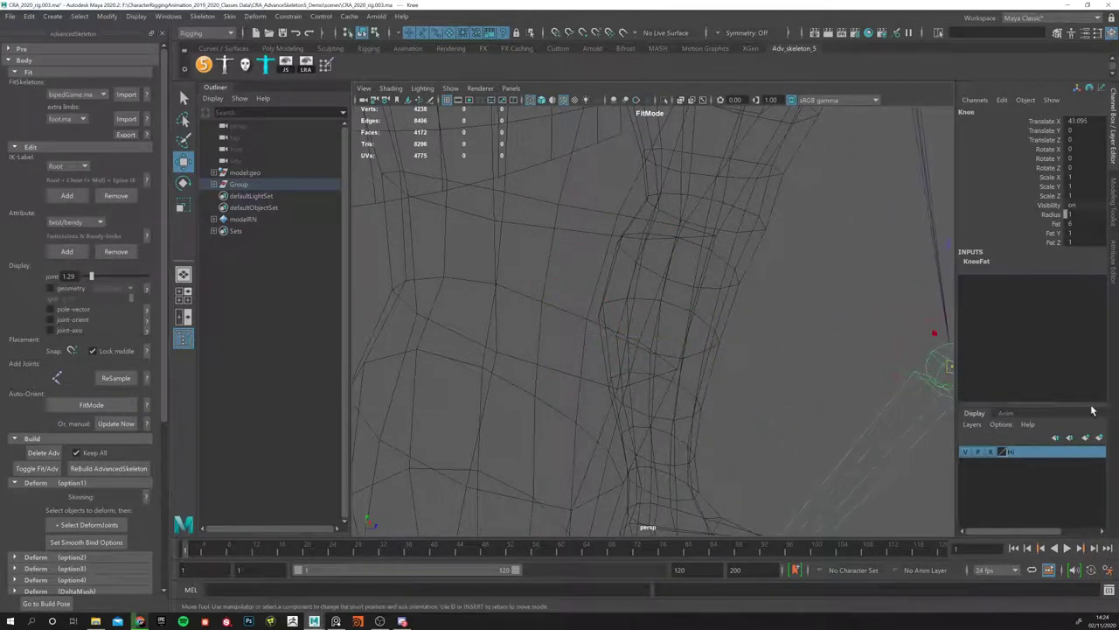
{"action": "left_click_drag", "start_coordinate": [791, 399], "coordinate": [478, 367], "text": "alt"}
{"action": "right_click_drag", "start_coordinate": [477, 367], "coordinate": [521, 324], "text": "alt"}
{"action": "key", "text": "ctrl+z"}
{"action": "key", "text": "ctrl+z"}
{"action": "left_click_drag", "start_coordinate": [522, 324], "coordinate": [500, 342], "text": "alt"}
{"action": "key", "text": "ctrl+z"}
Step: Try shifting the knee joint along its forward axis again, compare it with the leg from the front, and undo the shifts
{"action": "middle_click_drag", "start_coordinate": [635, 359], "coordinate": [557, 344], "text": "alt"}
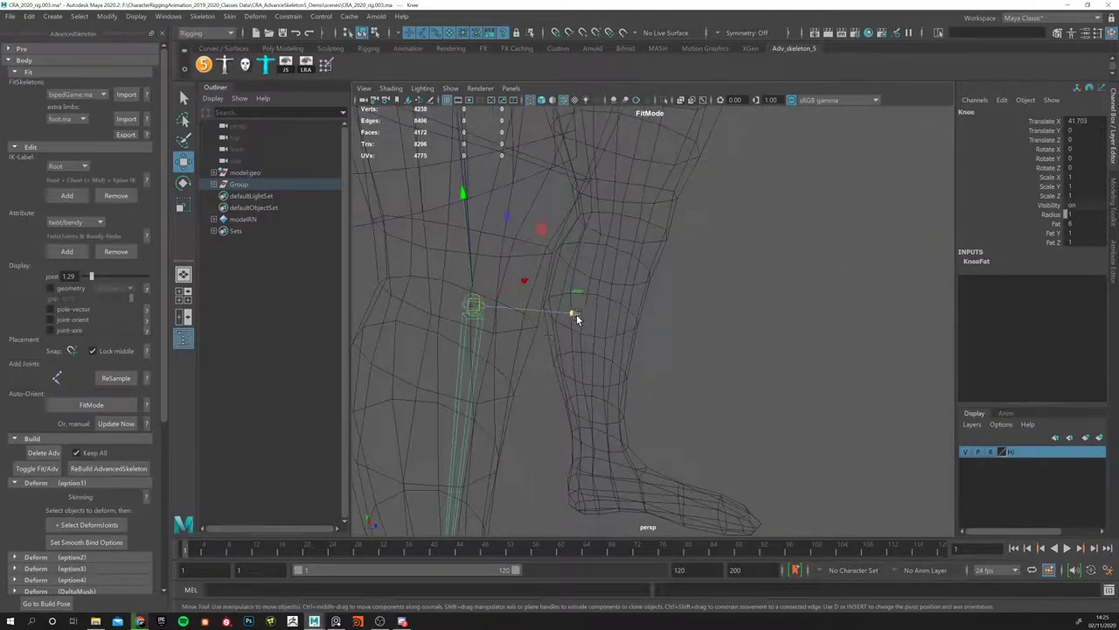
{"action": "left_click_drag", "start_coordinate": [576, 315], "coordinate": [851, 309]}
{"action": "key", "text": "ctrl+z"}
{"action": "key", "text": "ctrl+z"}
{"action": "key", "text": "ctrl+z"}
{"action": "left_click_drag", "start_coordinate": [574, 317], "coordinate": [972, 332]}
{"action": "left_click_drag", "start_coordinate": [798, 377], "coordinate": [494, 350], "text": "alt"}
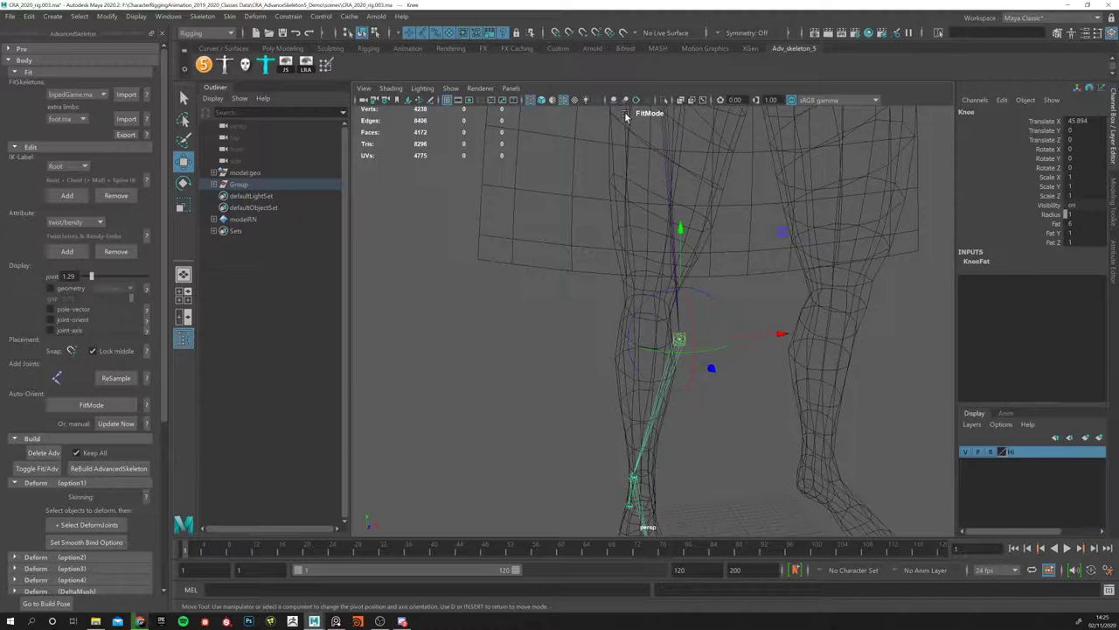
{"action": "key", "text": "ctrl+z"}
{"action": "key", "text": "ctrl+z"}
{"action": "key", "text": "ctrl+z"}
{"action": "key", "text": "ctrl+z"}
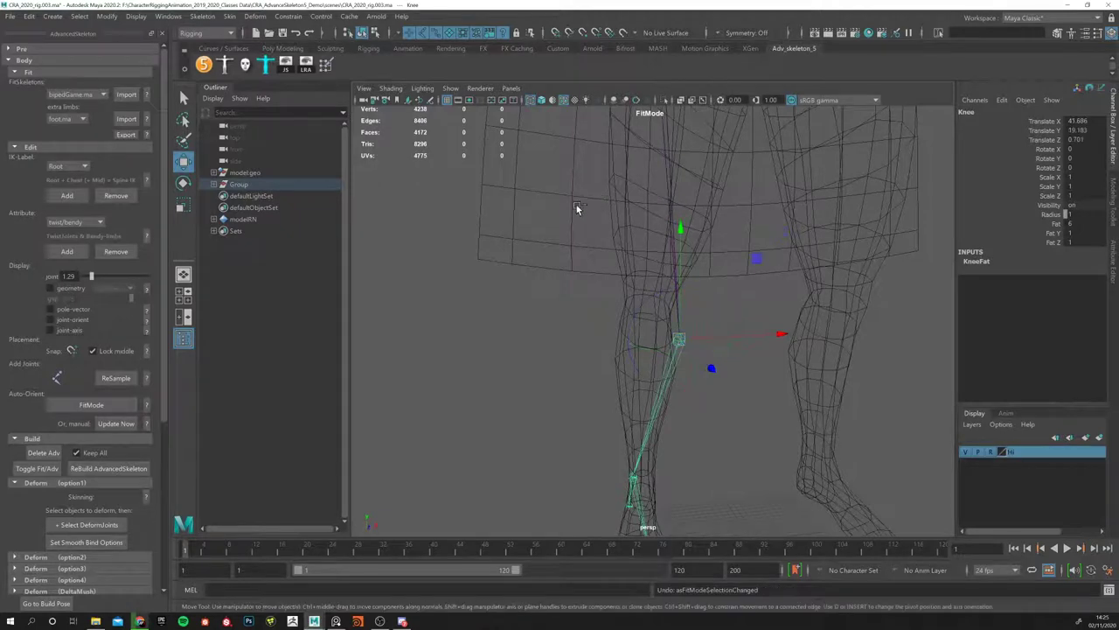
{"action": "key", "text": "ctrl+z"}
Step: Examine the knee joint's alignment inside the leg from several angles and look through the Skin and Skeleton commands, including Orient Joint
{"action": "left_click_drag", "start_coordinate": [619, 285], "coordinate": [707, 294], "text": "alt"}
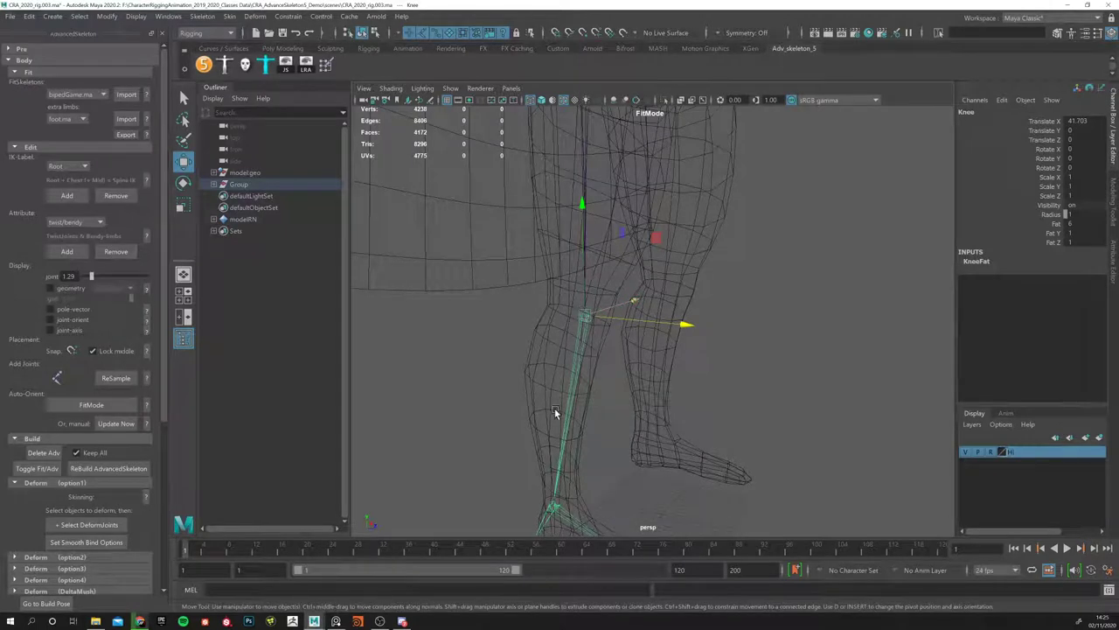
{"action": "left_click_drag", "start_coordinate": [546, 409], "coordinate": [496, 387], "text": "alt"}
{"action": "middle_click_drag", "start_coordinate": [497, 387], "coordinate": [515, 426], "text": "alt"}
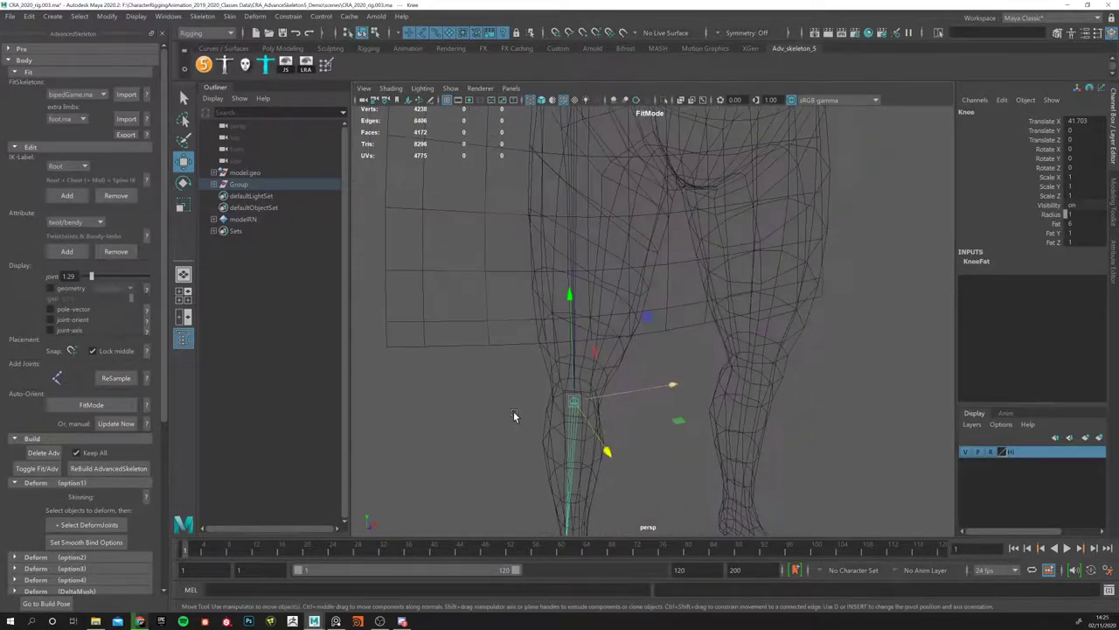
{"action": "scroll", "coordinate": [507, 407], "scroll_direction": "down", "scroll_amount": 3}
{"action": "left_click_drag", "start_coordinate": [507, 407], "coordinate": [598, 372], "text": "alt"}
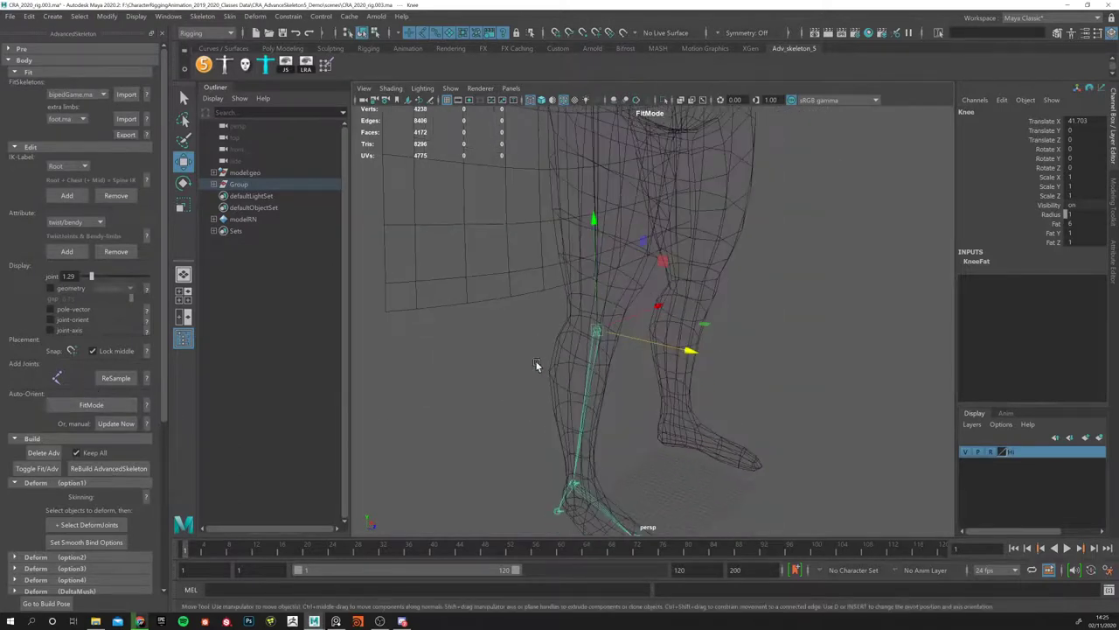
{"action": "middle_click_drag", "start_coordinate": [536, 365], "coordinate": [539, 397], "text": "alt"}
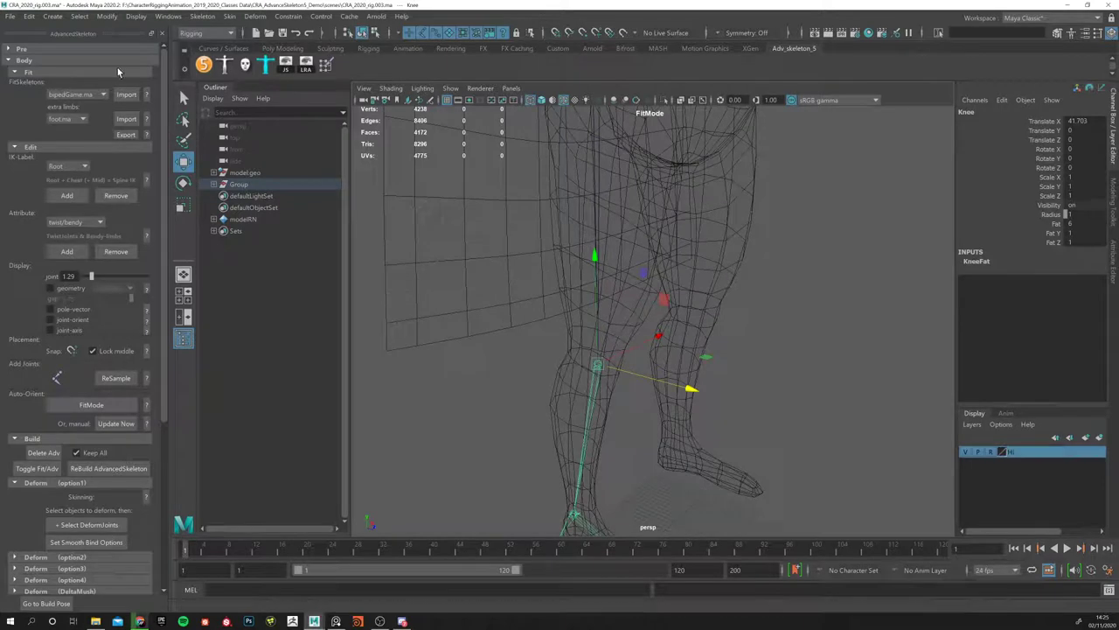
{"action": "left_click", "coordinate": [233, 17]}
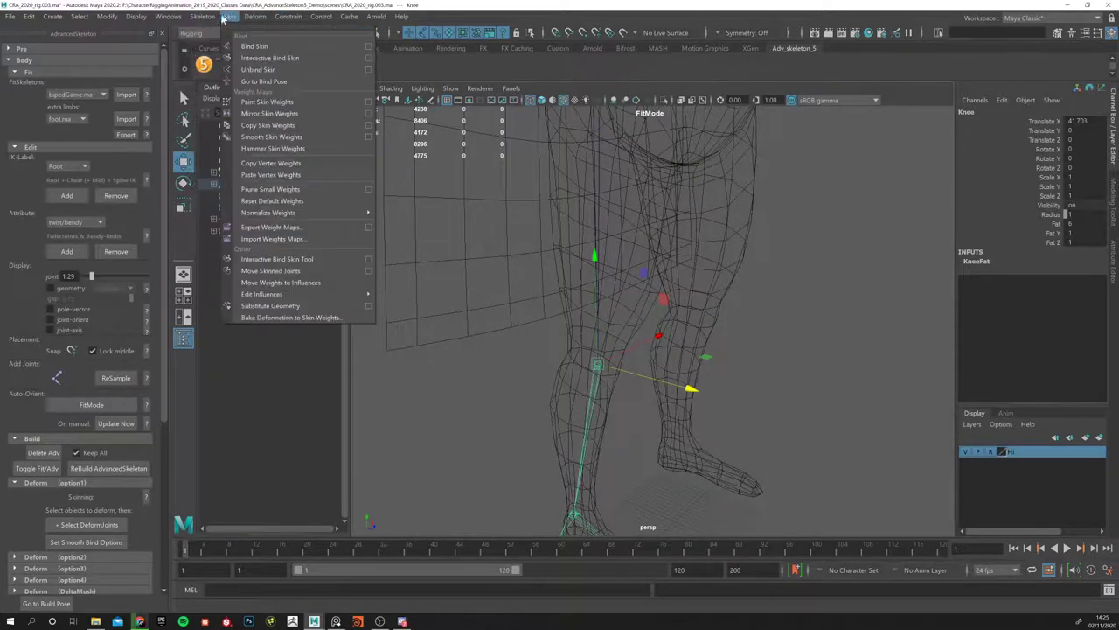
{"action": "mouse_move", "coordinate": [207, 18]}
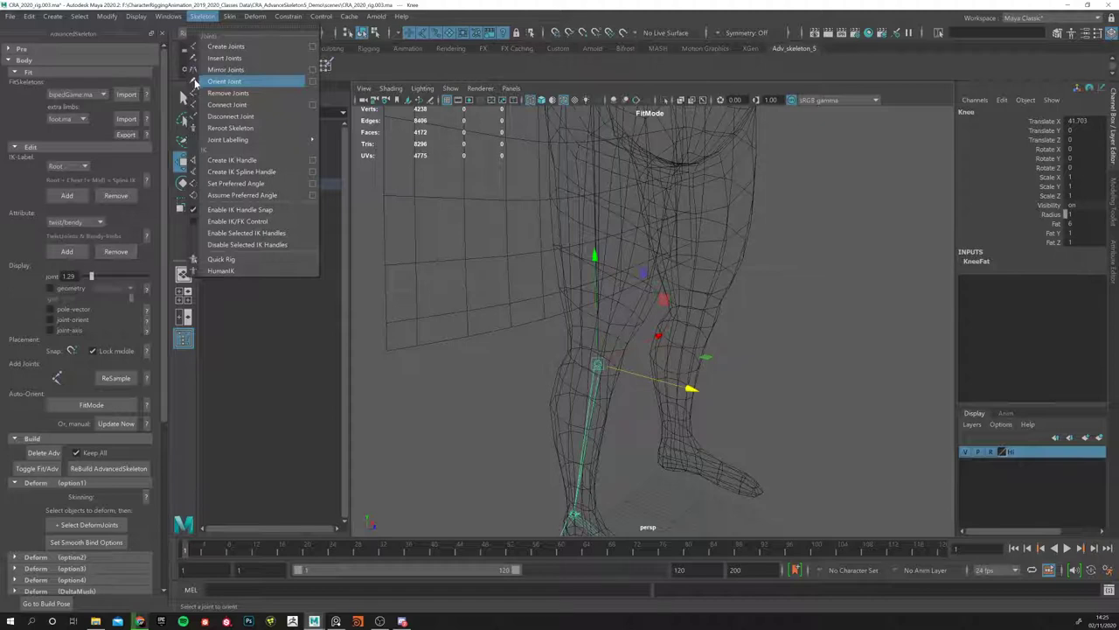
{"action": "left_click_drag", "start_coordinate": [573, 462], "coordinate": [662, 384], "text": "alt"}
{"action": "left_click_drag", "start_coordinate": [453, 297], "coordinate": [444, 278], "text": "alt"}
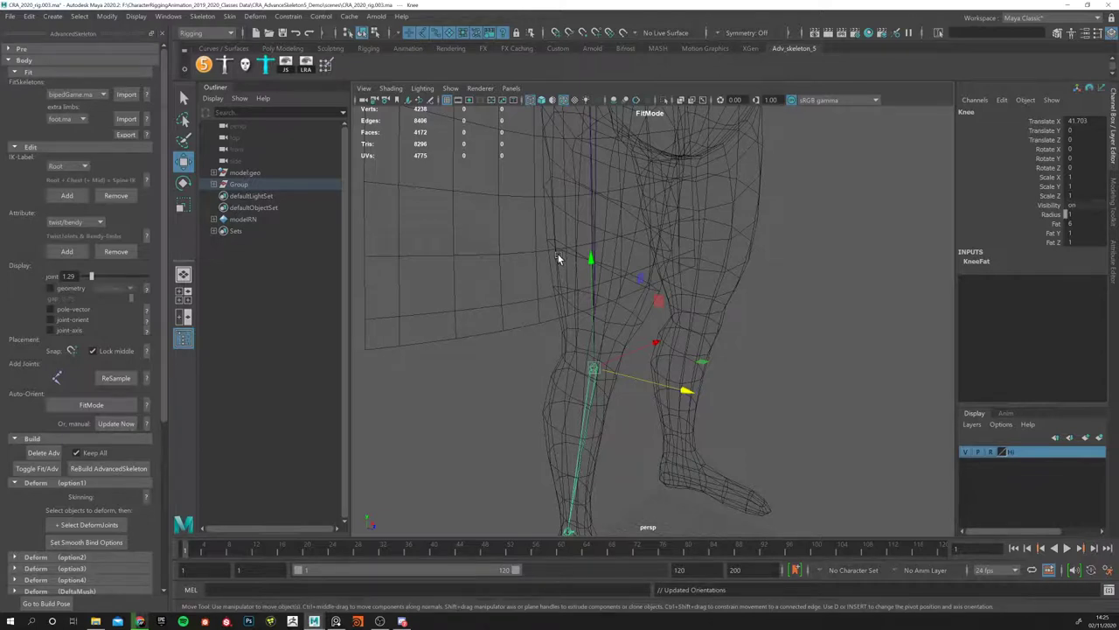
{"action": "scroll", "coordinate": [524, 314], "scroll_direction": "down", "scroll_amount": 3}
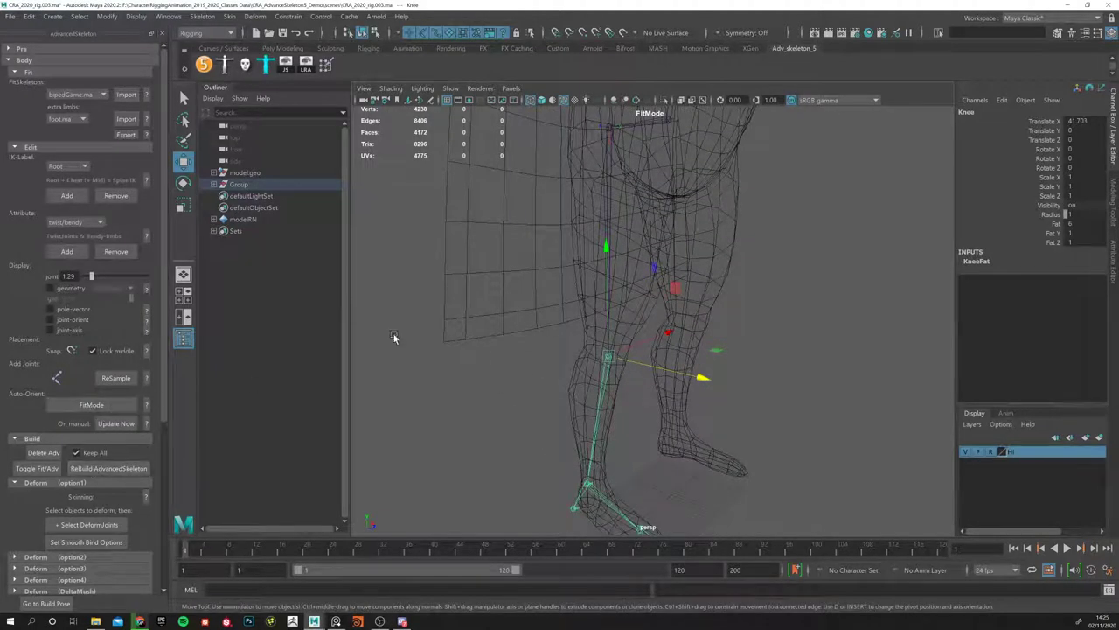
Step: Try moving the knee fit joint while viewing the leg from the side, and undo the move
{"action": "left_click_drag", "start_coordinate": [468, 428], "coordinate": [609, 402], "text": "alt"}
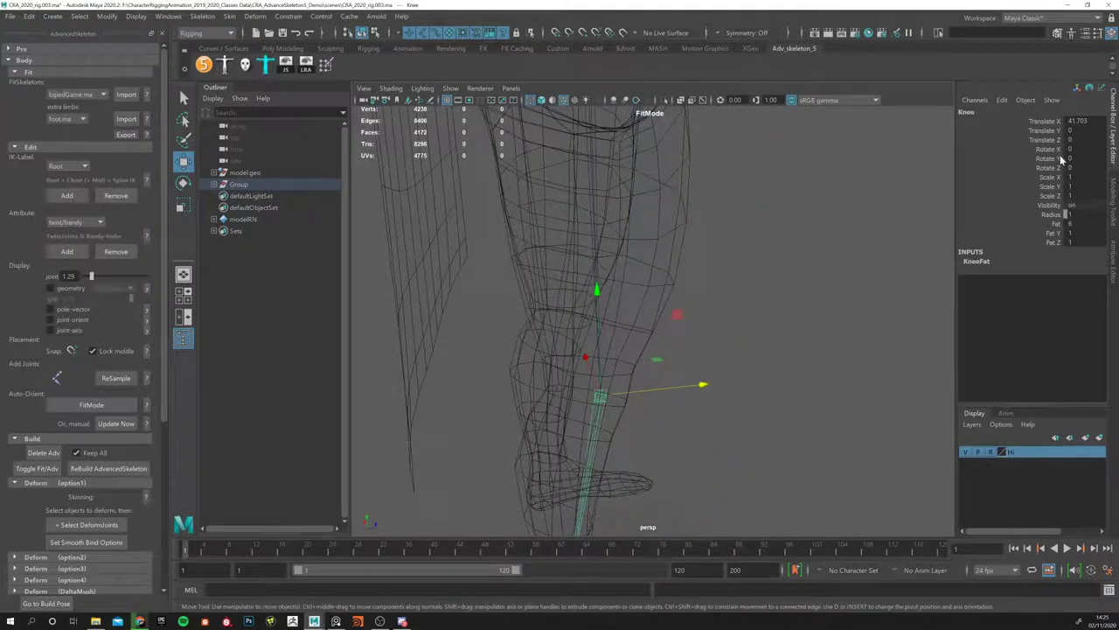
{"action": "right_click_drag", "start_coordinate": [300, 527], "coordinate": [326, 468], "text": "alt"}
{"action": "left_click_drag", "start_coordinate": [560, 402], "coordinate": [707, 367], "text": "alt"}
{"action": "key", "text": "ctrl+z"}
{"action": "key", "text": "ctrl+z"}
{"action": "key", "text": "ctrl+z"}
{"action": "key", "text": "ctrl+z"}
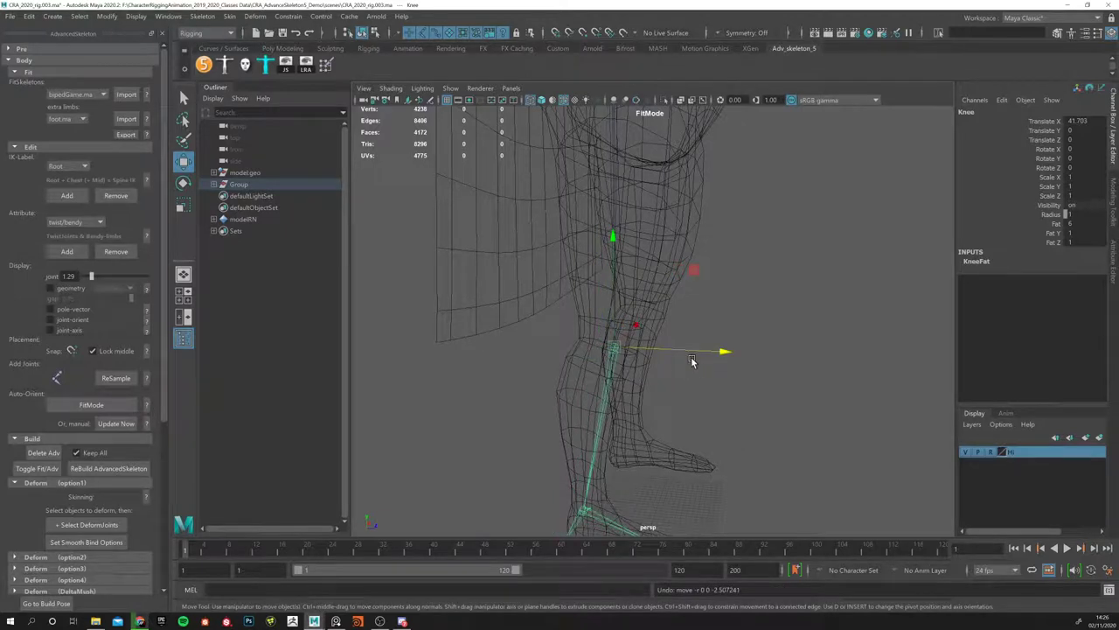
Step: Move the knee fit joint backward to a Translate X of about 42.43 and rebuild the AdvancedSkeleton rig with Keep All enabled
{"action": "left_click_drag", "start_coordinate": [724, 355], "coordinate": [669, 351]}
{"action": "right_click_drag", "start_coordinate": [667, 350], "coordinate": [557, 394], "text": "alt"}
{"action": "mouse_move", "coordinate": [557, 394]}
{"action": "left_mouse_down", "text": "alt"}
{"action": "mouse_move", "coordinate": [597, 390]}
{"action": "mouse_move", "coordinate": [562, 391]}
{"action": "left_mouse_up", "text": "alt"}
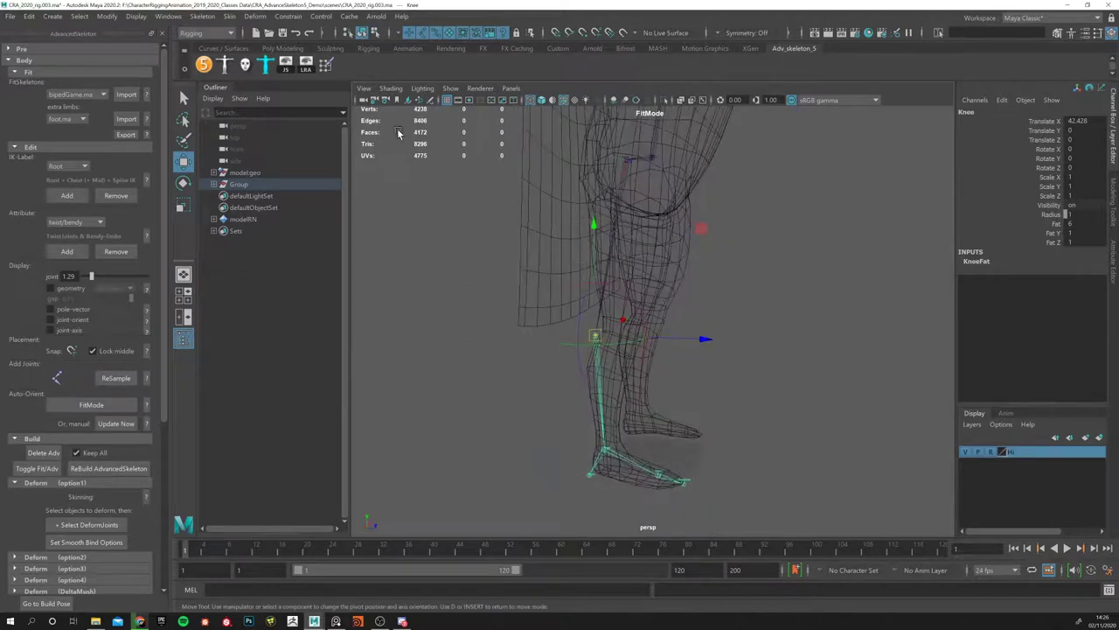
{"action": "left_click", "coordinate": [109, 468]}
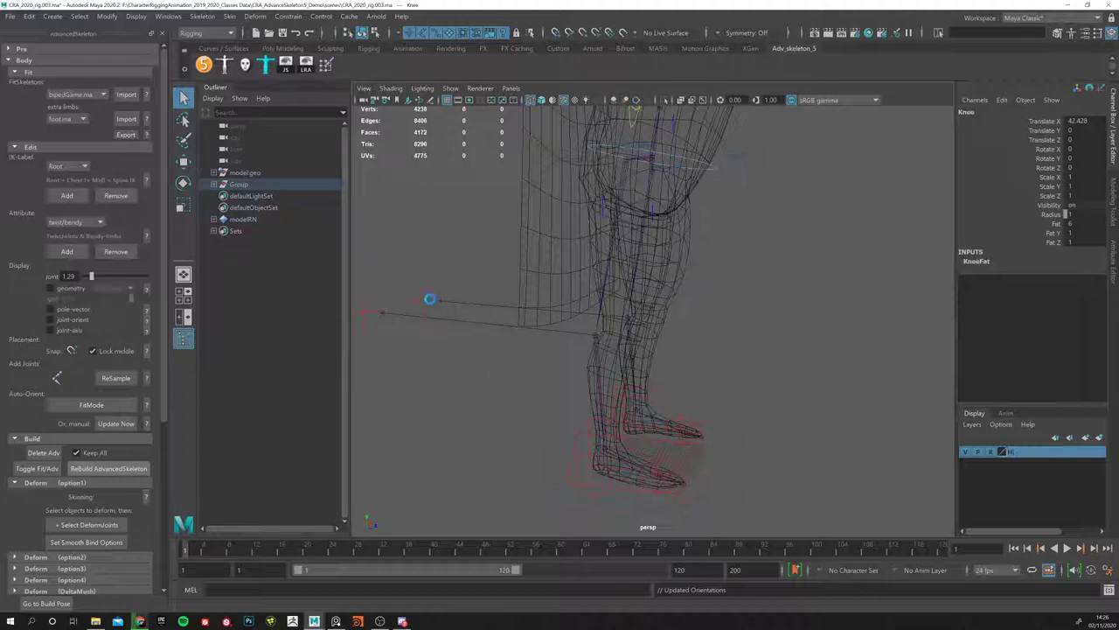
Step: Test how the backward-bent knee behaves by moving the right foot's IK control, undo the move, and inspect the pole vectors
{"action": "left_click_drag", "start_coordinate": [426, 316], "coordinate": [686, 241], "text": "alt"}
{"action": "left_click", "coordinate": [563, 429]}
{"action": "key", "text": "w"}
{"action": "key", "text": "ctrl+z"}
{"action": "left_click_drag", "start_coordinate": [662, 373], "coordinate": [615, 340], "text": "alt"}
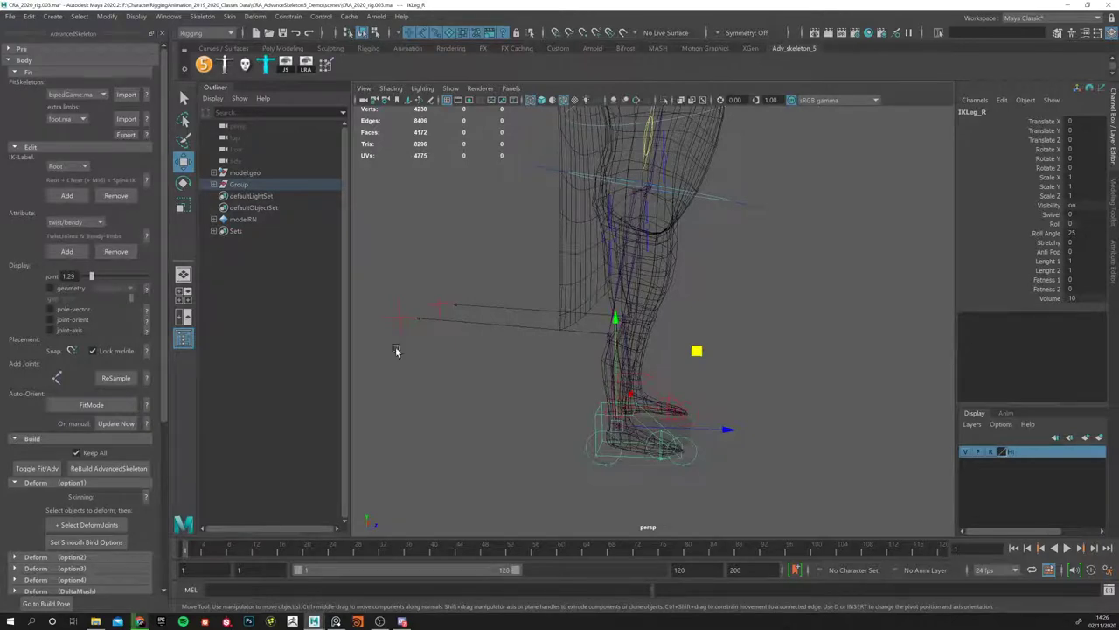
{"action": "left_click_drag", "start_coordinate": [550, 308], "coordinate": [595, 363], "text": "alt"}
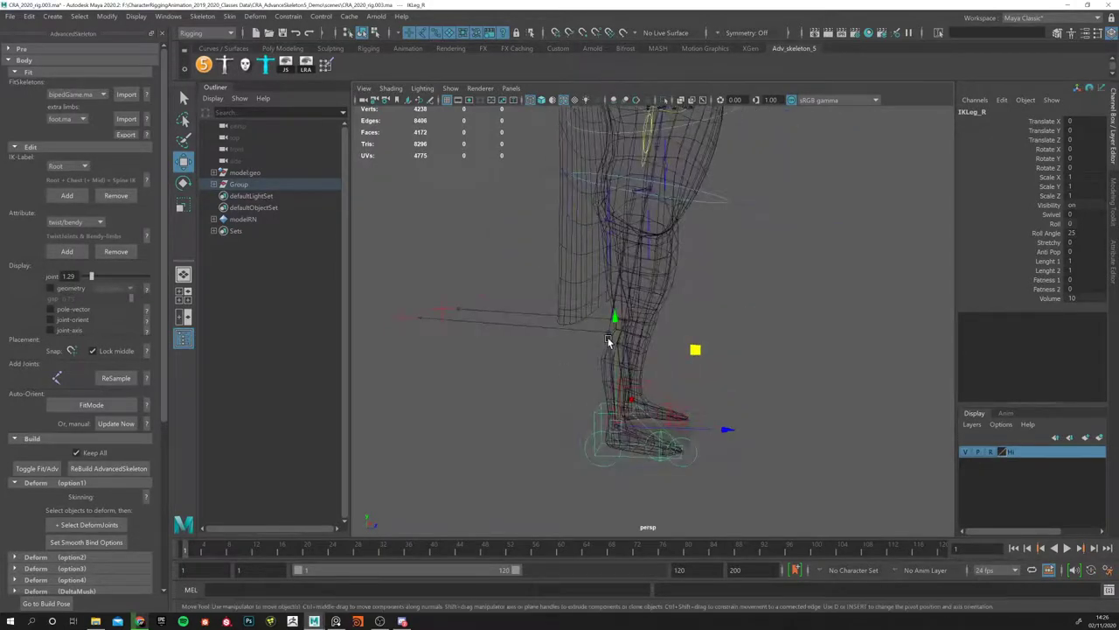
Step: Select the rebuilt rig's right knee joint, try moving it directly, and undo the change
{"action": "left_click", "coordinate": [609, 339]}
{"action": "left_click_drag", "start_coordinate": [717, 333], "coordinate": [749, 338]}
{"action": "left_click_drag", "start_coordinate": [723, 403], "coordinate": [681, 400], "text": "alt"}
{"action": "key", "text": "ctrl+z"}
{"action": "left_click_drag", "start_coordinate": [605, 435], "coordinate": [532, 444], "text": "alt"}
Step: Toggle back to the fit skeleton and move the knee joint forward inside the knee, to a Translate X of about 41.71
{"action": "left_click", "coordinate": [41, 470]}
{"action": "left_click_drag", "start_coordinate": [552, 344], "coordinate": [725, 387], "text": "alt"}
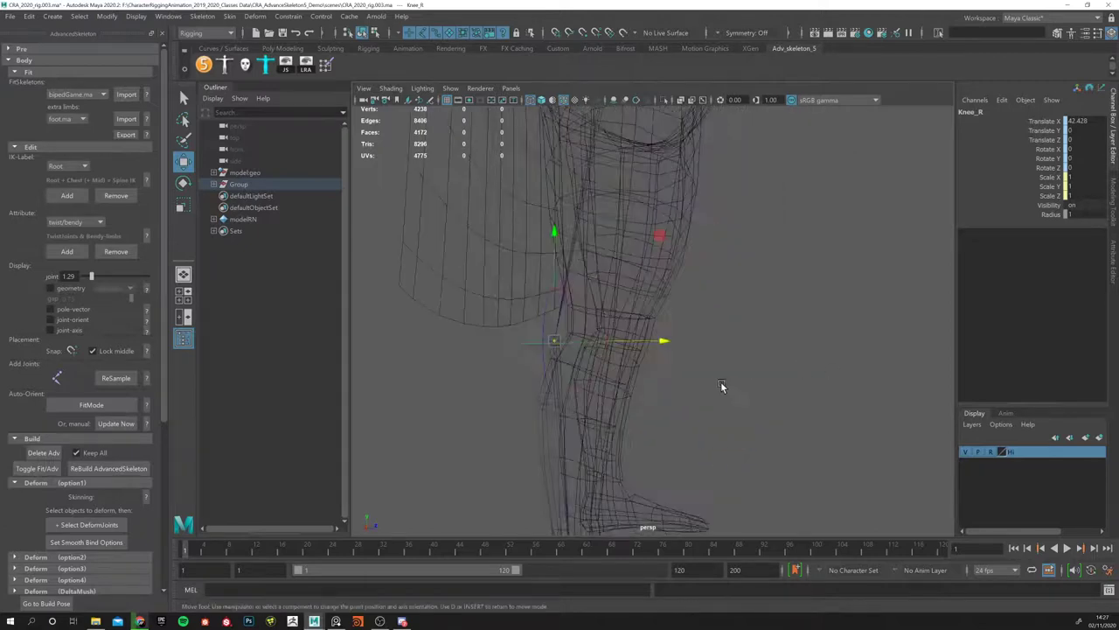
{"action": "left_click", "coordinate": [554, 350]}
{"action": "key", "text": "d"}
{"action": "left_click_drag", "start_coordinate": [663, 341], "coordinate": [737, 337]}
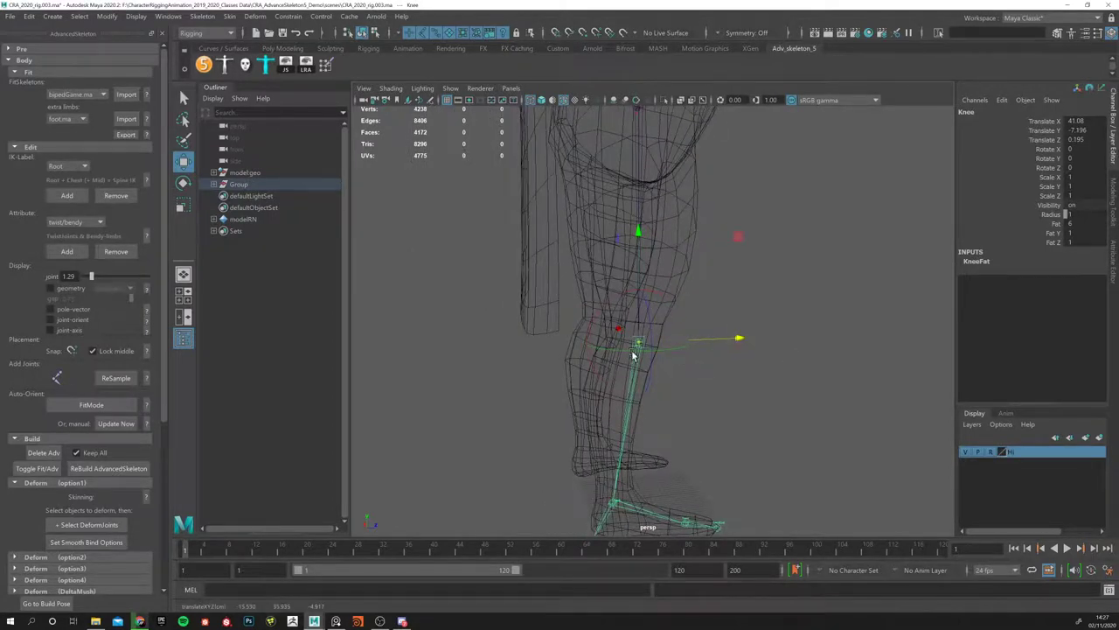
{"action": "scroll", "coordinate": [672, 321], "scroll_direction": "up", "scroll_amount": 5}
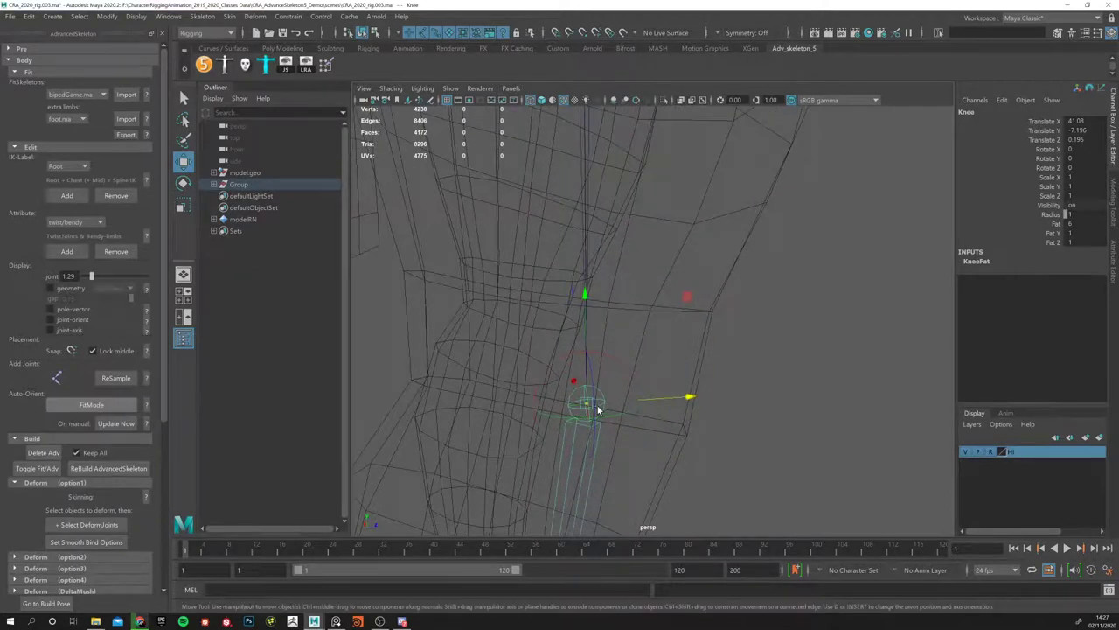
{"action": "scroll", "coordinate": [604, 434], "scroll_direction": "down", "scroll_amount": 5}
{"action": "left_click_drag", "start_coordinate": [561, 414], "coordinate": [546, 410], "text": "alt"}
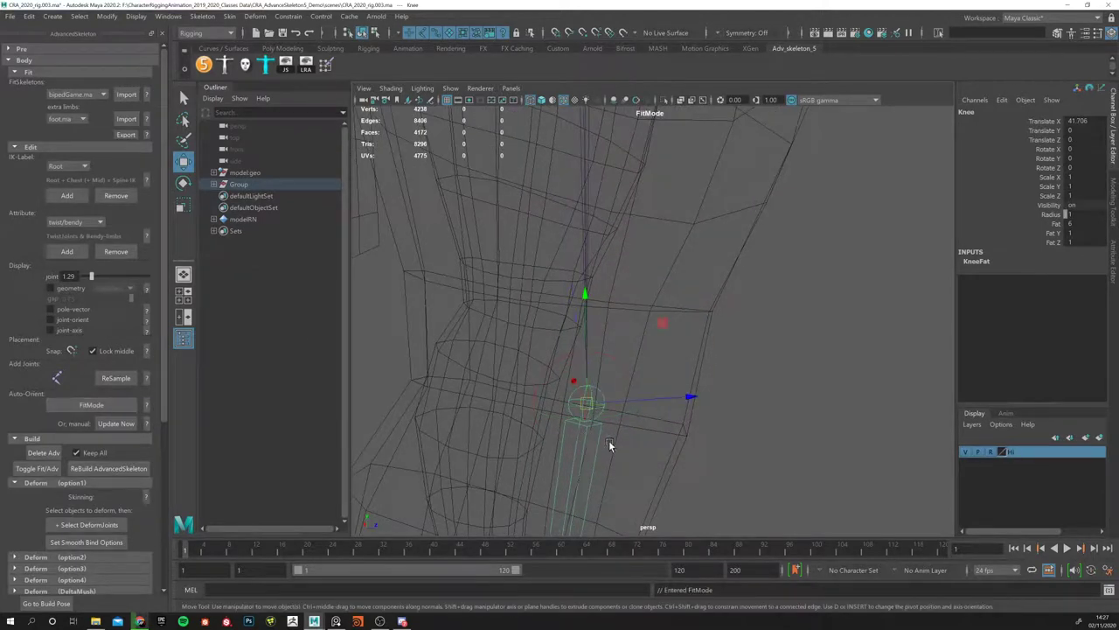
{"action": "scroll", "coordinate": [655, 388], "scroll_direction": "down", "scroll_amount": 5}
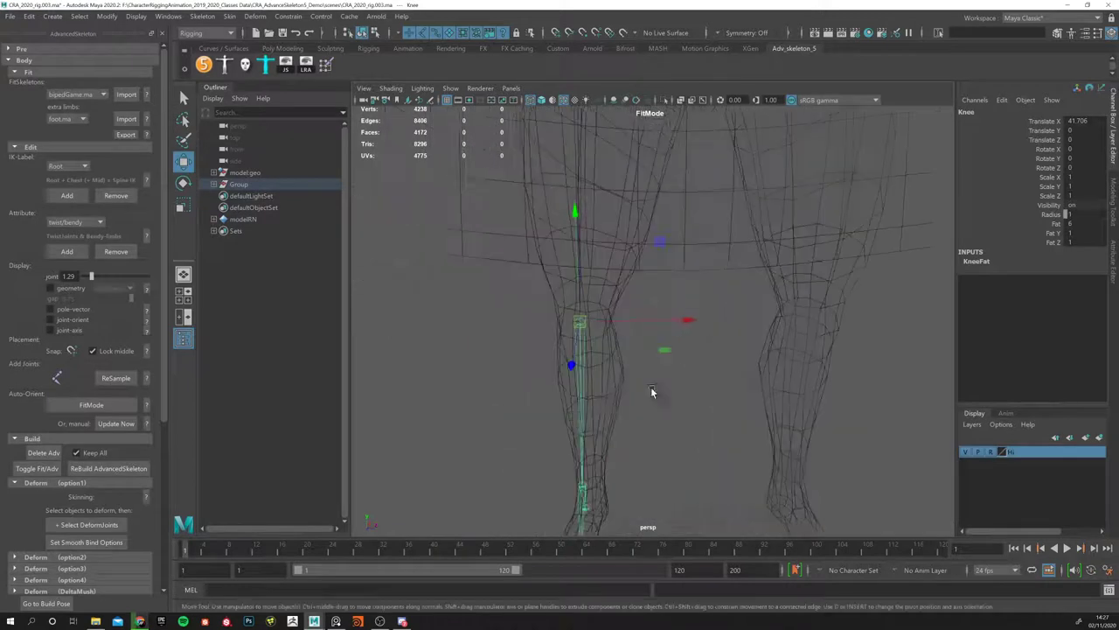
Step: Rebuild the AdvancedSkeleton rig and test the right leg by moving its IK foot control, undoing the test move
{"action": "left_click", "coordinate": [110, 469]}
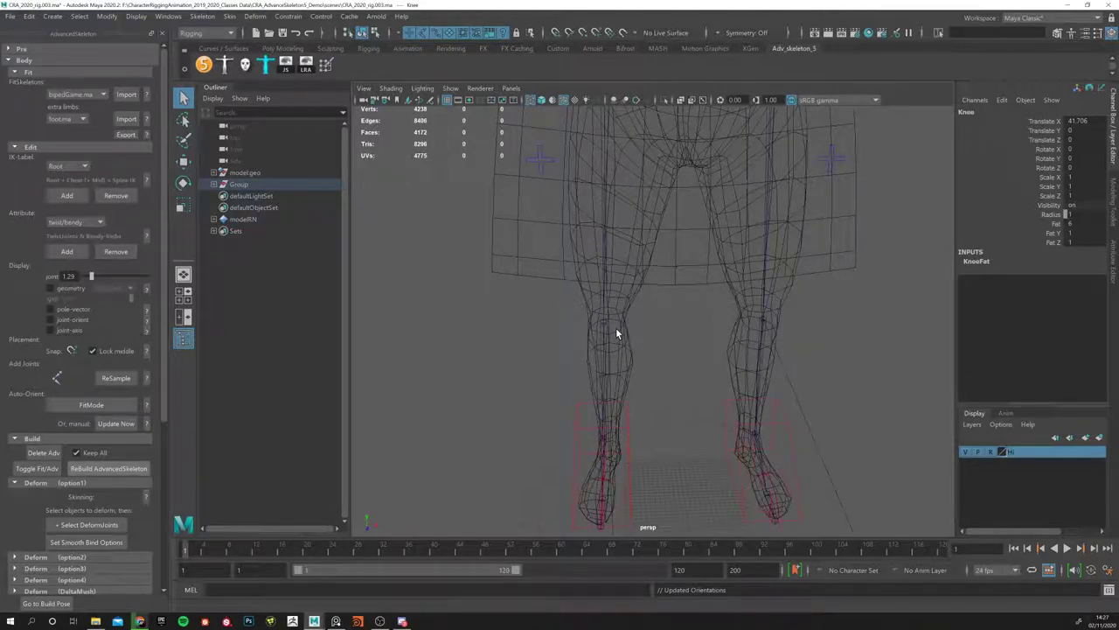
{"action": "left_click", "coordinate": [36, 469]}
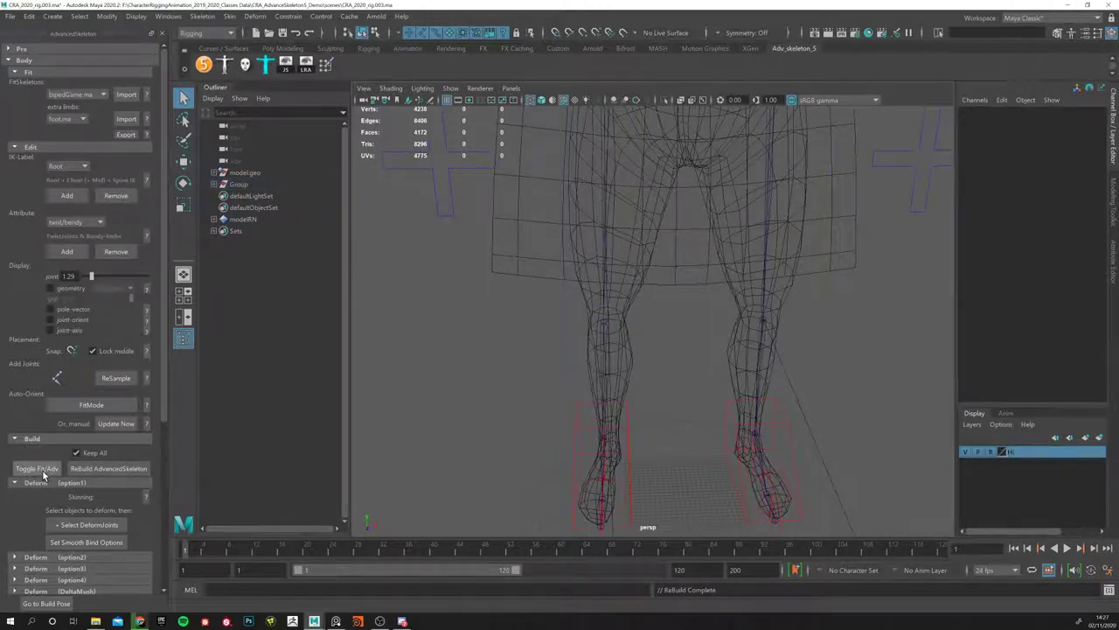
{"action": "scroll", "coordinate": [500, 370], "scroll_direction": "down", "scroll_amount": 3}
{"action": "left_click_drag", "start_coordinate": [499, 370], "coordinate": [774, 371], "text": "alt"}
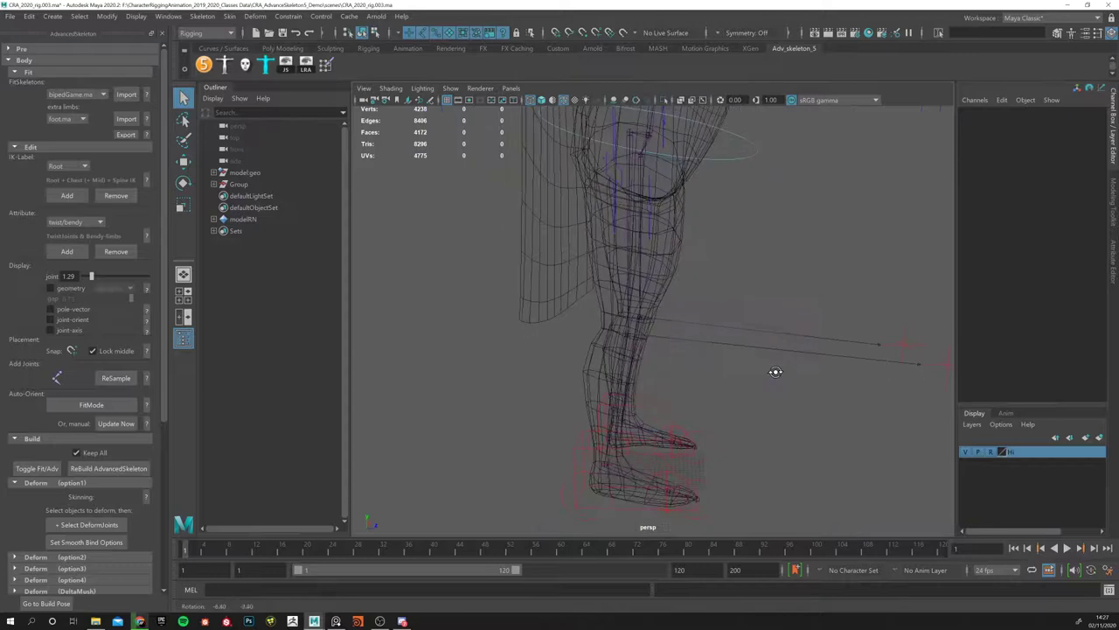
{"action": "left_click", "coordinate": [641, 438]}
{"action": "key", "text": "w"}
{"action": "left_click_drag", "start_coordinate": [684, 388], "coordinate": [760, 277]}
{"action": "key", "text": "ctrl+z"}
Step: Examine the rebuilt rig's legs, torso and arms from the front and side, including the direction of the knee pole vectors
{"action": "scroll", "coordinate": [638, 357], "scroll_direction": "down", "scroll_amount": 5}
{"action": "left_click_drag", "start_coordinate": [638, 357], "coordinate": [542, 271], "text": "alt"}
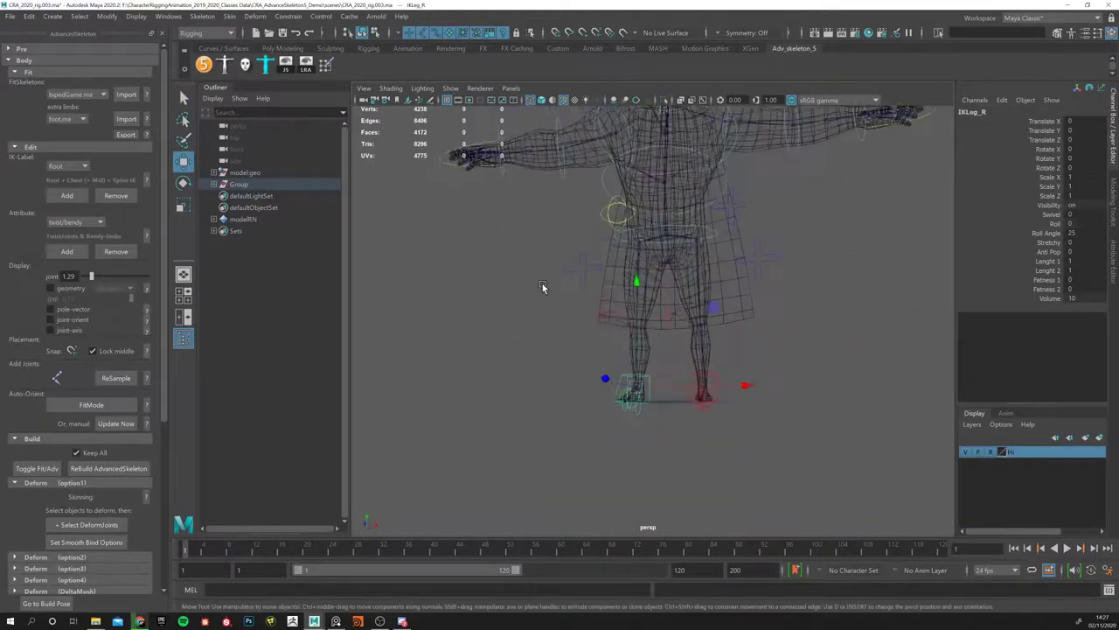
{"action": "middle_click_drag", "start_coordinate": [542, 273], "coordinate": [568, 445], "text": "alt"}
{"action": "left_click_drag", "start_coordinate": [594, 310], "coordinate": [610, 383], "text": "alt"}
{"action": "left_click_drag", "start_coordinate": [684, 478], "coordinate": [649, 478], "text": "alt"}
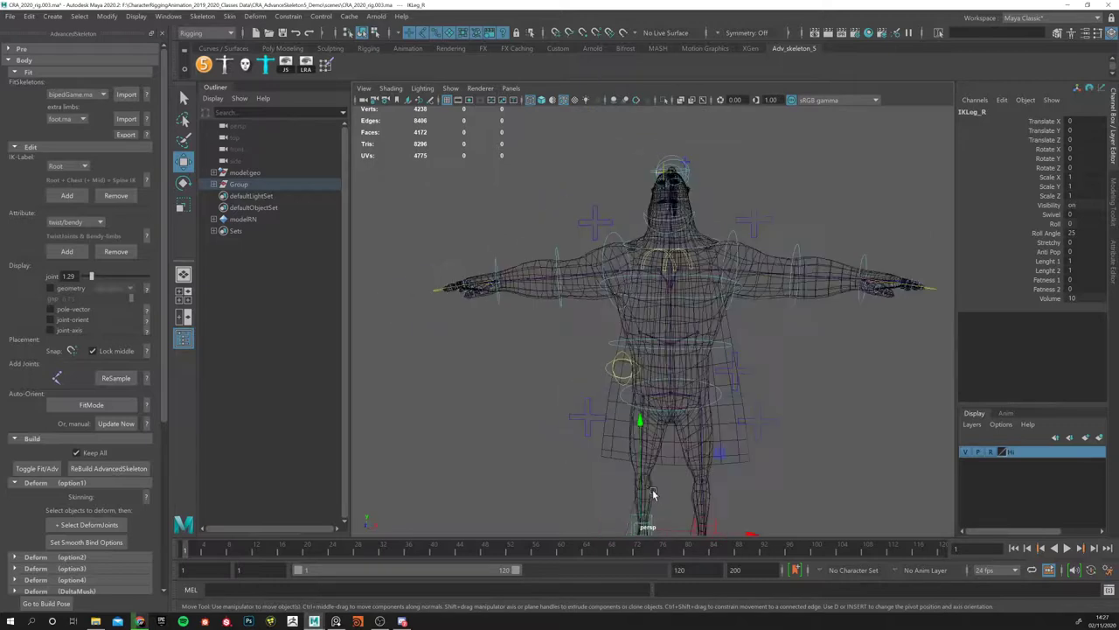
{"action": "middle_click_drag", "start_coordinate": [649, 478], "coordinate": [653, 367], "text": "alt"}
{"action": "scroll", "coordinate": [682, 357], "scroll_direction": "up", "scroll_amount": 5}
{"action": "left_click_drag", "start_coordinate": [664, 341], "coordinate": [804, 427], "text": "alt"}
{"action": "scroll", "coordinate": [648, 405], "scroll_direction": "down", "scroll_amount": 4}
{"action": "middle_click_drag", "start_coordinate": [648, 405], "coordinate": [661, 490], "text": "alt"}
{"action": "left_click_drag", "start_coordinate": [774, 437], "coordinate": [664, 394], "text": "alt"}
{"action": "scroll", "coordinate": [604, 397], "scroll_direction": "down", "scroll_amount": 4}
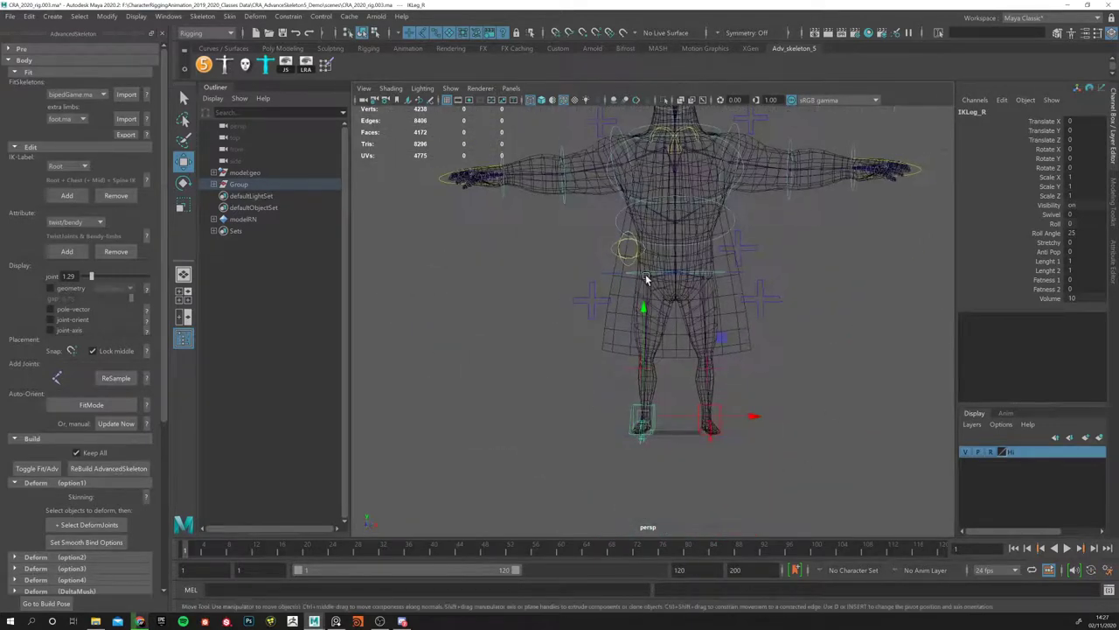
{"action": "left_click_drag", "start_coordinate": [633, 292], "coordinate": [670, 408], "text": "alt"}
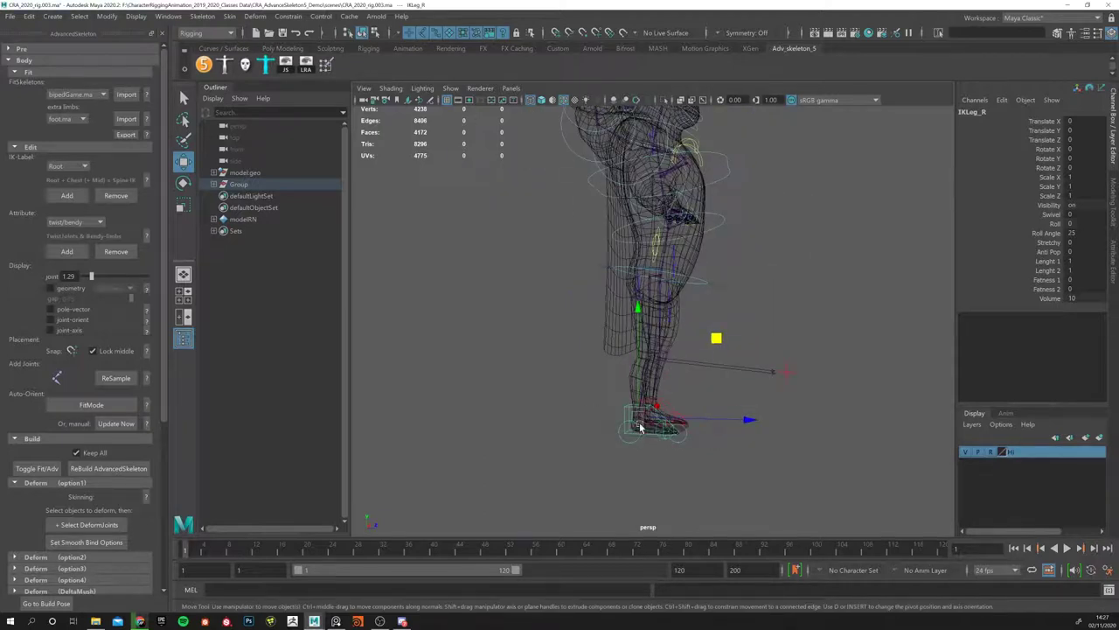
Step: Select the Spine1Part1_M joint in the torso and inspect its transform attributes
{"action": "left_click_drag", "start_coordinate": [647, 279], "coordinate": [619, 366], "text": "alt"}
{"action": "left_click_drag", "start_coordinate": [680, 414], "coordinate": [641, 399], "text": "alt"}
{"action": "left_click_drag", "start_coordinate": [595, 225], "coordinate": [550, 347], "text": "alt"}
{"action": "left_click_drag", "start_coordinate": [656, 402], "coordinate": [690, 303], "text": "alt"}
{"action": "left_click", "coordinate": [689, 330]}
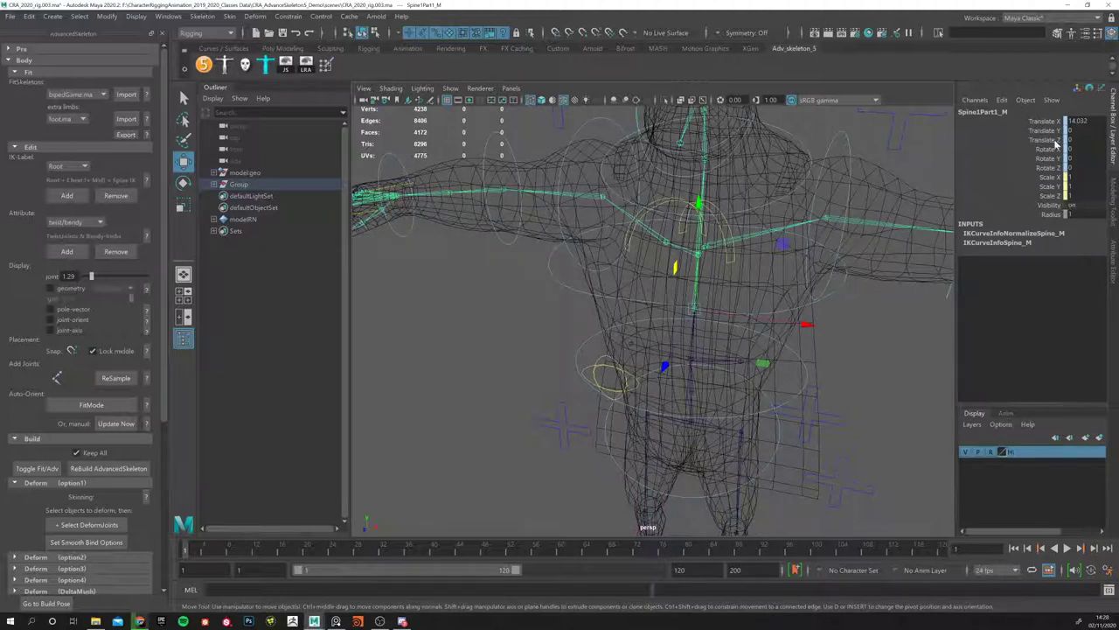
Step: Toggle back to the fit skeleton, select the Spine1 joint and inspect its translate and rotate values around the torso
{"action": "left_click", "coordinate": [55, 467]}
{"action": "scroll", "coordinate": [649, 355], "scroll_direction": "up", "scroll_amount": 6}
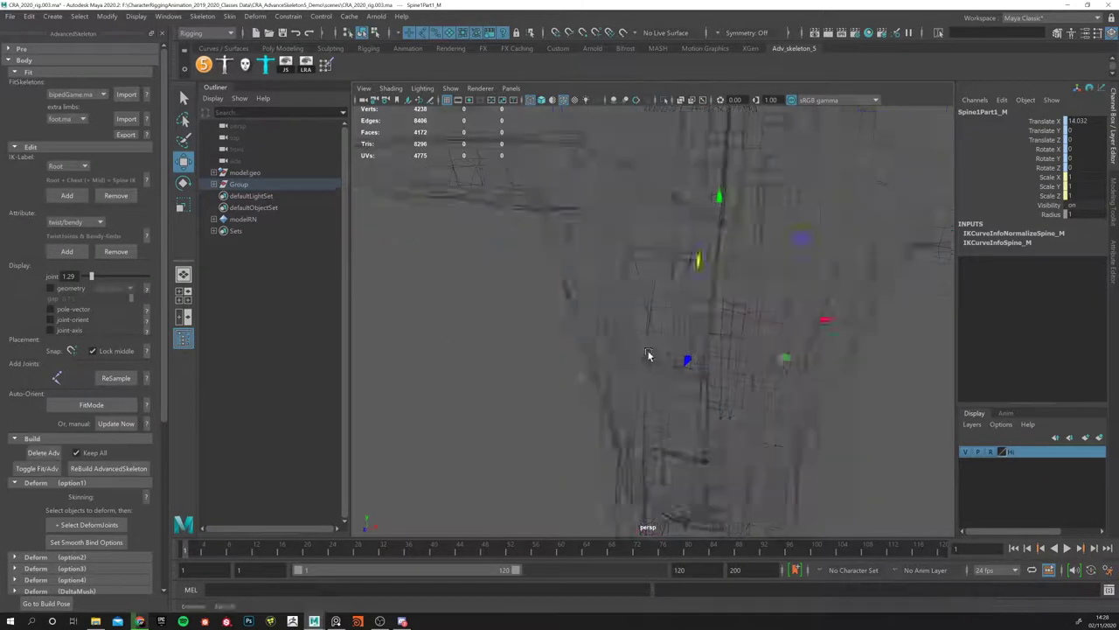
{"action": "left_click", "coordinate": [697, 330]}
{"action": "left_click", "coordinate": [745, 409]}
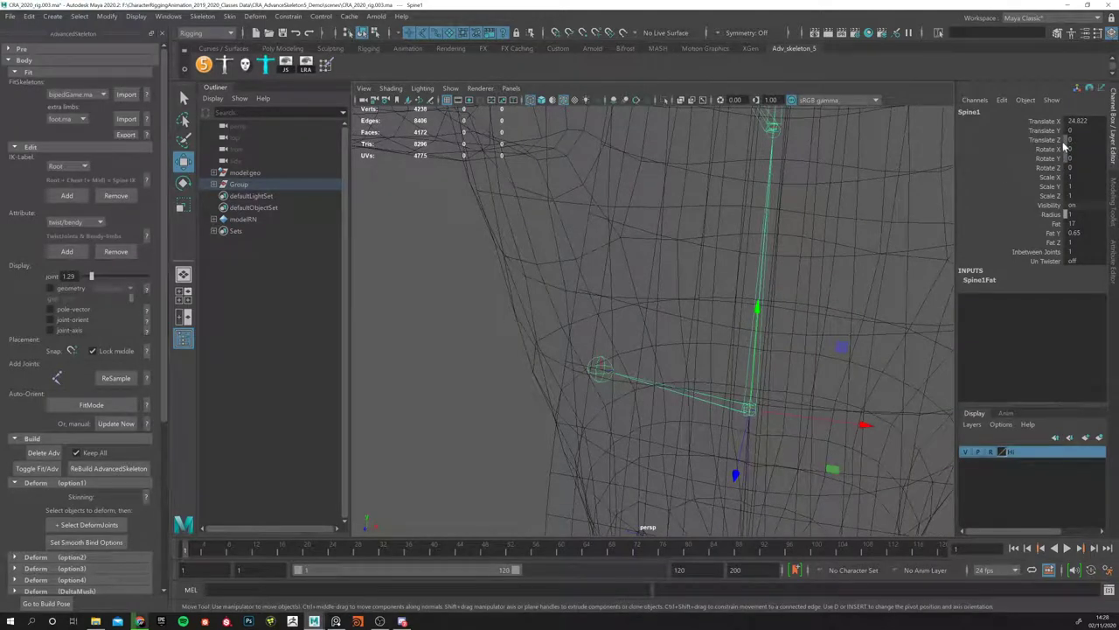
{"action": "left_click_drag", "start_coordinate": [752, 437], "coordinate": [776, 392], "text": "alt"}
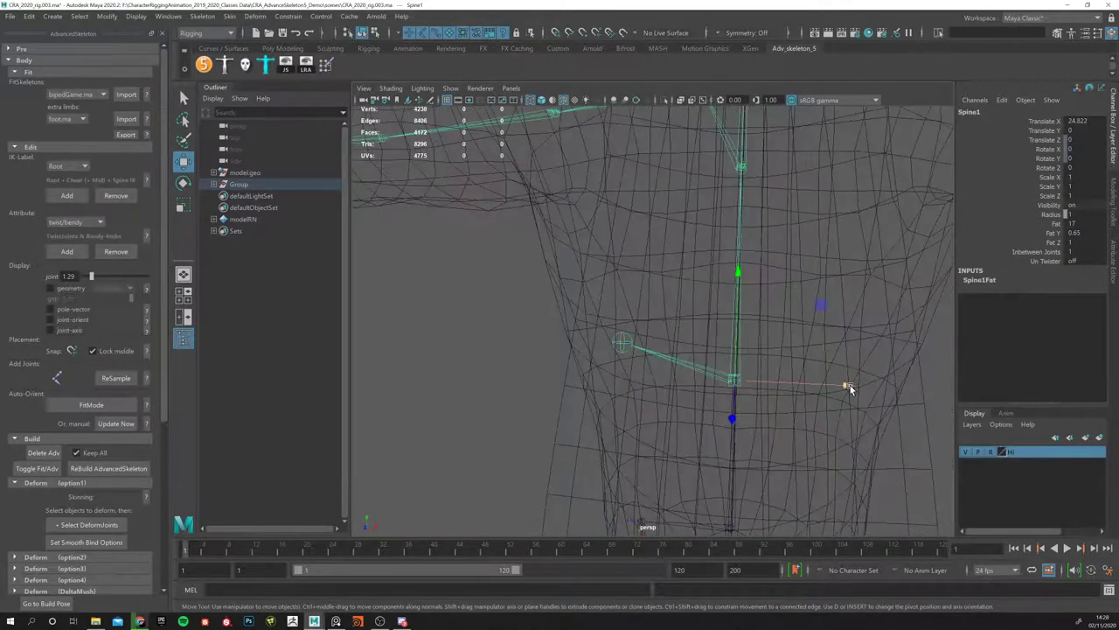
{"action": "right_click_drag", "start_coordinate": [747, 443], "coordinate": [612, 384], "text": "alt"}
{"action": "left_click_drag", "start_coordinate": [612, 384], "coordinate": [510, 332], "text": "alt"}
{"action": "left_click_drag", "start_coordinate": [509, 373], "coordinate": [621, 385], "text": "alt"}
{"action": "right_click_drag", "start_coordinate": [621, 385], "coordinate": [807, 404], "text": "alt"}
{"action": "left_click_drag", "start_coordinate": [806, 404], "coordinate": [730, 343], "text": "alt"}
Step: Select the first three fit joints of the head-mounted tail in turn and inspect their transform values
{"action": "left_click", "coordinate": [676, 284]}
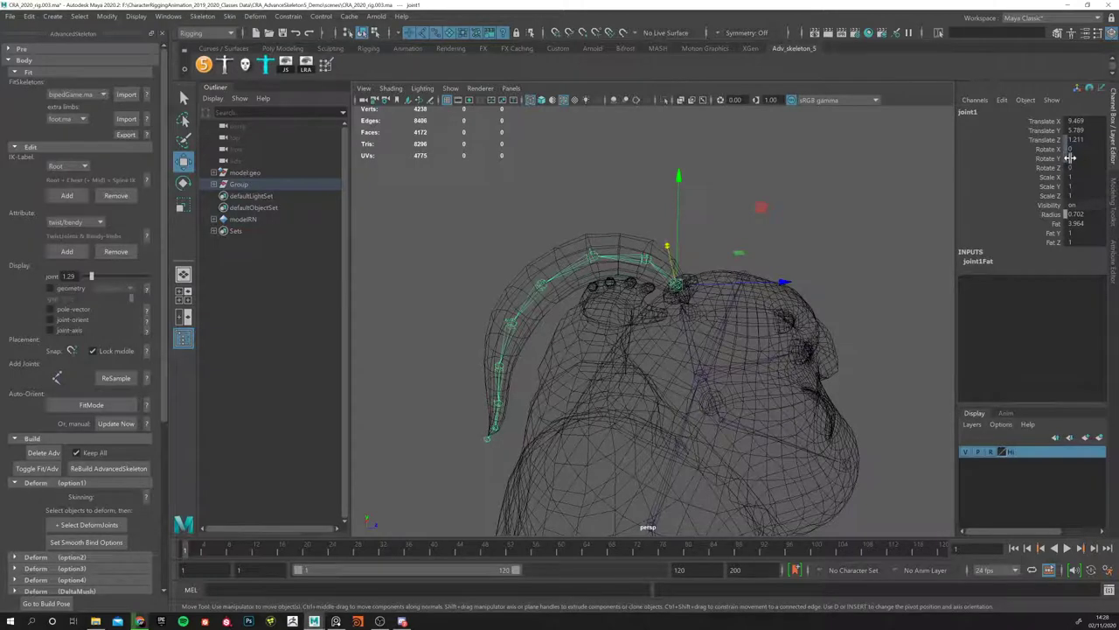
{"action": "left_click", "coordinate": [638, 259]}
{"action": "left_click", "coordinate": [579, 266]}
{"action": "left_click_drag", "start_coordinate": [438, 382], "coordinate": [548, 346], "text": "alt"}
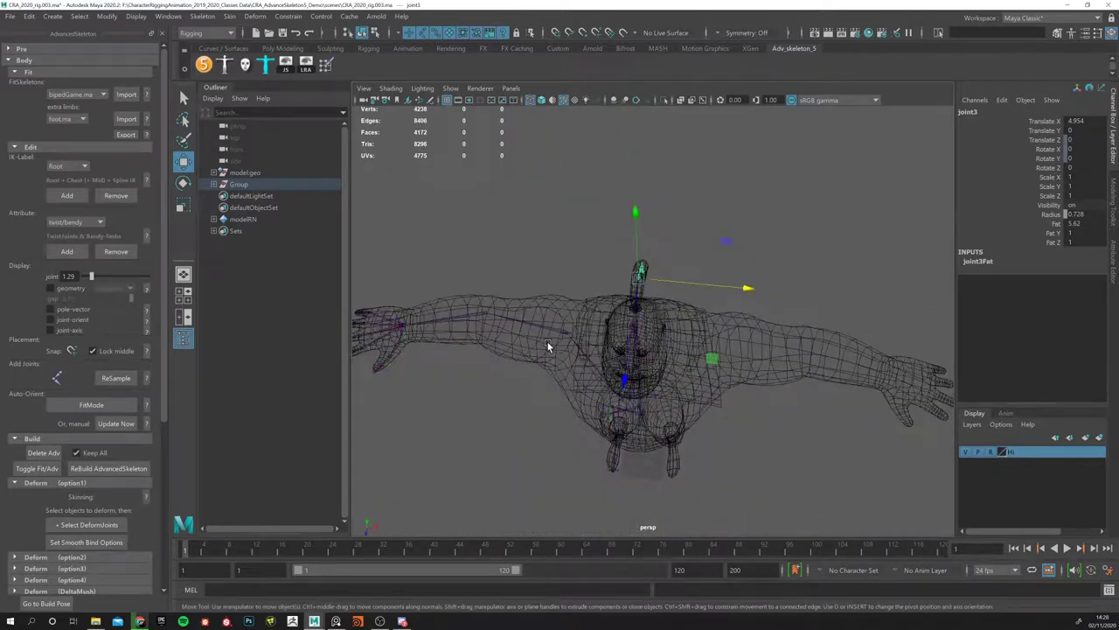
{"action": "left_click_drag", "start_coordinate": [664, 356], "coordinate": [691, 385], "text": "alt"}
Step: Rebuild the AdvancedSkeleton rig from the fit skeleton
{"action": "left_click", "coordinate": [108, 468]}
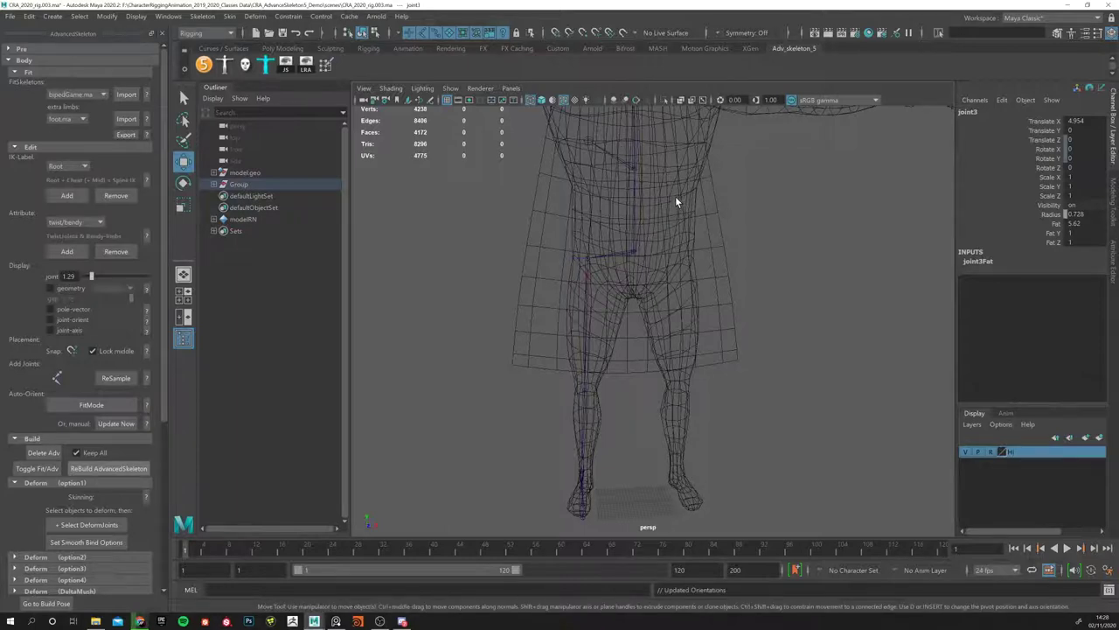
{"action": "key", "text": "q"}
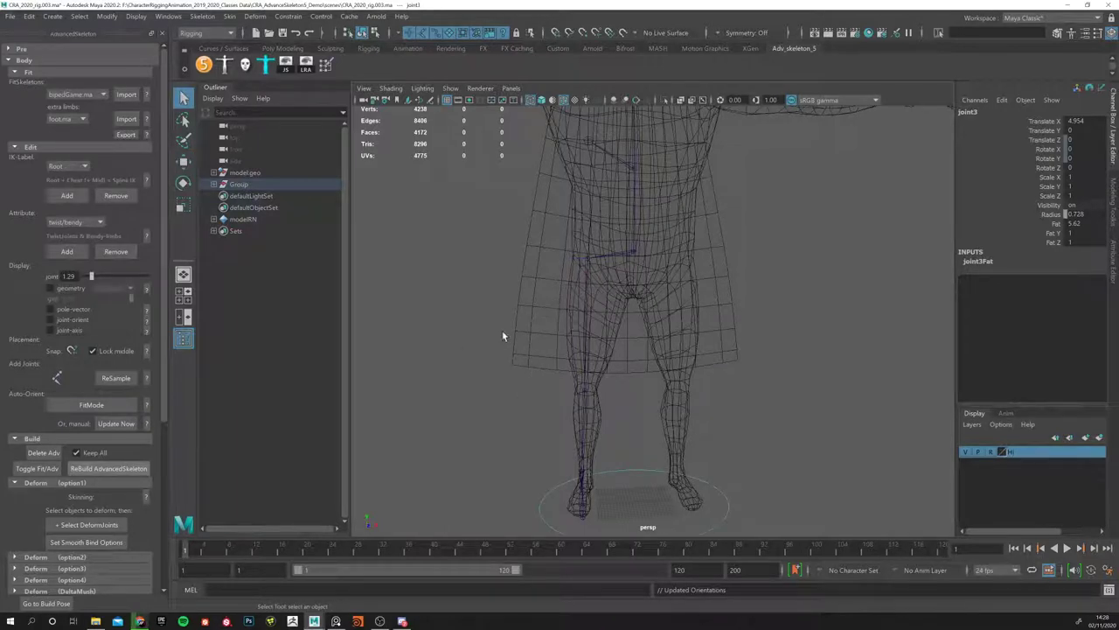
{"action": "left_click", "coordinate": [85, 525]}
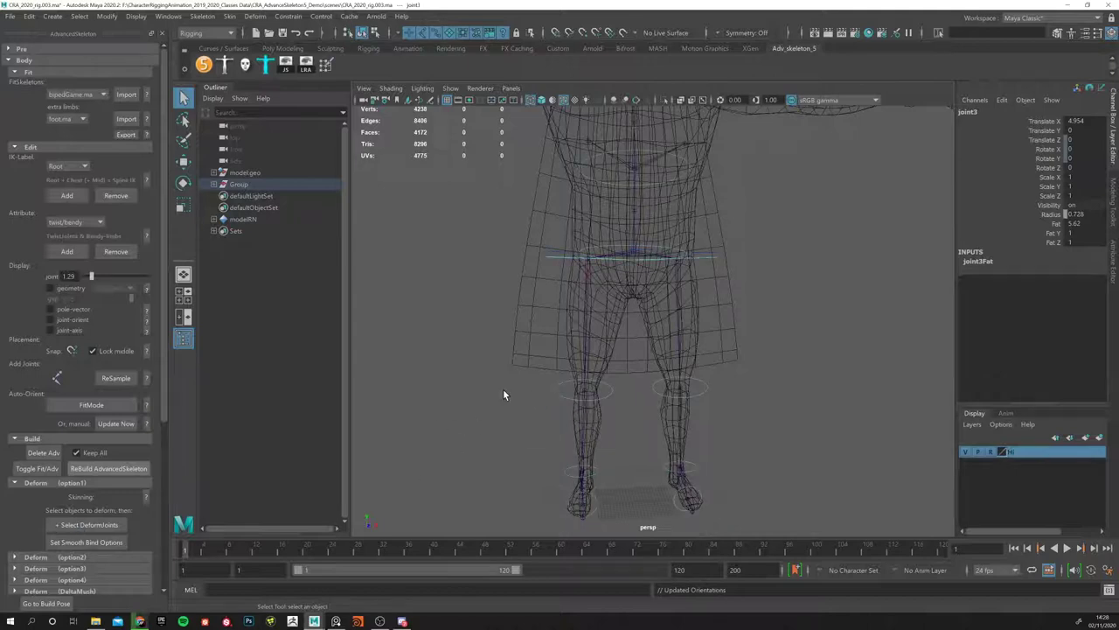
{"action": "left_click", "coordinate": [83, 525]}
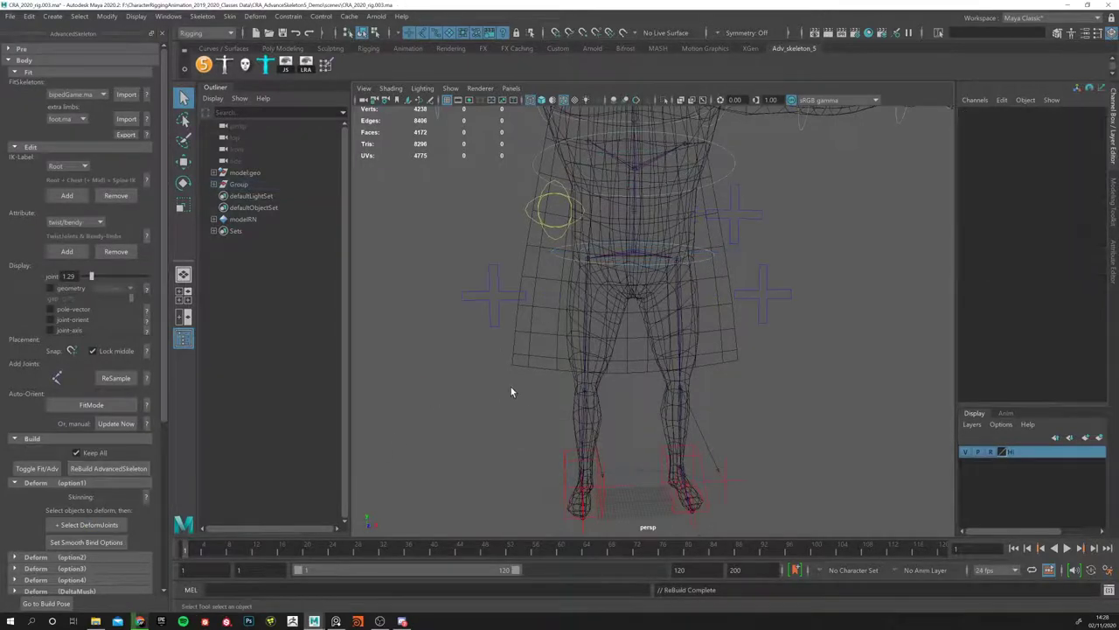
{"action": "scroll", "coordinate": [592, 400], "scroll_direction": "down", "scroll_amount": 5}
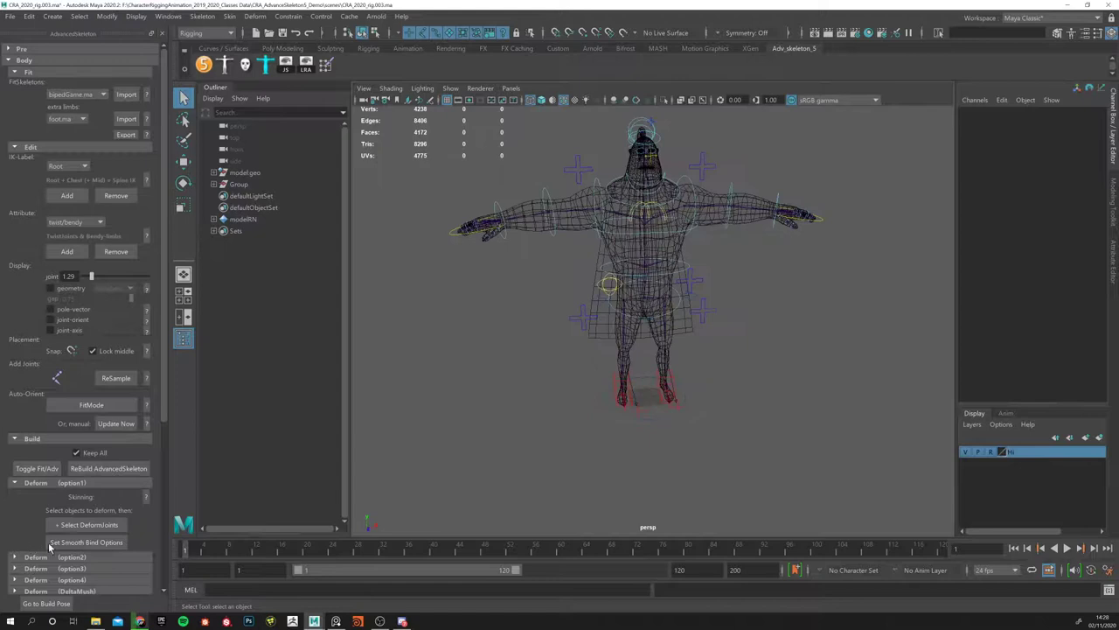
Step: Select all the deform joints and expand Group, Main and DeformationSystem in the Outliner down to Root_M
{"action": "left_click", "coordinate": [122, 524]}
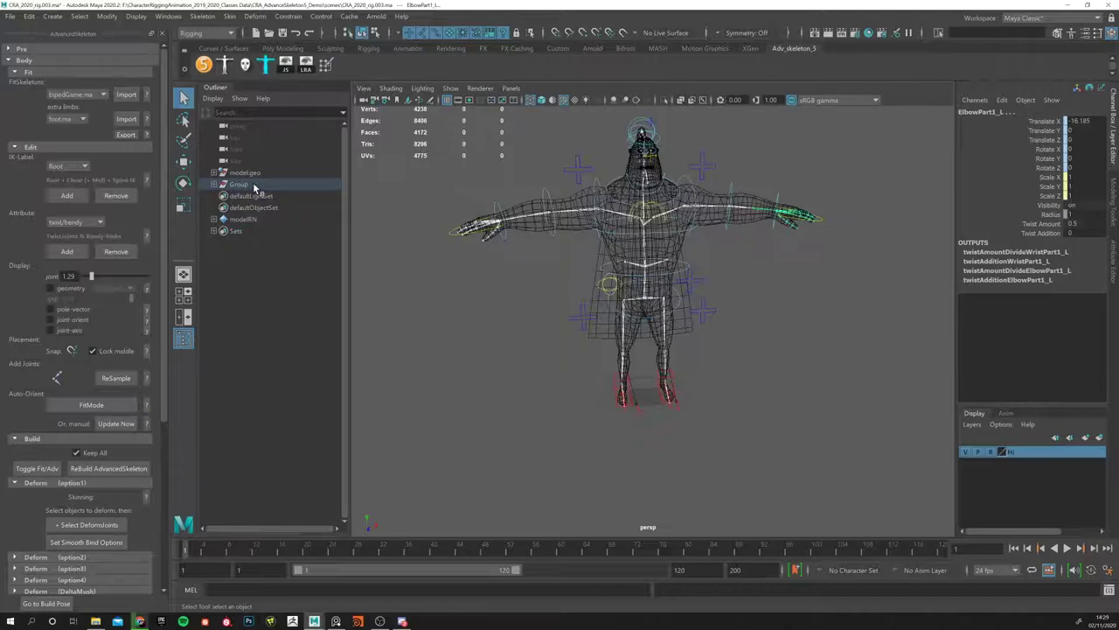
{"action": "left_click", "coordinate": [214, 184]}
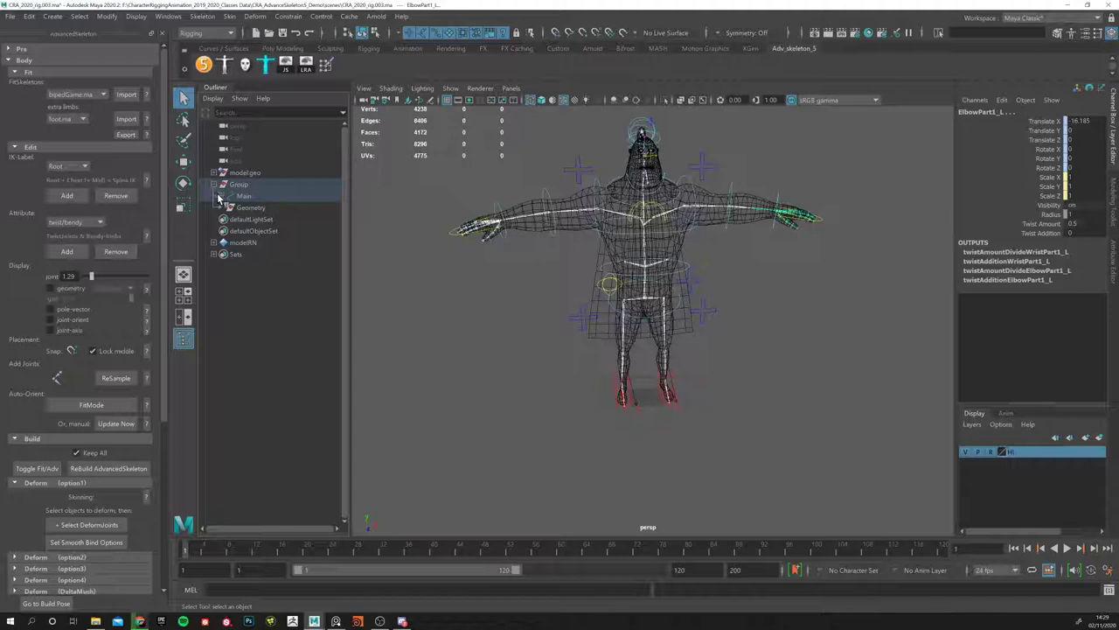
{"action": "left_click", "coordinate": [220, 196]}
{"action": "left_click", "coordinate": [232, 230]}
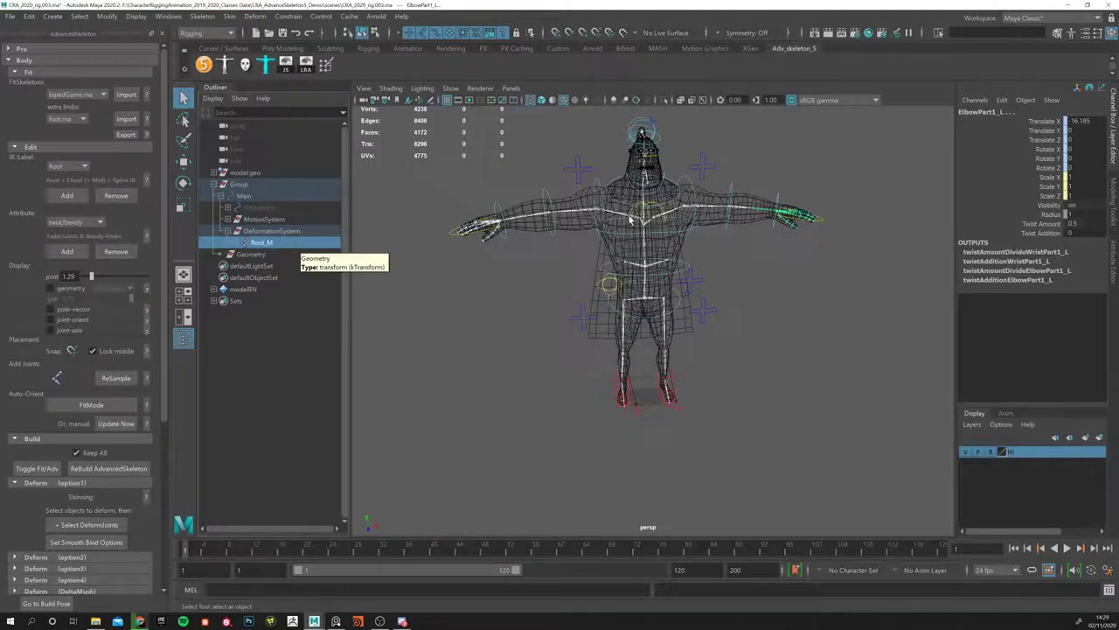
Step: Add the skinGEO mesh to the selected deform joints and review the available skin binding commands without applying one
{"action": "left_click_drag", "start_coordinate": [457, 327], "coordinate": [497, 350], "text": "alt"}
{"action": "right_click_drag", "start_coordinate": [496, 350], "coordinate": [599, 330], "text": "alt"}
{"action": "left_click_drag", "start_coordinate": [566, 285], "coordinate": [647, 168], "text": "alt"}
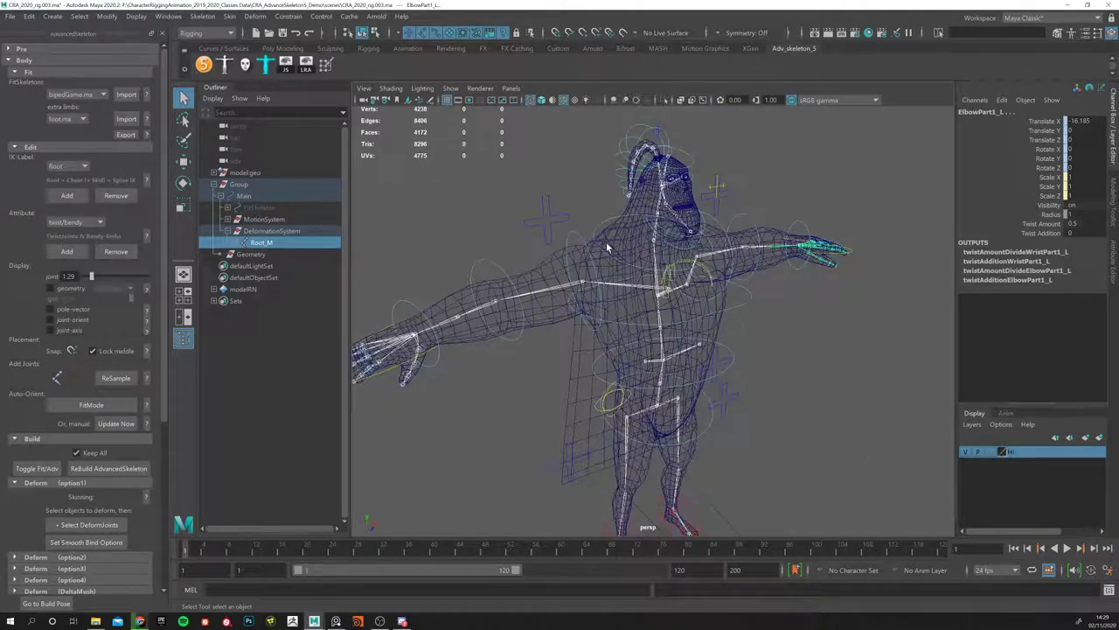
{"action": "left_click", "coordinate": [572, 257]}
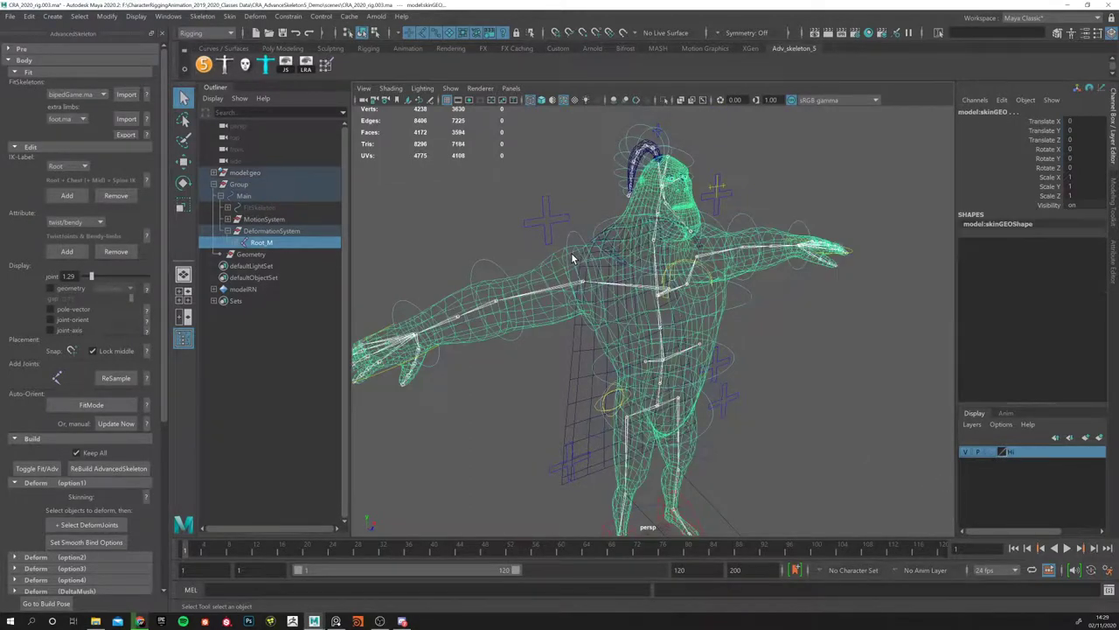
{"action": "left_click", "coordinate": [231, 17]}
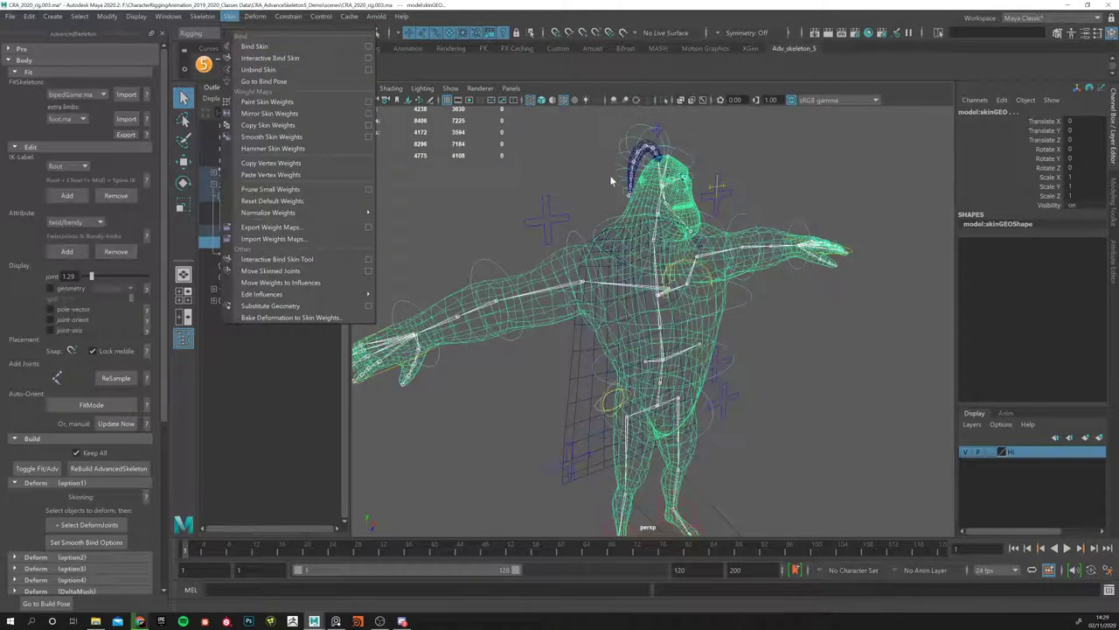
{"action": "left_click", "coordinate": [548, 437]}
Step: Select the capoGEO cape mesh and examine how it sits around the neck and shoulders
{"action": "left_click_drag", "start_coordinate": [700, 393], "coordinate": [533, 349], "text": "alt"}
{"action": "left_click_drag", "start_coordinate": [761, 385], "coordinate": [663, 367], "text": "alt"}
{"action": "left_click", "coordinate": [727, 286]}
{"action": "left_click_drag", "start_coordinate": [568, 357], "coordinate": [660, 365], "text": "alt"}
{"action": "right_click_drag", "start_coordinate": [660, 350], "coordinate": [784, 259], "text": "alt"}
{"action": "middle_click_drag", "start_coordinate": [783, 259], "coordinate": [700, 336], "text": "alt"}
{"action": "left_click_drag", "start_coordinate": [700, 349], "coordinate": [741, 430], "text": "alt"}
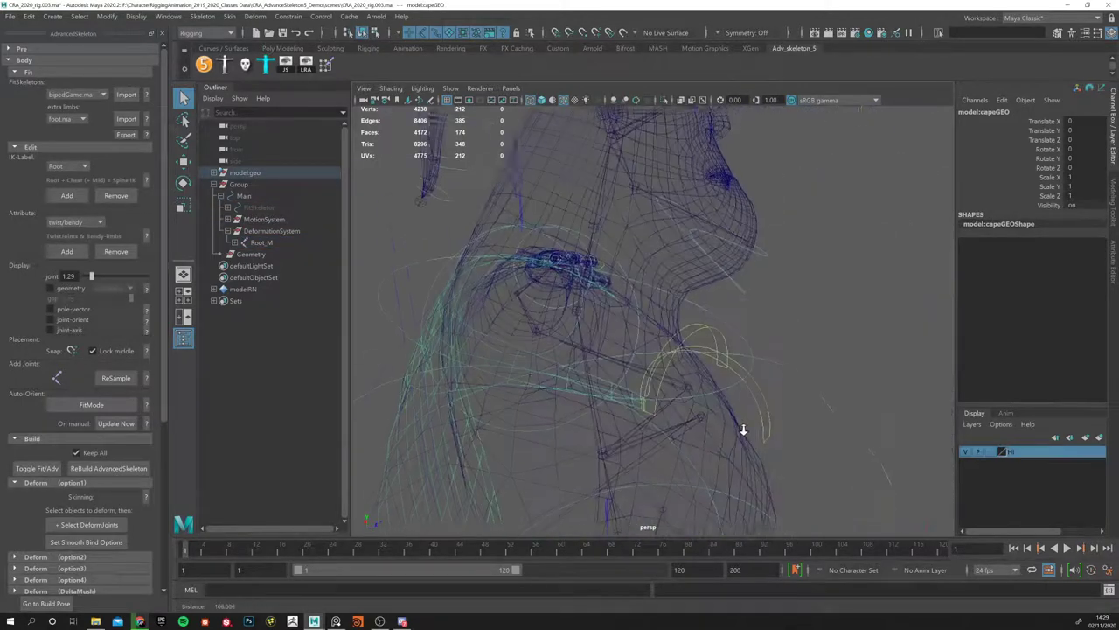
Step: Select the Jaw_M joint together with the skinGEO mesh, view the Add Influence options and close them without applying
{"action": "left_click", "coordinate": [624, 186]}
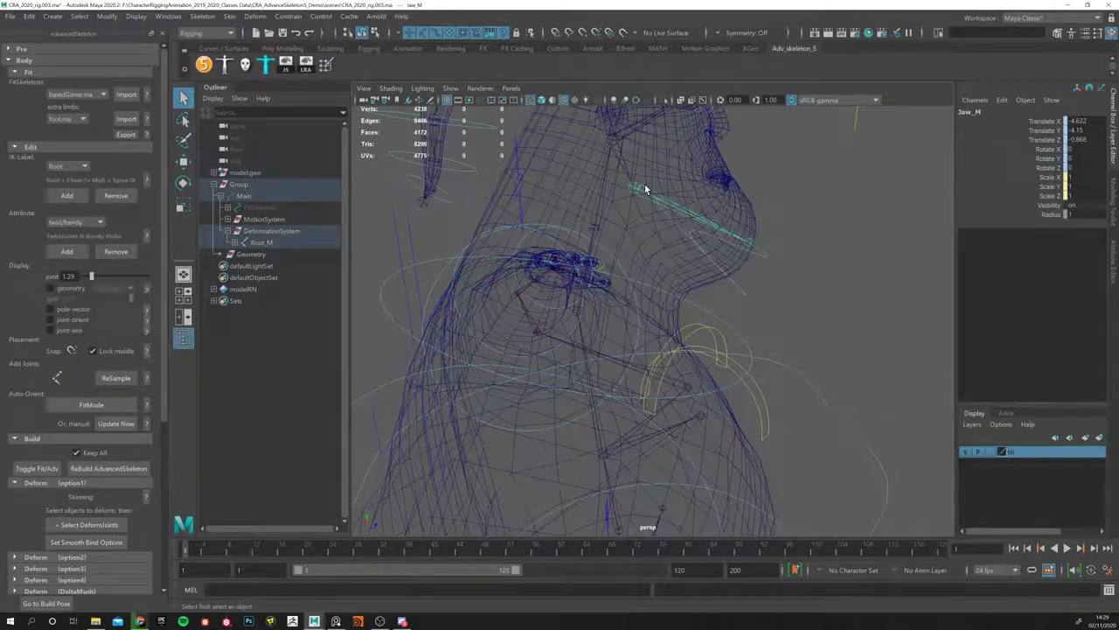
{"action": "left_click_drag", "start_coordinate": [673, 253], "coordinate": [615, 236], "text": "alt"}
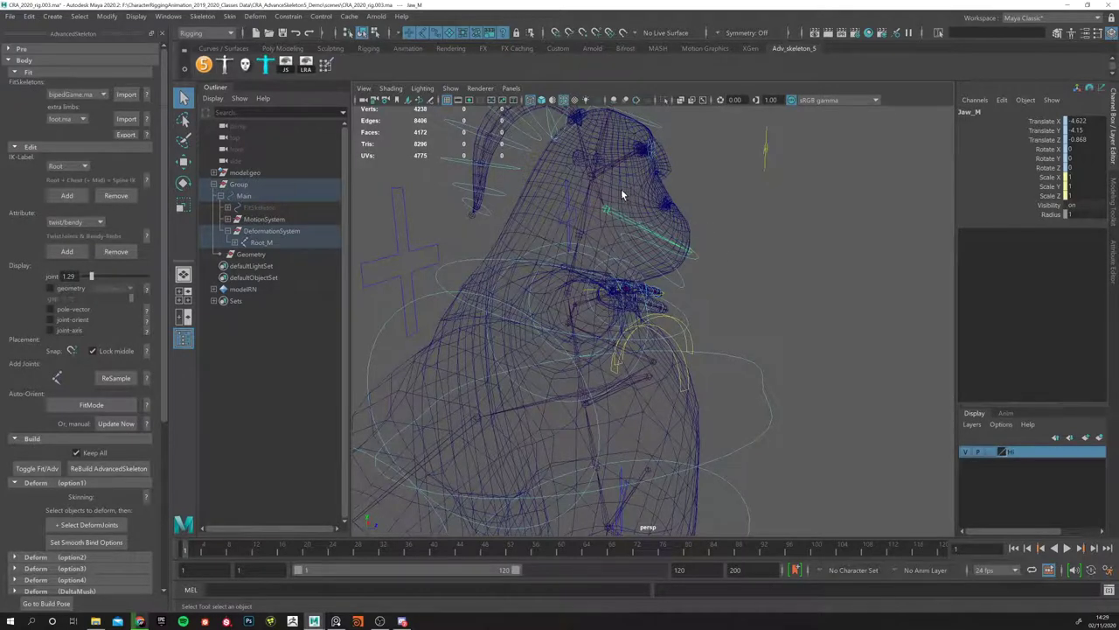
{"action": "left_click", "coordinate": [621, 189]}
{"action": "left_click", "coordinate": [229, 16]}
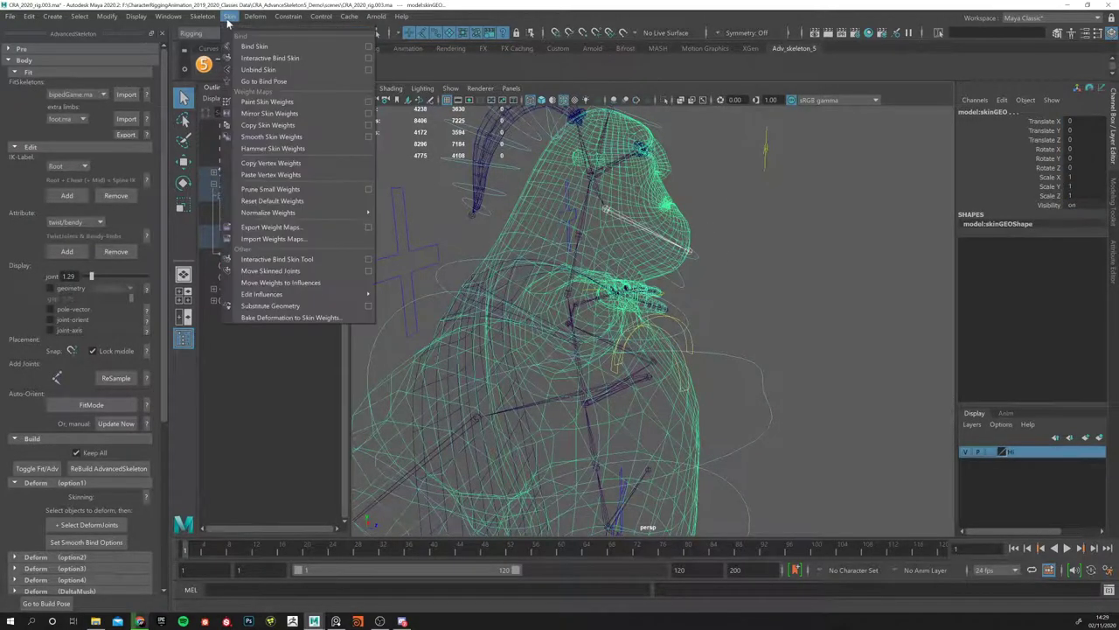
{"action": "mouse_move", "coordinate": [288, 296]}
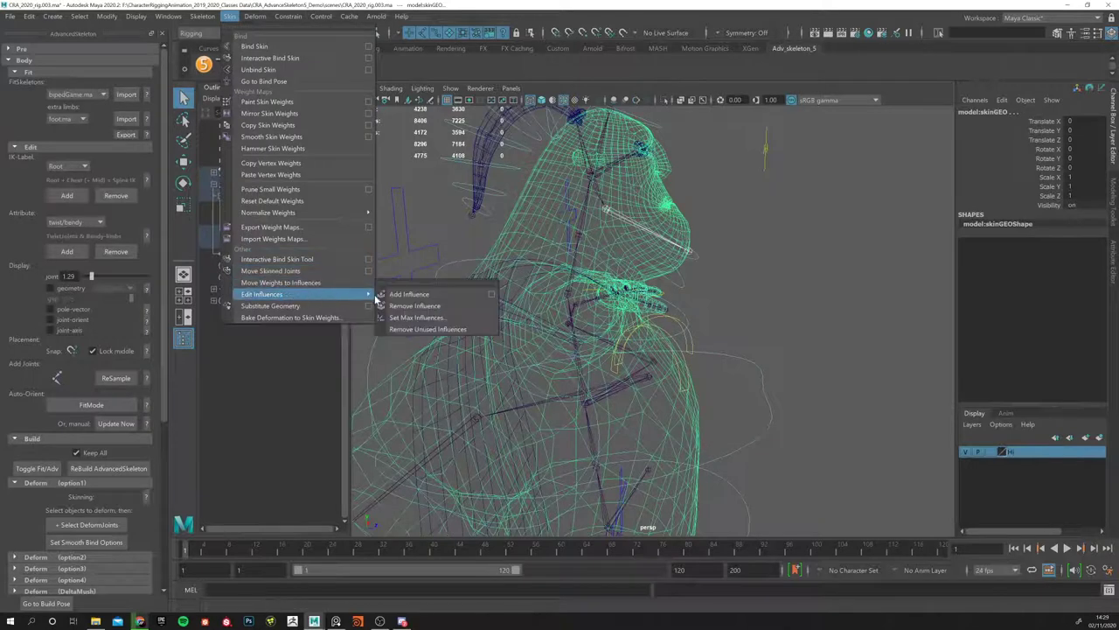
{"action": "left_click", "coordinate": [493, 294]}
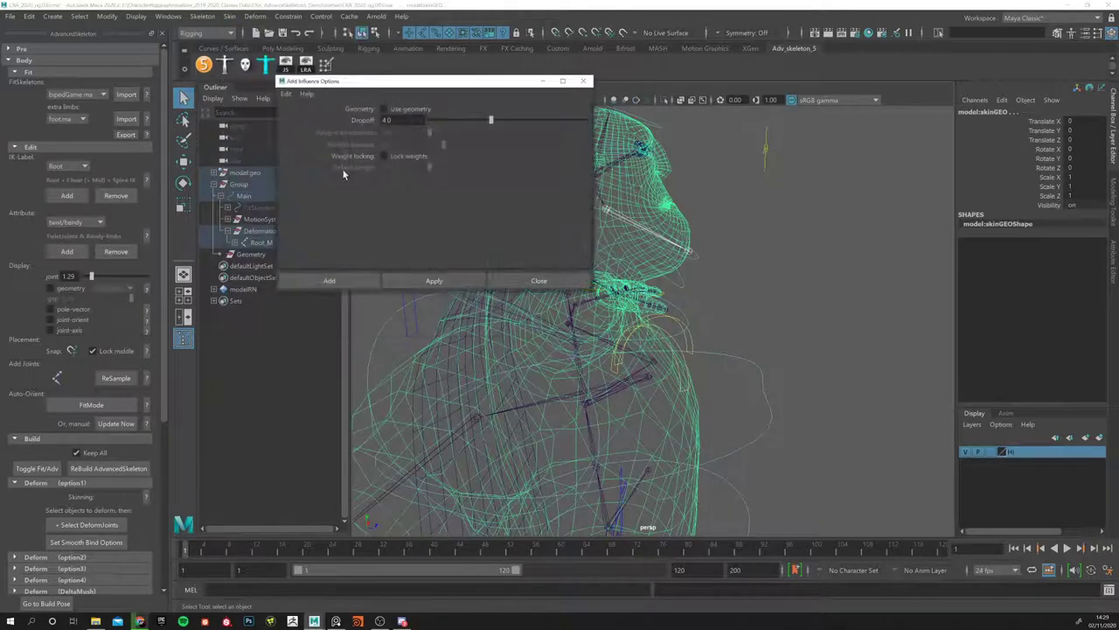
{"action": "left_click", "coordinate": [583, 81]}
Step: Select the tail mesh, add the deform joints to the selection and clear the selection again
{"action": "left_click_drag", "start_coordinate": [768, 284], "coordinate": [581, 280], "text": "alt"}
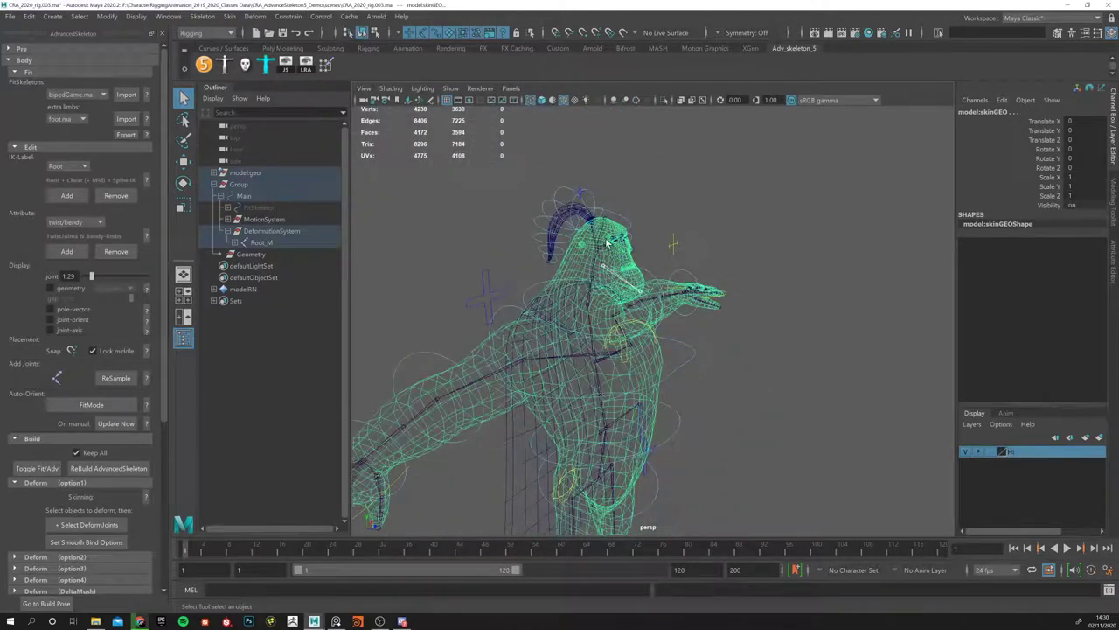
{"action": "left_click_drag", "start_coordinate": [709, 396], "coordinate": [791, 300], "text": "alt"}
{"action": "left_click", "coordinate": [649, 109]}
{"action": "left_click_drag", "start_coordinate": [651, 109], "coordinate": [614, 441], "text": "alt"}
{"action": "middle_click_drag", "start_coordinate": [615, 439], "coordinate": [538, 361], "text": "alt"}
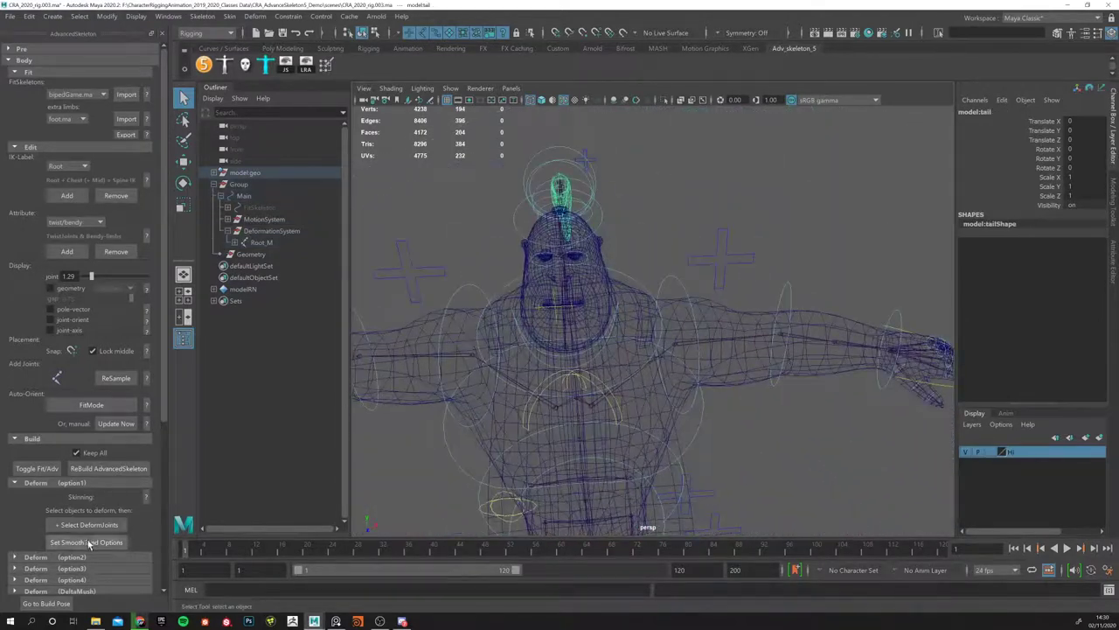
{"action": "left_click", "coordinate": [95, 524]}
{"action": "right_click_drag", "start_coordinate": [639, 303], "coordinate": [479, 285], "text": "alt"}
{"action": "left_click_drag", "start_coordinate": [479, 290], "coordinate": [481, 244], "text": "alt"}
{"action": "left_click", "coordinate": [481, 244]}
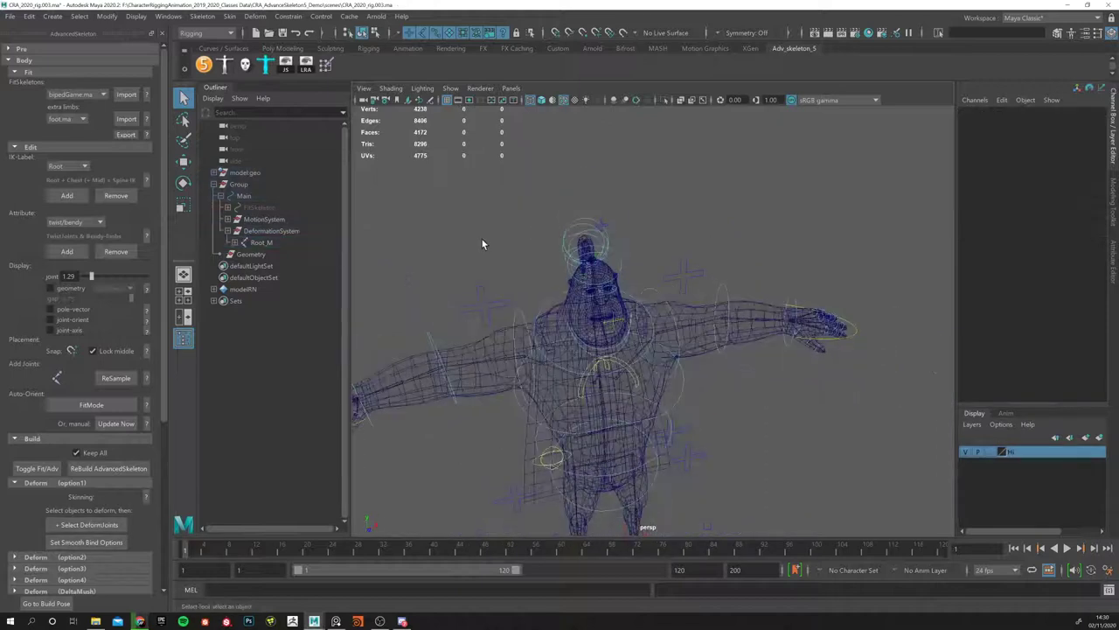
Step: Select all the deform joints and open the Hypergraph Hierarchy editor
{"action": "left_click", "coordinate": [88, 524]}
{"action": "left_click_drag", "start_coordinate": [639, 280], "coordinate": [577, 368], "text": "alt"}
{"action": "right_click_drag", "start_coordinate": [577, 367], "coordinate": [530, 208], "text": "alt"}
{"action": "left_click_drag", "start_coordinate": [530, 207], "coordinate": [594, 132], "text": "alt"}
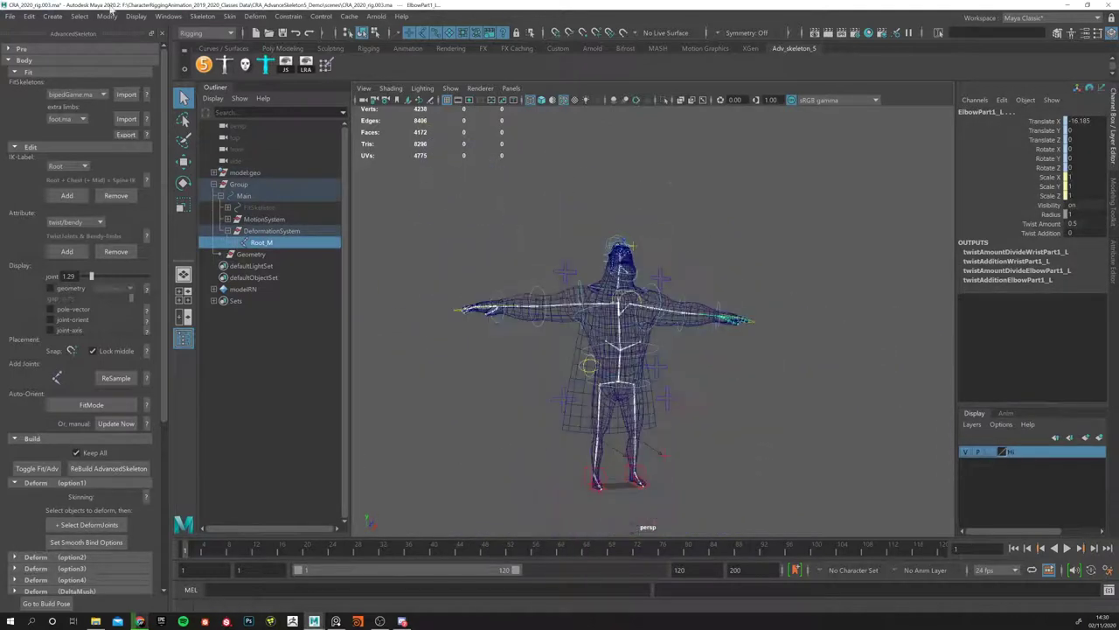
{"action": "left_click", "coordinate": [166, 17]}
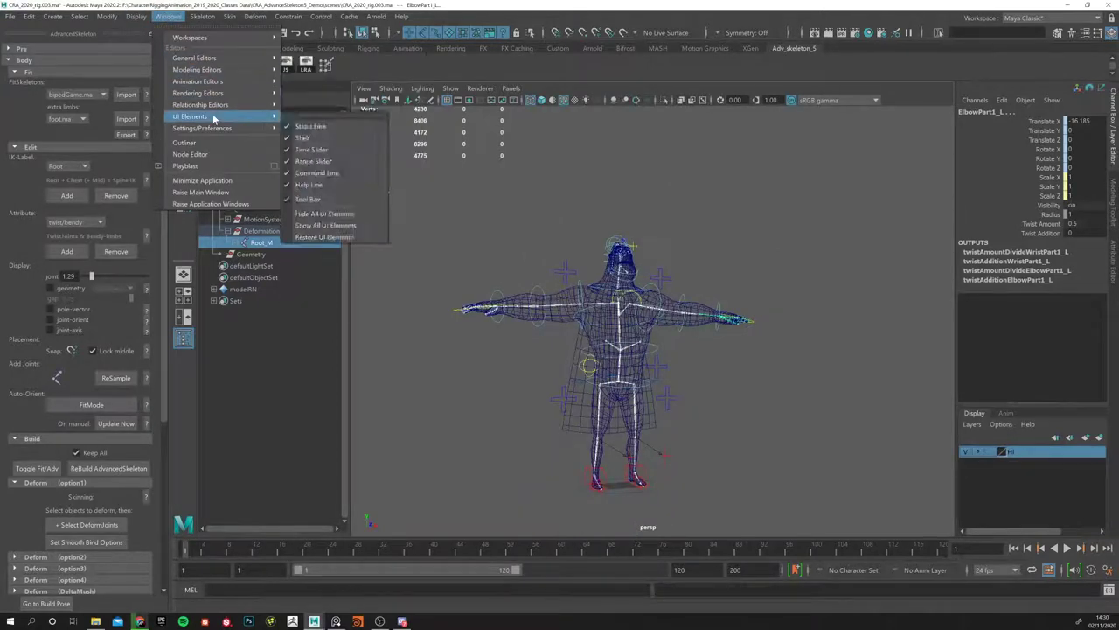
{"action": "mouse_move", "coordinate": [212, 84]}
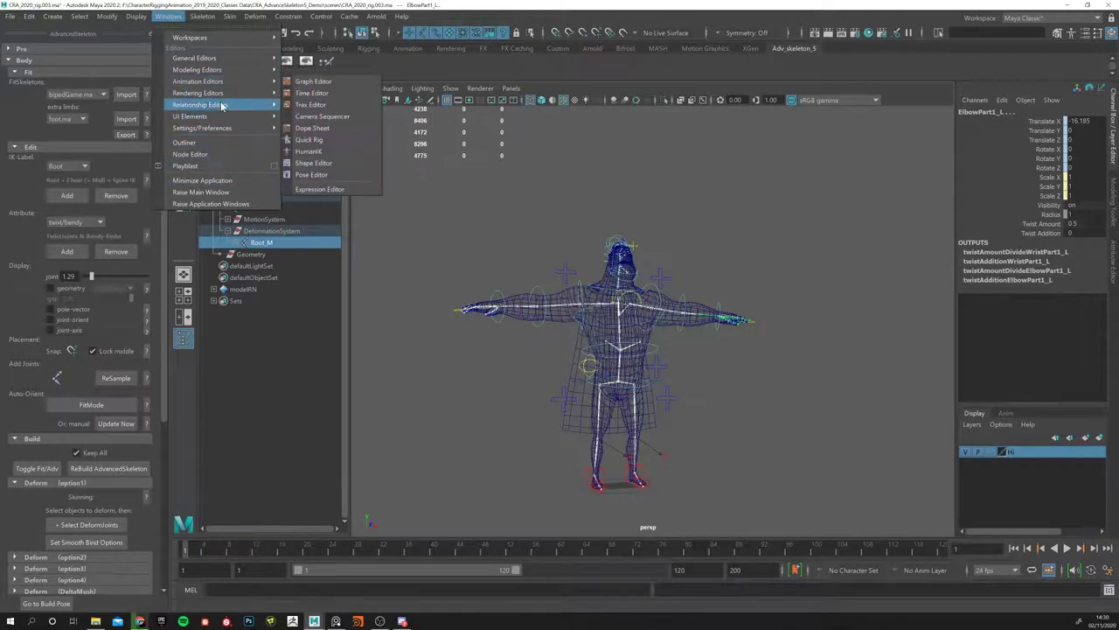
{"action": "mouse_move", "coordinate": [216, 62]}
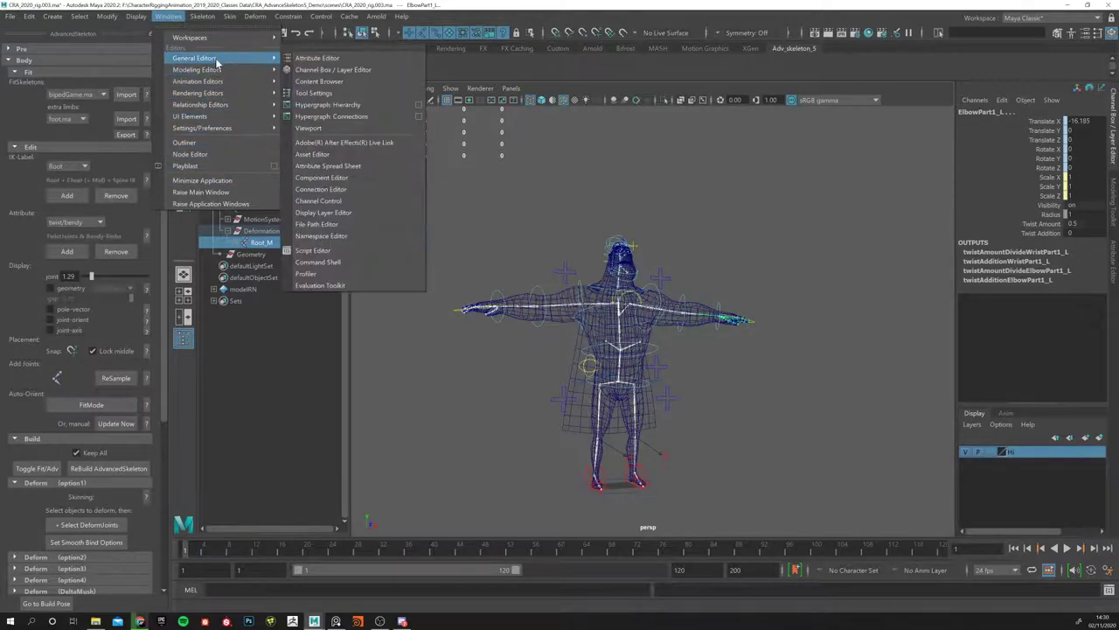
{"action": "left_click", "coordinate": [336, 106]}
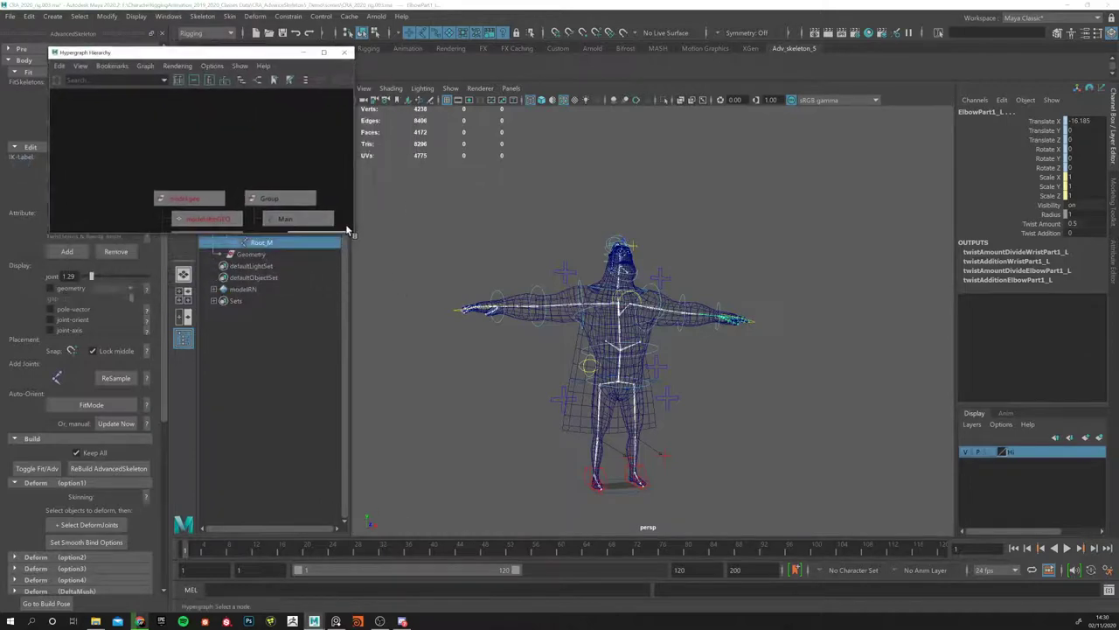
Step: Enlarge the Hypergraph Hierarchy window and examine the node tree below Group and Main
{"action": "left_click_drag", "start_coordinate": [353, 235], "coordinate": [516, 534]}
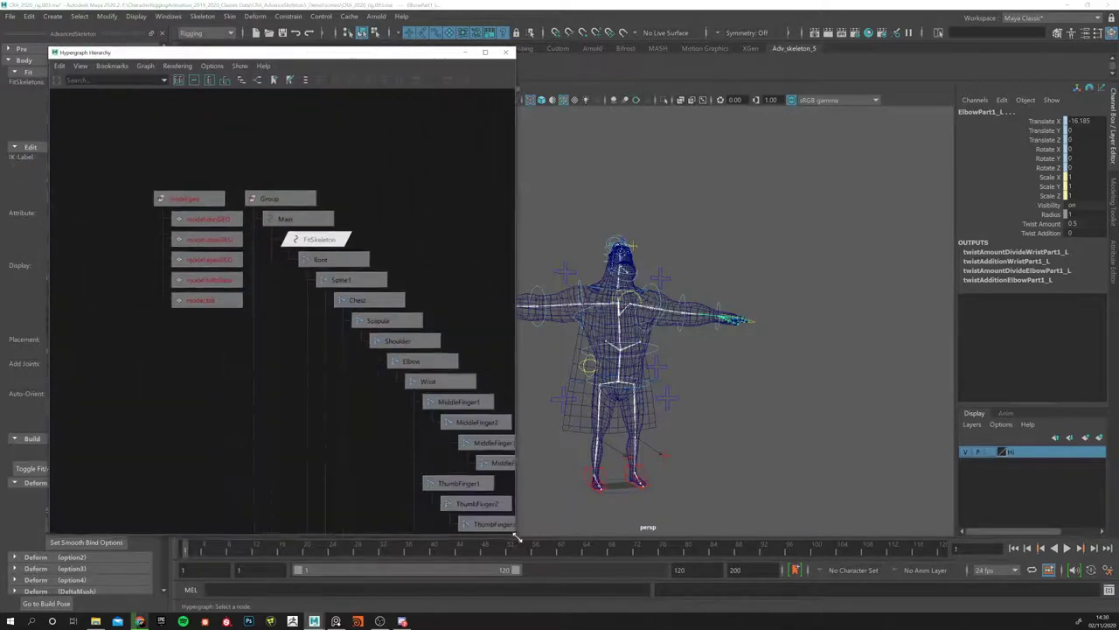
{"action": "scroll", "coordinate": [325, 304], "scroll_direction": "down", "scroll_amount": 8}
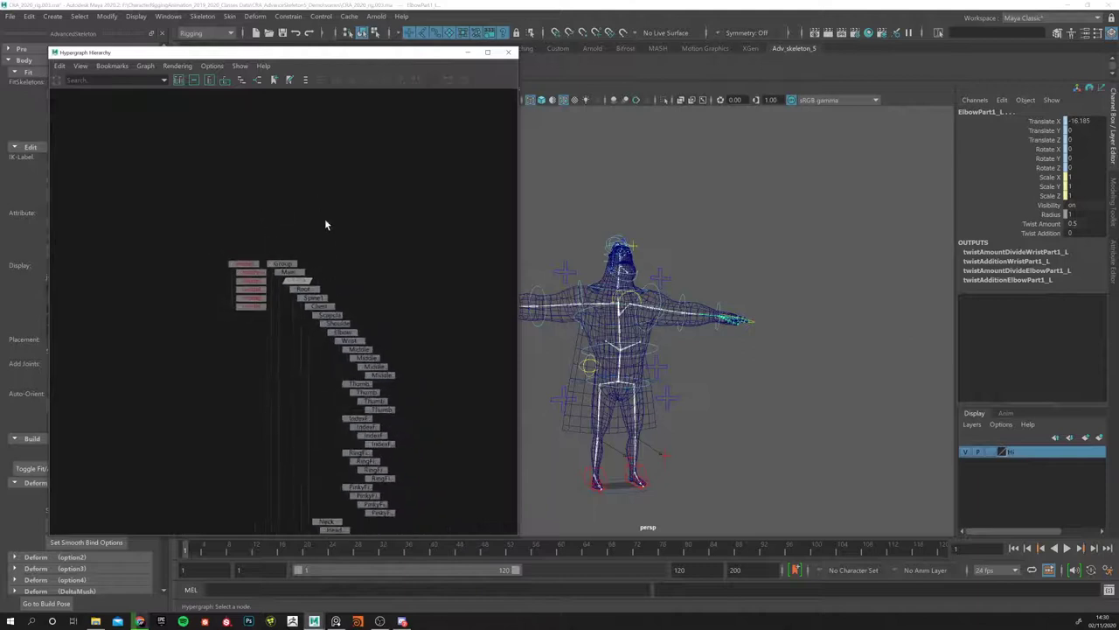
{"action": "scroll", "coordinate": [296, 364], "scroll_direction": "up", "scroll_amount": 6}
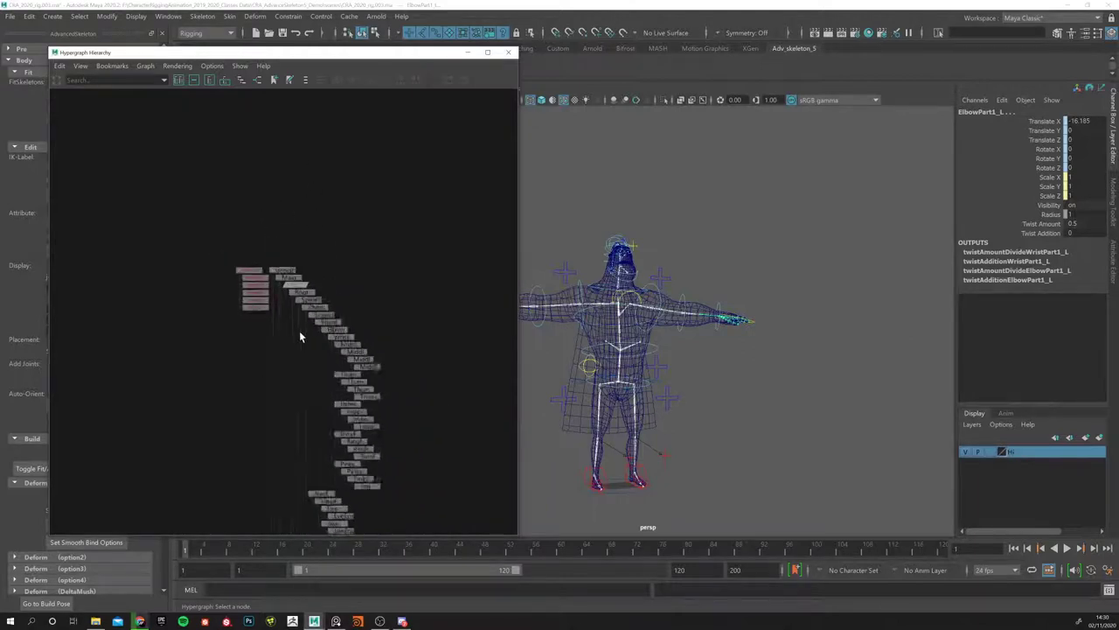
{"action": "scroll", "coordinate": [376, 178], "scroll_direction": "down", "scroll_amount": 6}
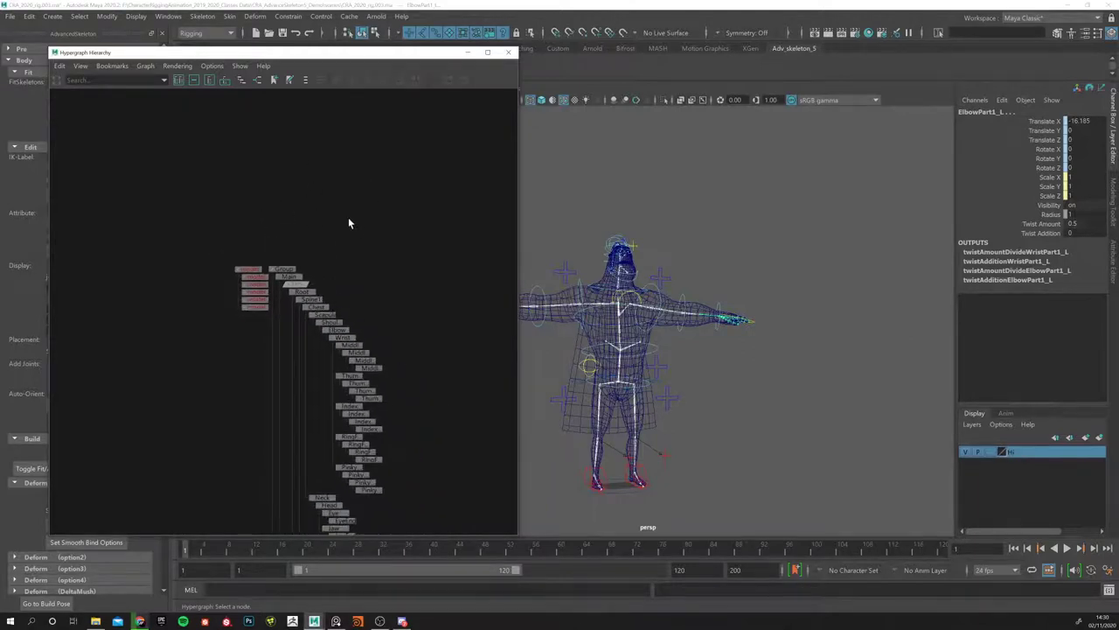
{"action": "right_click_drag", "start_coordinate": [222, 273], "coordinate": [162, 409], "text": "alt"}
{"action": "middle_click_drag", "start_coordinate": [162, 410], "coordinate": [182, 194], "text": "alt"}
{"action": "middle_click_drag", "start_coordinate": [153, 332], "coordinate": [252, 190], "text": "alt"}
{"action": "middle_click_drag", "start_coordinate": [329, 446], "coordinate": [246, 337], "text": "alt"}
{"action": "middle_click_drag", "start_coordinate": [273, 411], "coordinate": [300, 113], "text": "alt"}
{"action": "scroll", "coordinate": [267, 315], "scroll_direction": "down", "scroll_amount": 5}
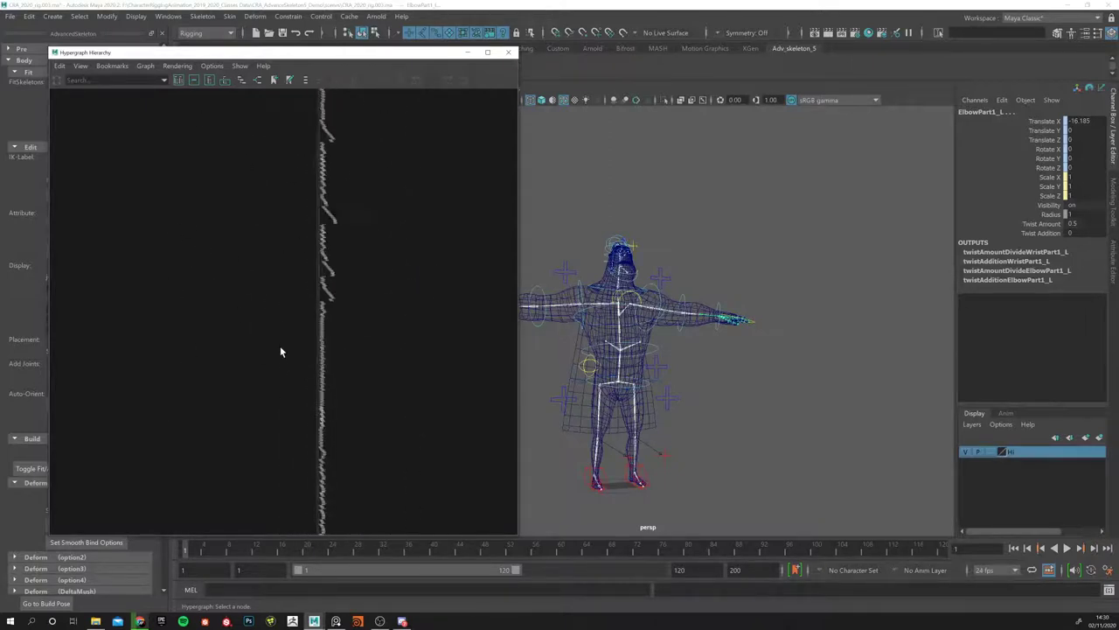
Step: Add the ribCage_R joint below Spine1_M to the selected deform joints in the Hypergraph Hierarchy
{"action": "scroll", "coordinate": [222, 327], "scroll_direction": "down", "scroll_amount": 2}
{"action": "scroll", "coordinate": [293, 508], "scroll_direction": "up", "scroll_amount": 3}
{"action": "middle_click_drag", "start_coordinate": [317, 500], "coordinate": [292, 285], "text": "alt"}
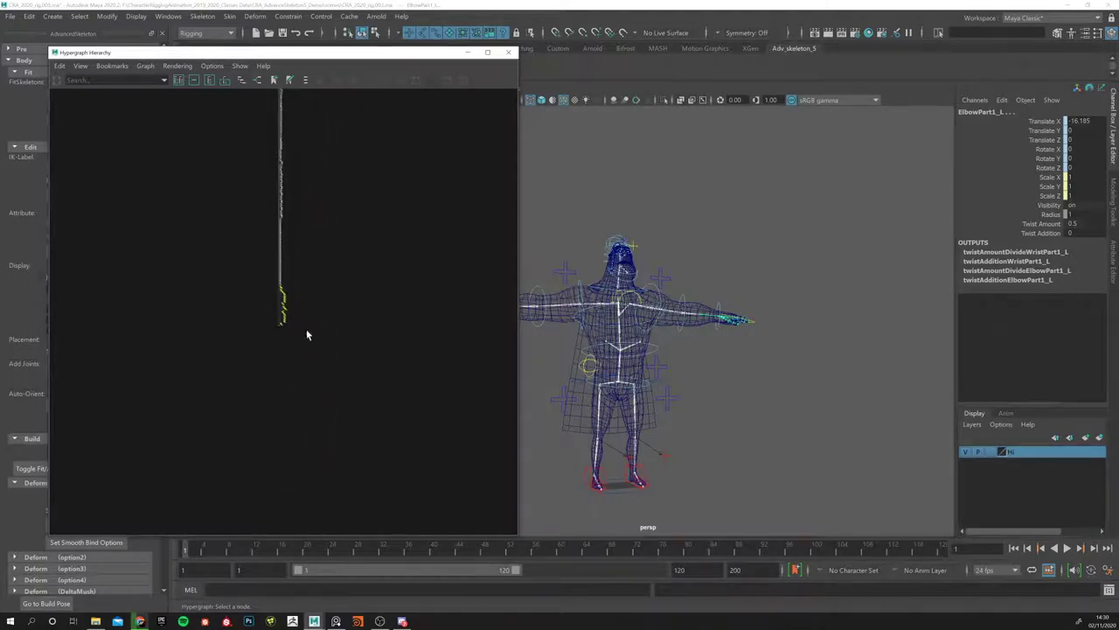
{"action": "scroll", "coordinate": [298, 301], "scroll_direction": "up", "scroll_amount": 3}
{"action": "scroll", "coordinate": [271, 201], "scroll_direction": "up", "scroll_amount": 3}
{"action": "scroll", "coordinate": [271, 189], "scroll_direction": "up", "scroll_amount": 5}
{"action": "scroll", "coordinate": [344, 233], "scroll_direction": "up", "scroll_amount": 5}
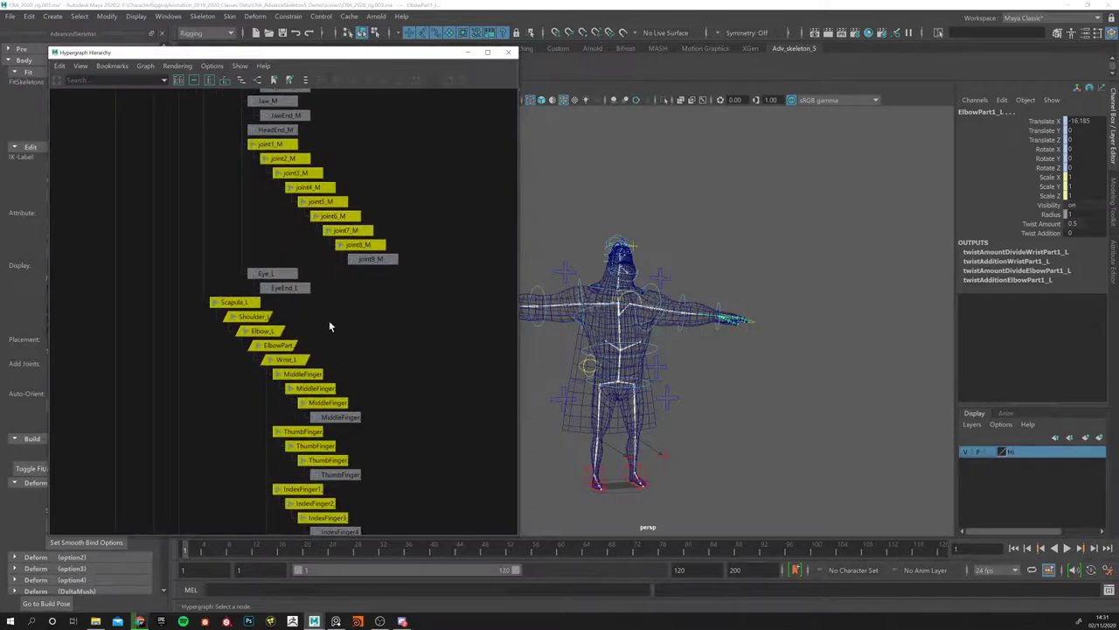
{"action": "middle_click_drag", "start_coordinate": [408, 131], "coordinate": [380, 407], "text": "alt"}
{"action": "middle_click_drag", "start_coordinate": [367, 114], "coordinate": [344, 293], "text": "alt"}
{"action": "mouse_move", "coordinate": [302, 167]}
{"action": "middle_mouse_down", "text": "alt"}
{"action": "mouse_move", "coordinate": [332, 335]}
{"action": "mouse_move", "coordinate": [417, 457]}
{"action": "middle_mouse_up", "text": "alt"}
{"action": "scroll", "coordinate": [346, 271], "scroll_direction": "up", "scroll_amount": 3}
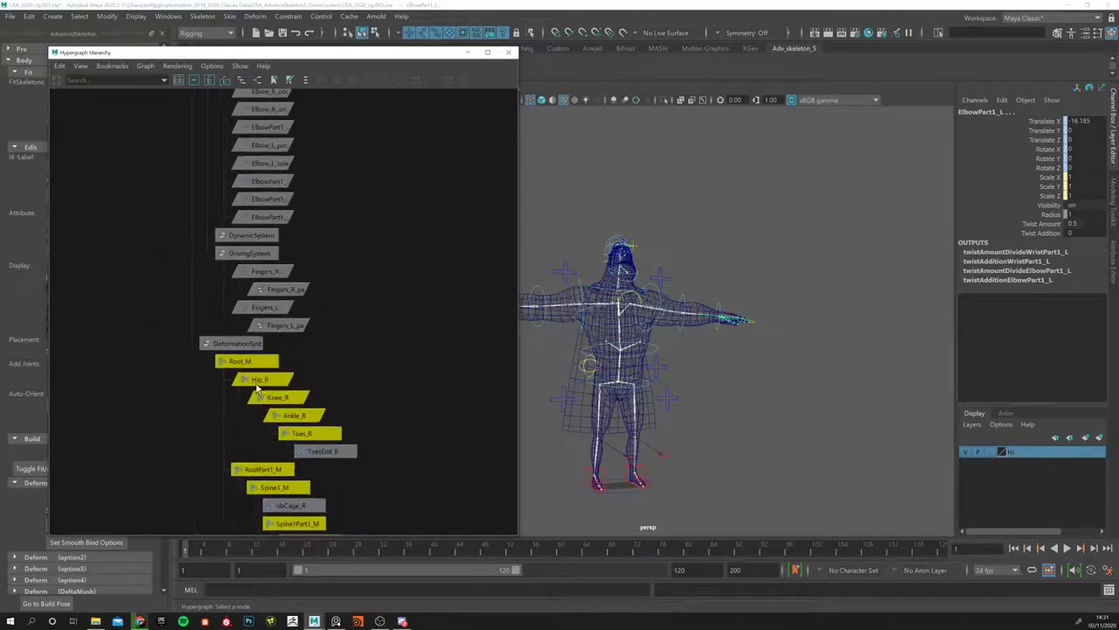
{"action": "middle_click_drag", "start_coordinate": [303, 454], "coordinate": [305, 354], "text": "alt"}
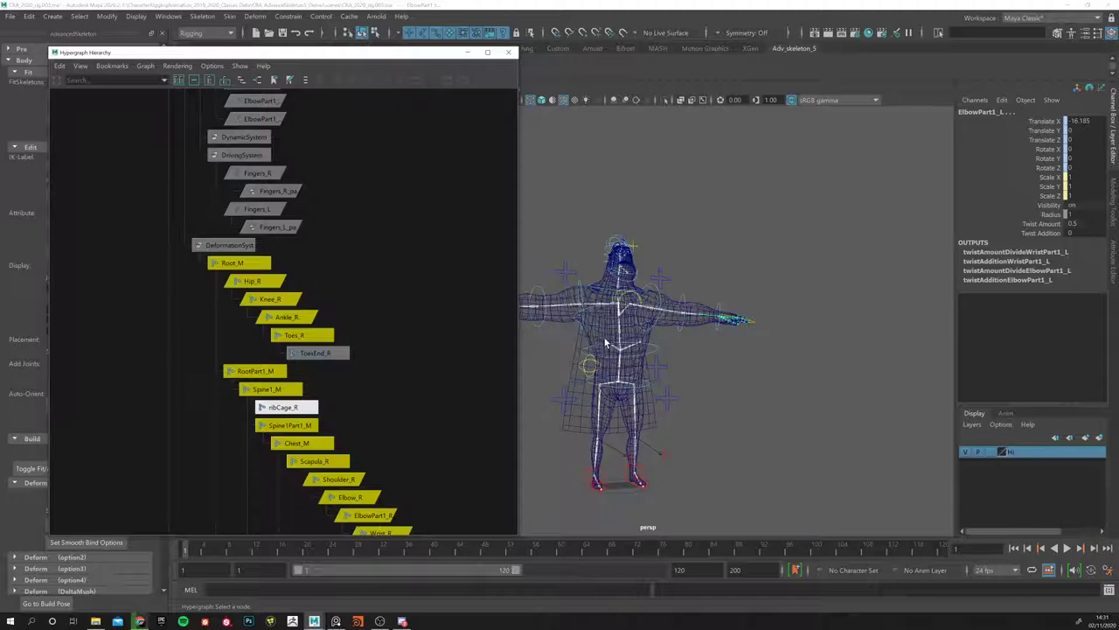
{"action": "left_click", "coordinate": [290, 407]}
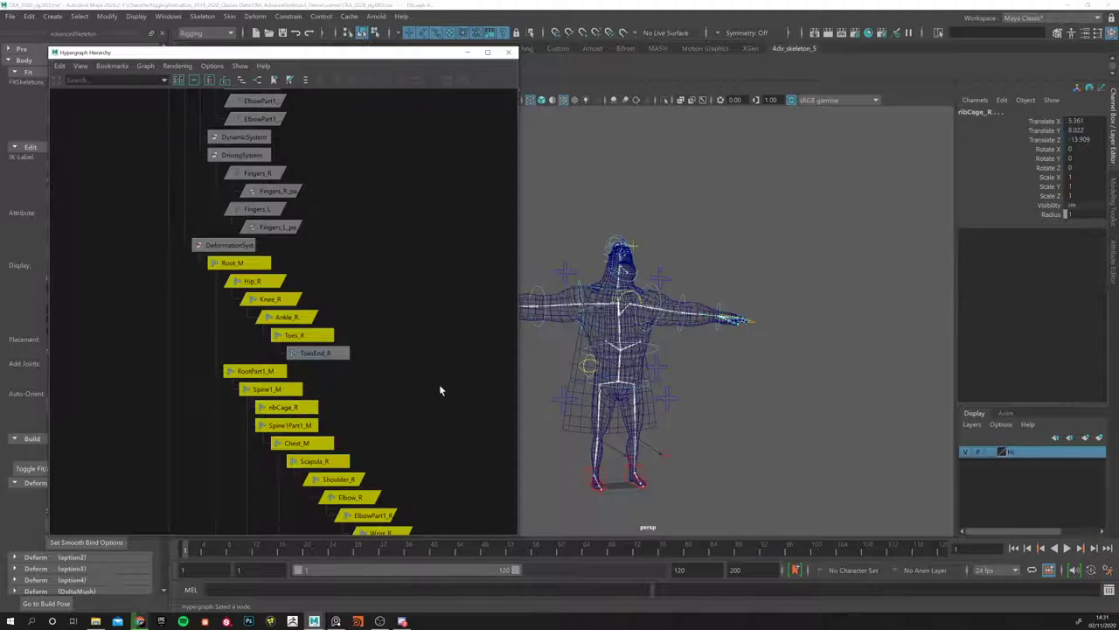
Step: Add the Jaw_M joint below Head_M to the current joint selection
{"action": "scroll", "coordinate": [411, 407], "scroll_direction": "down", "scroll_amount": 10}
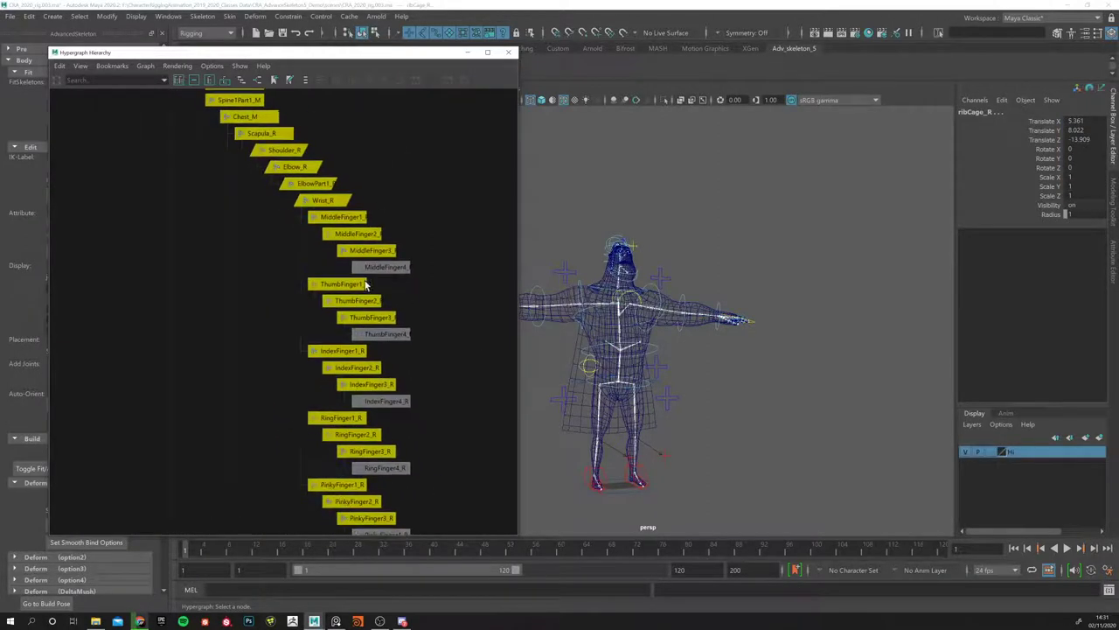
{"action": "middle_click_drag", "start_coordinate": [250, 350], "coordinate": [238, 343], "text": "alt"}
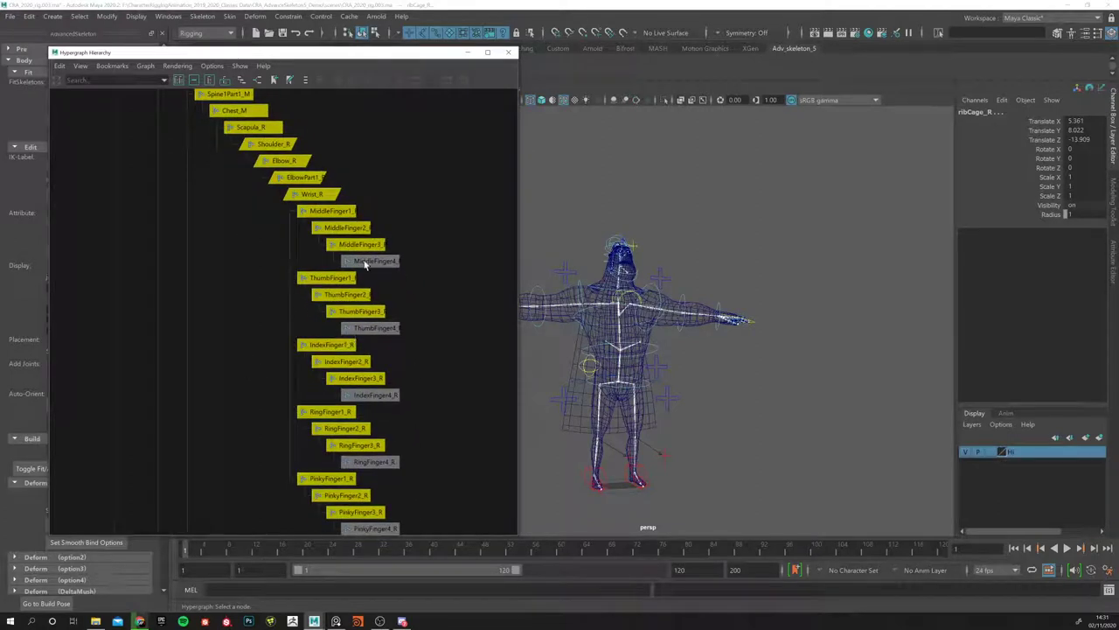
{"action": "scroll", "coordinate": [391, 337], "scroll_direction": "up", "scroll_amount": 2}
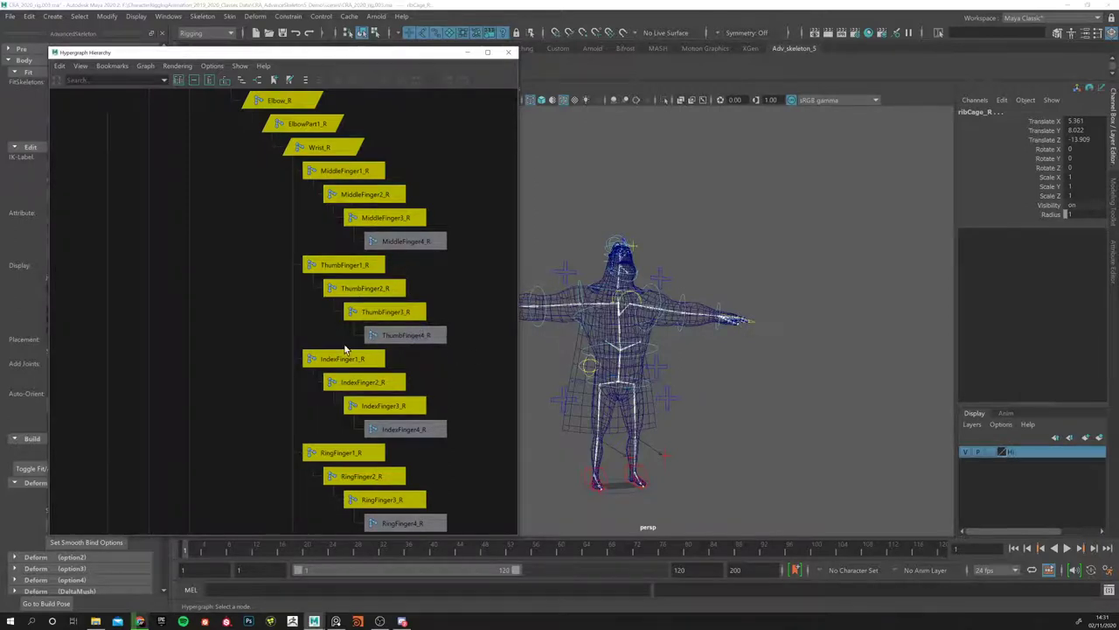
{"action": "scroll", "coordinate": [274, 408], "scroll_direction": "down", "scroll_amount": 3}
{"action": "middle_click_drag", "start_coordinate": [256, 365], "coordinate": [255, 210], "text": "alt"}
{"action": "mouse_move", "coordinate": [247, 357]}
{"action": "middle_mouse_down", "text": "alt"}
{"action": "mouse_move", "coordinate": [253, 257]}
{"action": "mouse_move", "coordinate": [235, 181]}
{"action": "middle_mouse_up", "text": "alt"}
{"action": "middle_click_drag", "start_coordinate": [179, 414], "coordinate": [227, 283], "text": "alt"}
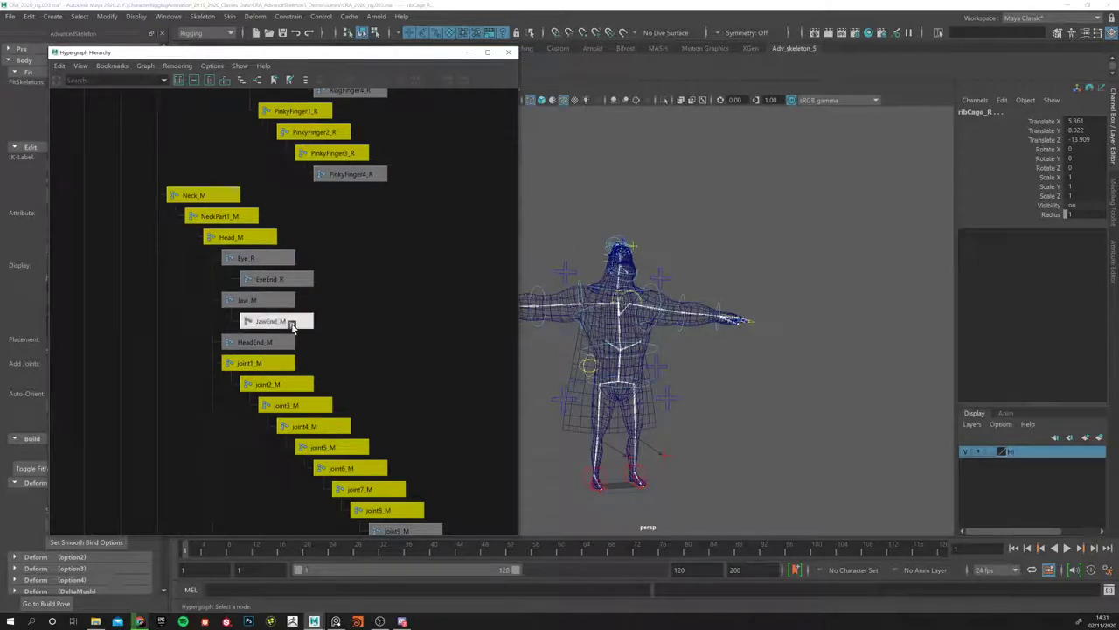
{"action": "left_click", "coordinate": [244, 304]}
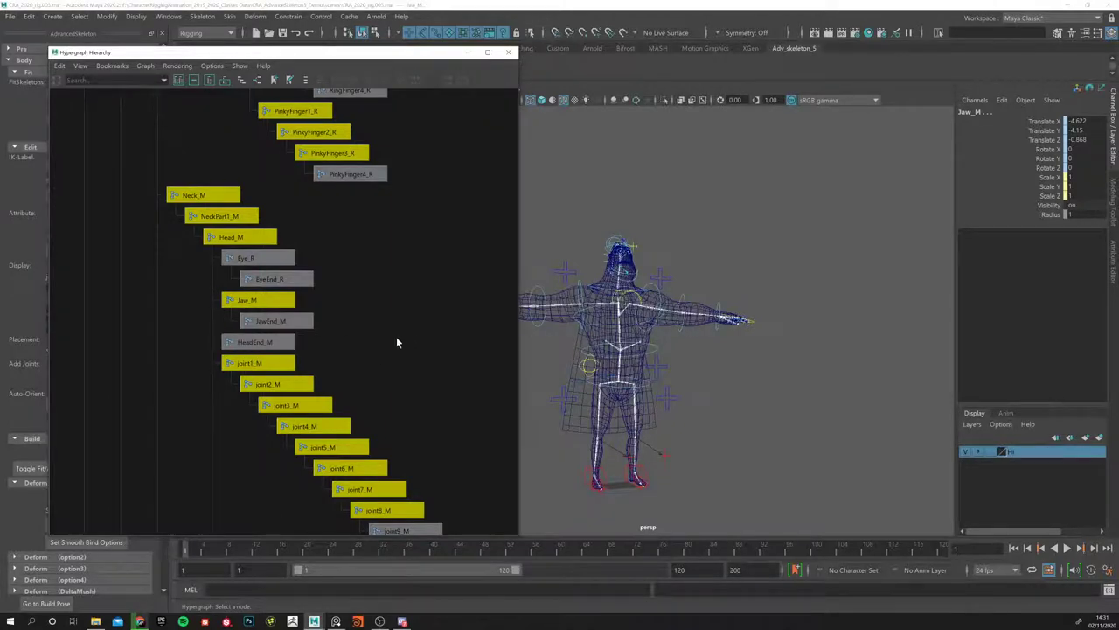
Step: Inspect the tip of the head's joint chain on the model and add joint9_M to the joint selection
{"action": "scroll", "coordinate": [392, 354], "scroll_direction": "down", "scroll_amount": 2}
{"action": "scroll", "coordinate": [391, 355], "scroll_direction": "up", "scroll_amount": 2}
{"action": "middle_click_drag", "start_coordinate": [391, 354], "coordinate": [381, 206], "text": "alt"}
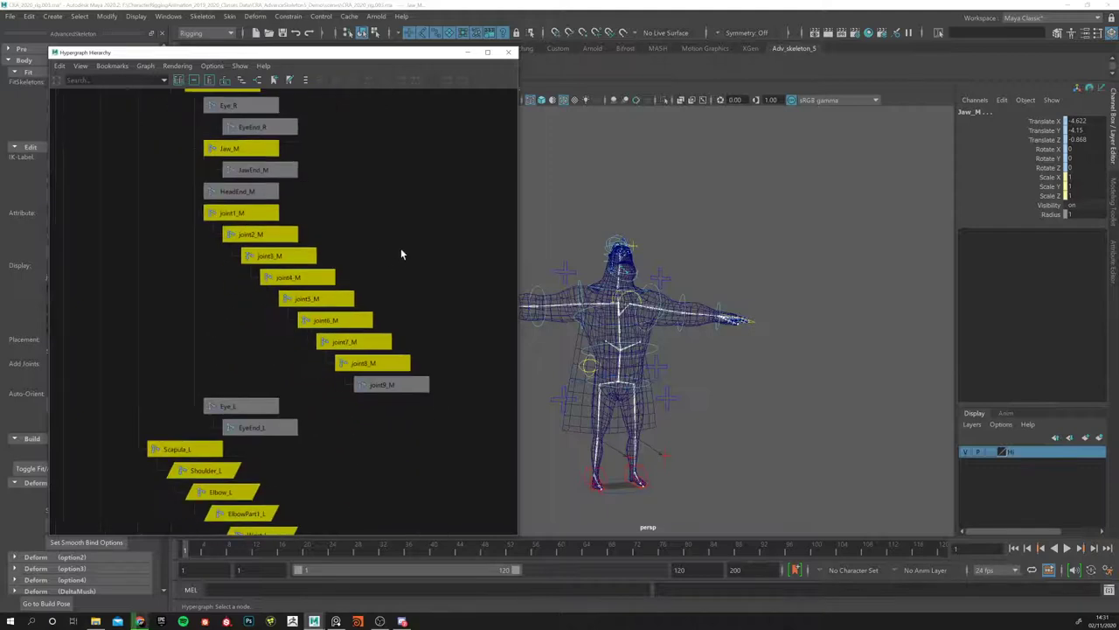
{"action": "middle_click_drag", "start_coordinate": [398, 257], "coordinate": [422, 225], "text": "alt"}
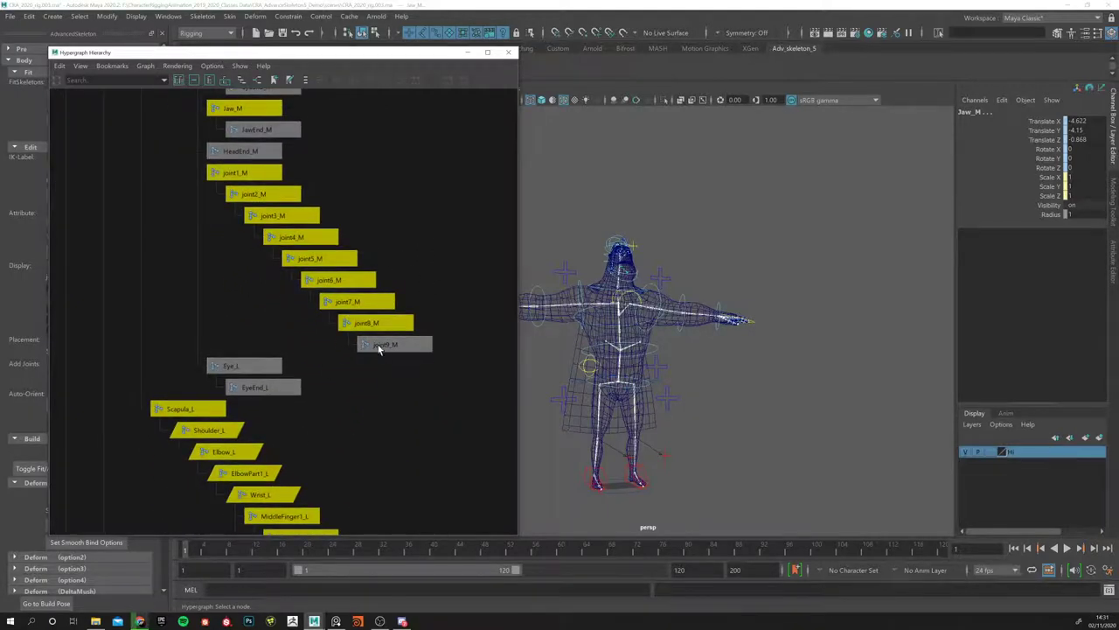
{"action": "scroll", "coordinate": [396, 360], "scroll_direction": "up", "scroll_amount": 6}
{"action": "scroll", "coordinate": [635, 289], "scroll_direction": "up", "scroll_amount": 9}
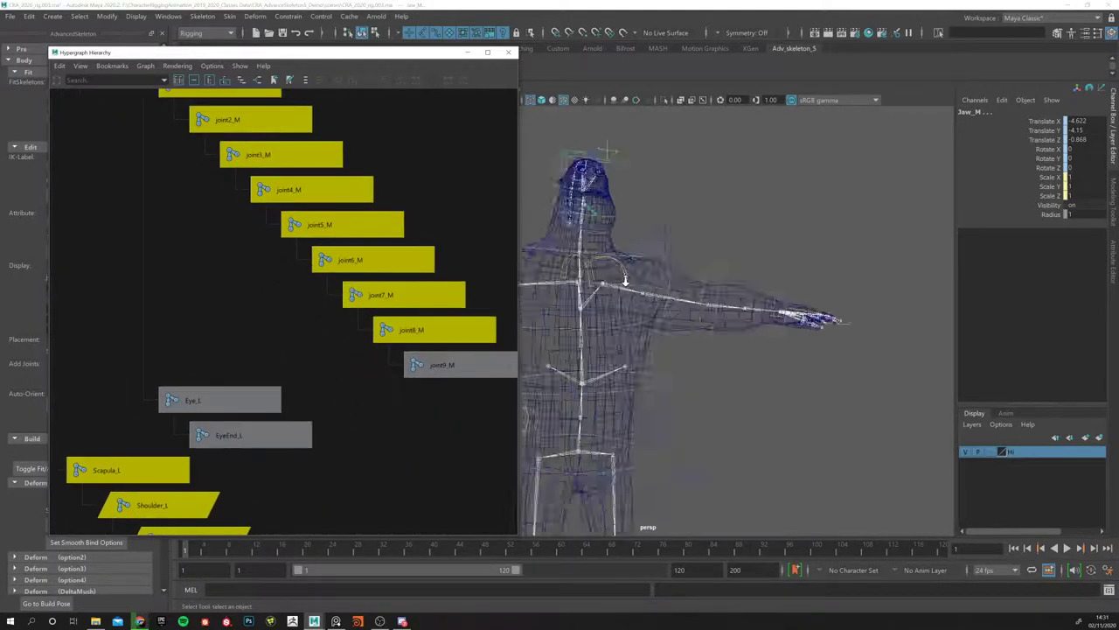
{"action": "middle_click_drag", "start_coordinate": [630, 237], "coordinate": [805, 399], "text": "alt"}
{"action": "right_click_drag", "start_coordinate": [805, 399], "coordinate": [1018, 372], "text": "alt"}
{"action": "middle_click_drag", "start_coordinate": [746, 236], "coordinate": [822, 310], "text": "alt"}
{"action": "right_click_drag", "start_coordinate": [704, 312], "coordinate": [739, 312], "text": "alt"}
{"action": "left_click_drag", "start_coordinate": [739, 312], "coordinate": [787, 257], "text": "alt"}
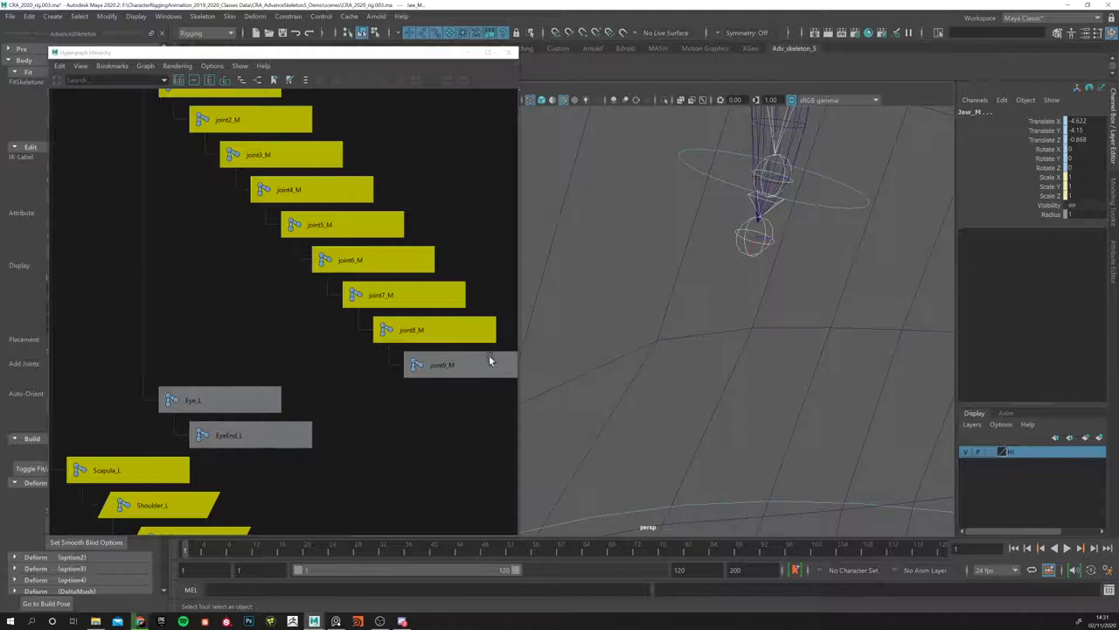
{"action": "left_click", "coordinate": [462, 373]}
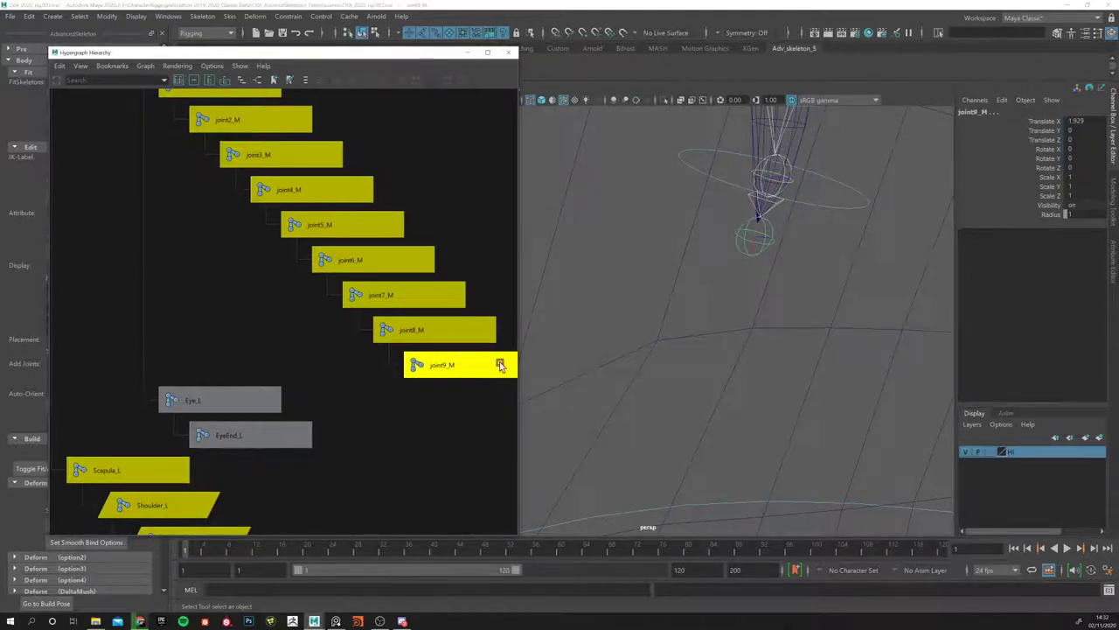
Step: Add the ribCage_L joint above Hip_L to the joint selection
{"action": "right_click_drag", "start_coordinate": [290, 289], "coordinate": [178, 310], "text": "alt"}
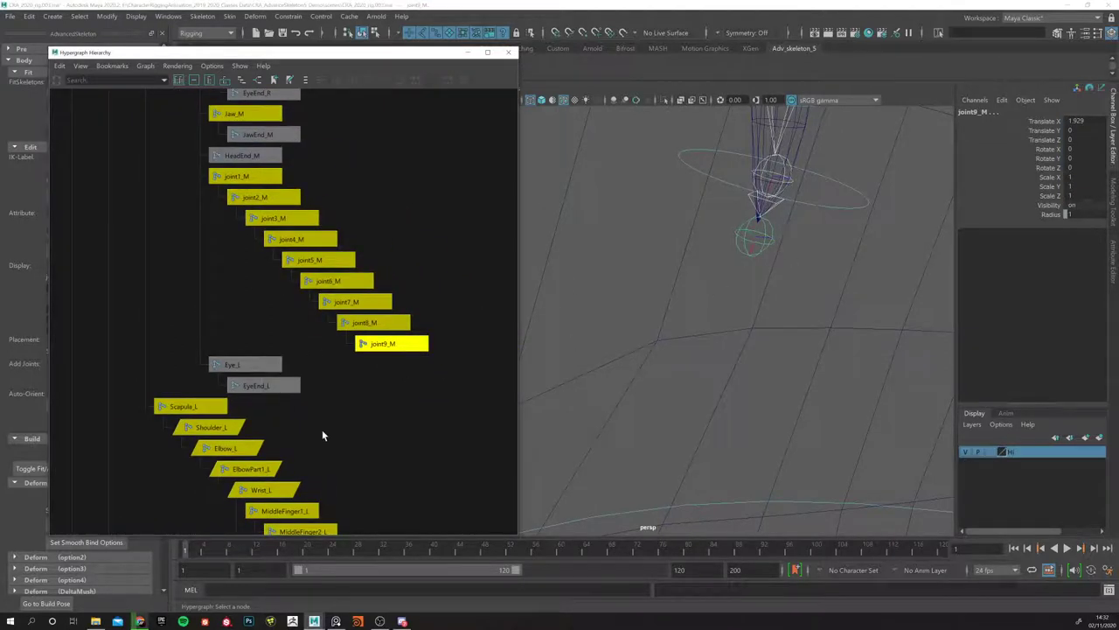
{"action": "middle_click_drag", "start_coordinate": [366, 474], "coordinate": [345, 345], "text": "alt"}
{"action": "middle_click_drag", "start_coordinate": [369, 443], "coordinate": [346, 308], "text": "alt"}
{"action": "middle_click_drag", "start_coordinate": [381, 375], "coordinate": [375, 262], "text": "alt"}
{"action": "middle_click_drag", "start_coordinate": [382, 395], "coordinate": [390, 258], "text": "alt"}
{"action": "mouse_move", "coordinate": [303, 455]}
{"action": "middle_mouse_down", "text": "alt"}
{"action": "mouse_move", "coordinate": [335, 358]}
{"action": "mouse_move", "coordinate": [431, 311]}
{"action": "middle_mouse_up", "text": "alt"}
{"action": "left_click", "coordinate": [247, 265]}
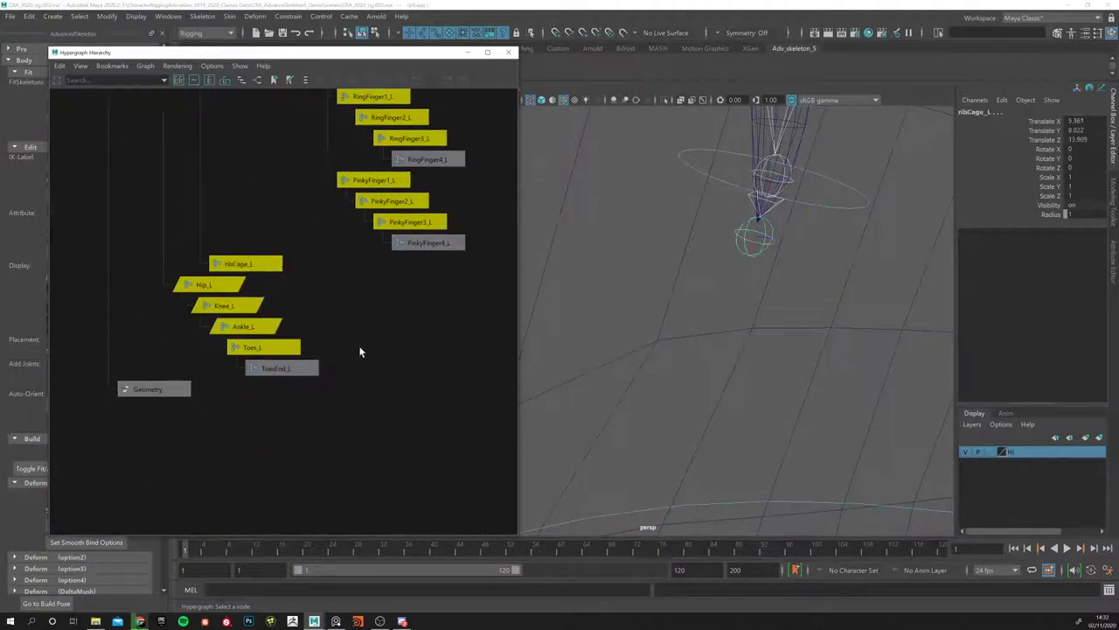
Step: Examine which joints are highlighted throughout the DeformationSystem hierarchy, from Root_M down to the finger joints
{"action": "right_click_drag", "start_coordinate": [412, 399], "coordinate": [112, 437], "text": "alt"}
{"action": "right_click_drag", "start_coordinate": [288, 394], "coordinate": [140, 407], "text": "alt"}
{"action": "scroll", "coordinate": [687, 360], "scroll_direction": "down", "scroll_amount": 10}
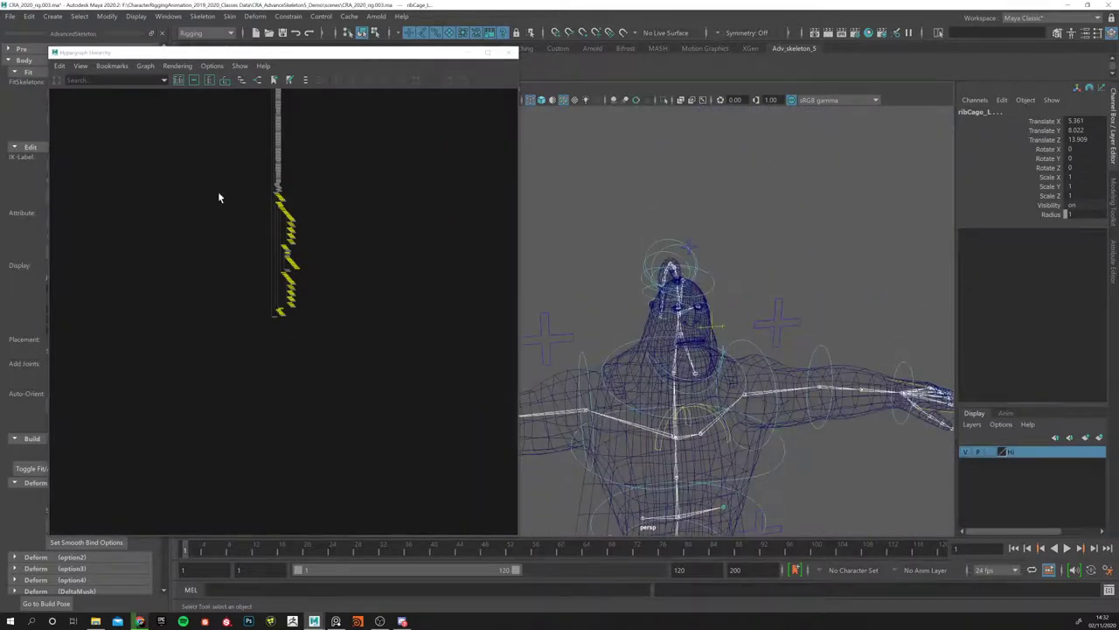
{"action": "scroll", "coordinate": [296, 222], "scroll_direction": "up", "scroll_amount": 3}
{"action": "middle_click_drag", "start_coordinate": [302, 161], "coordinate": [319, 352], "text": "alt"}
{"action": "scroll", "coordinate": [311, 389], "scroll_direction": "up", "scroll_amount": 6}
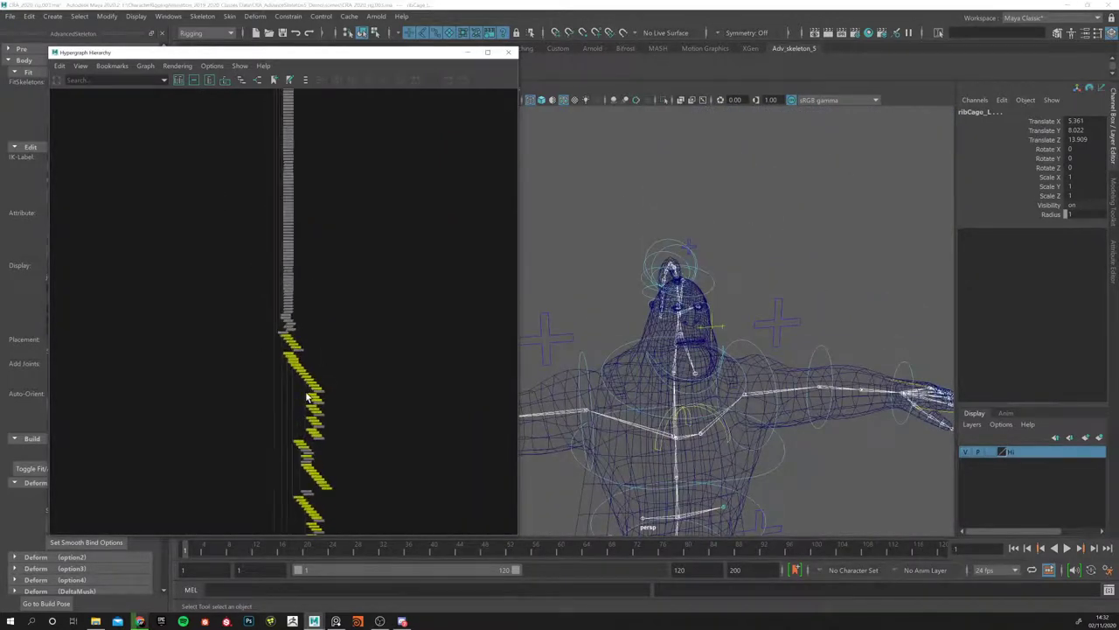
{"action": "scroll", "coordinate": [303, 420], "scroll_direction": "up", "scroll_amount": 5}
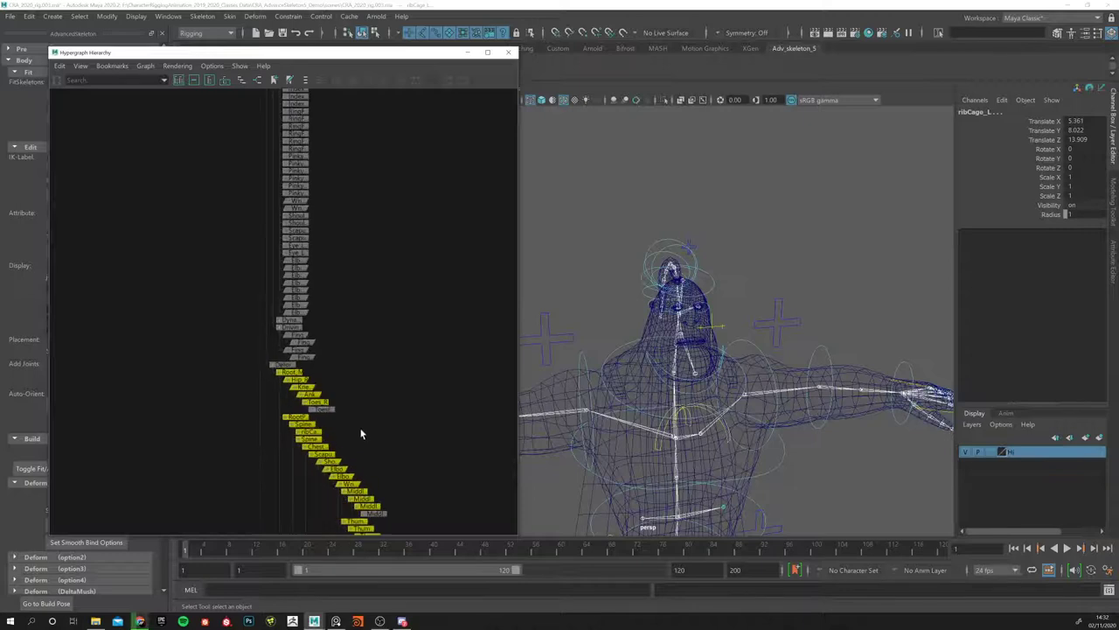
{"action": "scroll", "coordinate": [338, 315], "scroll_direction": "up", "scroll_amount": 4}
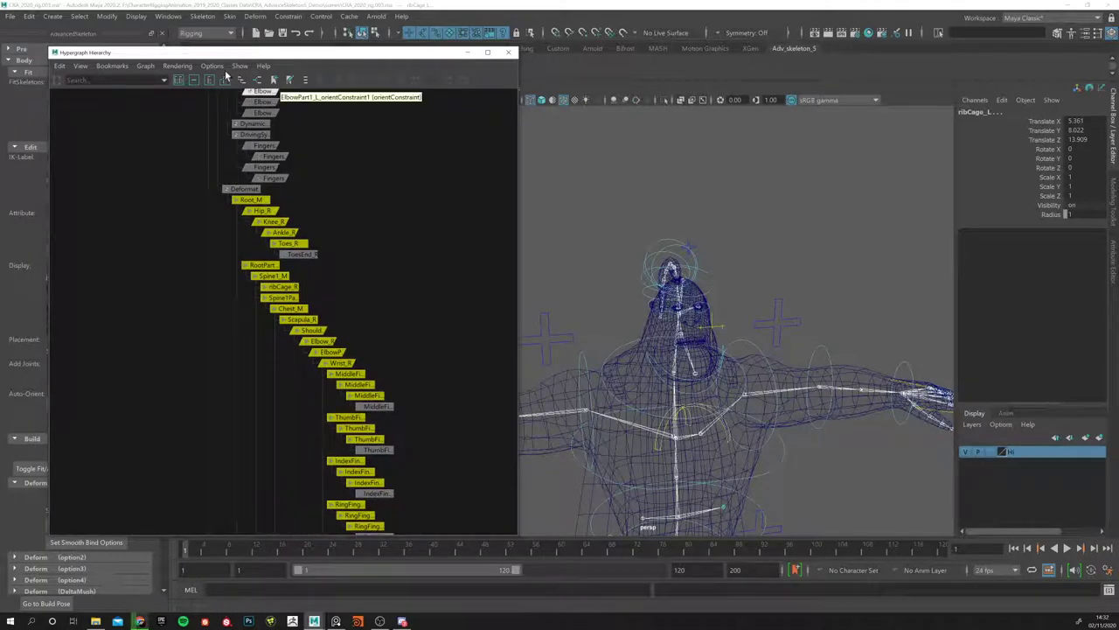
Step: View the available Edit Influences commands for skinning without applying any of them
{"action": "left_click", "coordinate": [229, 16]}
{"action": "mouse_move", "coordinate": [283, 294]}
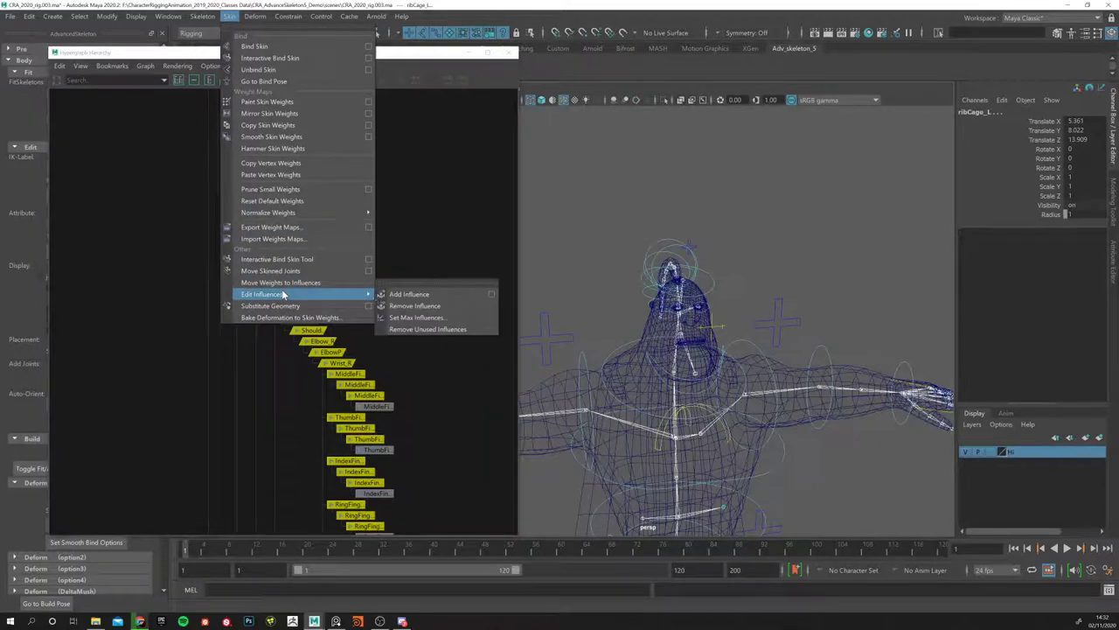
{"action": "left_click", "coordinate": [557, 256]}
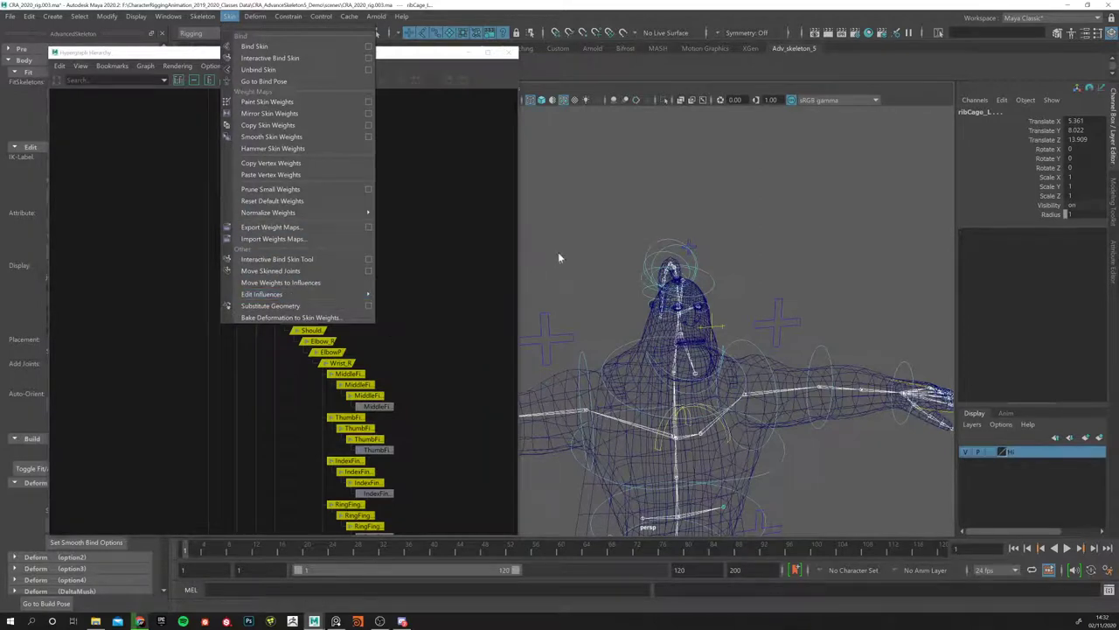
Step: Add the skinGEO body mesh to the selected joints, undoing the selection that replaced them
{"action": "key", "text": "Caps_Lock"}
{"action": "left_click", "coordinate": [618, 365]}
{"action": "key", "text": "ctrl+z"}
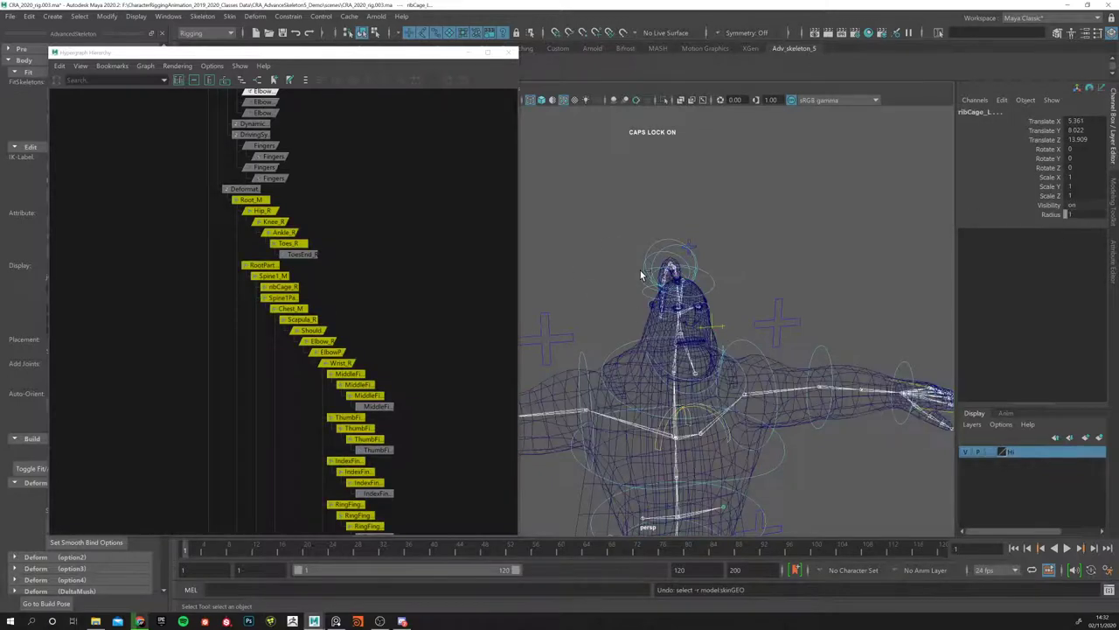
{"action": "left_click", "coordinate": [565, 375]}
Step: Examine how the jaw, eye, head, torso and leg joints sit inside the selected skinGEO mesh
{"action": "scroll", "coordinate": [565, 375], "scroll_direction": "up", "scroll_amount": 2}
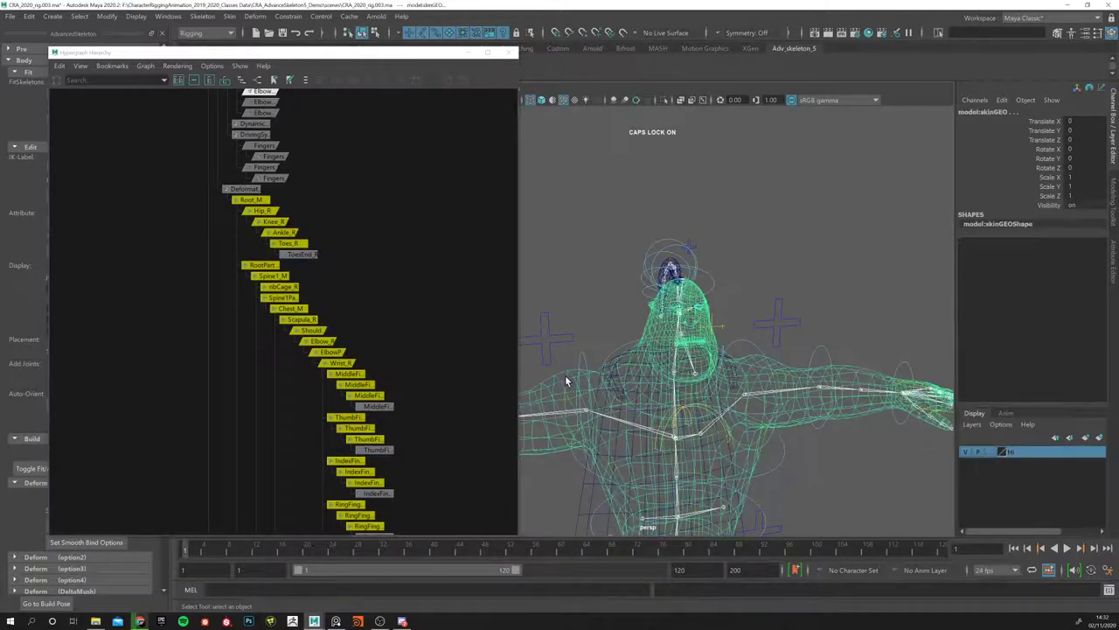
{"action": "left_click_drag", "start_coordinate": [574, 324], "coordinate": [747, 249], "text": "alt"}
{"action": "scroll", "coordinate": [746, 249], "scroll_direction": "up", "scroll_amount": 4}
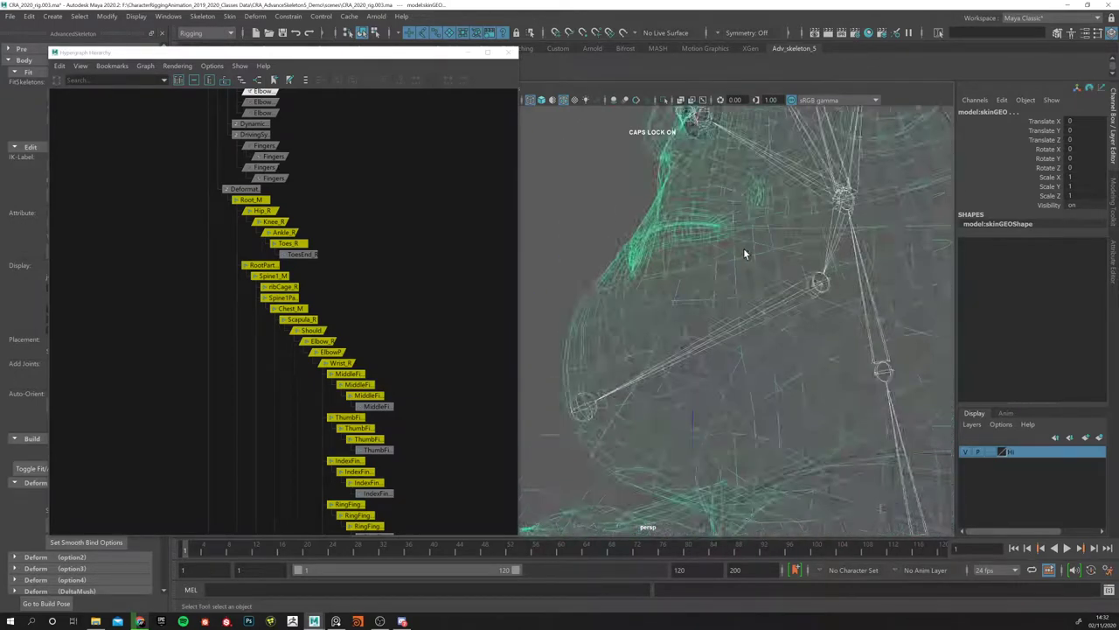
{"action": "middle_click_drag", "start_coordinate": [746, 248], "coordinate": [742, 400], "text": "alt"}
{"action": "scroll", "coordinate": [743, 400], "scroll_direction": "up", "scroll_amount": 3}
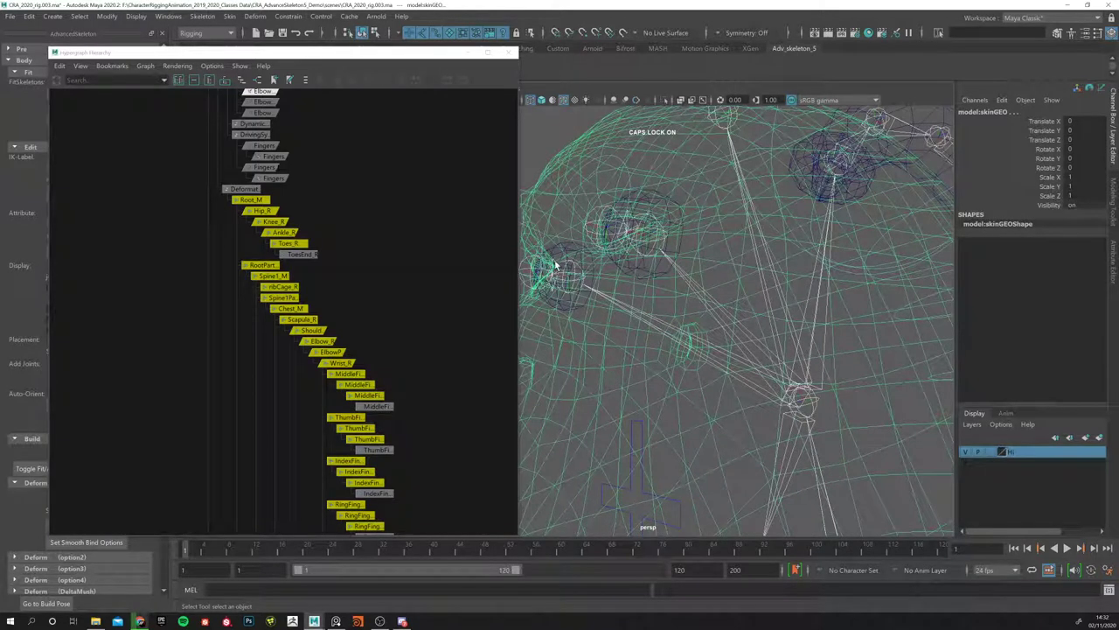
{"action": "scroll", "coordinate": [751, 284], "scroll_direction": "down", "scroll_amount": 8}
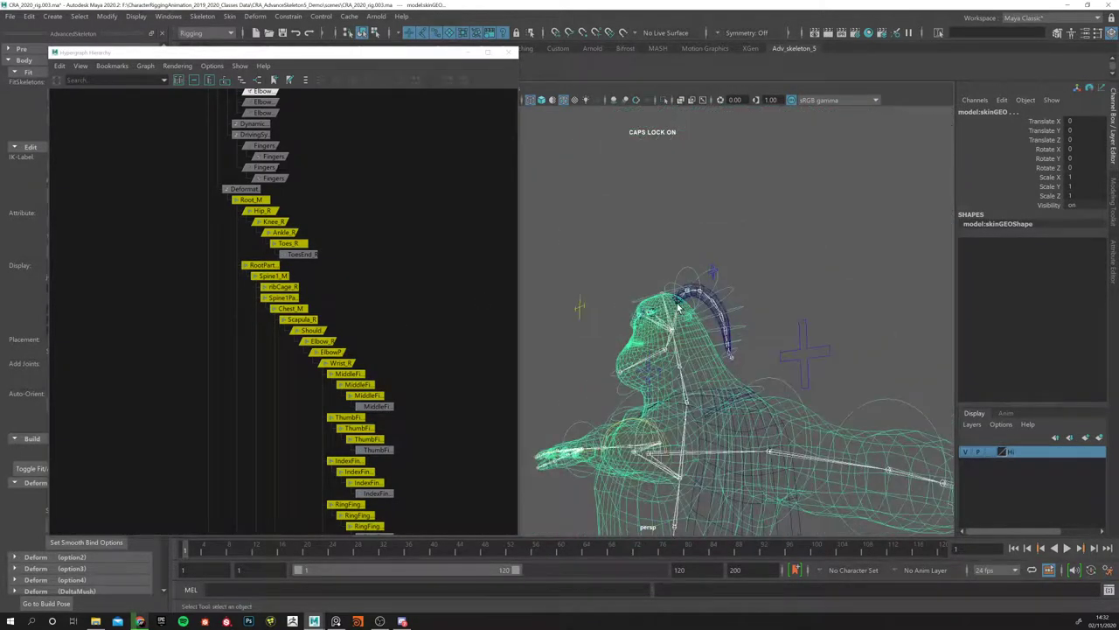
{"action": "left_click_drag", "start_coordinate": [603, 343], "coordinate": [687, 348], "text": "alt"}
{"action": "middle_click_drag", "start_coordinate": [789, 455], "coordinate": [769, 260], "text": "alt"}
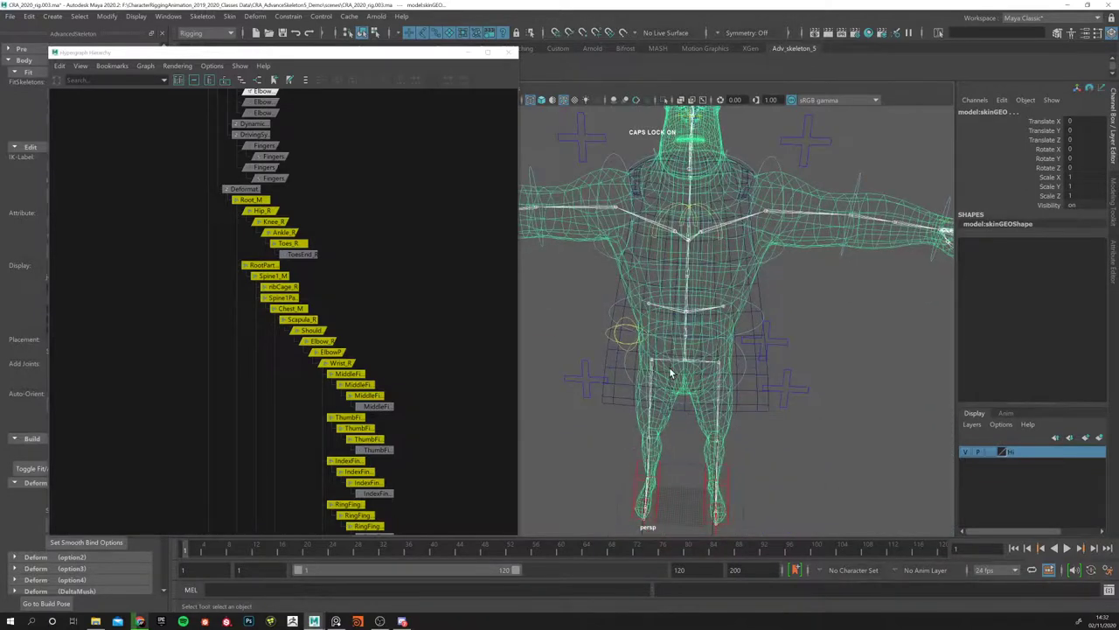
{"action": "left_click_drag", "start_coordinate": [691, 416], "coordinate": [771, 276], "text": "alt"}
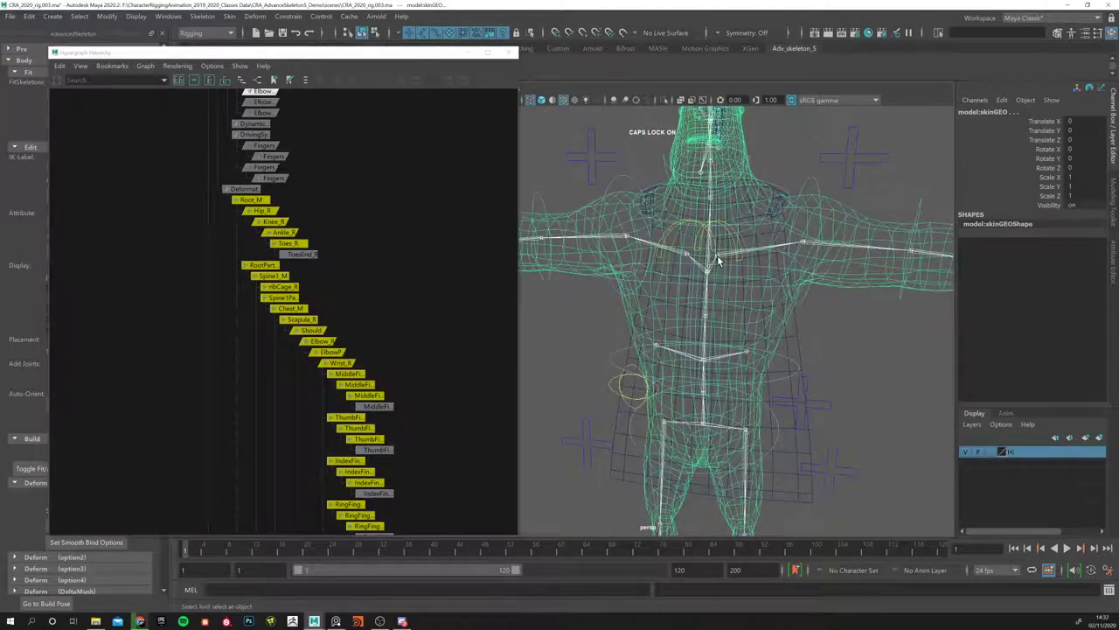
{"action": "mouse_move", "coordinate": [675, 348]}
{"action": "left_mouse_down", "text": "alt"}
{"action": "mouse_move", "coordinate": [663, 332]}
{"action": "mouse_move", "coordinate": [693, 348]}
{"action": "left_mouse_up", "text": "alt"}
{"action": "right_click_drag", "start_coordinate": [692, 348], "coordinate": [657, 371], "text": "alt"}
{"action": "left_click_drag", "start_coordinate": [658, 372], "coordinate": [712, 367], "text": "alt"}
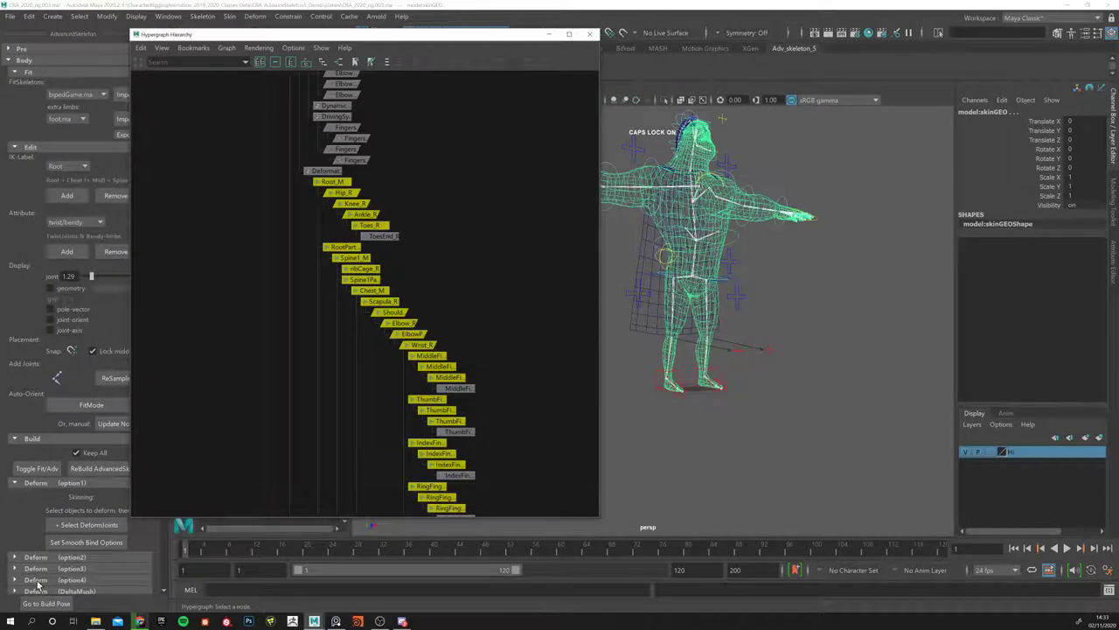
Step: Clear the joint and mesh selection, and select the rig's default set of deform joints again
{"action": "left_click", "coordinate": [622, 424]}
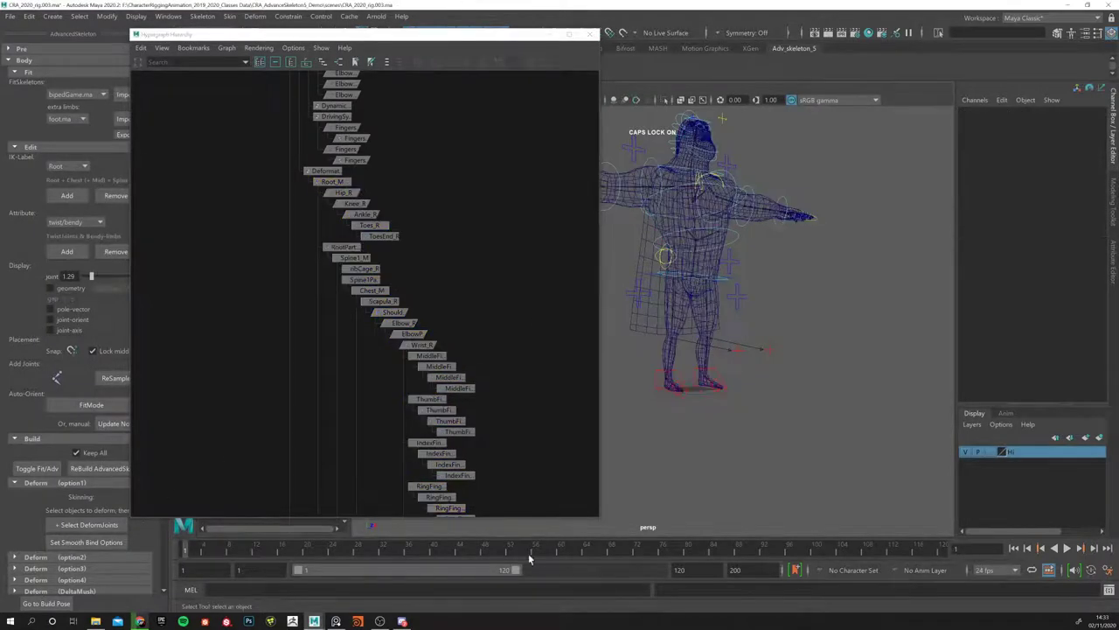
{"action": "left_click", "coordinate": [88, 525]}
{"action": "scroll", "coordinate": [368, 234], "scroll_direction": "up", "scroll_amount": 1}
{"action": "scroll", "coordinate": [365, 249], "scroll_direction": "up", "scroll_amount": 2}
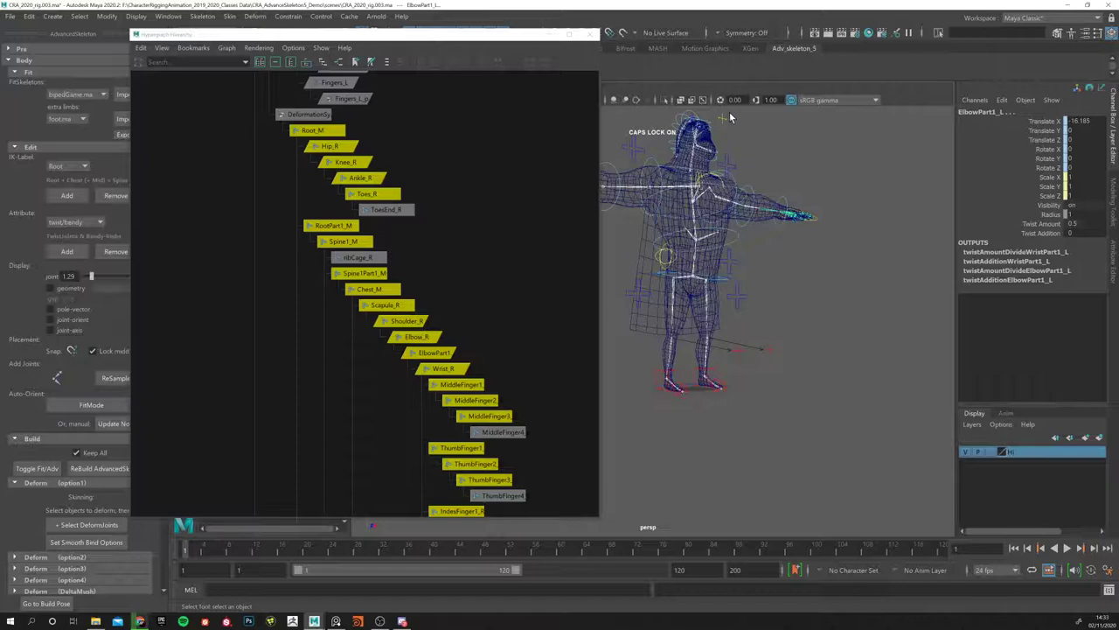
{"action": "scroll", "coordinate": [28, 455], "scroll_direction": "down", "scroll_amount": 5}
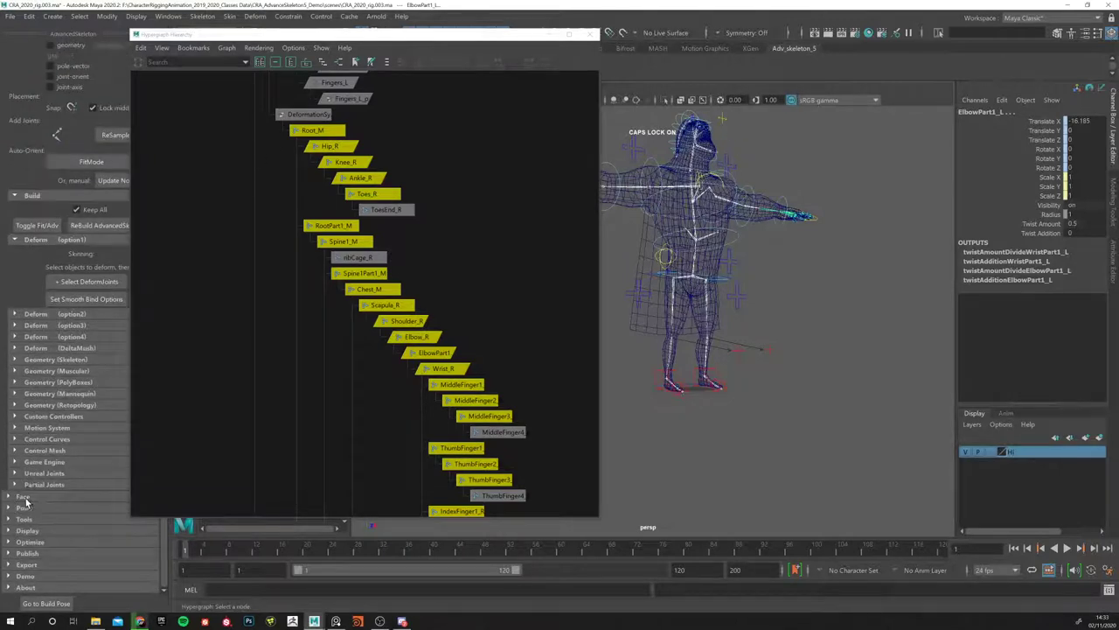
{"action": "scroll", "coordinate": [35, 489], "scroll_direction": "up", "scroll_amount": 2}
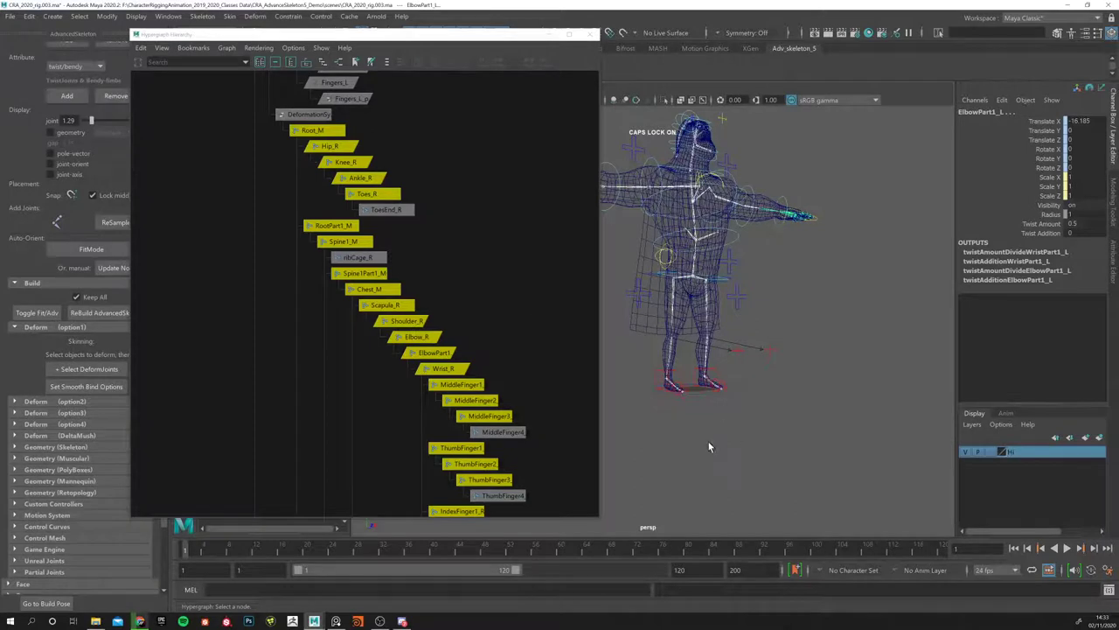
Step: Examine the selected deform joints on the character from several angles and through the whole DeformationSystem hierarchy in the Hypergraph
{"action": "middle_click_drag", "start_coordinate": [710, 447], "coordinate": [801, 423], "text": "alt"}
{"action": "left_click_drag", "start_coordinate": [759, 392], "coordinate": [642, 463], "text": "alt"}
{"action": "right_click_drag", "start_coordinate": [641, 463], "coordinate": [878, 353], "text": "alt"}
{"action": "left_click_drag", "start_coordinate": [878, 353], "coordinate": [770, 306], "text": "alt"}
{"action": "middle_click_drag", "start_coordinate": [743, 324], "coordinate": [752, 380], "text": "alt"}
{"action": "left_click_drag", "start_coordinate": [751, 380], "coordinate": [720, 407], "text": "alt"}
{"action": "middle_click_drag", "start_coordinate": [721, 409], "coordinate": [685, 403], "text": "alt"}
{"action": "scroll", "coordinate": [476, 369], "scroll_direction": "down", "scroll_amount": 5}
{"action": "scroll", "coordinate": [428, 391], "scroll_direction": "up", "scroll_amount": 3}
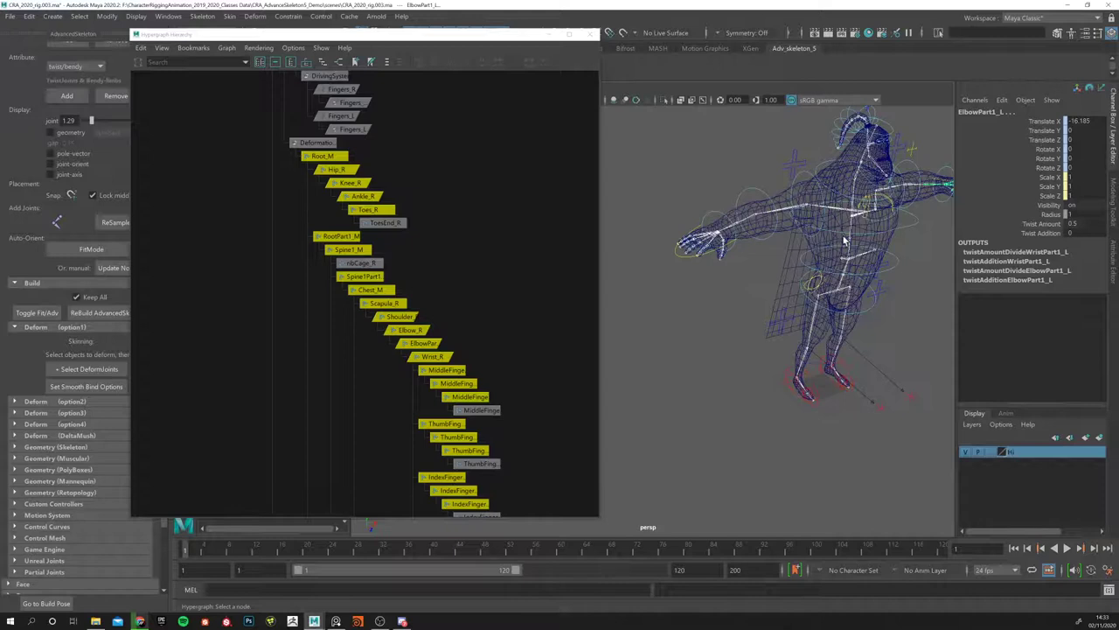
{"action": "left_click_drag", "start_coordinate": [731, 426], "coordinate": [644, 455], "text": "alt"}
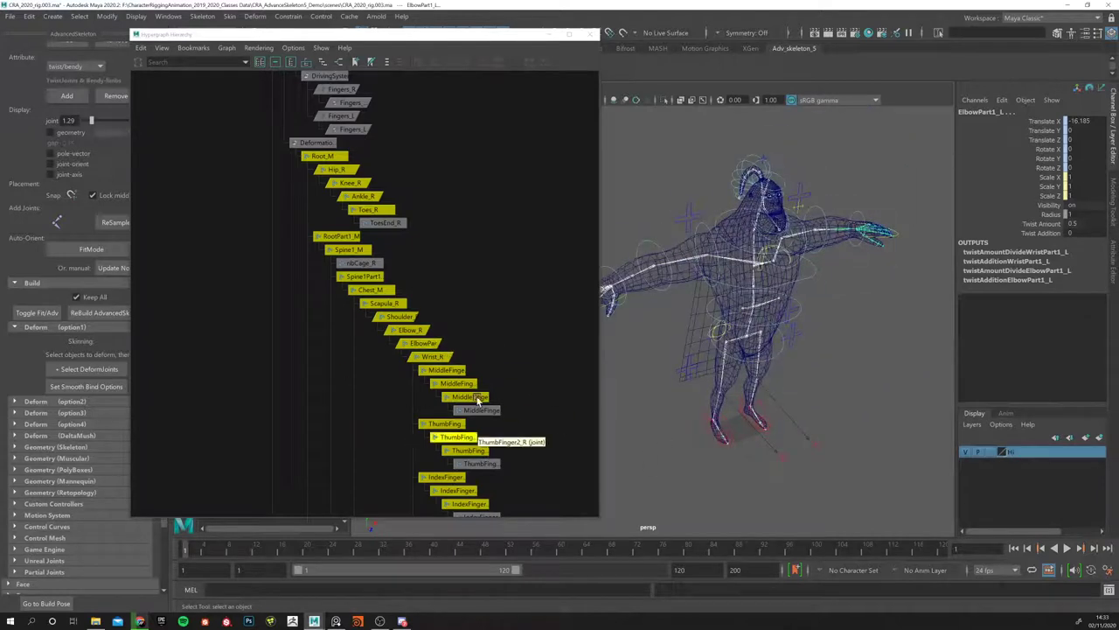
{"action": "middle_click_drag", "start_coordinate": [462, 433], "coordinate": [490, 194], "text": "alt"}
{"action": "middle_click_drag", "start_coordinate": [532, 450], "coordinate": [475, 270], "text": "alt"}
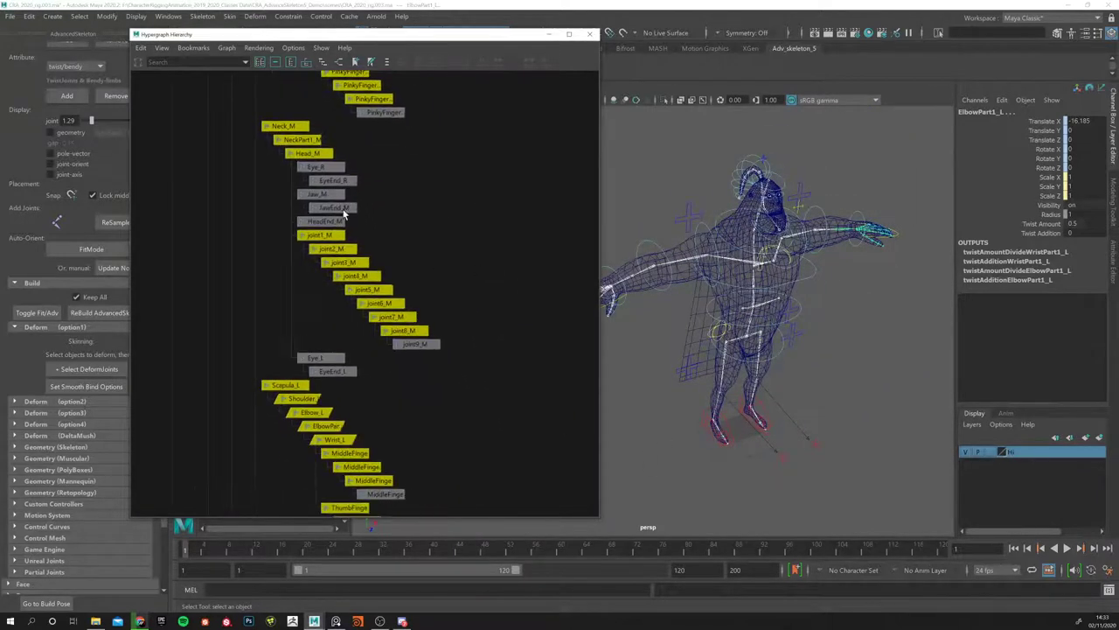
{"action": "scroll", "coordinate": [440, 134], "scroll_direction": "down", "scroll_amount": 4}
{"action": "scroll", "coordinate": [459, 167], "scroll_direction": "down", "scroll_amount": 8}
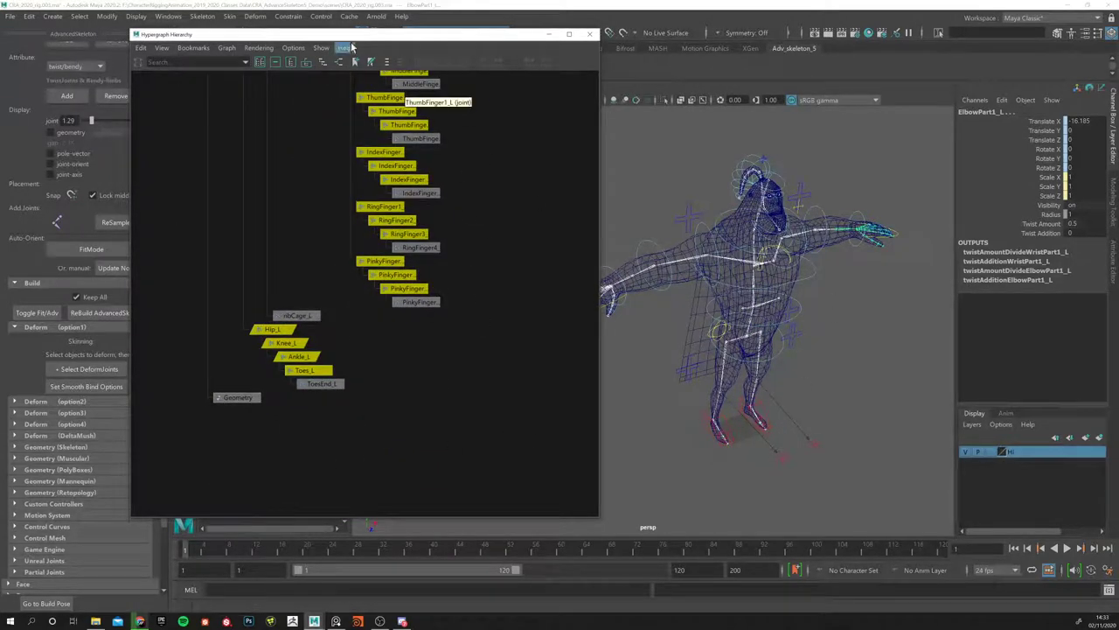
Step: Clear the deform joint selection without applying any skin command, and close the Hypergraph Hierarchy window
{"action": "left_click", "coordinate": [229, 16]}
{"action": "left_click", "coordinate": [566, 85]}
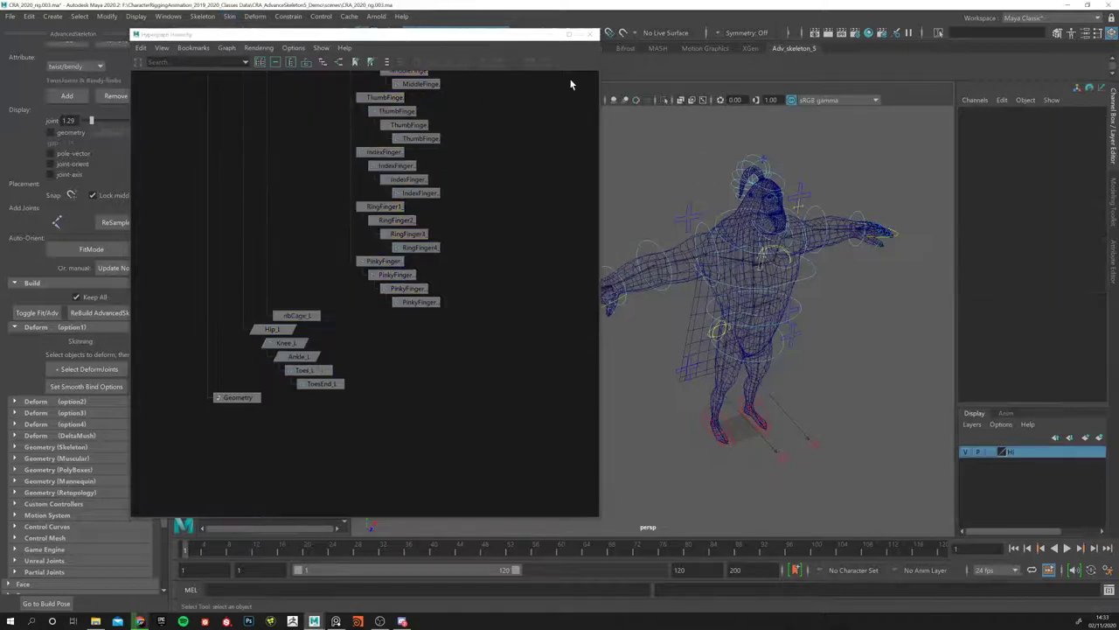
{"action": "left_click", "coordinate": [591, 35]}
Step: Examine how the shoulder, elbow, wrist and finger joints sit inside the arm and hand meshes
{"action": "right_click_drag", "start_coordinate": [459, 338], "coordinate": [653, 375], "text": "alt"}
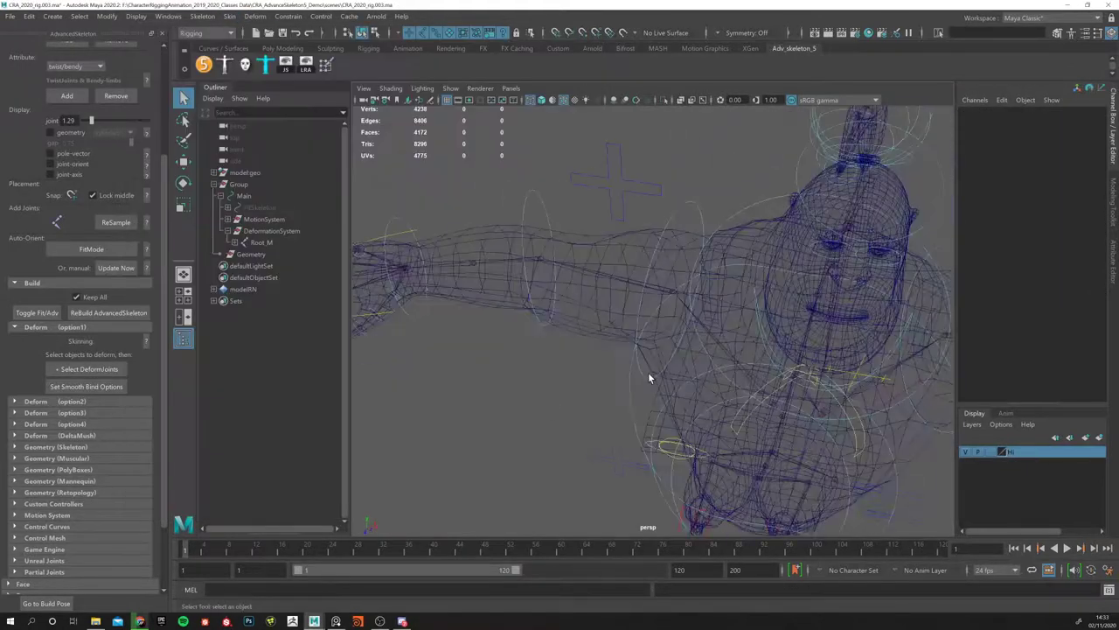
{"action": "left_click_drag", "start_coordinate": [652, 375], "coordinate": [599, 325], "text": "alt"}
{"action": "right_click_drag", "start_coordinate": [599, 325], "coordinate": [574, 277], "text": "alt"}
{"action": "left_click_drag", "start_coordinate": [654, 358], "coordinate": [705, 428], "text": "alt"}
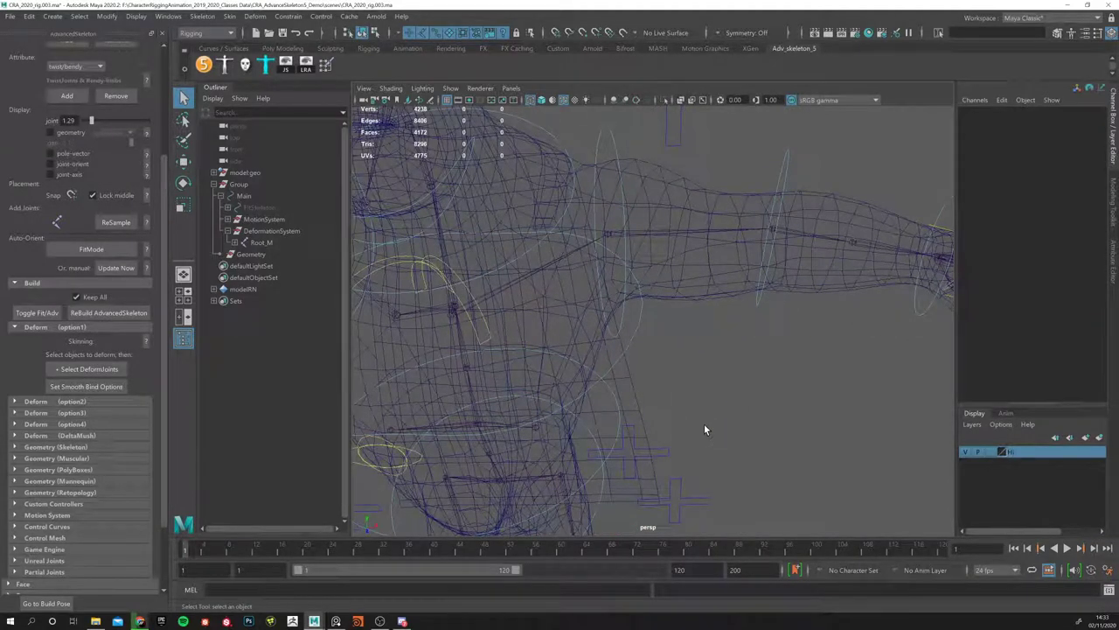
{"action": "right_click_drag", "start_coordinate": [704, 424], "coordinate": [633, 258], "text": "alt"}
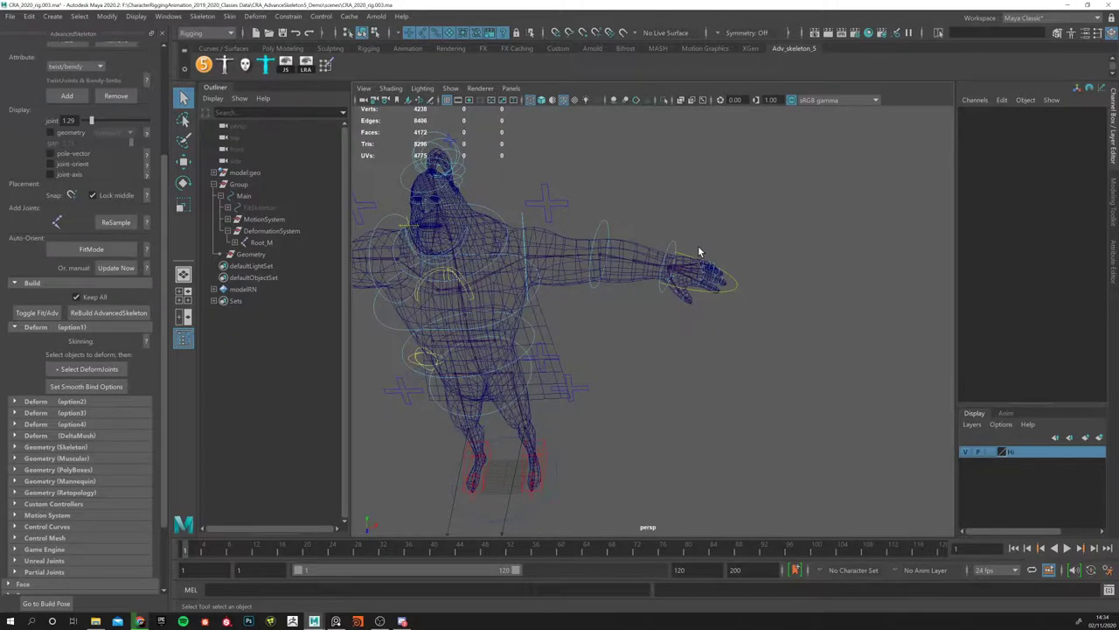
{"action": "right_click_drag", "start_coordinate": [633, 317], "coordinate": [769, 320], "text": "alt"}
{"action": "left_click_drag", "start_coordinate": [769, 320], "coordinate": [710, 385], "text": "alt"}
{"action": "middle_click_drag", "start_coordinate": [752, 253], "coordinate": [707, 358], "text": "alt"}
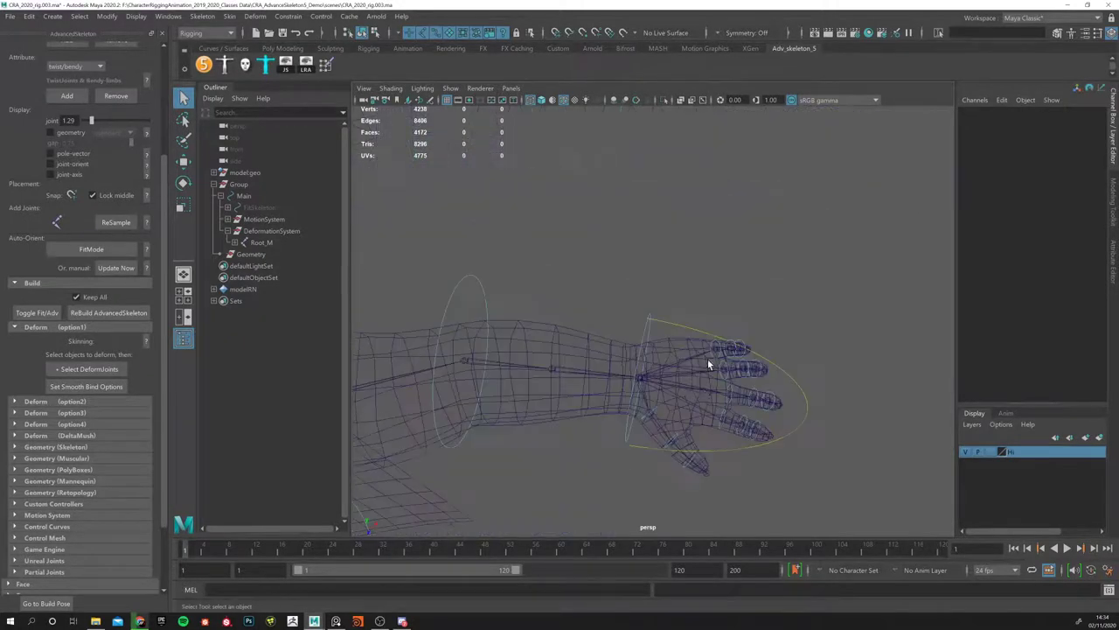
Step: Test the FKWrist_L control by rotating it about 40 degrees in Y, undo the rotation and deselect the control
{"action": "left_click_drag", "start_coordinate": [739, 348], "coordinate": [657, 279], "text": "alt"}
{"action": "left_click", "coordinate": [650, 201]}
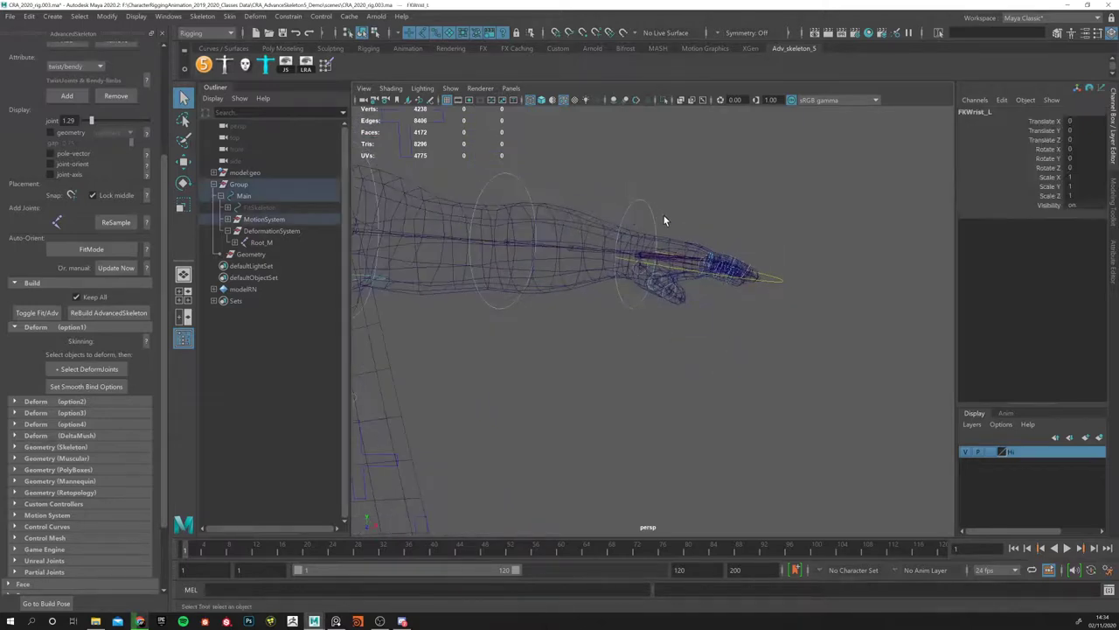
{"action": "key", "text": "e"}
{"action": "left_click_drag", "start_coordinate": [717, 187], "coordinate": [715, 264]}
{"action": "left_click_drag", "start_coordinate": [685, 307], "coordinate": [621, 322], "text": "alt"}
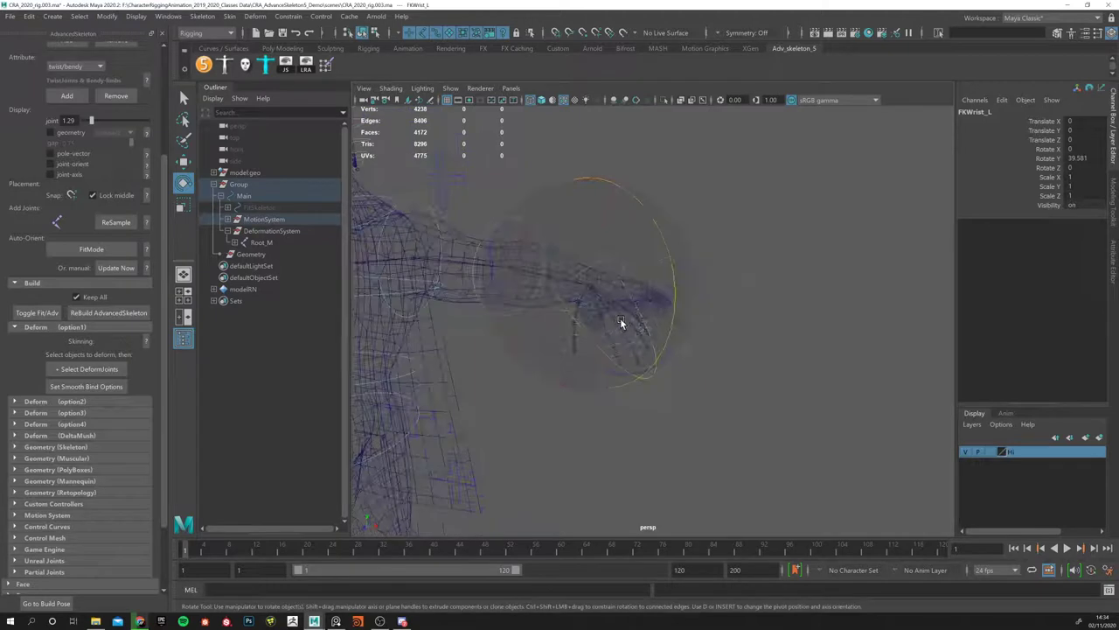
{"action": "key", "text": "ctrl+z"}
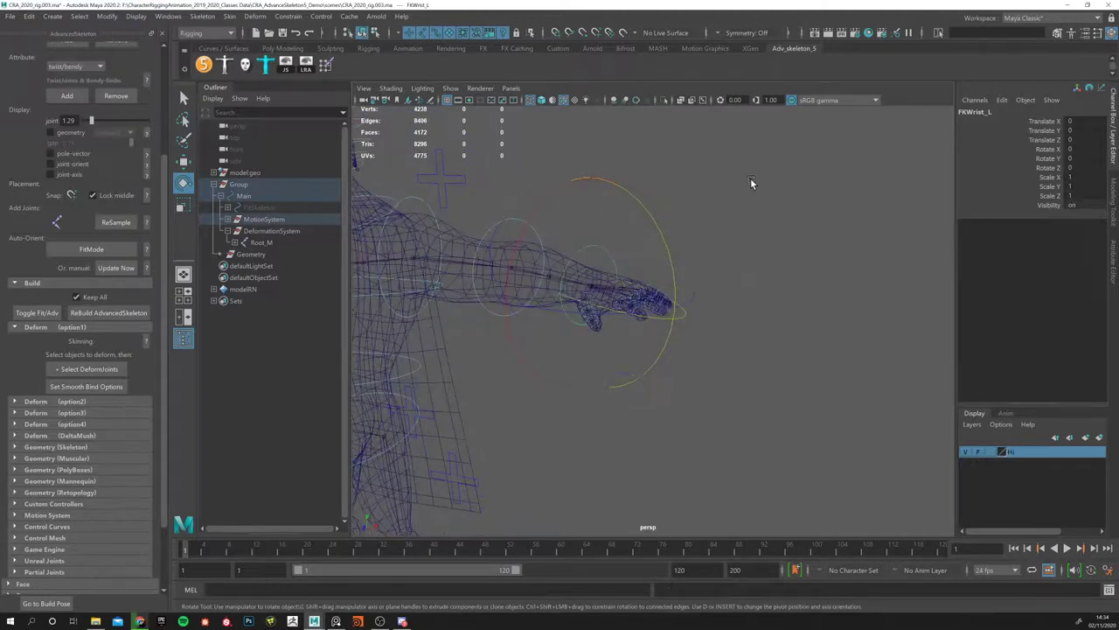
{"action": "left_click", "coordinate": [751, 184]}
{"action": "scroll", "coordinate": [610, 286], "scroll_direction": "down", "scroll_amount": 6}
{"action": "left_click_drag", "start_coordinate": [609, 286], "coordinate": [643, 300], "text": "alt"}
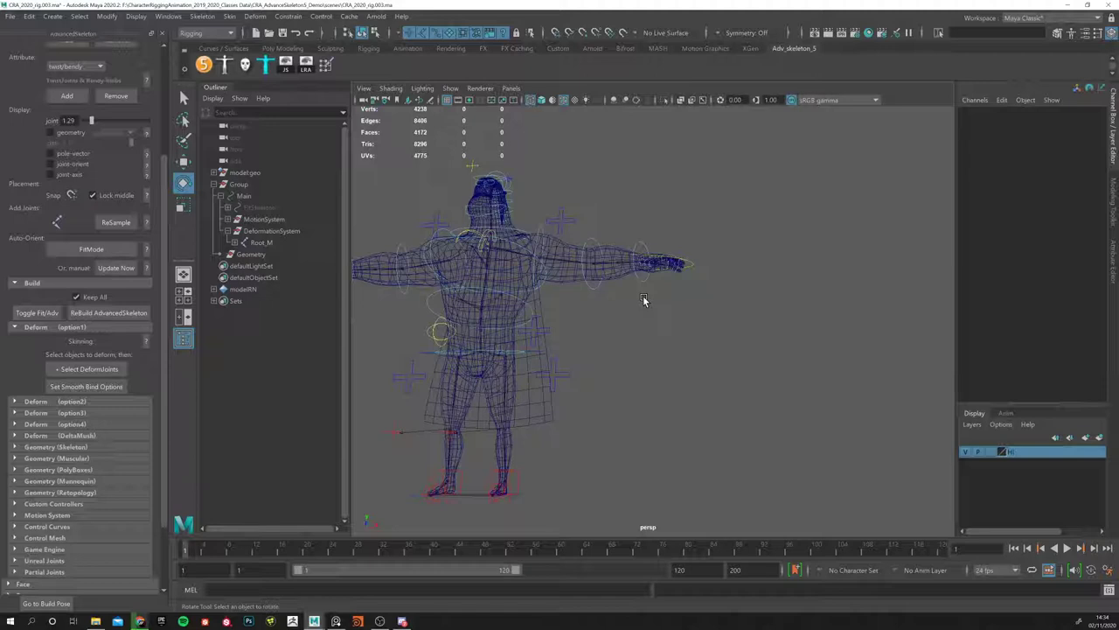
Step: Collapse the Deform (option1) and Edit sections of the AdvancedSkeleton tools
{"action": "scroll", "coordinate": [65, 476], "scroll_direction": "down", "scroll_amount": 3}
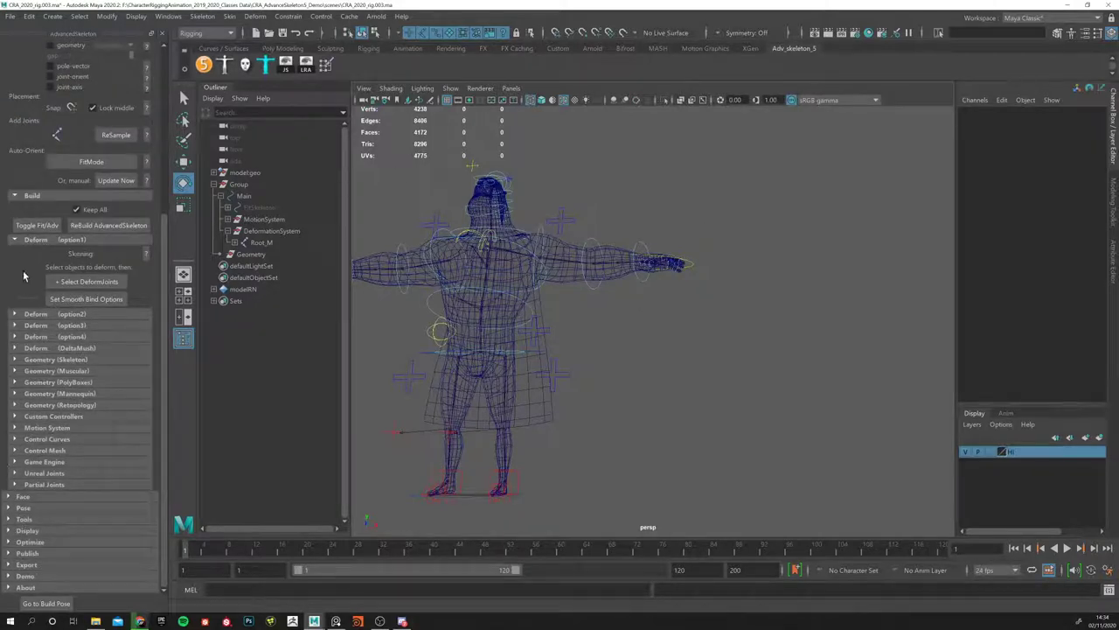
{"action": "left_click", "coordinate": [12, 239]}
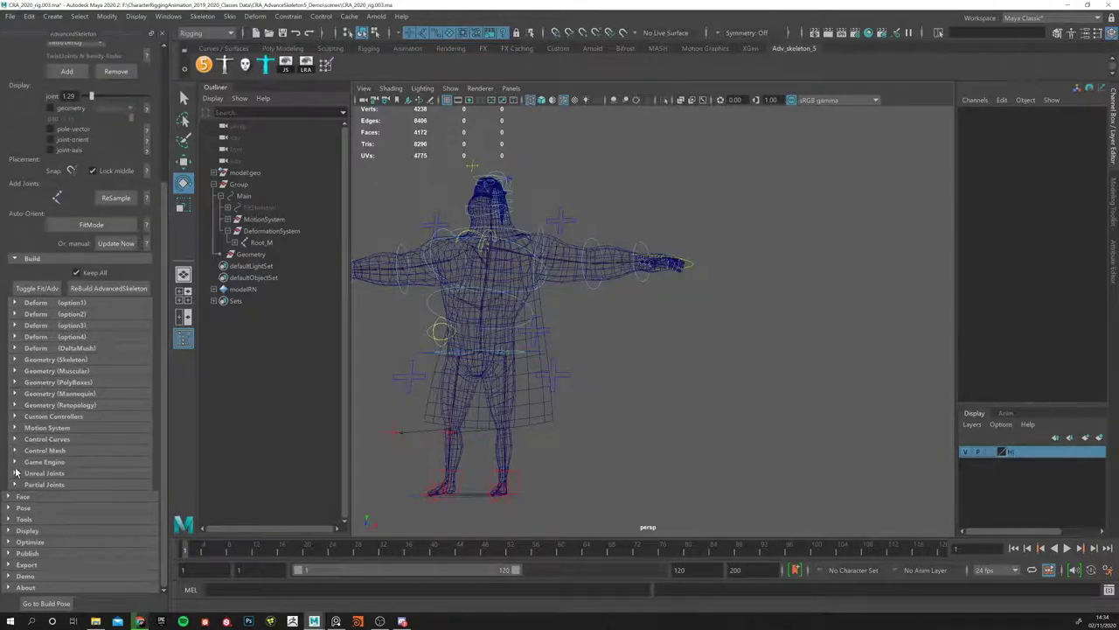
{"action": "scroll", "coordinate": [14, 516], "scroll_direction": "up", "scroll_amount": 5}
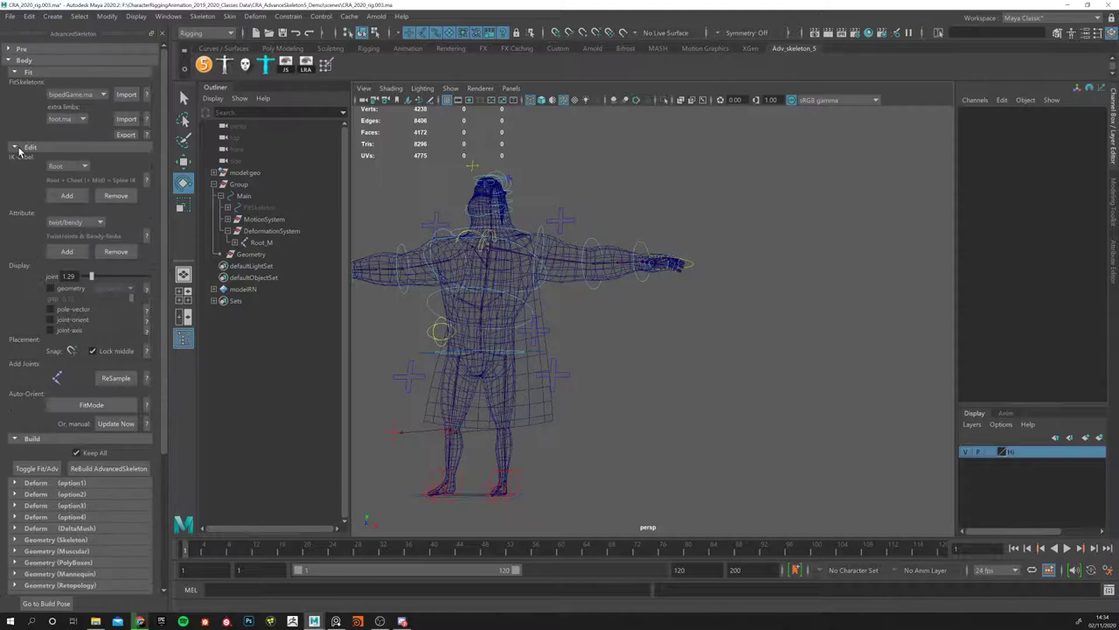
{"action": "left_click", "coordinate": [16, 149]}
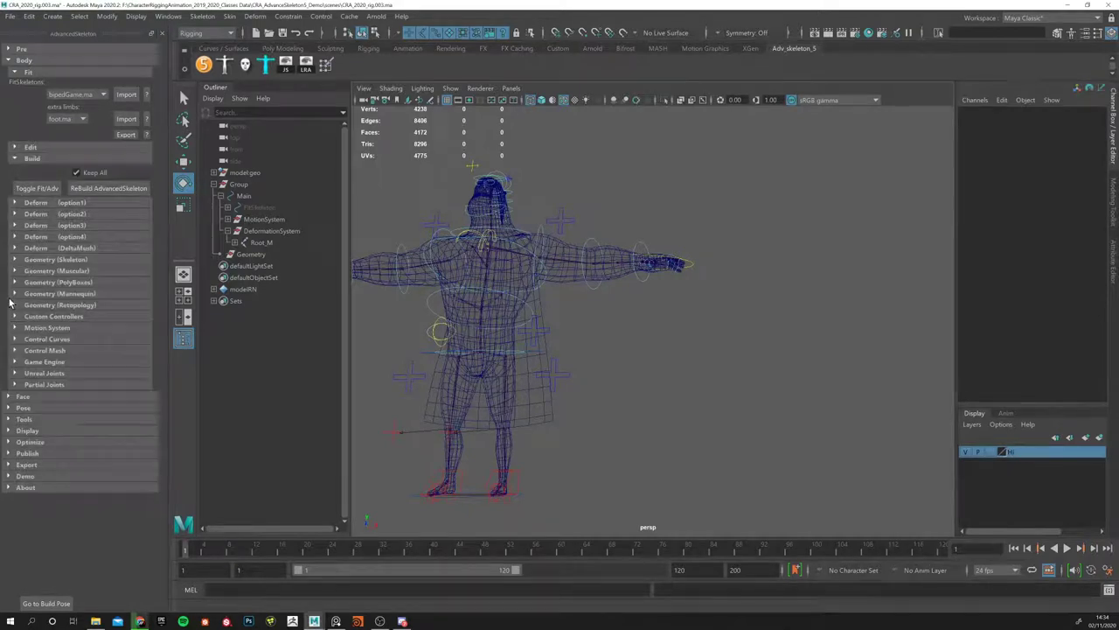
Step: Expand the Publish options and read the Publish help page, closing it when finished
{"action": "left_click", "coordinate": [14, 454]}
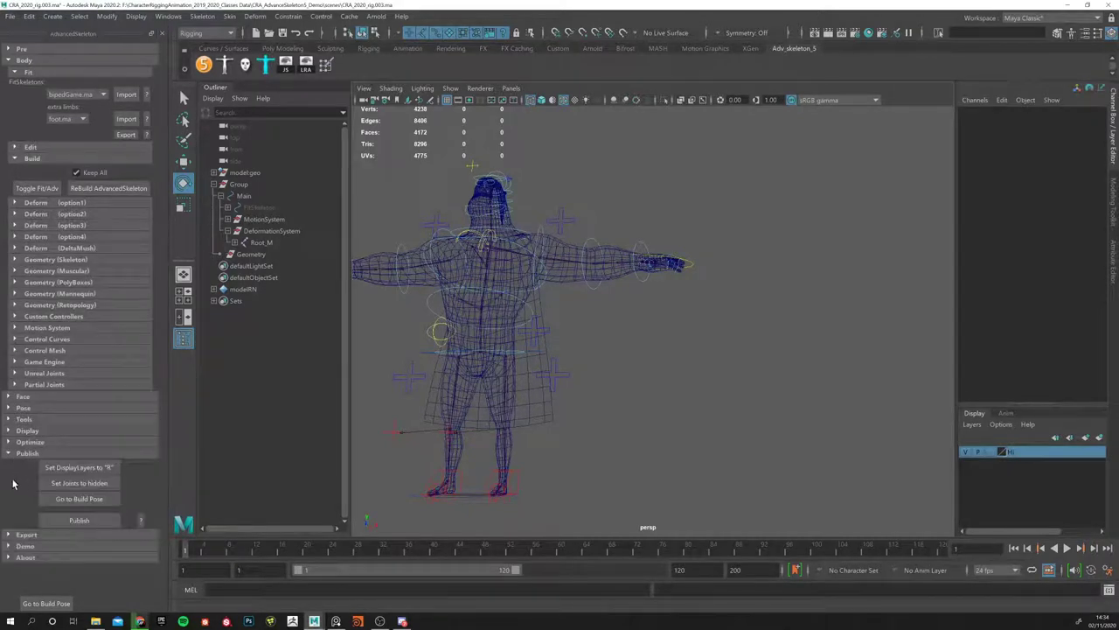
{"action": "left_click", "coordinate": [85, 499]}
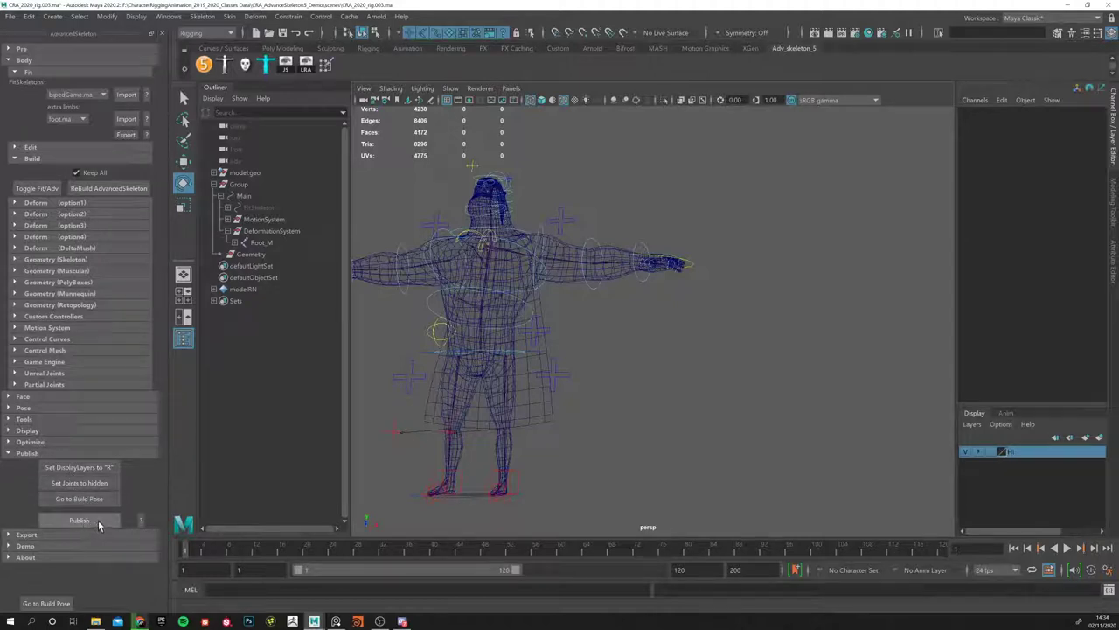
{"action": "left_click", "coordinate": [140, 520]}
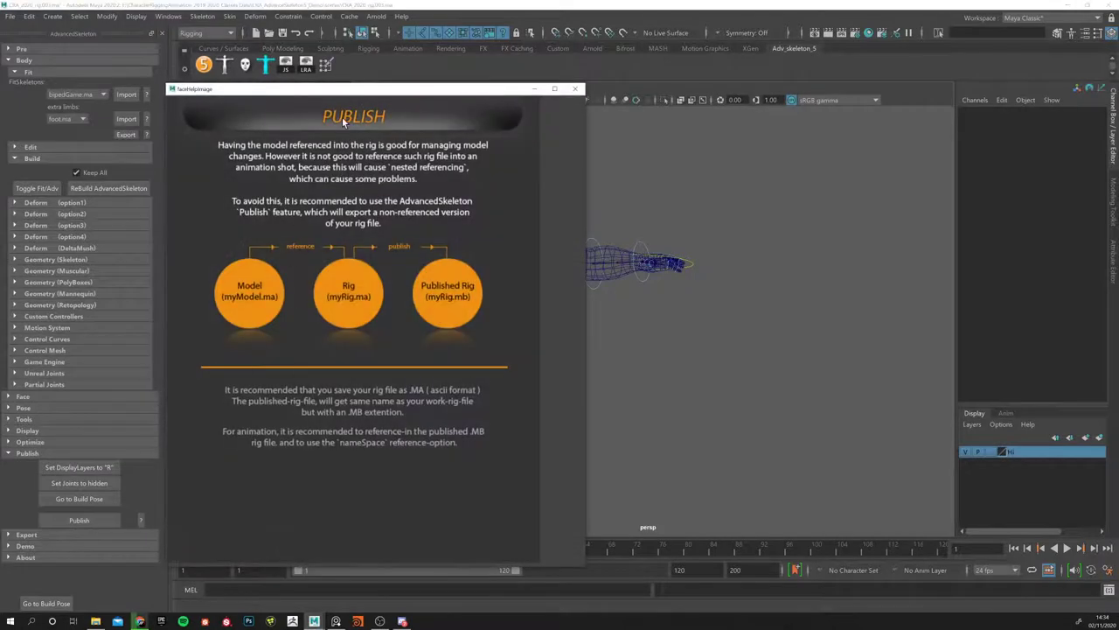
{"action": "left_click", "coordinate": [575, 88]}
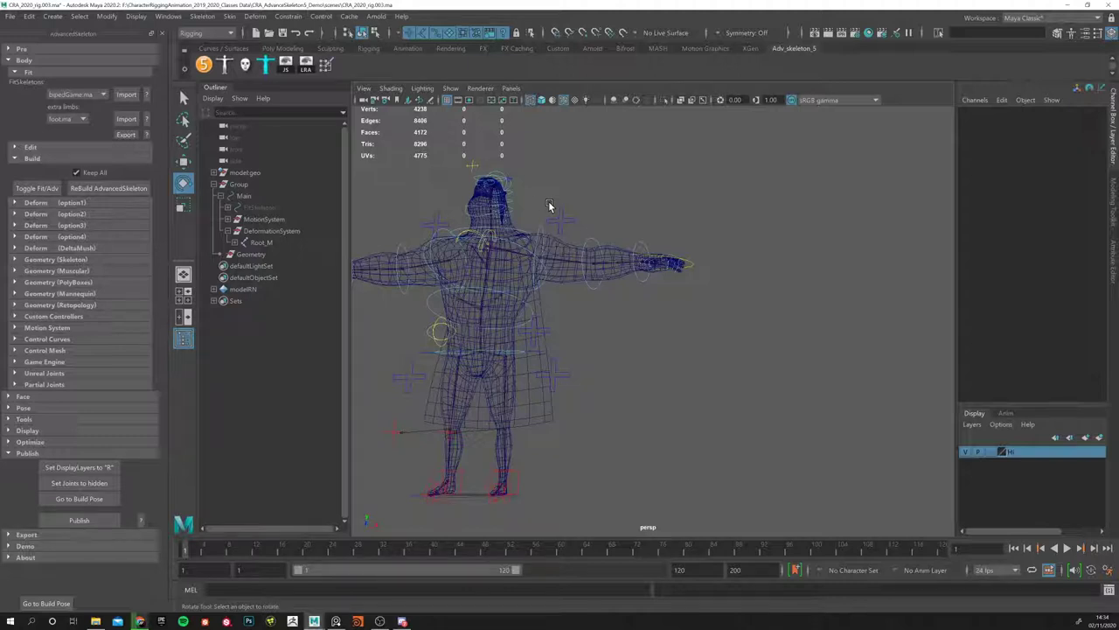
Step: Select the model:geo group and inspect its referenced file CRA_2020_model.001.ma in the Reference Editor, closing the editor when done
{"action": "right_click_drag", "start_coordinate": [832, 294], "coordinate": [649, 323], "text": "alt"}
{"action": "left_click_drag", "start_coordinate": [650, 323], "coordinate": [686, 350], "text": "alt"}
{"action": "right_click_drag", "start_coordinate": [687, 350], "coordinate": [744, 370], "text": "alt"}
{"action": "left_click_drag", "start_coordinate": [744, 370], "coordinate": [666, 360], "text": "alt"}
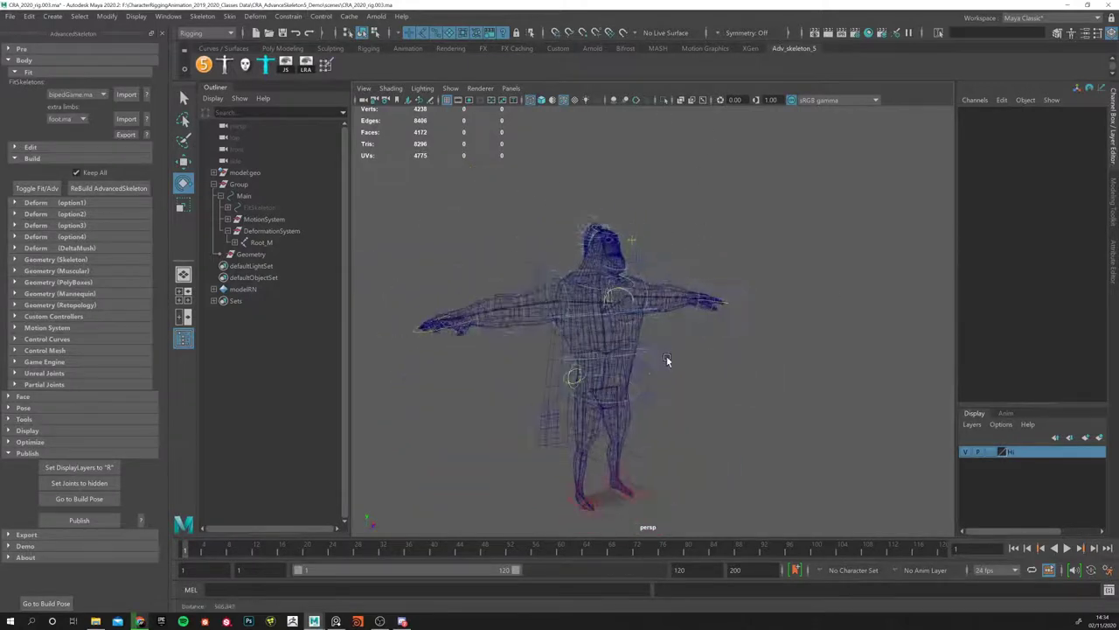
{"action": "right_click_drag", "start_coordinate": [666, 361], "coordinate": [627, 346], "text": "alt"}
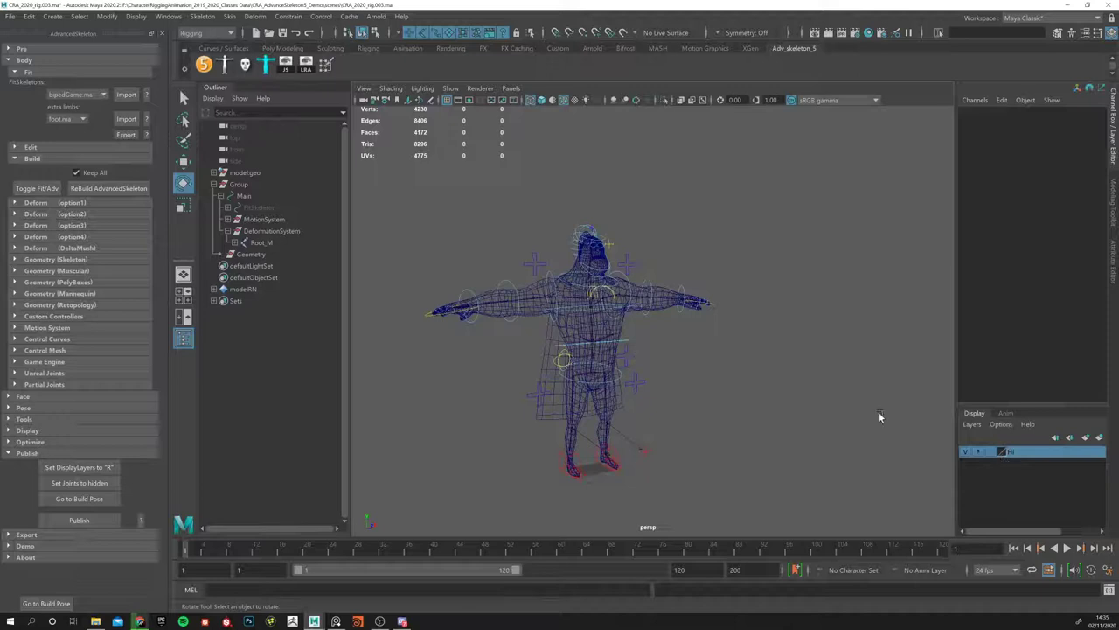
{"action": "left_click", "coordinate": [232, 173]}
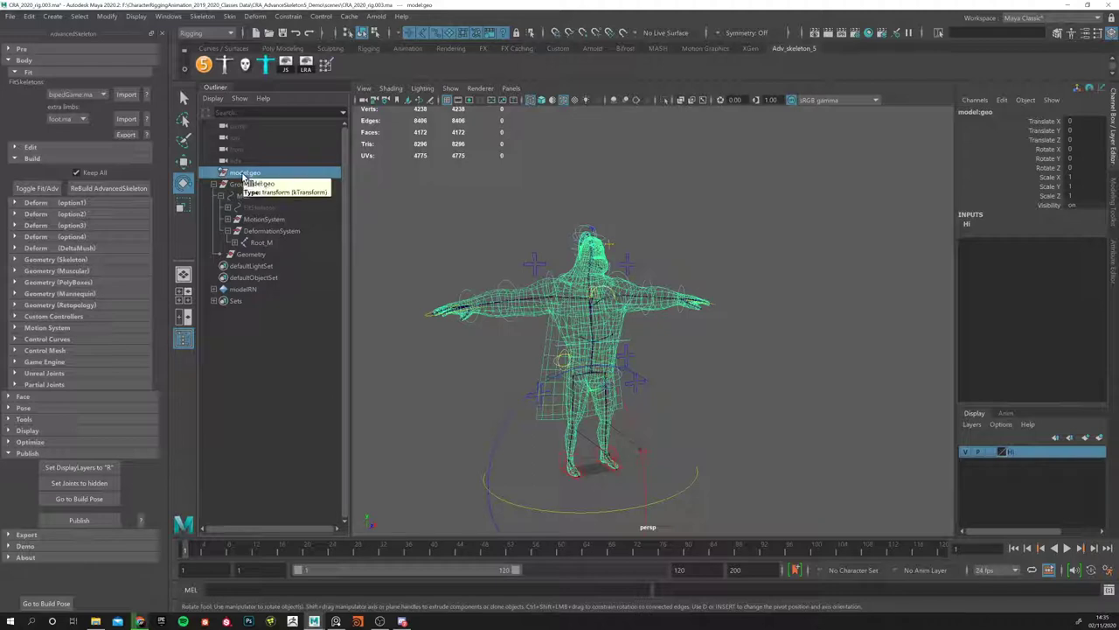
{"action": "left_click", "coordinate": [9, 16]}
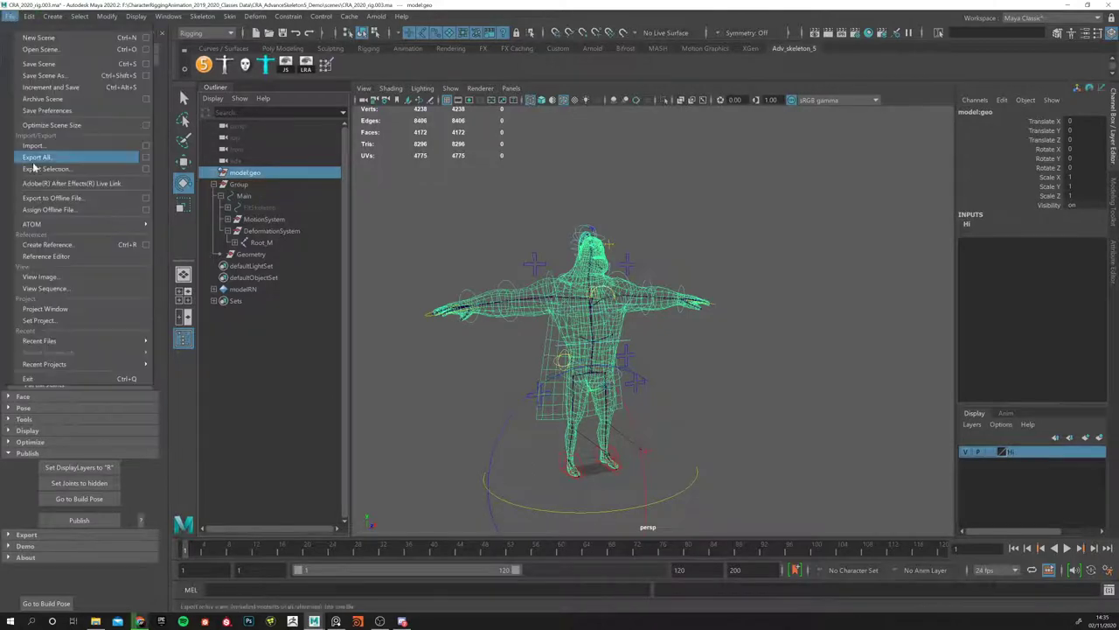
{"action": "left_click", "coordinate": [68, 256]}
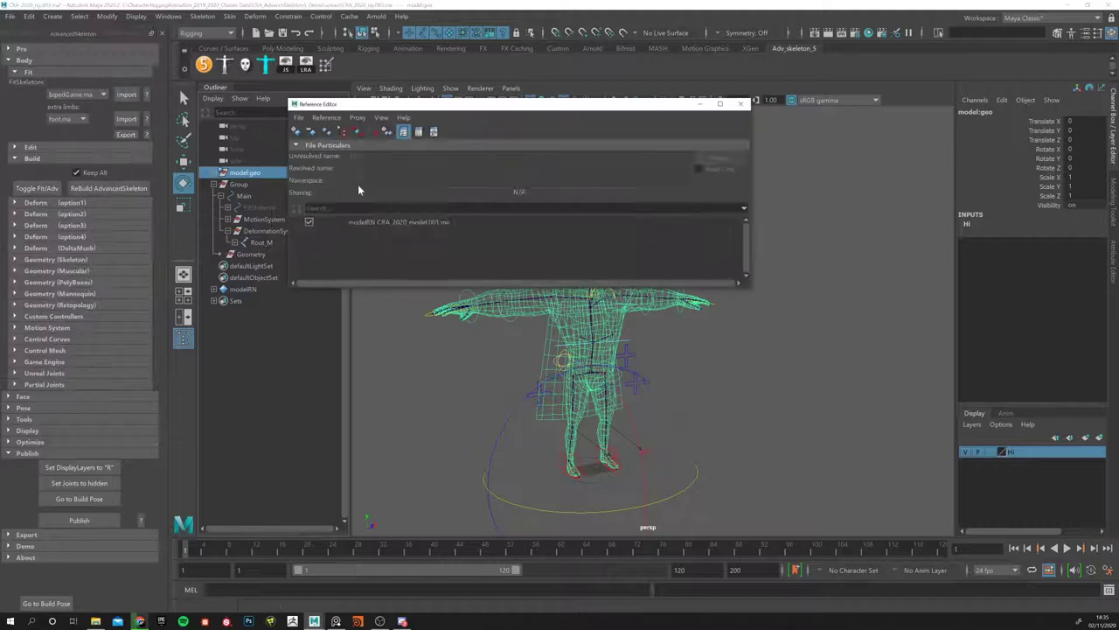
{"action": "left_click", "coordinate": [398, 223]}
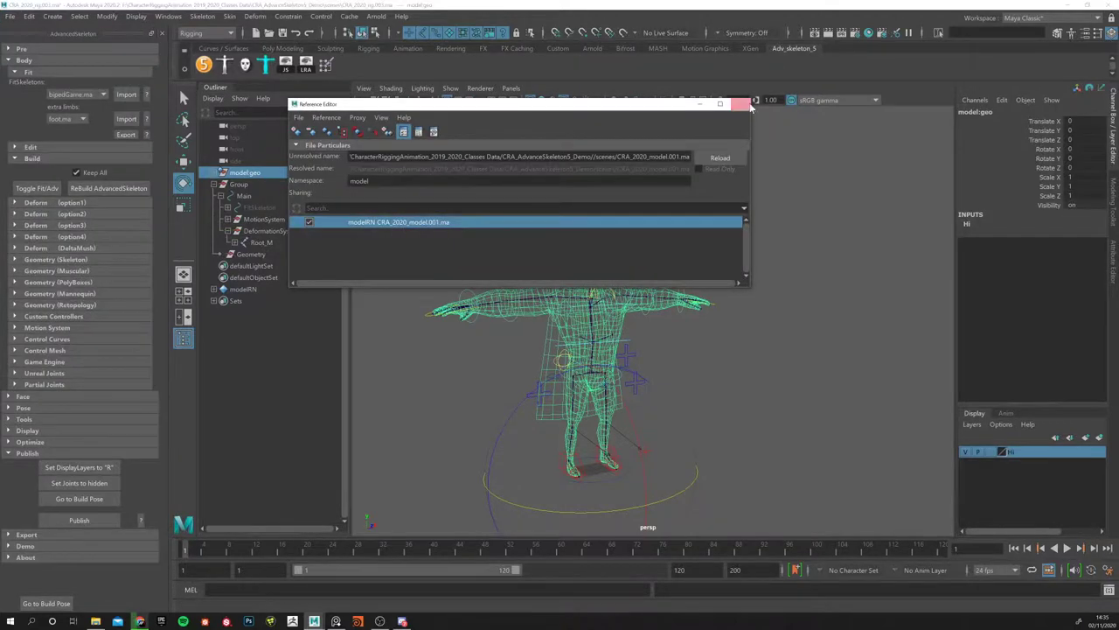
{"action": "left_click", "coordinate": [740, 103]}
Step: Examine the selected model:geo meshes together with the rig's joints and controls, with the Move tool active
{"action": "right_click_drag", "start_coordinate": [471, 338], "coordinate": [603, 354], "text": "alt"}
{"action": "left_click_drag", "start_coordinate": [603, 354], "coordinate": [522, 383], "text": "alt"}
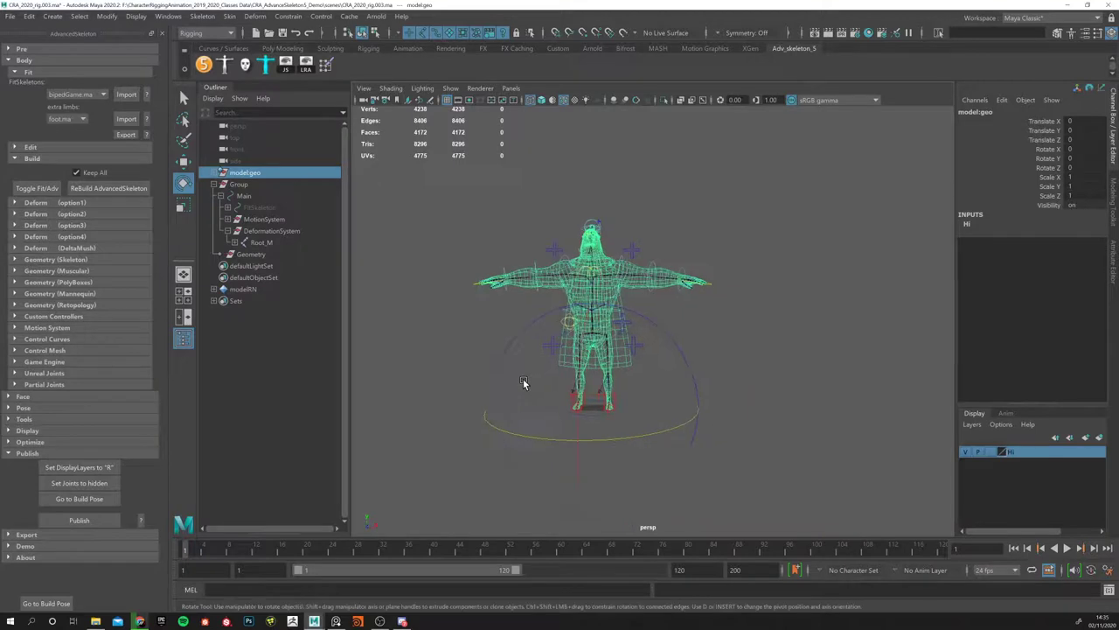
{"action": "key", "text": "w"}
{"action": "right_click_drag", "start_coordinate": [609, 361], "coordinate": [666, 364], "text": "alt"}
{"action": "left_click_drag", "start_coordinate": [666, 364], "coordinate": [689, 369], "text": "alt"}
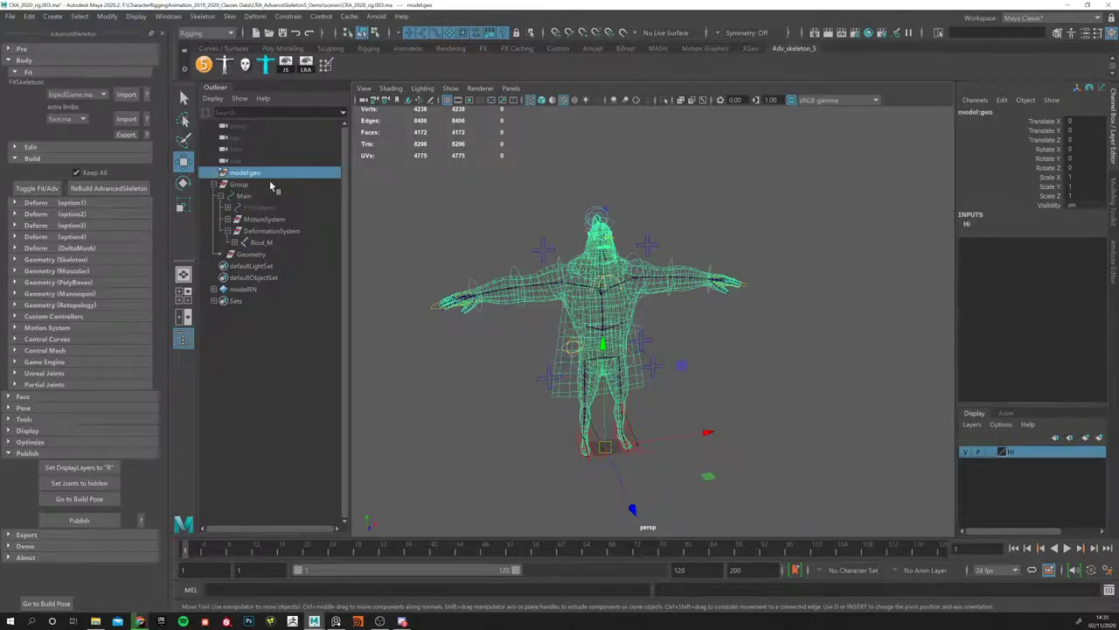
{"action": "left_click_drag", "start_coordinate": [542, 486], "coordinate": [746, 405], "text": "alt"}
{"action": "left_click_drag", "start_coordinate": [689, 374], "coordinate": [640, 353], "text": "alt"}
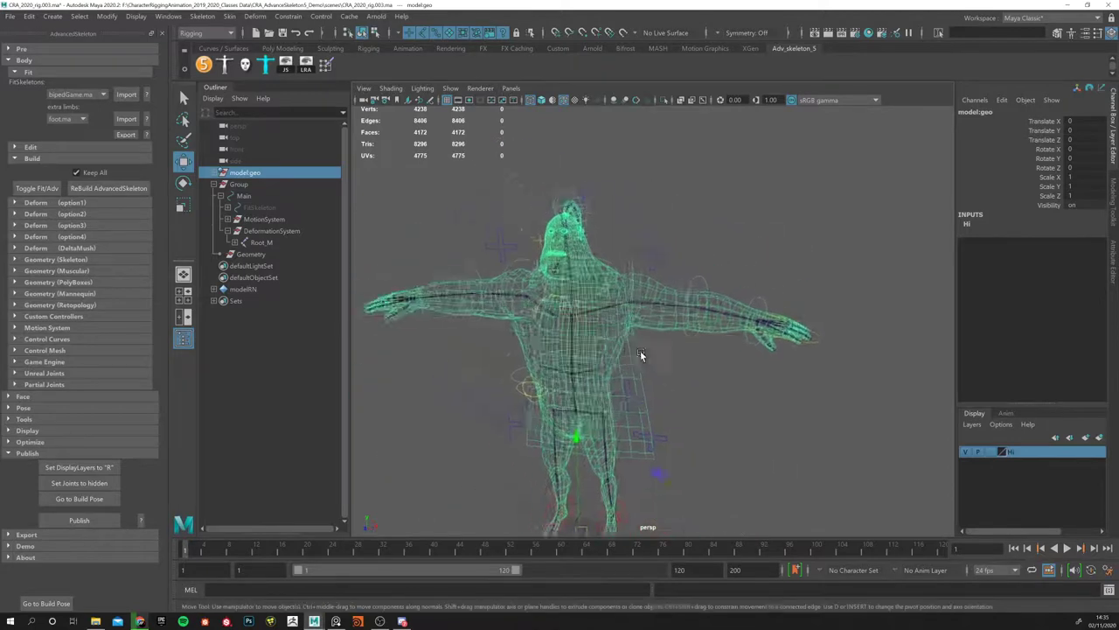
{"action": "scroll", "coordinate": [641, 354], "scroll_direction": "up", "scroll_amount": 3}
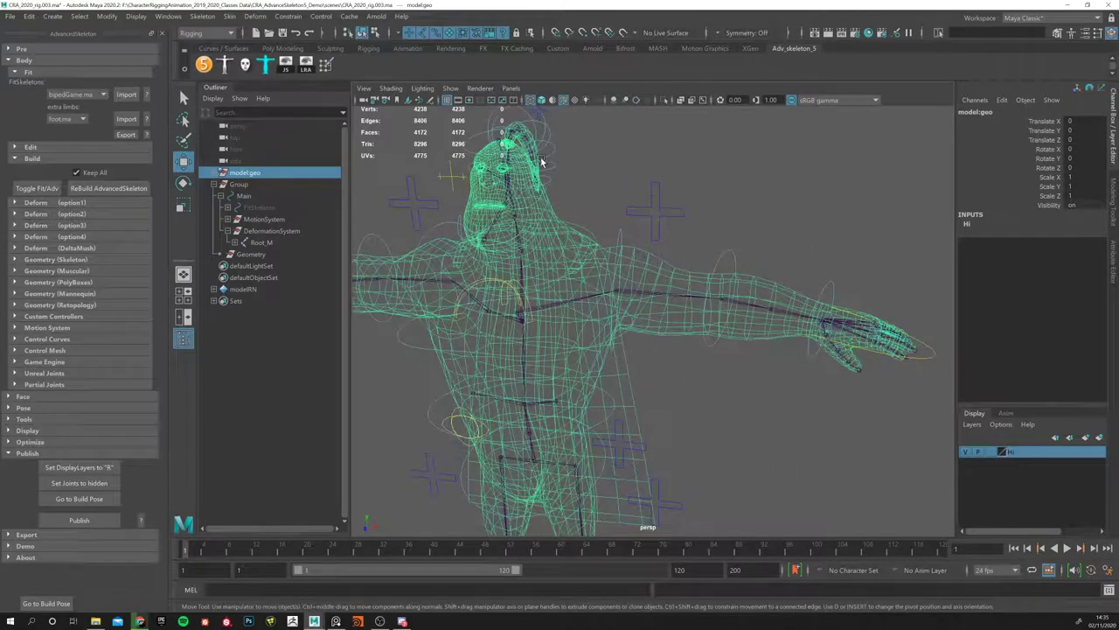
{"action": "scroll", "coordinate": [617, 320], "scroll_direction": "down", "scroll_amount": 3}
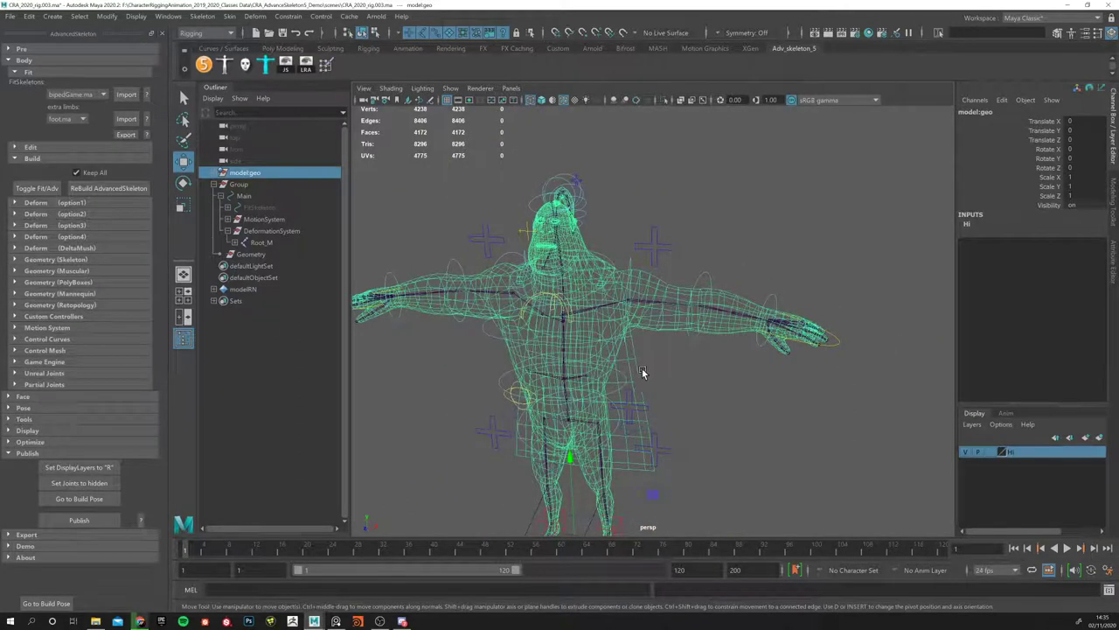
Step: Expand the model:geo group to list its meshes, and reselect it to view the complete geometry on the rig
{"action": "left_click", "coordinate": [238, 183]}
{"action": "left_click", "coordinate": [217, 173]}
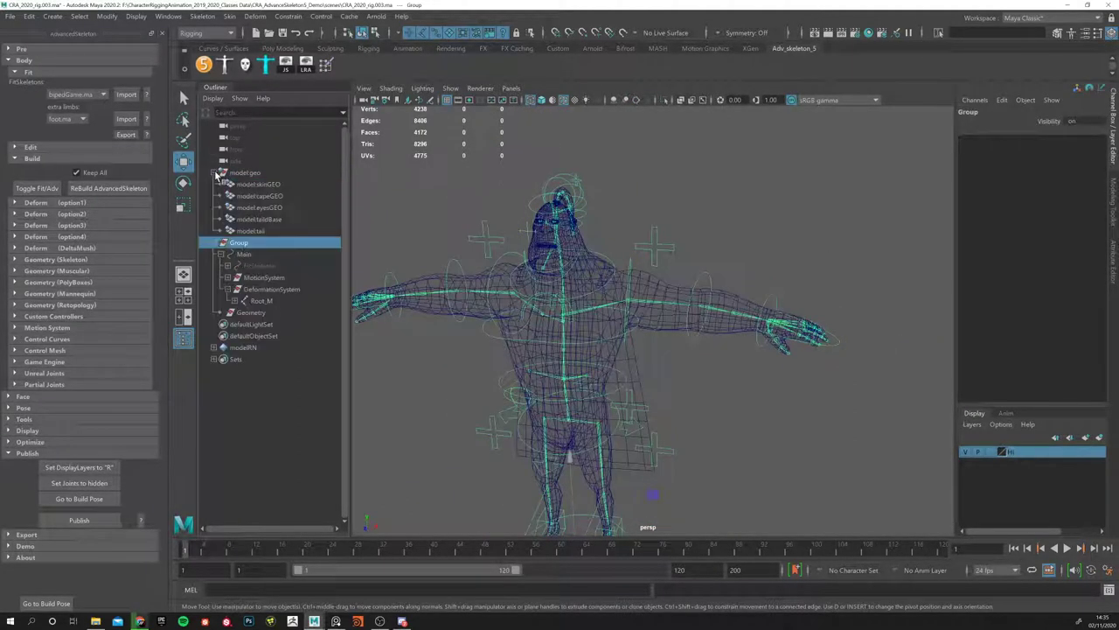
{"action": "left_click", "coordinate": [244, 174]}
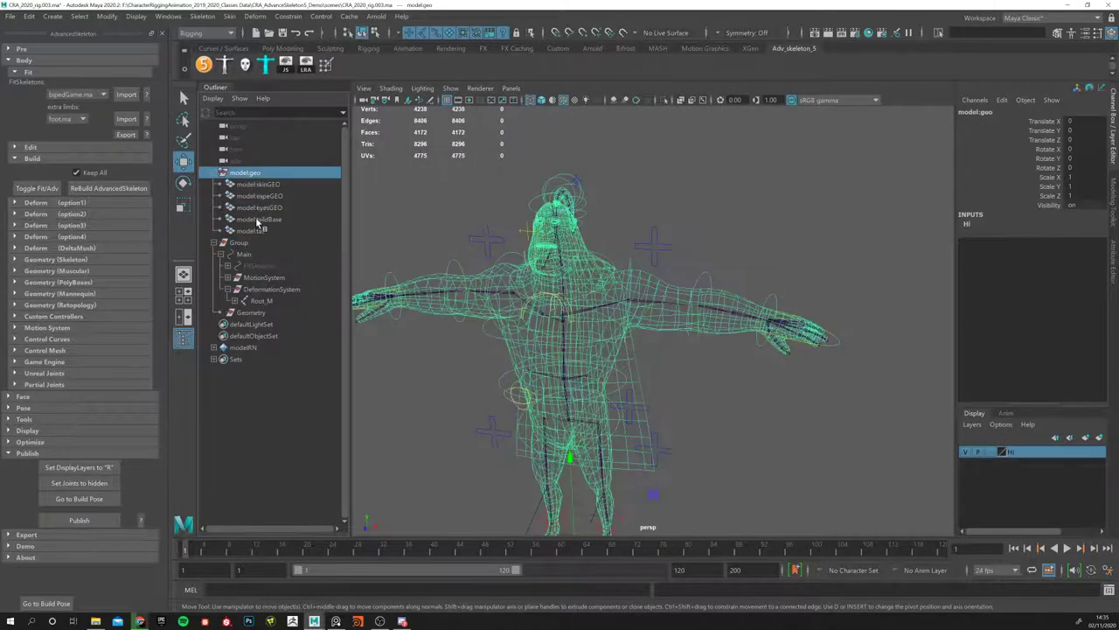
{"action": "left_click_drag", "start_coordinate": [594, 344], "coordinate": [644, 331], "text": "alt"}
{"action": "scroll", "coordinate": [523, 390], "scroll_direction": "down", "scroll_amount": 5}
{"action": "left_click_drag", "start_coordinate": [654, 429], "coordinate": [621, 439], "text": "alt"}
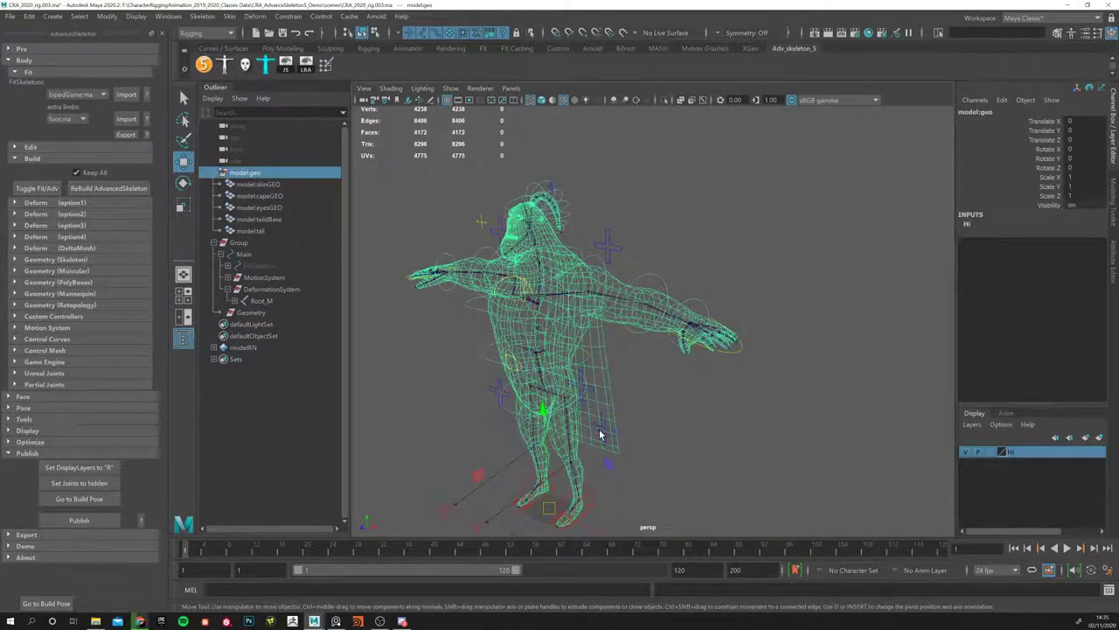
Step: Reread the Publish help page on exporting a non-referenced version of the rig, closing it when finished
{"action": "left_click_drag", "start_coordinate": [535, 383], "coordinate": [651, 340], "text": "alt"}
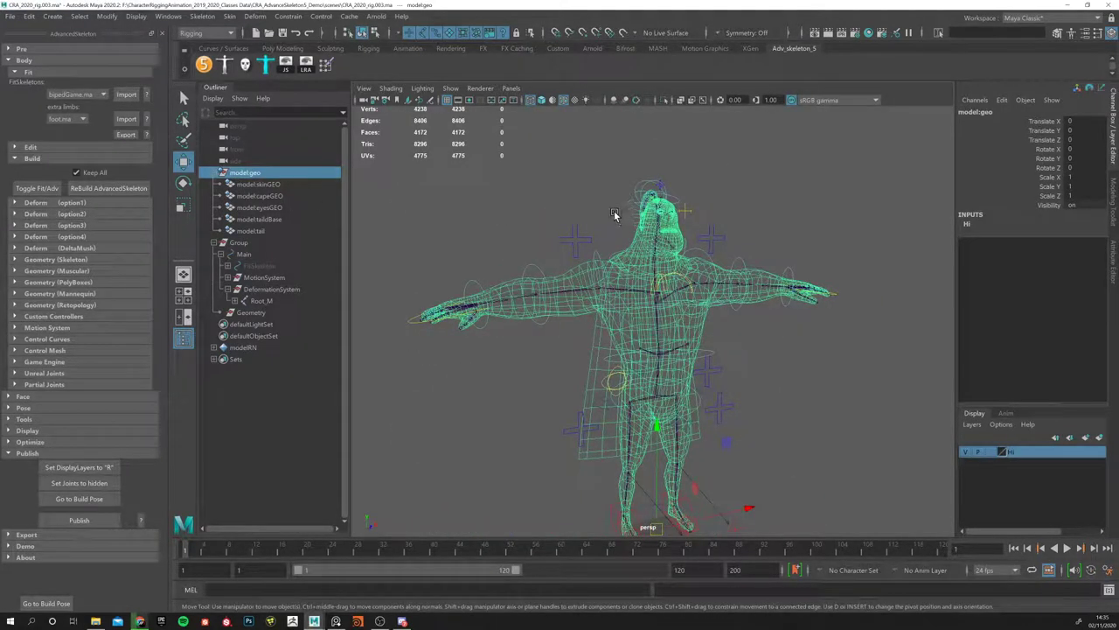
{"action": "left_click_drag", "start_coordinate": [508, 417], "coordinate": [631, 299], "text": "alt"}
{"action": "scroll", "coordinate": [477, 385], "scroll_direction": "down", "scroll_amount": 4}
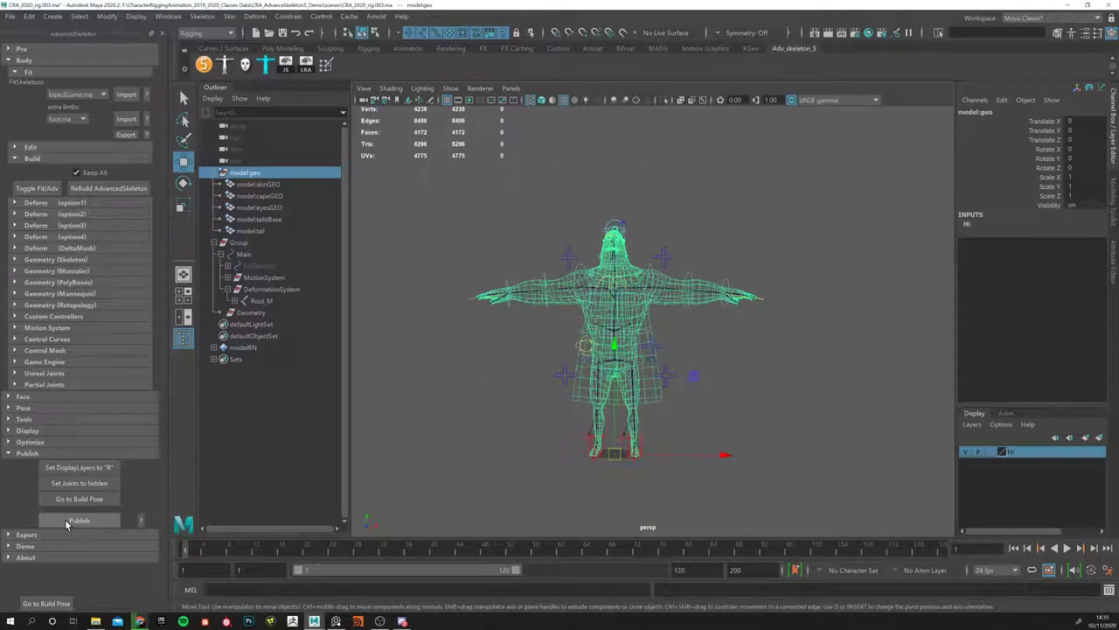
{"action": "left_click_drag", "start_coordinate": [542, 370], "coordinate": [305, 202], "text": "alt"}
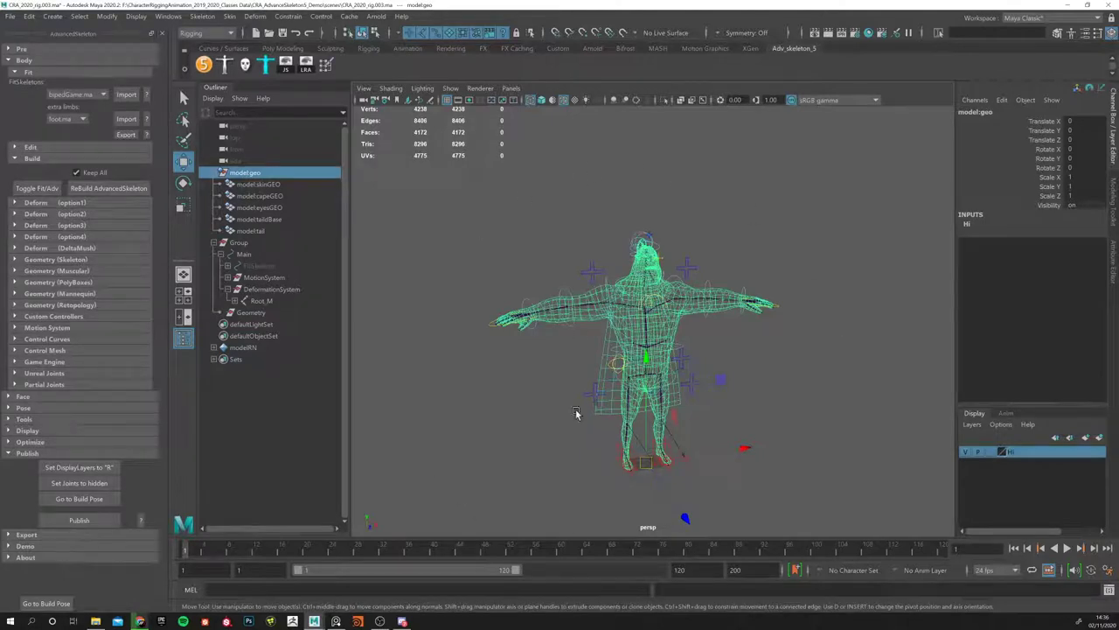
{"action": "left_click", "coordinate": [141, 520]}
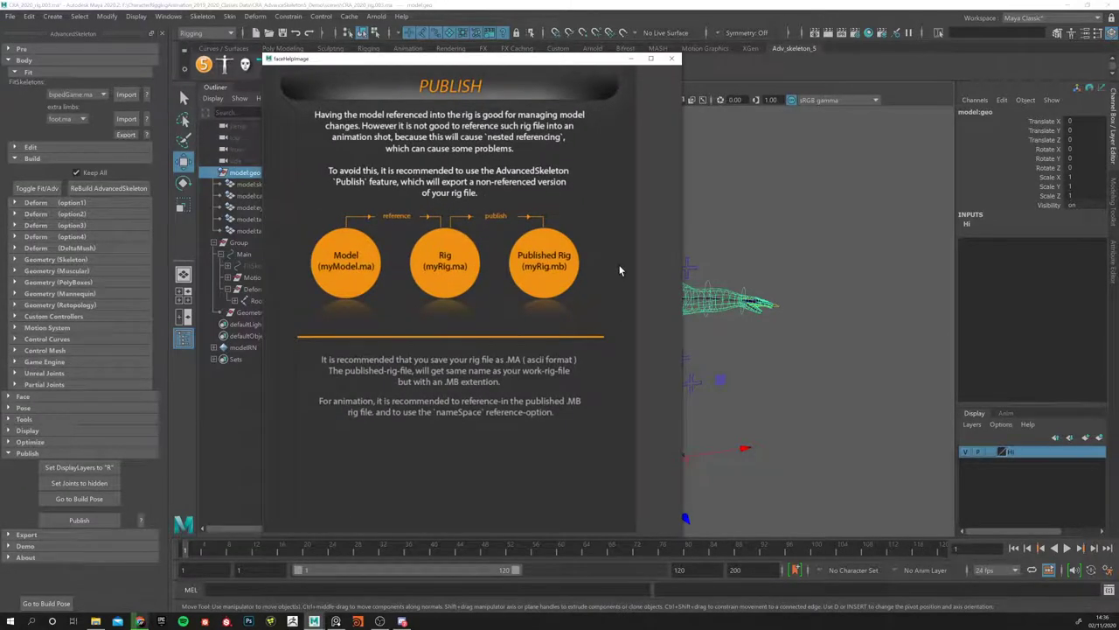
{"action": "left_click", "coordinate": [750, 301]}
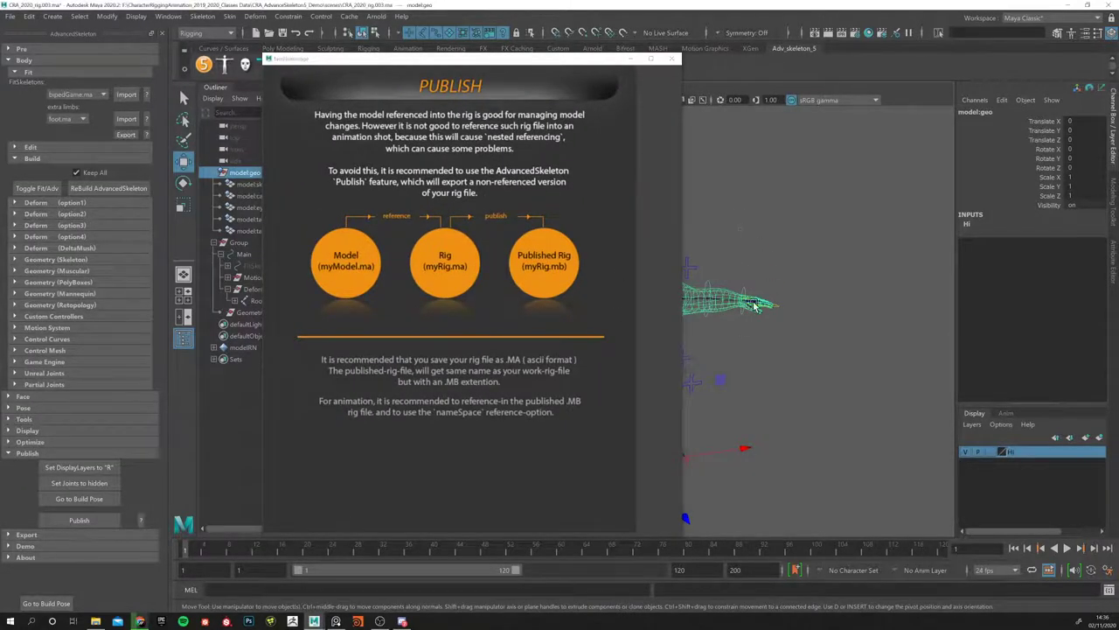
{"action": "left_click", "coordinate": [530, 264]}
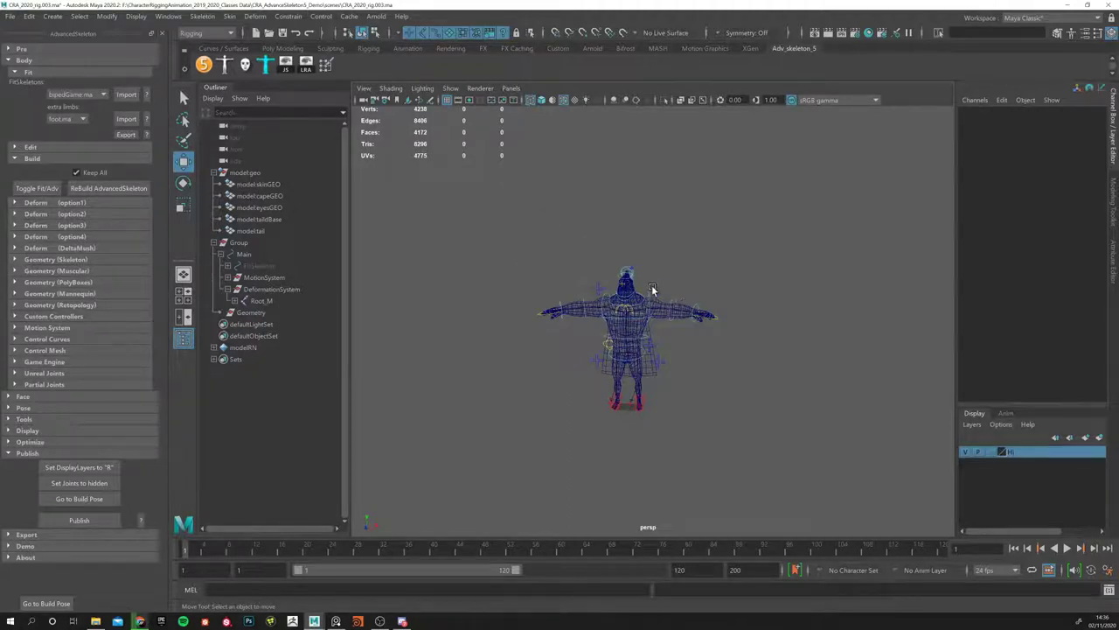
Step: Select the model:geo group and compare the character's geometry with the rig hierarchy under Group
{"action": "left_click", "coordinate": [238, 174]}
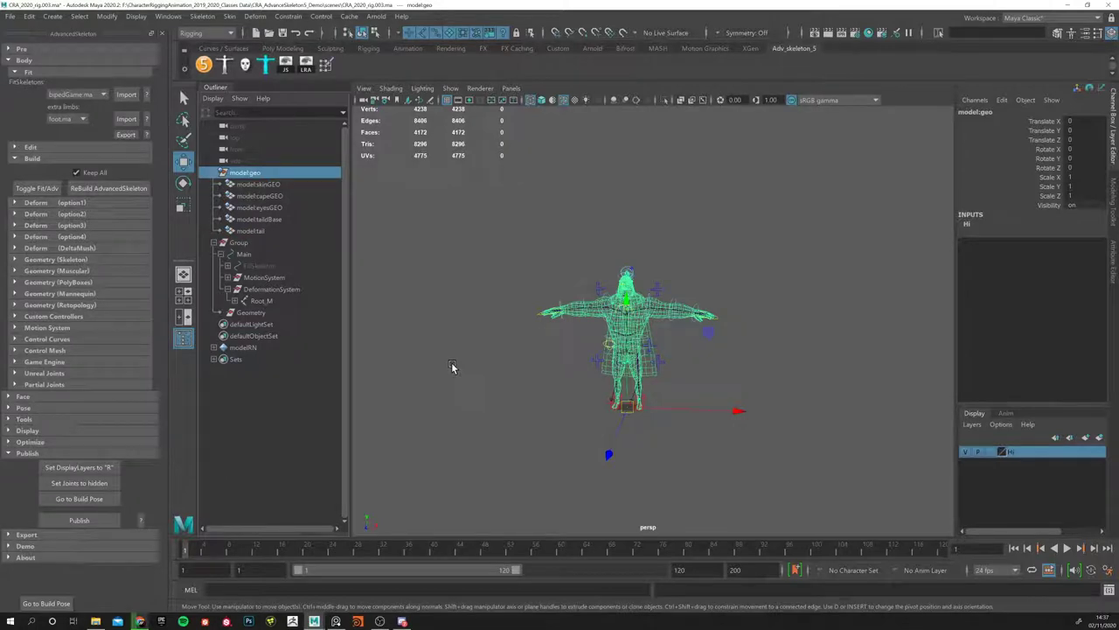
{"action": "scroll", "coordinate": [735, 332], "scroll_direction": "up", "scroll_amount": 4}
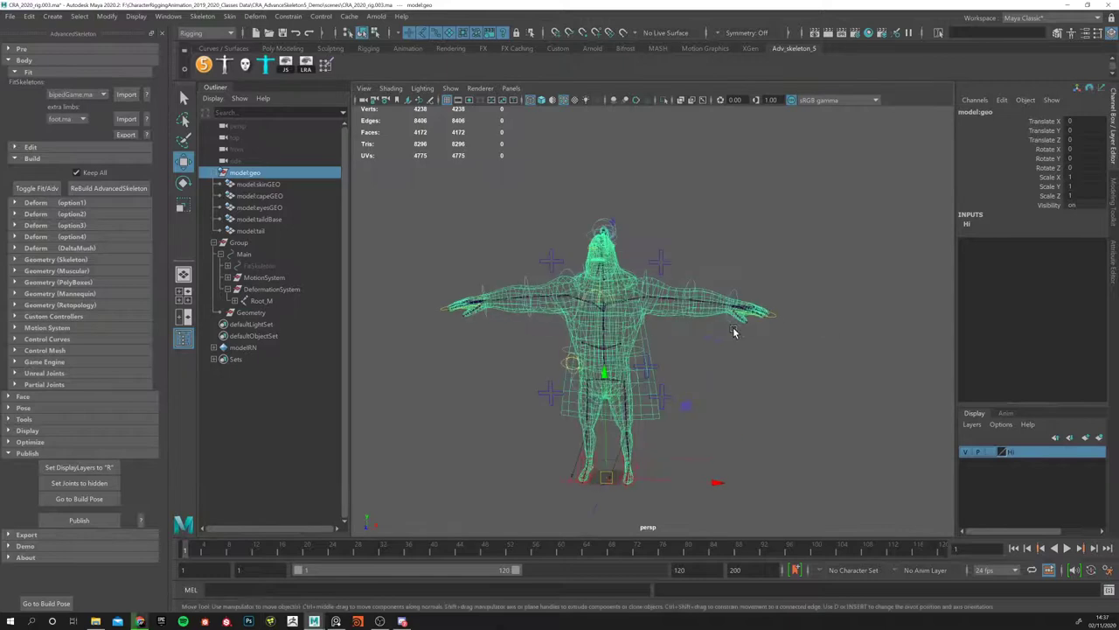
{"action": "left_click_drag", "start_coordinate": [733, 329], "coordinate": [674, 300], "text": "alt"}
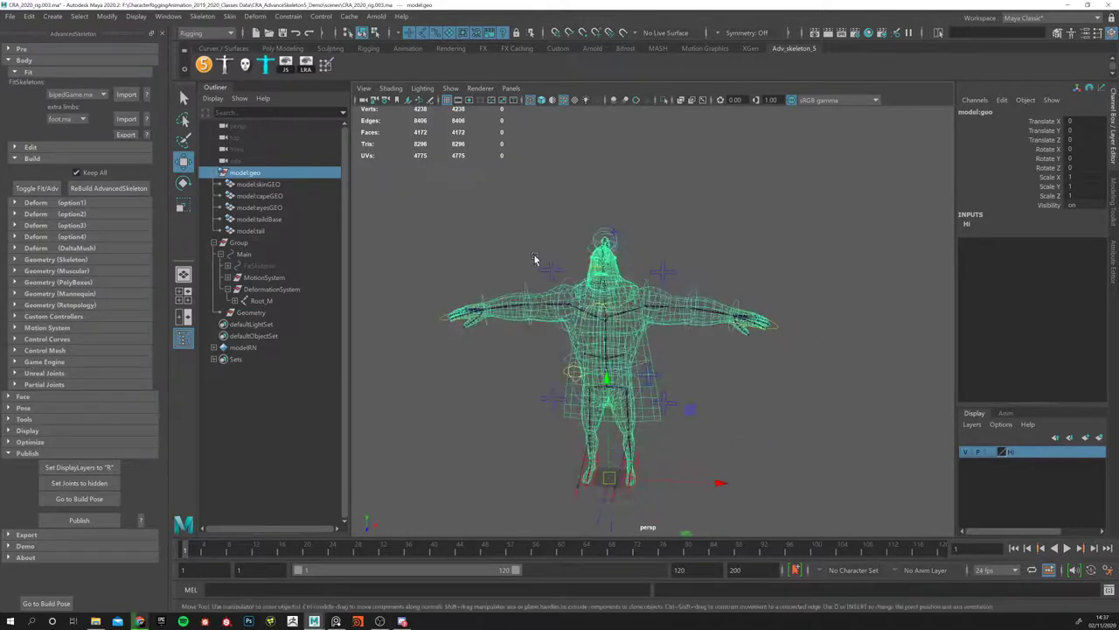
{"action": "left_click", "coordinate": [214, 244]}
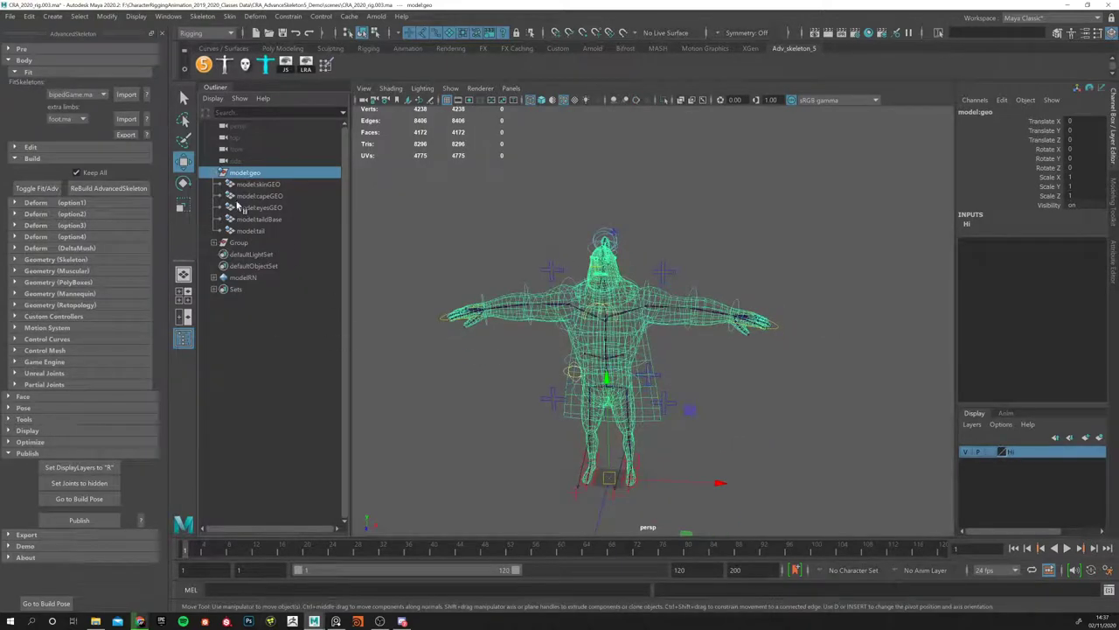
{"action": "left_click", "coordinate": [214, 244]}
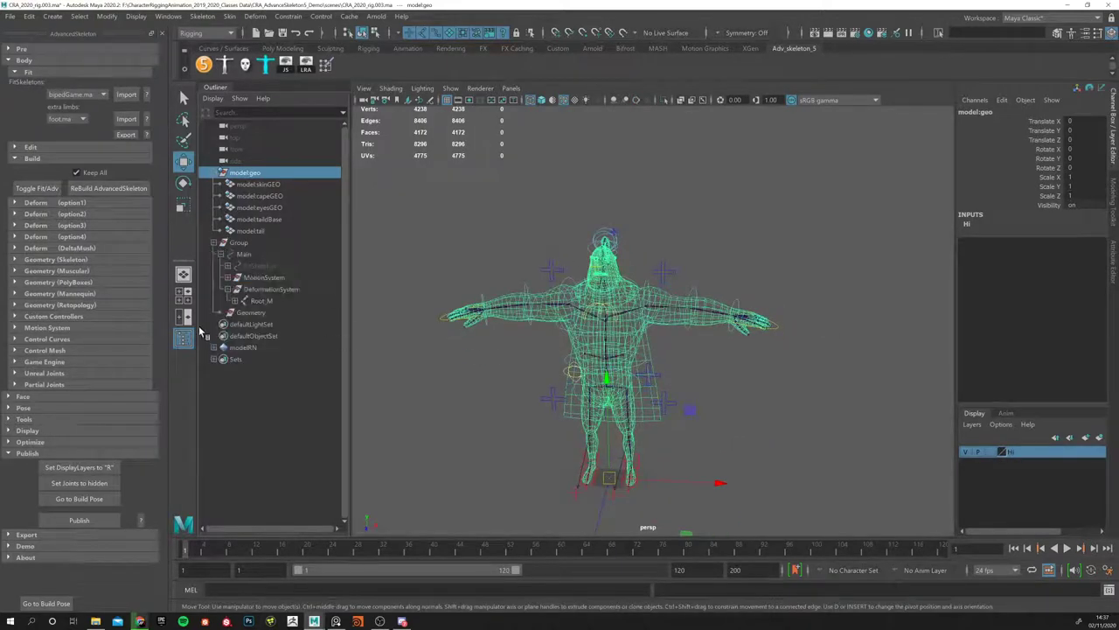
Step: Unparent the DeformationSystem group from Main so it sits at the top level of the scene, and clear the selection
{"action": "left_click", "coordinate": [253, 290]}
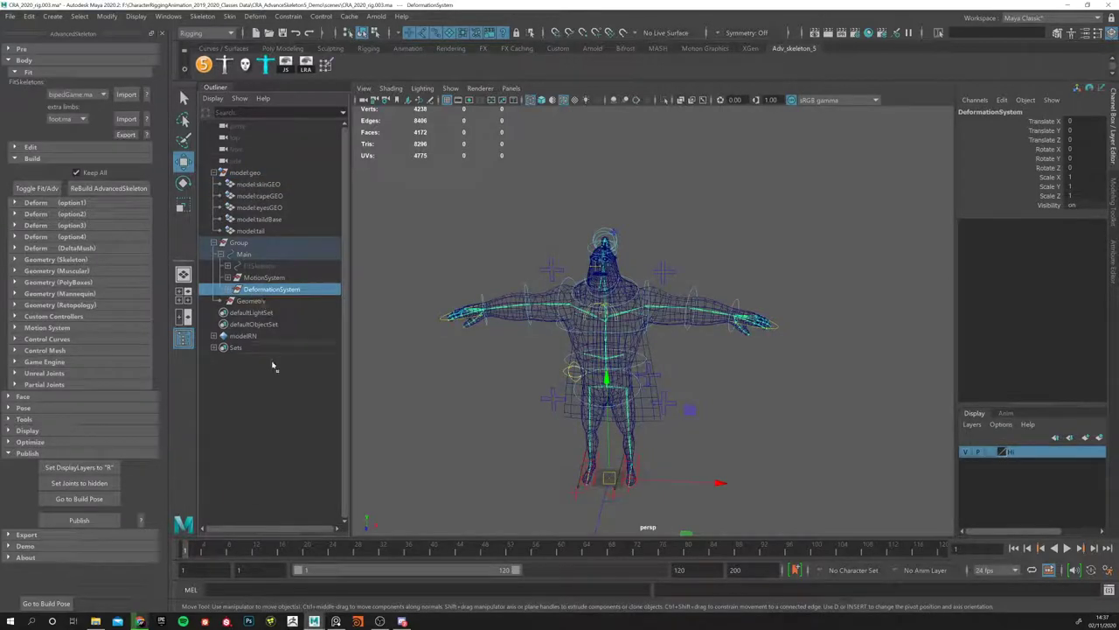
{"action": "key", "text": "shift+p"}
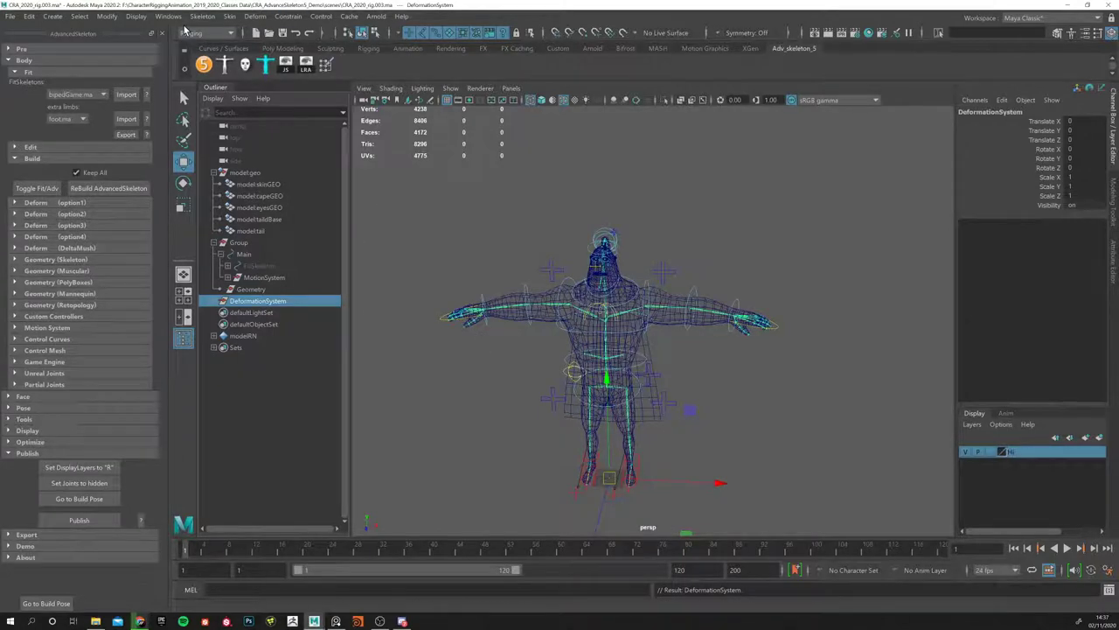
{"action": "left_click", "coordinate": [449, 219]}
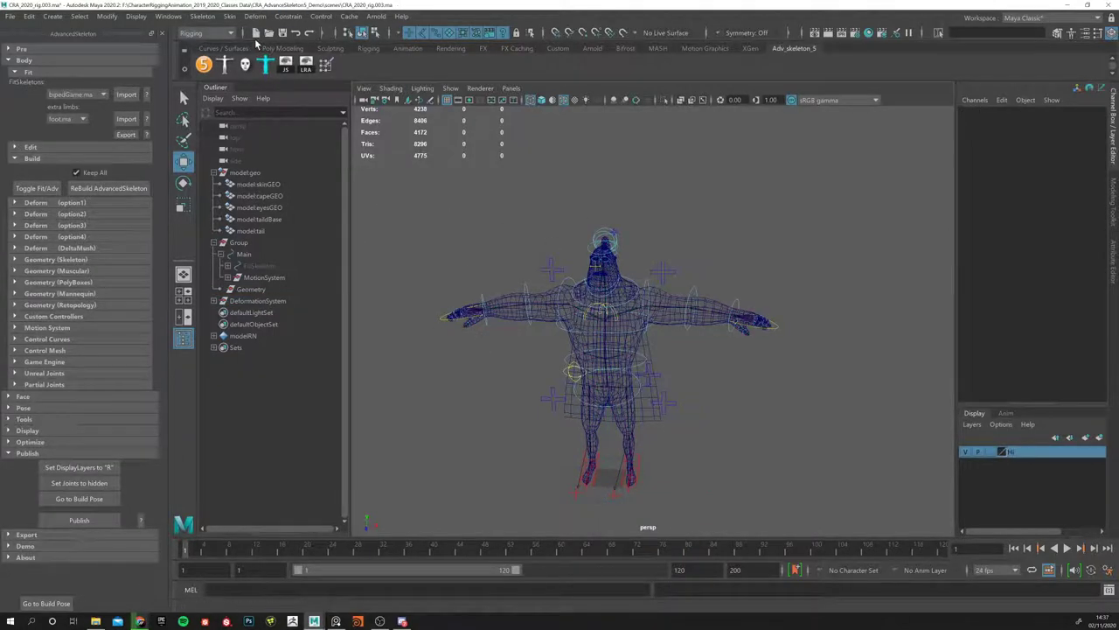
Step: Open the scene CRA_Step.010_anim_idle_final.ma without saving the current rig, continuing past the student version notices
{"action": "left_click", "coordinate": [267, 33]}
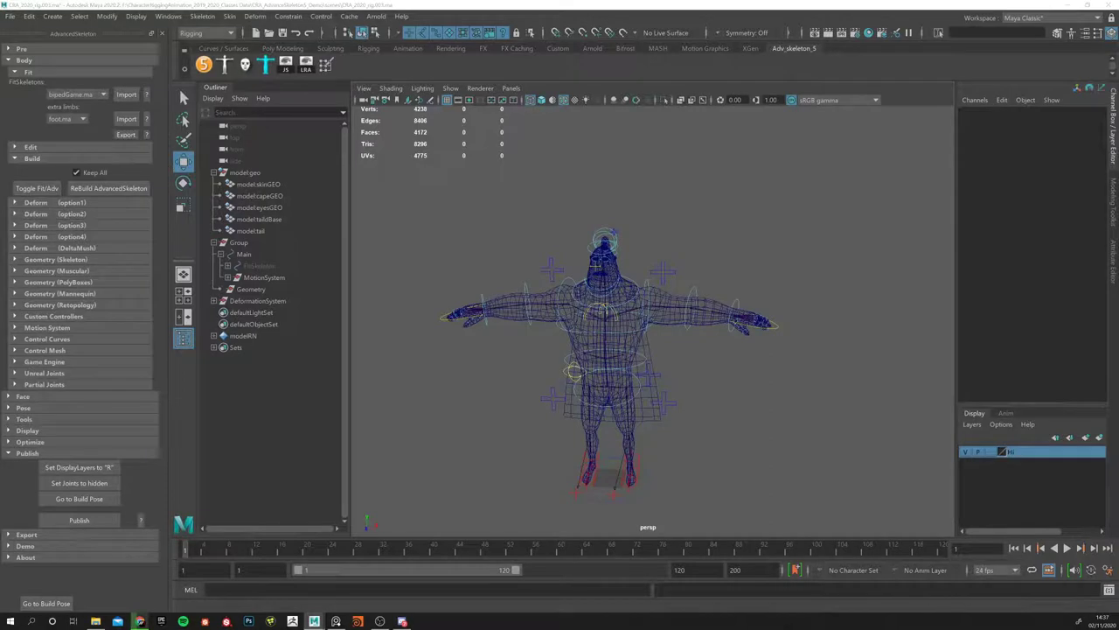
{"action": "key", "text": "ctrl+o"}
{"action": "scroll", "coordinate": [414, 188], "scroll_direction": "down", "scroll_amount": 2}
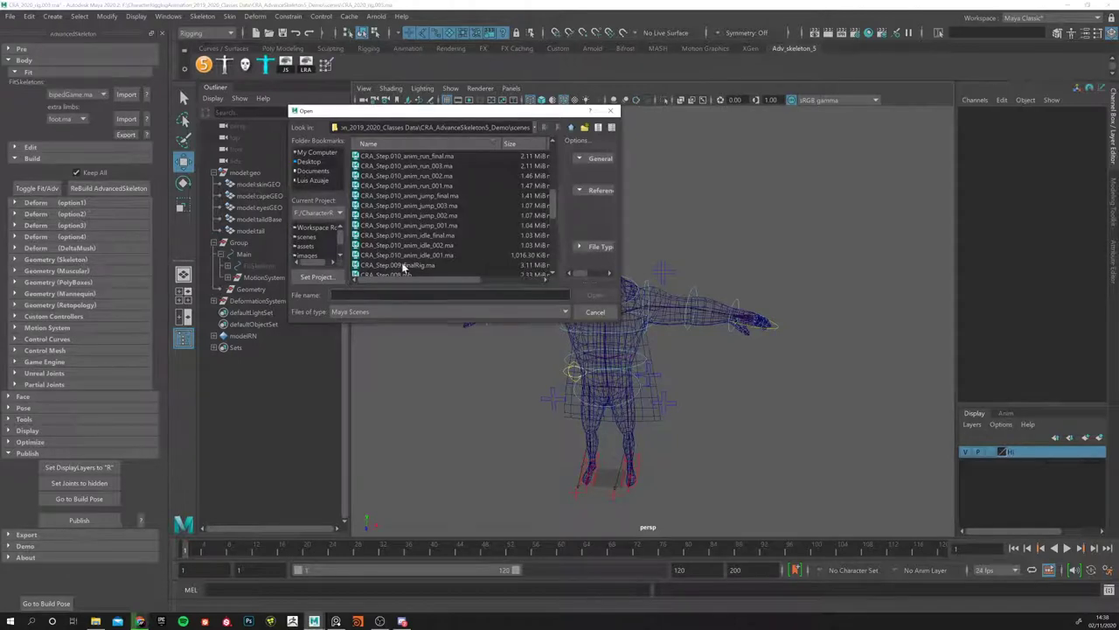
{"action": "double_click", "coordinate": [408, 235]}
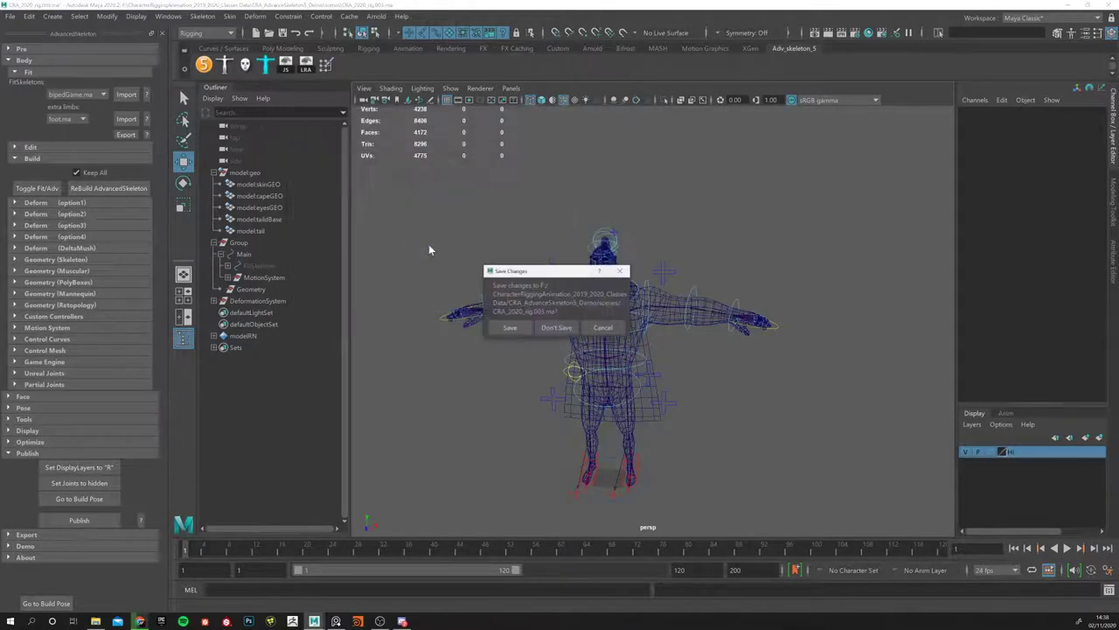
{"action": "left_click", "coordinate": [551, 325]}
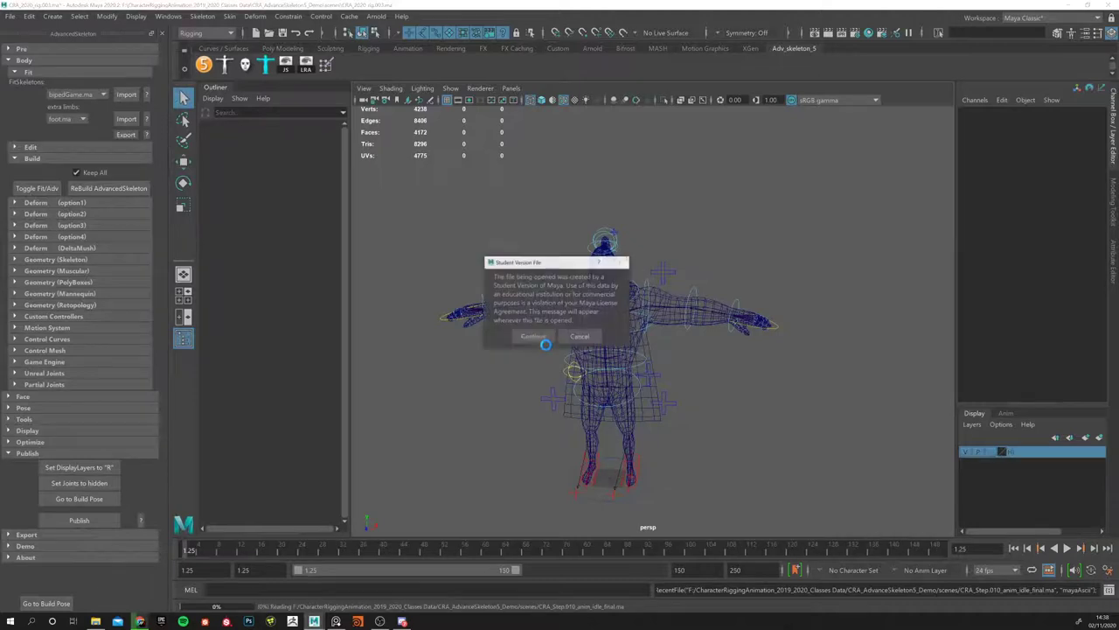
{"action": "left_click", "coordinate": [531, 336]}
{"action": "left_click", "coordinate": [532, 337]}
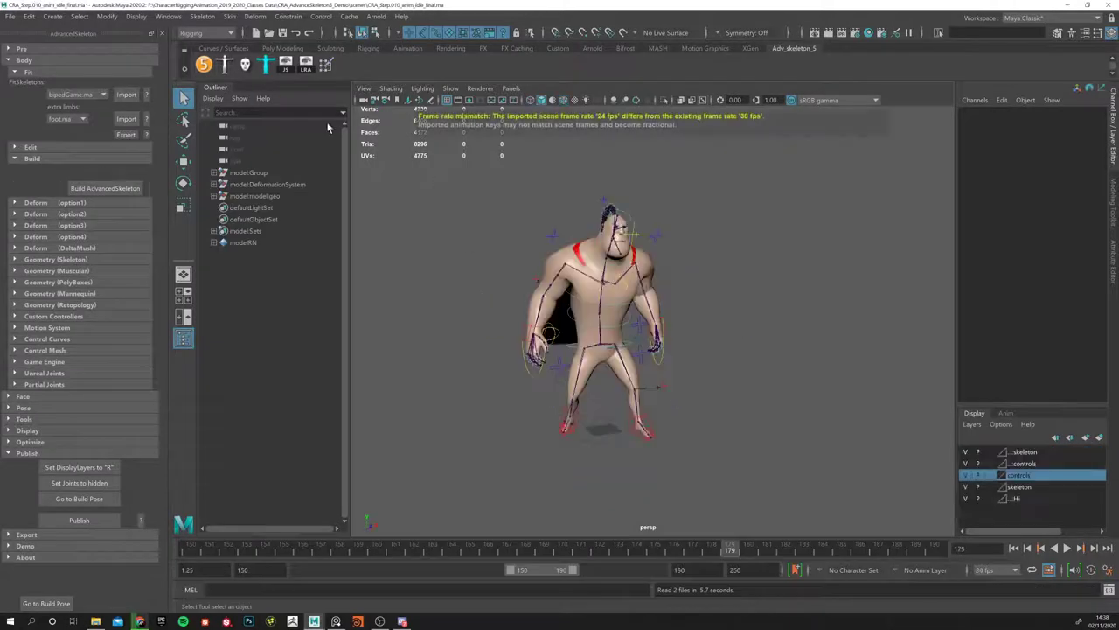
Step: Inspect which rig file the idle animation scene references in the Reference Editor, closing the editor when done
{"action": "left_click", "coordinate": [10, 17]}
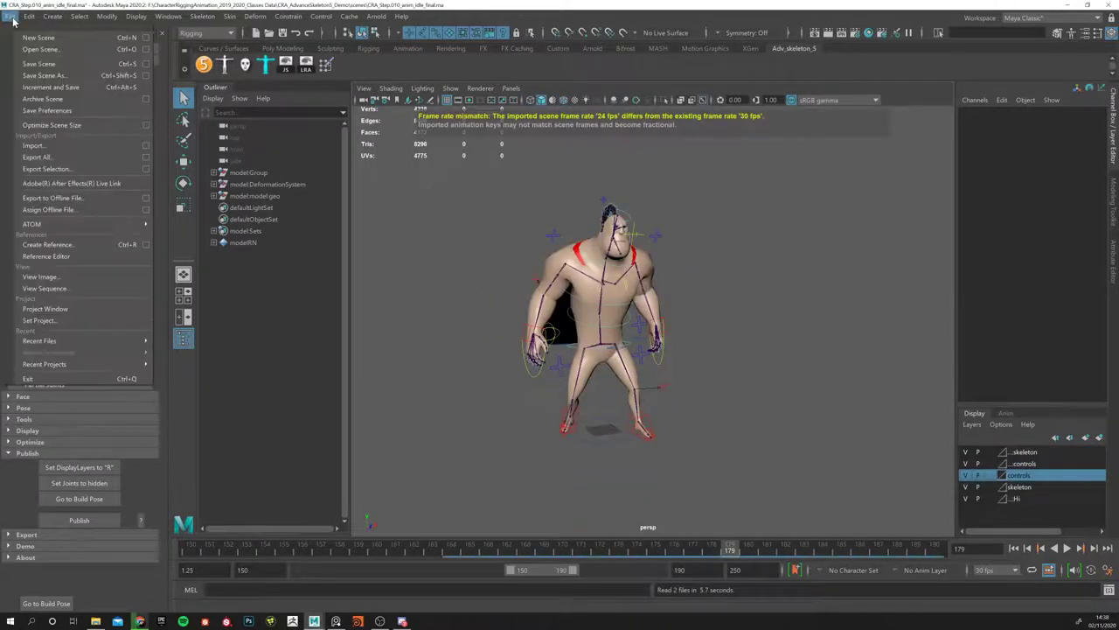
{"action": "left_click", "coordinate": [48, 257]}
{"action": "left_click", "coordinate": [403, 222]}
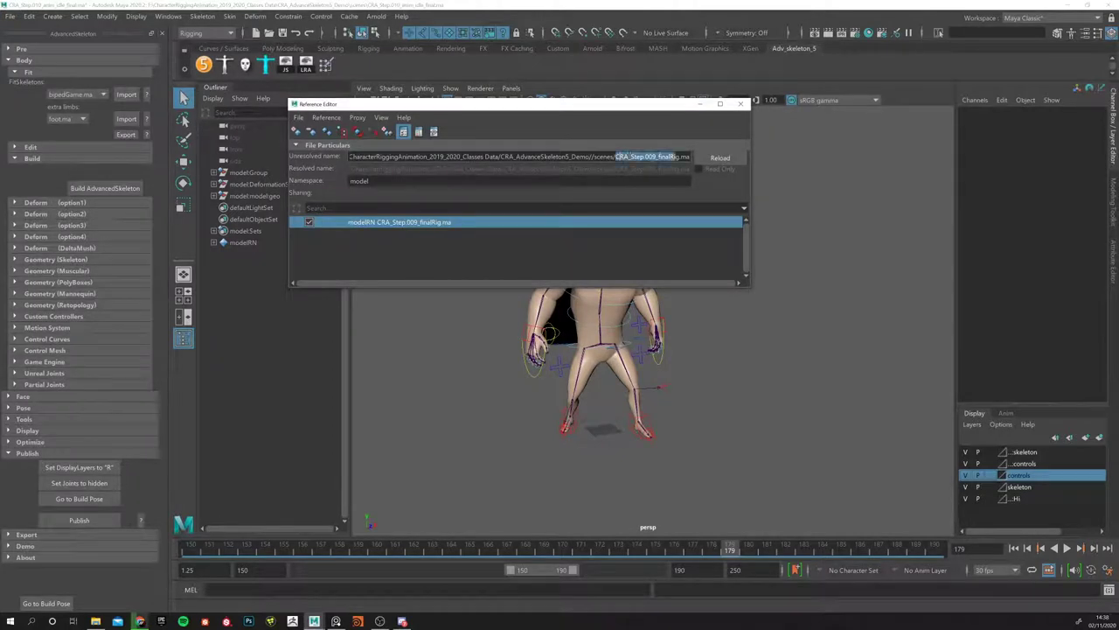
{"action": "left_click", "coordinate": [740, 103]}
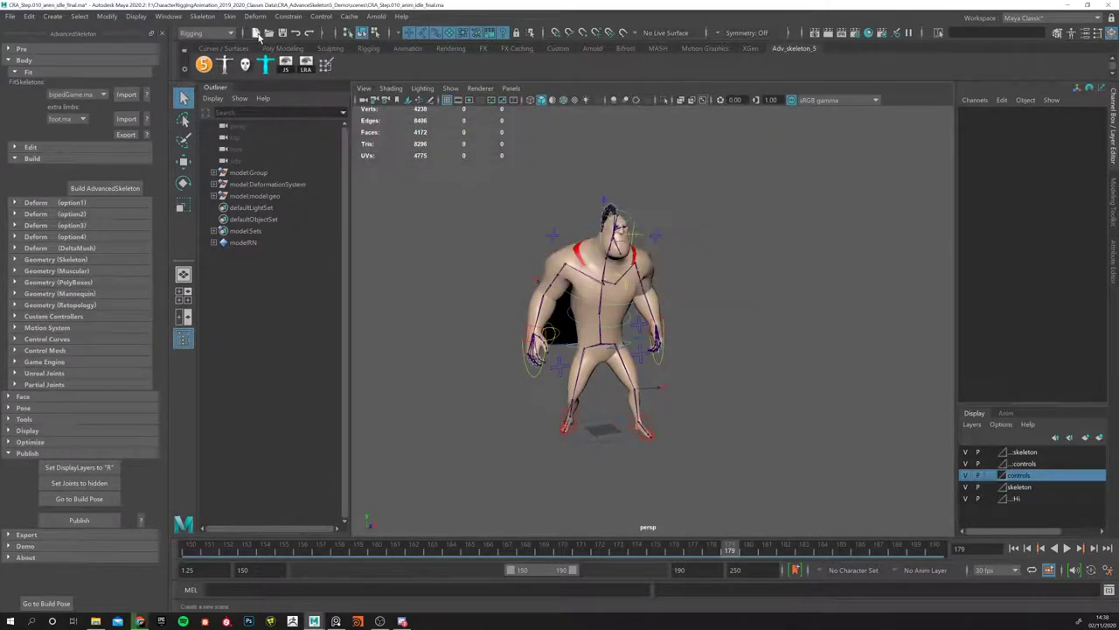
Step: Open the scene CRA_Step.009_finalRig.ma from the project's scenes folder, continuing past the student version notice
{"action": "left_click", "coordinate": [281, 33]}
{"action": "left_click", "coordinate": [269, 32]}
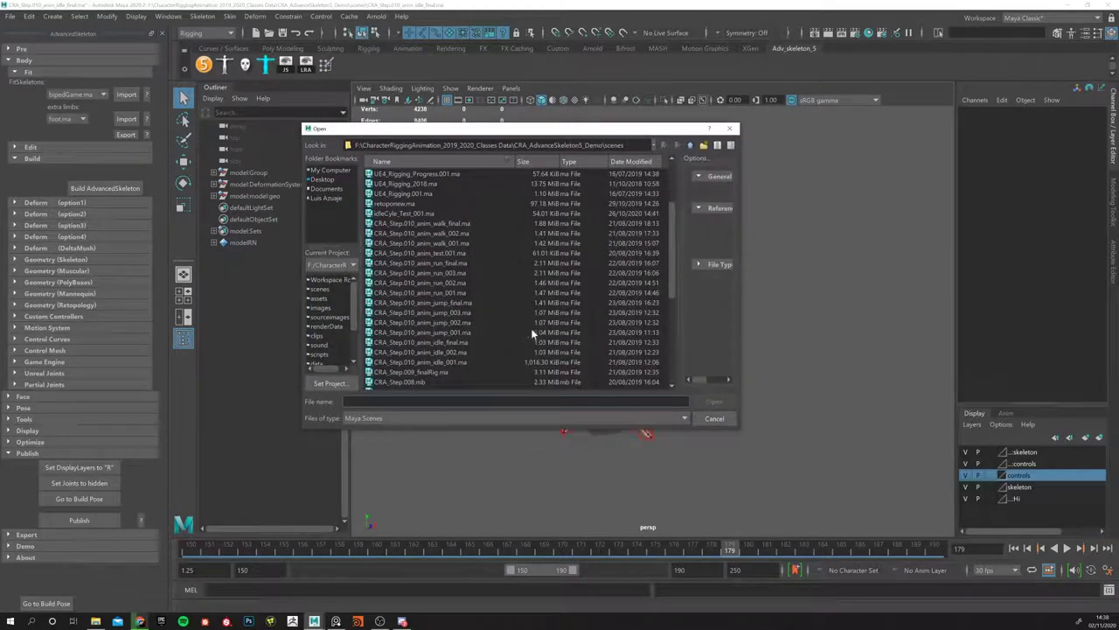
{"action": "scroll", "coordinate": [524, 325], "scroll_direction": "up", "scroll_amount": 1}
{"action": "scroll", "coordinate": [506, 311], "scroll_direction": "down", "scroll_amount": 3}
{"action": "scroll", "coordinate": [436, 286], "scroll_direction": "down", "scroll_amount": 2}
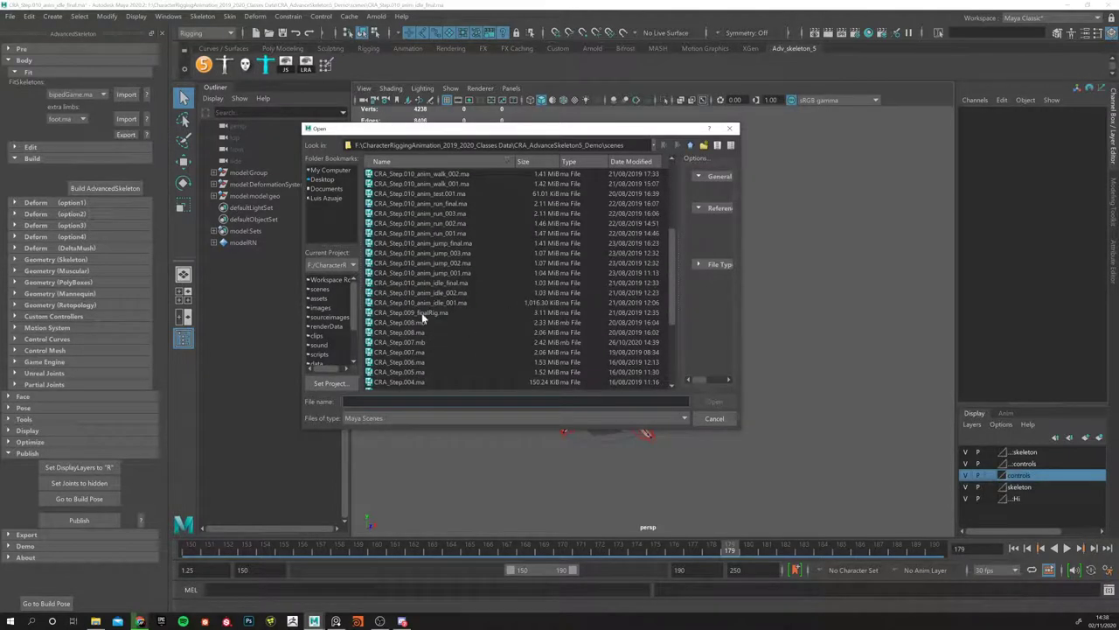
{"action": "left_click", "coordinate": [422, 313]}
{"action": "left_click", "coordinate": [714, 402]}
{"action": "left_click", "coordinate": [543, 335]}
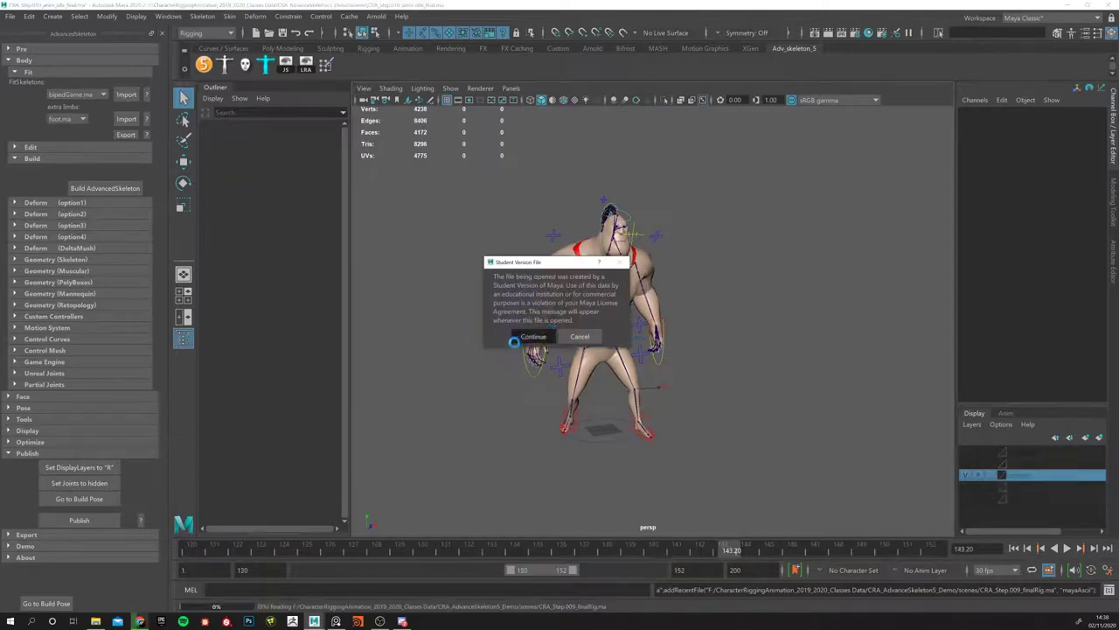
{"action": "left_click", "coordinate": [523, 337]}
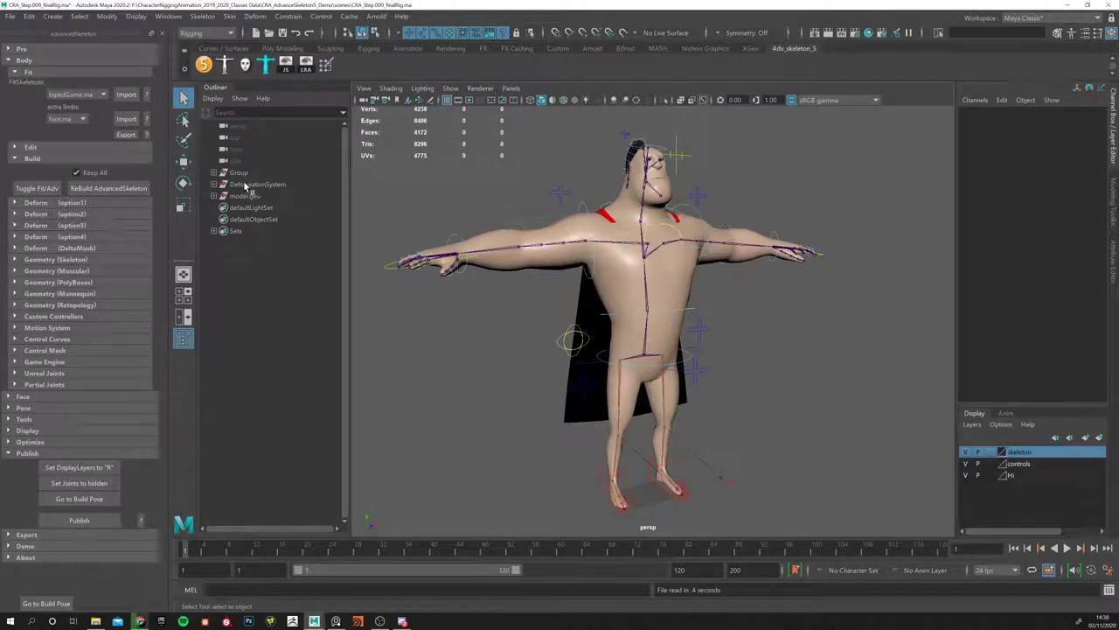
Step: Select the character's skin mesh, expand model:geo to list its meshes, and examine the DeformationSystem and model:geo groups
{"action": "left_click", "coordinate": [9, 17]}
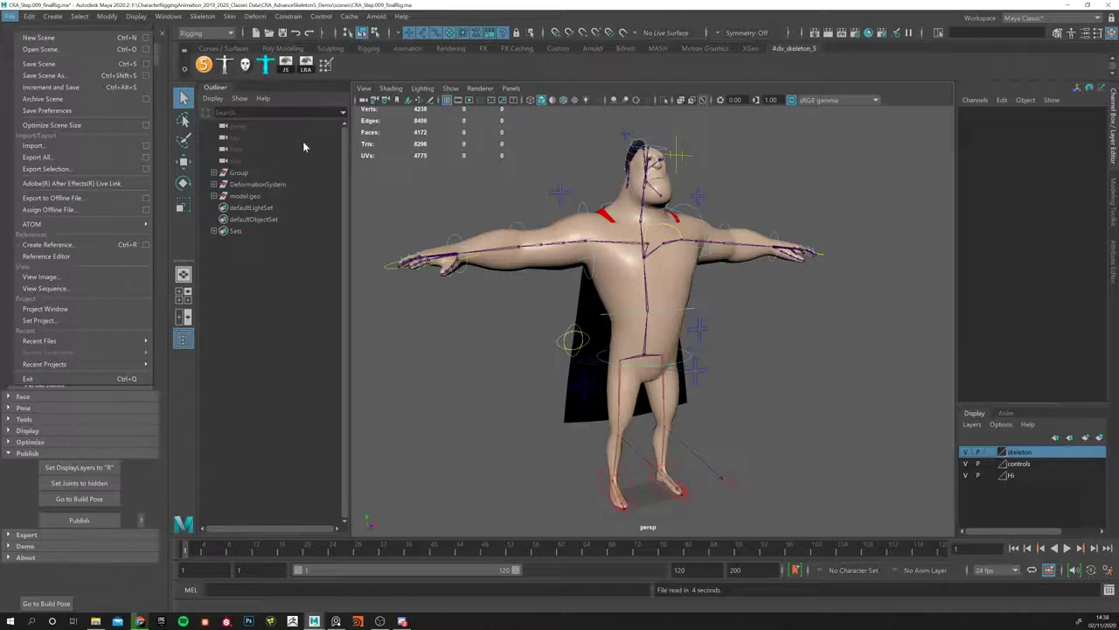
{"action": "left_click", "coordinate": [579, 234]}
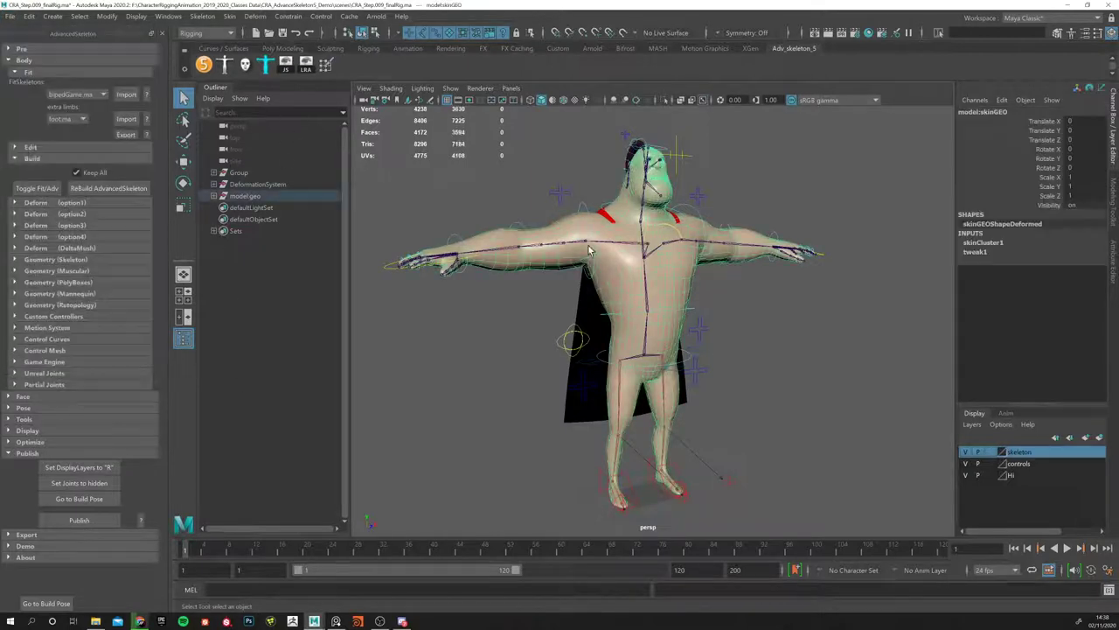
{"action": "left_click", "coordinate": [240, 198]}
{"action": "left_click", "coordinate": [214, 196]}
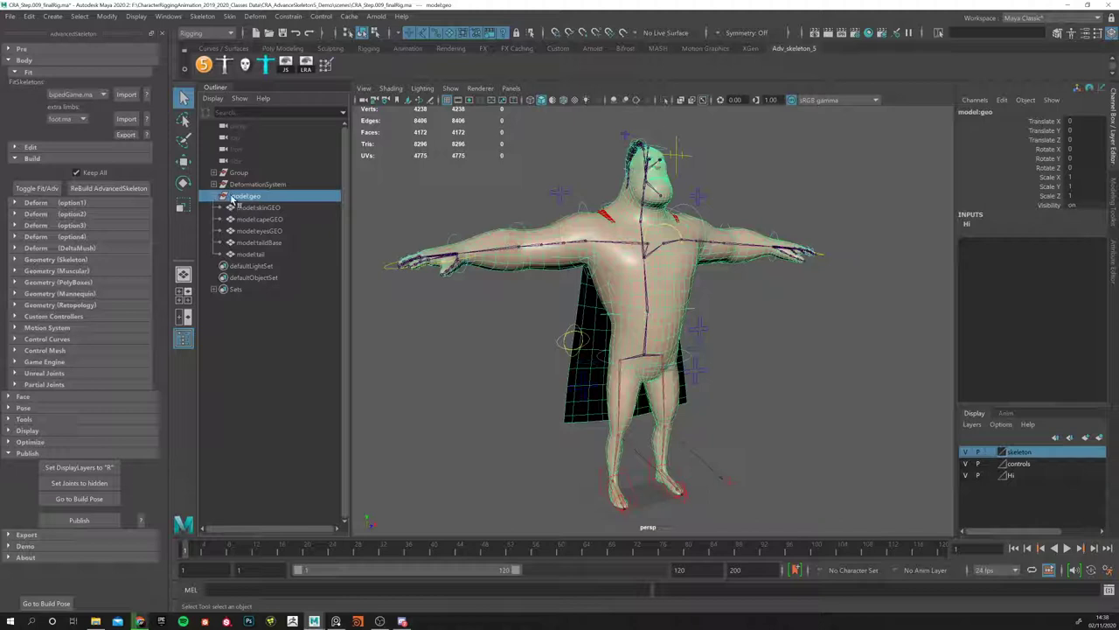
{"action": "left_click", "coordinate": [244, 185]}
{"action": "left_click", "coordinate": [244, 198]}
{"action": "left_click", "coordinate": [29, 16]}
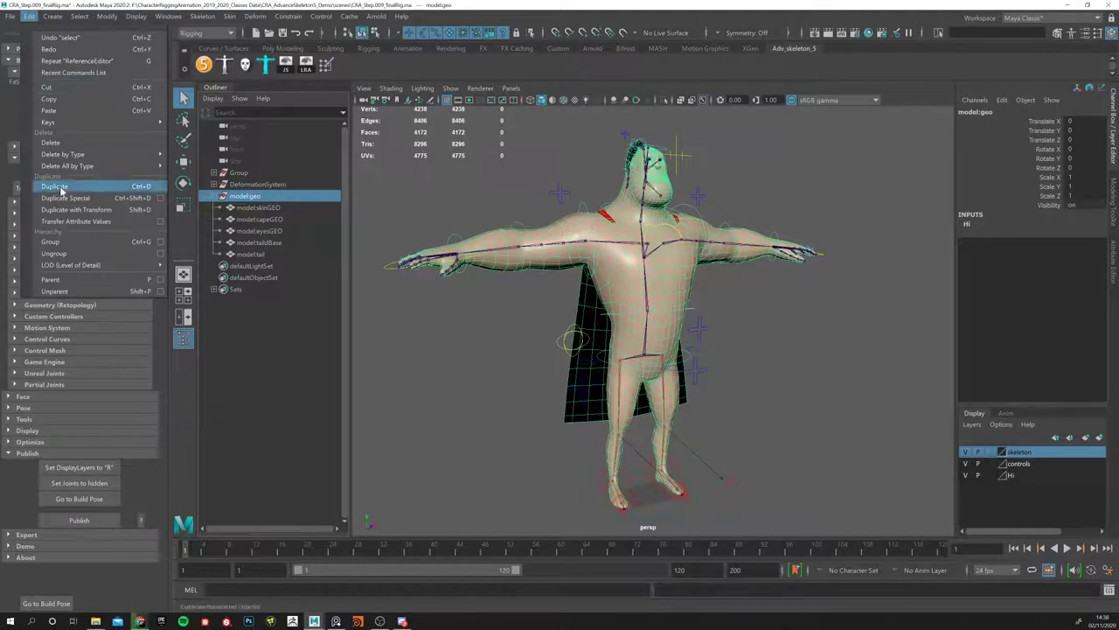
{"action": "mouse_move", "coordinate": [65, 17]}
{"action": "mouse_move", "coordinate": [107, 17]}
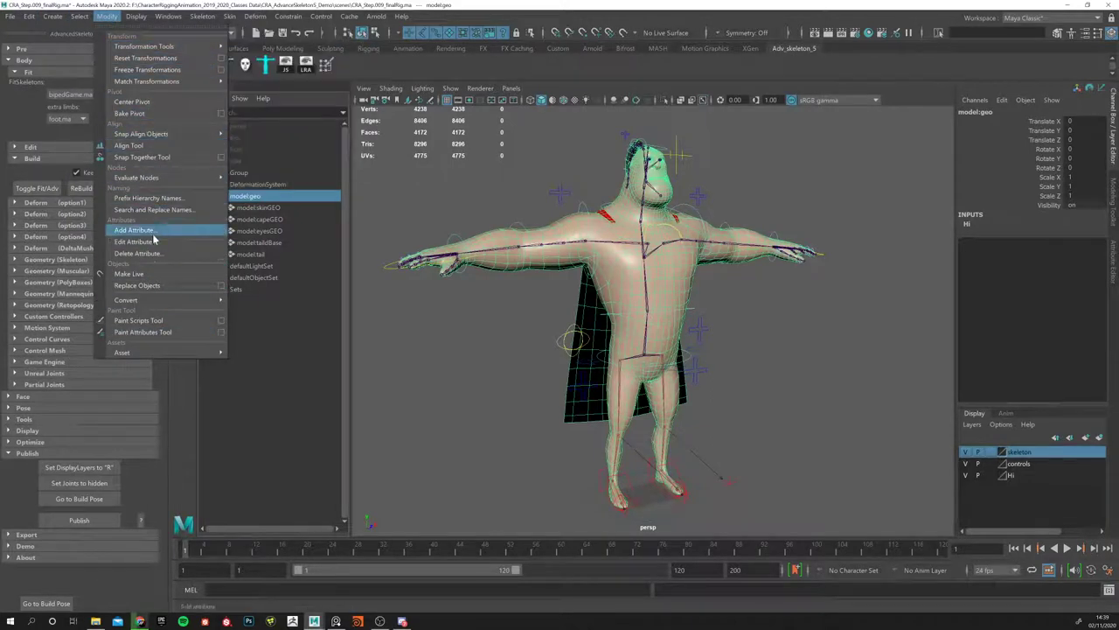
{"action": "mouse_move", "coordinate": [137, 302]}
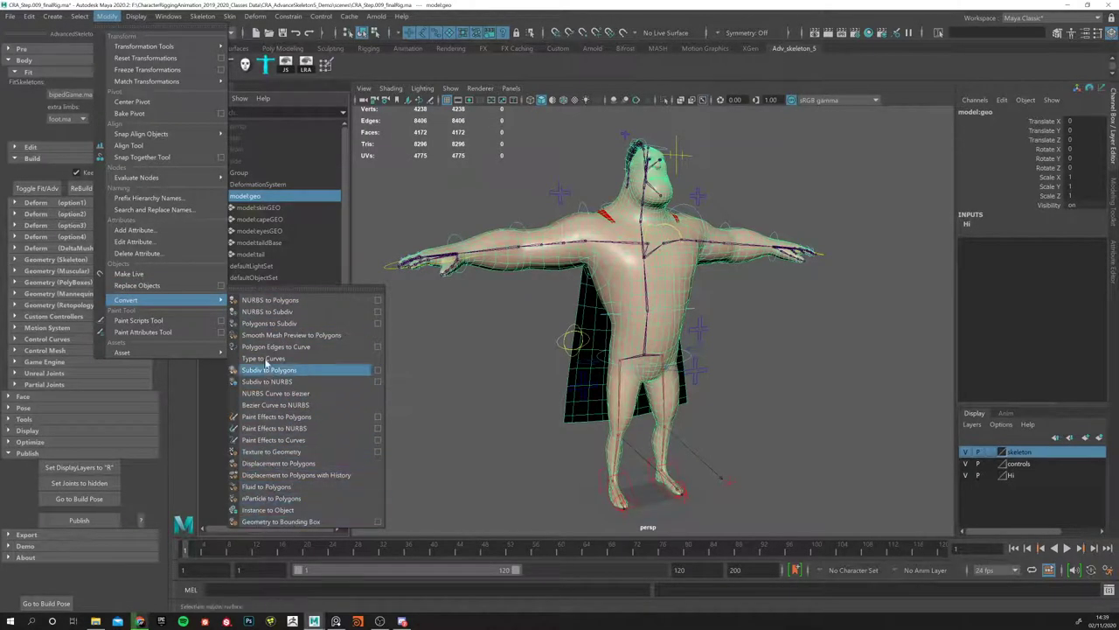
{"action": "left_click", "coordinate": [12, 19]}
{"action": "left_click", "coordinate": [11, 17]}
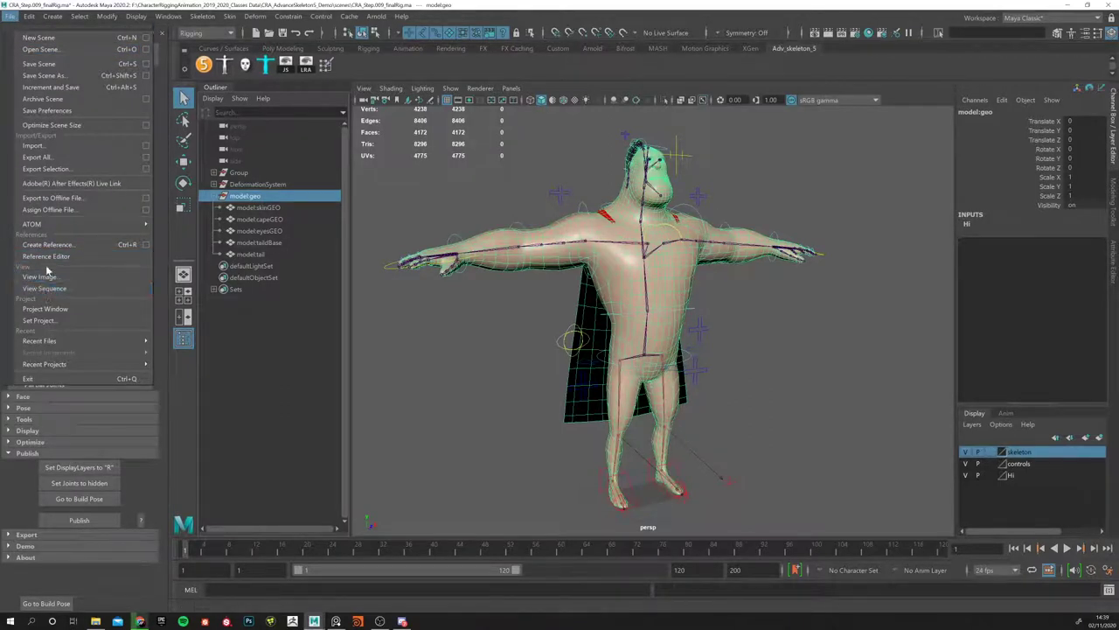
{"action": "left_click", "coordinate": [379, 325]}
{"action": "left_click", "coordinate": [379, 325]}
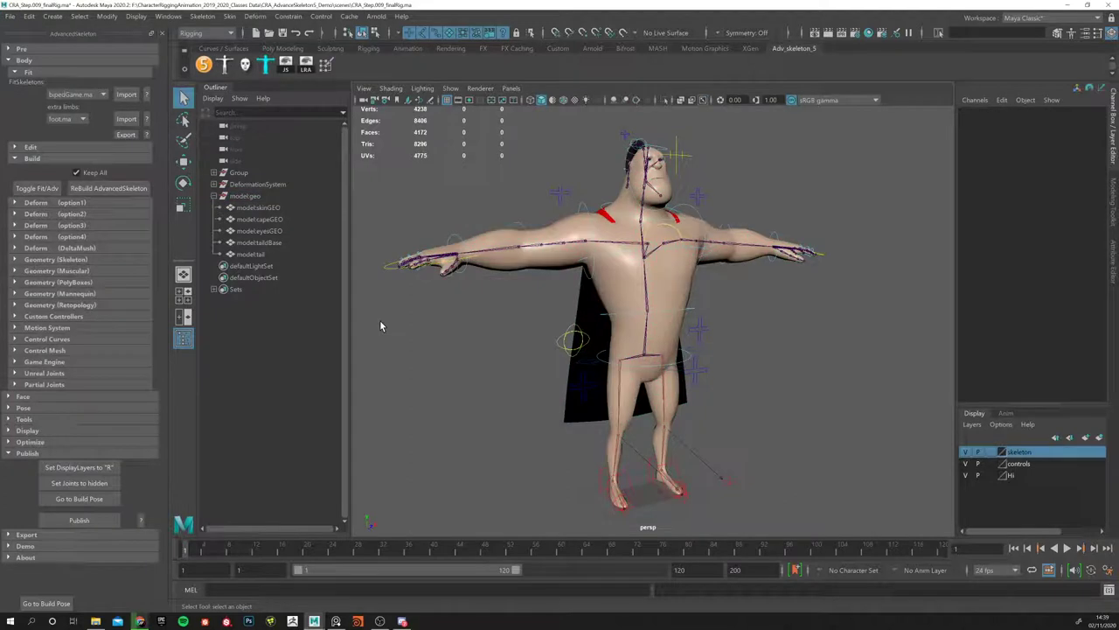
Step: Collapse model:geo and select it to view the final rig's geometry, and select DeformationSystem to view its joints
{"action": "left_click", "coordinate": [213, 197]}
{"action": "left_click", "coordinate": [238, 201]}
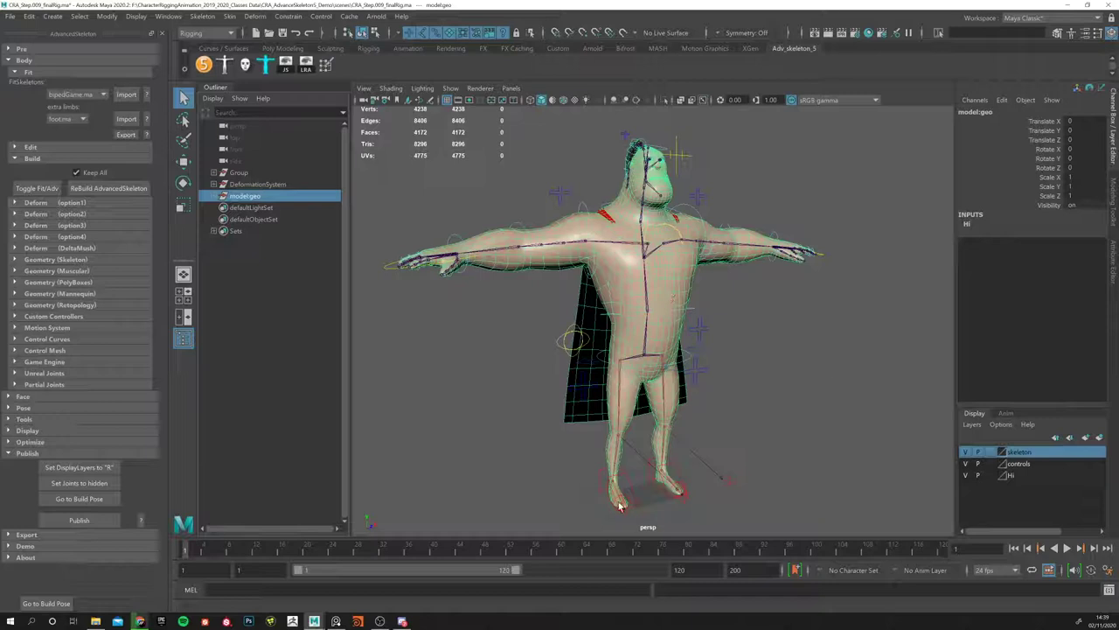
{"action": "left_click", "coordinate": [456, 349]}
{"action": "left_click", "coordinate": [271, 183]}
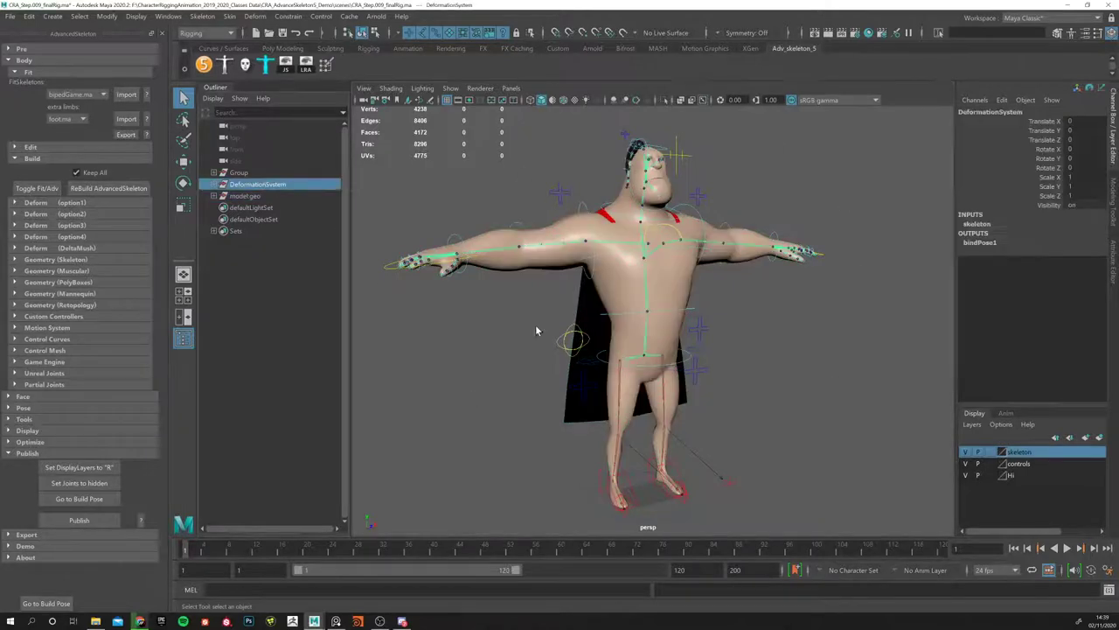
Step: Select the rig's Group node to view its controls, clear the selection, and select the character's skin mesh
{"action": "left_click", "coordinate": [235, 174]}
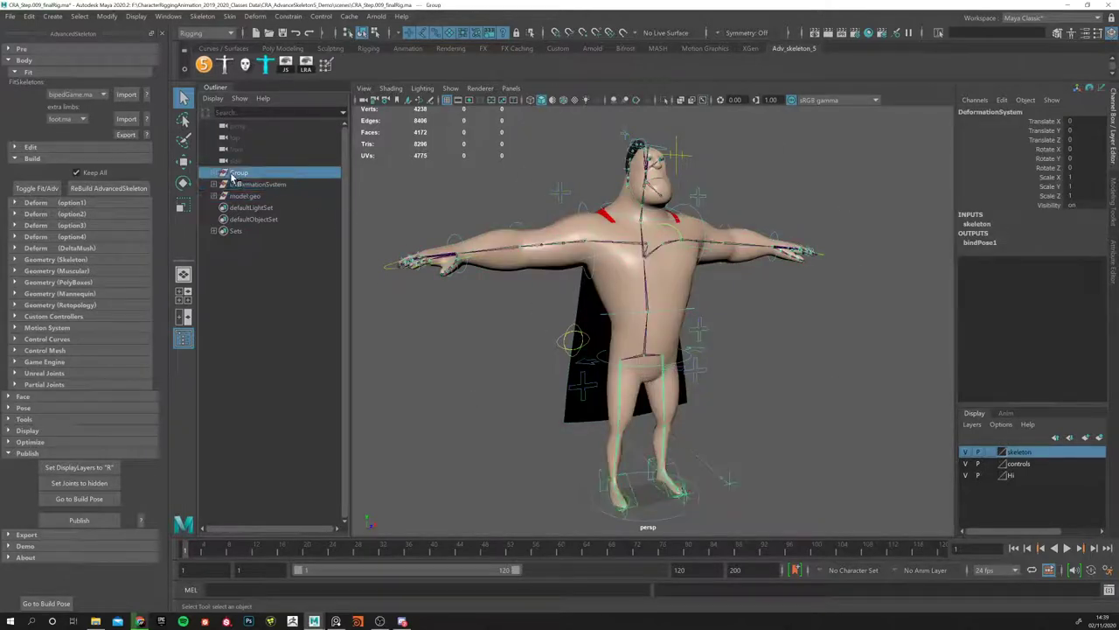
{"action": "left_click", "coordinate": [471, 414]}
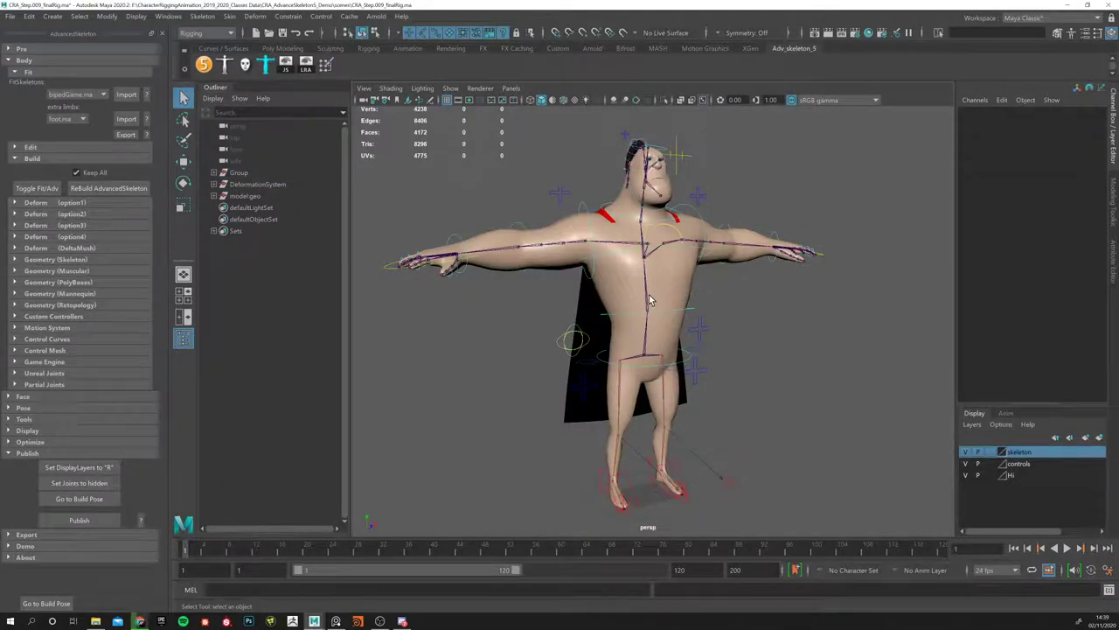
{"action": "left_click", "coordinate": [600, 295]}
{"action": "left_click", "coordinate": [472, 338]}
{"action": "left_click", "coordinate": [501, 238]}
{"action": "left_click", "coordinate": [504, 331]}
{"action": "left_click", "coordinate": [619, 296]}
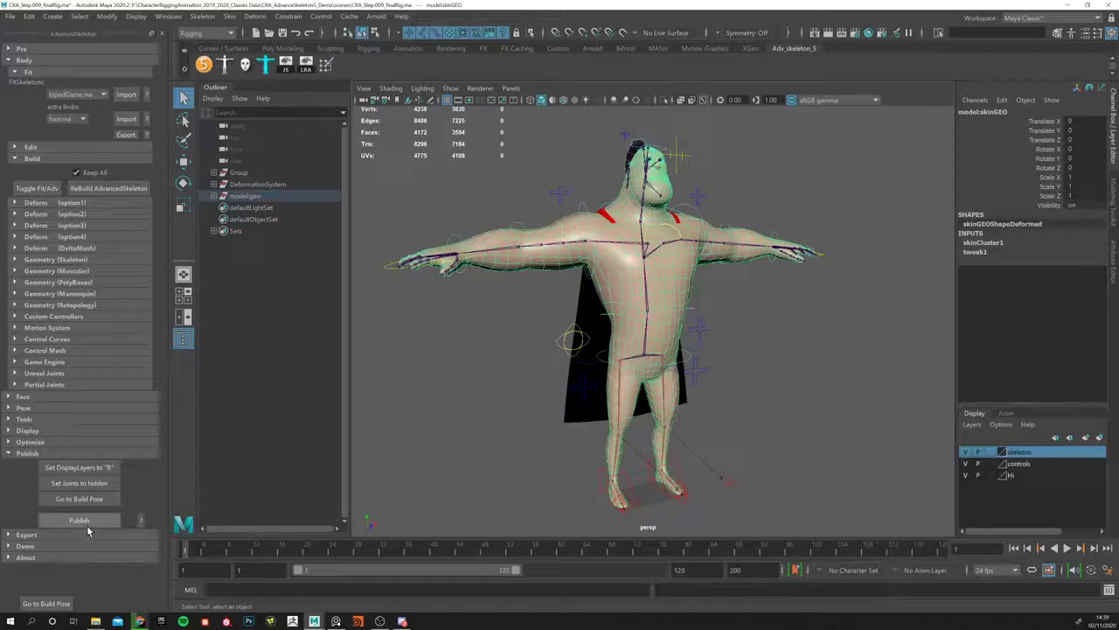
Step: Select DeformationSystem and model:geo in turn to compare joints with geometry, and clear the selection
{"action": "left_click", "coordinate": [246, 185]}
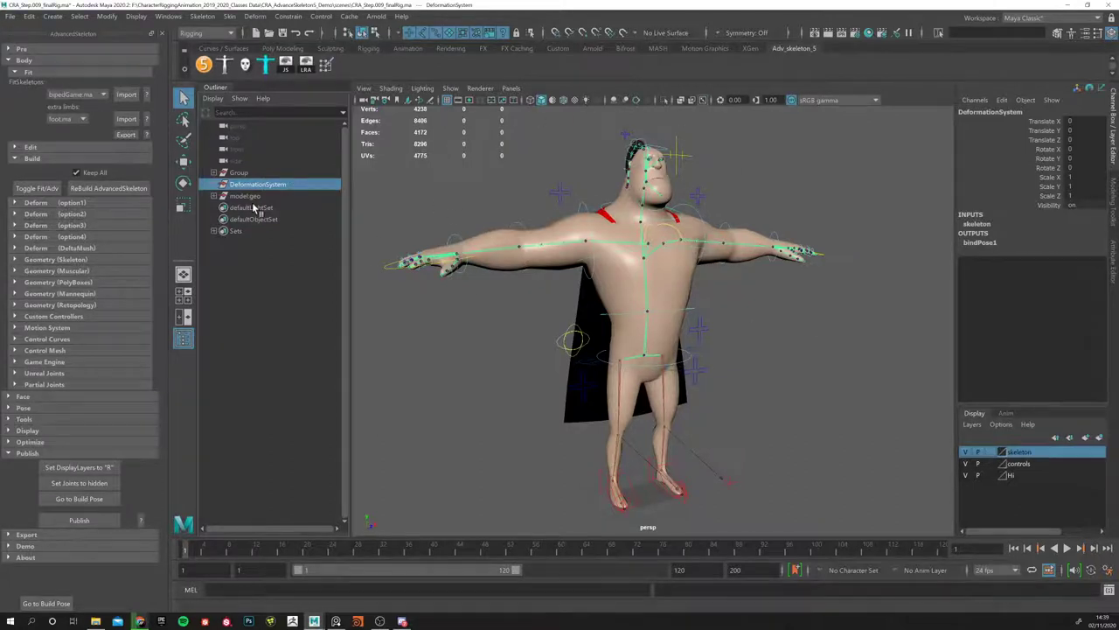
{"action": "left_click", "coordinate": [245, 196]}
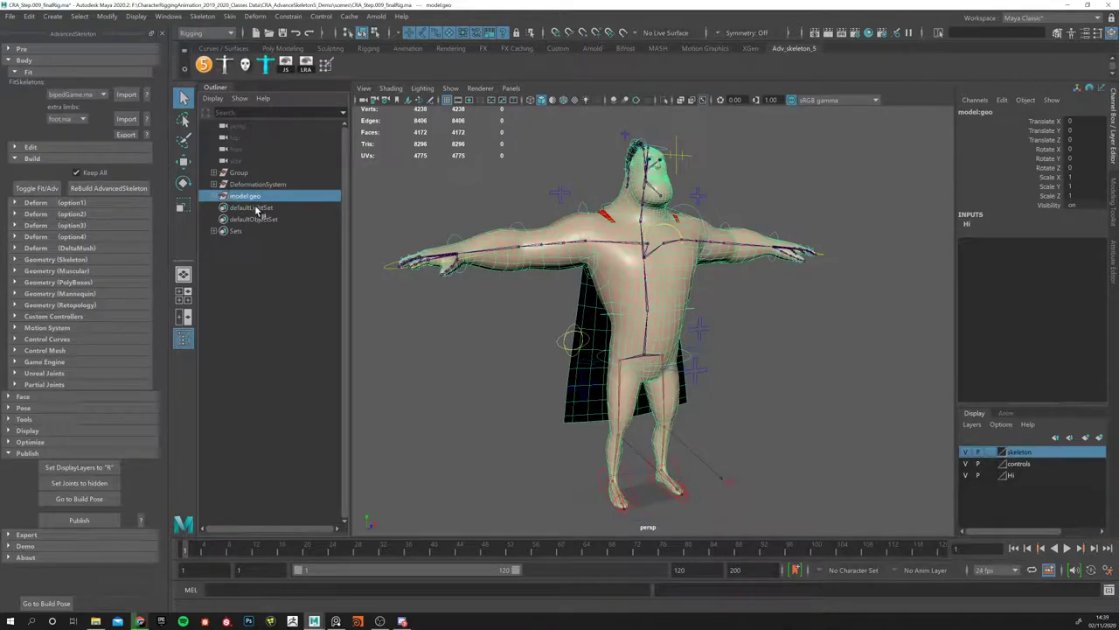
{"action": "left_click", "coordinate": [599, 183]}
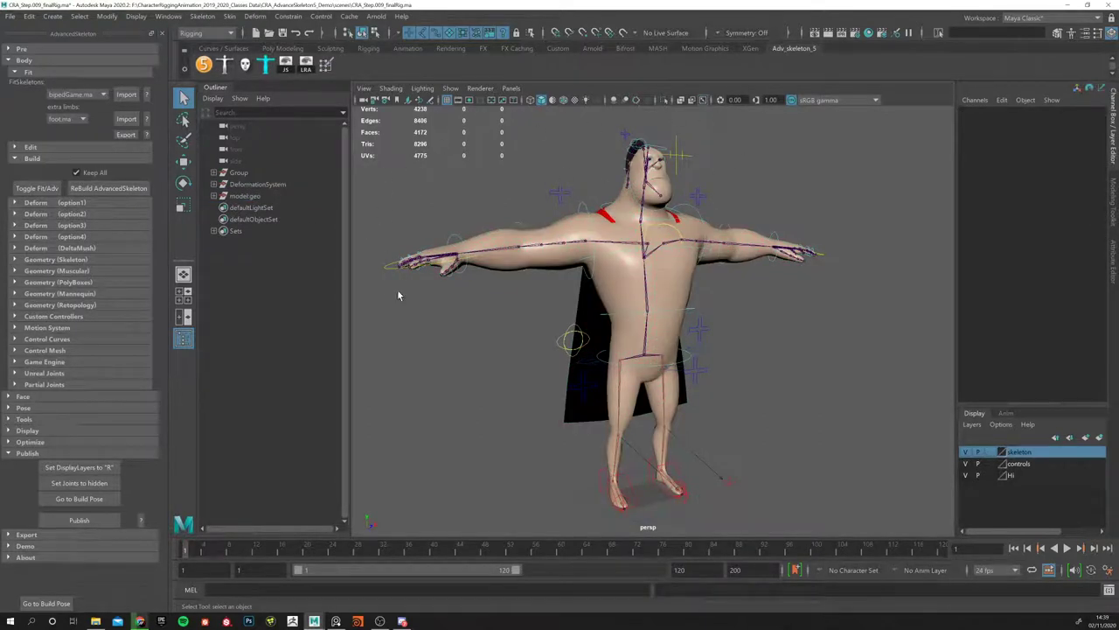
Step: Display wireframe over the shaded model and try rotating the FKSpine1_M control, undoing the rotation
{"action": "left_click_drag", "start_coordinate": [609, 406], "coordinate": [569, 393], "text": "alt"}
{"action": "right_click_drag", "start_coordinate": [568, 394], "coordinate": [748, 383], "text": "alt"}
{"action": "left_click", "coordinate": [744, 318]}
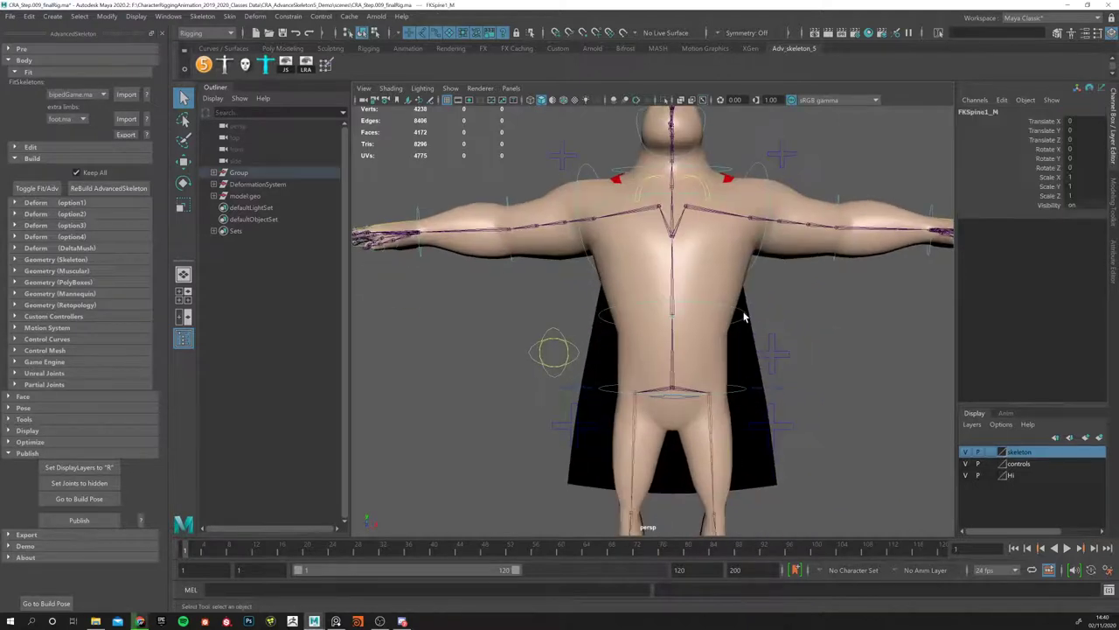
{"action": "key", "text": "e"}
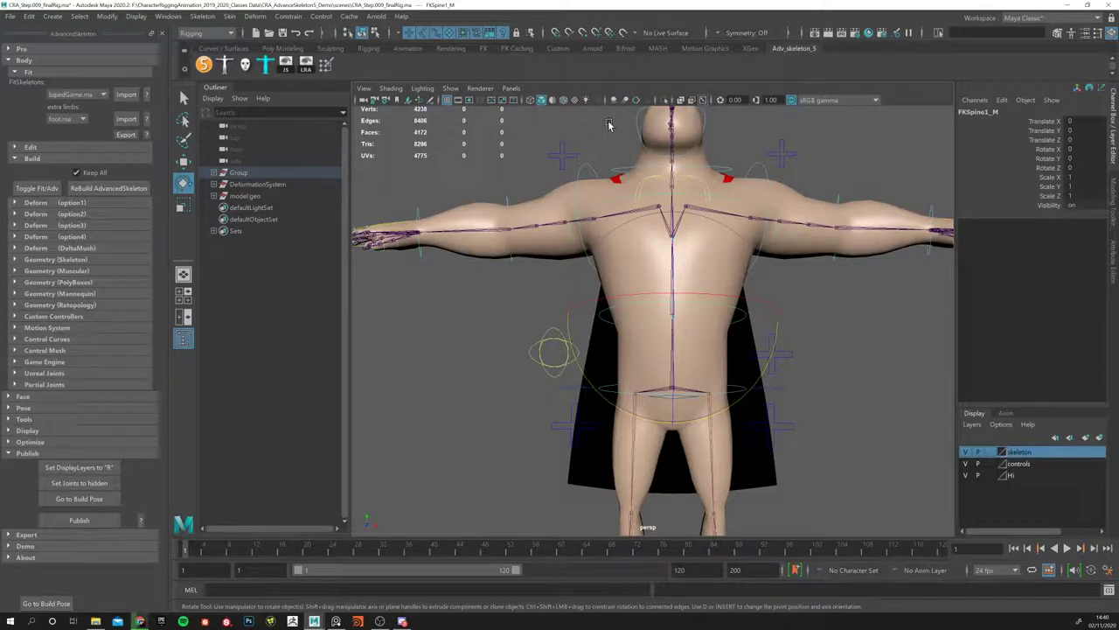
{"action": "left_click", "coordinate": [563, 100]}
{"action": "mouse_move", "coordinate": [647, 262]}
{"action": "left_mouse_down", "text": "alt"}
{"action": "mouse_move", "coordinate": [704, 319]}
{"action": "mouse_move", "coordinate": [682, 297]}
{"action": "mouse_move", "coordinate": [715, 292]}
{"action": "mouse_move", "coordinate": [653, 286]}
{"action": "mouse_move", "coordinate": [771, 289]}
{"action": "mouse_move", "coordinate": [799, 306]}
{"action": "mouse_move", "coordinate": [728, 224]}
{"action": "left_mouse_up", "text": "alt"}
{"action": "mouse_move", "coordinate": [702, 336]}
{"action": "left_mouse_down", "text": "alt"}
{"action": "mouse_move", "coordinate": [742, 333]}
{"action": "mouse_move", "coordinate": [699, 336]}
{"action": "left_mouse_up", "text": "alt"}
{"action": "key", "text": "ctrl+z"}
{"action": "key", "text": "ctrl+z"}
{"action": "right_click_drag", "start_coordinate": [699, 336], "coordinate": [865, 297], "text": "alt"}
{"action": "middle_click_drag", "start_coordinate": [865, 296], "coordinate": [672, 284], "text": "alt"}
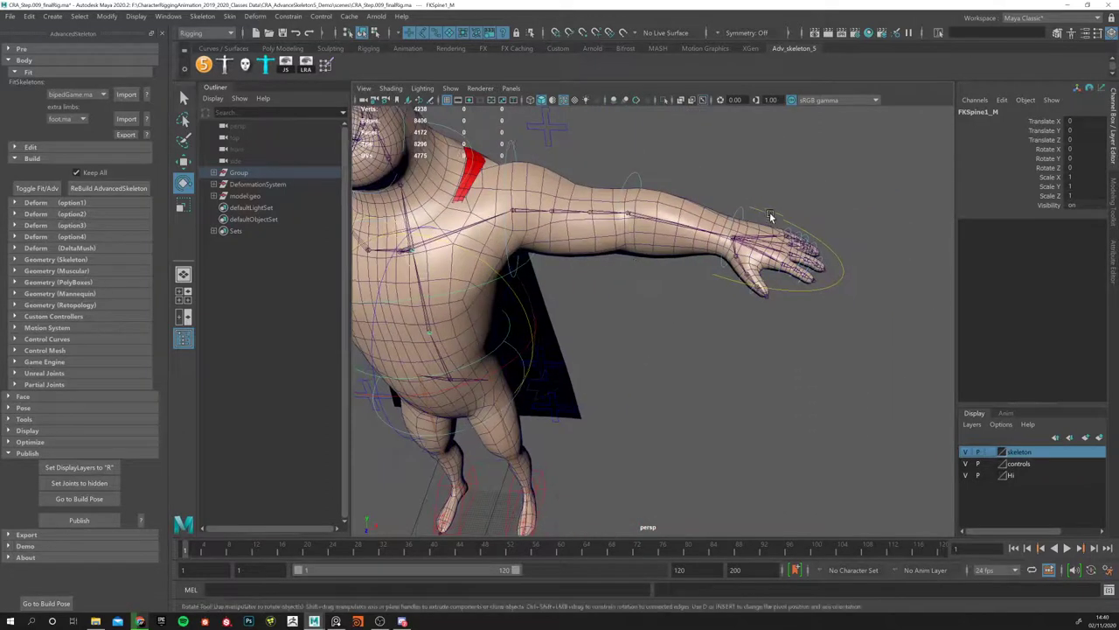
{"action": "key", "text": "ctrl+z"}
{"action": "key", "text": "ctrl+z"}
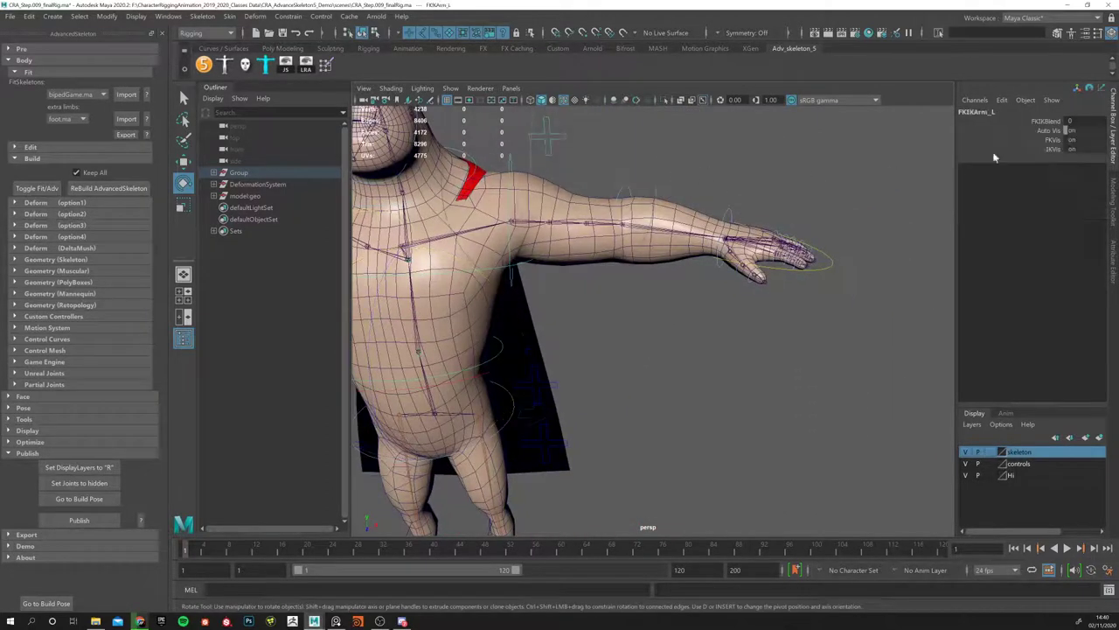
Step: Set FKIKBlend on FKIKArm_L to 10 and move the left hand's IK control inward and forward to bend the elbow
{"action": "left_click", "coordinate": [1069, 122]}
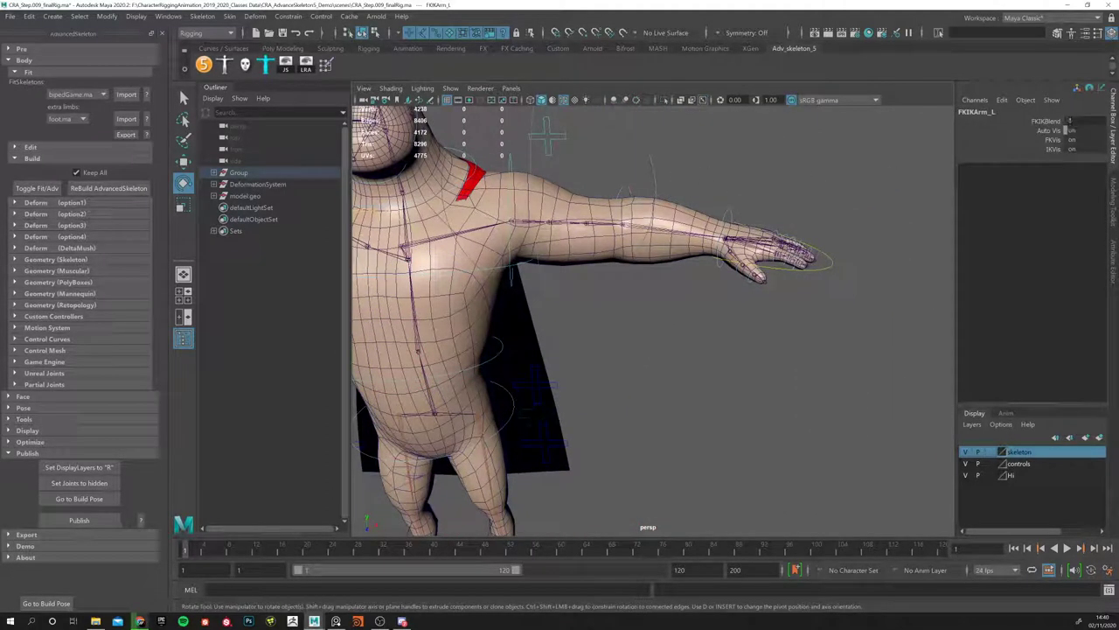
{"action": "left_click", "coordinate": [726, 224]}
{"action": "left_click", "coordinate": [729, 221]}
{"action": "key", "text": "w"}
{"action": "left_click_drag", "start_coordinate": [752, 244], "coordinate": [566, 287], "text": "alt"}
{"action": "scroll", "coordinate": [468, 285], "scroll_direction": "down", "scroll_amount": 2}
{"action": "left_click_drag", "start_coordinate": [468, 286], "coordinate": [696, 245], "text": "alt"}
{"action": "scroll", "coordinate": [619, 308], "scroll_direction": "down", "scroll_amount": 4}
{"action": "left_click_drag", "start_coordinate": [619, 309], "coordinate": [472, 302], "text": "alt"}
{"action": "left_click", "coordinate": [430, 339]}
{"action": "left_click_drag", "start_coordinate": [431, 339], "coordinate": [480, 350], "text": "alt"}
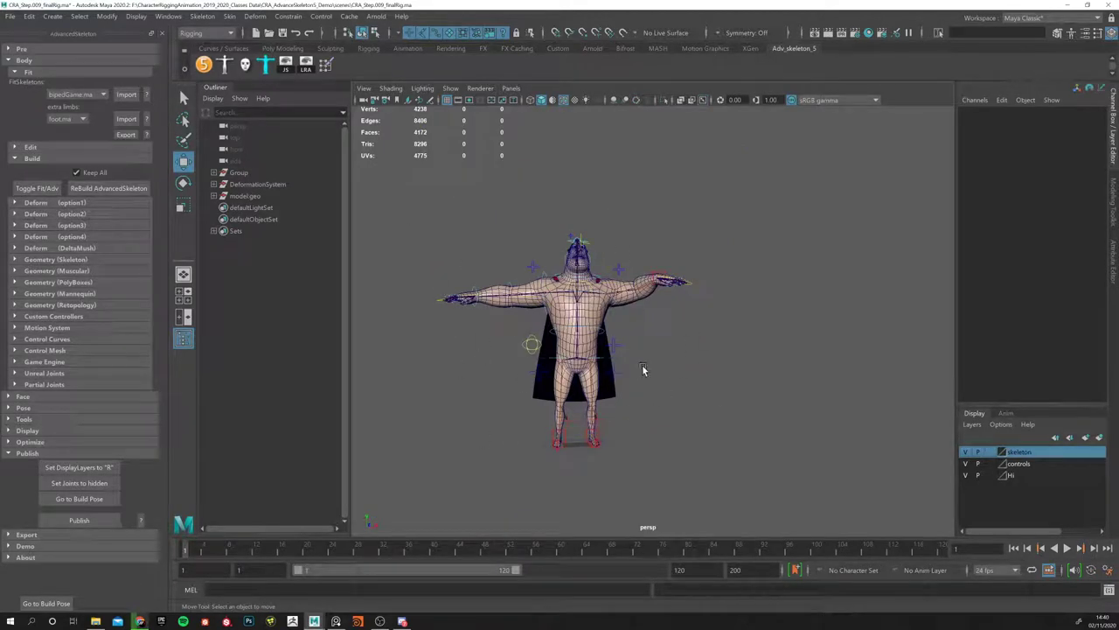
Step: Open the AdvancedSkeleton biped selector and enlarge its window beside the character
{"action": "left_click_drag", "start_coordinate": [566, 415], "coordinate": [647, 302], "text": "alt"}
{"action": "left_click_drag", "start_coordinate": [616, 347], "coordinate": [664, 381], "text": "alt"}
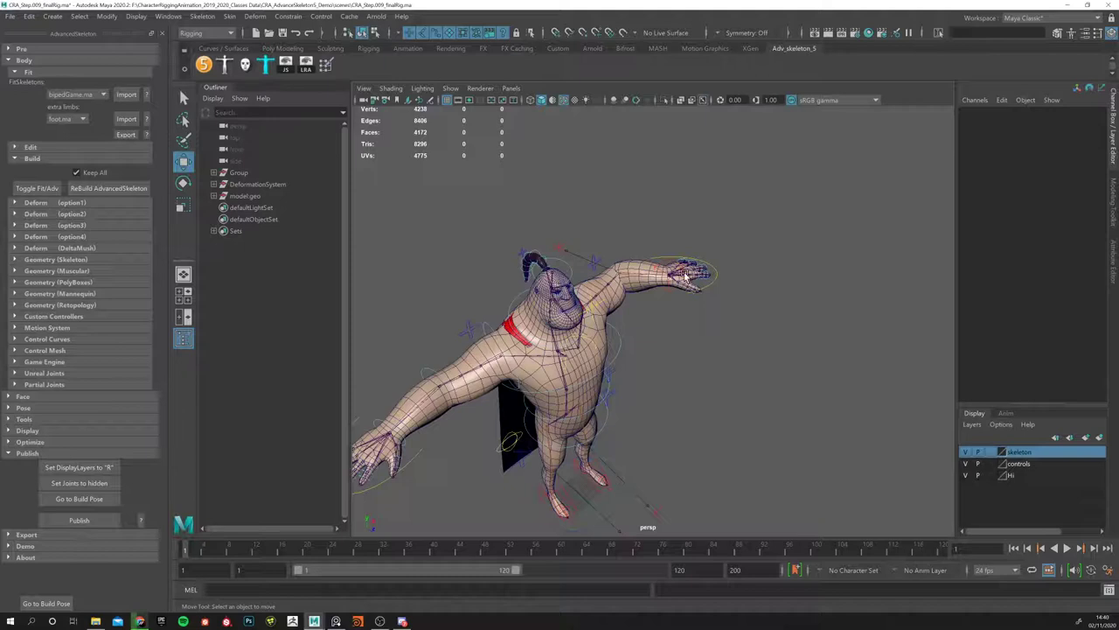
{"action": "left_click_drag", "start_coordinate": [644, 414], "coordinate": [616, 383], "text": "alt"}
{"action": "right_click_drag", "start_coordinate": [616, 383], "coordinate": [558, 381], "text": "alt"}
{"action": "middle_click_drag", "start_coordinate": [557, 380], "coordinate": [607, 385], "text": "alt"}
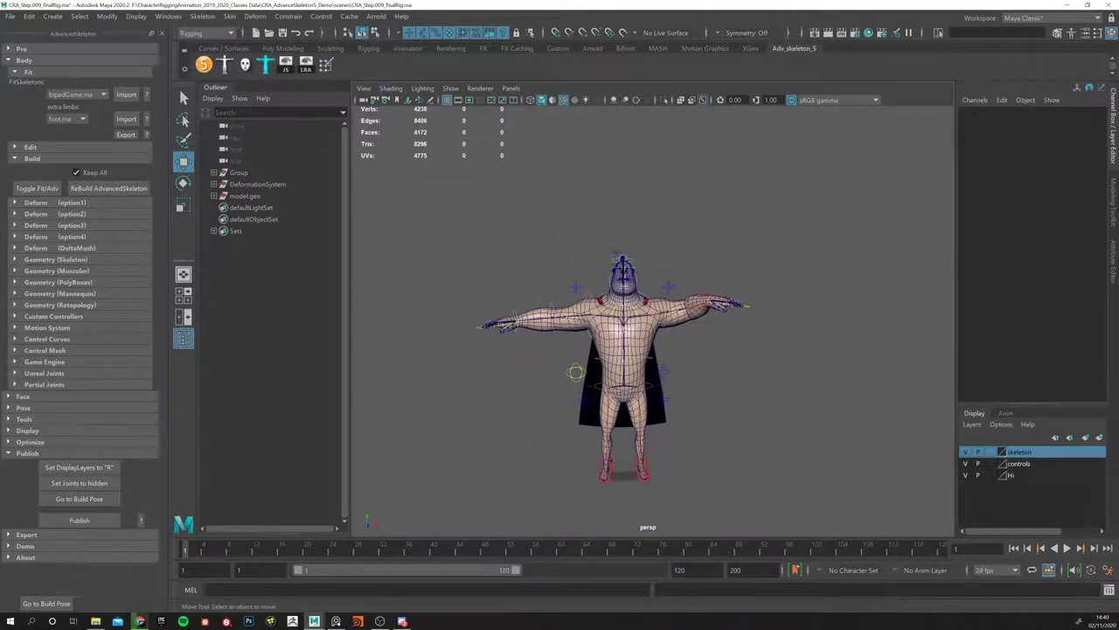
{"action": "left_click", "coordinate": [226, 66]}
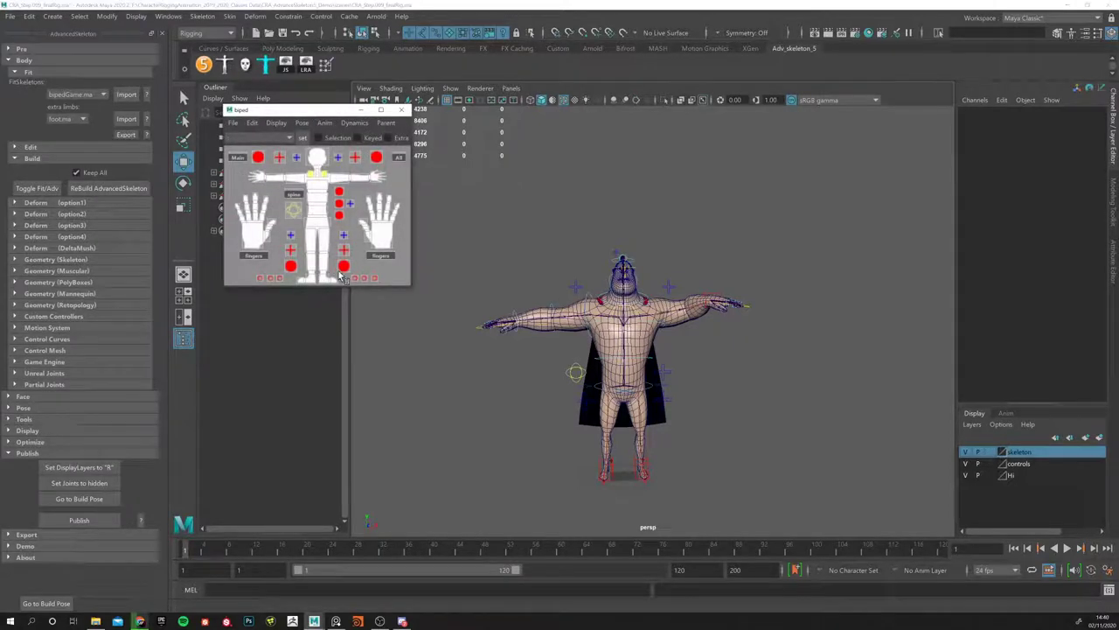
{"action": "left_click_drag", "start_coordinate": [409, 287], "coordinate": [405, 321]}
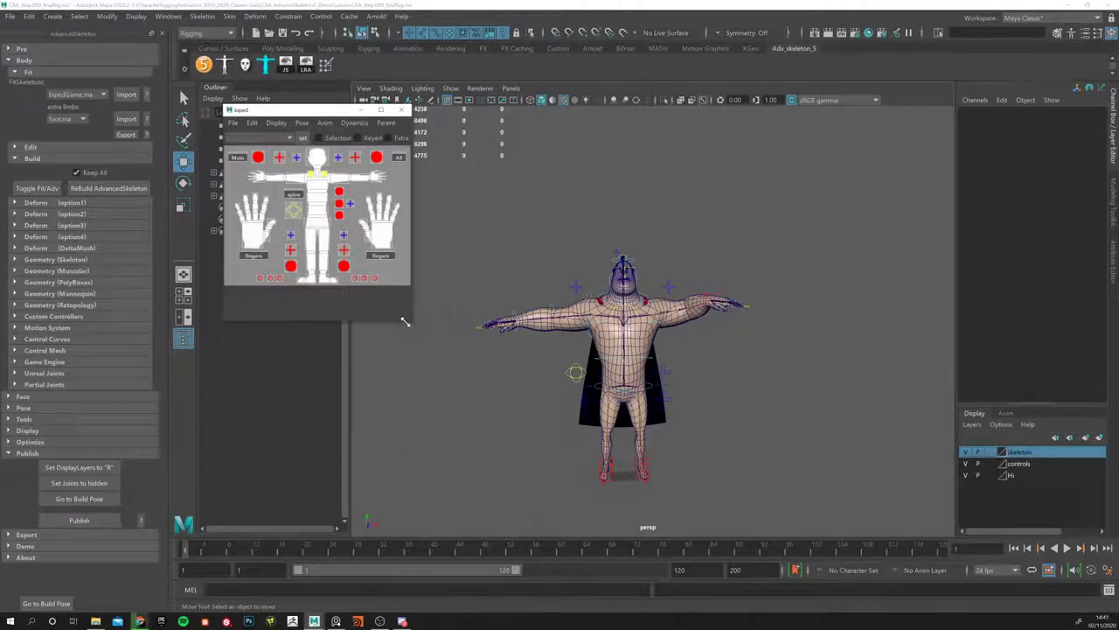
Step: Use the biped selector to select the right arm's FK/IK switch, all controls, the left FK wrist, and the right FK wrist
{"action": "left_click_drag", "start_coordinate": [490, 312], "coordinate": [446, 278], "text": "alt"}
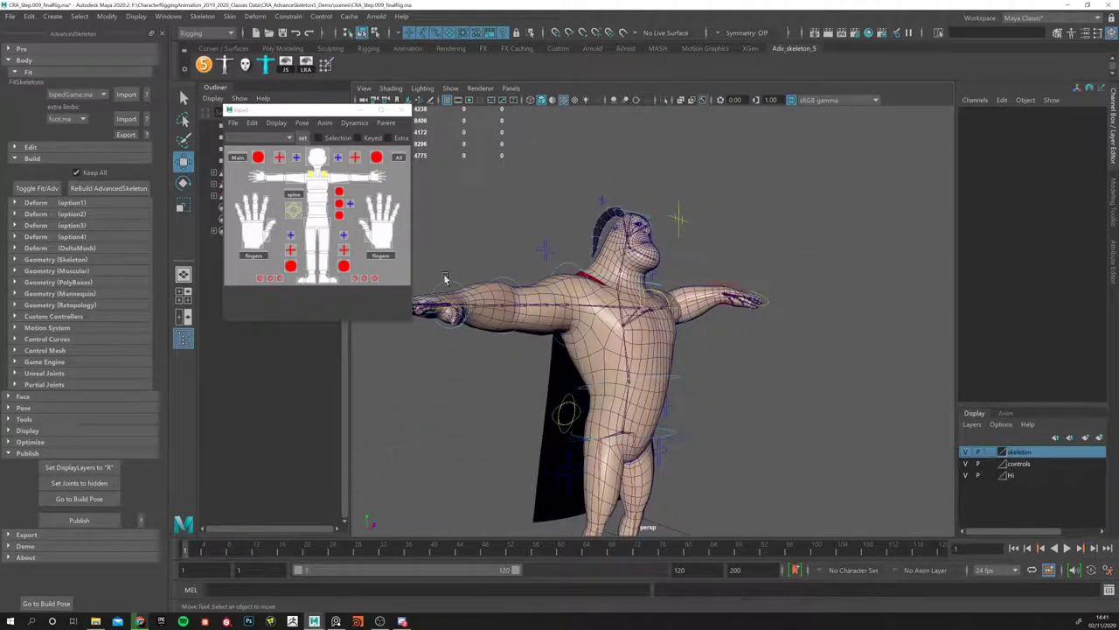
{"action": "left_click", "coordinate": [296, 158]}
{"action": "left_click_drag", "start_coordinate": [411, 224], "coordinate": [479, 222], "text": "alt"}
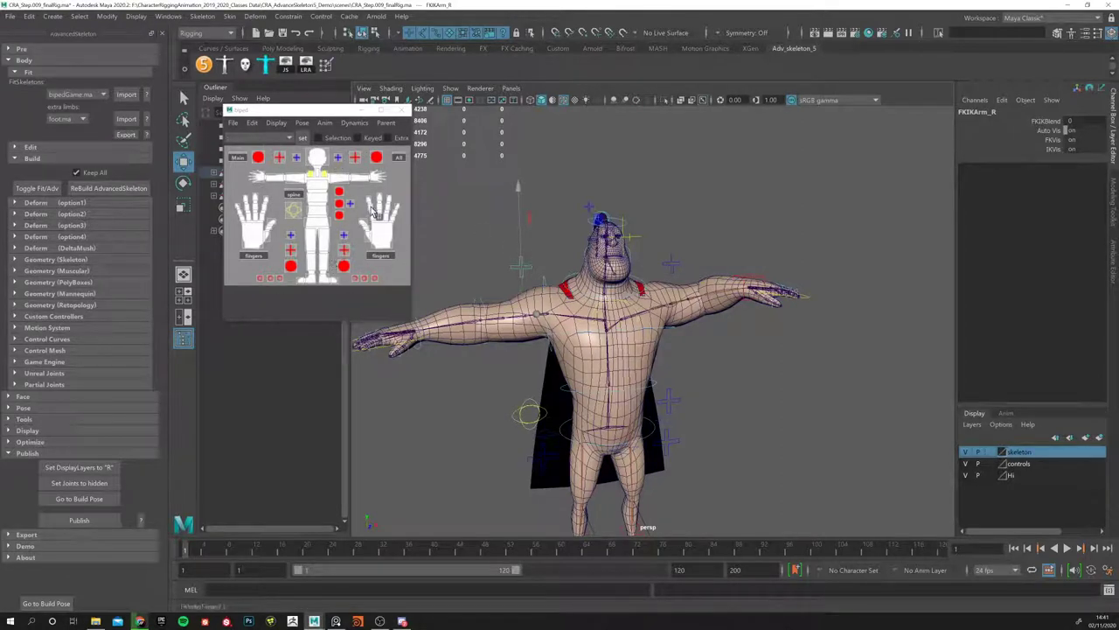
{"action": "left_click", "coordinate": [398, 157]}
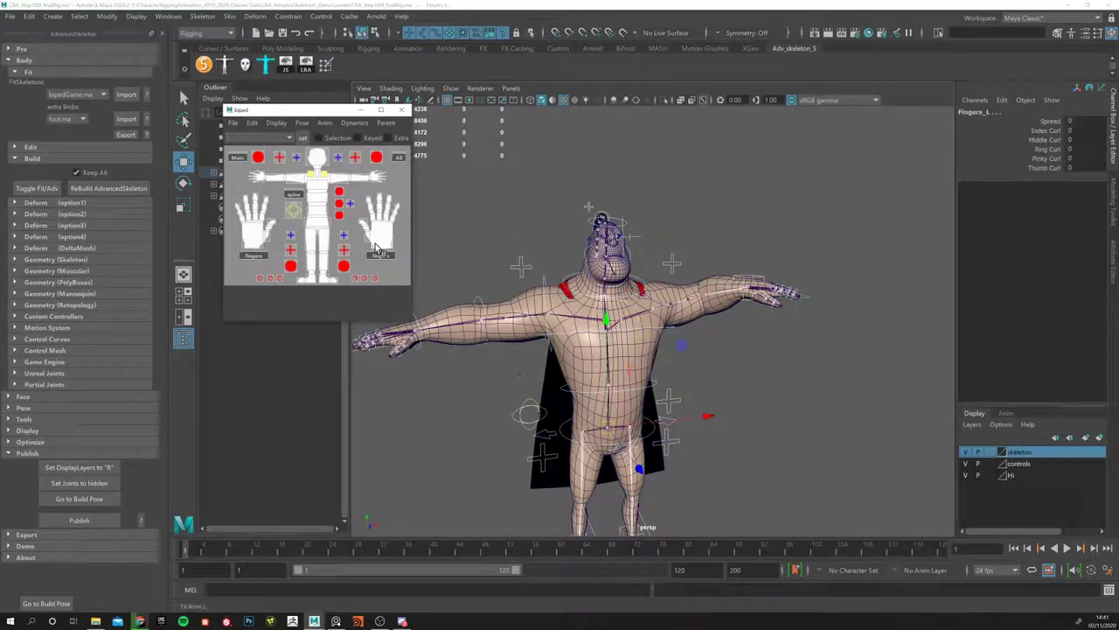
{"action": "left_click", "coordinate": [379, 240]}
{"action": "left_click_drag", "start_coordinate": [752, 197], "coordinate": [803, 271], "text": "alt"}
{"action": "scroll", "coordinate": [802, 255], "scroll_direction": "up", "scroll_amount": 3}
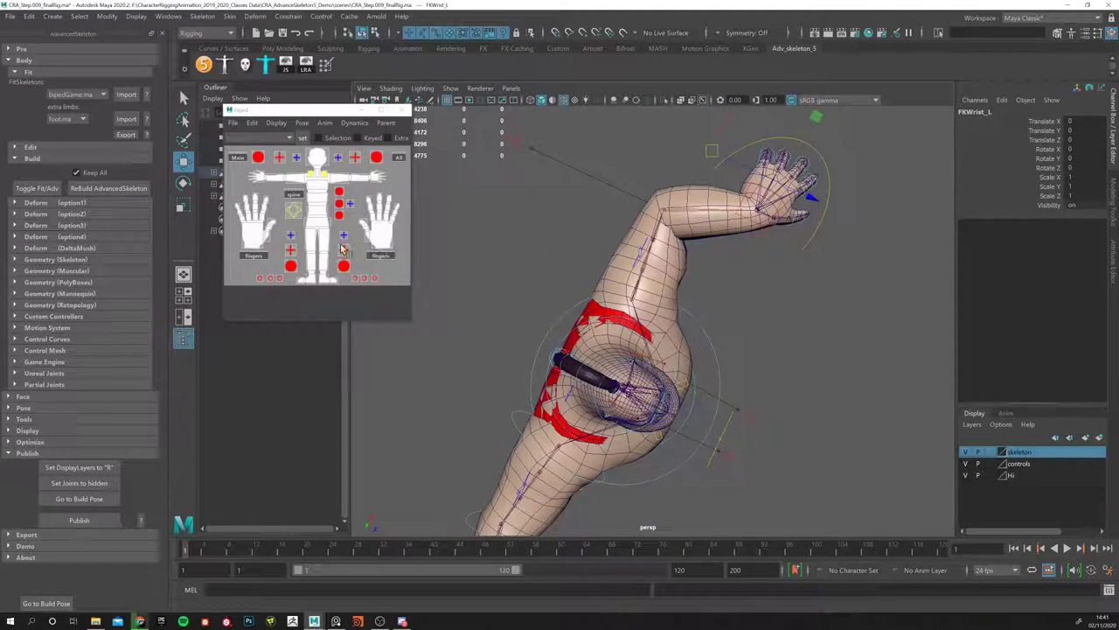
{"action": "left_click", "coordinate": [253, 237]}
{"action": "left_click_drag", "start_coordinate": [599, 322], "coordinate": [548, 278], "text": "alt"}
{"action": "middle_click_drag", "start_coordinate": [548, 278], "coordinate": [706, 311], "text": "alt"}
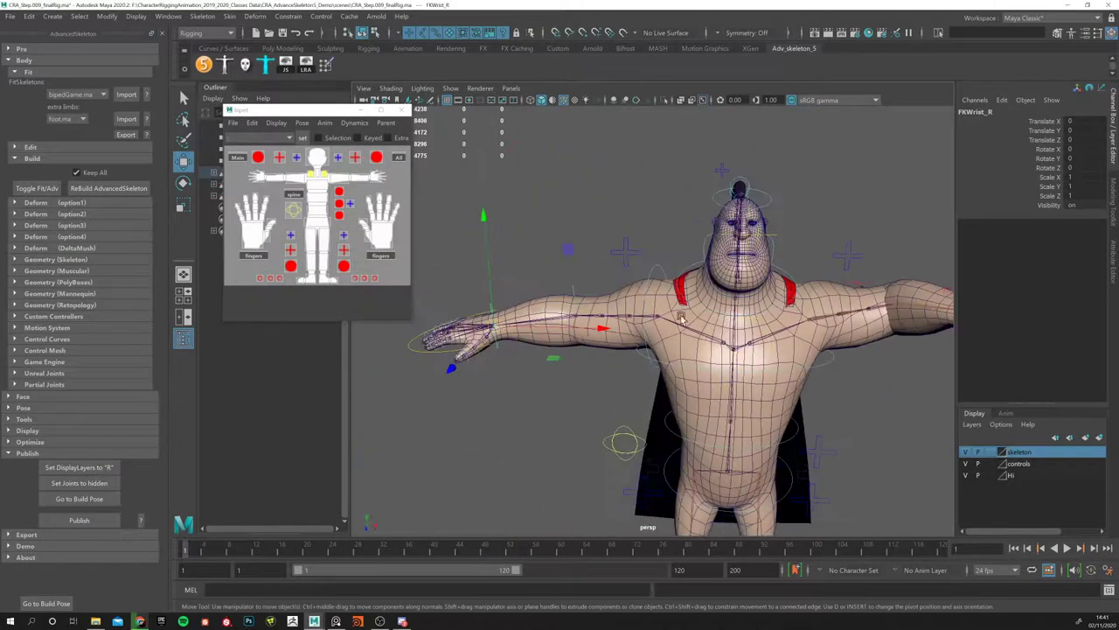
{"action": "left_click_drag", "start_coordinate": [671, 327], "coordinate": [794, 347], "text": "alt"}
Step: Select the left arm's IK control and its FKIKArm_L switch, and set FKIKBlend to 0
{"action": "left_click", "coordinate": [803, 310]}
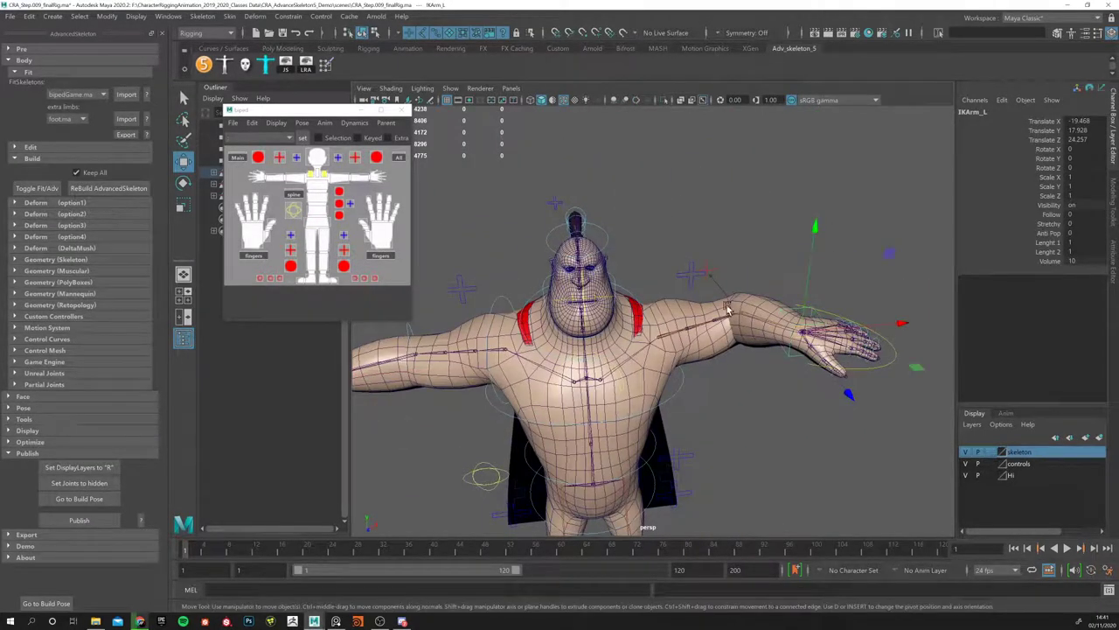
{"action": "left_click", "coordinate": [690, 269]}
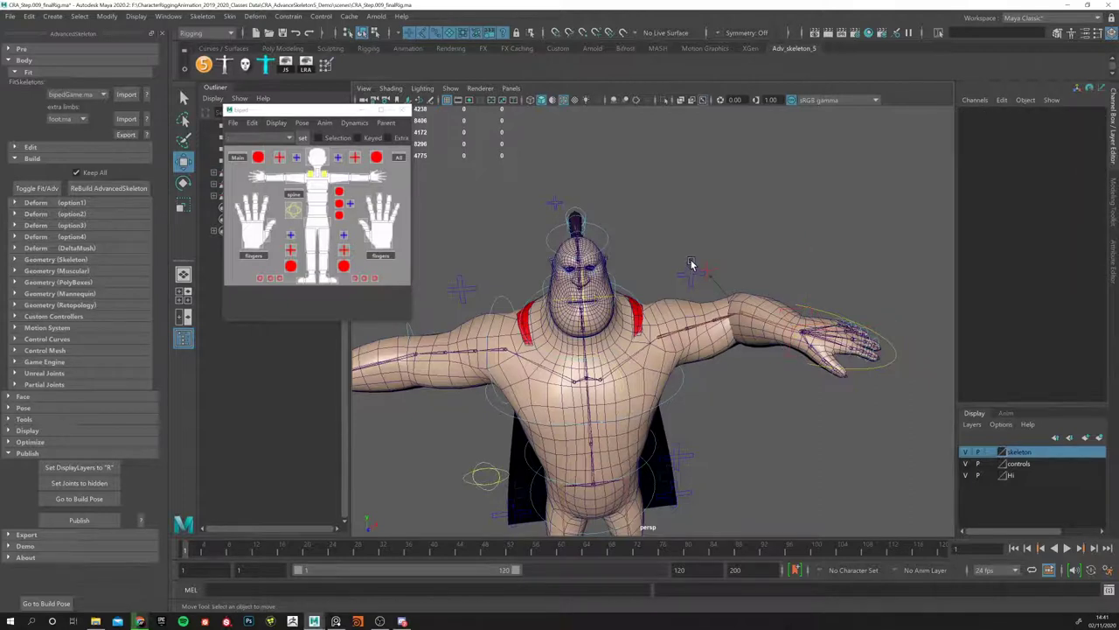
{"action": "left_click", "coordinate": [691, 264]}
{"action": "left_click", "coordinate": [1074, 121]}
{"action": "type", "text": "0"}
{"action": "key", "text": "Return"}
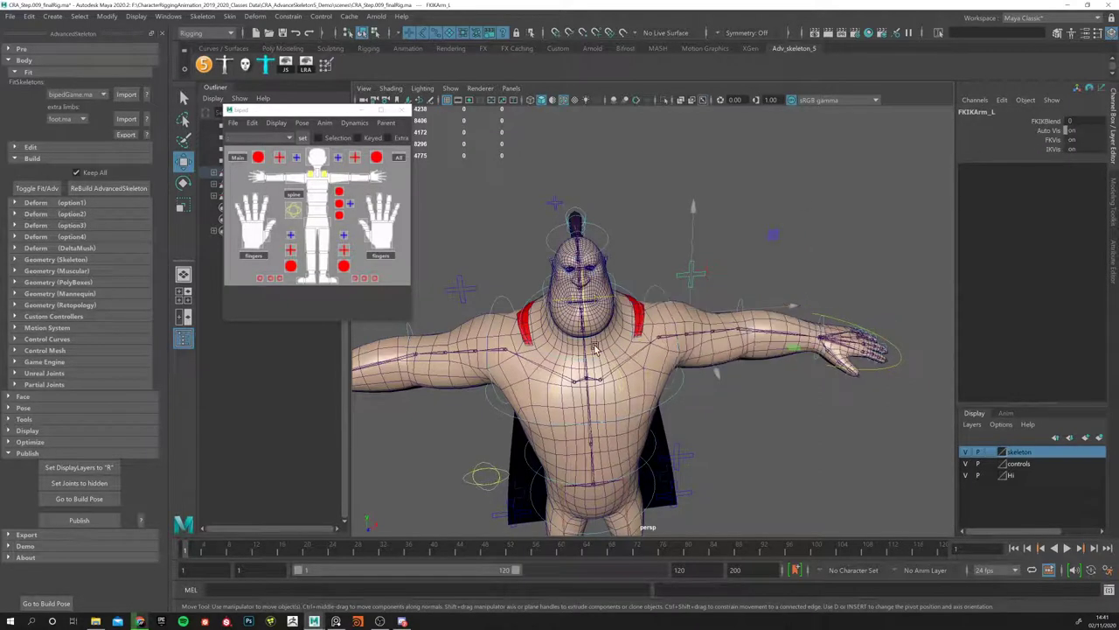
Step: Select all controls, isolate Fingers_L as the selection, and set Spread, Index, Middle and Ring Curl to 3, Pinky Curl to 4, Thumb Curl to 2
{"action": "left_click", "coordinate": [399, 158]}
{"action": "left_click_drag", "start_coordinate": [514, 218], "coordinate": [460, 212], "text": "alt"}
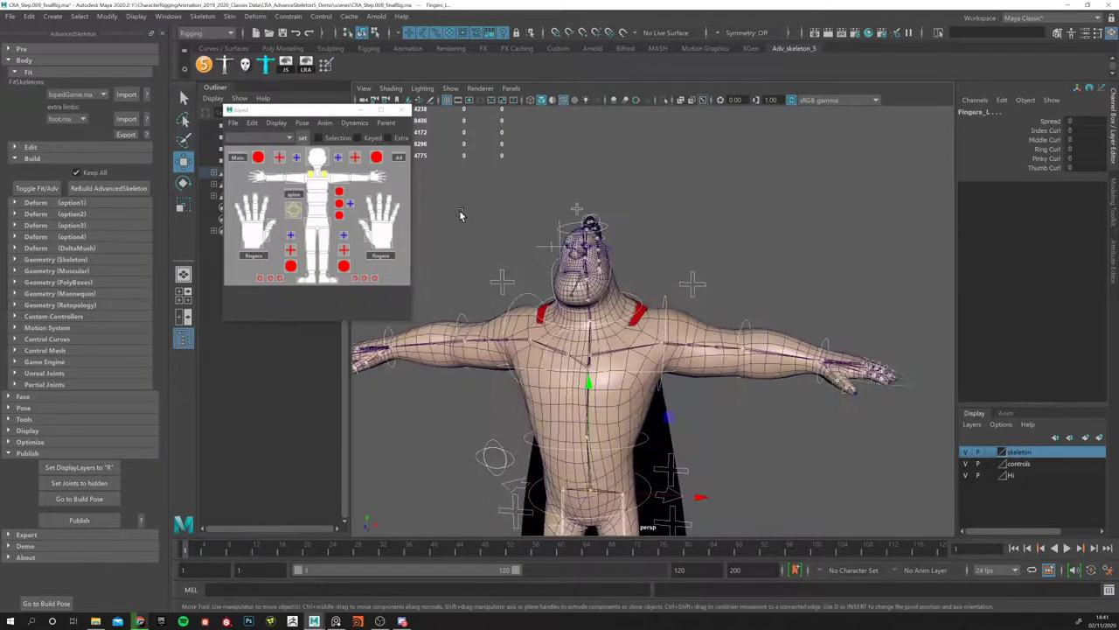
{"action": "left_click", "coordinate": [381, 258]}
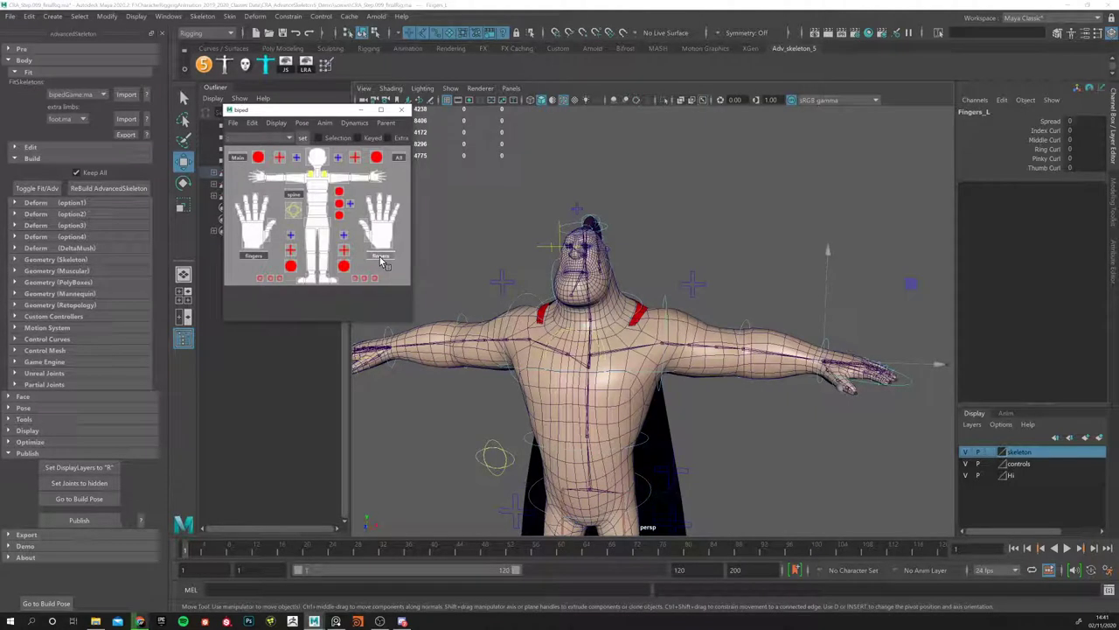
{"action": "mouse_move", "coordinate": [1076, 123]}
{"action": "left_mouse_down", "text": "ctrl"}
{"action": "mouse_move", "coordinate": [1088, 121]}
{"action": "mouse_move", "coordinate": [1072, 121]}
{"action": "left_mouse_up", "text": "ctrl"}
{"action": "left_click_drag", "start_coordinate": [867, 180], "coordinate": [837, 227], "text": "alt"}
{"action": "middle_click_drag", "start_coordinate": [837, 227], "coordinate": [717, 210], "text": "alt"}
{"action": "right_click_drag", "start_coordinate": [717, 210], "coordinate": [799, 197], "text": "alt"}
{"action": "left_click_drag", "start_coordinate": [799, 198], "coordinate": [856, 181], "text": "alt"}
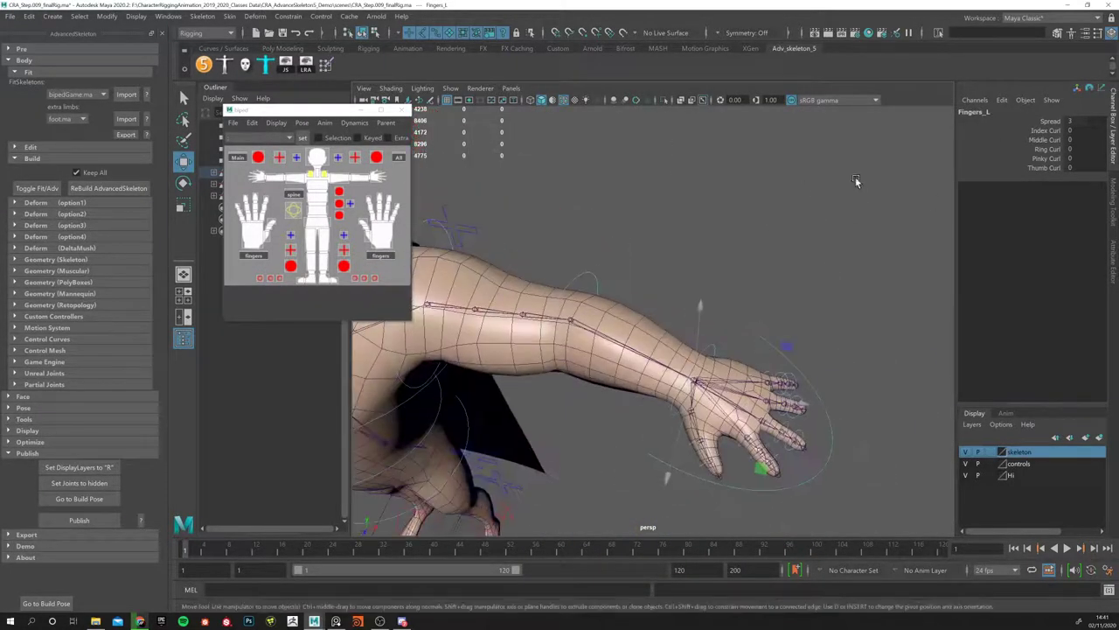
{"action": "left_click_drag", "start_coordinate": [1085, 133], "coordinate": [1067, 141], "text": "ctrl"}
{"action": "left_click_drag", "start_coordinate": [1068, 148], "coordinate": [1076, 167], "text": "ctrl"}
{"action": "left_click_drag", "start_coordinate": [794, 192], "coordinate": [717, 180], "text": "alt"}
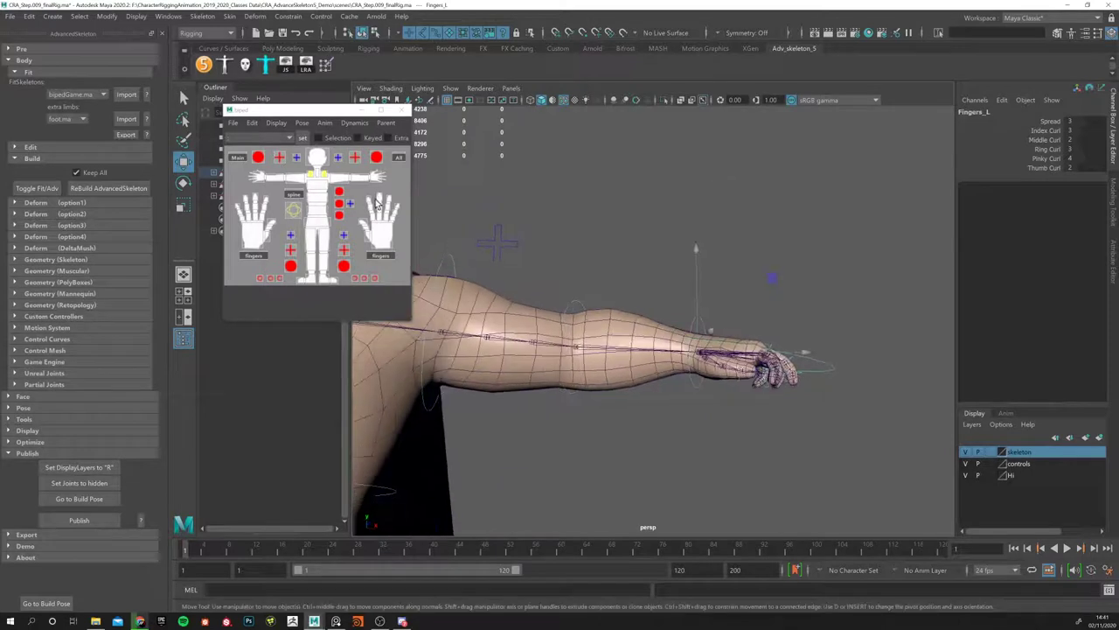
Step: Use the biped selector to select and frame the left FK shoulder, and select the left arm's IK control
{"action": "left_click", "coordinate": [348, 180]}
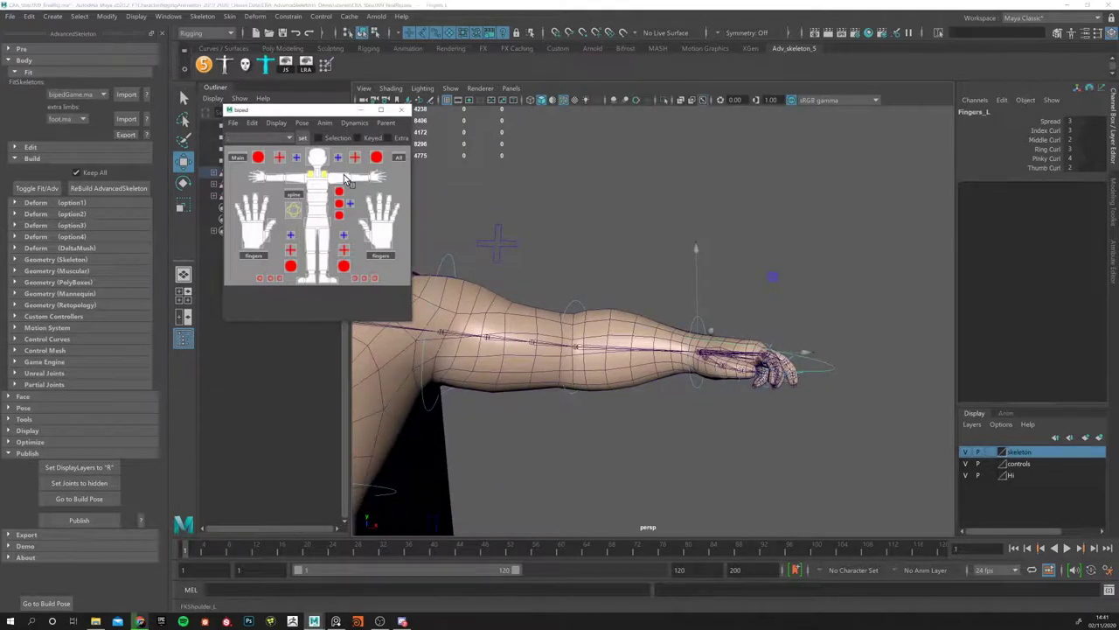
{"action": "key", "text": "f"}
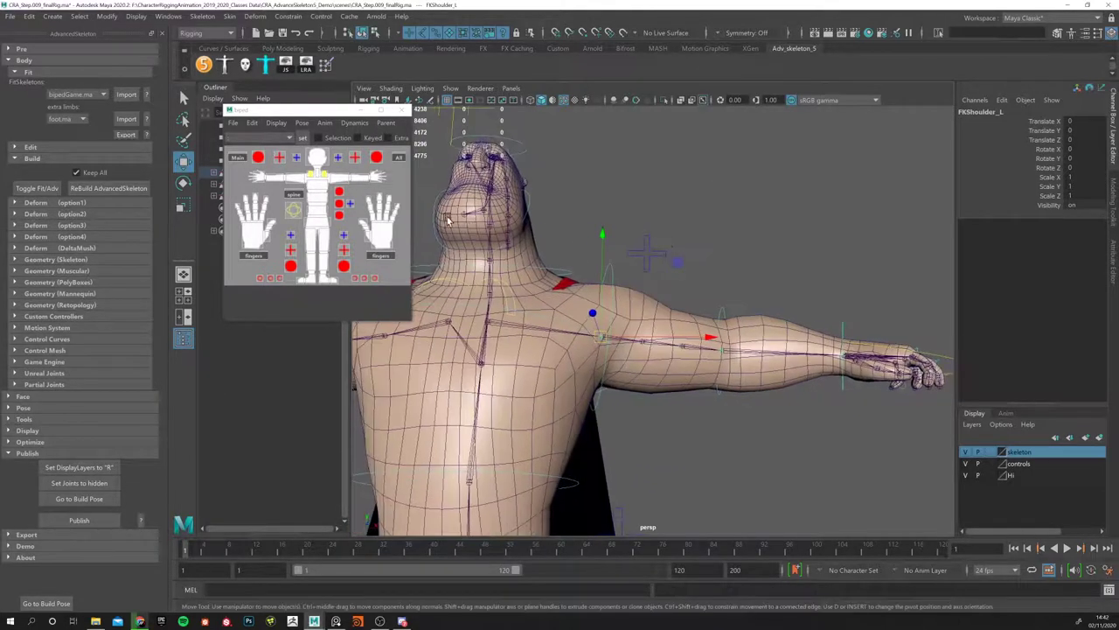
{"action": "left_click", "coordinate": [376, 158]}
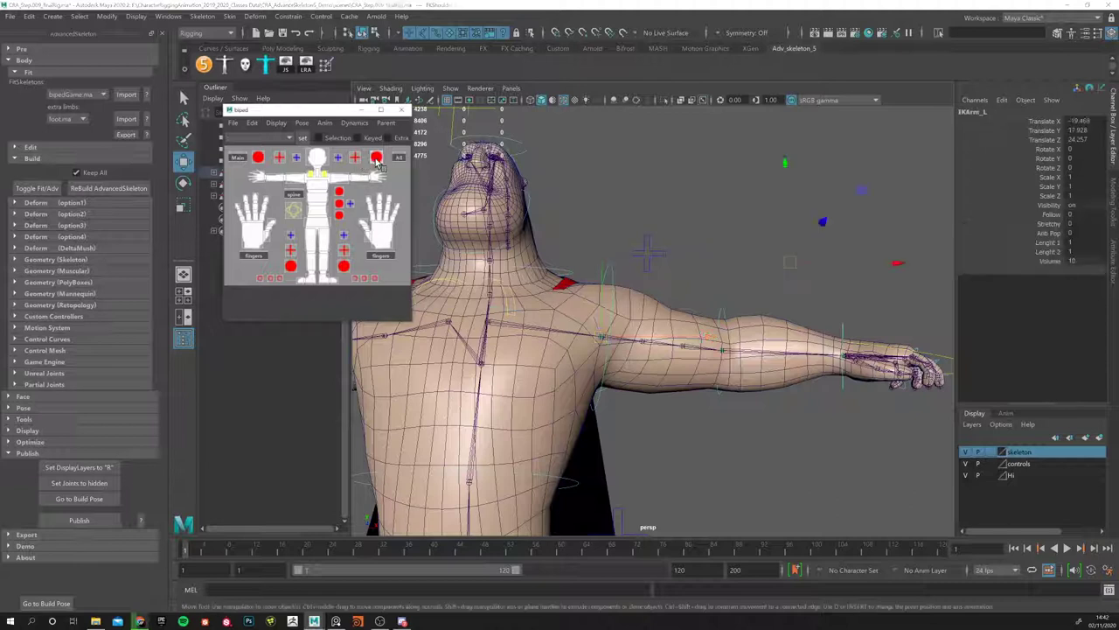
{"action": "left_click_drag", "start_coordinate": [682, 246], "coordinate": [818, 249], "text": "alt"}
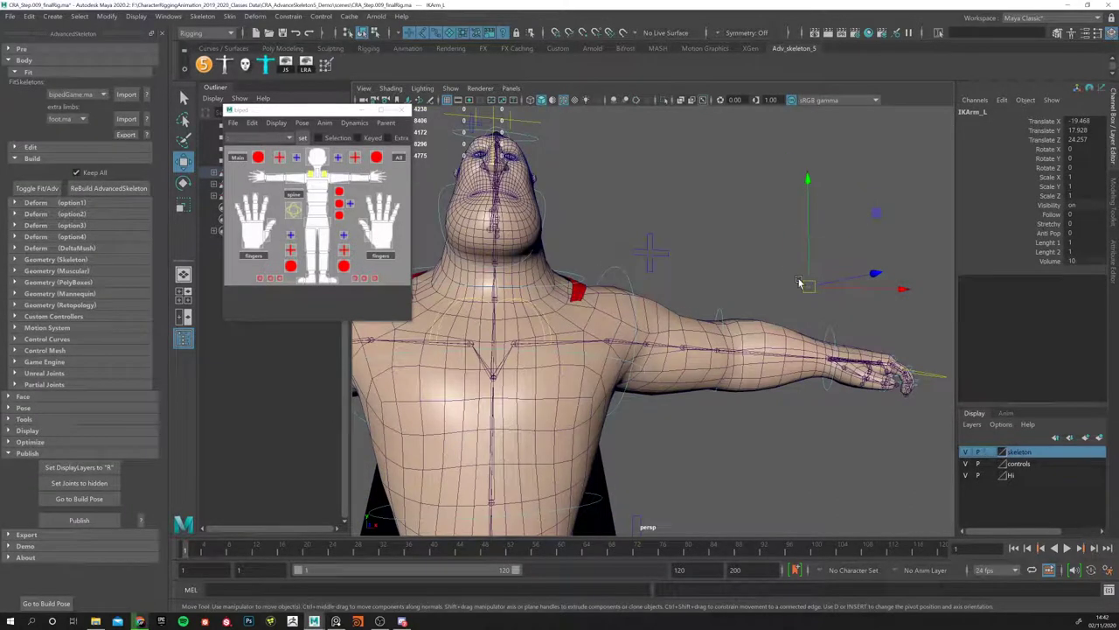
Step: Set FKIKBlend on FKIKArm_L to 10, and select the left arm's IK and pole vector controls from the biped selector
{"action": "left_click", "coordinate": [650, 249]}
{"action": "mouse_move", "coordinate": [1066, 120]}
{"action": "left_mouse_down"}
{"action": "mouse_move", "coordinate": [1084, 120]}
{"action": "mouse_move", "coordinate": [1065, 131]}
{"action": "left_mouse_up"}
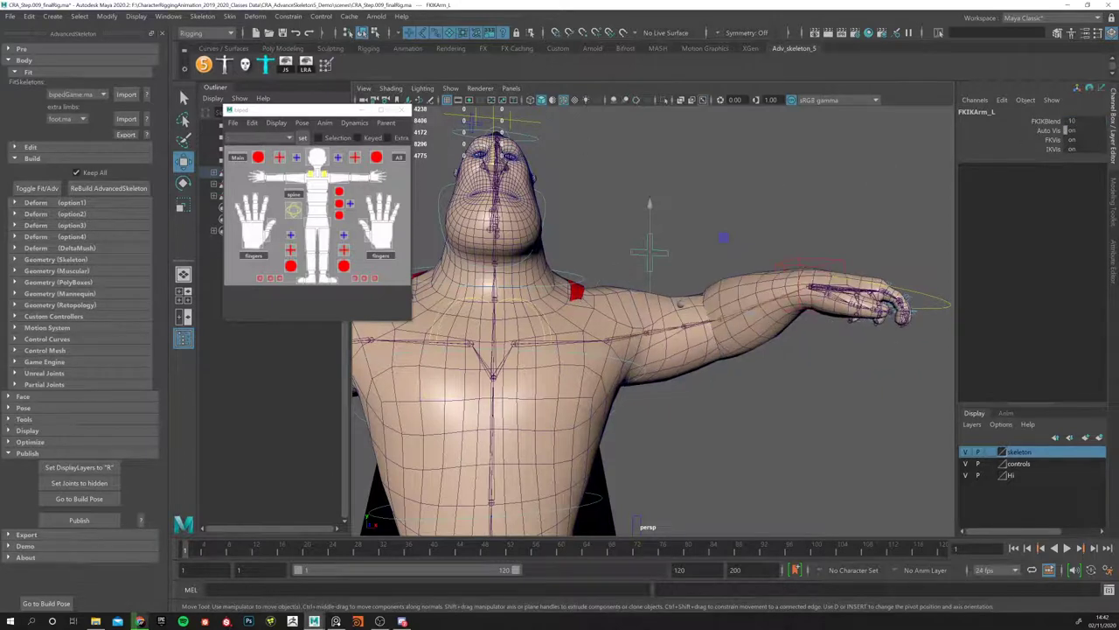
{"action": "left_click", "coordinate": [376, 157]}
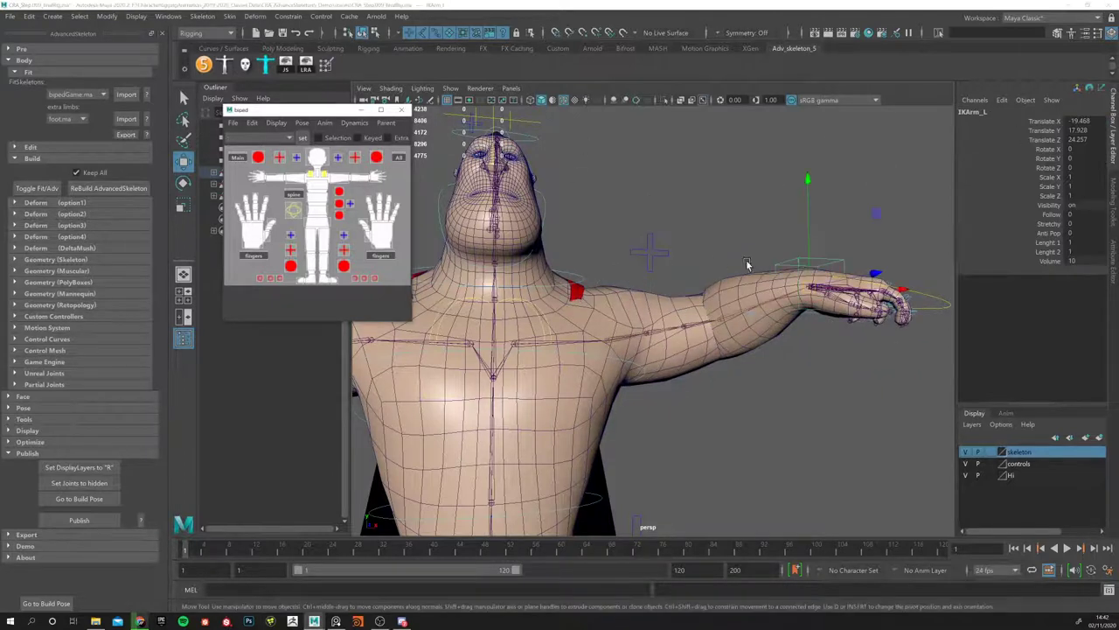
{"action": "left_click", "coordinate": [355, 158]}
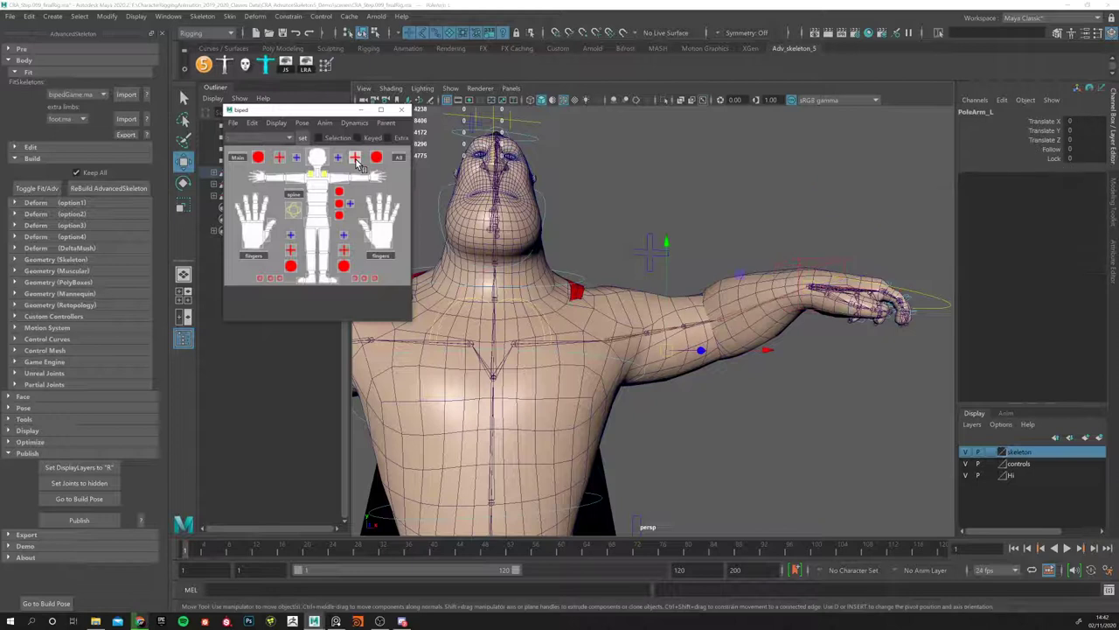
Step: Reposition the left arm's pole vector, and set FKIKBlend on FKIKArm_L to 0
{"action": "left_click_drag", "start_coordinate": [782, 180], "coordinate": [731, 309], "text": "alt"}
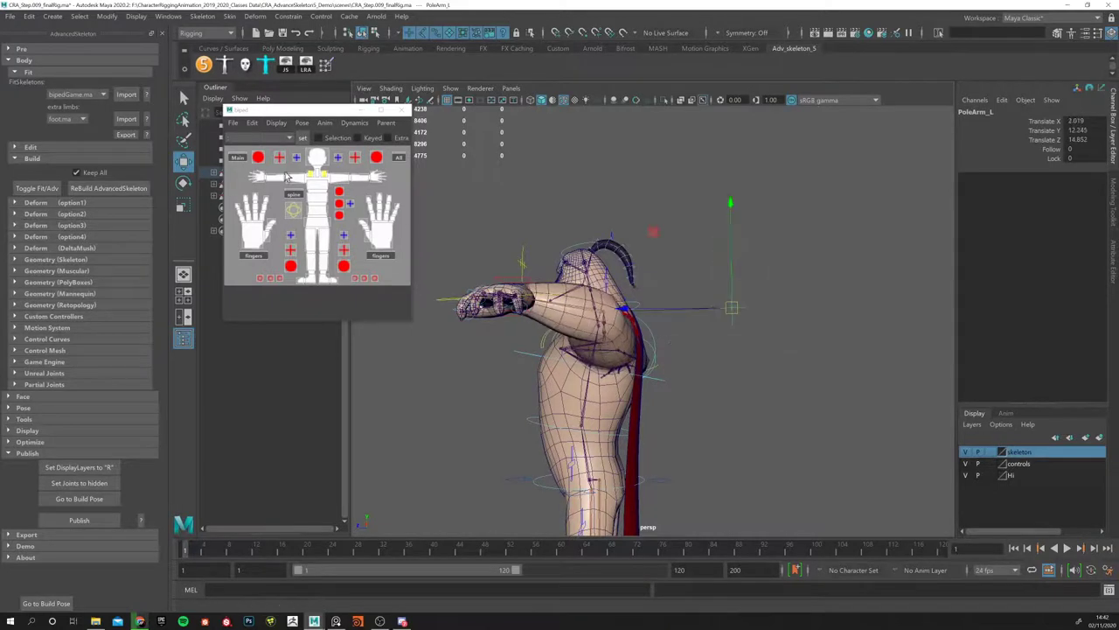
{"action": "left_click", "coordinate": [338, 158]}
{"action": "left_click_drag", "start_coordinate": [595, 312], "coordinate": [762, 289], "text": "alt"}
{"action": "left_click_drag", "start_coordinate": [1066, 121], "coordinate": [1040, 121]}
{"action": "left_click_drag", "start_coordinate": [886, 286], "coordinate": [725, 320], "text": "alt"}
{"action": "right_click_drag", "start_coordinate": [725, 320], "coordinate": [801, 304], "text": "alt"}
{"action": "left_click_drag", "start_coordinate": [590, 337], "coordinate": [578, 320], "text": "alt"}
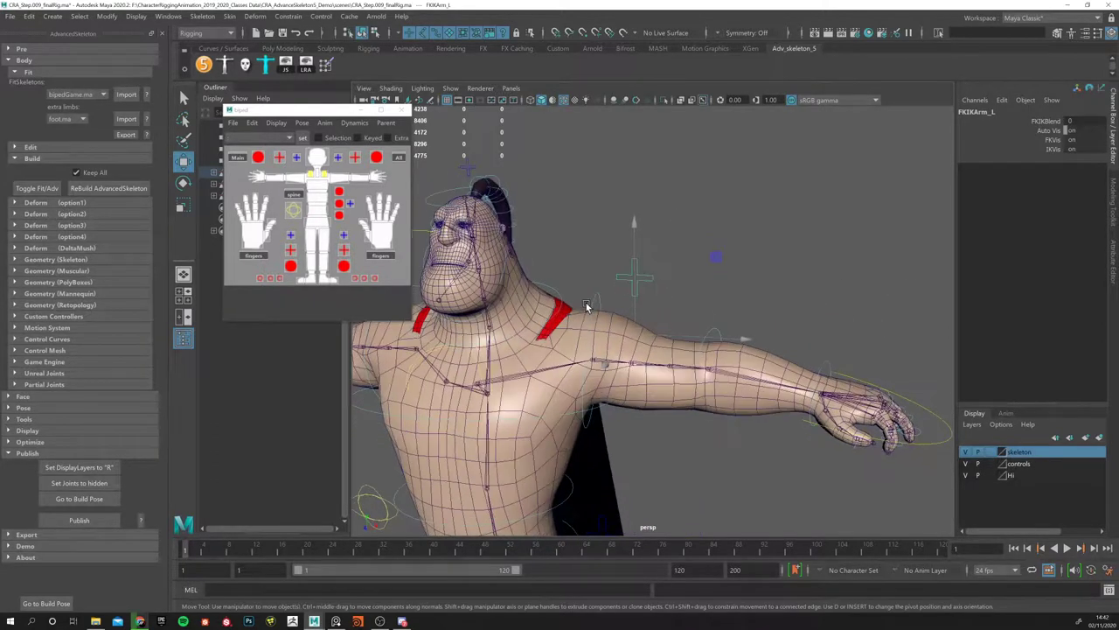
Step: Try rotating the left arm from its FK shoulder control, and undo the FK rotations
{"action": "left_click", "coordinate": [593, 303]}
{"action": "key", "text": "e"}
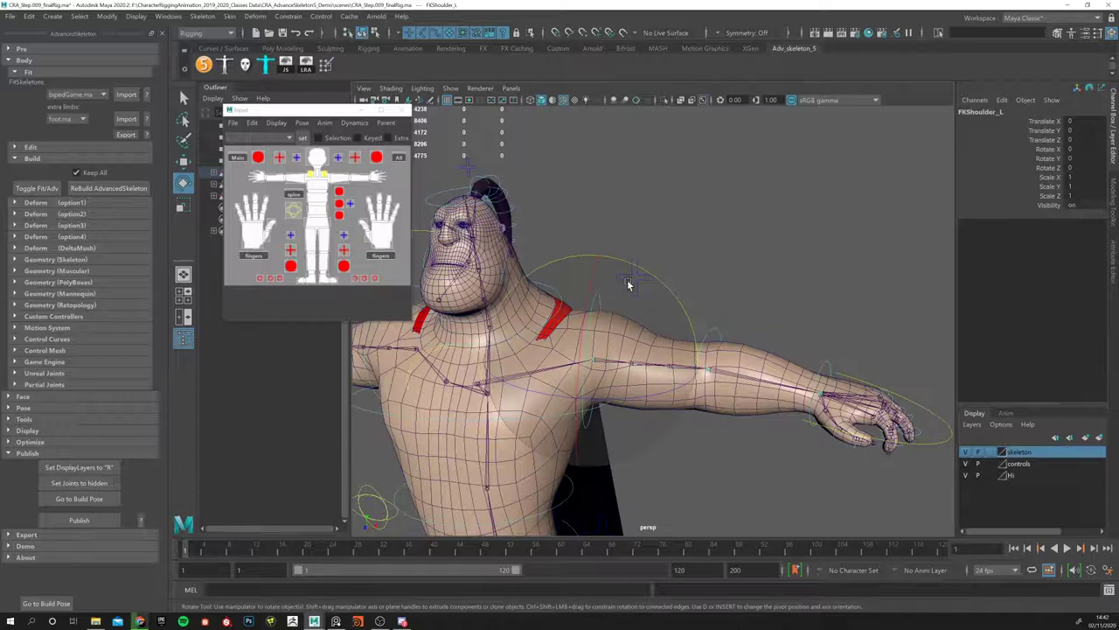
{"action": "left_click_drag", "start_coordinate": [661, 285], "coordinate": [627, 382]}
{"action": "left_click", "coordinate": [680, 445]}
{"action": "left_click_drag", "start_coordinate": [690, 450], "coordinate": [605, 411]}
{"action": "key", "text": "ctrl+z"}
{"action": "key", "text": "ctrl+z"}
{"action": "key", "text": "ctrl+z"}
{"action": "key", "text": "ctrl+z"}
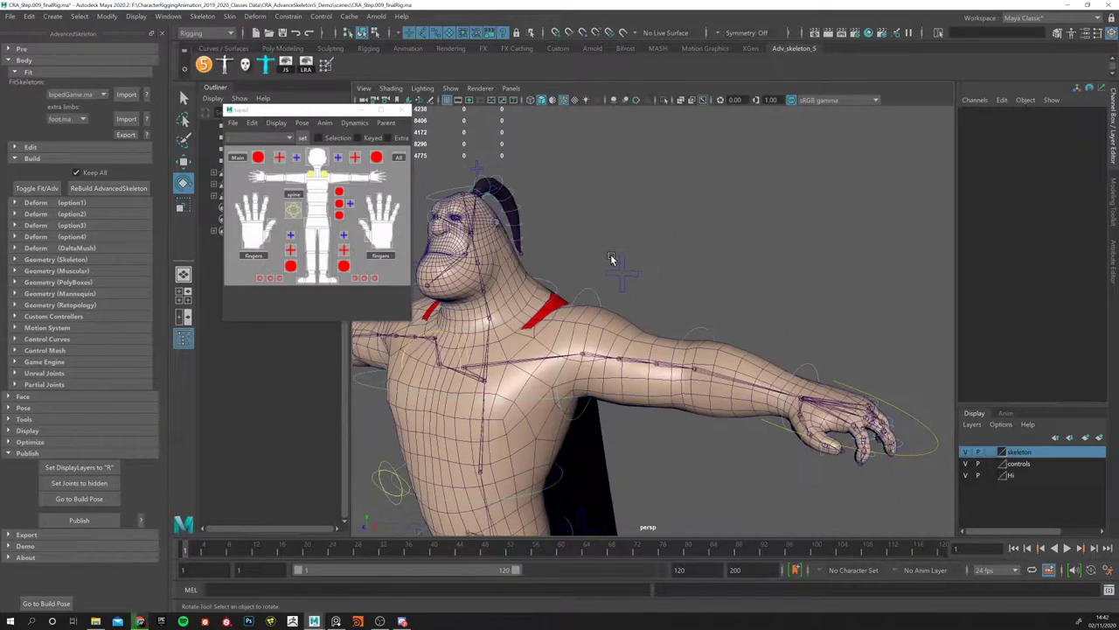
Step: Pick the left arm's FKIK switch from the biped selector and blend the arm back to IK
{"action": "left_click", "coordinate": [377, 157]}
{"action": "left_click", "coordinate": [441, 179]}
{"action": "left_click", "coordinate": [337, 158]}
{"action": "left_click_drag", "start_coordinate": [1075, 119], "coordinate": [1108, 120]}
{"action": "left_click", "coordinate": [792, 218]}
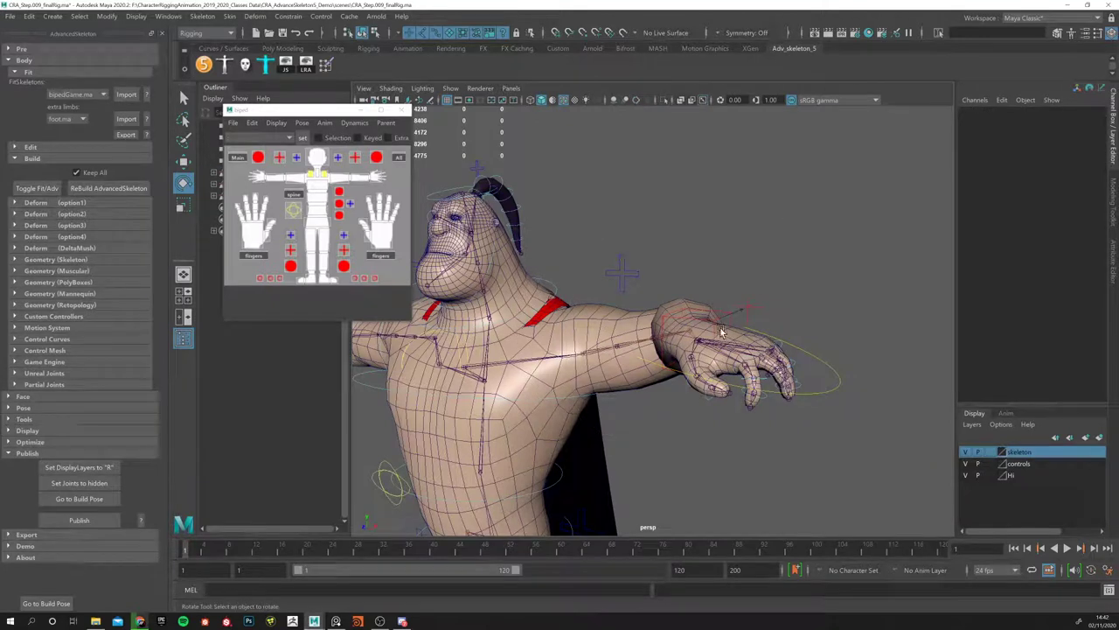
Step: Bend the left arm by moving its IK control, and move PoleArm_L to about 0.25, -27.9, 59.3
{"action": "key", "text": "w"}
{"action": "left_click", "coordinate": [719, 319]}
{"action": "left_click_drag", "start_coordinate": [696, 342], "coordinate": [514, 480]}
{"action": "right_click_drag", "start_coordinate": [682, 339], "coordinate": [612, 382], "text": "alt"}
{"action": "left_click_drag", "start_coordinate": [612, 382], "coordinate": [655, 395], "text": "alt"}
{"action": "left_click", "coordinate": [724, 326]}
{"action": "left_click_drag", "start_coordinate": [564, 383], "coordinate": [631, 356], "text": "alt"}
{"action": "right_click_drag", "start_coordinate": [631, 356], "coordinate": [677, 373], "text": "alt"}
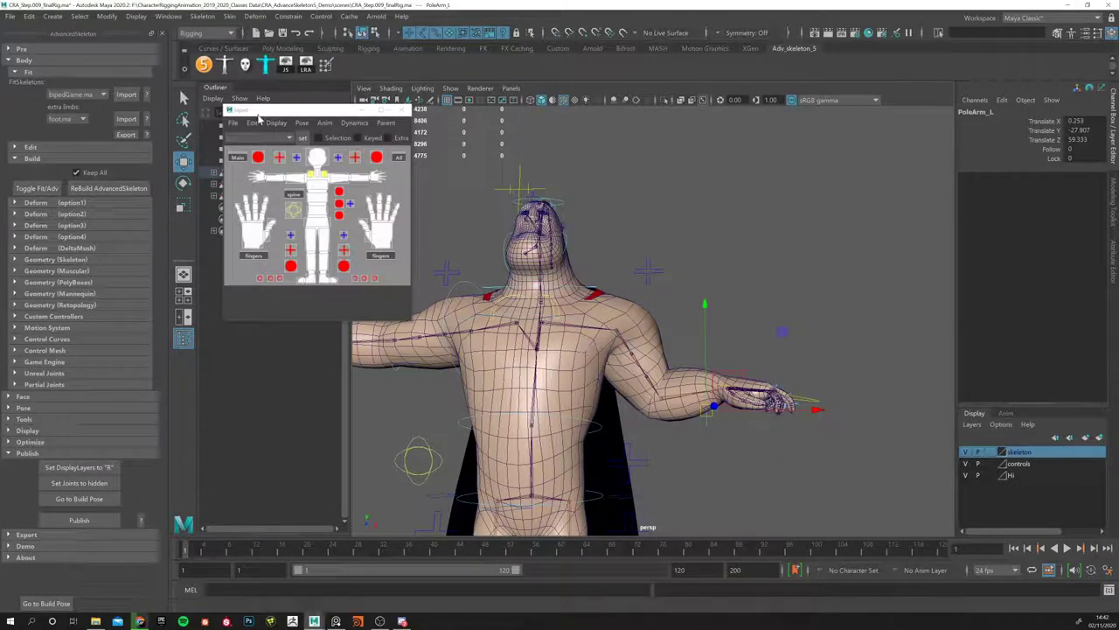
Step: Reset the rig's pose with the biped selector, and open the pose mirroring options beside the selector
{"action": "left_click", "coordinate": [302, 122]}
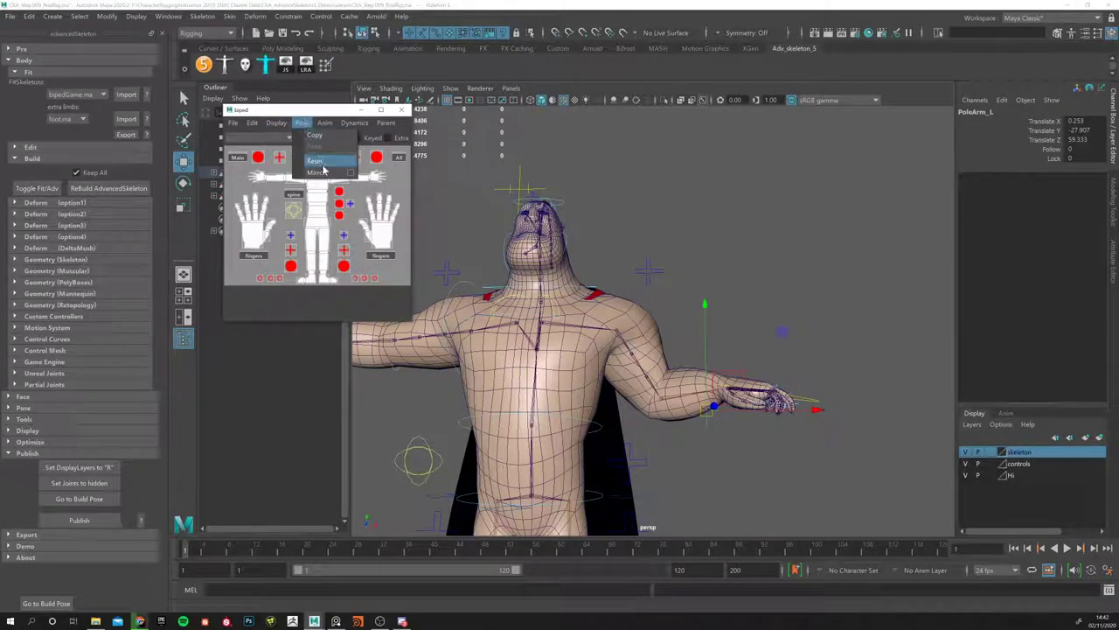
{"action": "left_click", "coordinate": [319, 163]}
{"action": "scroll", "coordinate": [560, 266], "scroll_direction": "down", "scroll_amount": 5}
{"action": "left_click_drag", "start_coordinate": [604, 253], "coordinate": [714, 273], "text": "alt"}
{"action": "left_click", "coordinate": [299, 124]}
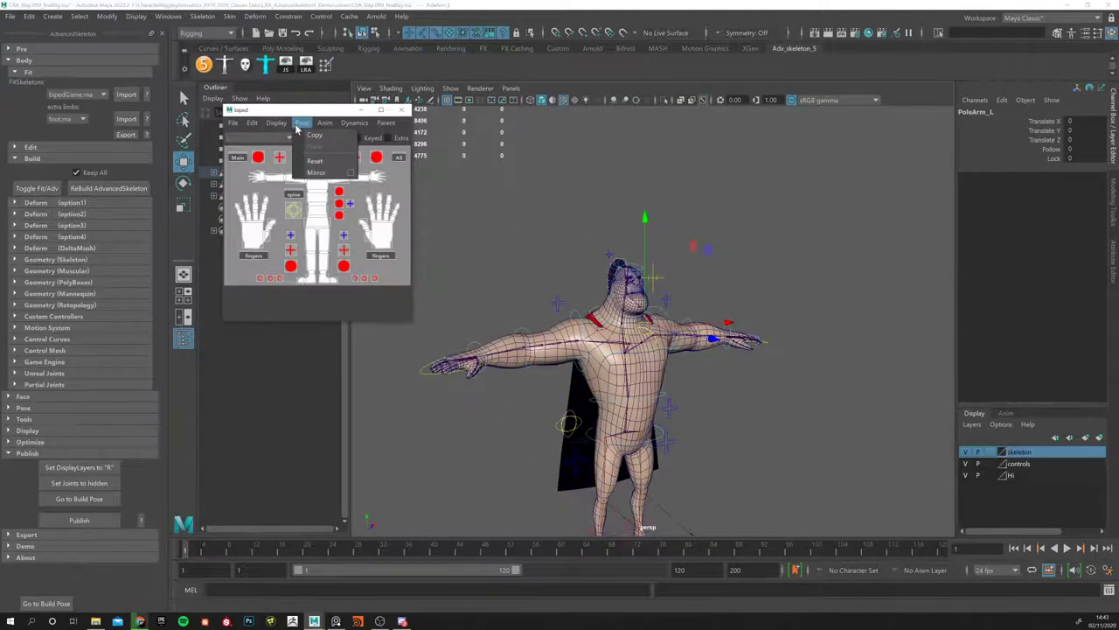
{"action": "left_click", "coordinate": [352, 174]}
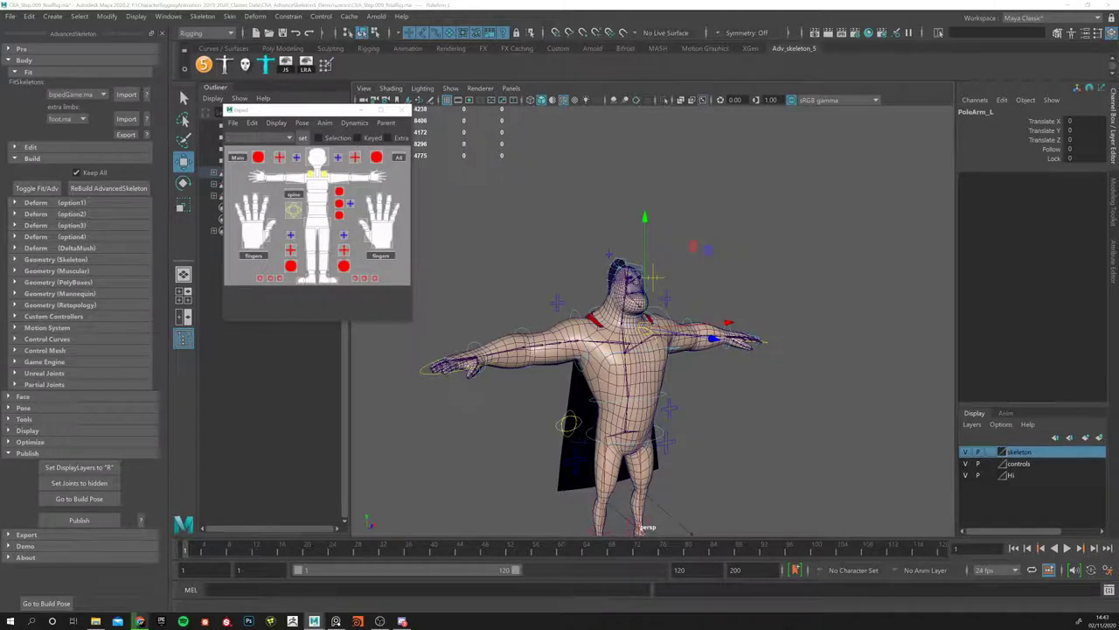
{"action": "left_click_drag", "start_coordinate": [124, 138], "coordinate": [542, 118]}
Step: Select the FKIKArm_L switch and set its FKIKBlend to 10
{"action": "right_click_drag", "start_coordinate": [712, 350], "coordinate": [790, 384], "text": "alt"}
{"action": "left_click_drag", "start_coordinate": [790, 384], "coordinate": [641, 319], "text": "alt"}
{"action": "left_click", "coordinate": [664, 283]}
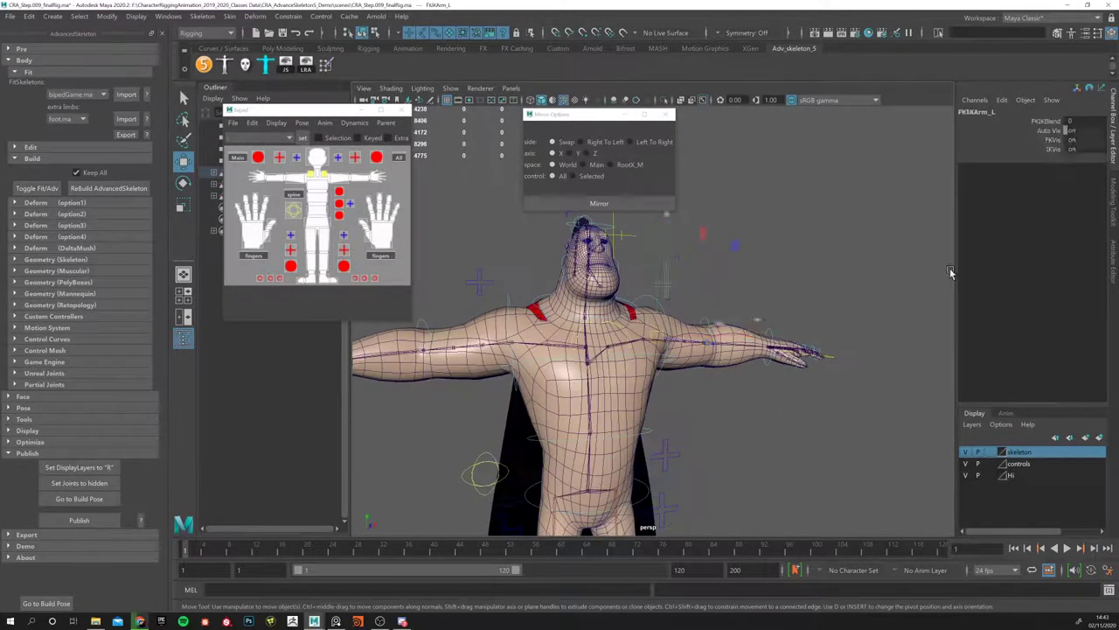
{"action": "left_click", "coordinate": [1078, 119]}
{"action": "type", "text": "10"}
{"action": "key", "text": "Return"}
Step: Lower IKArm_L beside the body to about -53.5, -54.4, -5.9 so the left arm hangs down
{"action": "left_click", "coordinate": [782, 336]}
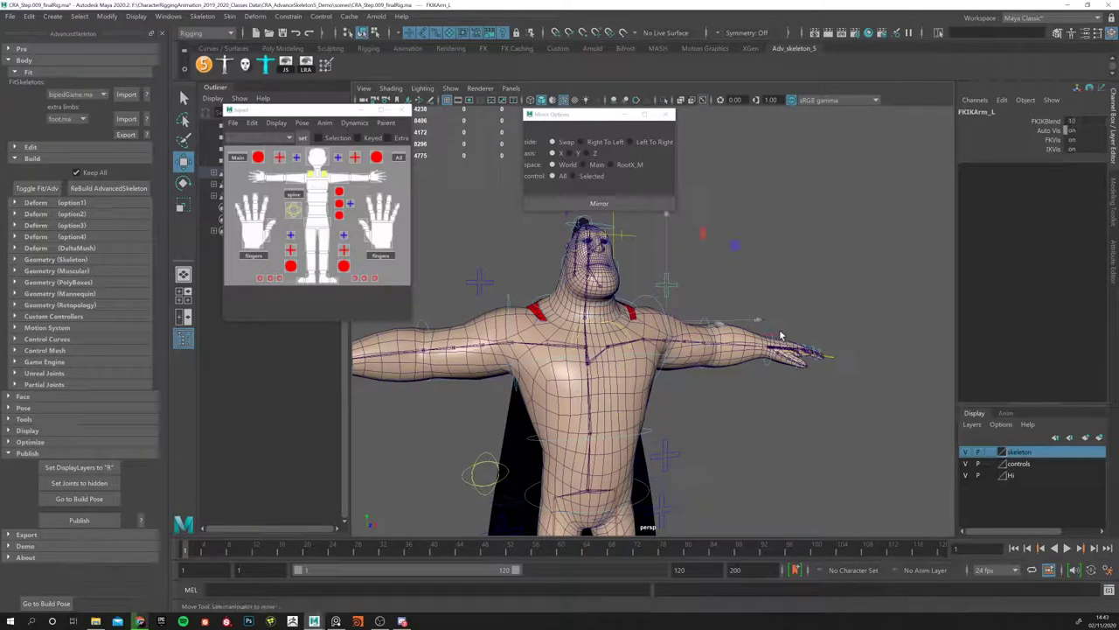
{"action": "left_click", "coordinate": [783, 342]}
{"action": "left_click_drag", "start_coordinate": [784, 400], "coordinate": [743, 385], "text": "alt"}
{"action": "left_click_drag", "start_coordinate": [766, 348], "coordinate": [644, 475]}
{"action": "left_click_drag", "start_coordinate": [537, 332], "coordinate": [551, 283], "text": "alt"}
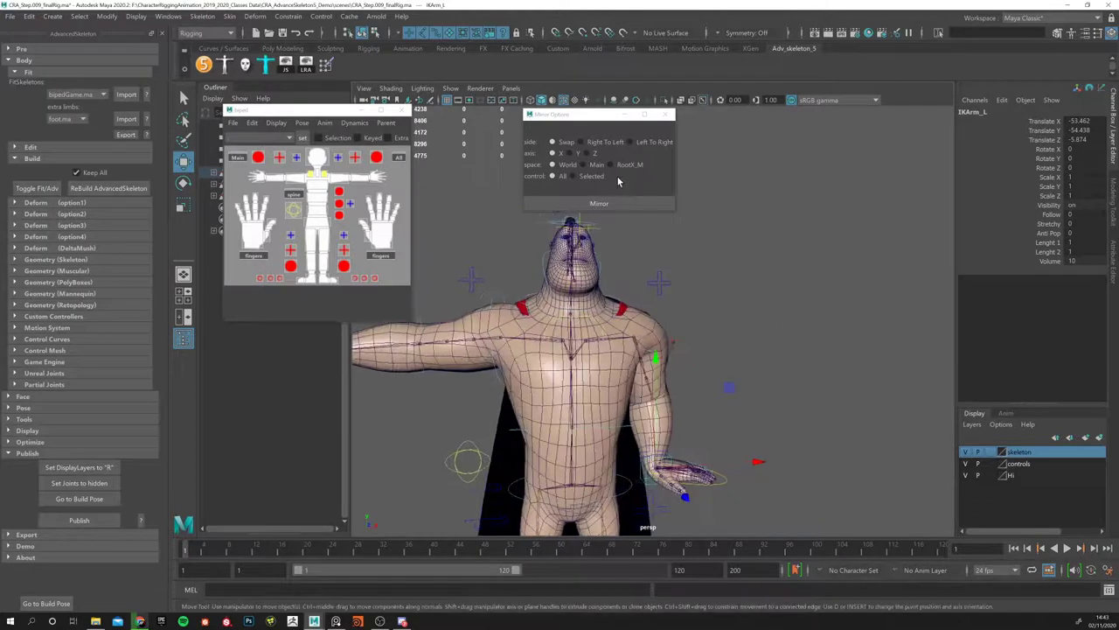
{"action": "left_click_drag", "start_coordinate": [520, 225], "coordinate": [573, 192], "text": "alt"}
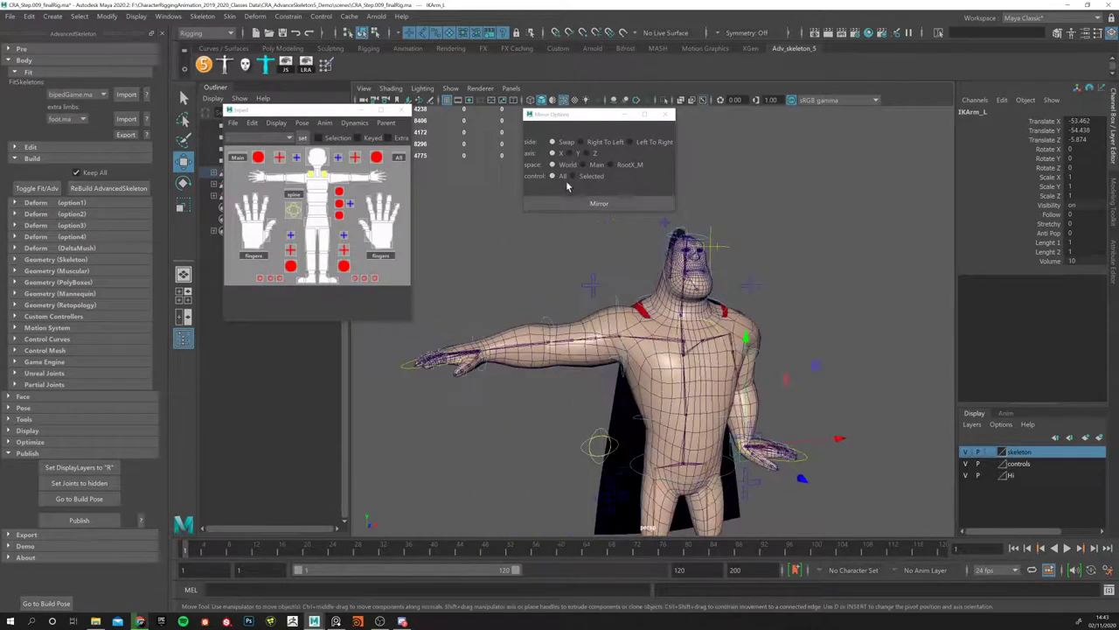
{"action": "left_click_drag", "start_coordinate": [573, 313], "coordinate": [603, 457], "text": "alt"}
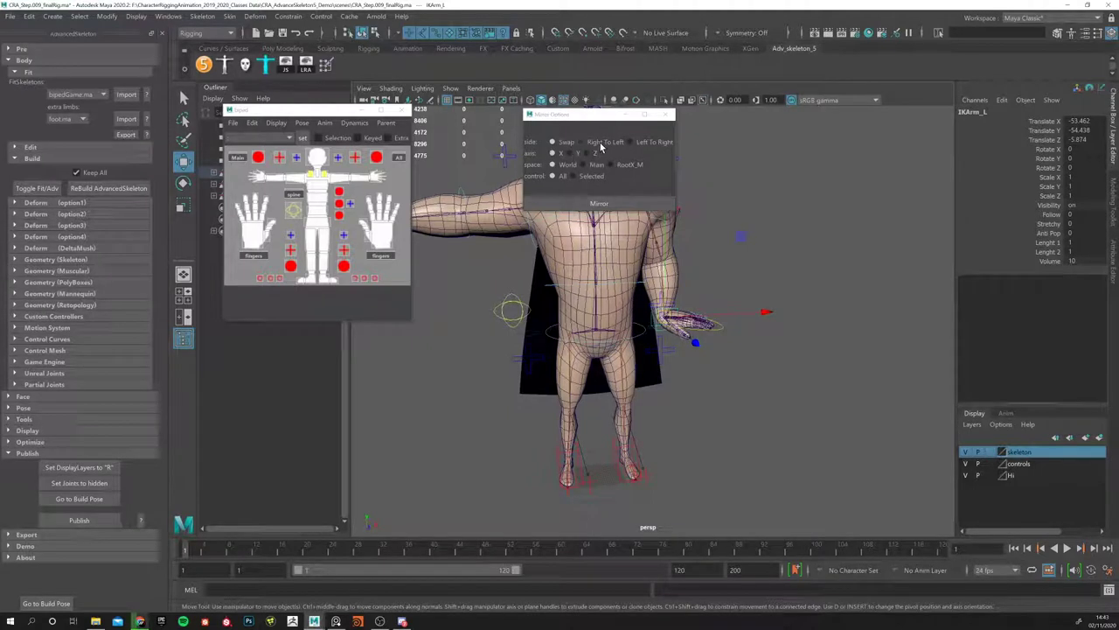
Step: Mirror the pose of all controls from left to right, and undo the mirroring and the lowering of the left arm
{"action": "left_click", "coordinate": [641, 143]}
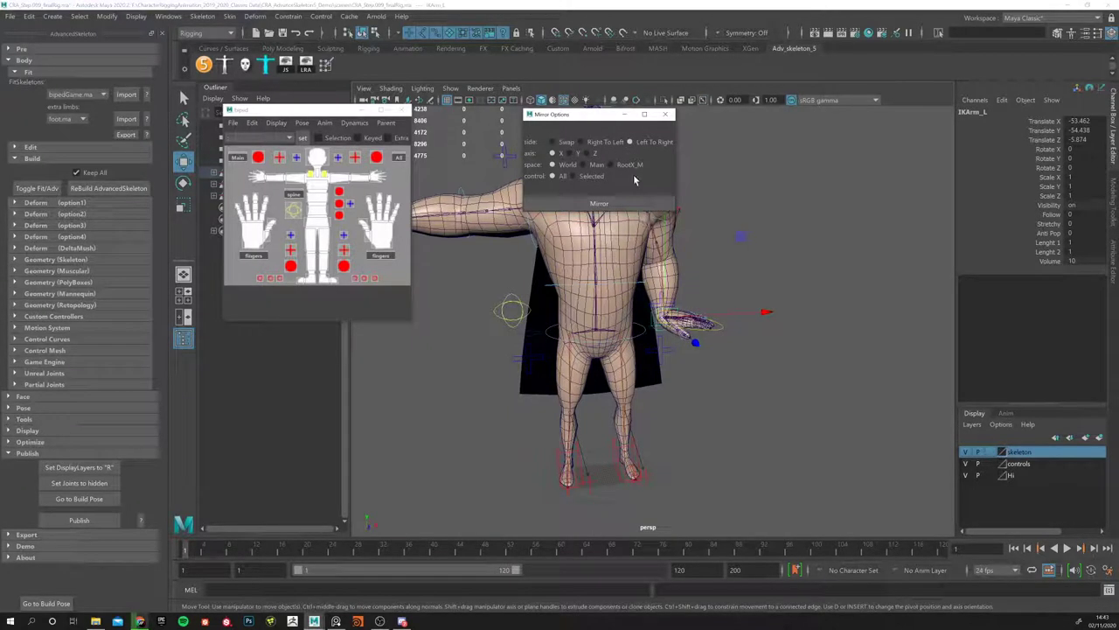
{"action": "left_click", "coordinate": [602, 204]}
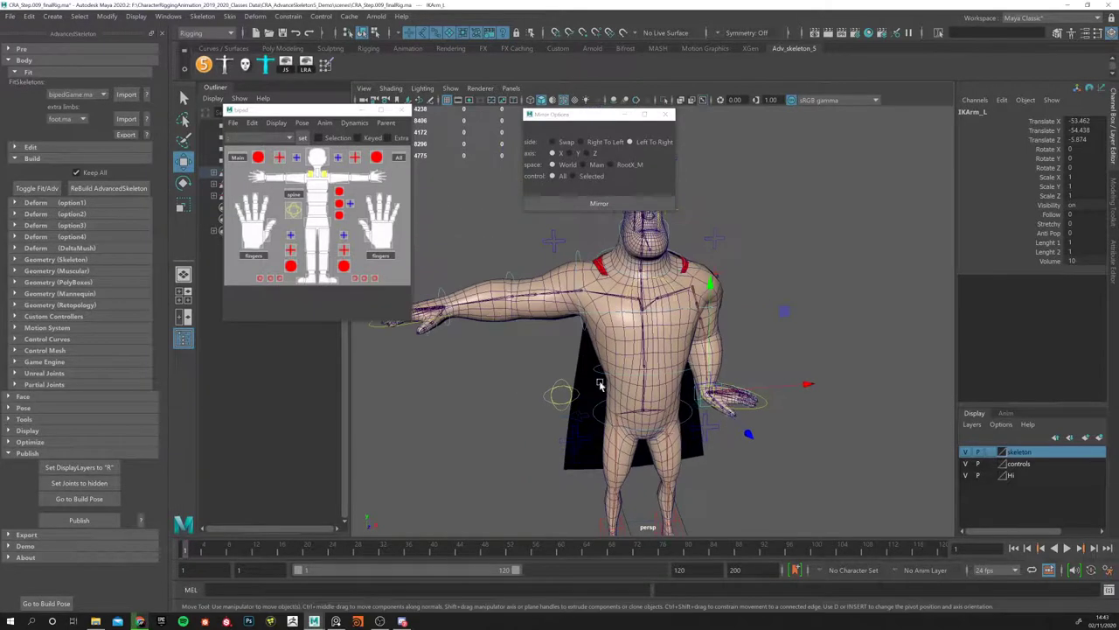
{"action": "left_click", "coordinate": [602, 204]}
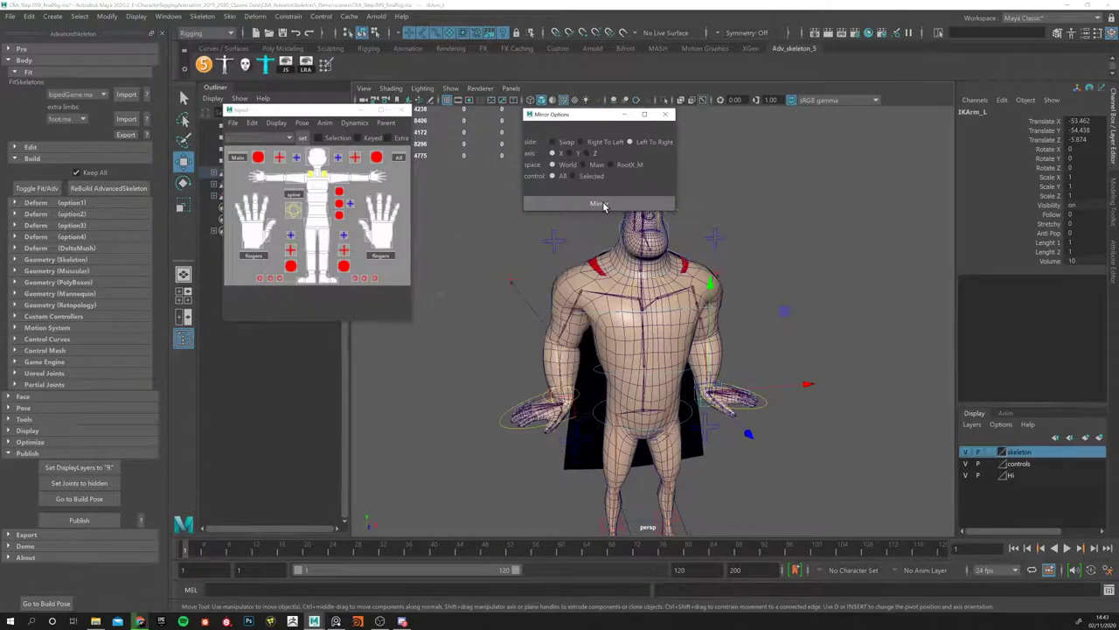
{"action": "left_click_drag", "start_coordinate": [565, 345], "coordinate": [553, 322], "text": "alt"}
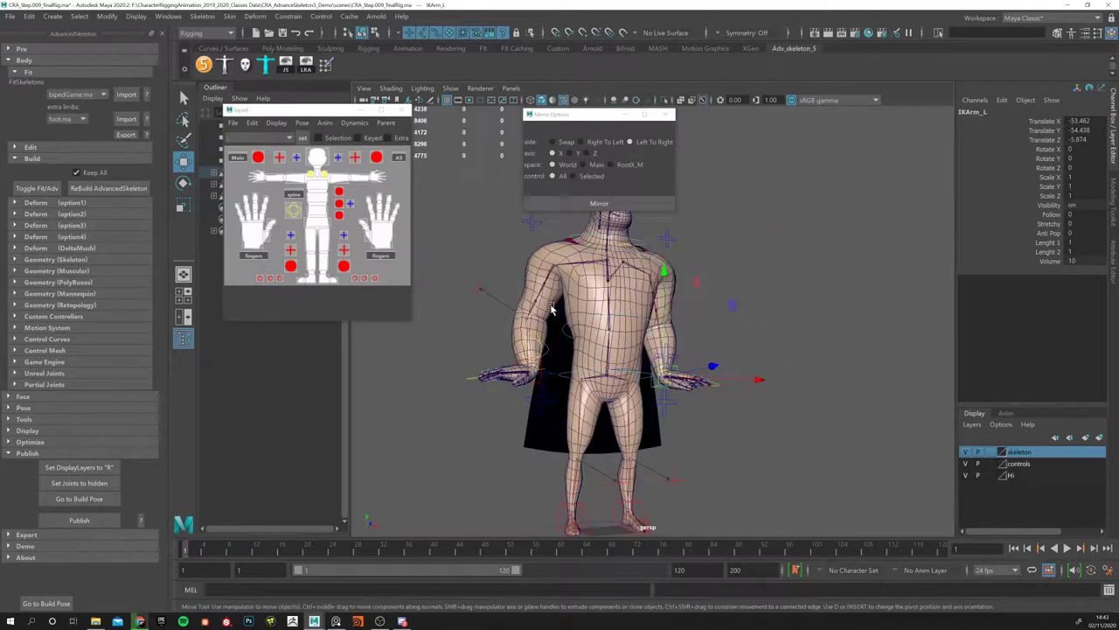
{"action": "left_click_drag", "start_coordinate": [620, 358], "coordinate": [639, 375], "text": "alt"}
{"action": "left_click_drag", "start_coordinate": [643, 292], "coordinate": [604, 260], "text": "alt"}
{"action": "key", "text": "ctrl+z"}
{"action": "key", "text": "ctrl+z"}
{"action": "key", "text": "ctrl+z"}
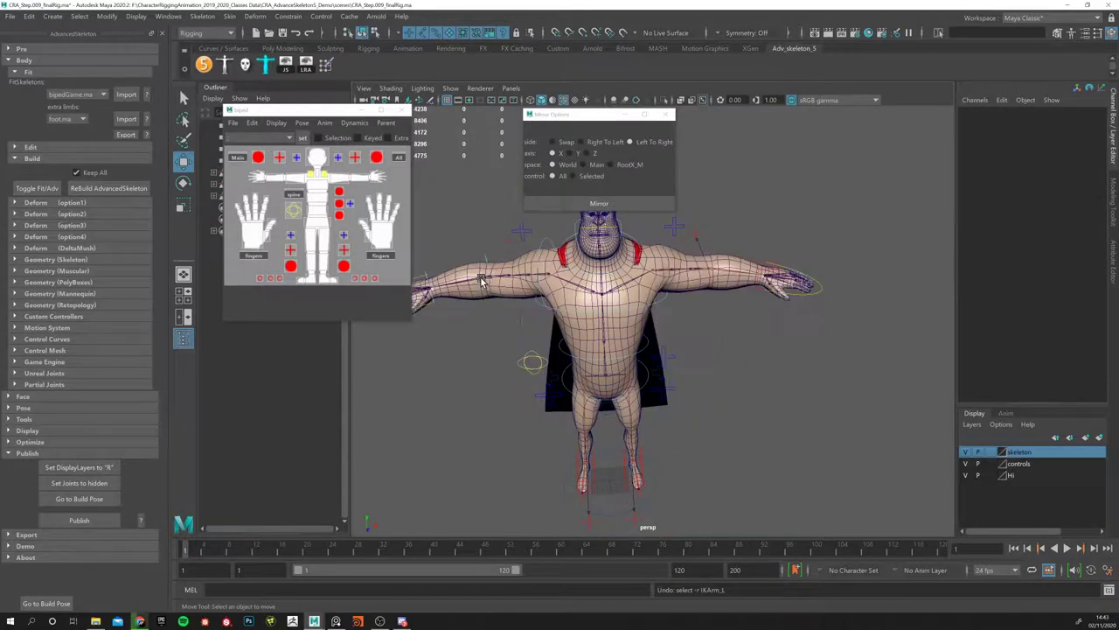
Step: Return the whole rig to its default pose with the biped selector's pose reset
{"action": "mouse_move", "coordinate": [515, 235]}
{"action": "left_mouse_down", "text": "alt"}
{"action": "mouse_move", "coordinate": [551, 239]}
{"action": "mouse_move", "coordinate": [514, 238]}
{"action": "left_mouse_up", "text": "alt"}
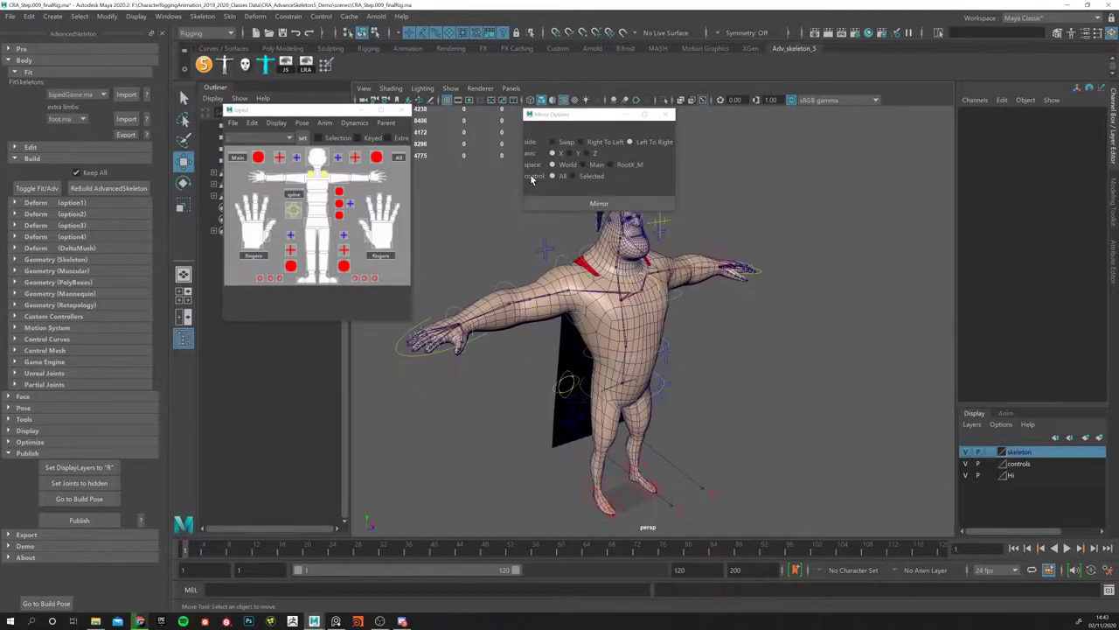
{"action": "left_click", "coordinate": [324, 122]}
{"action": "left_click", "coordinate": [335, 135]}
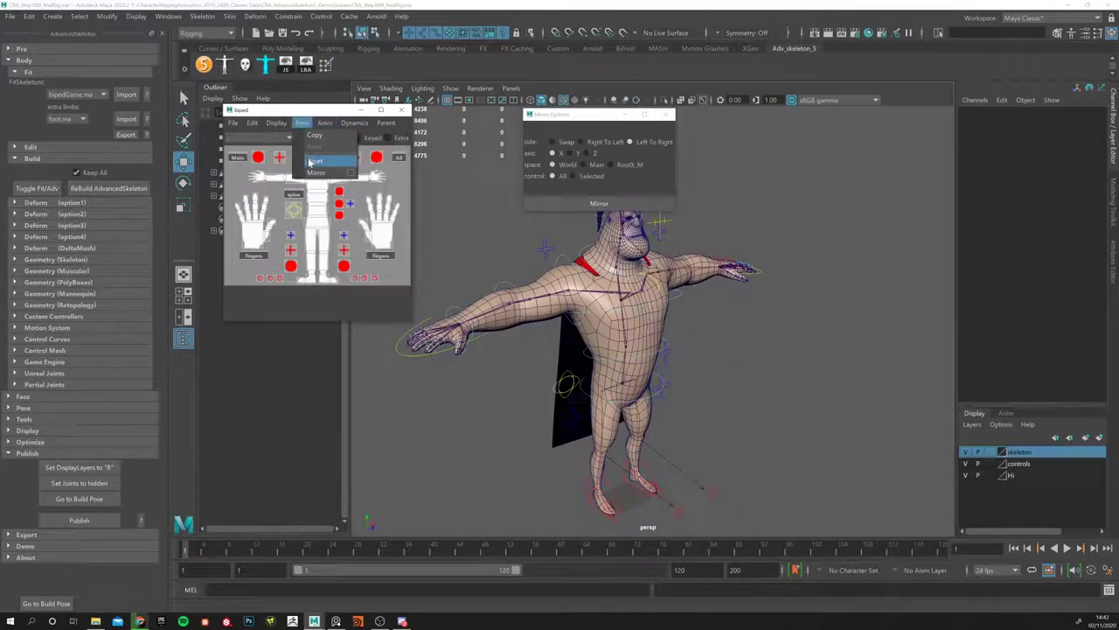
Step: Examine the biped selector's animation and dynamics commands, and inspect the character's upper body
{"action": "left_click", "coordinate": [325, 122]}
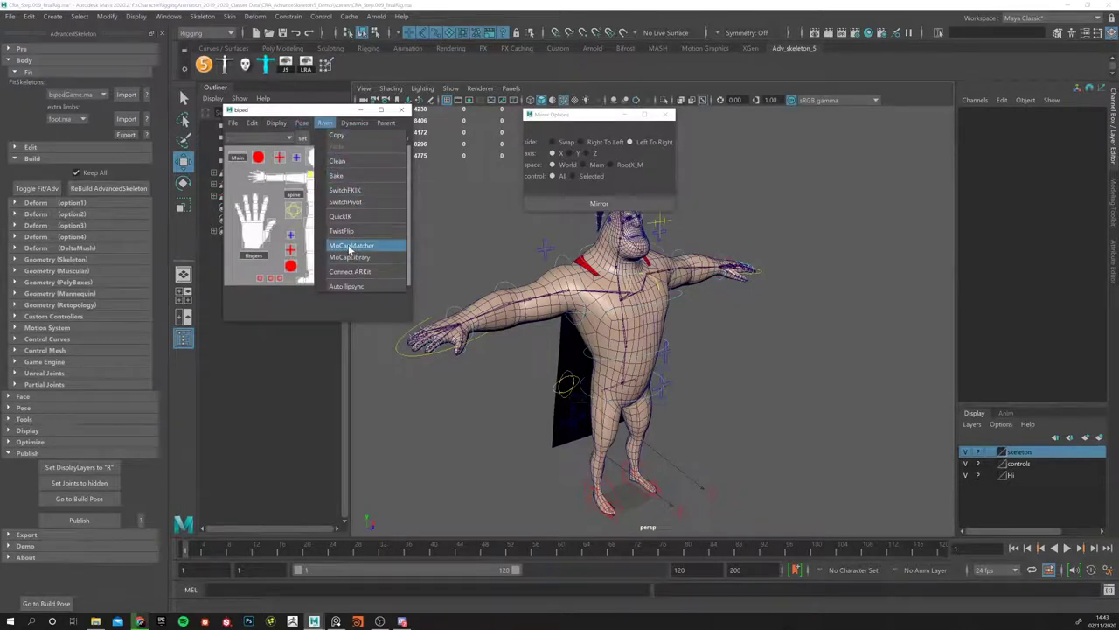
{"action": "mouse_move", "coordinate": [355, 124]}
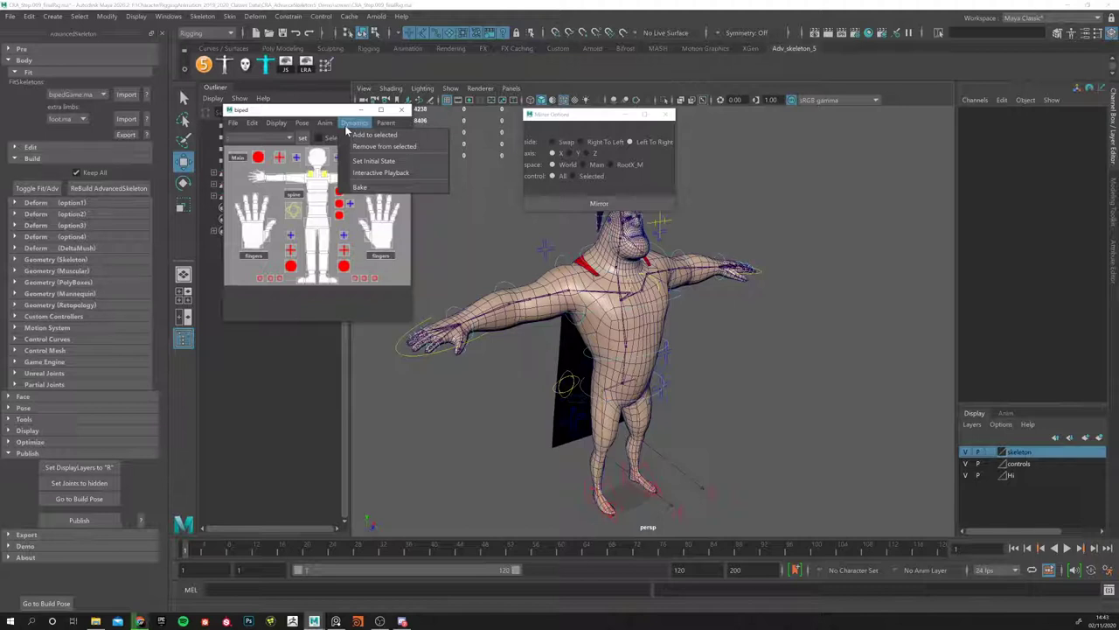
{"action": "left_click_drag", "start_coordinate": [516, 289], "coordinate": [586, 284], "text": "alt"}
{"action": "right_click_drag", "start_coordinate": [585, 285], "coordinate": [689, 324], "text": "alt"}
{"action": "left_click_drag", "start_coordinate": [689, 325], "coordinate": [590, 271], "text": "alt"}
{"action": "middle_click_drag", "start_coordinate": [590, 271], "coordinate": [648, 352], "text": "alt"}
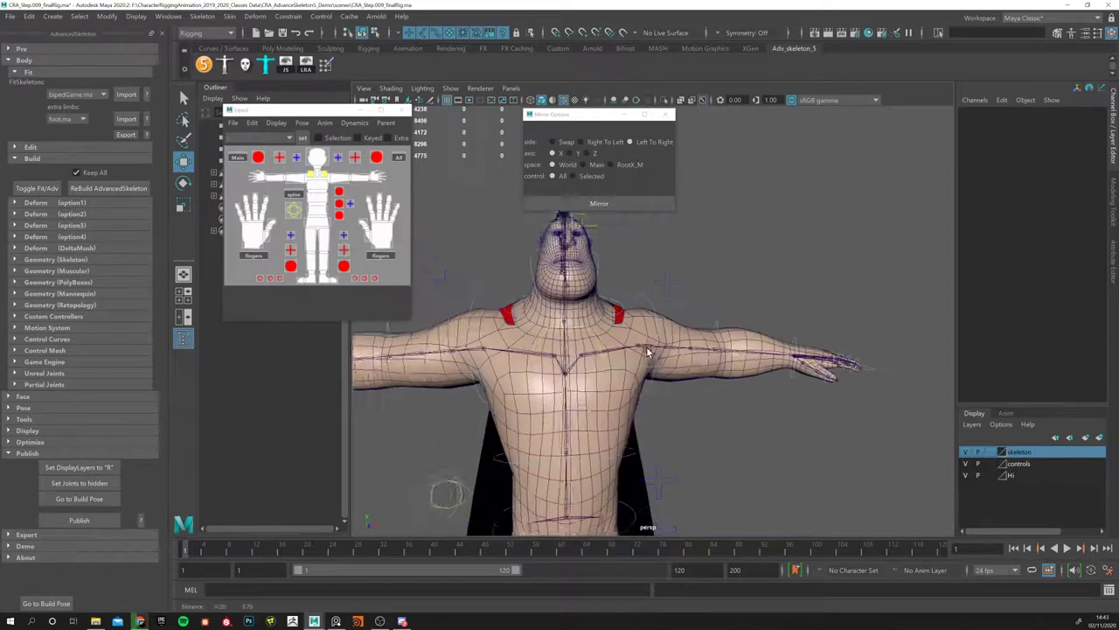
{"action": "left_click_drag", "start_coordinate": [648, 352], "coordinate": [665, 320], "text": "alt"}
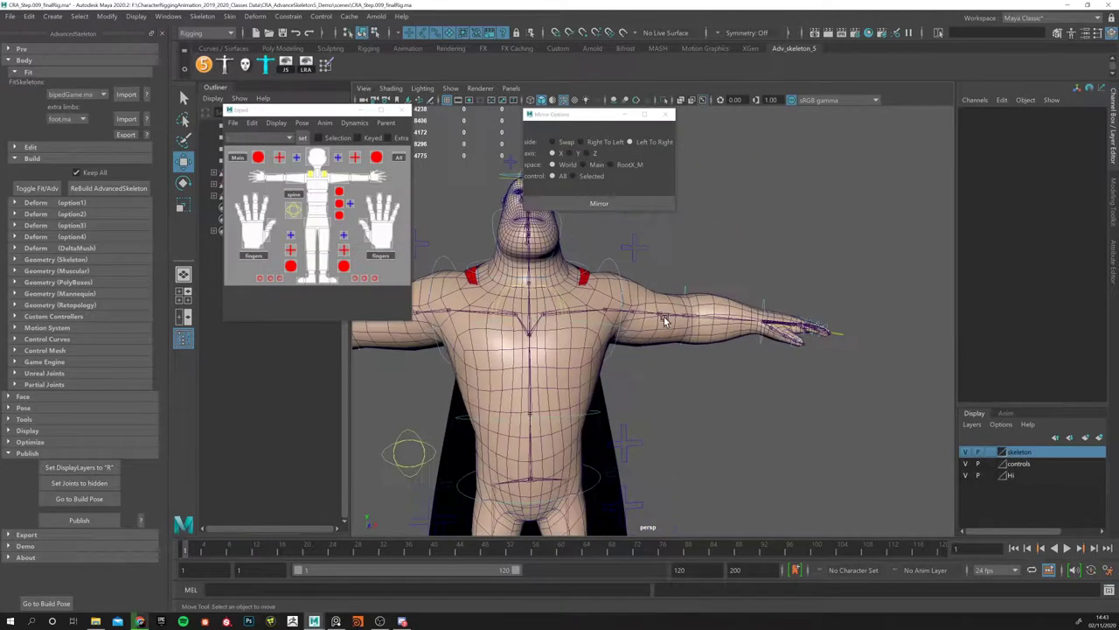
Step: Limit mirroring to selected controls, and raise IKArm_L to about -21.3, 32.5, -5.8 with FKIKBlend set to 10
{"action": "left_click", "coordinate": [574, 178]}
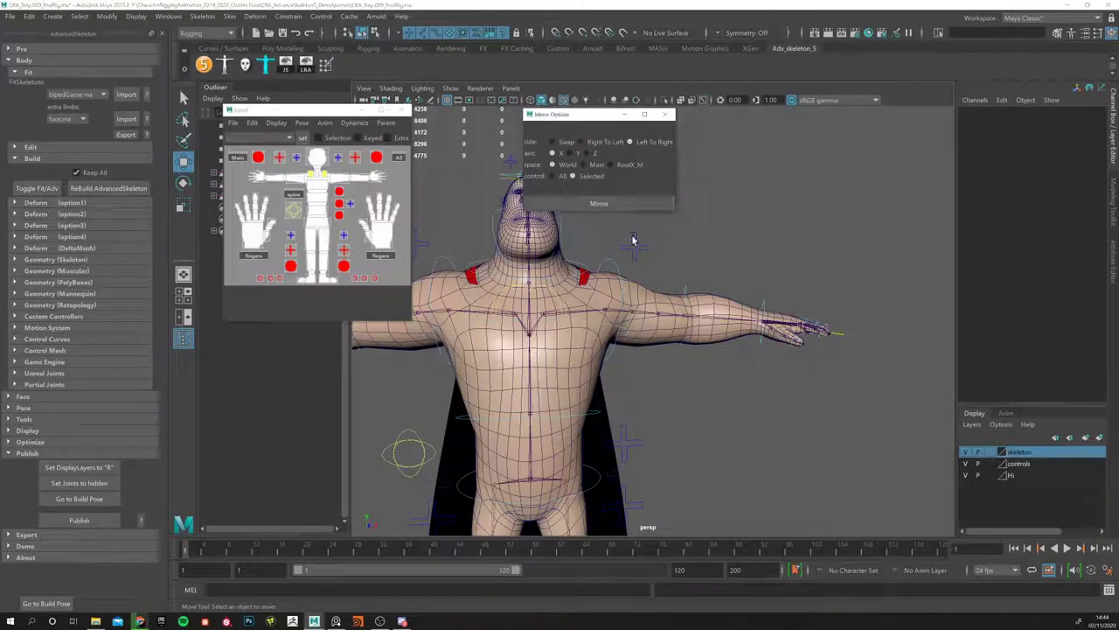
{"action": "left_click_drag", "start_coordinate": [634, 239], "coordinate": [665, 297], "text": "alt"}
{"action": "left_click", "coordinate": [643, 254]}
{"action": "left_click", "coordinate": [1074, 121]}
{"action": "type", "text": "10"}
{"action": "left_click", "coordinate": [769, 313]}
{"action": "left_click_drag", "start_coordinate": [769, 315], "coordinate": [742, 240]}
Step: Apply the pose mirror with the side set to Swap, first for the selected control and again for all controls
{"action": "left_click", "coordinate": [553, 141]}
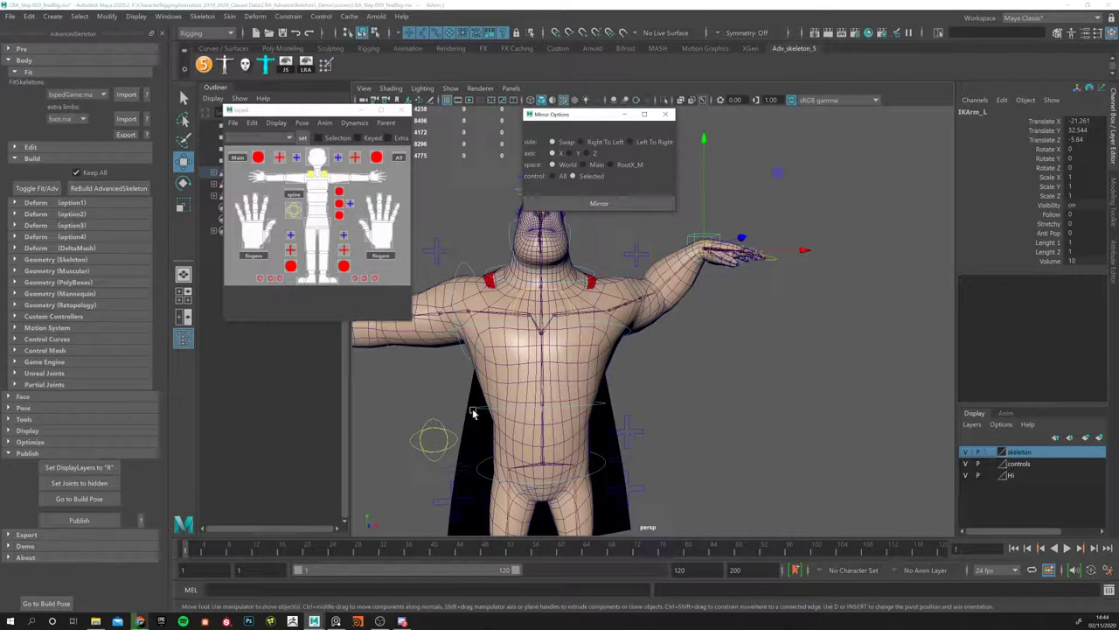
{"action": "middle_click_drag", "start_coordinate": [489, 390], "coordinate": [493, 336], "text": "alt"}
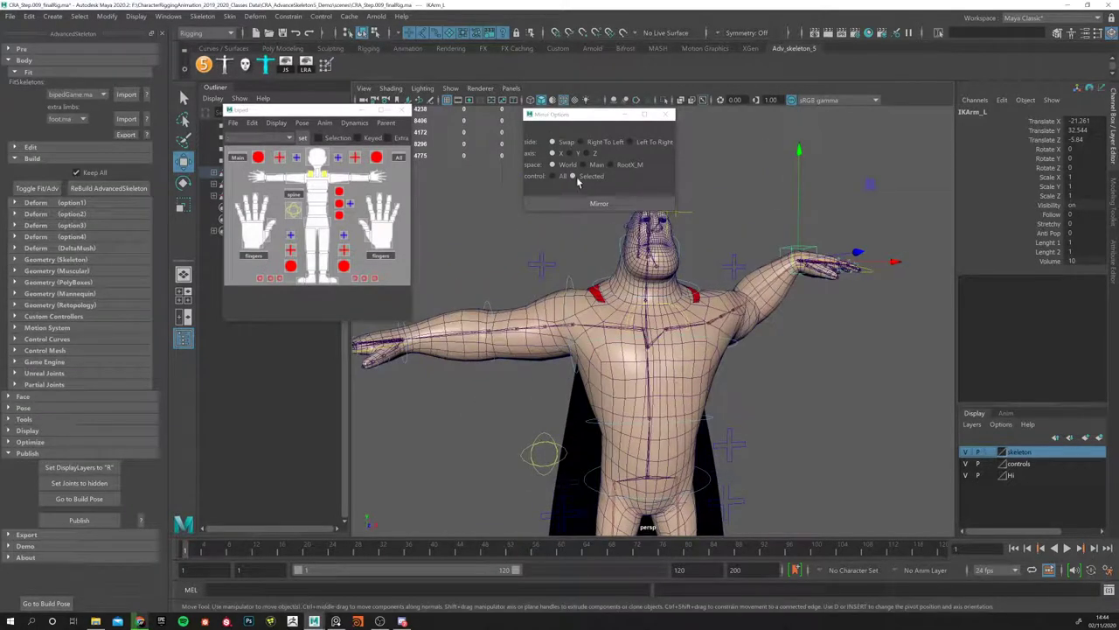
{"action": "left_click", "coordinate": [600, 206]}
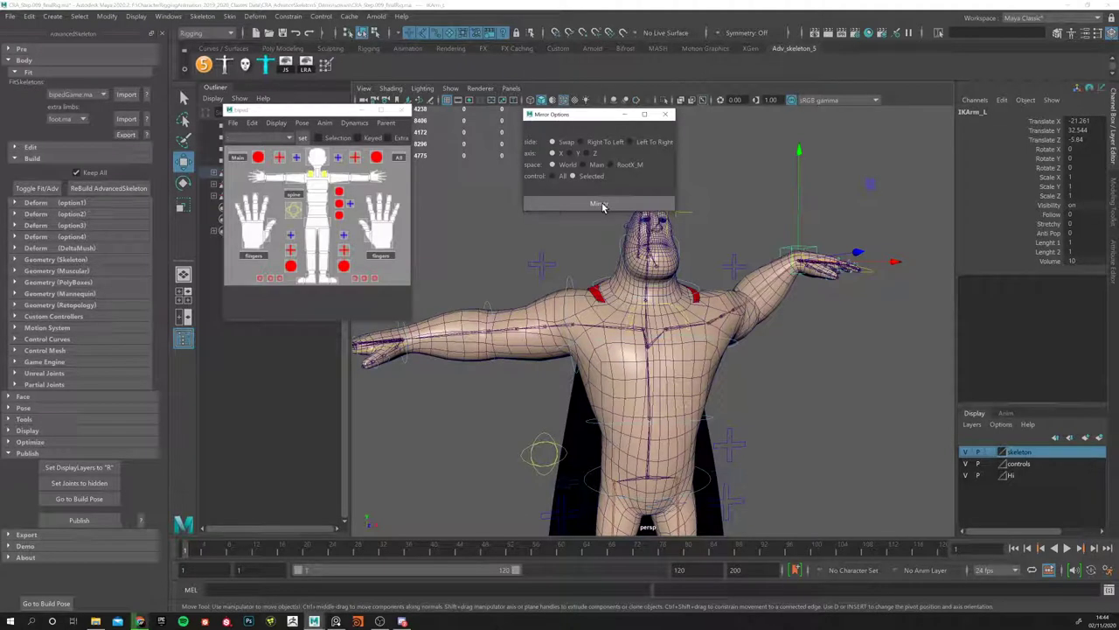
{"action": "middle_click_drag", "start_coordinate": [529, 305], "coordinate": [505, 369], "text": "alt"}
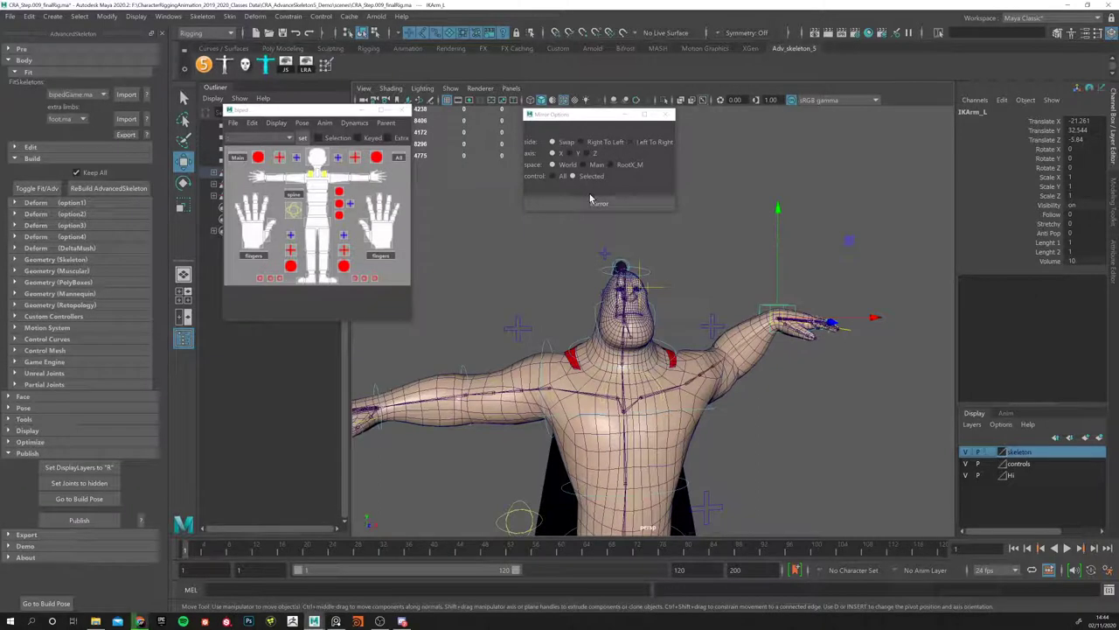
{"action": "left_click", "coordinate": [552, 176]}
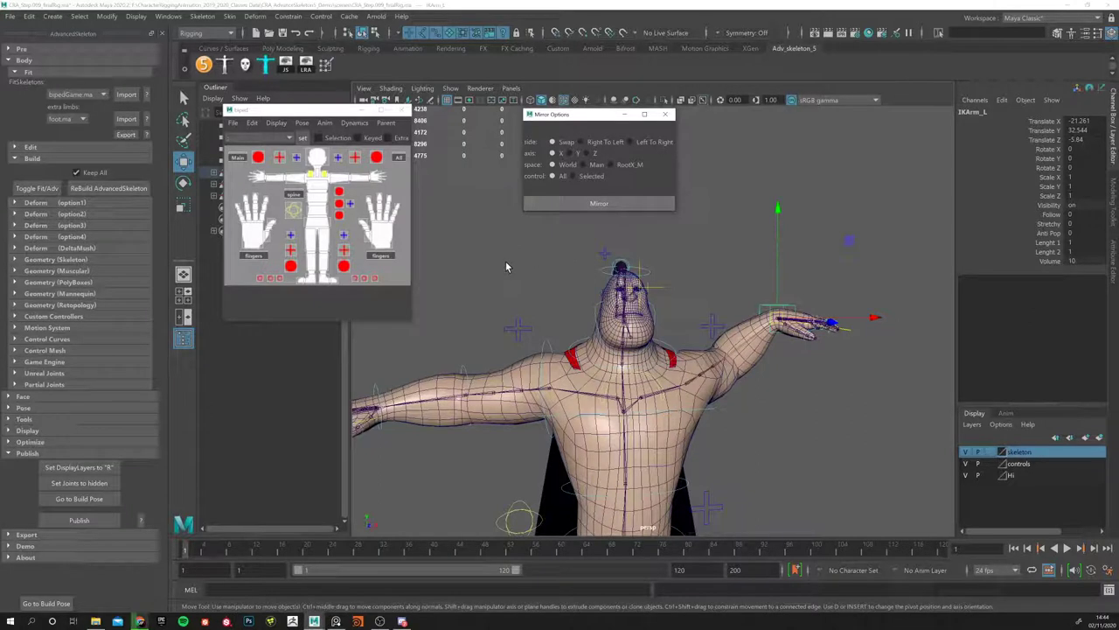
{"action": "left_click", "coordinate": [599, 204]}
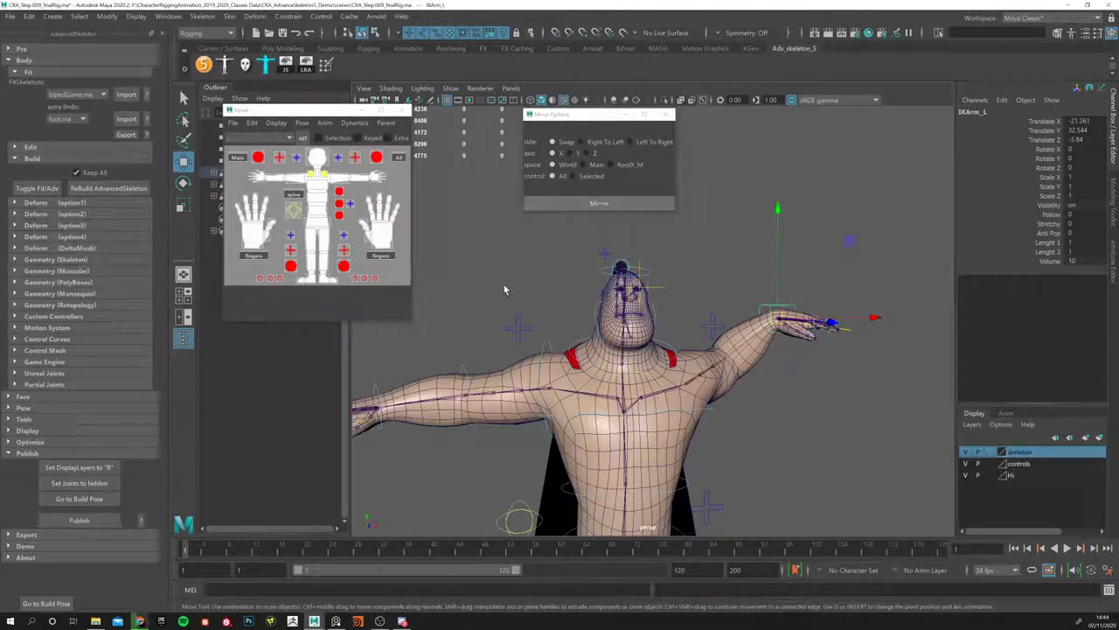
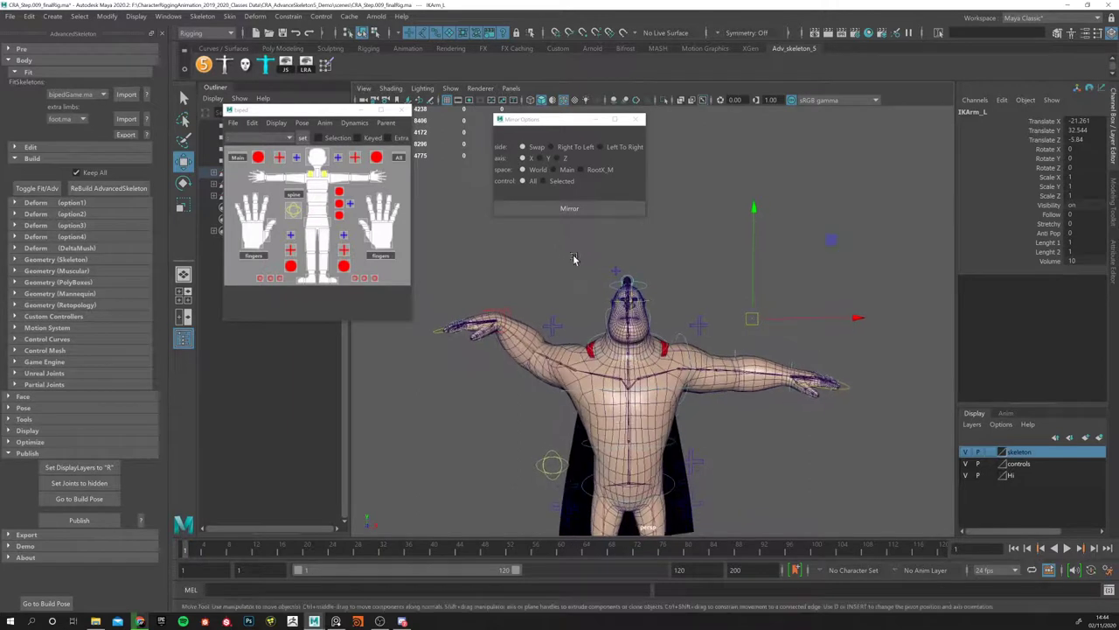
Step: Check the swapped arm pose from several sides and return the rig to its default pose with the biped selector's reset
{"action": "left_click_drag", "start_coordinate": [523, 249], "coordinate": [562, 270], "text": "alt"}
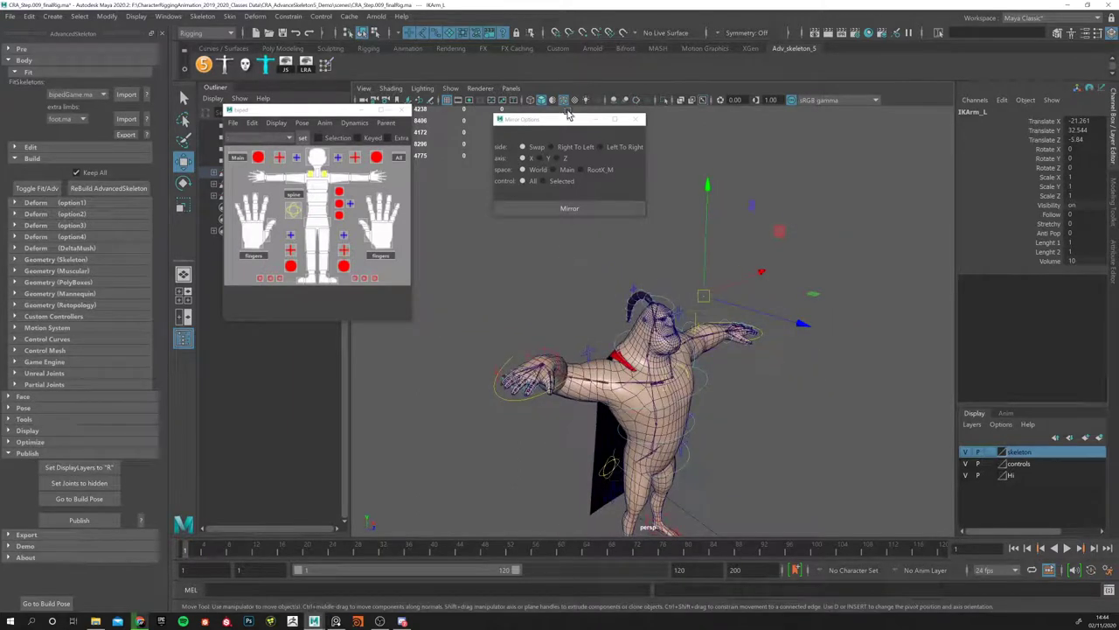
{"action": "left_click_drag", "start_coordinate": [538, 348], "coordinate": [648, 365], "text": "alt"}
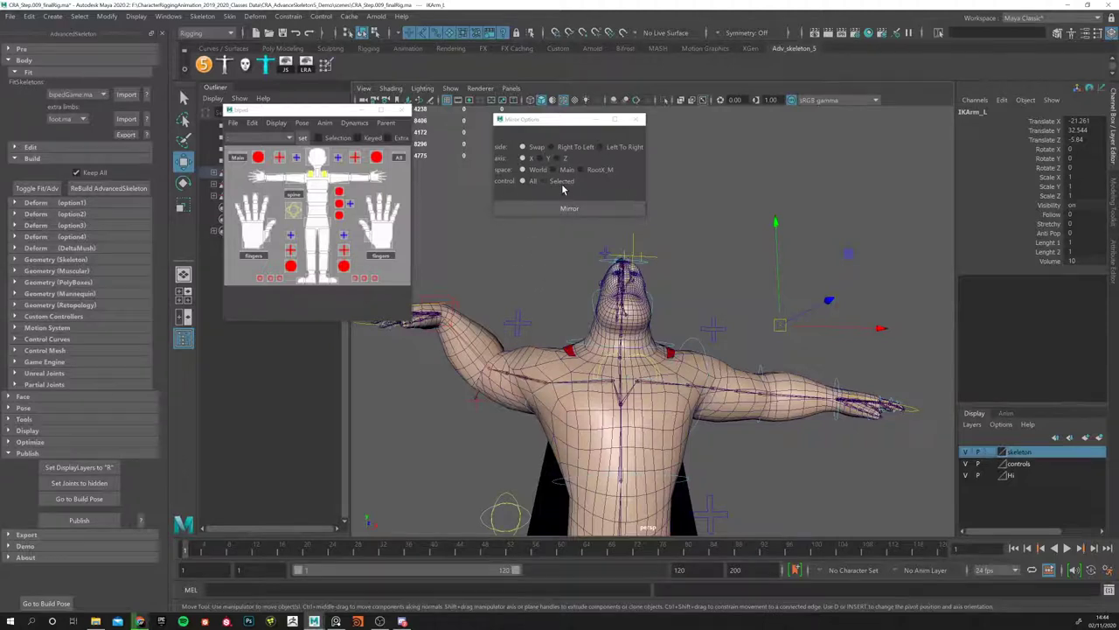
{"action": "left_click_drag", "start_coordinate": [595, 278], "coordinate": [603, 293], "text": "alt"}
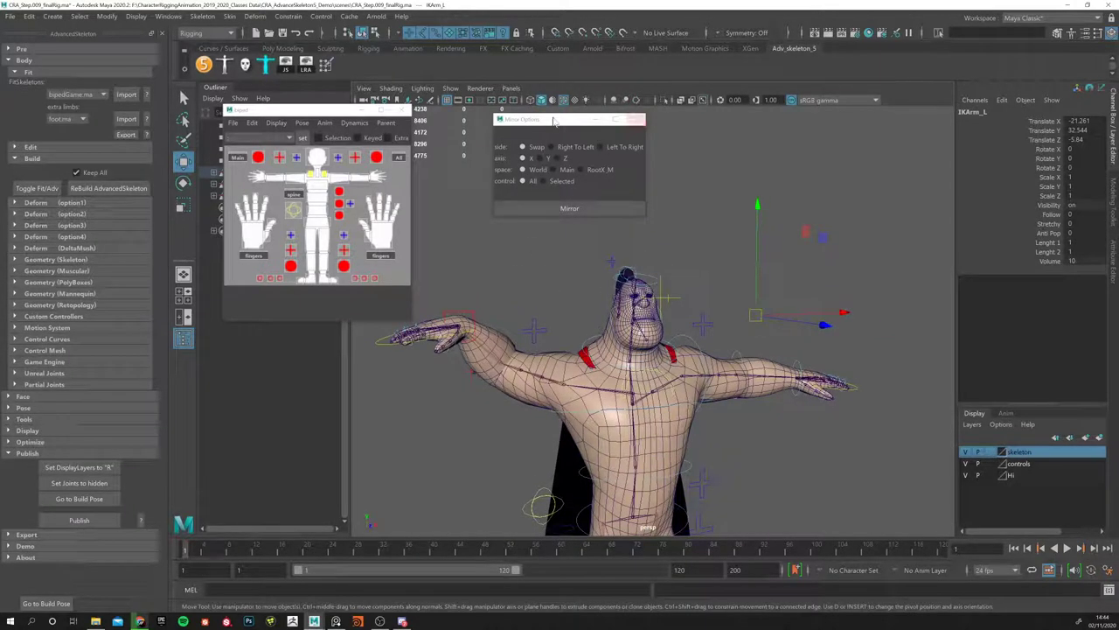
{"action": "left_click", "coordinate": [299, 125]}
{"action": "left_click", "coordinate": [313, 162]}
Step: Examine the whole character down to the feet, ending with the left leg control IKLeg_L selected
{"action": "scroll", "coordinate": [480, 285], "scroll_direction": "down", "scroll_amount": 3}
{"action": "left_click_drag", "start_coordinate": [480, 285], "coordinate": [535, 288], "text": "alt"}
{"action": "left_click_drag", "start_coordinate": [547, 354], "coordinate": [526, 307], "text": "alt"}
{"action": "scroll", "coordinate": [533, 319], "scroll_direction": "down", "scroll_amount": 3}
{"action": "left_click_drag", "start_coordinate": [586, 394], "coordinate": [580, 404], "text": "alt"}
{"action": "middle_click_drag", "start_coordinate": [579, 404], "coordinate": [570, 328], "text": "alt"}
{"action": "middle_click_drag", "start_coordinate": [643, 340], "coordinate": [600, 407], "text": "alt"}
{"action": "scroll", "coordinate": [629, 380], "scroll_direction": "up", "scroll_amount": 3}
{"action": "left_click_drag", "start_coordinate": [599, 407], "coordinate": [545, 435], "text": "alt"}
{"action": "middle_click_drag", "start_coordinate": [607, 475], "coordinate": [612, 293], "text": "alt"}
{"action": "scroll", "coordinate": [676, 353], "scroll_direction": "up", "scroll_amount": 3}
{"action": "left_click_drag", "start_coordinate": [675, 354], "coordinate": [630, 431], "text": "alt"}
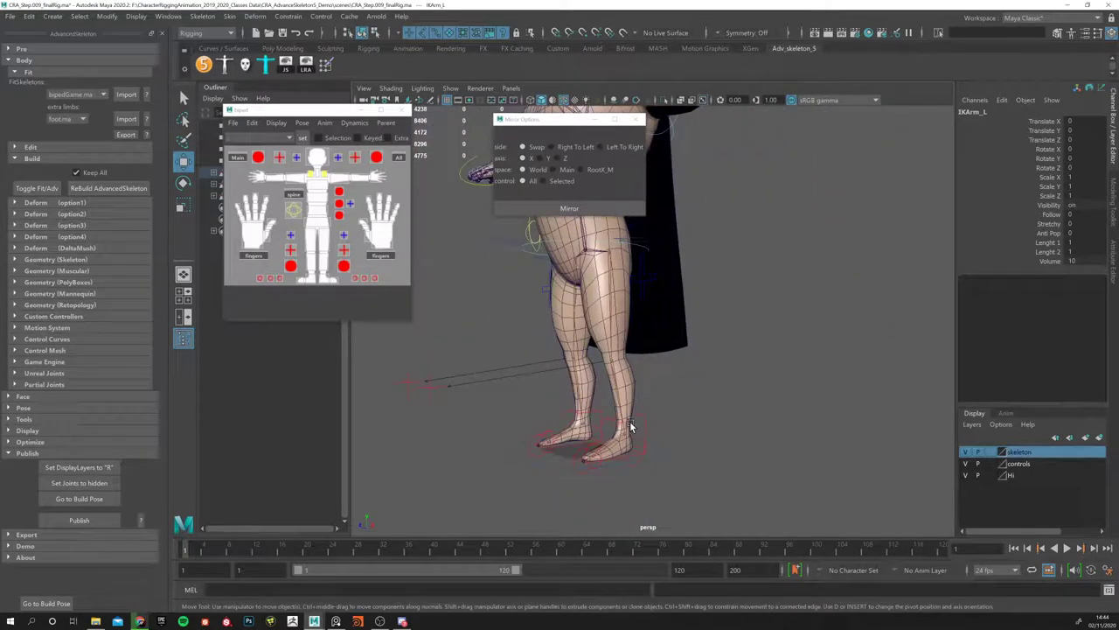
{"action": "left_click", "coordinate": [648, 432]}
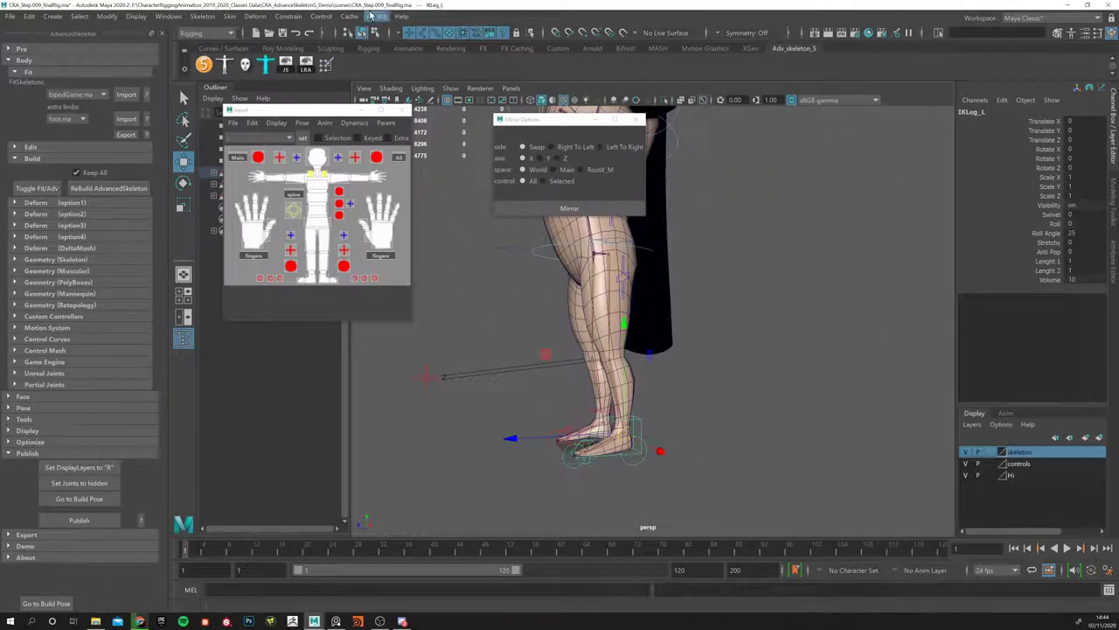
{"action": "left_click_drag", "start_coordinate": [386, 7], "coordinate": [295, 123]}
{"action": "left_click", "coordinate": [338, 621]}
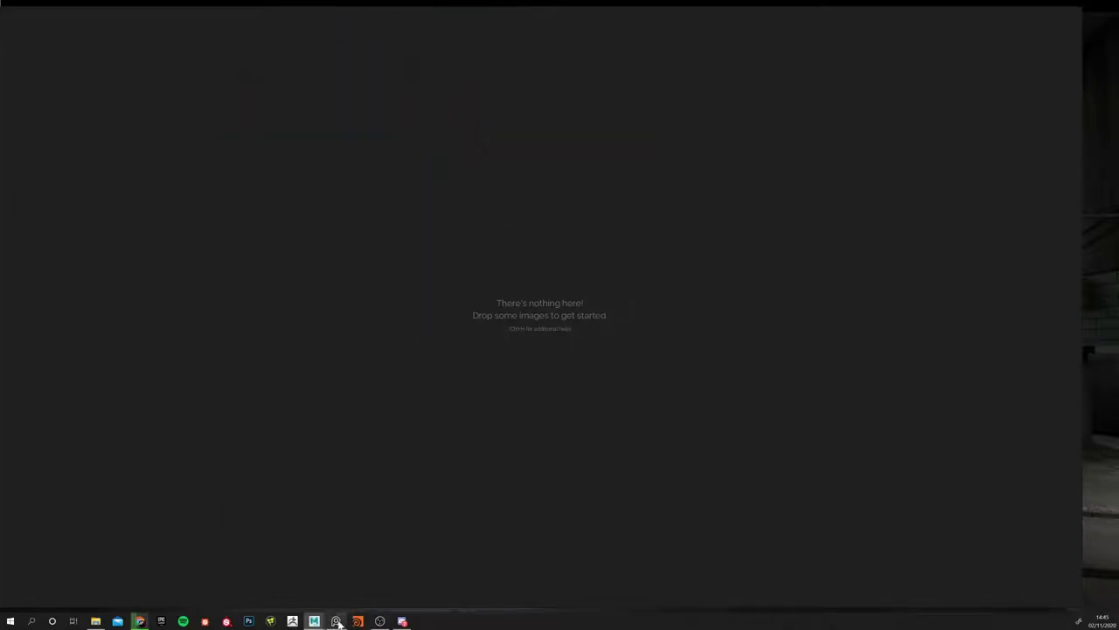
{"action": "right_click", "coordinate": [338, 622]}
{"action": "left_click", "coordinate": [324, 606]}
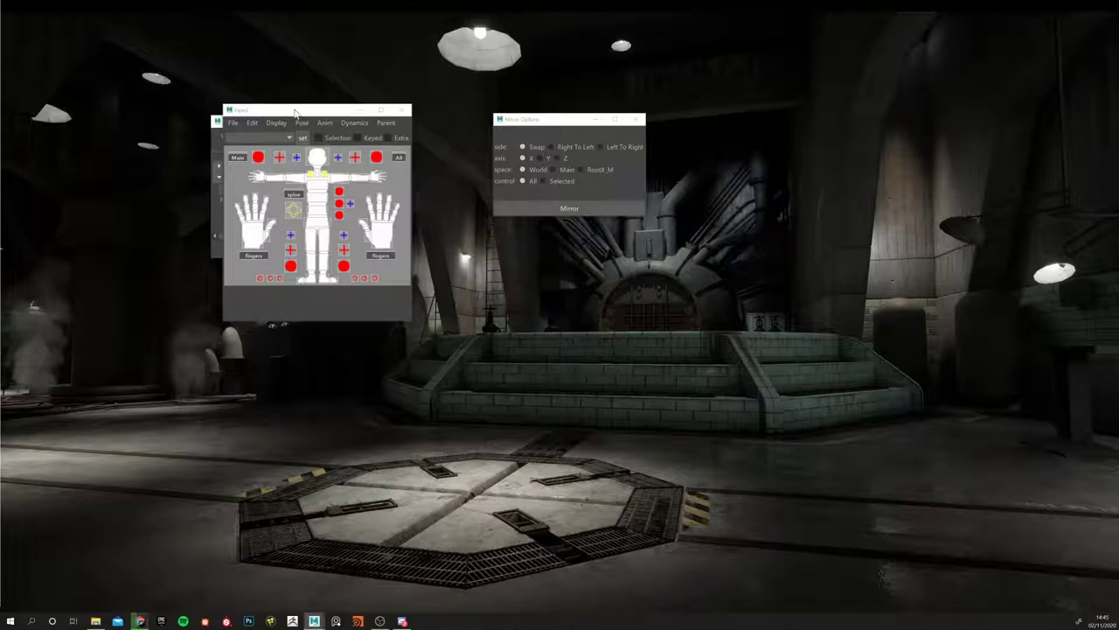
Step: Place the biped selector beside the character and close the Mirror Options window
{"action": "left_click_drag", "start_coordinate": [295, 114], "coordinate": [358, 206]}
{"action": "left_click", "coordinate": [356, 123]}
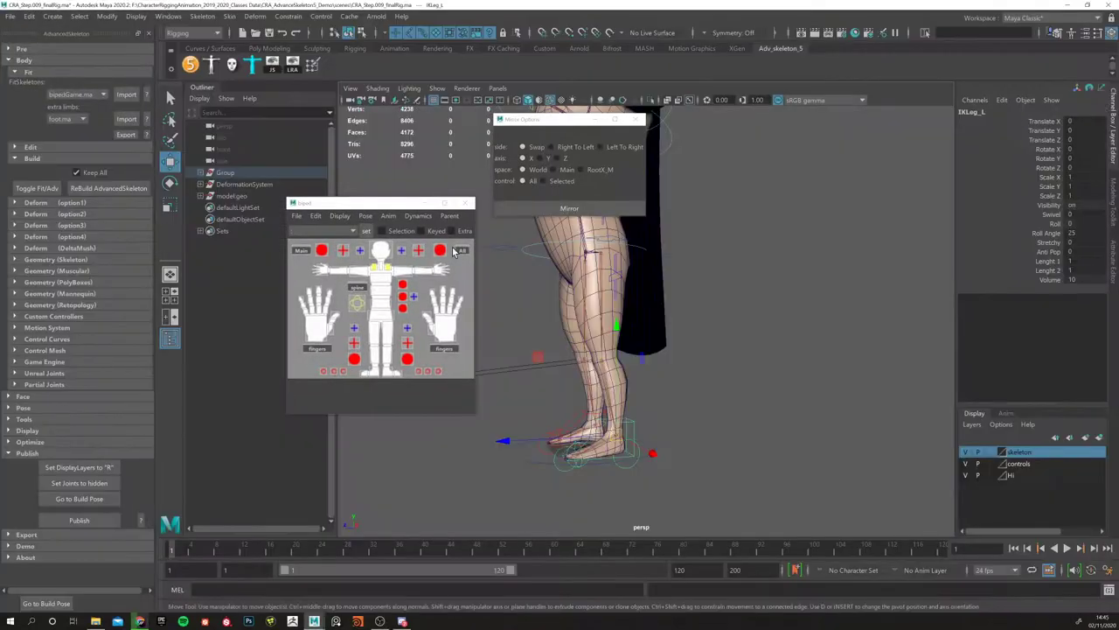
{"action": "left_click_drag", "start_coordinate": [386, 207], "coordinate": [273, 195]}
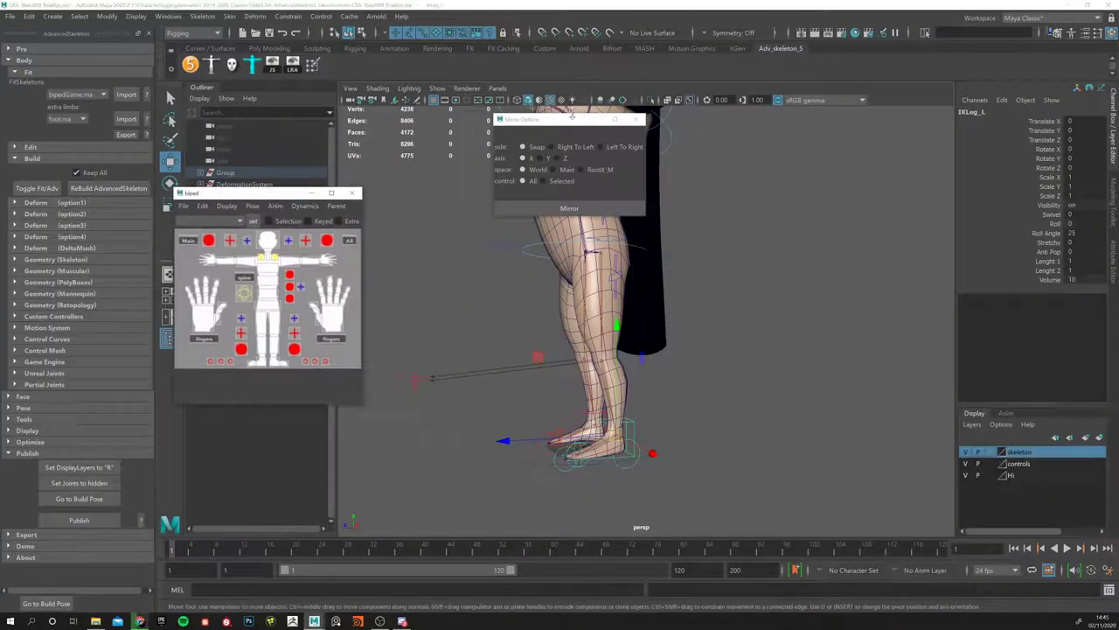
{"action": "left_click_drag", "start_coordinate": [570, 125], "coordinate": [657, 231]}
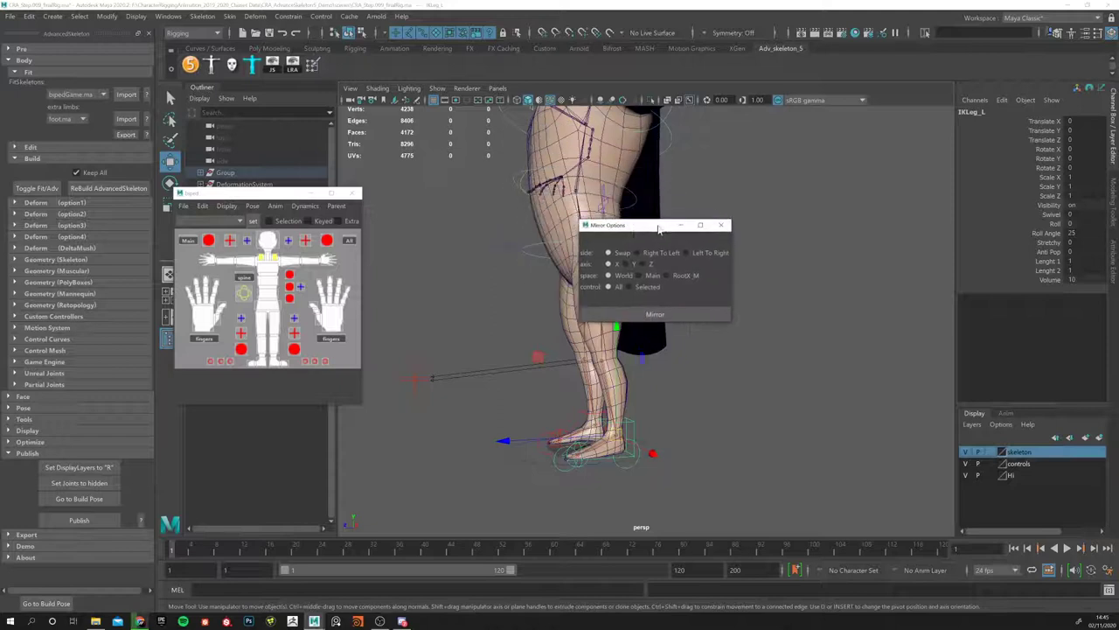
{"action": "left_click", "coordinate": [720, 225]}
Step: Select the left wrist control FKWrist_L and look over its transform channels
{"action": "left_click_drag", "start_coordinate": [558, 355], "coordinate": [619, 405], "text": "alt"}
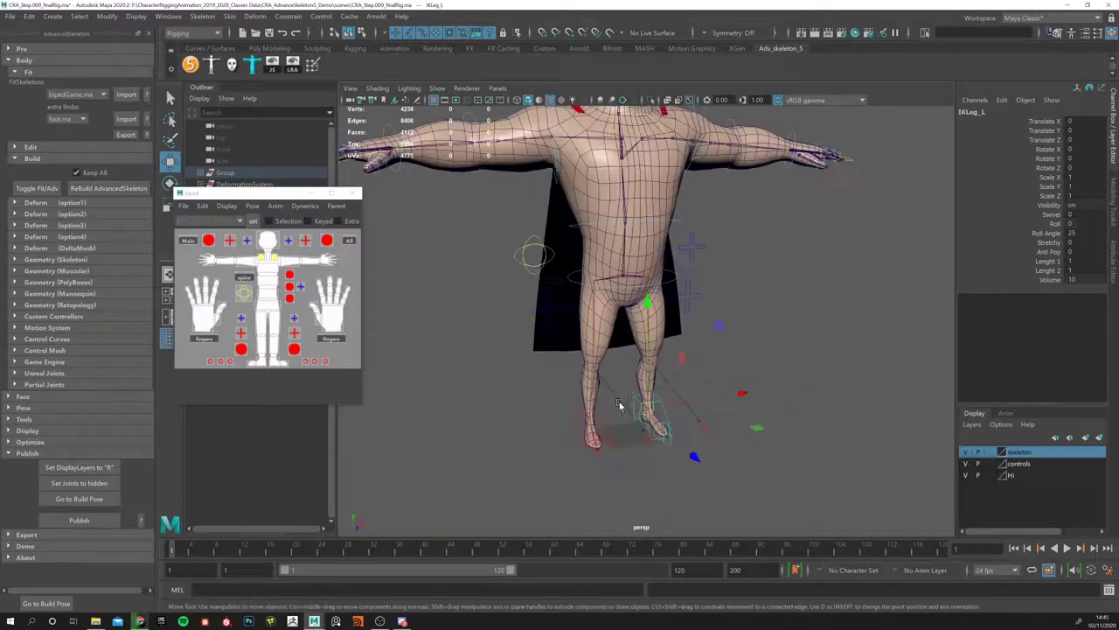
{"action": "left_click_drag", "start_coordinate": [640, 368], "coordinate": [551, 367], "text": "alt"}
{"action": "left_click", "coordinate": [547, 397]}
{"action": "left_click_drag", "start_coordinate": [581, 414], "coordinate": [782, 265], "text": "alt"}
{"action": "left_click", "coordinate": [789, 275]}
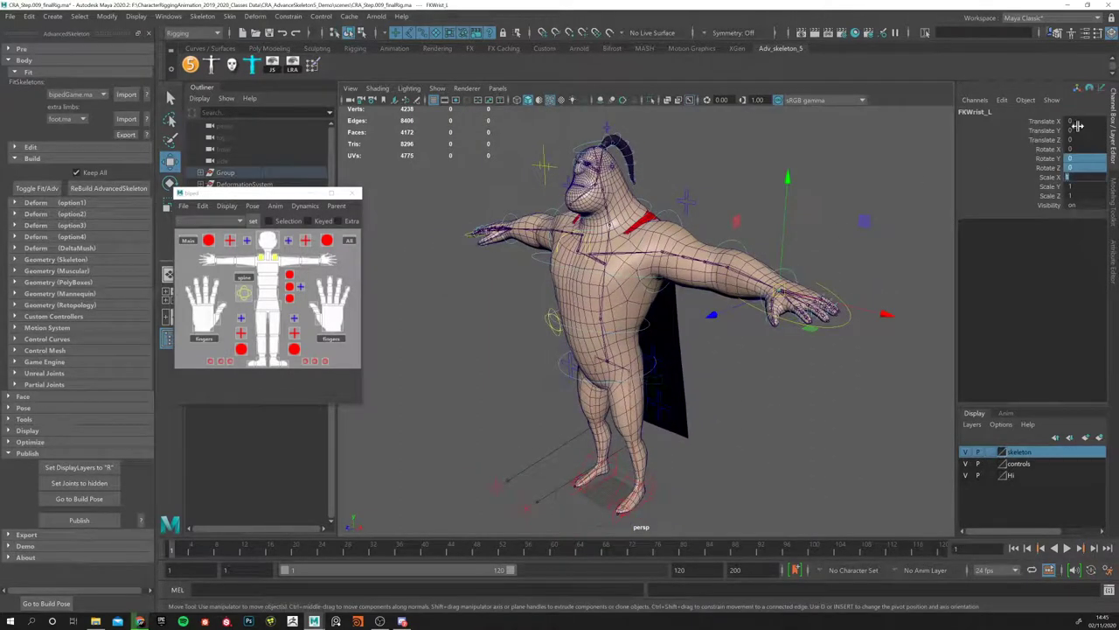
{"action": "left_click_drag", "start_coordinate": [1077, 131], "coordinate": [1079, 159]}
Step: Frame the left foot, test the heel roll by rotating RollHeel_L about -43 degrees in X, and undo it
{"action": "left_click_drag", "start_coordinate": [728, 267], "coordinate": [635, 444], "text": "alt"}
{"action": "left_click", "coordinate": [649, 430]}
{"action": "key", "text": "f"}
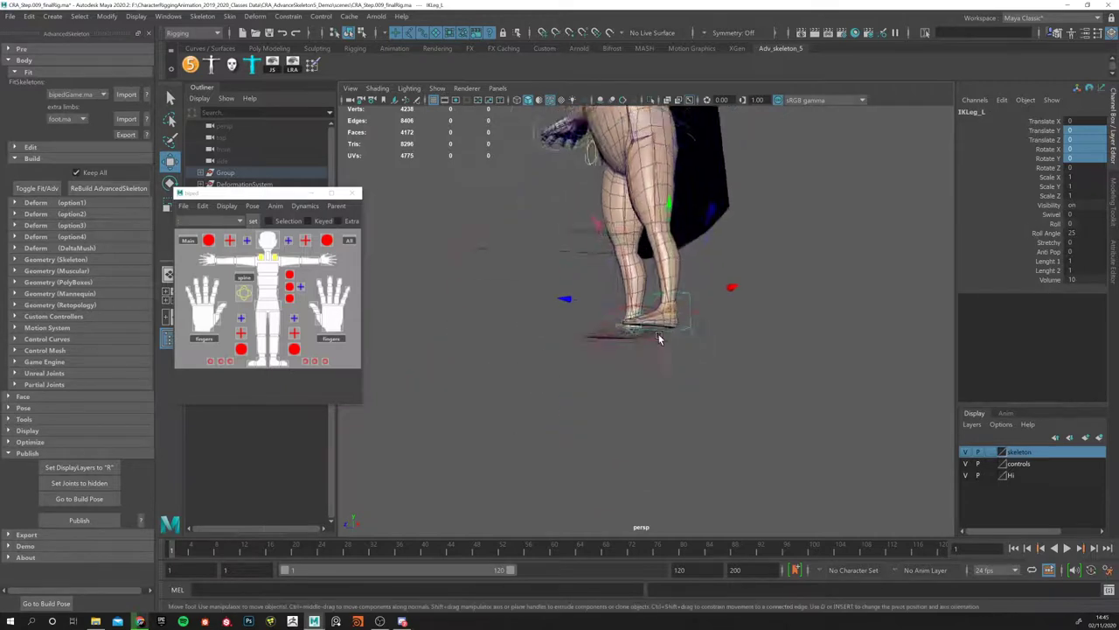
{"action": "left_click", "coordinate": [679, 408]}
{"action": "left_click_drag", "start_coordinate": [679, 409], "coordinate": [625, 443], "text": "alt"}
{"action": "left_click", "coordinate": [626, 405]}
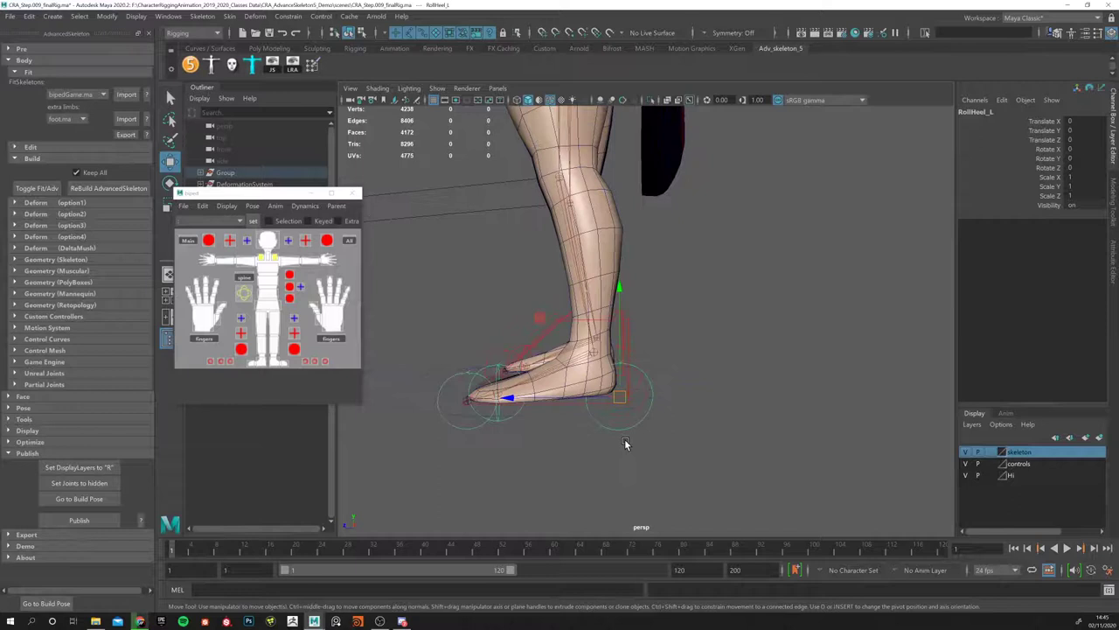
{"action": "key", "text": "e"}
{"action": "left_click_drag", "start_coordinate": [656, 311], "coordinate": [717, 362]}
{"action": "key", "text": "ctrl+z"}
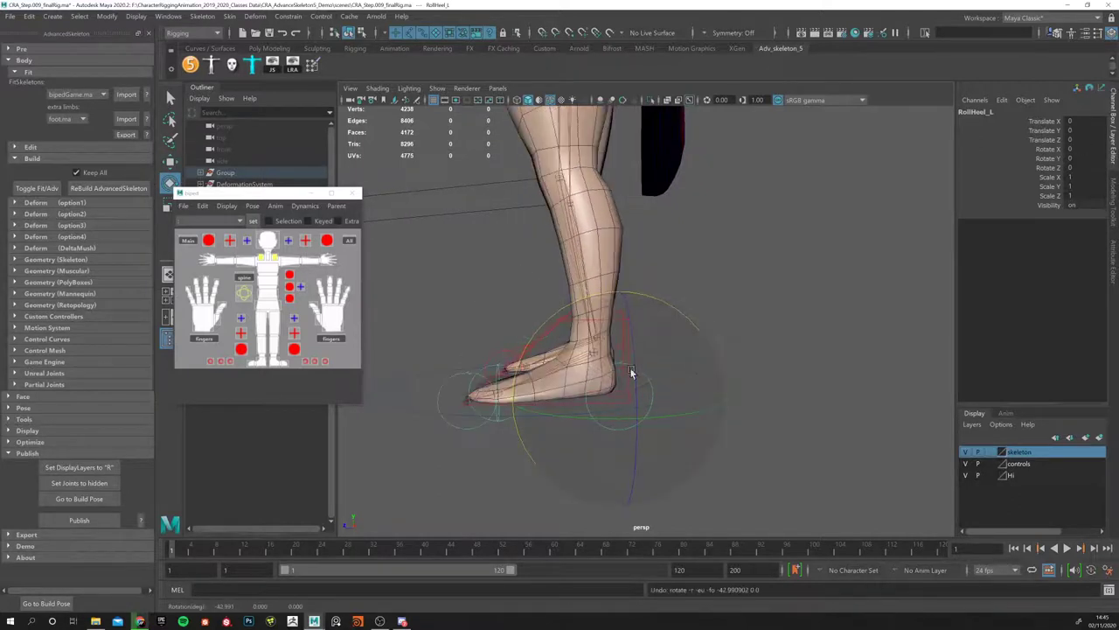
Step: Test the toe-tip roll by rotating RollToesEnd_L about 53.7 degrees in X, and undo it
{"action": "left_click", "coordinate": [456, 376]}
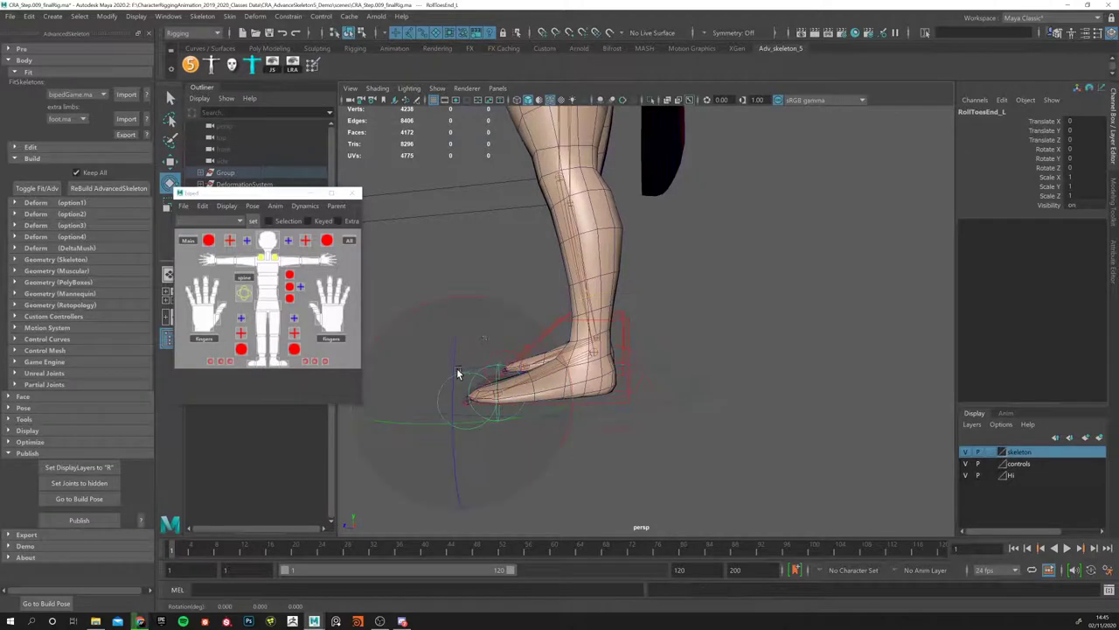
{"action": "left_click_drag", "start_coordinate": [507, 305], "coordinate": [392, 298]}
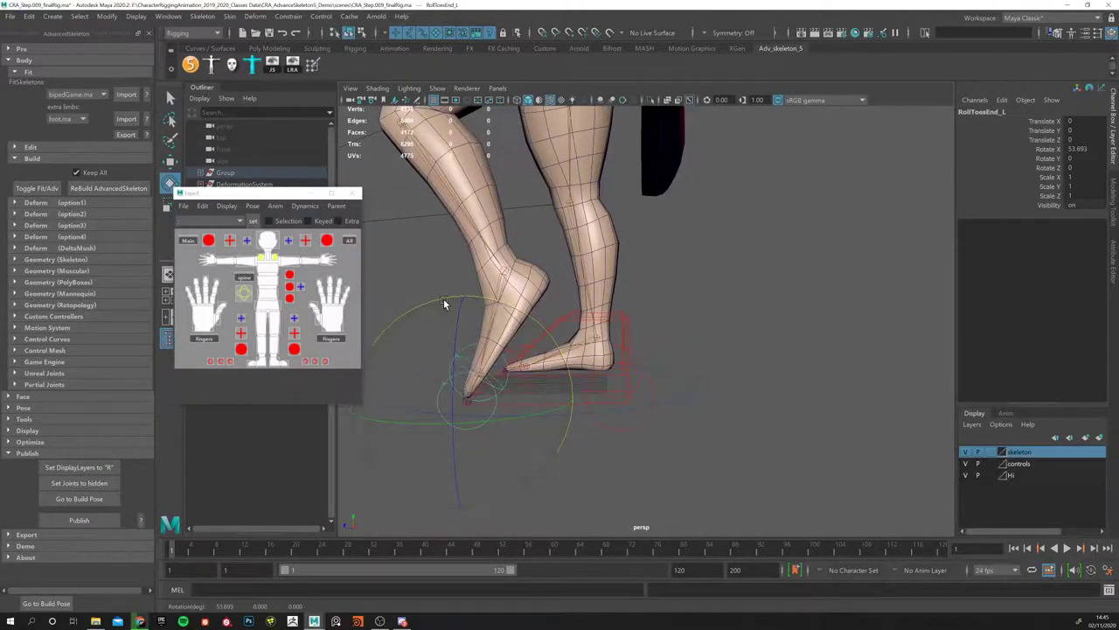
{"action": "key", "text": "ctrl+z"}
Step: Test the left toe bend by rotating the IKToes_L control, and undo the rotation
{"action": "left_click_drag", "start_coordinate": [490, 355], "coordinate": [652, 381], "text": "alt"}
{"action": "right_click_drag", "start_coordinate": [653, 381], "coordinate": [743, 384], "text": "alt"}
{"action": "middle_click_drag", "start_coordinate": [743, 385], "coordinate": [547, 359], "text": "alt"}
{"action": "right_click_drag", "start_coordinate": [547, 359], "coordinate": [752, 336], "text": "alt"}
{"action": "left_click", "coordinate": [872, 314]}
{"action": "left_click", "coordinate": [719, 340]}
{"action": "left_click_drag", "start_coordinate": [757, 320], "coordinate": [757, 376]}
{"action": "key", "text": "ctrl+z"}
Step: Test the hip swing by rotating the HipSwinger_M control beside the waist, and undo the rotation
{"action": "left_click_drag", "start_coordinate": [654, 379], "coordinate": [627, 457], "text": "alt"}
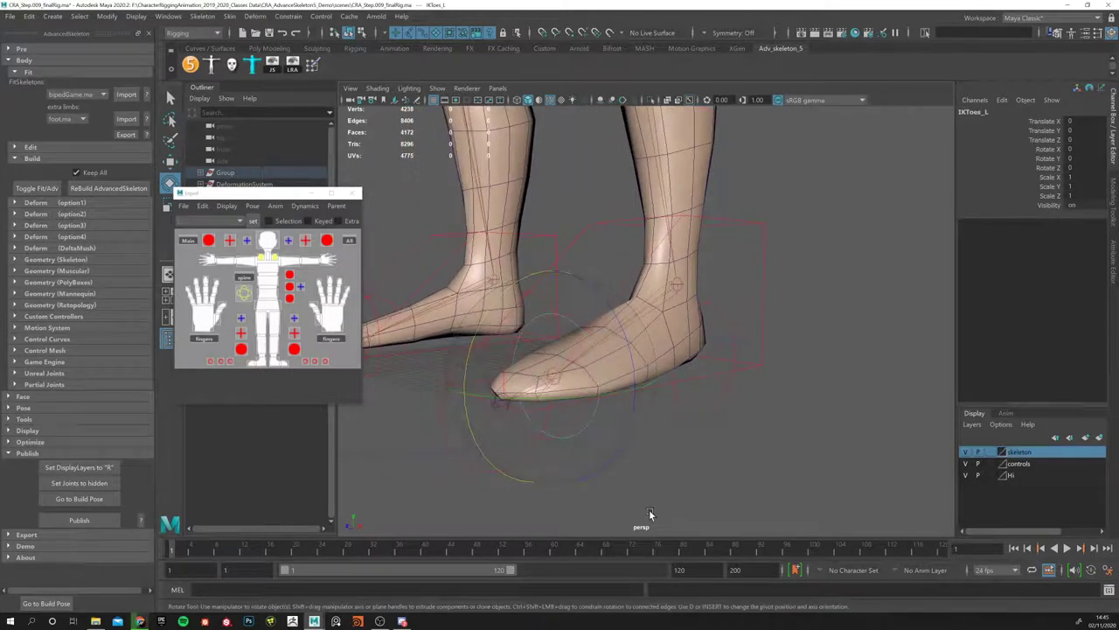
{"action": "left_click", "coordinate": [643, 451]}
{"action": "left_click", "coordinate": [523, 437]}
{"action": "left_click_drag", "start_coordinate": [495, 292], "coordinate": [552, 364]}
{"action": "key", "text": "ctrl+z"}
{"action": "left_click", "coordinate": [485, 294]}
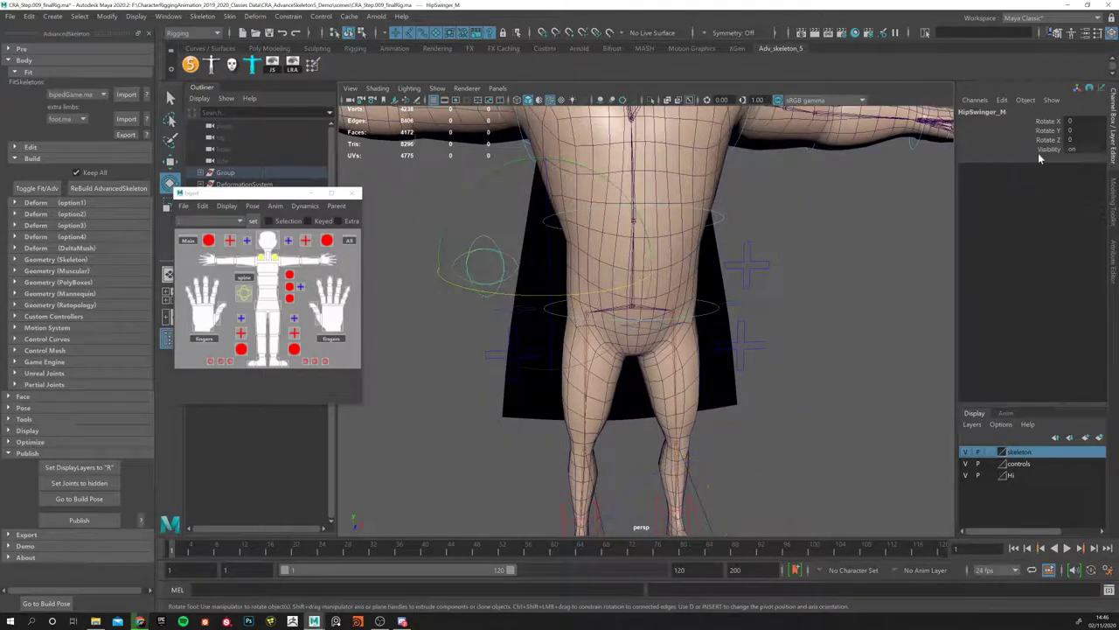
{"action": "left_click_drag", "start_coordinate": [516, 271], "coordinate": [560, 181]}
{"action": "key", "text": "ctrl+z"}
Step: Rotate the root control RootX_M about -4.9 degrees in X, and try moving the body with it, undoing the move
{"action": "left_click", "coordinate": [757, 348]}
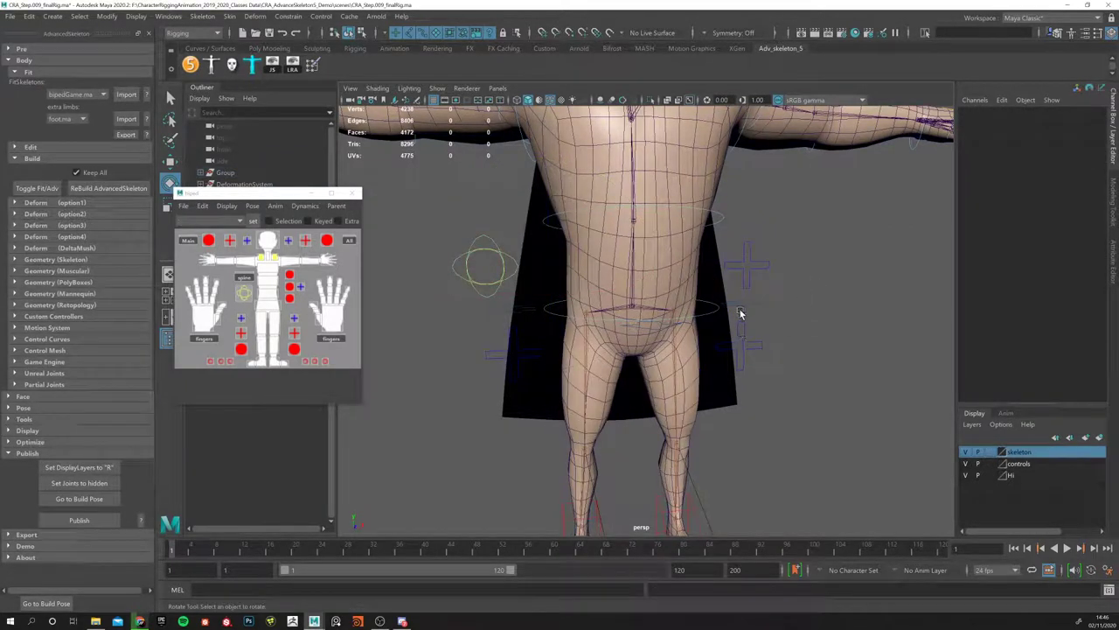
{"action": "left_click", "coordinate": [743, 306]}
{"action": "left_click_drag", "start_coordinate": [629, 255], "coordinate": [648, 237]}
{"action": "key", "text": "w"}
{"action": "left_click_drag", "start_coordinate": [630, 310], "coordinate": [571, 352]}
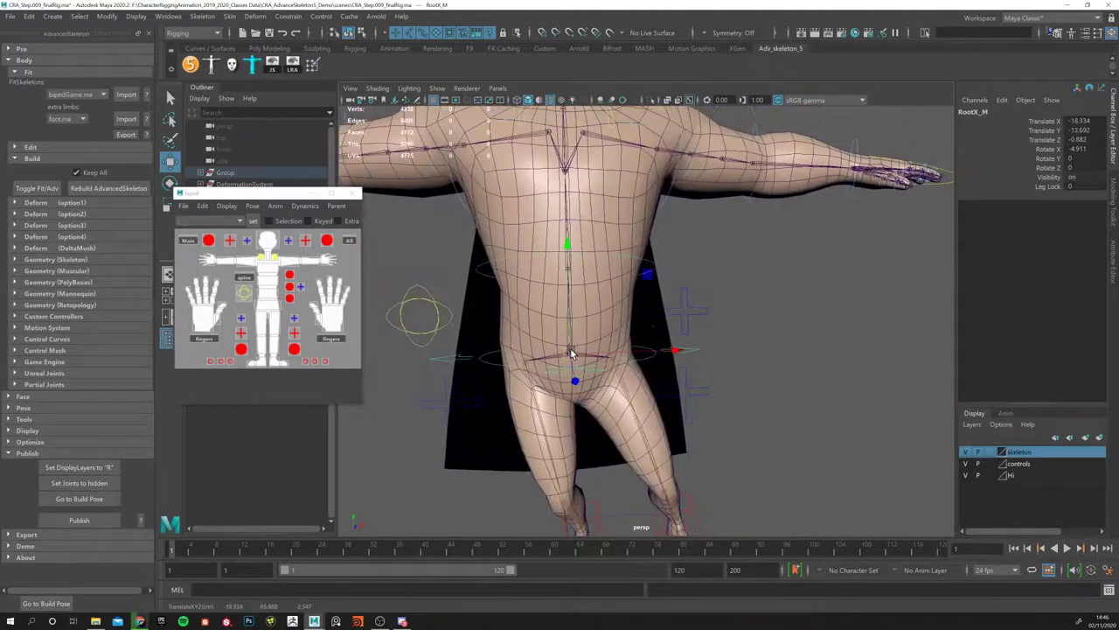
{"action": "key", "text": "ctrl+z"}
{"action": "left_click_drag", "start_coordinate": [638, 330], "coordinate": [659, 331], "text": "alt"}
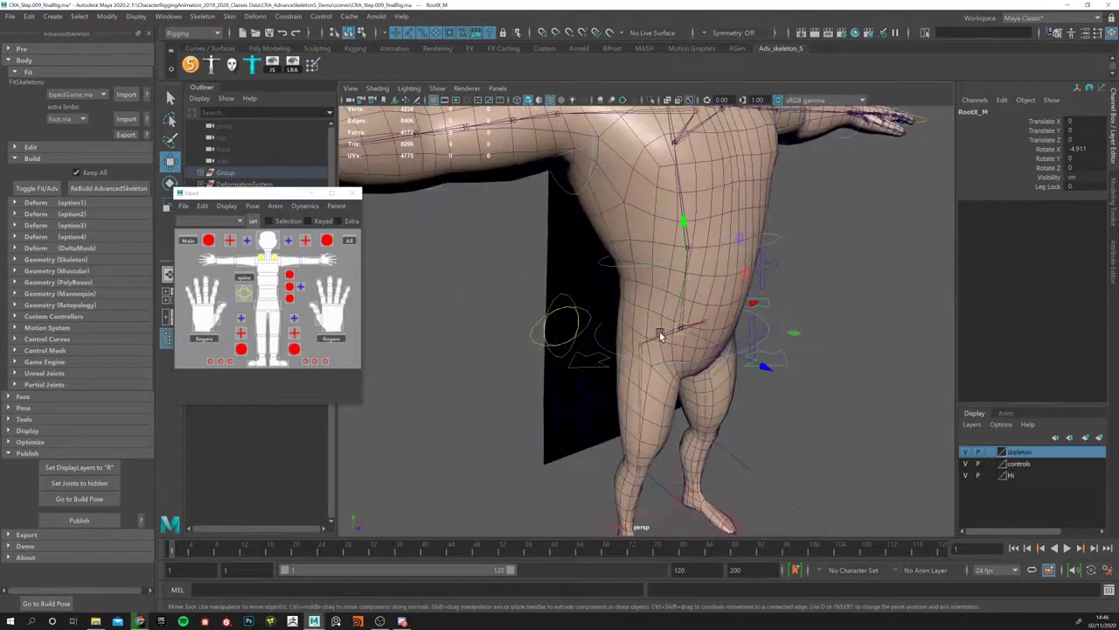
Step: Select the spine blend control FKIKSpine_M and switch the spine from FK to IK with its FKIKBlend
{"action": "left_click", "coordinate": [807, 280]}
{"action": "left_click", "coordinate": [774, 263]}
{"action": "left_click_drag", "start_coordinate": [833, 275], "coordinate": [674, 293], "text": "alt"}
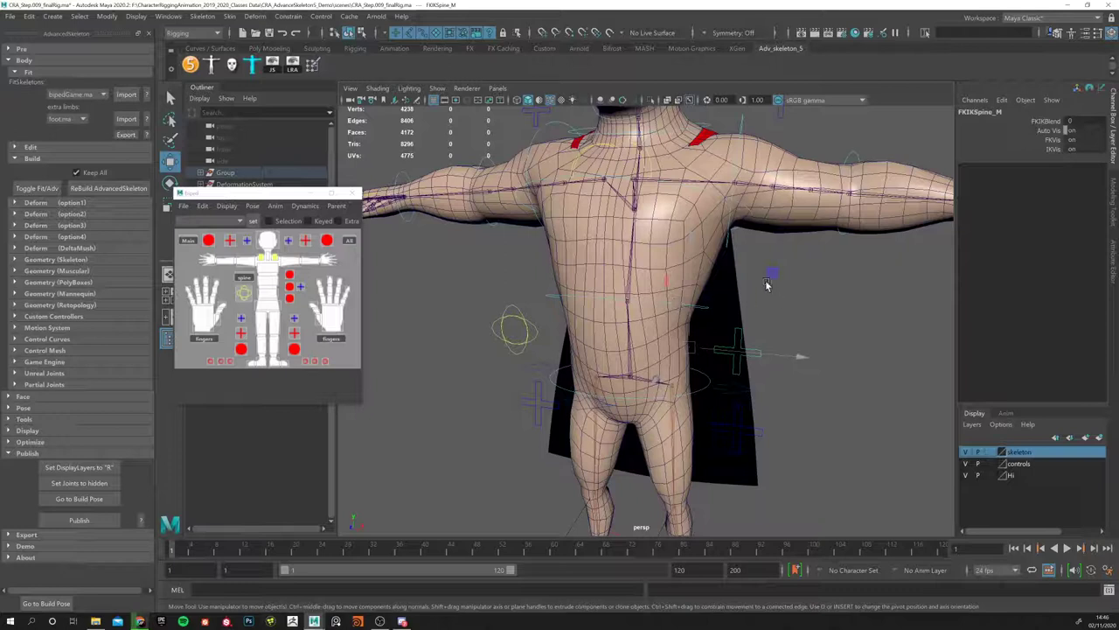
{"action": "left_click_drag", "start_coordinate": [539, 293], "coordinate": [527, 271], "text": "alt"}
Step: Try moving the IK spine controls at the chest and mid-torso, undoing each move
{"action": "left_click", "coordinate": [588, 223]}
{"action": "mouse_move", "coordinate": [621, 201]}
{"action": "left_mouse_down", "text": "alt"}
{"action": "mouse_move", "coordinate": [608, 258]}
{"action": "mouse_move", "coordinate": [633, 223]}
{"action": "mouse_move", "coordinate": [613, 231]}
{"action": "mouse_move", "coordinate": [603, 205]}
{"action": "mouse_move", "coordinate": [621, 210]}
{"action": "left_mouse_up", "text": "alt"}
{"action": "key", "text": "ctrl+z"}
{"action": "left_click", "coordinate": [548, 295]}
{"action": "left_click", "coordinate": [547, 295]}
{"action": "mouse_move", "coordinate": [606, 304]}
{"action": "left_mouse_down"}
{"action": "mouse_move", "coordinate": [588, 288]}
{"action": "mouse_move", "coordinate": [645, 300]}
{"action": "mouse_move", "coordinate": [574, 298]}
{"action": "mouse_move", "coordinate": [609, 306]}
{"action": "left_mouse_up"}
{"action": "key", "text": "ctrl+z"}
Step: Try moving the lowest IK spine control near the hips, and undo the recent spine control changes
{"action": "left_click", "coordinate": [511, 376]}
{"action": "left_click_drag", "start_coordinate": [538, 395], "coordinate": [656, 380], "text": "alt"}
{"action": "key", "text": "ctrl+z"}
{"action": "key", "text": "ctrl+z"}
{"action": "left_click_drag", "start_coordinate": [715, 341], "coordinate": [507, 300], "text": "alt"}
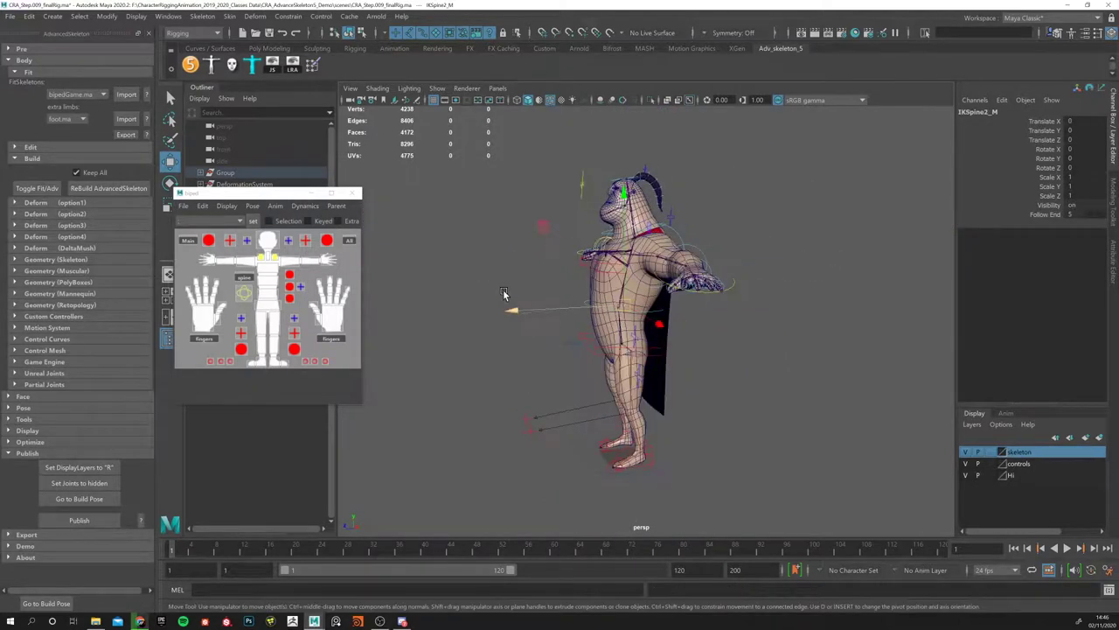
{"action": "key", "text": "ctrl+z"}
{"action": "key", "text": "ctrl+z"}
Step: Return the rig to its default pose with the biped selector's pose reset and clear the selection
{"action": "left_click_drag", "start_coordinate": [479, 339], "coordinate": [559, 339], "text": "alt"}
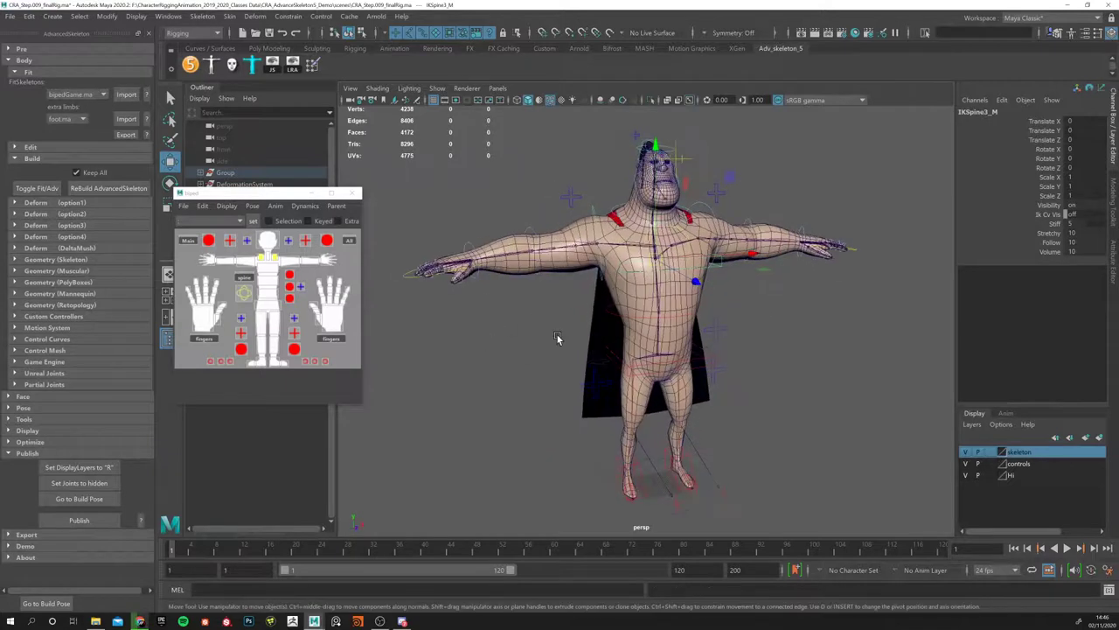
{"action": "left_click", "coordinate": [253, 207]}
{"action": "left_click", "coordinate": [267, 248]}
{"action": "left_click_drag", "start_coordinate": [502, 352], "coordinate": [542, 376], "text": "alt"}
{"action": "left_click", "coordinate": [550, 422]}
{"action": "scroll", "coordinate": [551, 415], "scroll_direction": "down", "scroll_amount": 4}
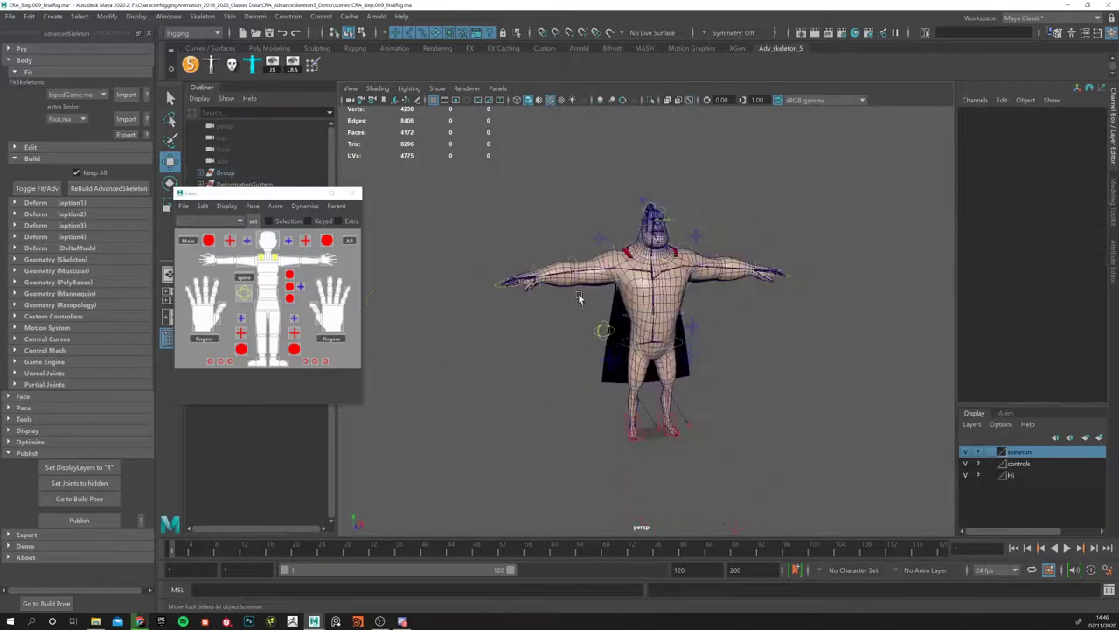
Step: Move the eye aim control AimEye_M in front of the face to about 1.6, 3.6, 0.8
{"action": "left_click_drag", "start_coordinate": [580, 298], "coordinate": [636, 280], "text": "alt"}
{"action": "middle_click_drag", "start_coordinate": [616, 245], "coordinate": [602, 336], "text": "alt"}
{"action": "right_click_drag", "start_coordinate": [602, 336], "coordinate": [865, 353], "text": "alt"}
{"action": "left_click_drag", "start_coordinate": [709, 340], "coordinate": [640, 330], "text": "alt"}
{"action": "right_click_drag", "start_coordinate": [640, 331], "coordinate": [709, 300], "text": "alt"}
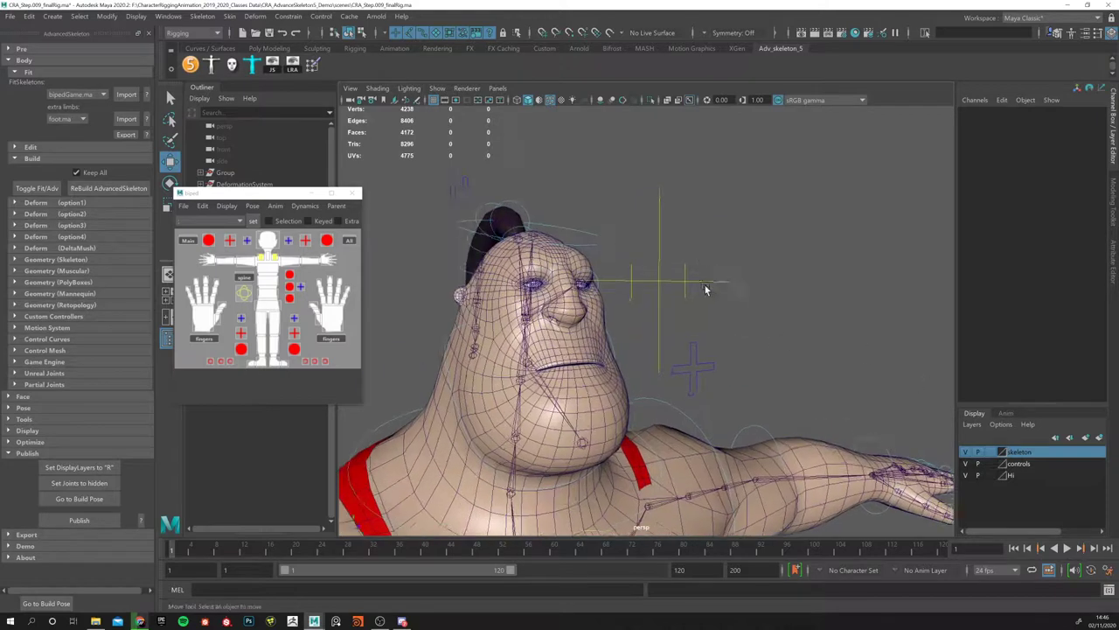
{"action": "left_click", "coordinate": [709, 277]}
{"action": "left_click_drag", "start_coordinate": [682, 352], "coordinate": [651, 258], "text": "alt"}
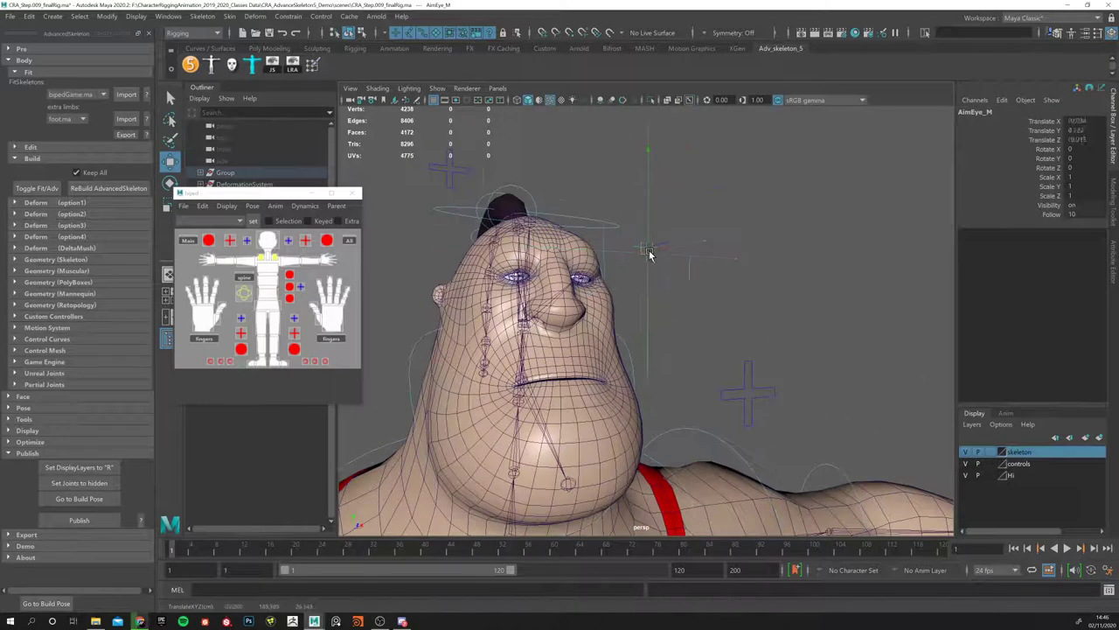
{"action": "left_click_drag", "start_coordinate": [456, 203], "coordinate": [823, 266]}
{"action": "left_click_drag", "start_coordinate": [680, 203], "coordinate": [678, 199]}
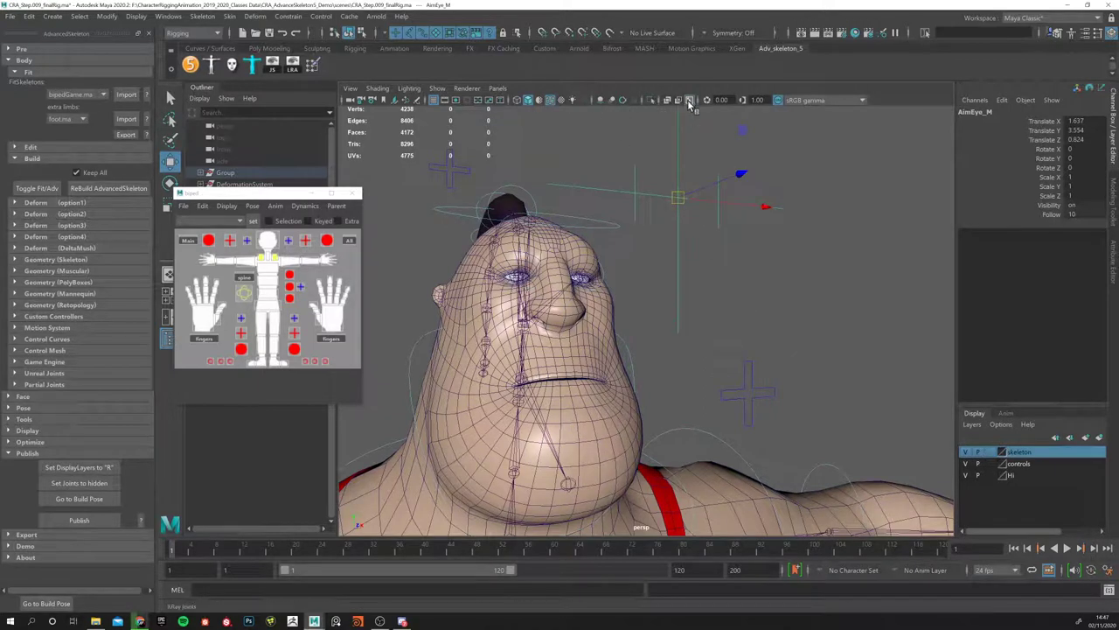
Step: Turn off the X-ray joints display and move AimEye_M around the face to test the eyes' gaze
{"action": "left_click", "coordinate": [622, 100]}
{"action": "left_click_drag", "start_coordinate": [678, 212], "coordinate": [492, 179]}
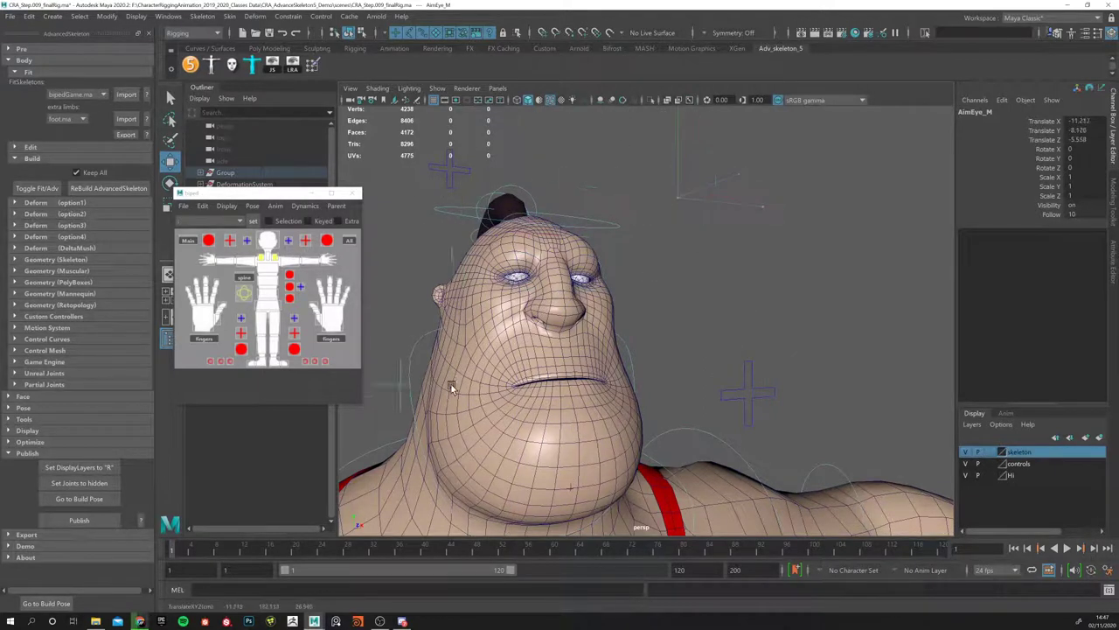
{"action": "left_click_drag", "start_coordinate": [767, 413], "coordinate": [647, 97]}
{"action": "left_click_drag", "start_coordinate": [687, 292], "coordinate": [676, 193]}
{"action": "right_click_drag", "start_coordinate": [513, 302], "coordinate": [613, 234], "text": "alt"}
{"action": "scroll", "coordinate": [613, 235], "scroll_direction": "down", "scroll_amount": 4}
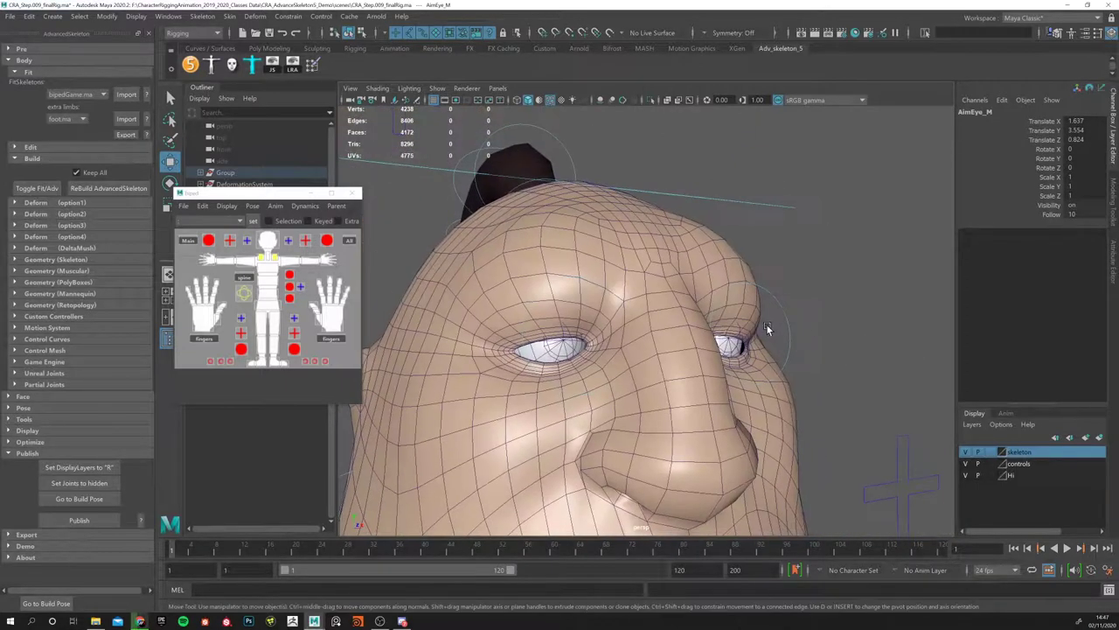
Step: Try moving FKEye_L and rotating it about 21.6 degrees in Z, and undo these changes along with the AimEye_M move
{"action": "left_click", "coordinate": [779, 295]}
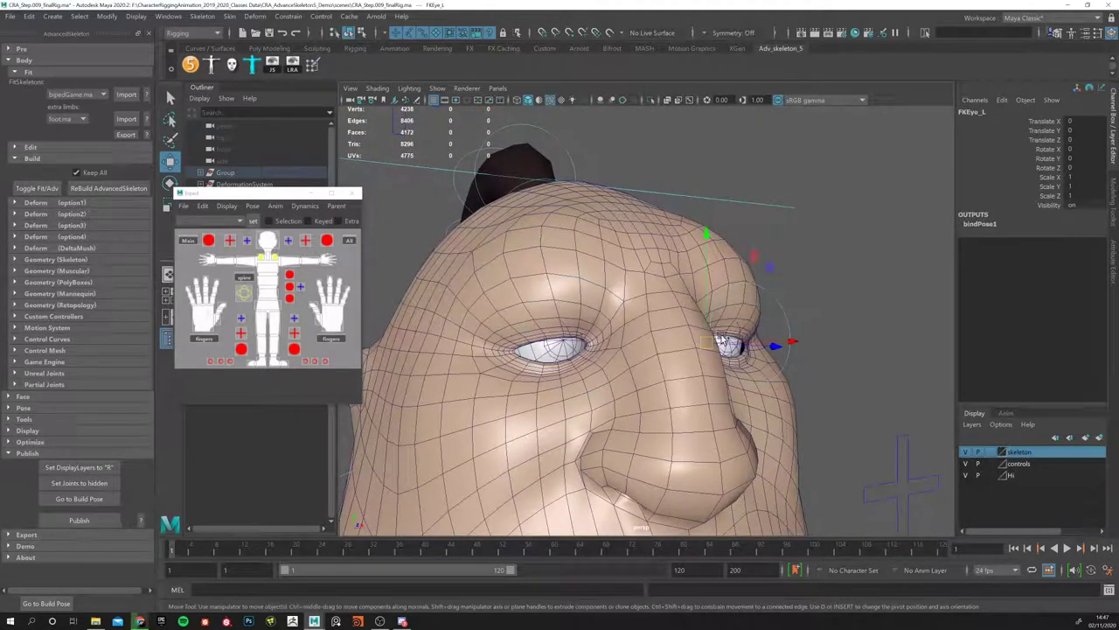
{"action": "mouse_move", "coordinate": [710, 347]}
{"action": "left_mouse_down"}
{"action": "mouse_move", "coordinate": [709, 337]}
{"action": "mouse_move", "coordinate": [639, 333]}
{"action": "mouse_move", "coordinate": [608, 376]}
{"action": "left_mouse_up"}
{"action": "key", "text": "ctrl+z"}
{"action": "key", "text": "e"}
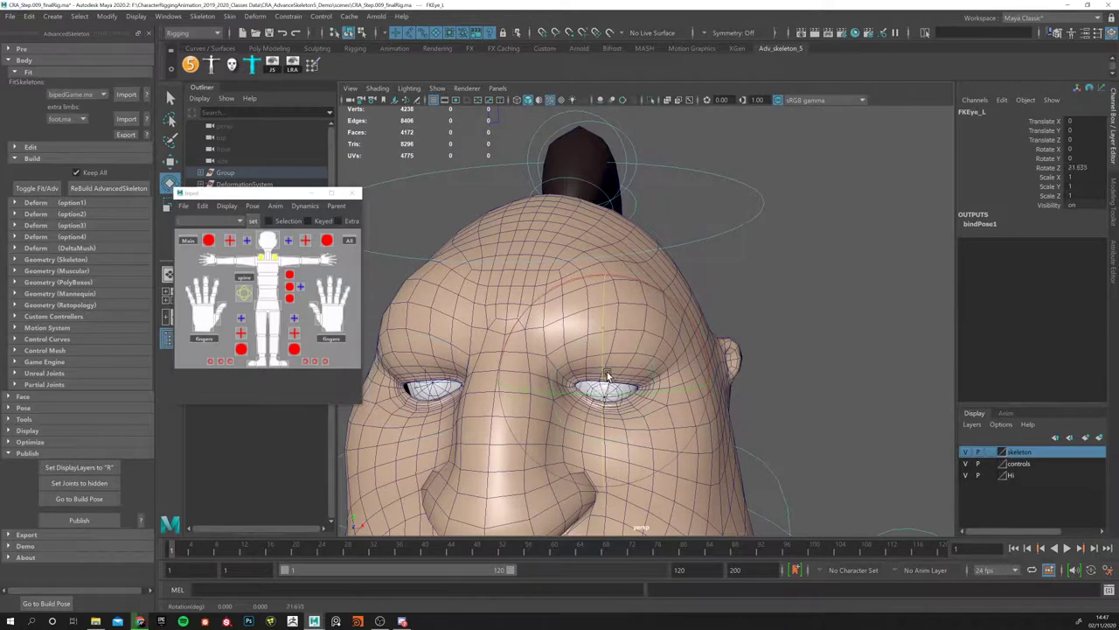
{"action": "left_click_drag", "start_coordinate": [608, 324], "coordinate": [519, 305], "text": "alt"}
{"action": "key", "text": "ctrl+z"}
{"action": "key", "text": "ctrl+z"}
{"action": "key", "text": "ctrl+z"}
{"action": "key", "text": "ctrl+z"}
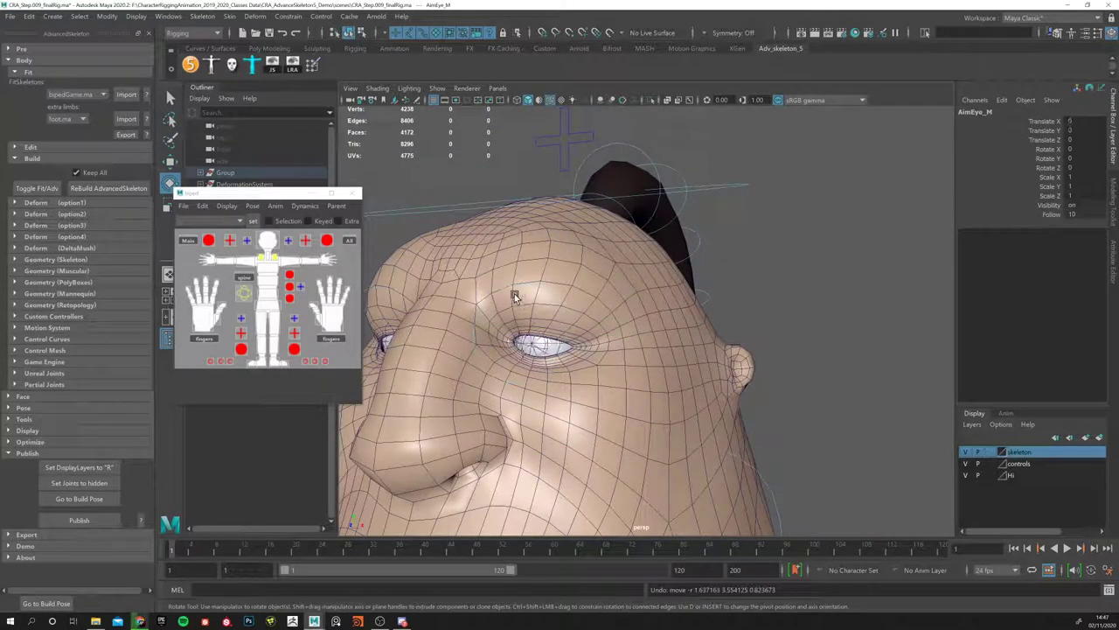
Step: Try rotating the left eye control FKEye_L in Z, and undo the rotation
{"action": "left_click", "coordinate": [515, 293]}
{"action": "left_click", "coordinate": [517, 286]}
{"action": "mouse_move", "coordinate": [506, 266]}
{"action": "left_mouse_down"}
{"action": "mouse_move", "coordinate": [518, 300]}
{"action": "mouse_move", "coordinate": [489, 351]}
{"action": "left_mouse_up"}
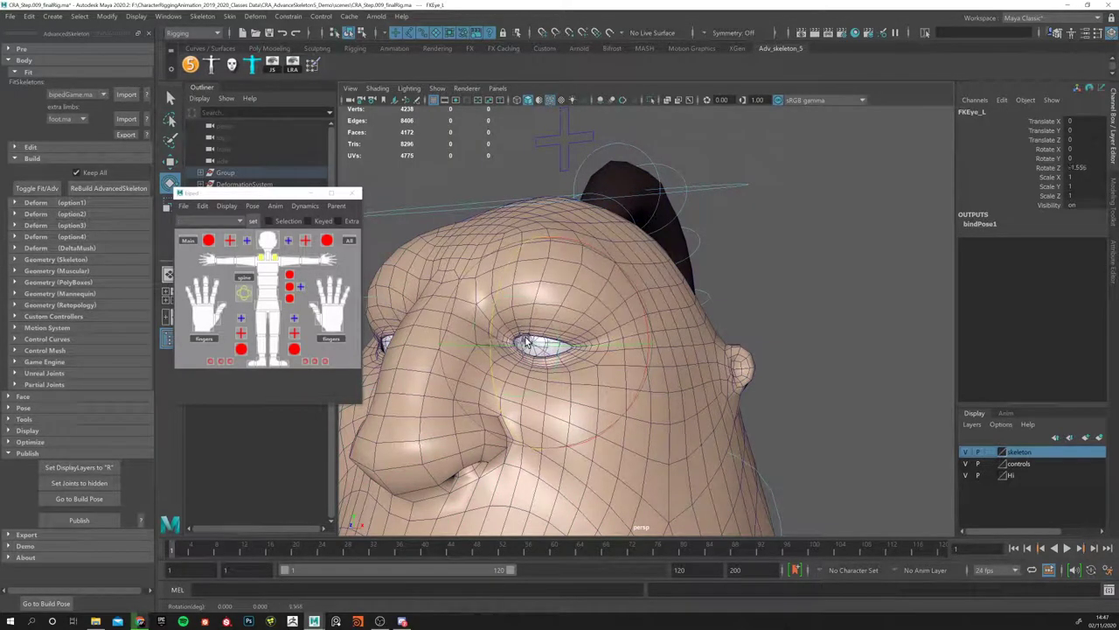
{"action": "key", "text": "ctrl+z"}
{"action": "key", "text": "ctrl+z"}
{"action": "key", "text": "ctrl+z"}
{"action": "key", "text": "ctrl+z"}
Step: Select the ponytail's FKIKSpline_R control to check its FK/IK blend and visibility attributes, and clear the selection
{"action": "right_click_drag", "start_coordinate": [606, 315], "coordinate": [479, 262], "text": "alt"}
{"action": "left_click_drag", "start_coordinate": [479, 262], "coordinate": [645, 252], "text": "alt"}
{"action": "left_click", "coordinate": [645, 252]}
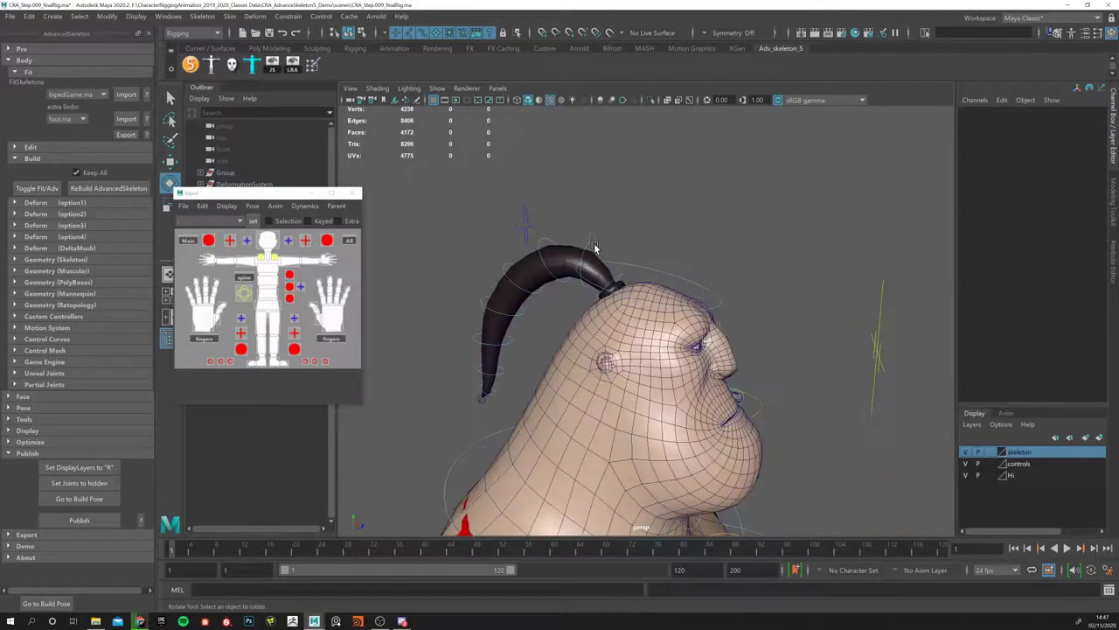
{"action": "left_click", "coordinate": [594, 245]}
{"action": "left_click", "coordinate": [526, 233]}
{"action": "left_click", "coordinate": [702, 157]}
{"action": "left_click", "coordinate": [529, 216]}
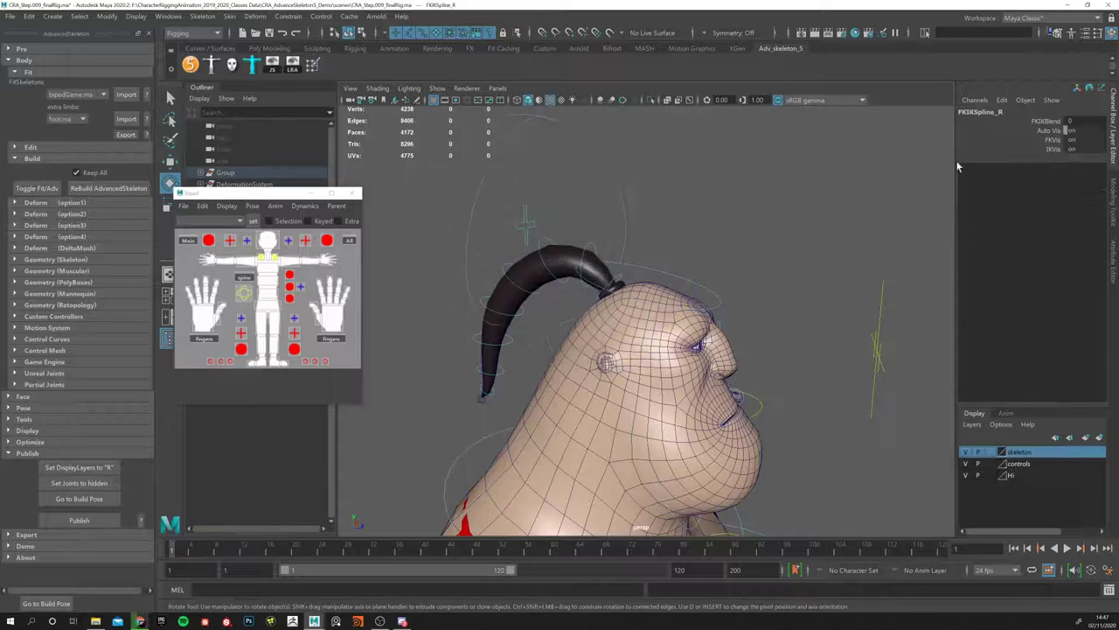
{"action": "left_click", "coordinate": [741, 168]}
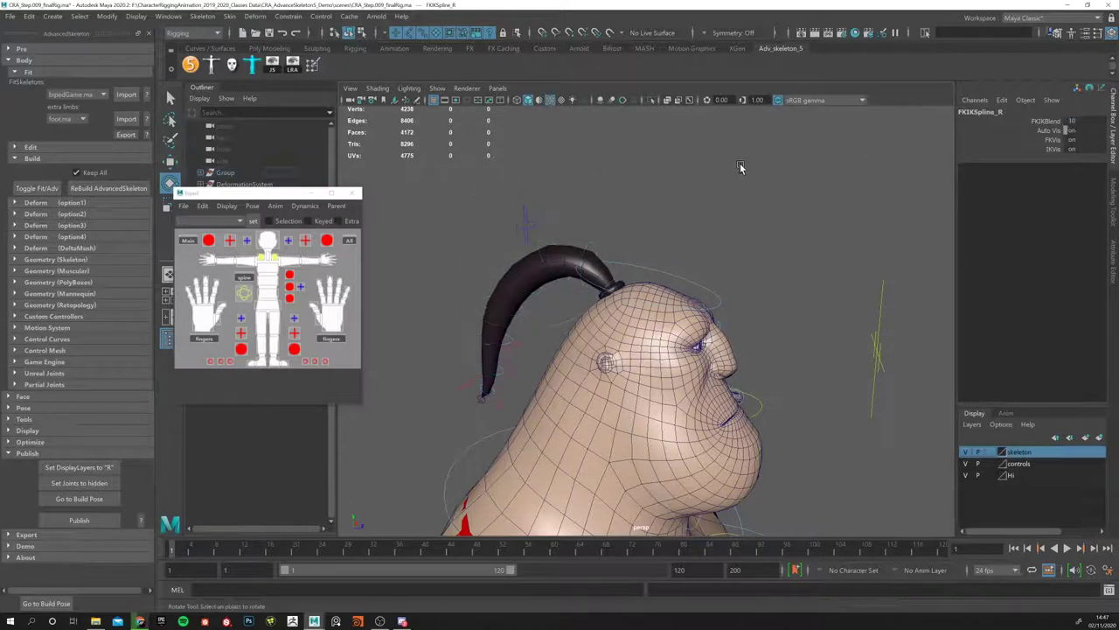
Step: Try moving the ponytail control IKSpline3_R, and undo the move
{"action": "left_click", "coordinate": [514, 344]}
{"action": "key", "text": "w"}
{"action": "left_click_drag", "start_coordinate": [519, 365], "coordinate": [503, 341]}
{"action": "key", "text": "ctrl+z"}
{"action": "left_click_drag", "start_coordinate": [633, 233], "coordinate": [563, 228], "text": "alt"}
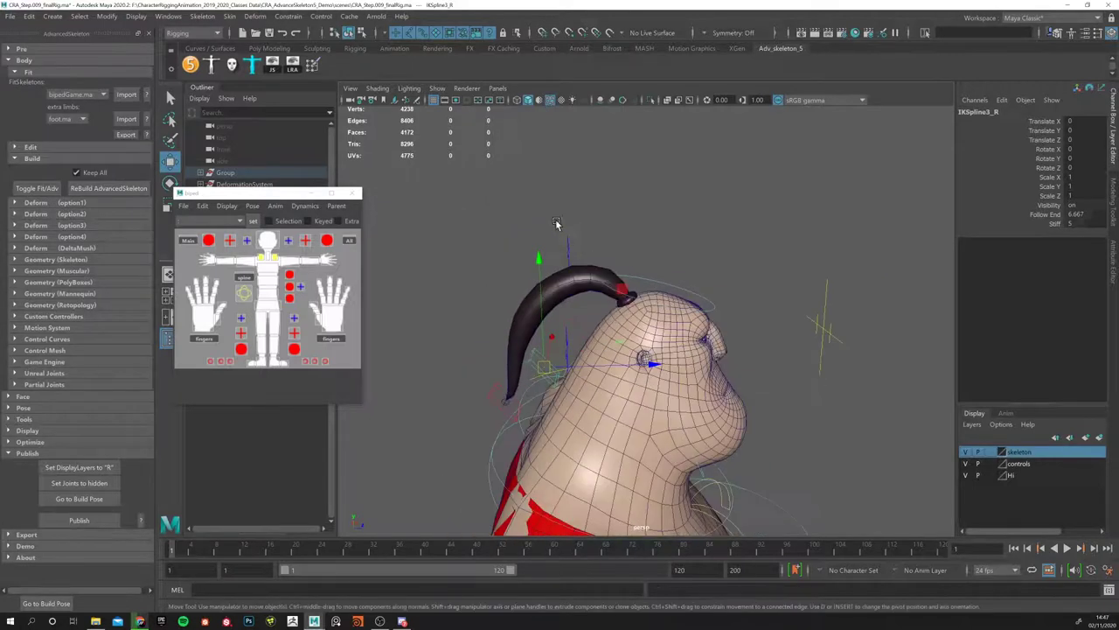
Step: Check the FKIKSpline_R control once more, clear the selection, and reset the rig's pose with the biped selector
{"action": "left_click", "coordinate": [822, 328]}
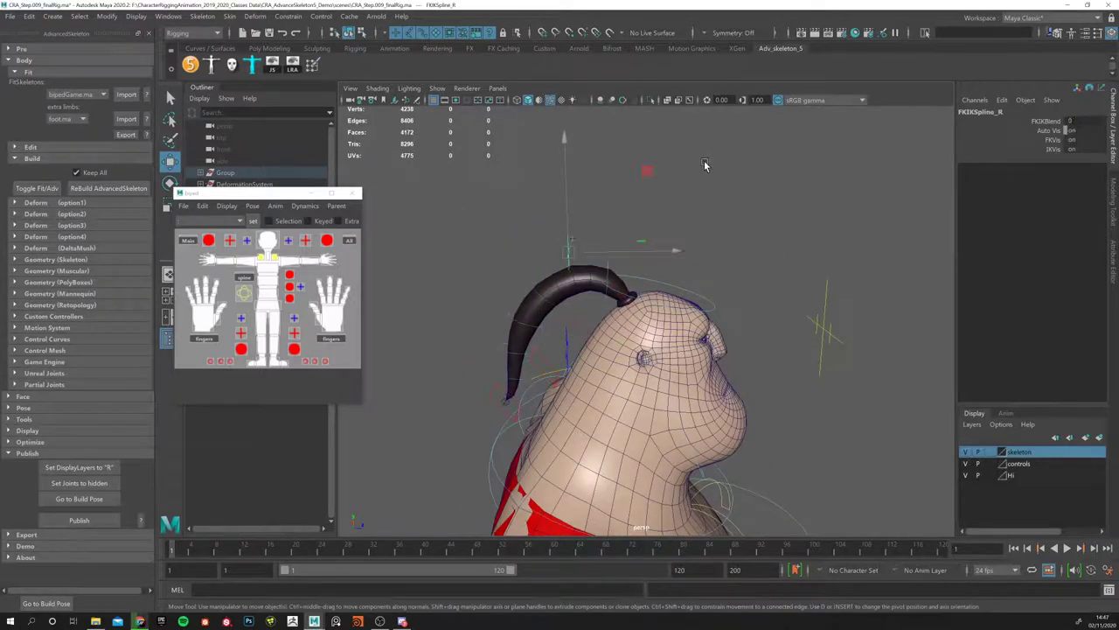
{"action": "left_click", "coordinate": [704, 165]}
{"action": "left_click_drag", "start_coordinate": [705, 164], "coordinate": [587, 263], "text": "alt"}
{"action": "left_click", "coordinate": [252, 207]}
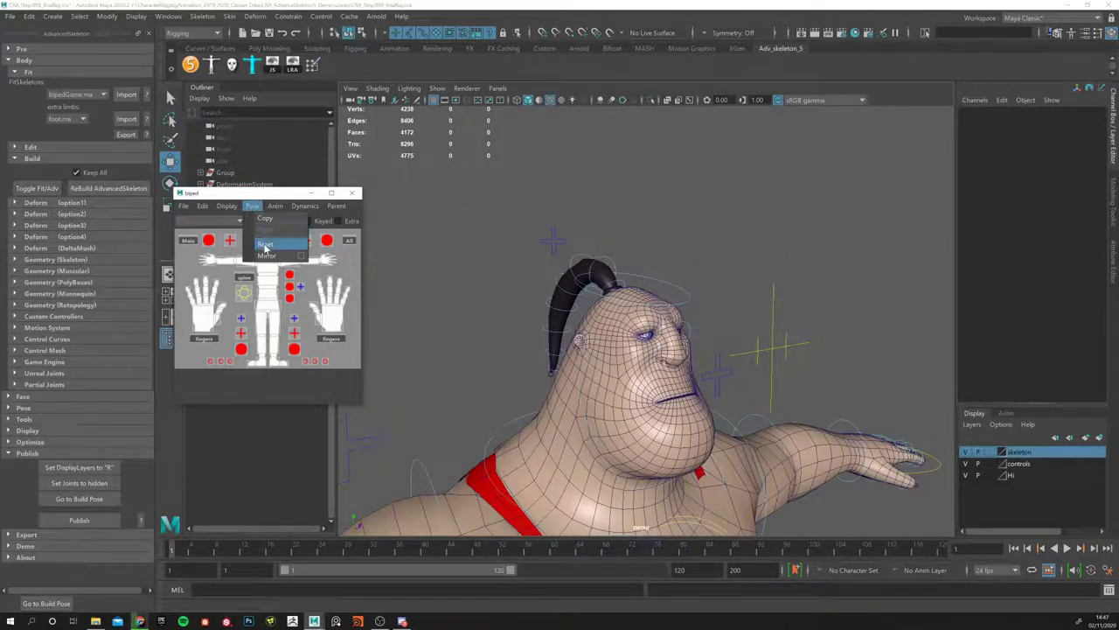
{"action": "left_click", "coordinate": [265, 244]}
Step: Examine the red cape, its shoulder area and controls, and the whole character from the back, side and front
{"action": "left_click_drag", "start_coordinate": [775, 224], "coordinate": [606, 293], "text": "alt"}
{"action": "right_click_drag", "start_coordinate": [606, 293], "coordinate": [768, 331], "text": "alt"}
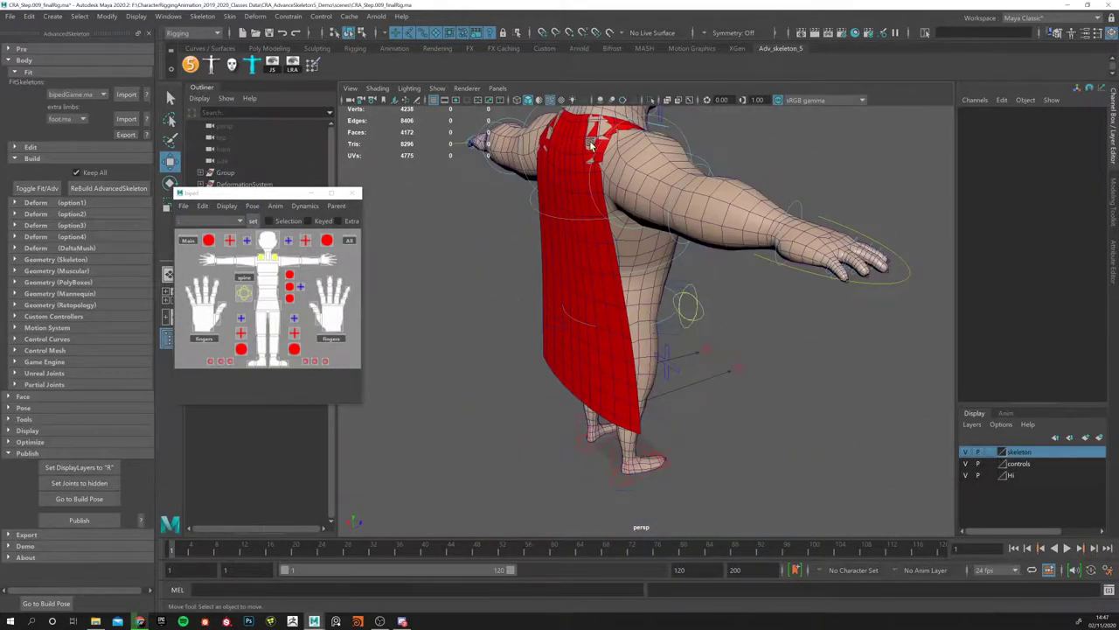
{"action": "left_click_drag", "start_coordinate": [611, 309], "coordinate": [605, 362], "text": "alt"}
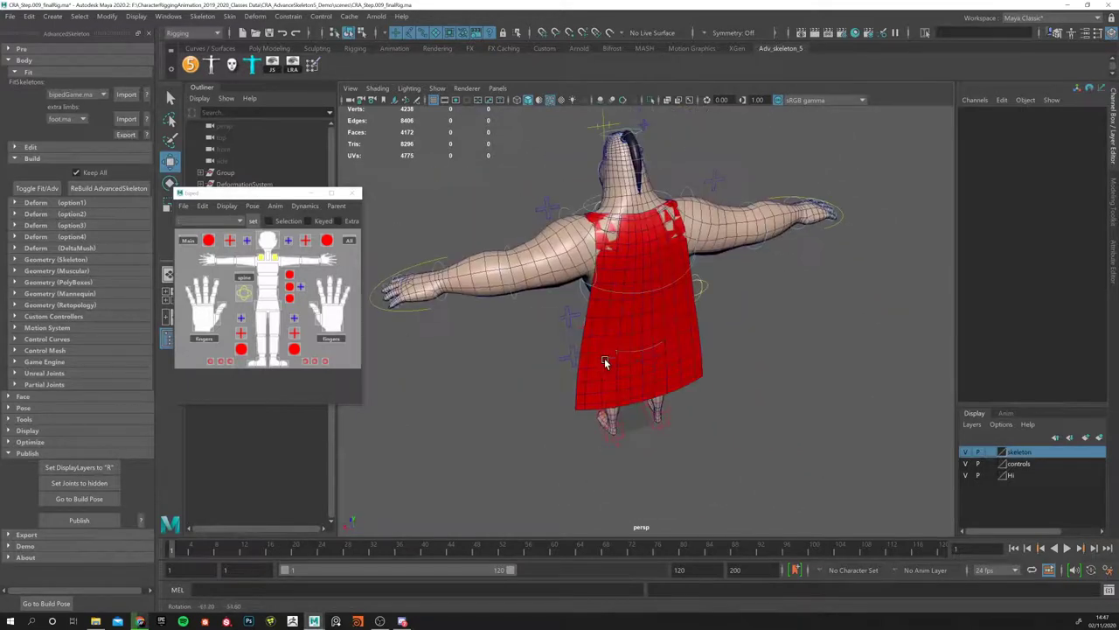
{"action": "left_click_drag", "start_coordinate": [623, 369], "coordinate": [660, 289], "text": "alt"}
{"action": "left_click_drag", "start_coordinate": [569, 264], "coordinate": [597, 345], "text": "alt"}
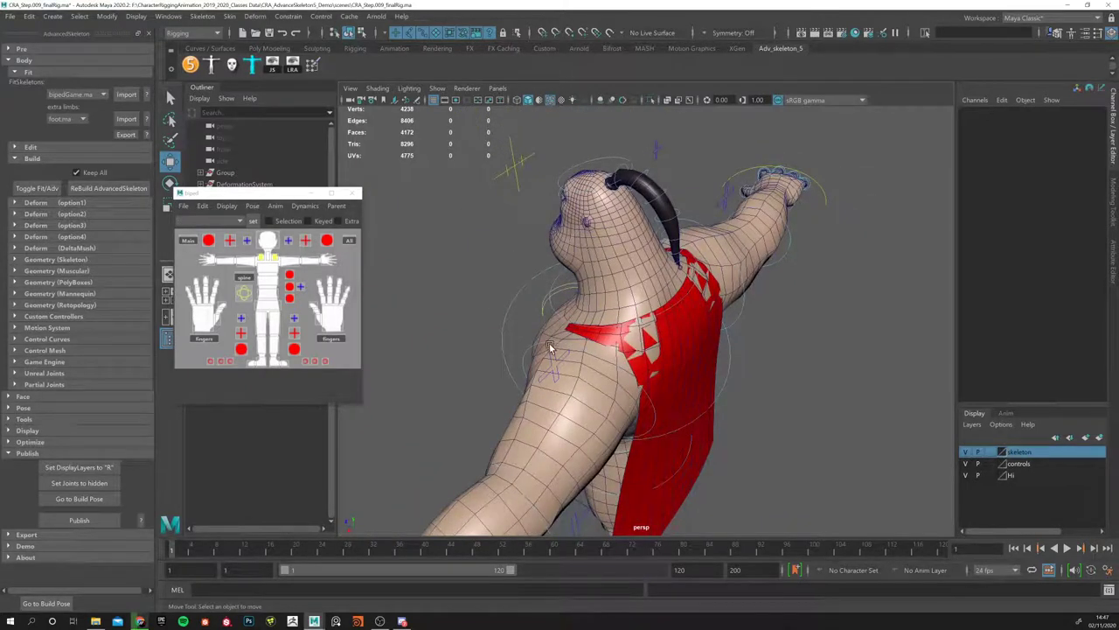
{"action": "left_click_drag", "start_coordinate": [631, 314], "coordinate": [652, 362], "text": "alt"}
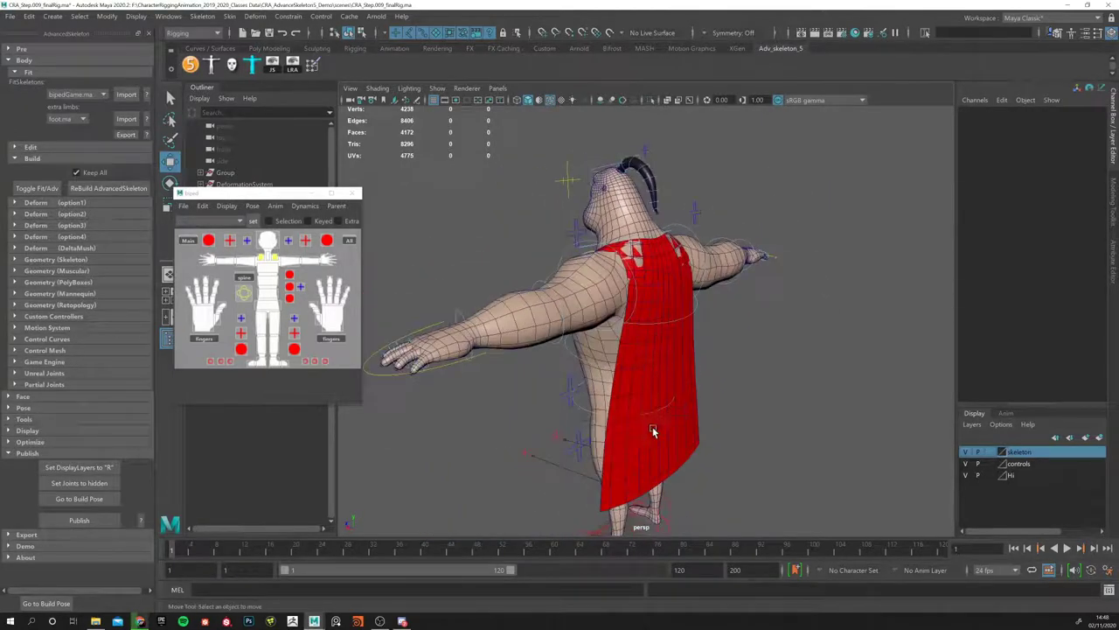
{"action": "left_click_drag", "start_coordinate": [644, 405], "coordinate": [590, 340], "text": "alt"}
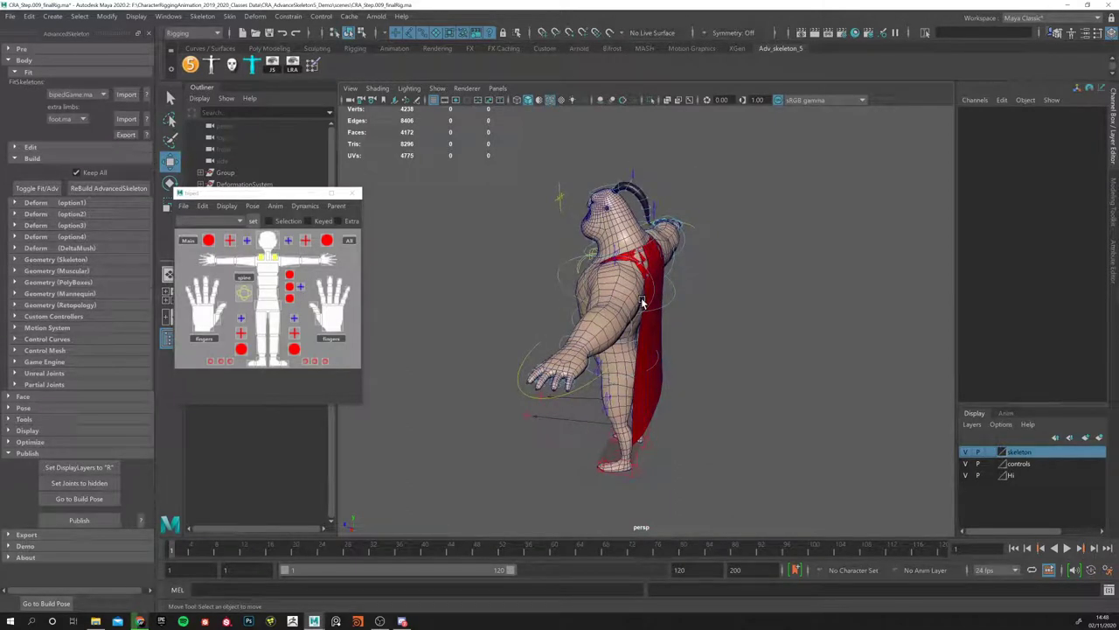
{"action": "left_click_drag", "start_coordinate": [569, 270], "coordinate": [509, 272], "text": "alt"}
{"action": "right_click_drag", "start_coordinate": [525, 278], "coordinate": [618, 300], "text": "alt"}
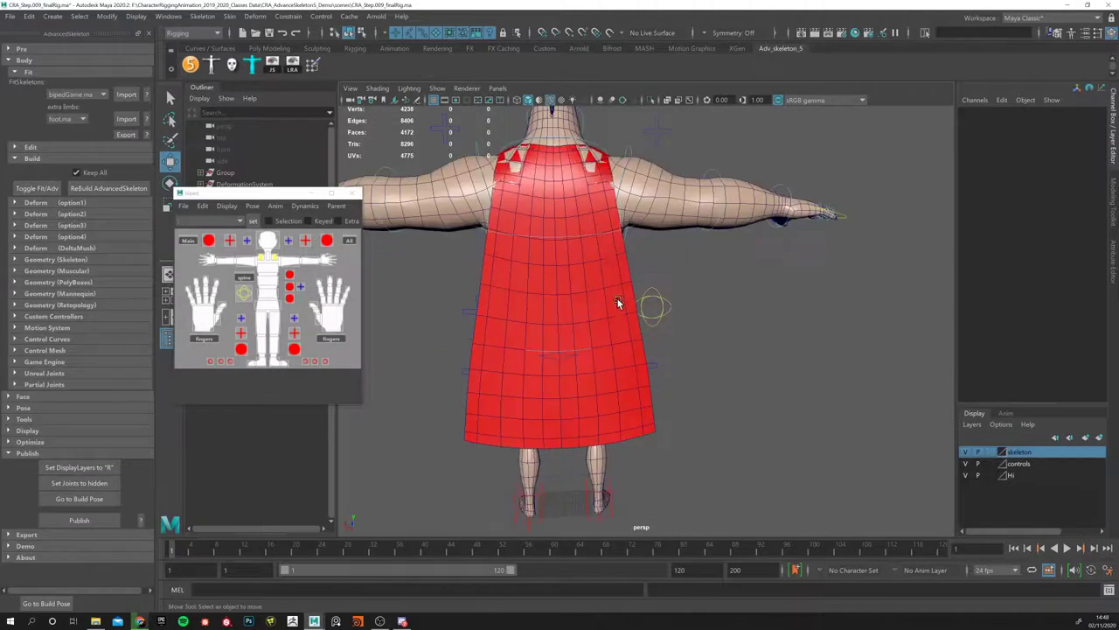
{"action": "middle_click_drag", "start_coordinate": [585, 223], "coordinate": [592, 278], "text": "alt"}
{"action": "left_click_drag", "start_coordinate": [587, 280], "coordinate": [581, 313], "text": "alt"}
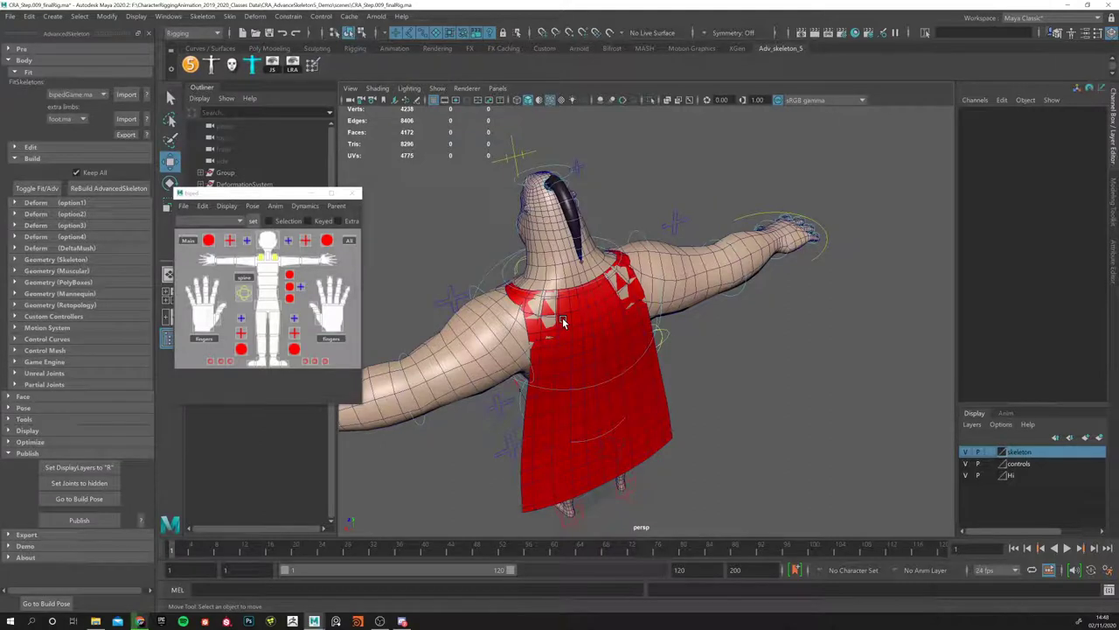
{"action": "right_click_drag", "start_coordinate": [560, 289], "coordinate": [479, 285], "text": "alt"}
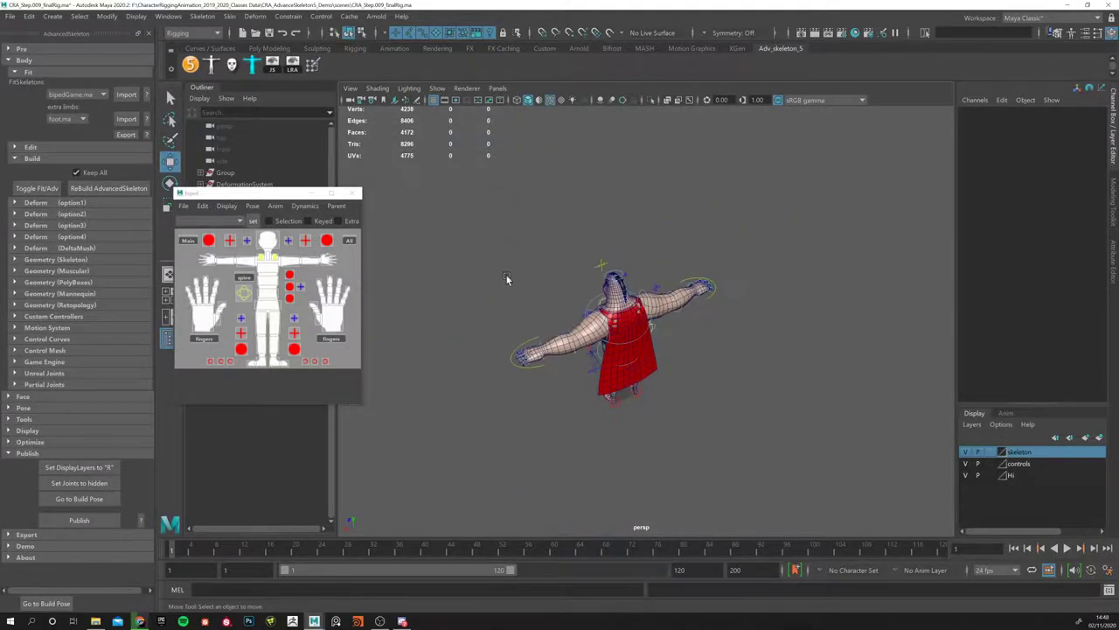
{"action": "left_click_drag", "start_coordinate": [479, 285], "coordinate": [647, 262], "text": "alt"}
{"action": "right_click_drag", "start_coordinate": [647, 262], "coordinate": [826, 289], "text": "alt"}
{"action": "left_click_drag", "start_coordinate": [827, 288], "coordinate": [799, 320], "text": "alt"}
{"action": "right_click_drag", "start_coordinate": [799, 320], "coordinate": [834, 324], "text": "alt"}
{"action": "left_click_drag", "start_coordinate": [834, 324], "coordinate": [567, 324], "text": "alt"}
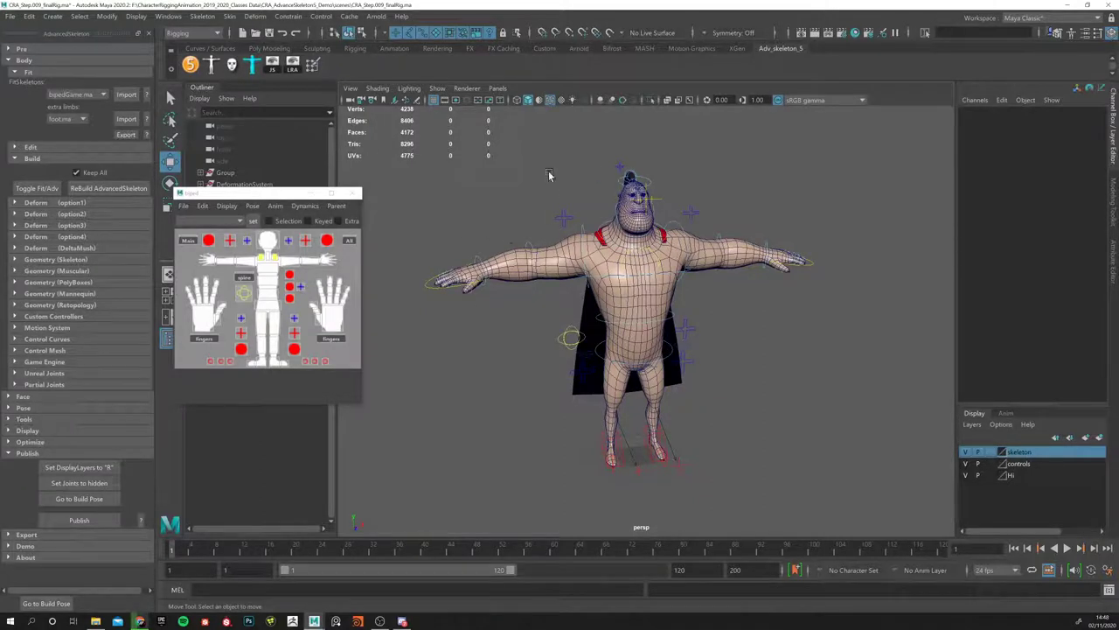
Step: Close the biped selector window and replace the rig scene with a new empty scene
{"action": "left_click", "coordinate": [354, 192]}
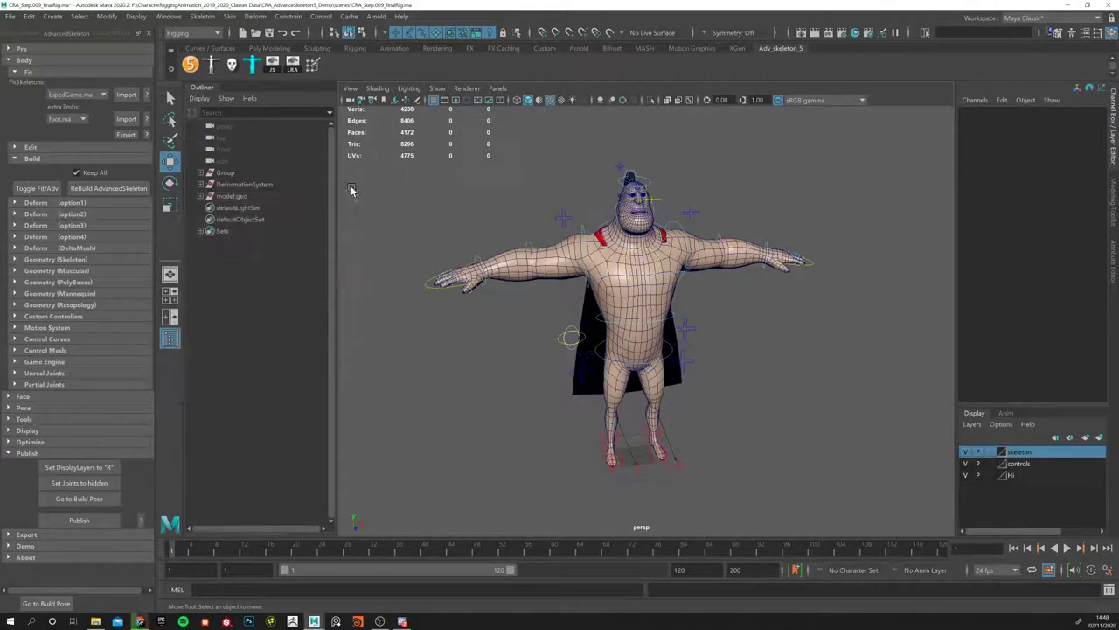
{"action": "left_click", "coordinate": [242, 33]}
{"action": "left_click", "coordinate": [543, 329]}
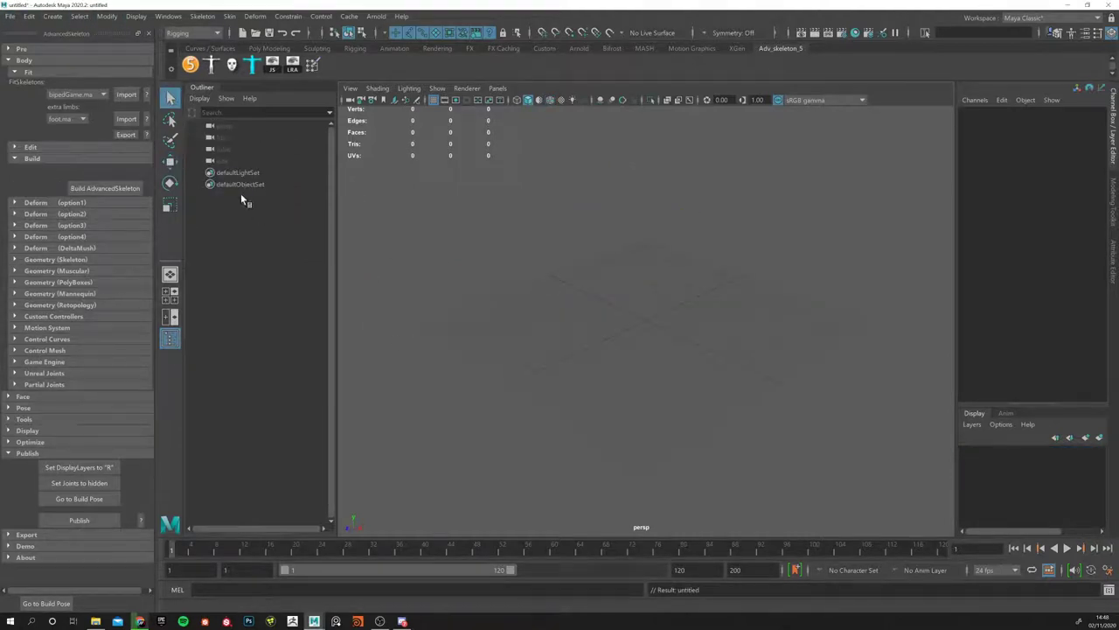
Step: Reference CRA_Step.009_finalRig.ma into the empty scene through the Reference Editor, and close the editor
{"action": "left_click", "coordinate": [10, 15]}
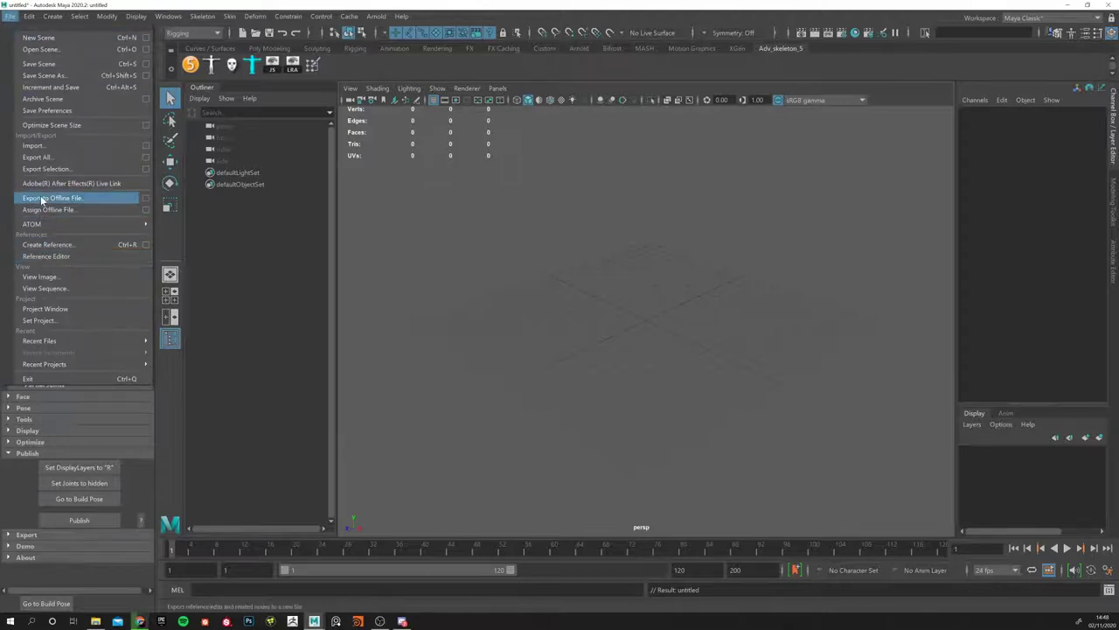
{"action": "left_click", "coordinate": [61, 257]}
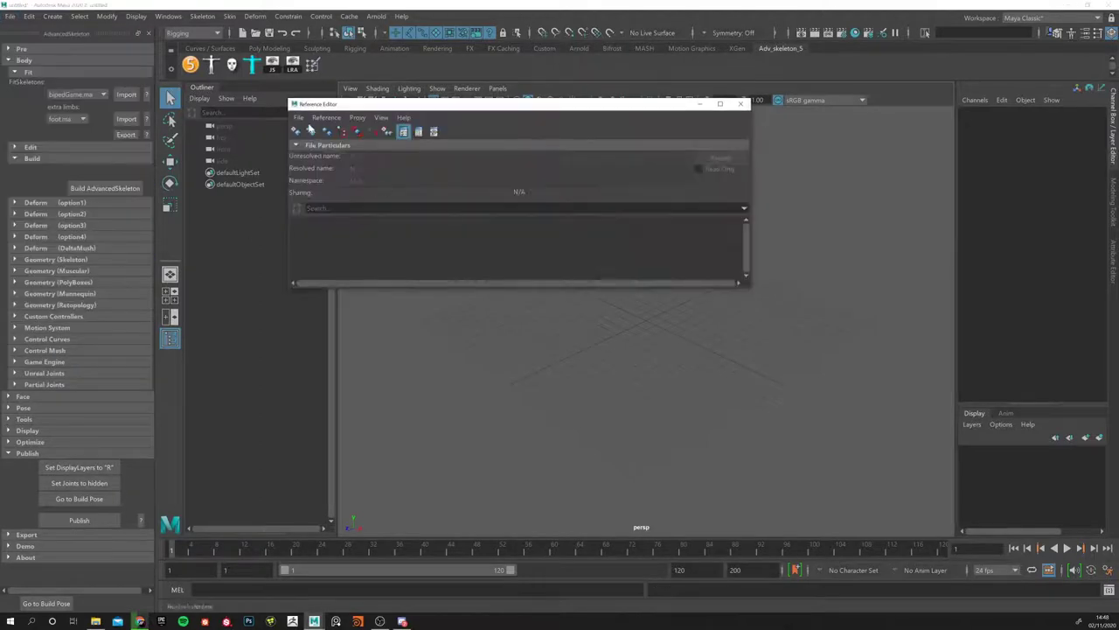
{"action": "left_click", "coordinate": [299, 119]}
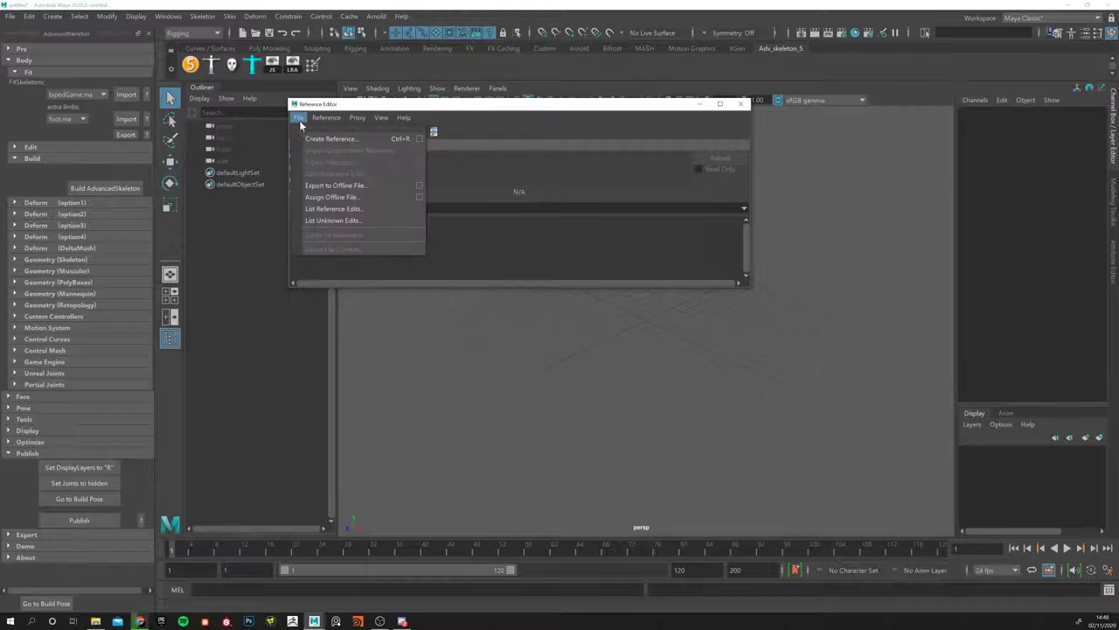
{"action": "left_click", "coordinate": [309, 141]}
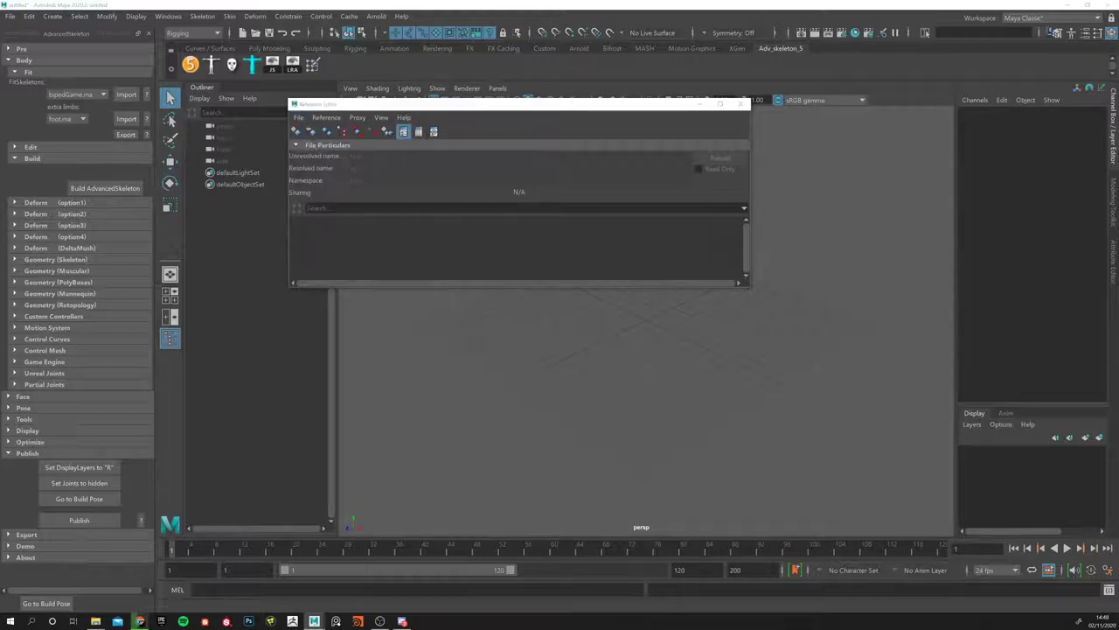
{"action": "left_click_drag", "start_coordinate": [0, 297], "coordinate": [340, 142]}
{"action": "scroll", "coordinate": [341, 259], "scroll_direction": "down", "scroll_amount": 5}
{"action": "scroll", "coordinate": [341, 259], "scroll_direction": "down", "scroll_amount": 3}
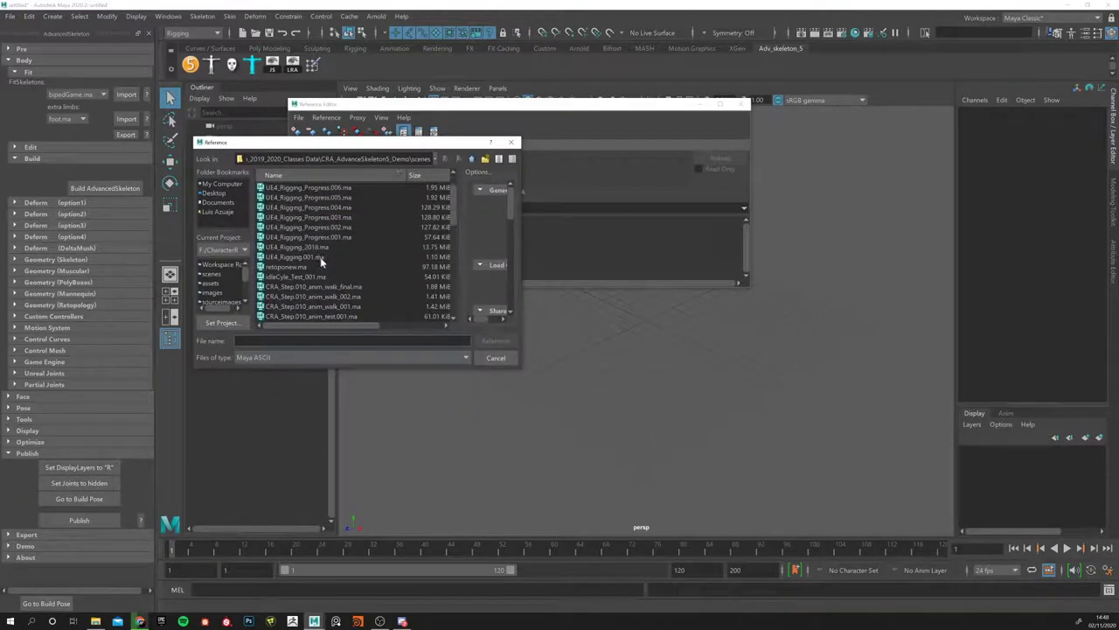
{"action": "scroll", "coordinate": [306, 243], "scroll_direction": "down", "scroll_amount": 3}
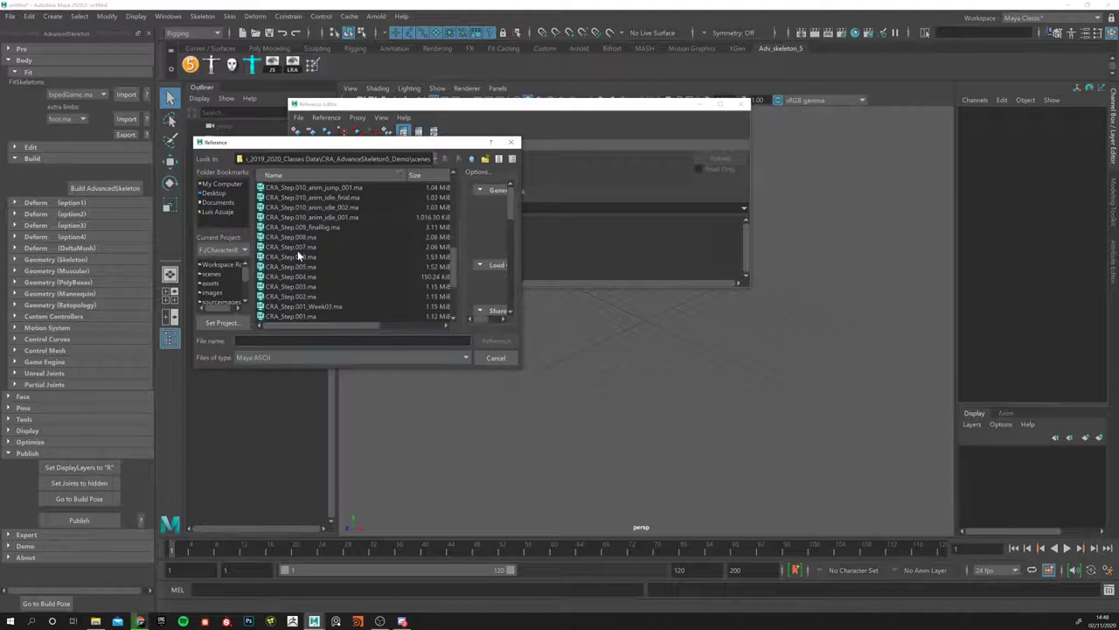
{"action": "left_click", "coordinate": [307, 227]}
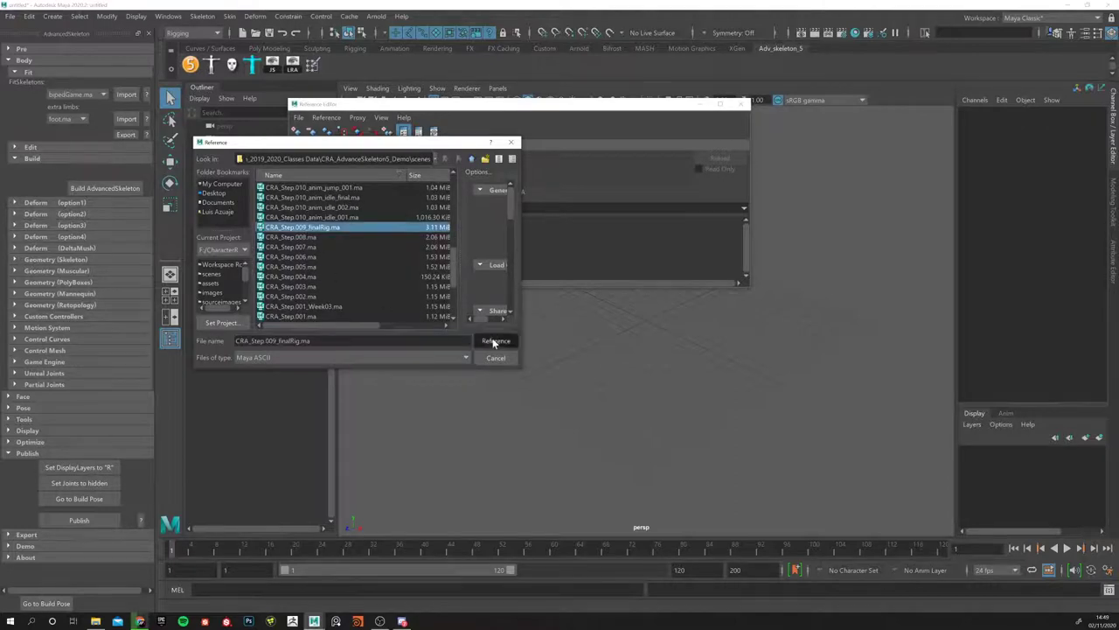
{"action": "left_click", "coordinate": [494, 340]}
{"action": "left_click", "coordinate": [526, 337]}
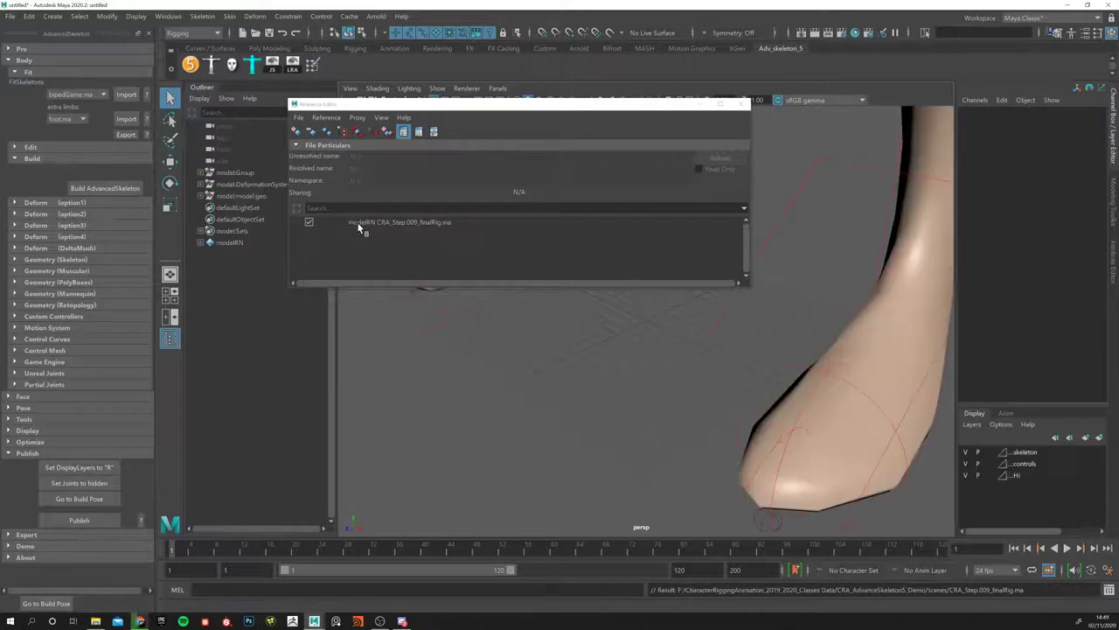
{"action": "left_click", "coordinate": [744, 104]}
Step: Frame the referenced character and examine the rig from several angles
{"action": "right_click_drag", "start_coordinate": [534, 378], "coordinate": [601, 271], "text": "alt"}
{"action": "key", "text": "f"}
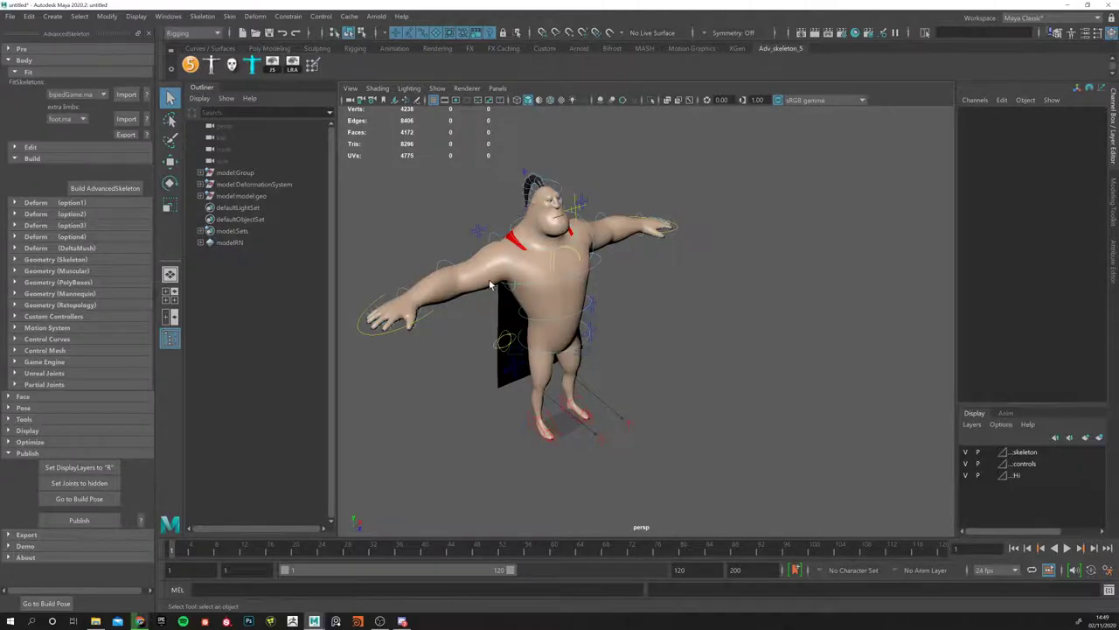
{"action": "left_click_drag", "start_coordinate": [468, 249], "coordinate": [416, 233], "text": "alt"}
{"action": "right_click_drag", "start_coordinate": [416, 233], "coordinate": [489, 273], "text": "alt"}
{"action": "left_click_drag", "start_coordinate": [490, 272], "coordinate": [552, 245], "text": "alt"}
{"action": "middle_click_drag", "start_coordinate": [552, 245], "coordinate": [627, 303], "text": "alt"}
{"action": "left_click_drag", "start_coordinate": [627, 303], "coordinate": [552, 288], "text": "alt"}
{"action": "right_click_drag", "start_coordinate": [534, 271], "coordinate": [483, 267], "text": "alt"}
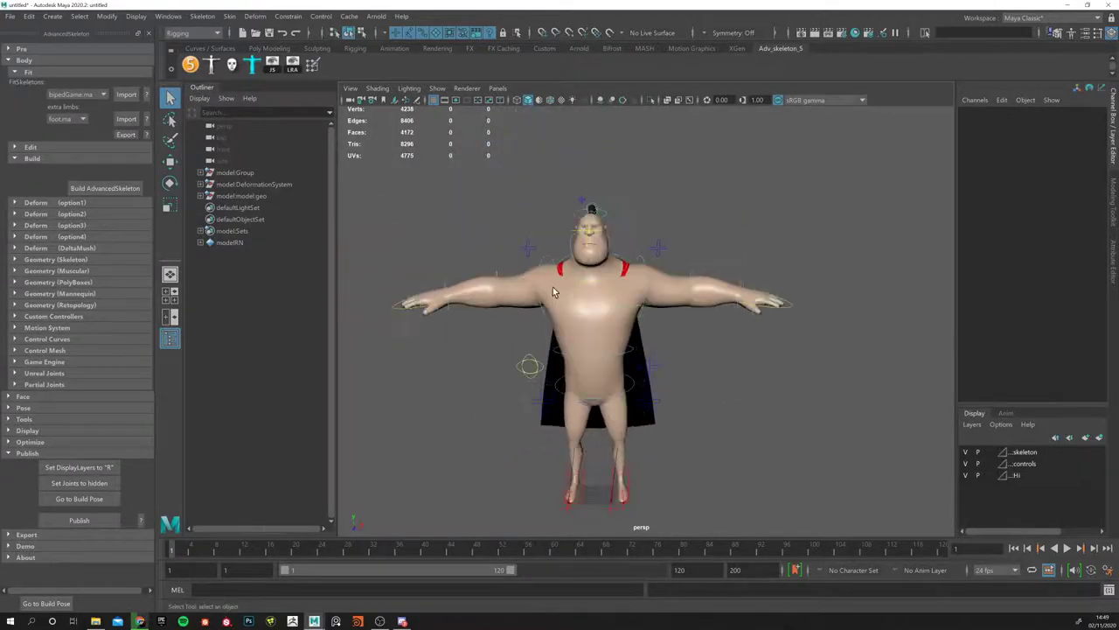
{"action": "left_click_drag", "start_coordinate": [483, 270], "coordinate": [604, 289], "text": "alt"}
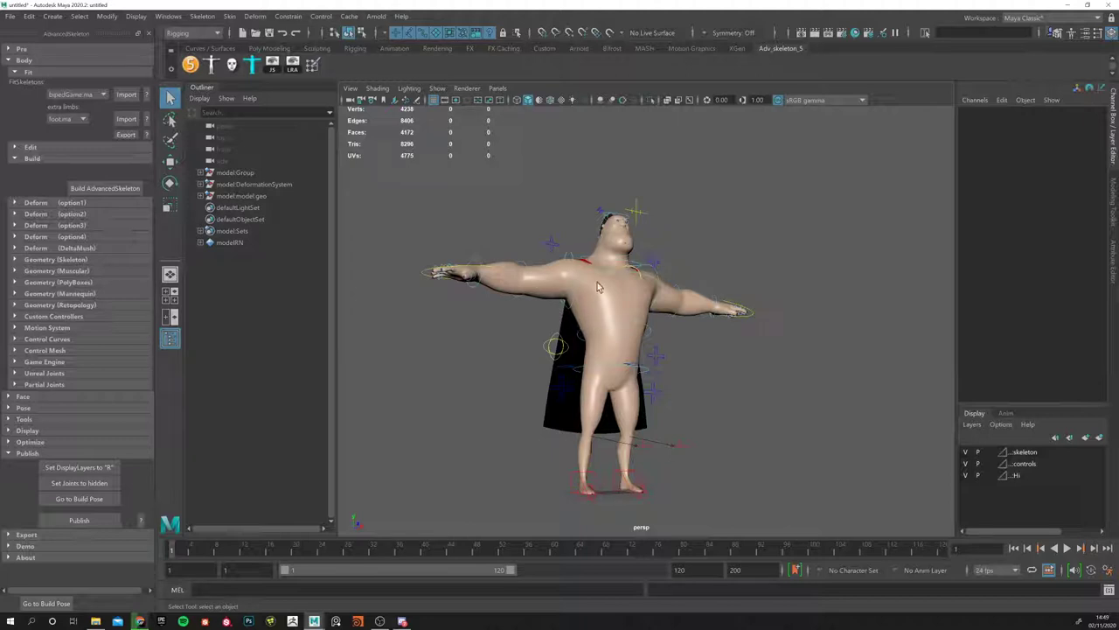
Step: Check the file path and namespace of the modelRN reference in the Reference Editor, and close the editor
{"action": "left_click", "coordinate": [9, 16]}
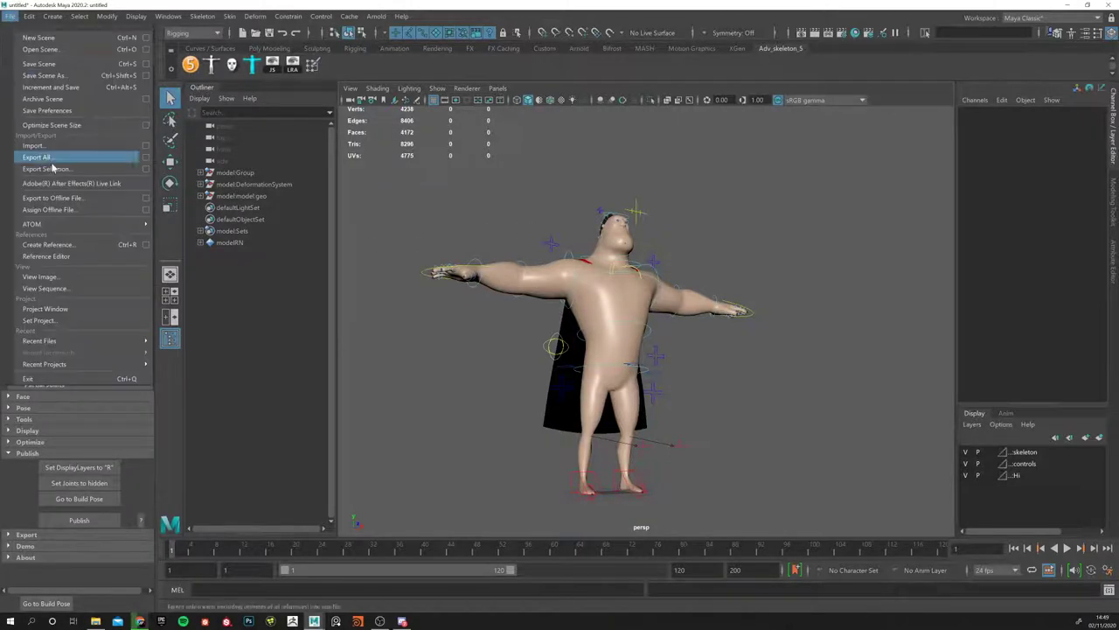
{"action": "left_click", "coordinate": [61, 257]}
{"action": "left_click", "coordinate": [393, 224]}
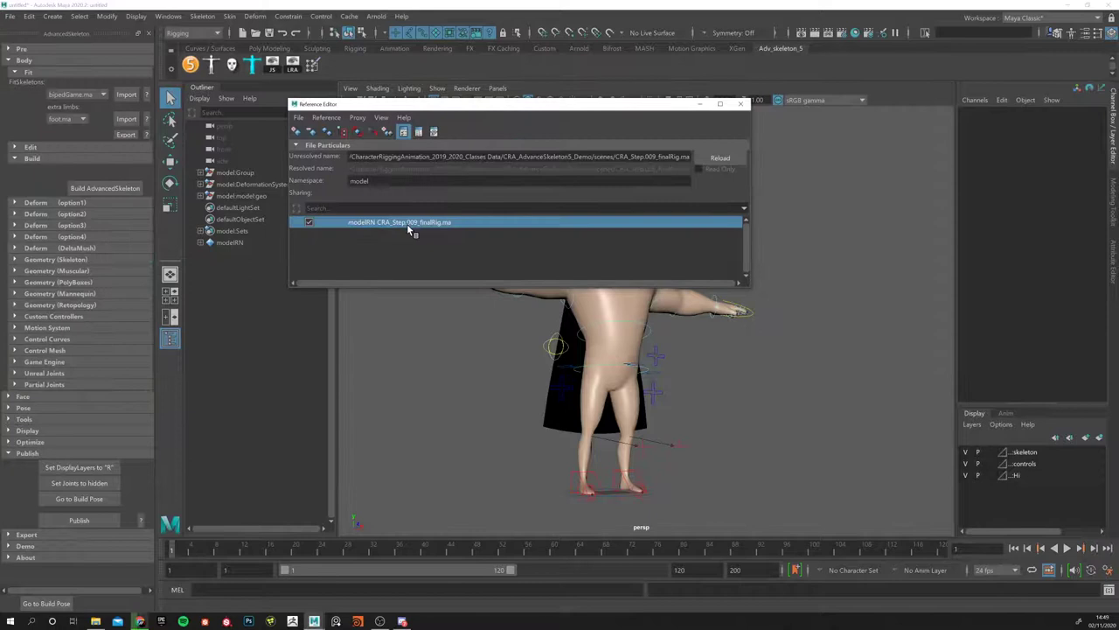
{"action": "left_click", "coordinate": [740, 105]}
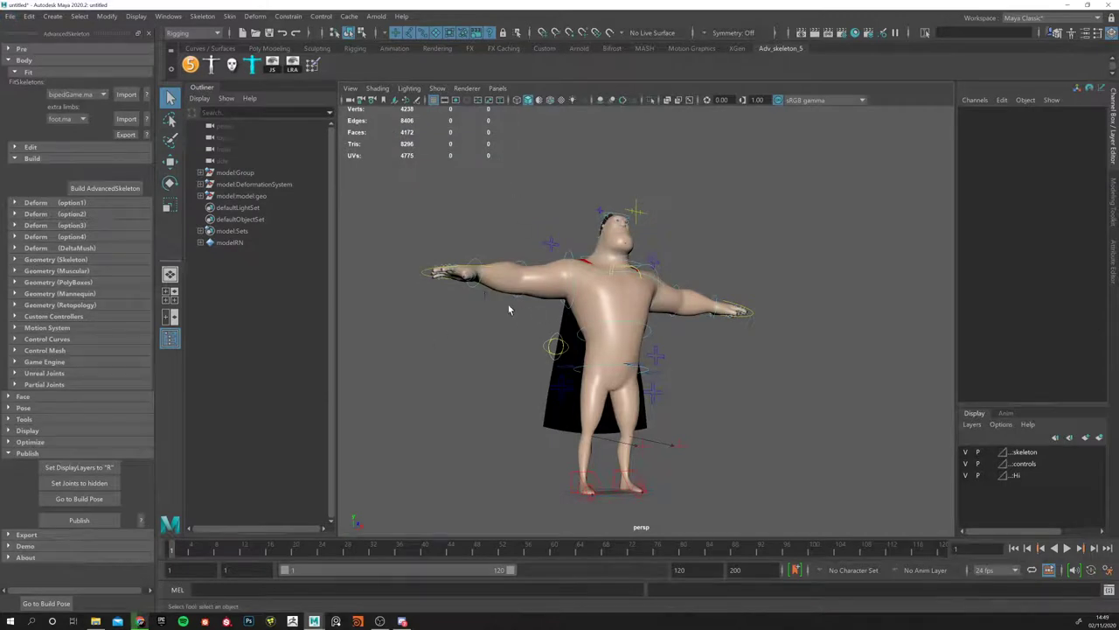
Step: Show AdvancedSkeleton's body editing options and select the referenced character's skinGEO mesh
{"action": "left_click", "coordinate": [19, 147]}
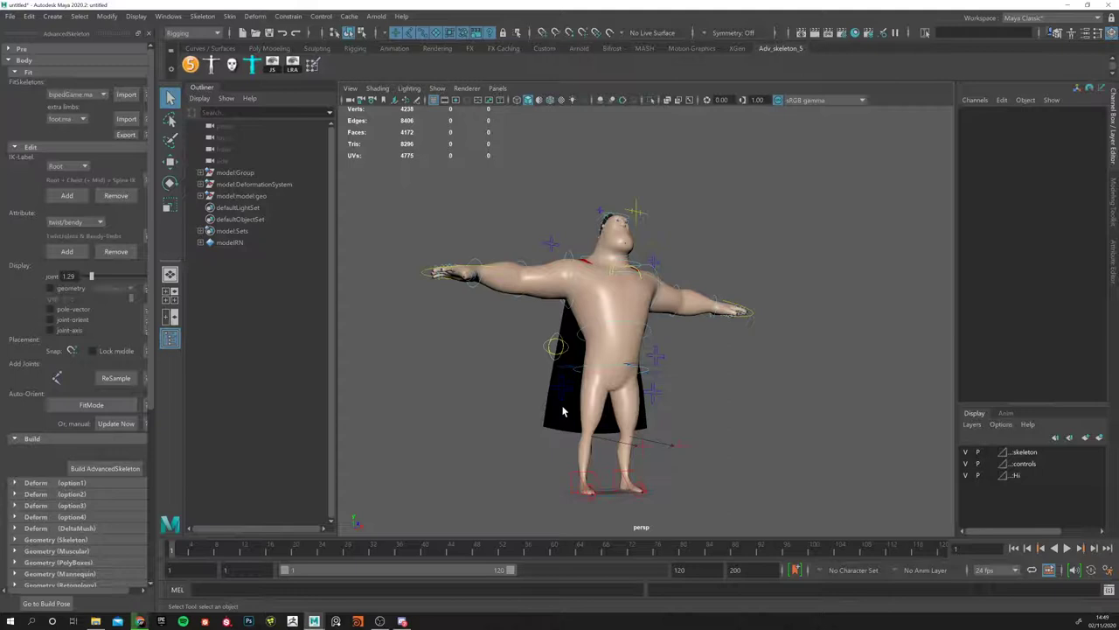
{"action": "left_click_drag", "start_coordinate": [549, 401], "coordinate": [516, 376], "text": "alt"}
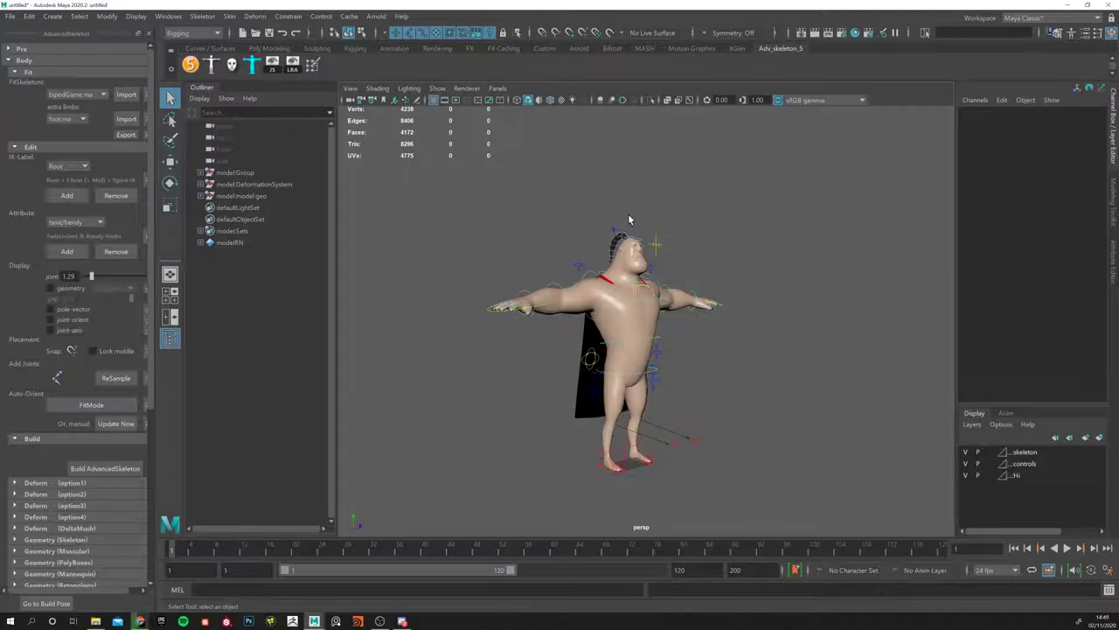
{"action": "left_click", "coordinate": [623, 323]}
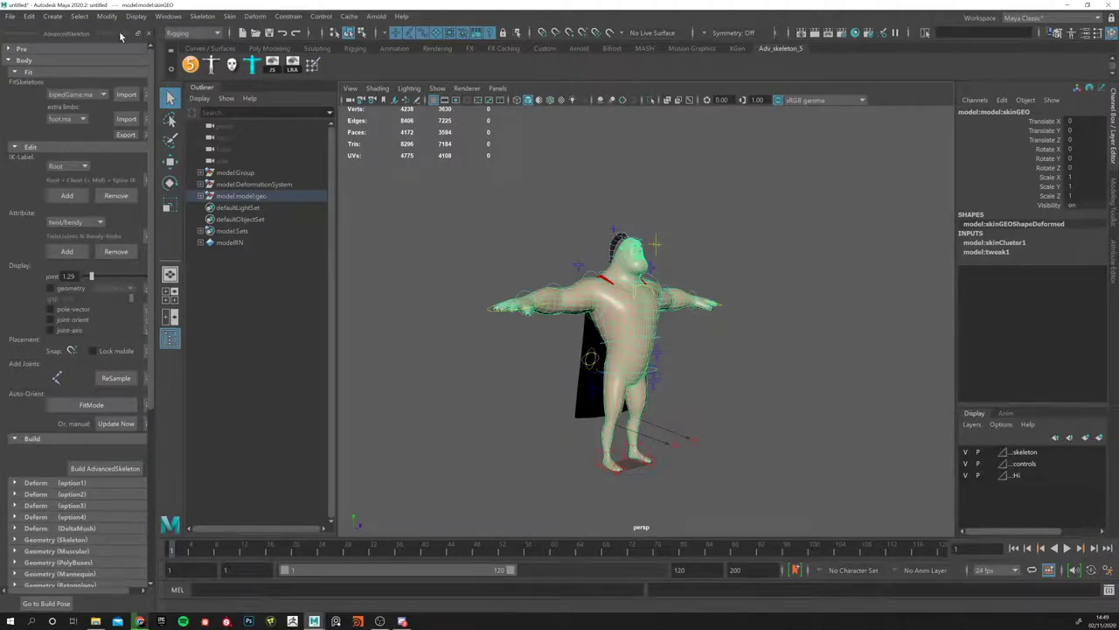
Step: Inspect the modelRN reference in the Reference Editor and show the file commands available for it, including Import Objects from Reference
{"action": "left_click", "coordinate": [9, 16]}
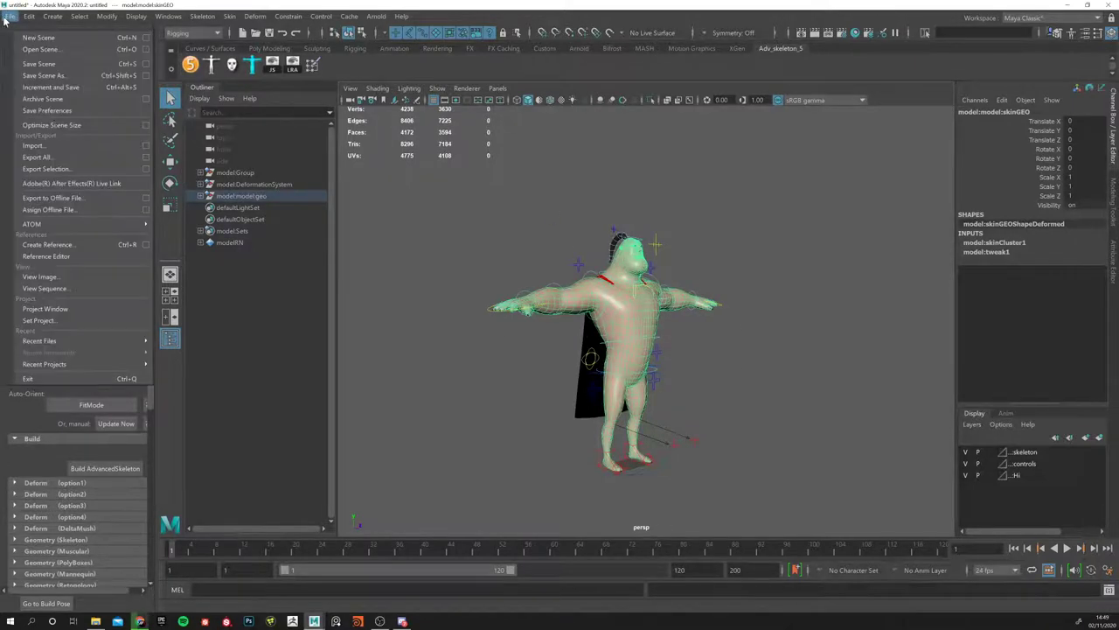
{"action": "left_click", "coordinate": [52, 256]}
{"action": "left_click", "coordinate": [400, 223]}
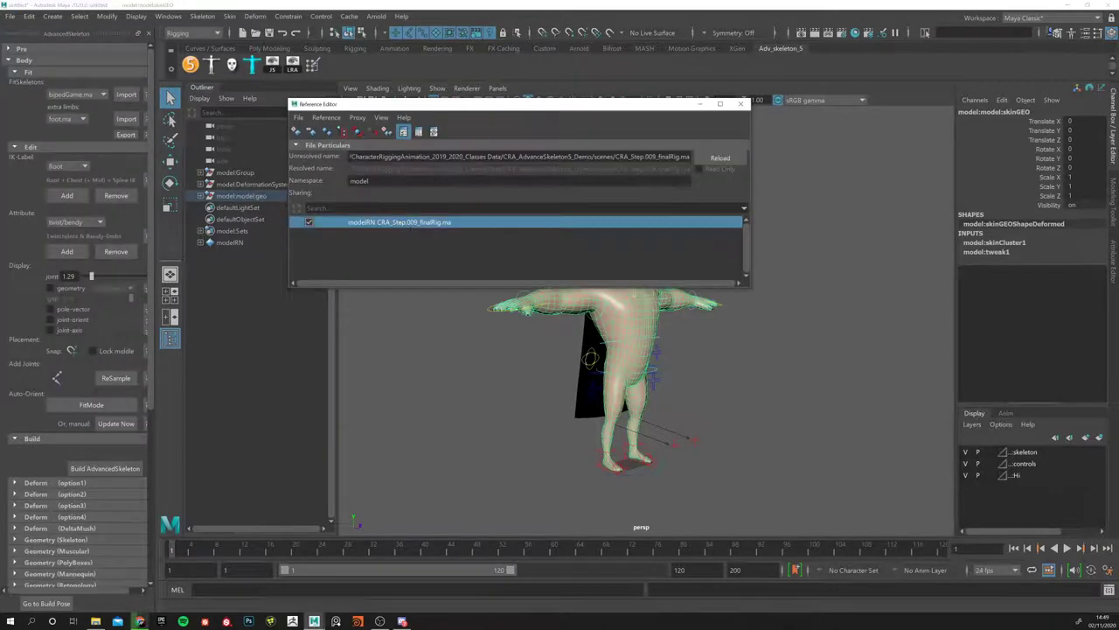
{"action": "left_click", "coordinate": [345, 147]}
{"action": "left_click", "coordinate": [698, 146]}
{"action": "left_click", "coordinate": [299, 118]}
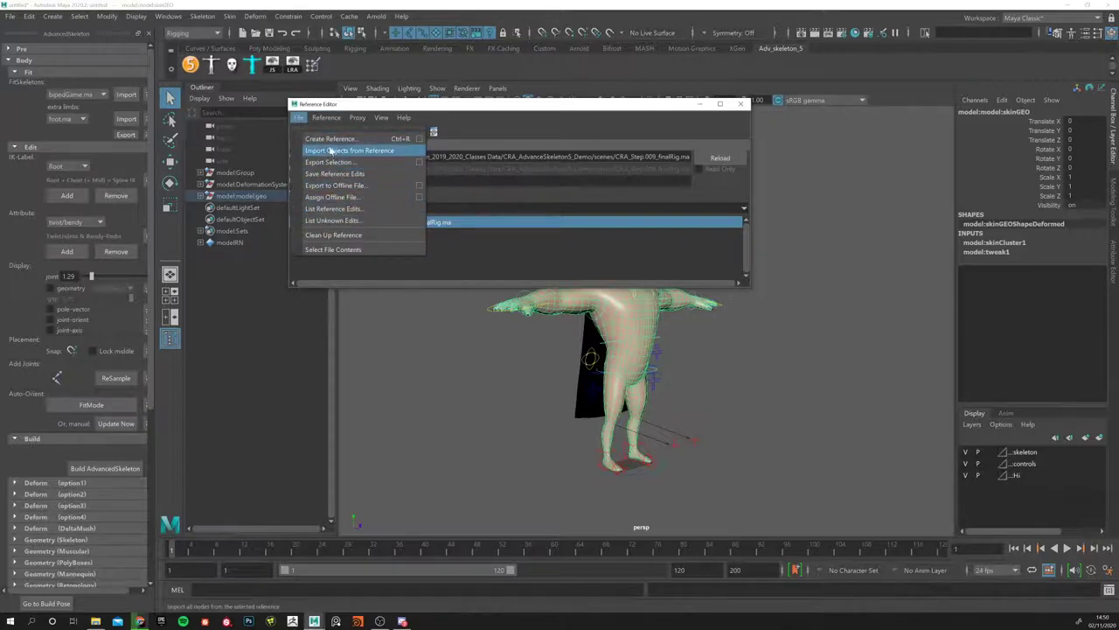
{"action": "left_click", "coordinate": [507, 252]}
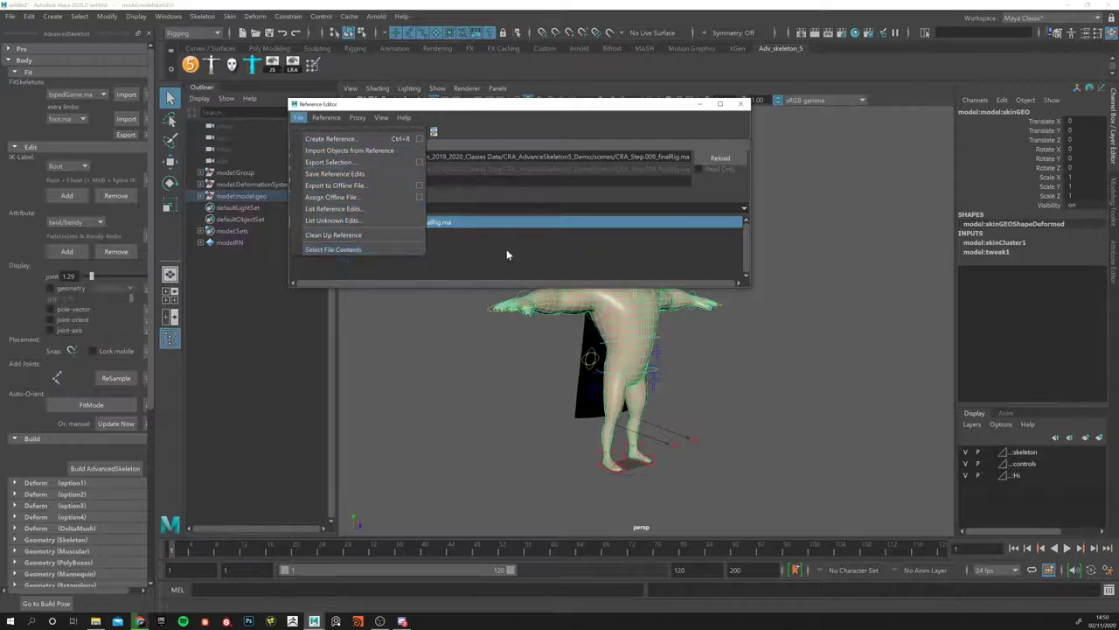
Step: Show the Replace Reference option for modelRN, cancel the file selection and close the Reference Editor
{"action": "right_click", "coordinate": [369, 222]}
{"action": "mouse_move", "coordinate": [399, 245]}
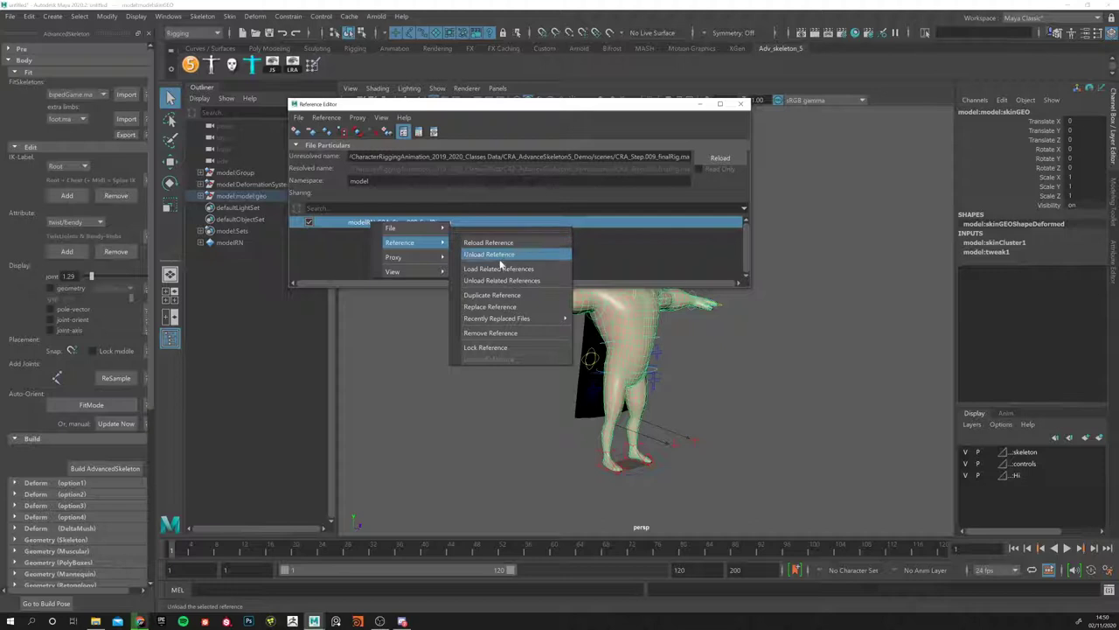
{"action": "left_click", "coordinate": [503, 308]}
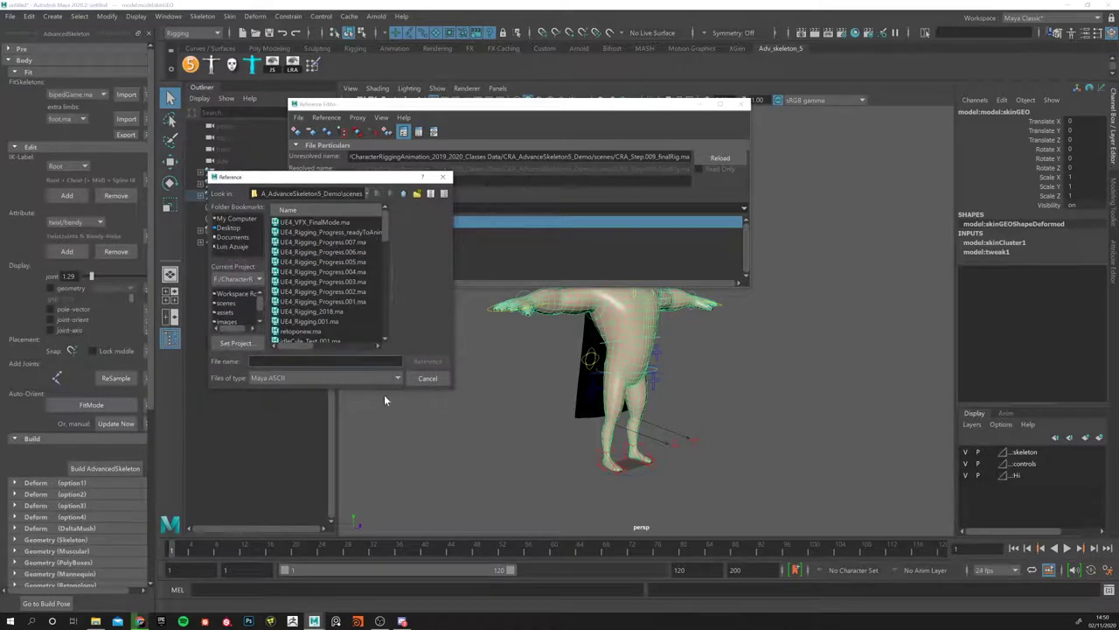
{"action": "left_click", "coordinate": [428, 379]}
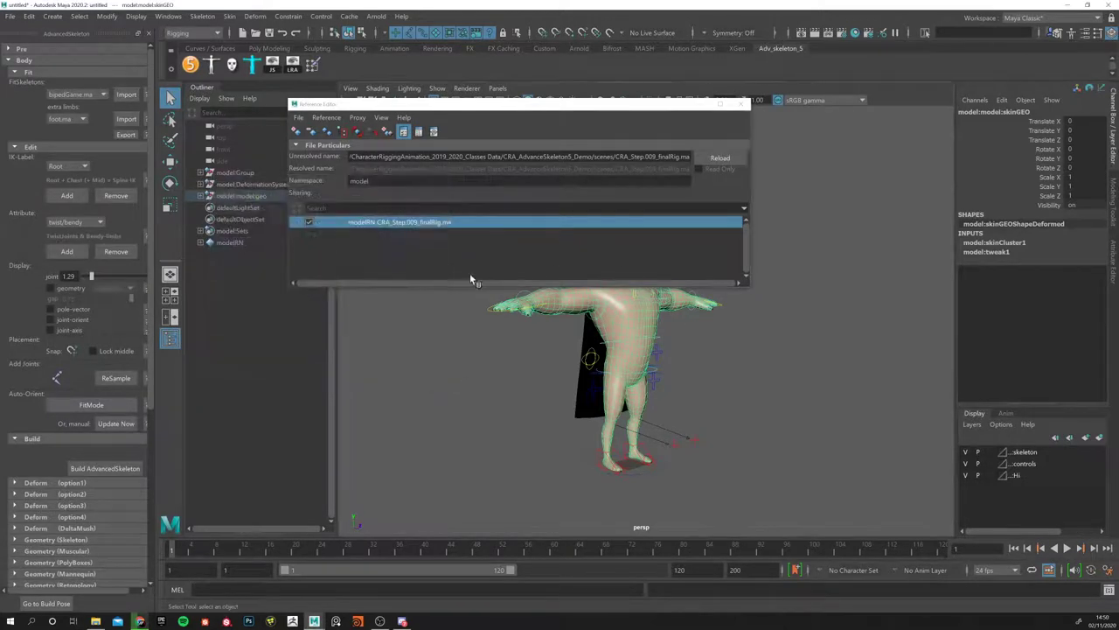
{"action": "left_click", "coordinate": [739, 104]}
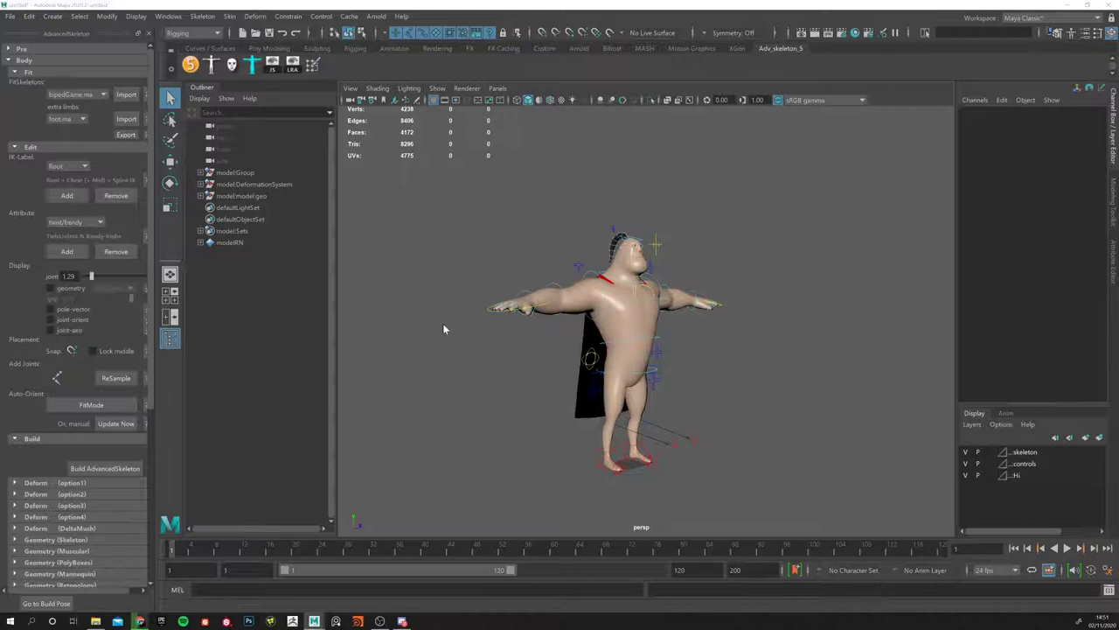
Step: Save the scene in the project's scenes folder under the name week_07_test_anim.001
{"action": "key", "text": "ctrl+shift+s"}
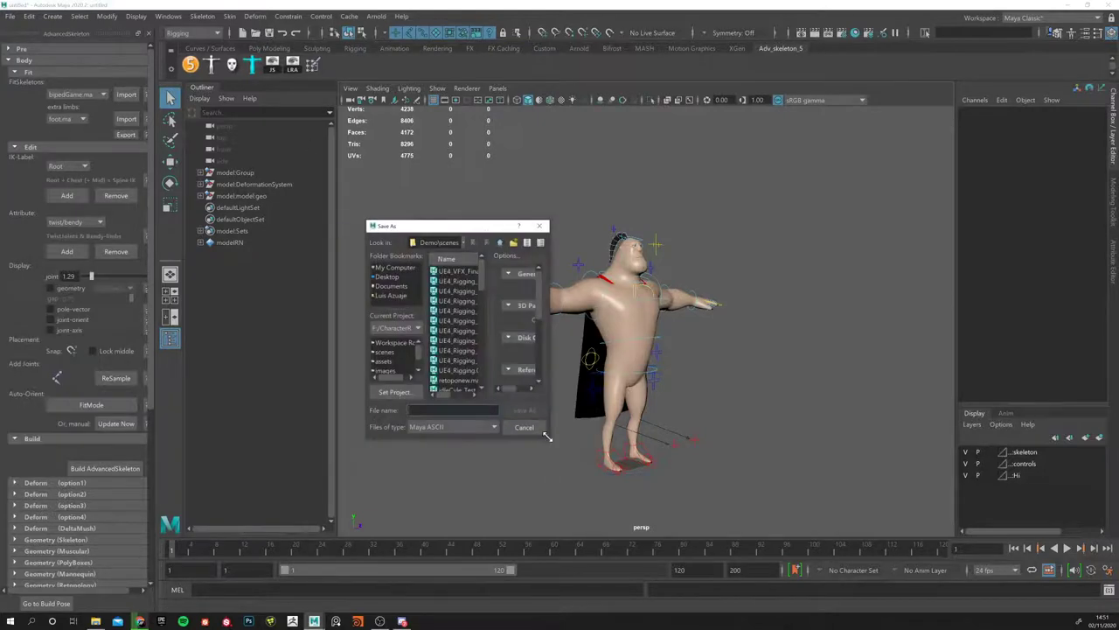
{"action": "left_click_drag", "start_coordinate": [545, 435], "coordinate": [885, 491]}
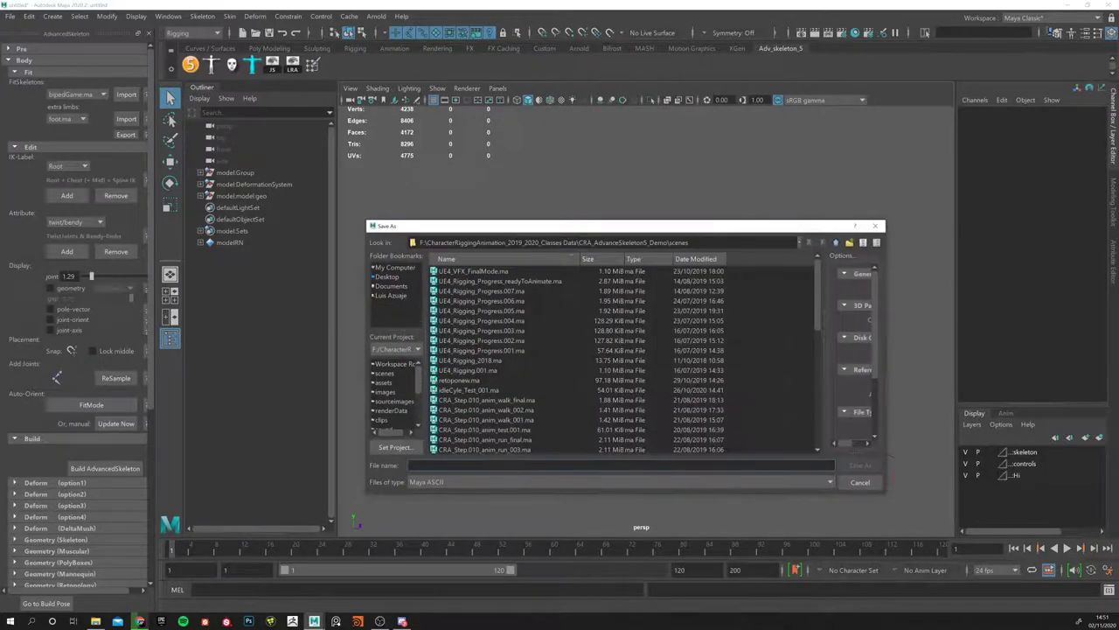
{"action": "type", "text": "week_0"}
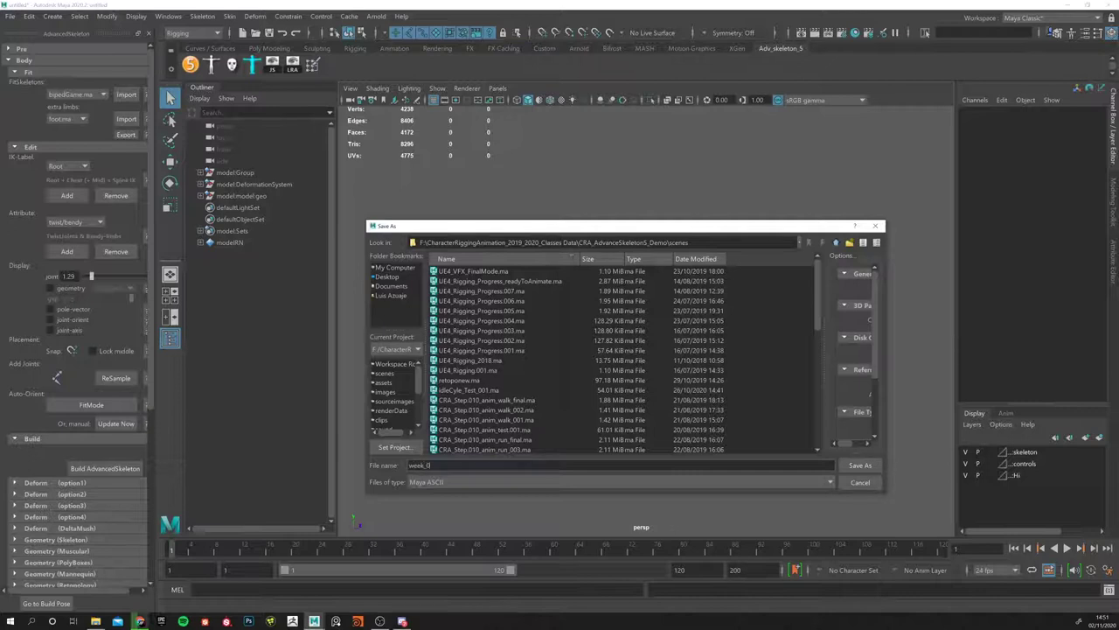
{"action": "type", "text": "7_test"}
{"action": "type", "text": "_anim"}
{"action": "type", "text": "_"}
{"action": "type", "text": ".001"}
{"action": "left_click", "coordinate": [857, 464]}
{"action": "left_click", "coordinate": [533, 326]}
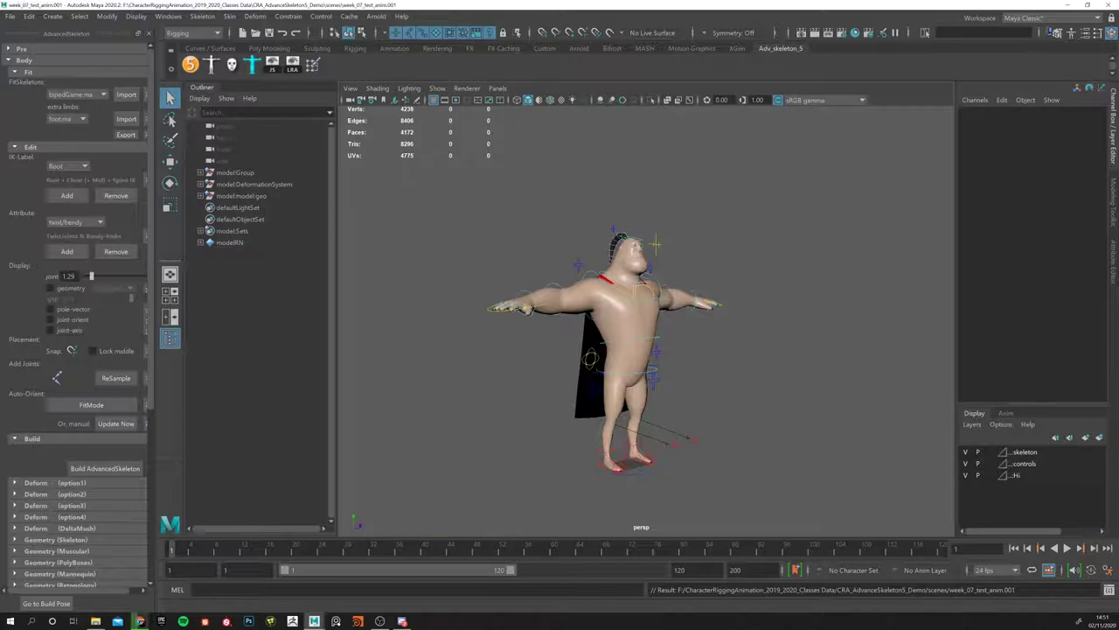
Step: Save the scene again in the scenes folder as the Maya ASCII file week_07_test_anim.ma
{"action": "left_click", "coordinate": [8, 17]}
{"action": "left_click", "coordinate": [38, 76]}
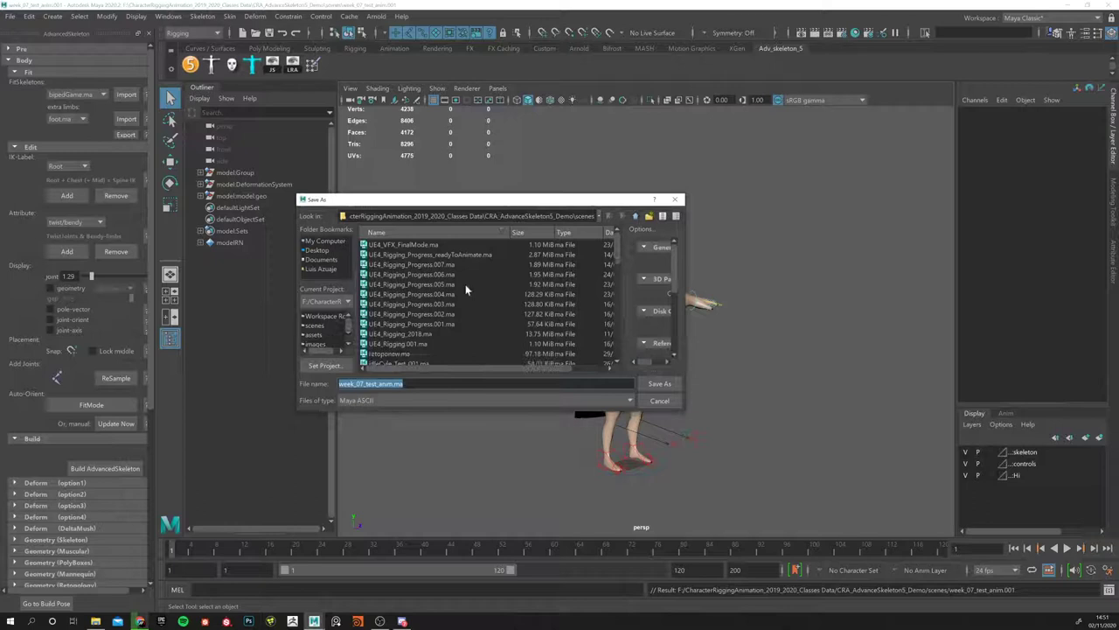
{"action": "scroll", "coordinate": [443, 347], "scroll_direction": "down", "scroll_amount": 5}
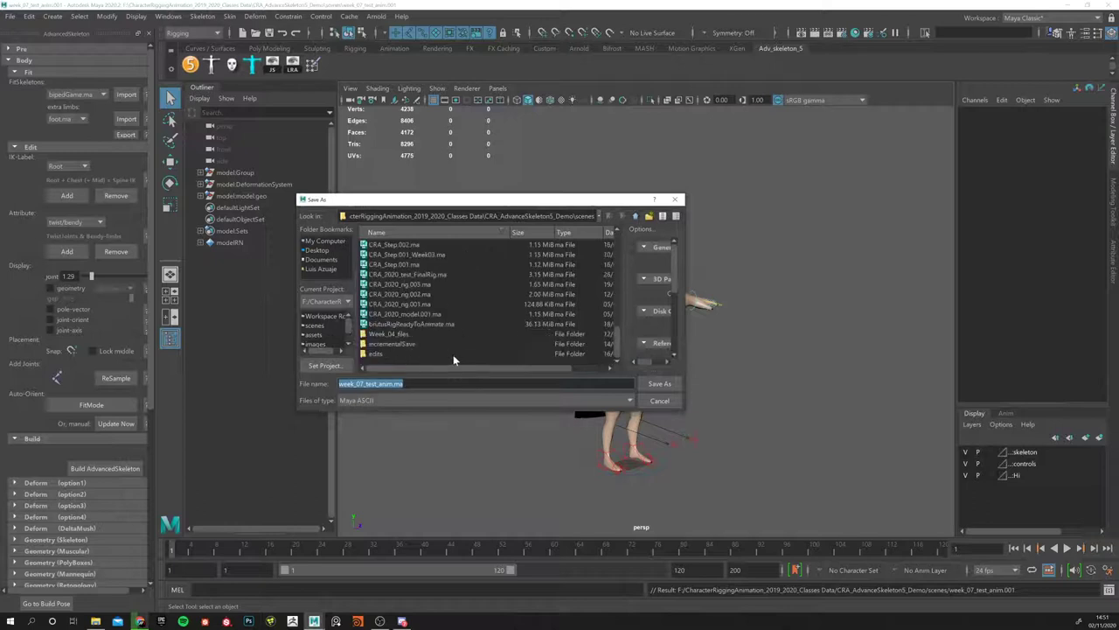
{"action": "left_click", "coordinate": [408, 384]}
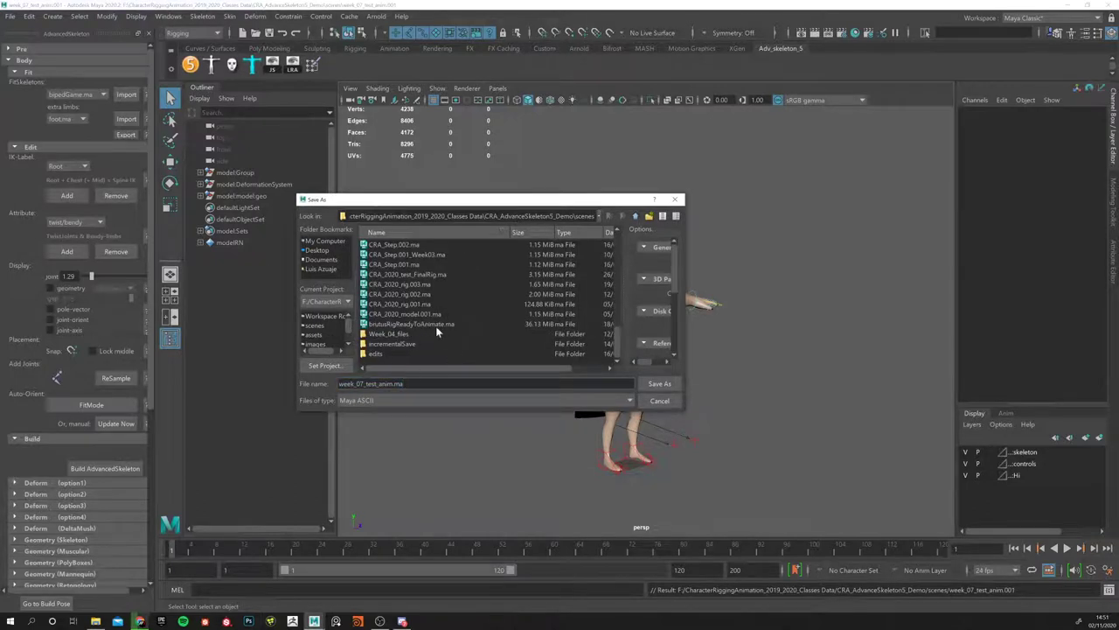
{"action": "left_click", "coordinate": [659, 383]}
{"action": "left_click", "coordinate": [535, 324]}
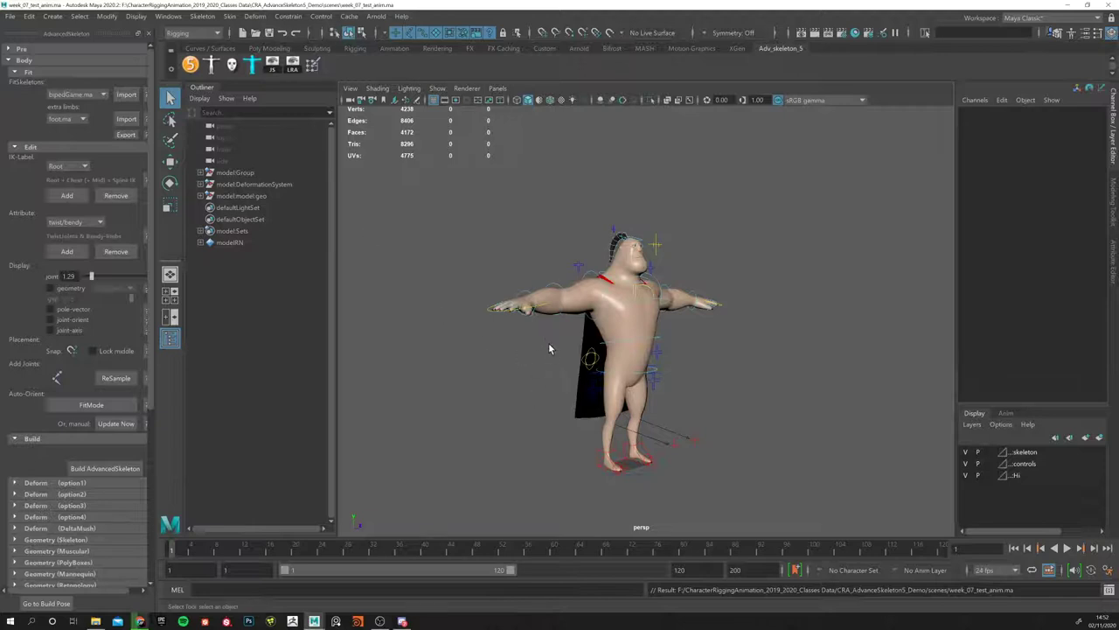
Step: Open the AdvancedSkeleton biped selector and examine the referenced character from several angles
{"action": "left_click_drag", "start_coordinate": [551, 378], "coordinate": [499, 387], "text": "alt"}
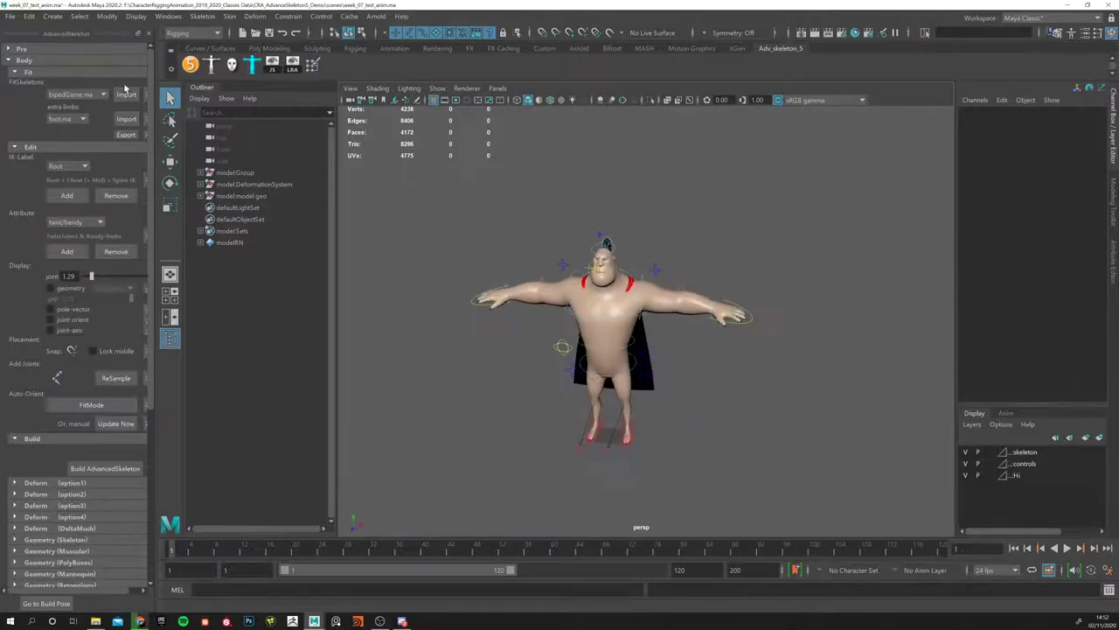
{"action": "left_click_drag", "start_coordinate": [502, 361], "coordinate": [533, 345], "text": "alt"}
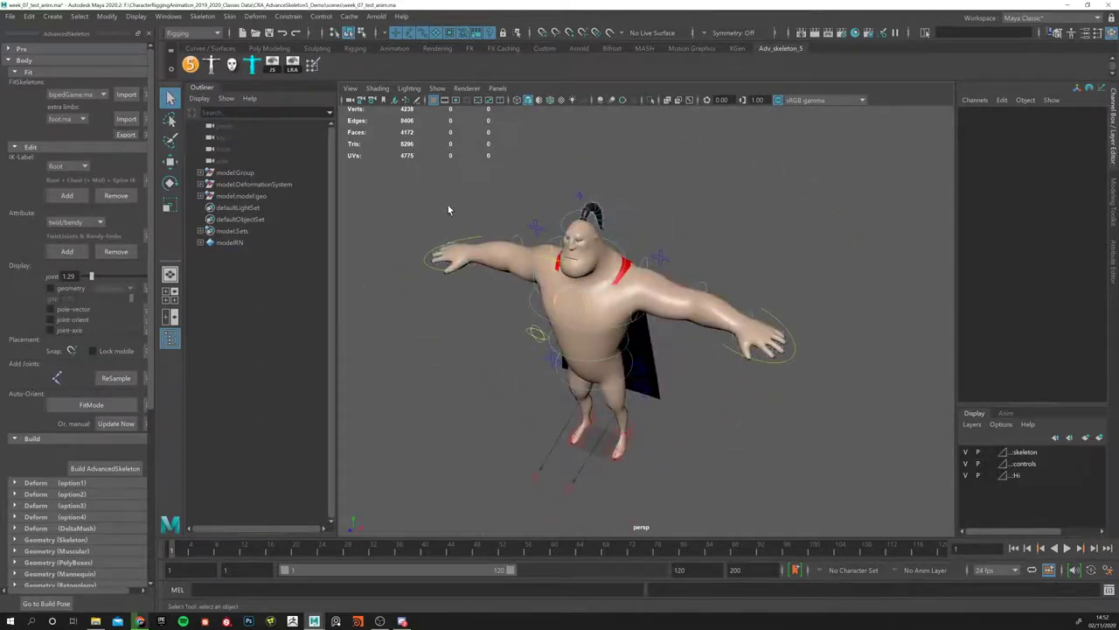
{"action": "left_click_drag", "start_coordinate": [500, 380], "coordinate": [569, 365], "text": "alt"}
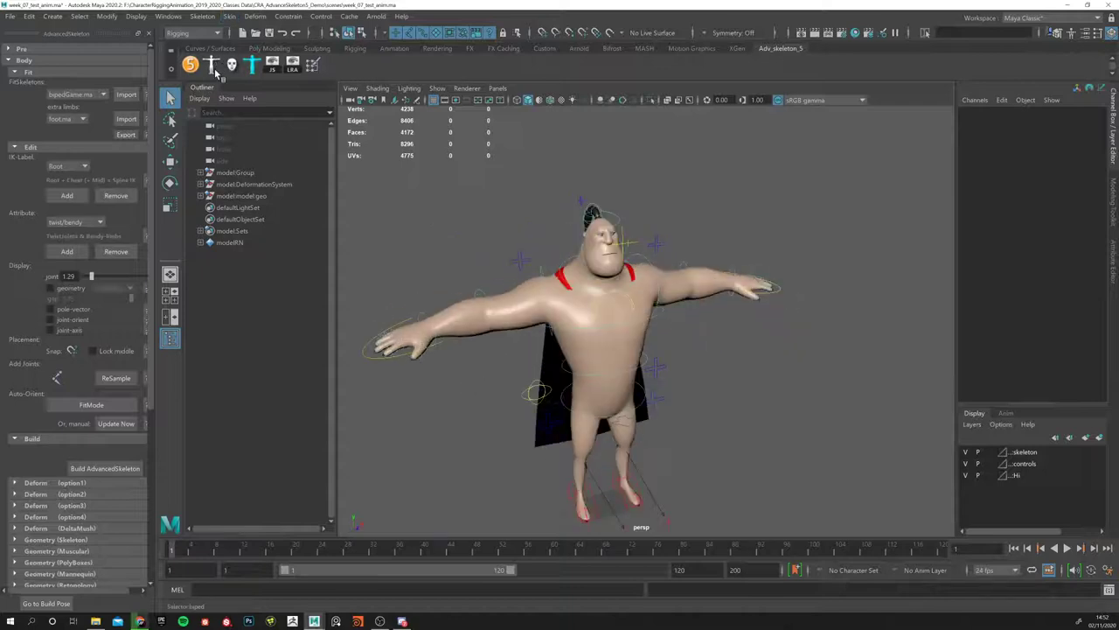
{"action": "left_click_drag", "start_coordinate": [518, 245], "coordinate": [632, 347], "text": "alt"}
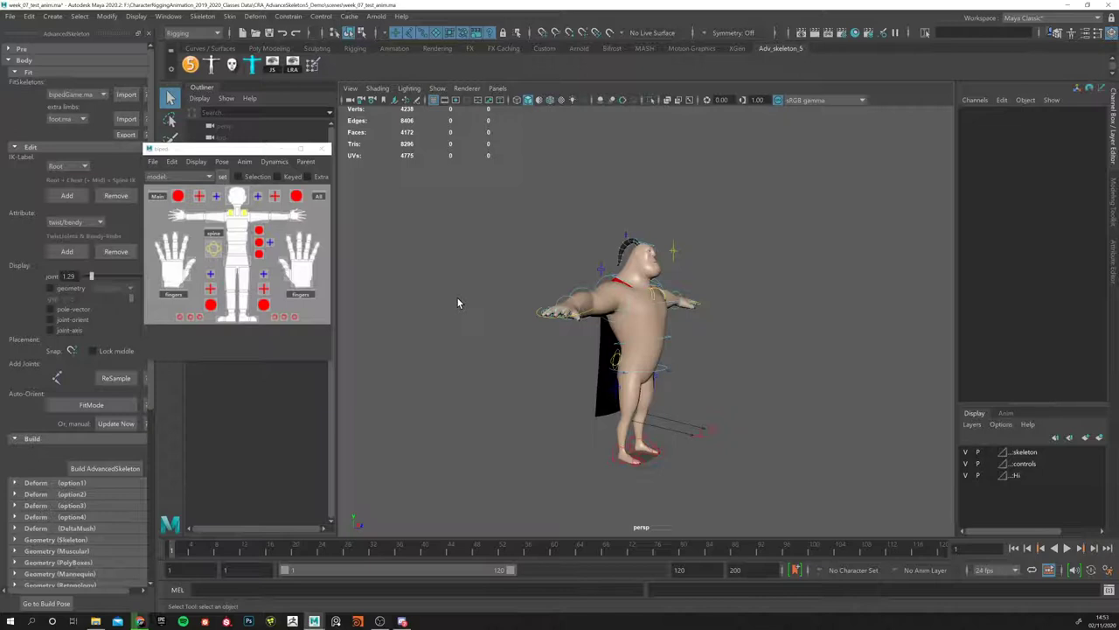
{"action": "left_click_drag", "start_coordinate": [624, 342], "coordinate": [584, 374], "text": "alt"}
{"action": "right_click_drag", "start_coordinate": [584, 374], "coordinate": [735, 366], "text": "alt"}
{"action": "right_click_drag", "start_coordinate": [735, 326], "coordinate": [643, 320], "text": "alt"}
{"action": "left_click_drag", "start_coordinate": [643, 320], "coordinate": [612, 318], "text": "alt"}
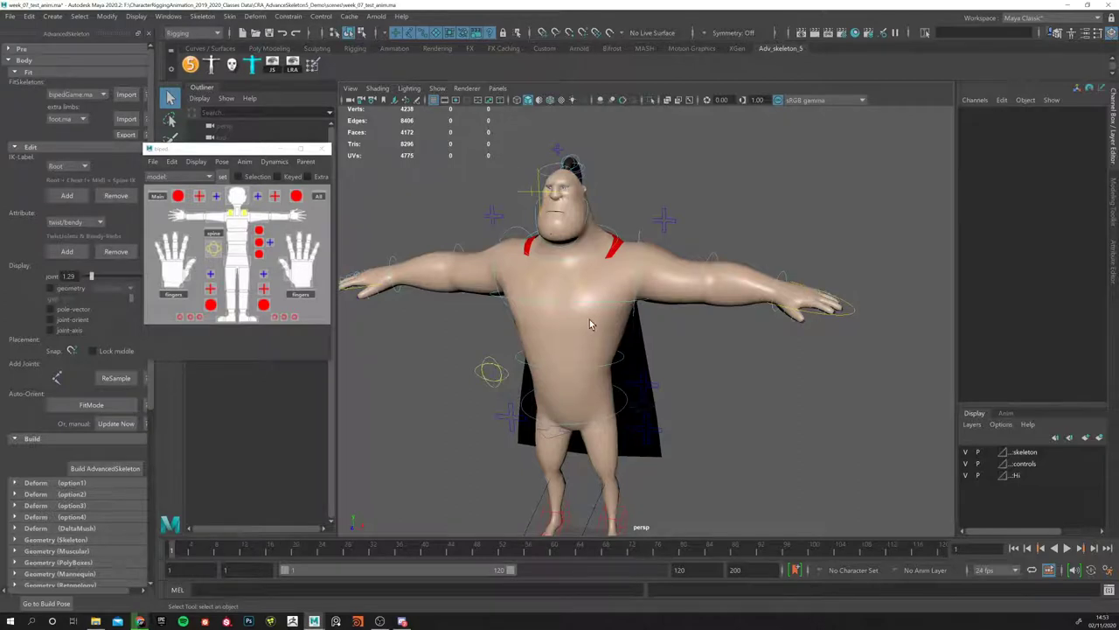
{"action": "left_click_drag", "start_coordinate": [439, 310], "coordinate": [565, 341], "text": "alt"}
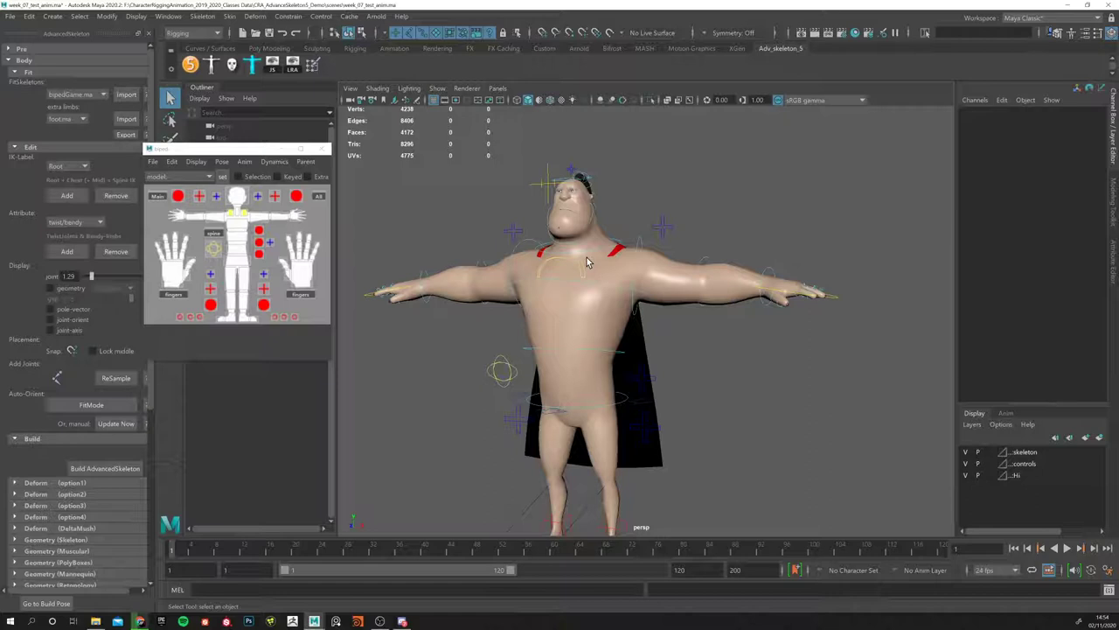
Step: Move the biped selector off the Outliner and inspect the contents of model:Group and model:DeformationSystem
{"action": "left_click_drag", "start_coordinate": [253, 150], "coordinate": [524, 63]}
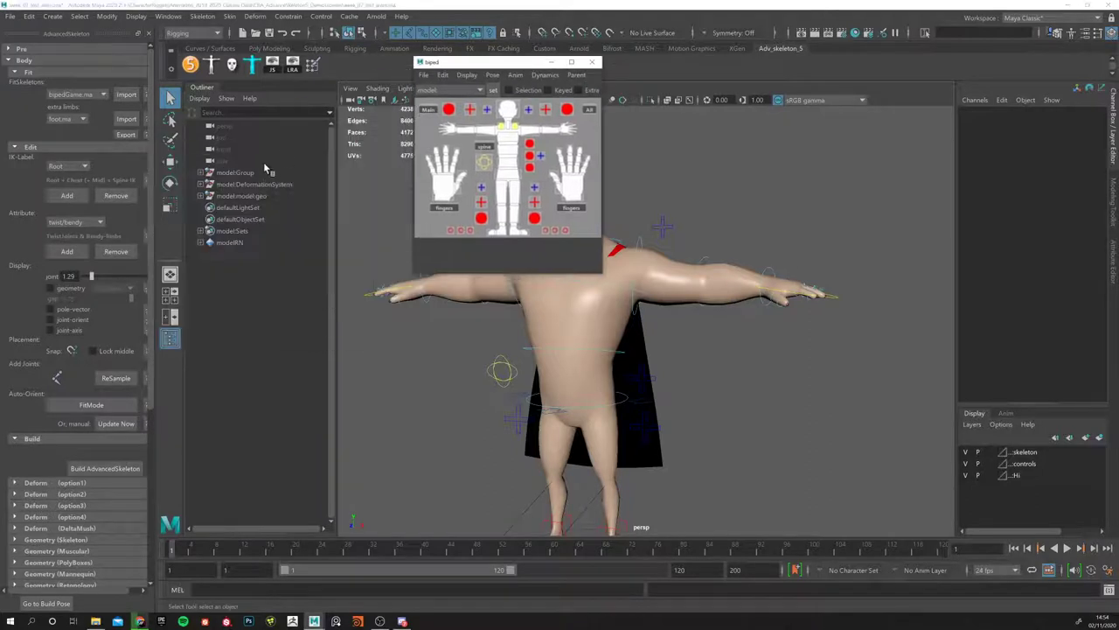
{"action": "left_click", "coordinate": [246, 197]}
{"action": "left_click", "coordinate": [242, 174]}
{"action": "left_click", "coordinate": [248, 183]}
{"action": "left_click", "coordinate": [200, 185]}
{"action": "left_click", "coordinate": [231, 196]}
{"action": "left_click", "coordinate": [218, 173]}
{"action": "left_click", "coordinate": [201, 172]}
{"action": "left_click", "coordinate": [208, 184]}
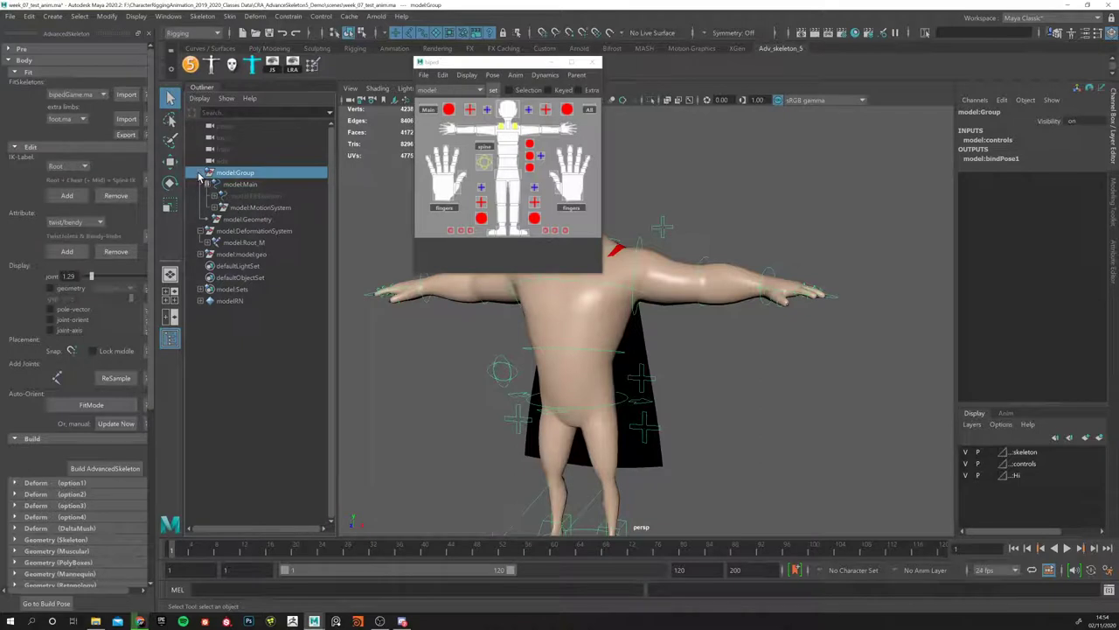
{"action": "left_click", "coordinate": [201, 173]}
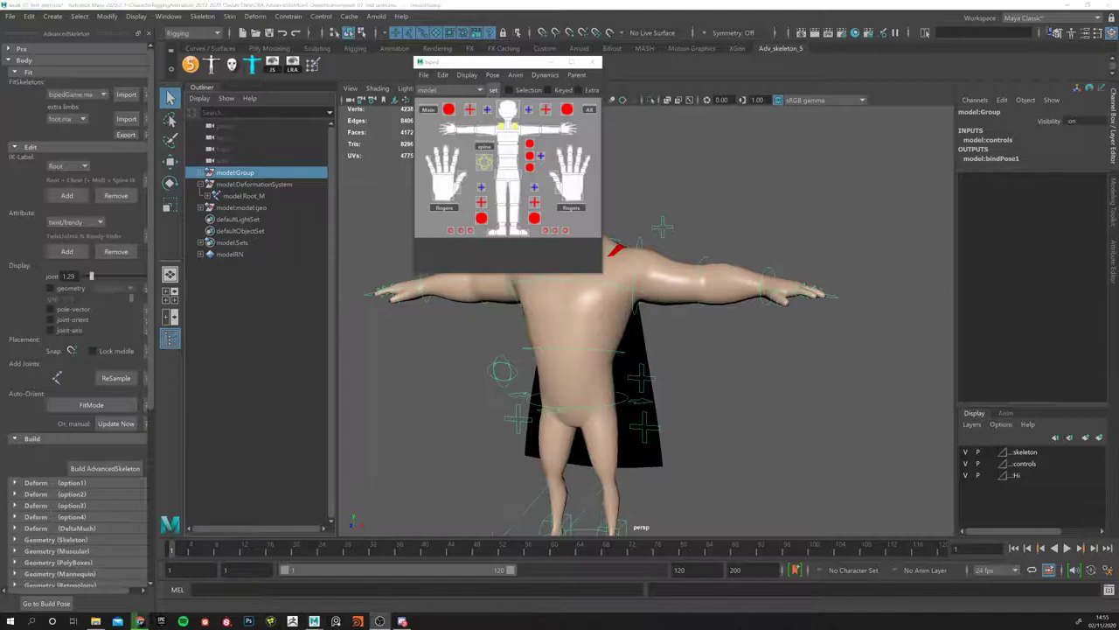
Step: Move the biped selector clear of the character and view the rig from the front and above
{"action": "key", "text": "alt+Tab"}
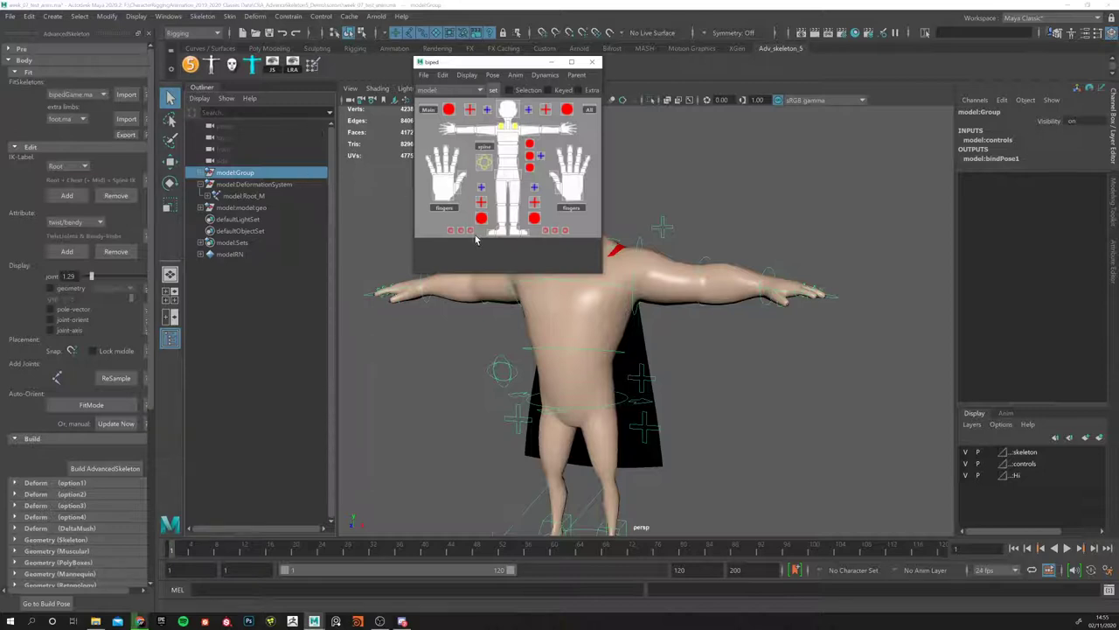
{"action": "left_click_drag", "start_coordinate": [472, 62], "coordinate": [182, 77]}
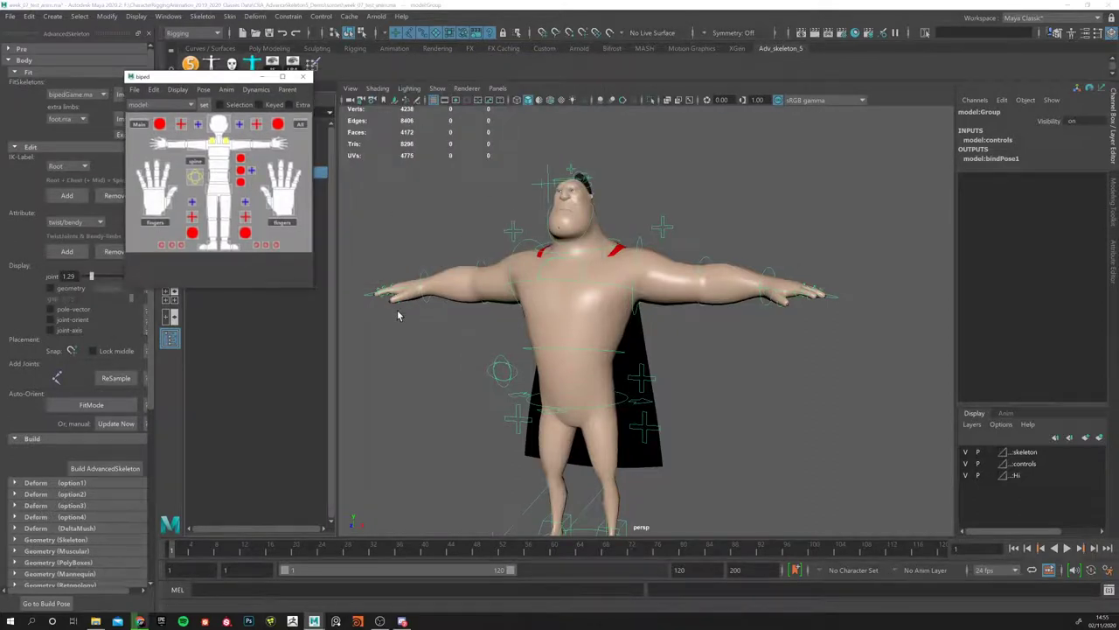
{"action": "right_click_drag", "start_coordinate": [716, 376], "coordinate": [697, 320], "text": "alt"}
{"action": "left_click_drag", "start_coordinate": [697, 320], "coordinate": [744, 339], "text": "alt"}
{"action": "right_click_drag", "start_coordinate": [743, 339], "coordinate": [781, 346], "text": "alt"}
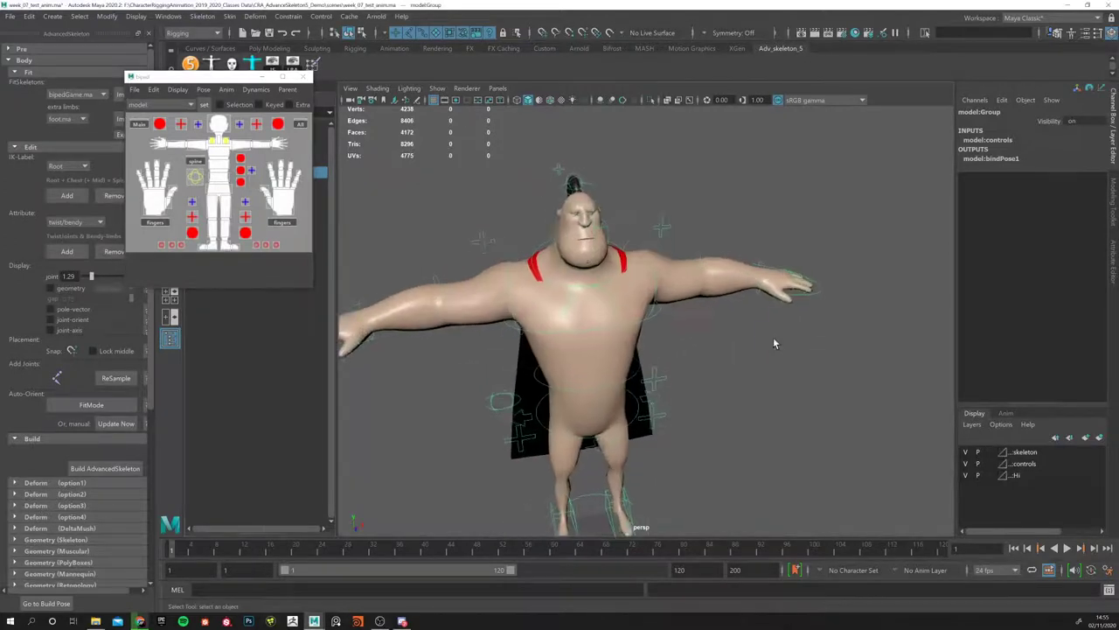
{"action": "left_click_drag", "start_coordinate": [779, 342], "coordinate": [722, 284], "text": "alt"}
Step: Select the FKIKArm_L control above the left shoulder with the Move tool and examine the rig around it
{"action": "left_click", "coordinate": [673, 233]}
{"action": "key", "text": "w"}
{"action": "left_click_drag", "start_coordinate": [691, 248], "coordinate": [637, 265], "text": "alt"}
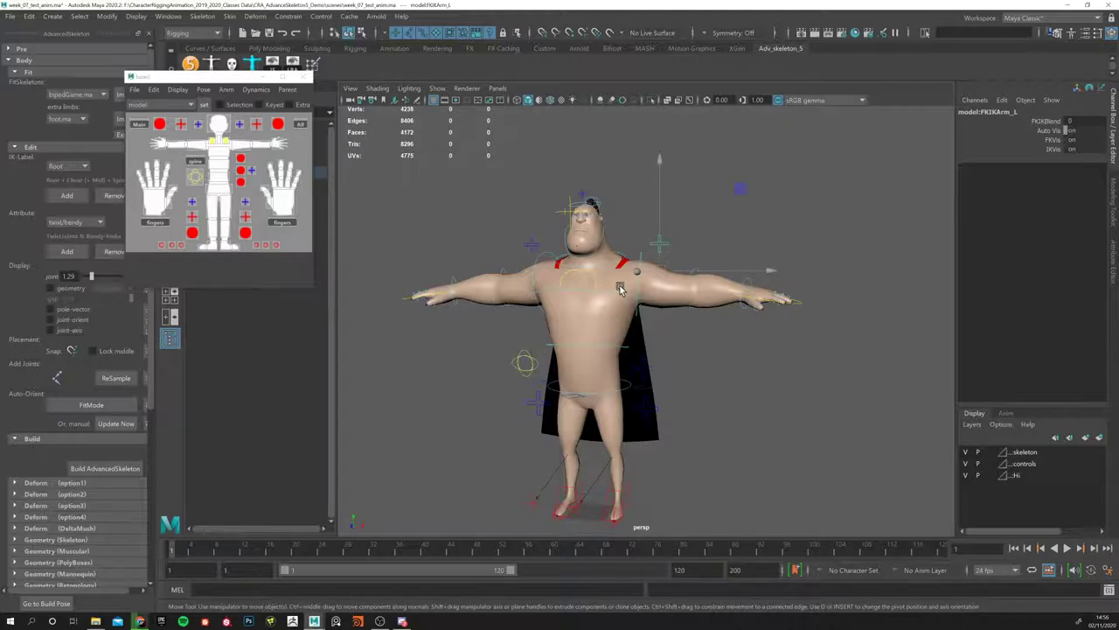
{"action": "left_click_drag", "start_coordinate": [595, 320], "coordinate": [565, 387], "text": "alt"}
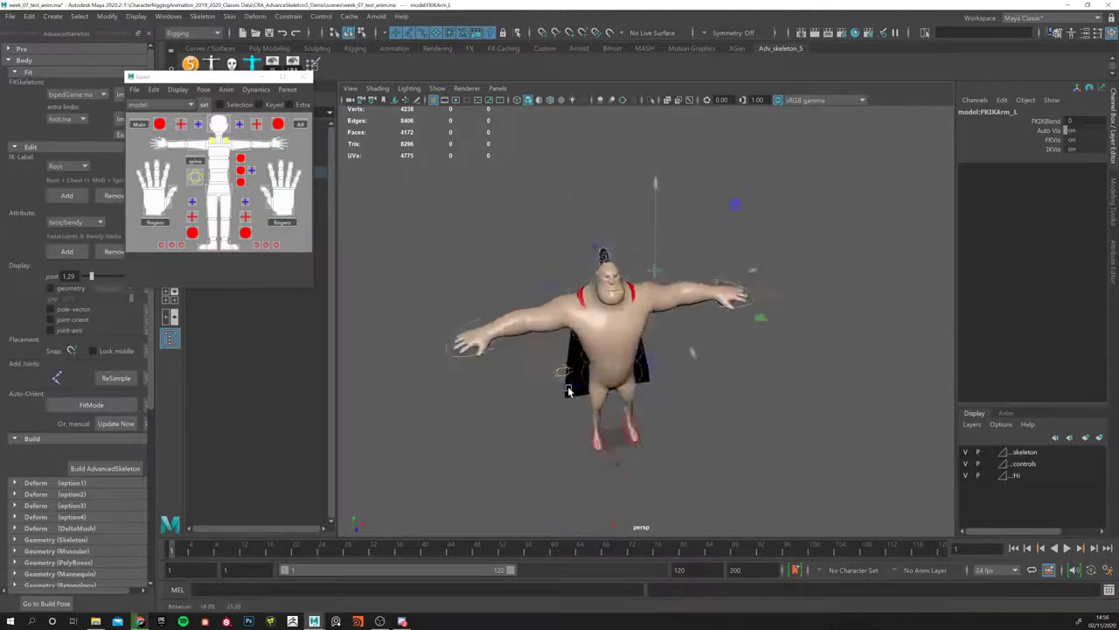
{"action": "right_click_drag", "start_coordinate": [565, 387], "coordinate": [765, 382], "text": "alt"}
{"action": "left_click_drag", "start_coordinate": [764, 378], "coordinate": [533, 320], "text": "alt"}
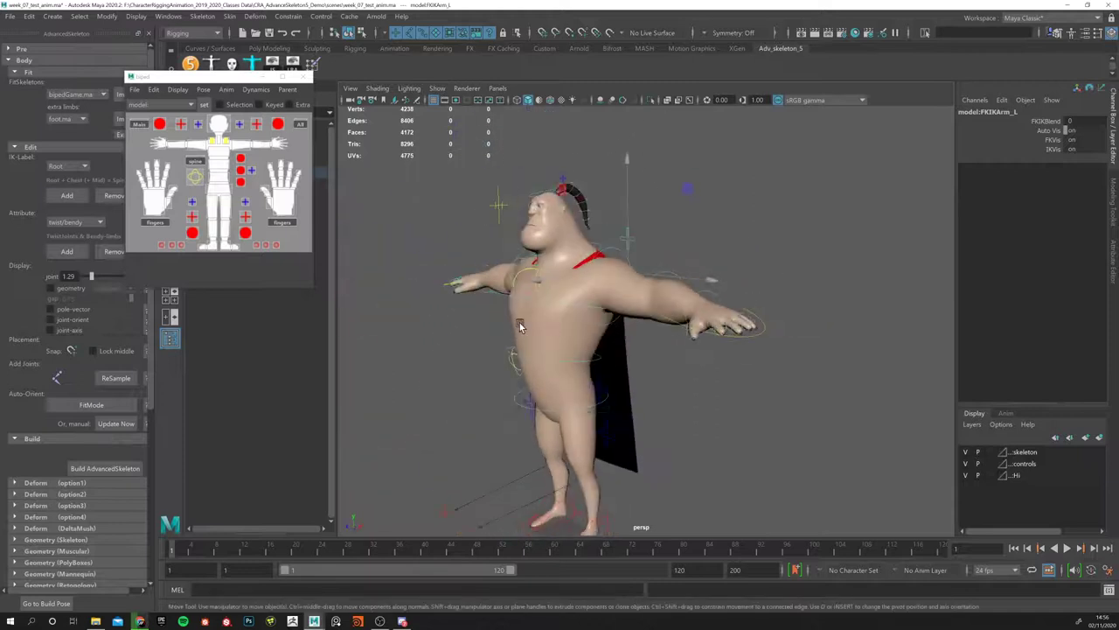
{"action": "left_click_drag", "start_coordinate": [583, 408], "coordinate": [649, 381], "text": "alt"}
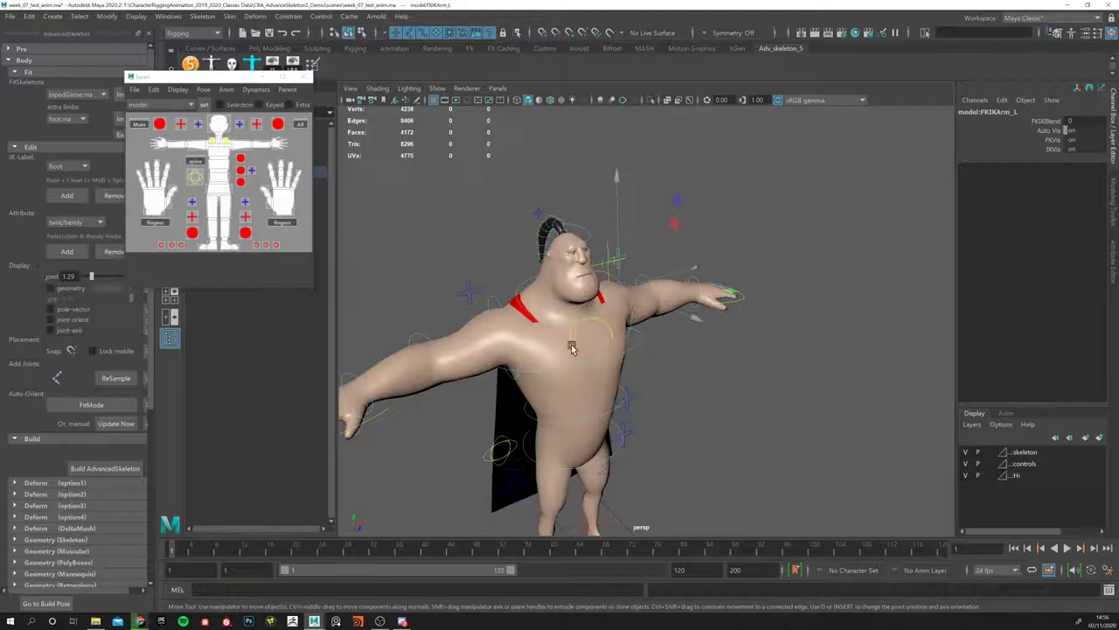
{"action": "left_click_drag", "start_coordinate": [571, 348], "coordinate": [562, 313], "text": "alt"}
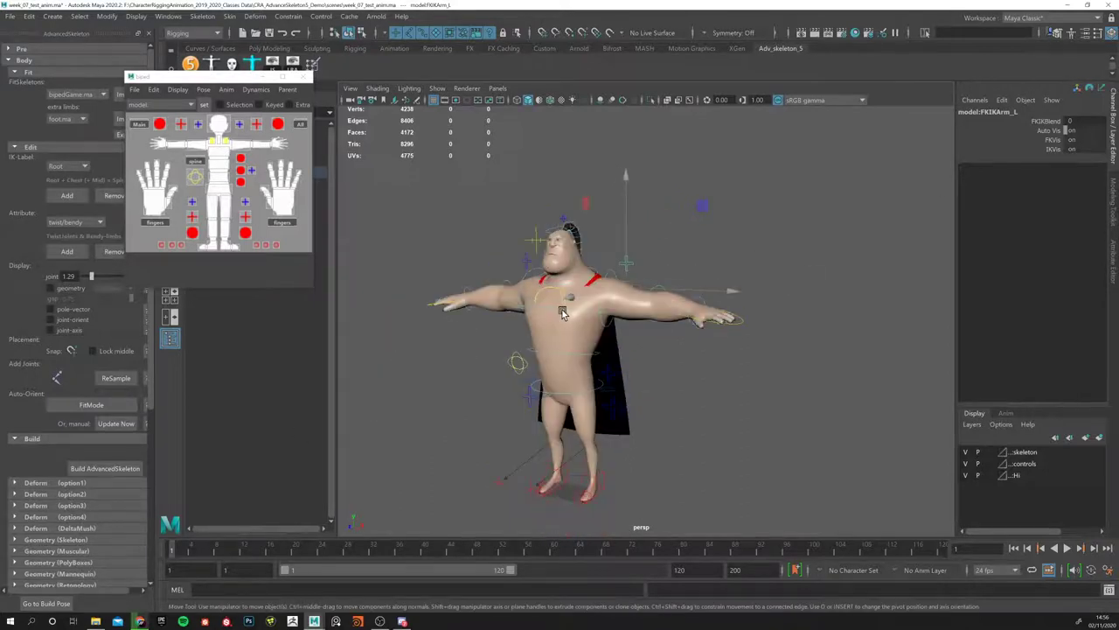
Step: Clear the selection and reselect the FKIKArm_L control to show its FK/IK attributes
{"action": "left_click", "coordinate": [713, 218]}
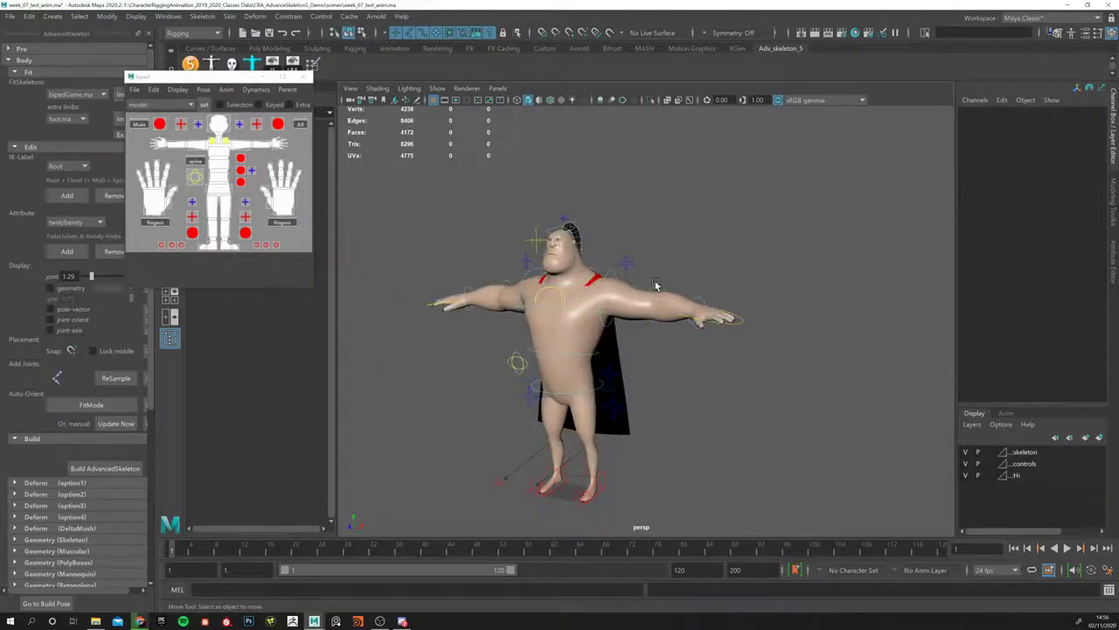
{"action": "scroll", "coordinate": [655, 284], "scroll_direction": "up", "scroll_amount": 3}
{"action": "left_click", "coordinate": [617, 241]}
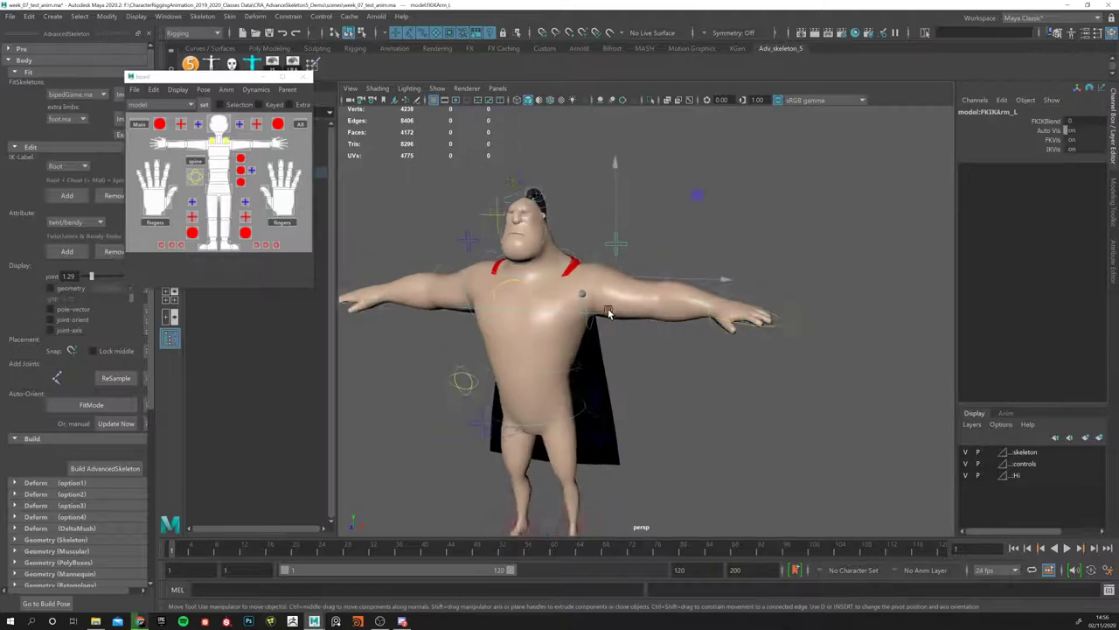
Step: Clear the control selection, close the biped selector and start a new empty scene
{"action": "left_click_drag", "start_coordinate": [609, 313], "coordinate": [649, 325], "text": "alt"}
{"action": "left_click", "coordinate": [713, 233]}
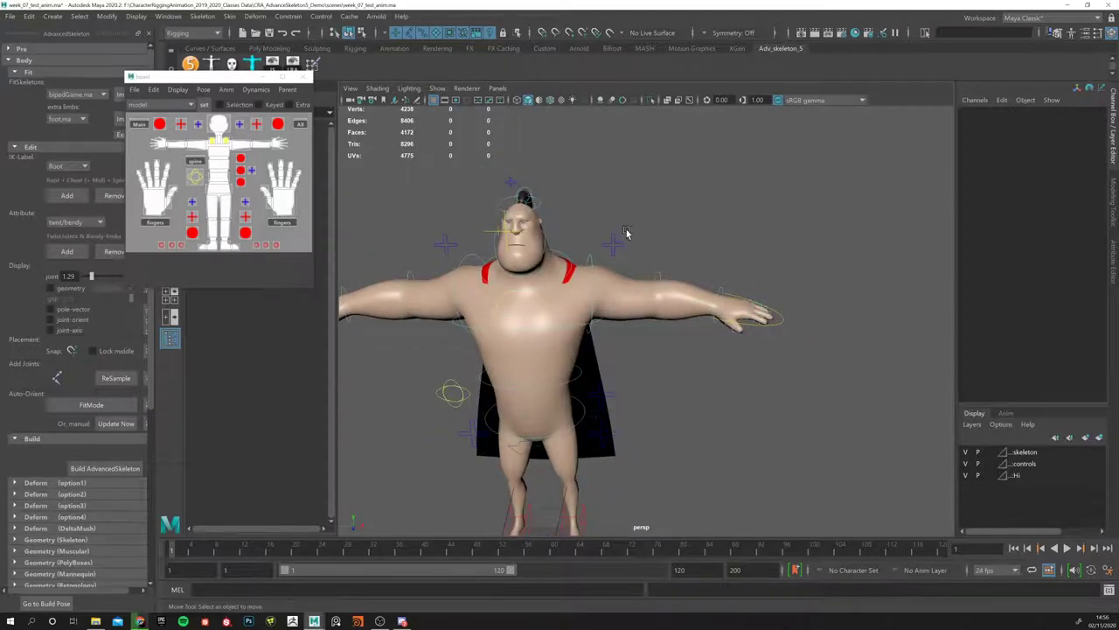
{"action": "left_click", "coordinate": [305, 79]}
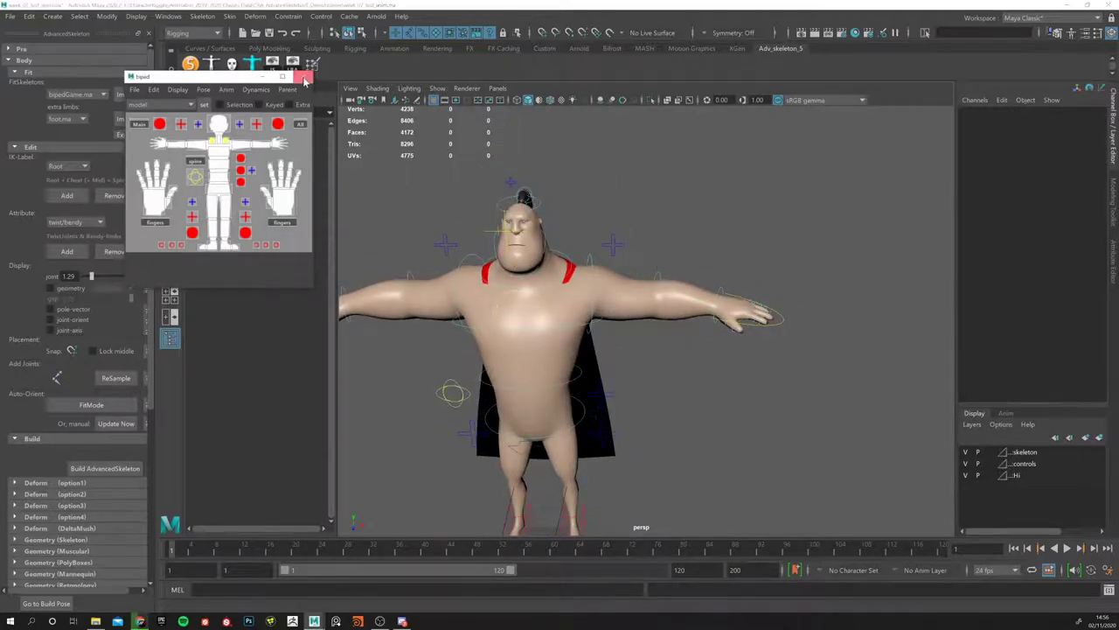
{"action": "left_click", "coordinate": [305, 79]}
{"action": "left_click", "coordinate": [242, 33]}
{"action": "left_click", "coordinate": [538, 331]}
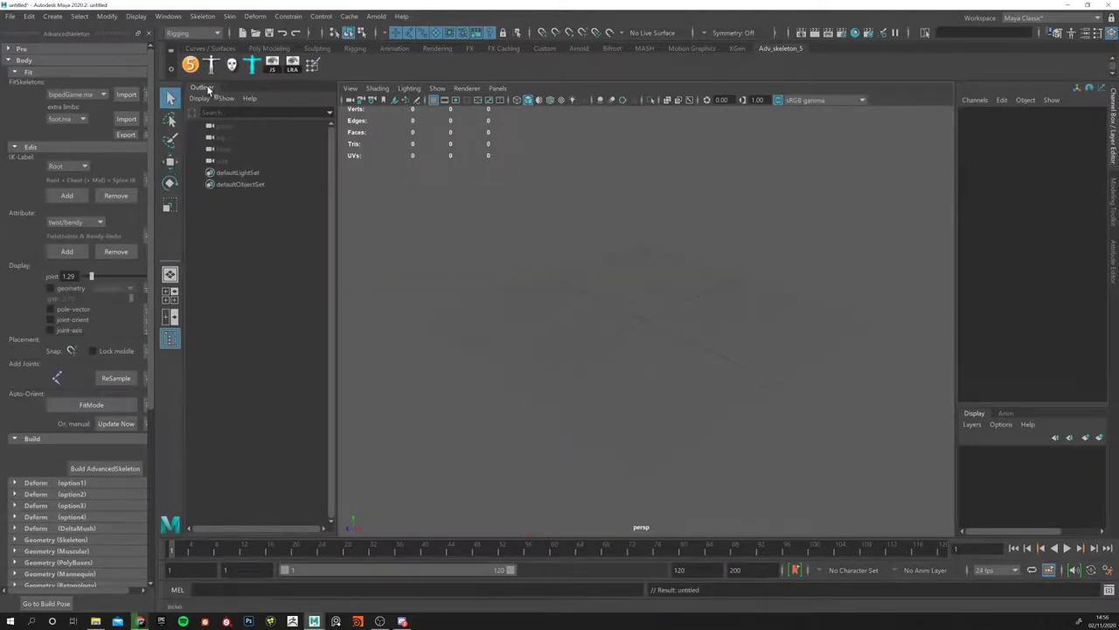
Step: Create a polygon sphere at the origin and scale it uniformly to about 3.155
{"action": "left_click", "coordinate": [270, 48]}
{"action": "left_click", "coordinate": [192, 65]}
{"action": "key", "text": "w"}
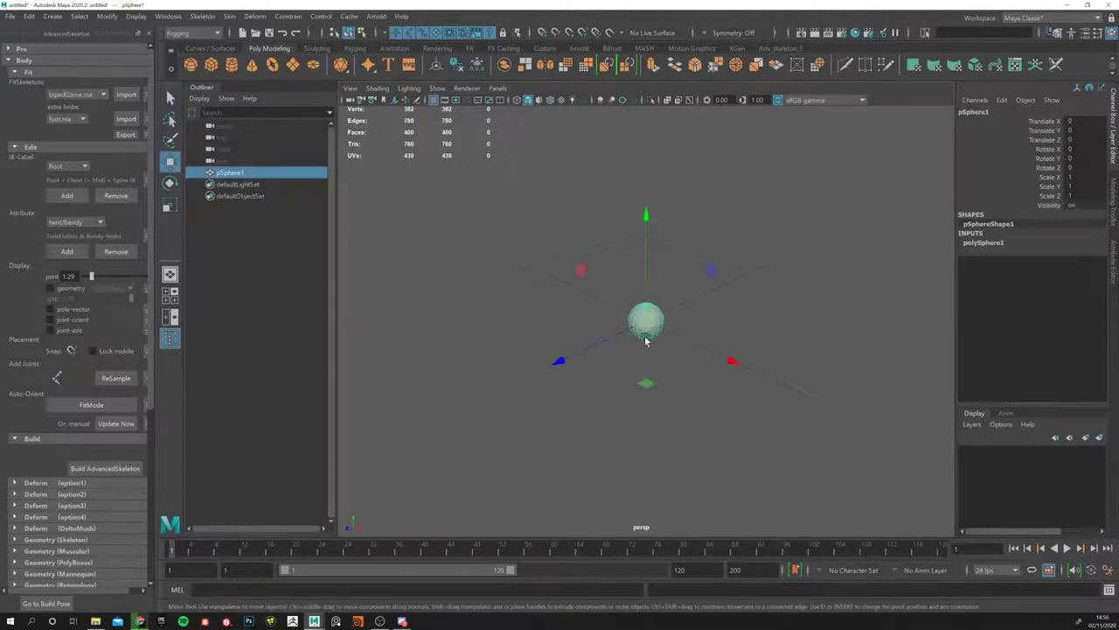
{"action": "key", "text": "e"}
{"action": "key", "text": "r"}
{"action": "mouse_move", "coordinate": [645, 322]}
{"action": "left_mouse_down"}
{"action": "mouse_move", "coordinate": [712, 342]}
{"action": "mouse_move", "coordinate": [654, 355]}
{"action": "mouse_move", "coordinate": [640, 328]}
{"action": "left_mouse_up"}
{"action": "key", "text": "w"}
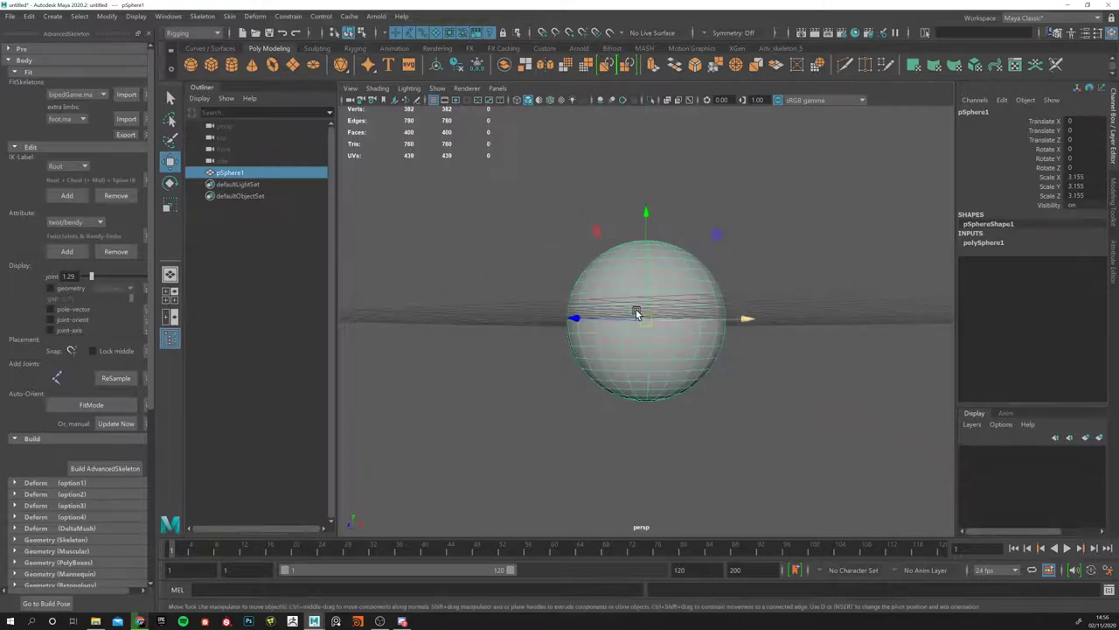
Step: Raise the sphere along the Y axis to about 3.14 so it rests on the grid
{"action": "left_click_drag", "start_coordinate": [651, 238], "coordinate": [657, 157]}
{"action": "scroll", "coordinate": [680, 310], "scroll_direction": "down", "scroll_amount": 1}
{"action": "left_click_drag", "start_coordinate": [679, 310], "coordinate": [719, 345], "text": "alt"}
{"action": "scroll", "coordinate": [550, 349], "scroll_direction": "down", "scroll_amount": 4}
{"action": "middle_click_drag", "start_coordinate": [588, 354], "coordinate": [593, 405], "text": "alt"}
{"action": "left_click_drag", "start_coordinate": [593, 405], "coordinate": [546, 355], "text": "alt"}
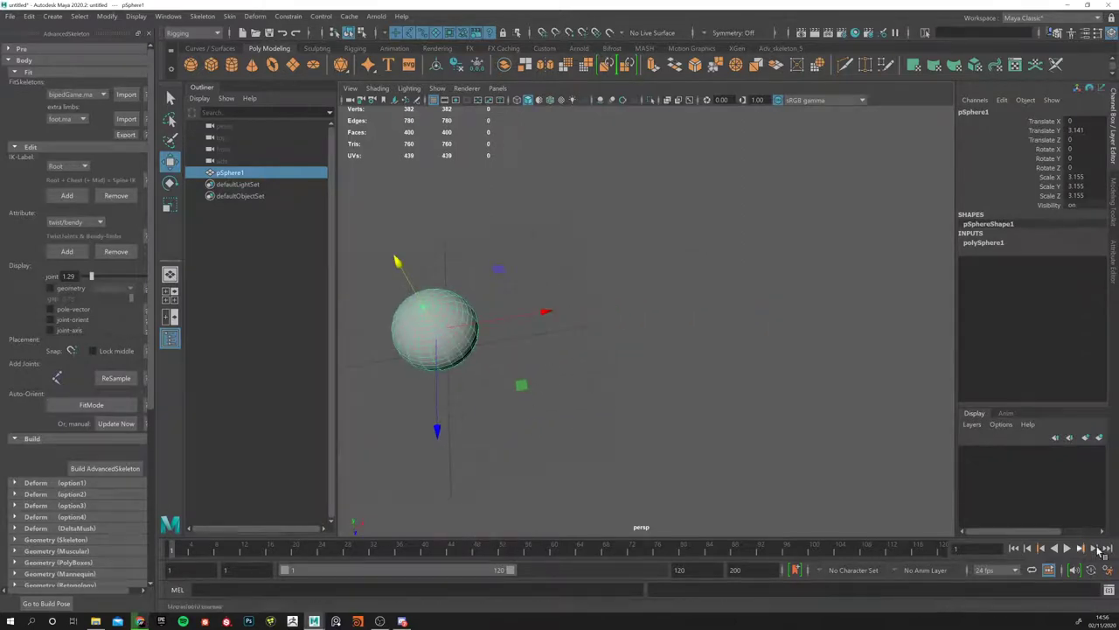
{"action": "middle_click_drag", "start_coordinate": [553, 374], "coordinate": [722, 363], "text": "alt"}
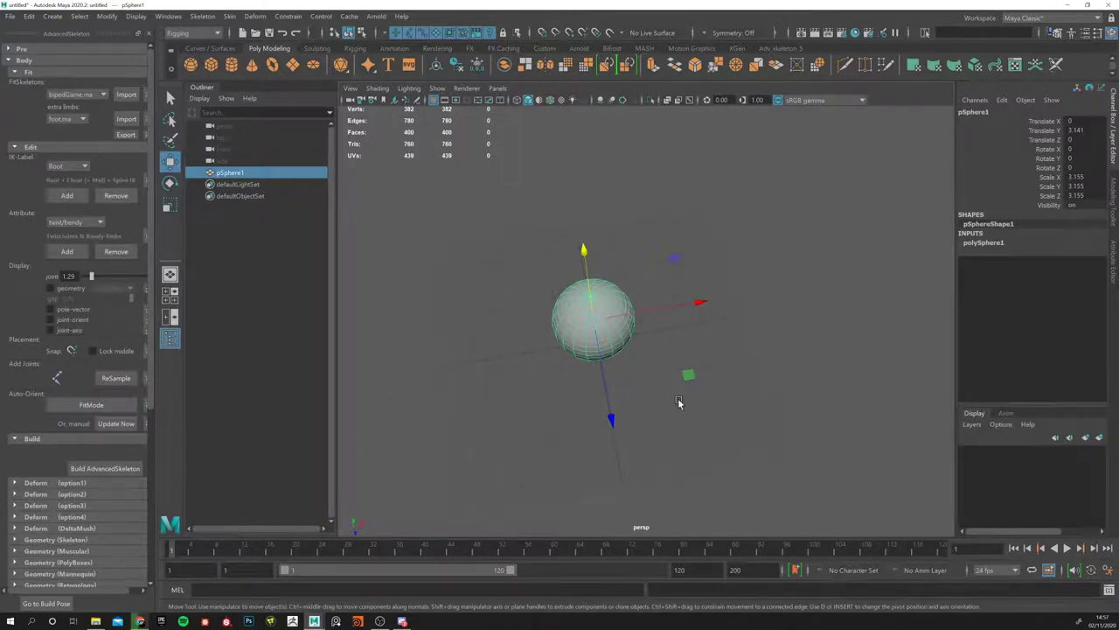
{"action": "left_click_drag", "start_coordinate": [617, 302], "coordinate": [688, 377], "text": "alt"}
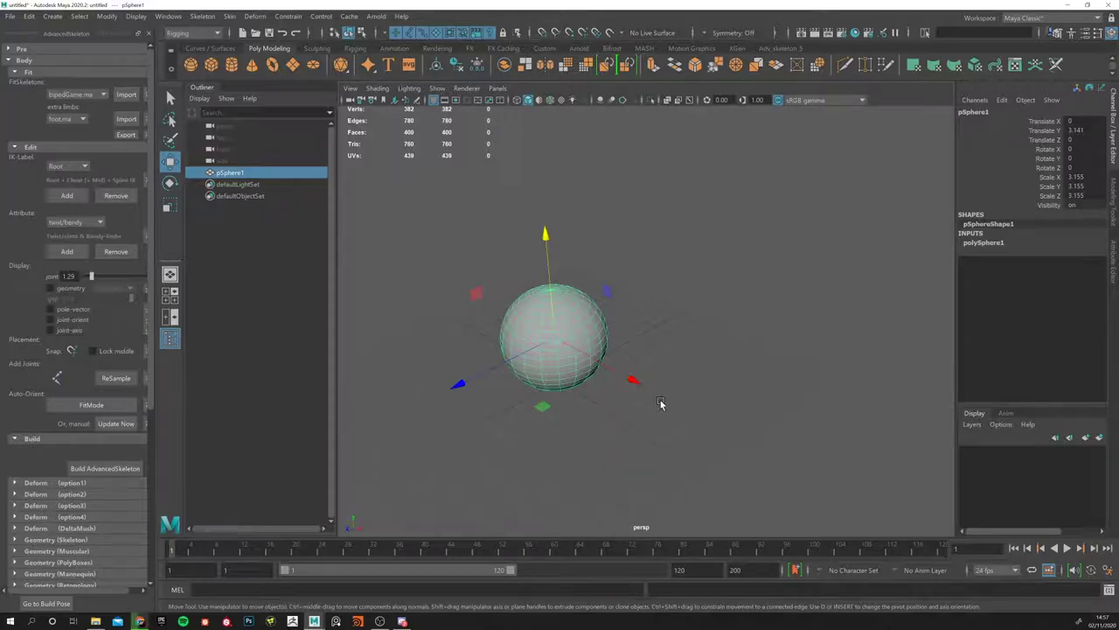
Step: Set the time slider framerate to 30 fps in the animation preferences
{"action": "left_click", "coordinate": [1106, 570]}
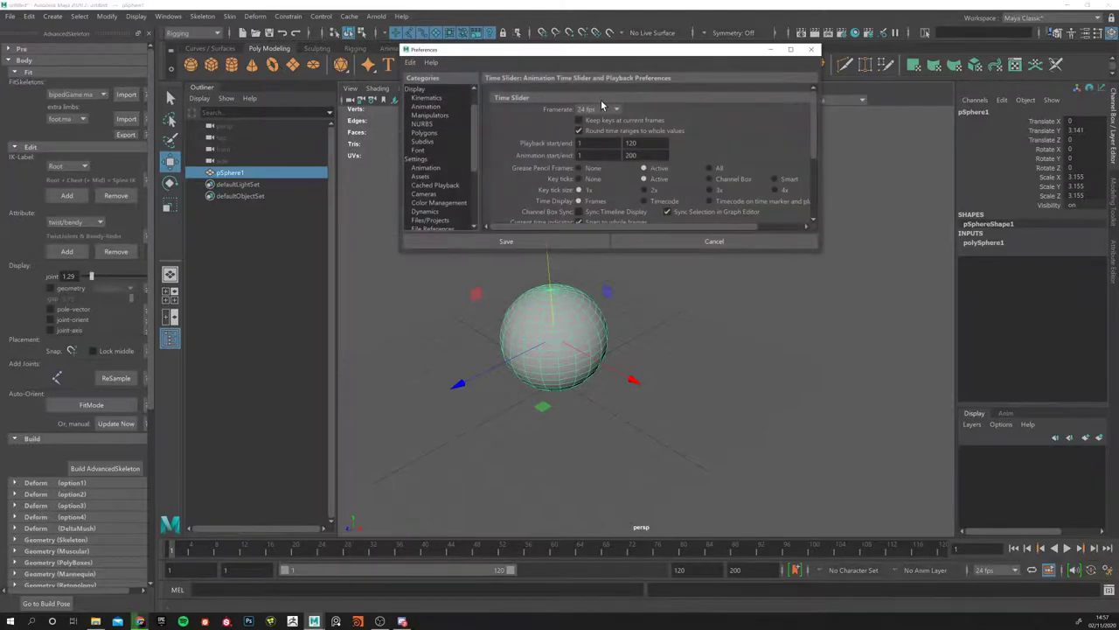
{"action": "left_click", "coordinate": [604, 109]}
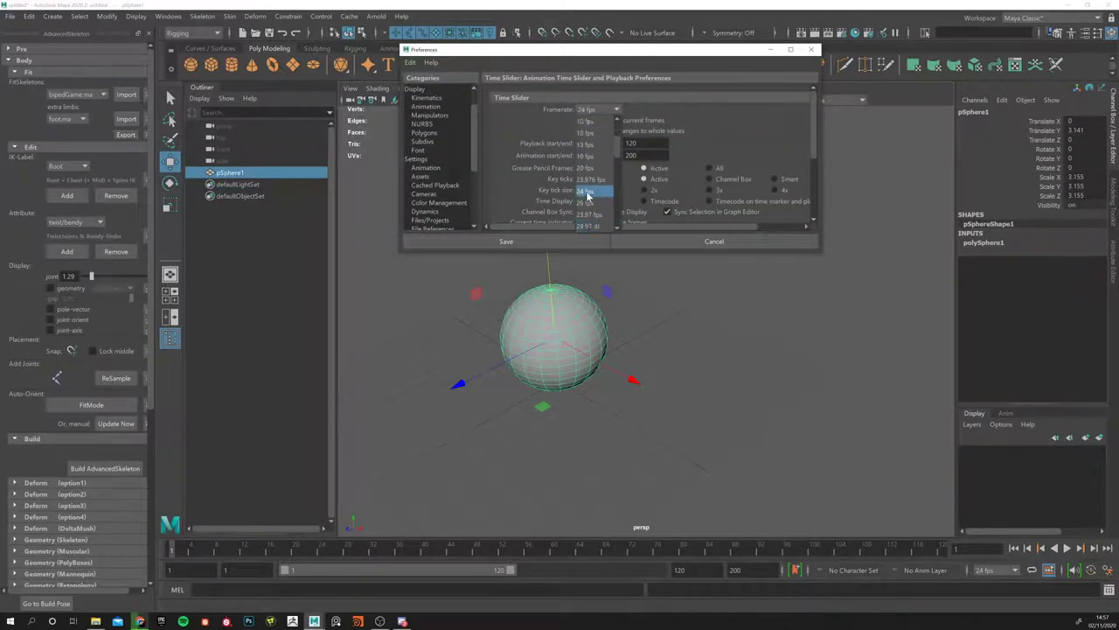
{"action": "scroll", "coordinate": [587, 200], "scroll_direction": "down", "scroll_amount": 1}
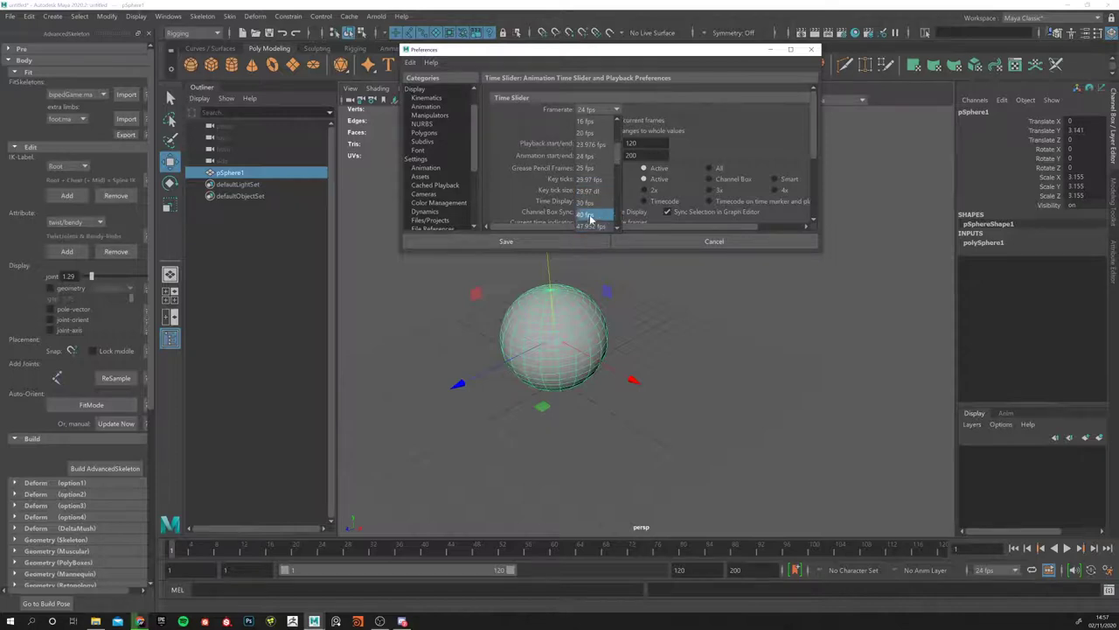
{"action": "left_click", "coordinate": [587, 204]}
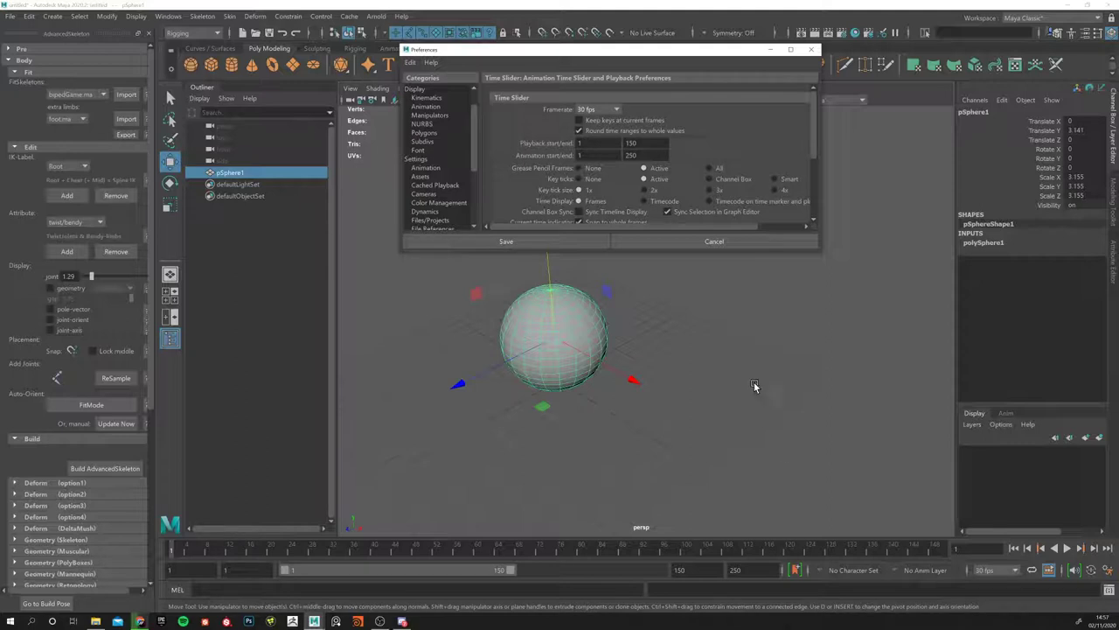
{"action": "left_click_drag", "start_coordinate": [601, 356], "coordinate": [662, 290], "text": "alt"}
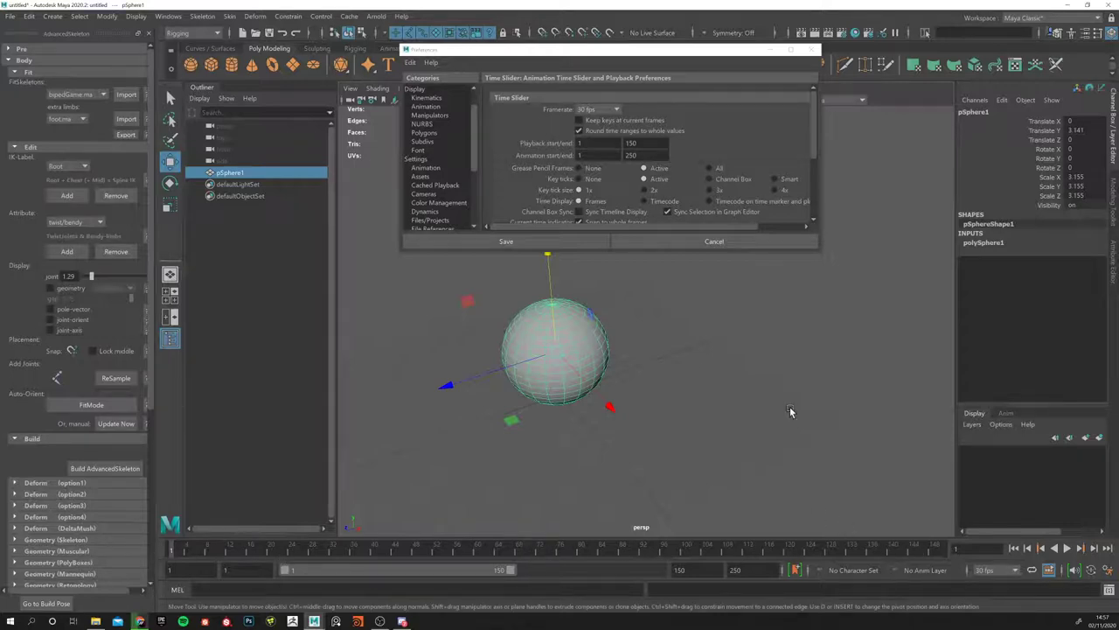
{"action": "left_click_drag", "start_coordinate": [709, 452], "coordinate": [528, 377], "text": "alt"}
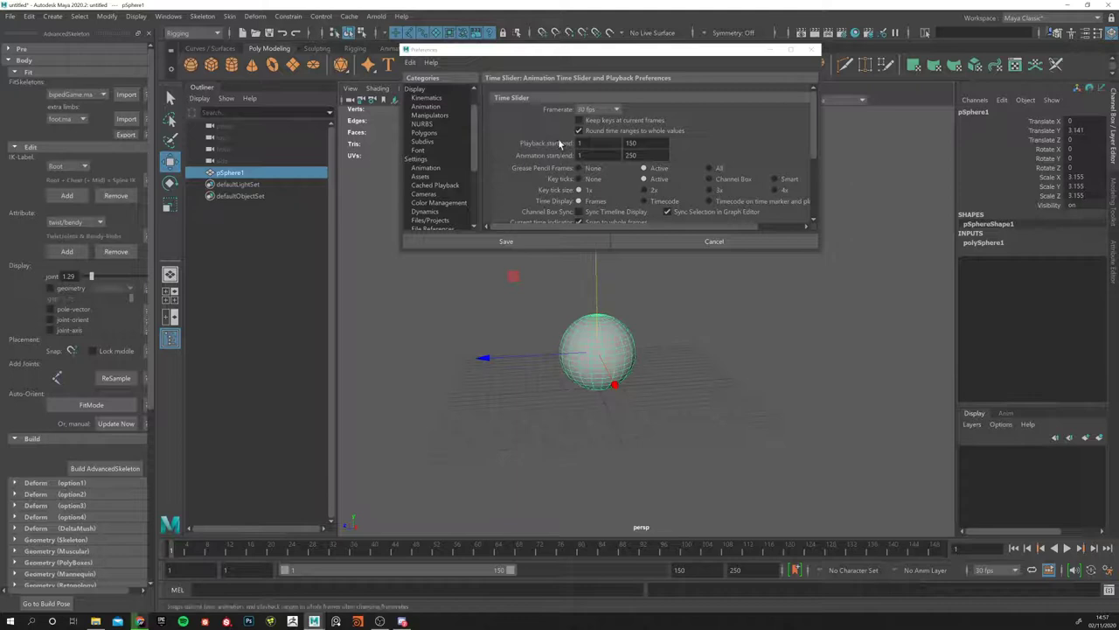
Step: Try the 30 fps x 1 playback speed and return it to Play every frame
{"action": "scroll", "coordinate": [587, 114], "scroll_direction": "down", "scroll_amount": 3}
{"action": "scroll", "coordinate": [520, 179], "scroll_direction": "down", "scroll_amount": 1}
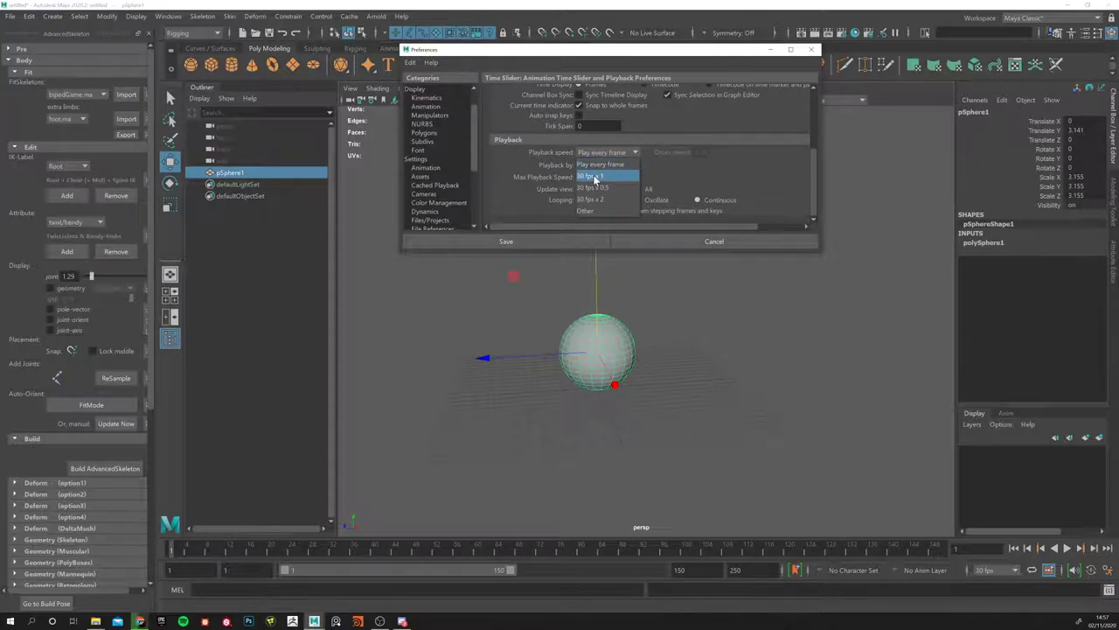
{"action": "left_click", "coordinate": [594, 177]}
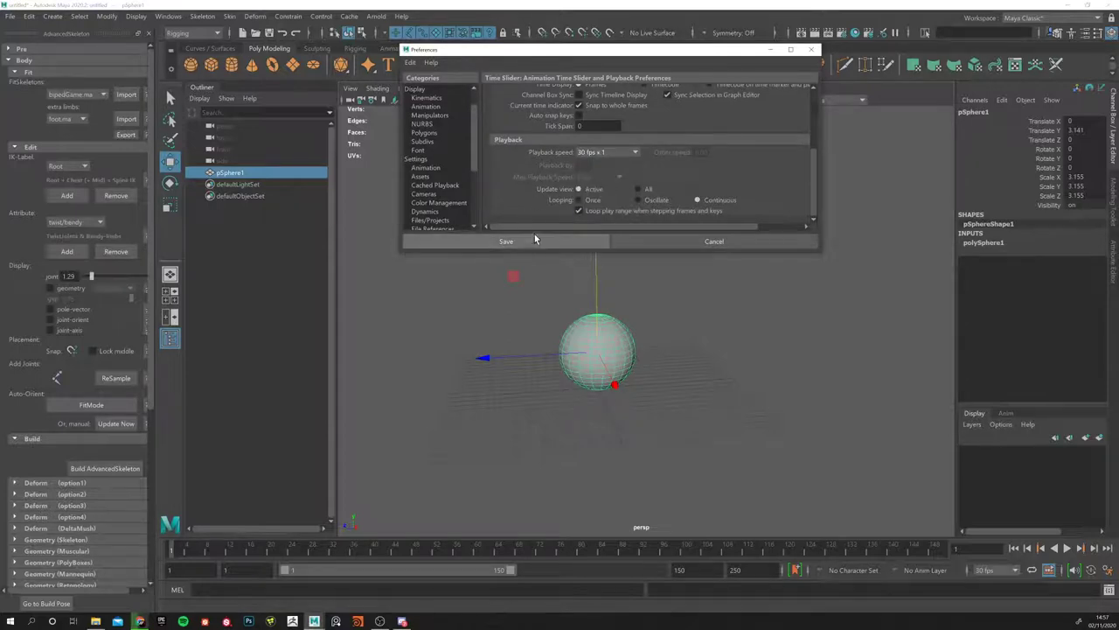
{"action": "left_click", "coordinate": [598, 152]}
{"action": "left_click", "coordinate": [590, 163]}
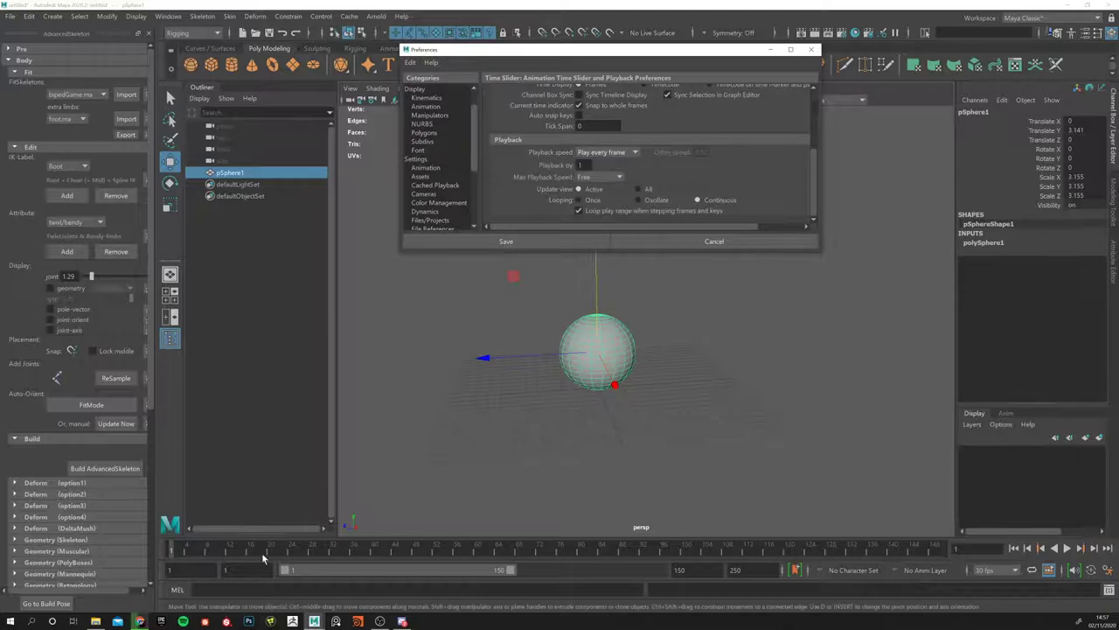
Step: Keyframe the sphere's travel along Z from about 18.2 at frame 1 to about -42.2 at frame 150
{"action": "mouse_move", "coordinate": [491, 359]}
{"action": "left_mouse_down"}
{"action": "mouse_move", "coordinate": [242, 382]}
{"action": "mouse_move", "coordinate": [498, 361]}
{"action": "left_mouse_up"}
{"action": "key", "text": "s"}
{"action": "left_click_drag", "start_coordinate": [190, 551], "coordinate": [977, 561]}
{"action": "key", "text": "alt+v"}
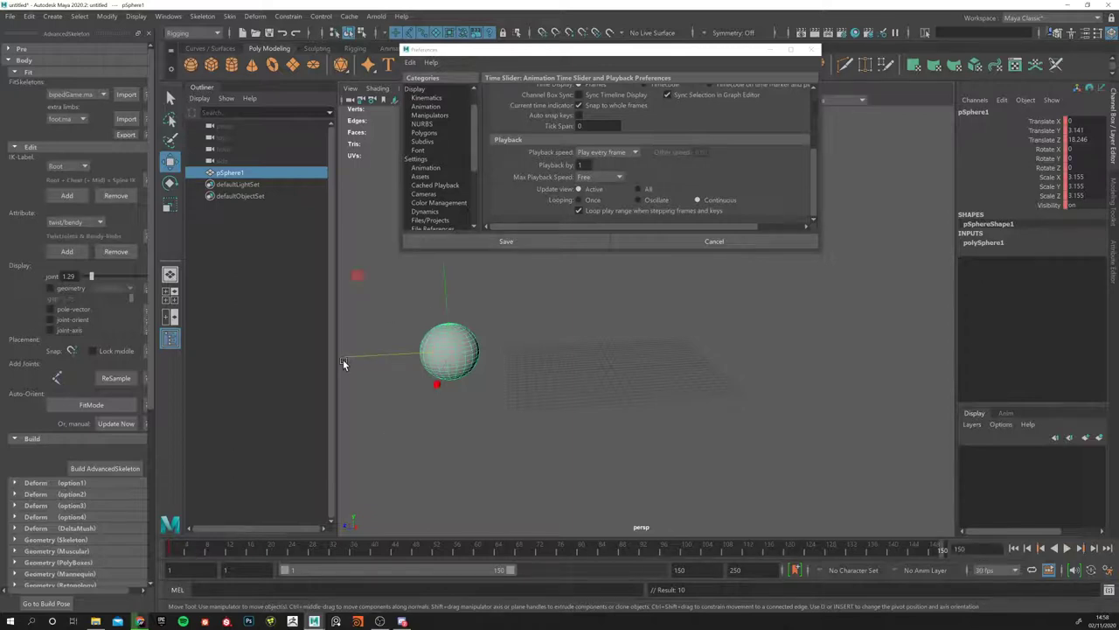
{"action": "left_click_drag", "start_coordinate": [342, 357], "coordinate": [795, 386]}
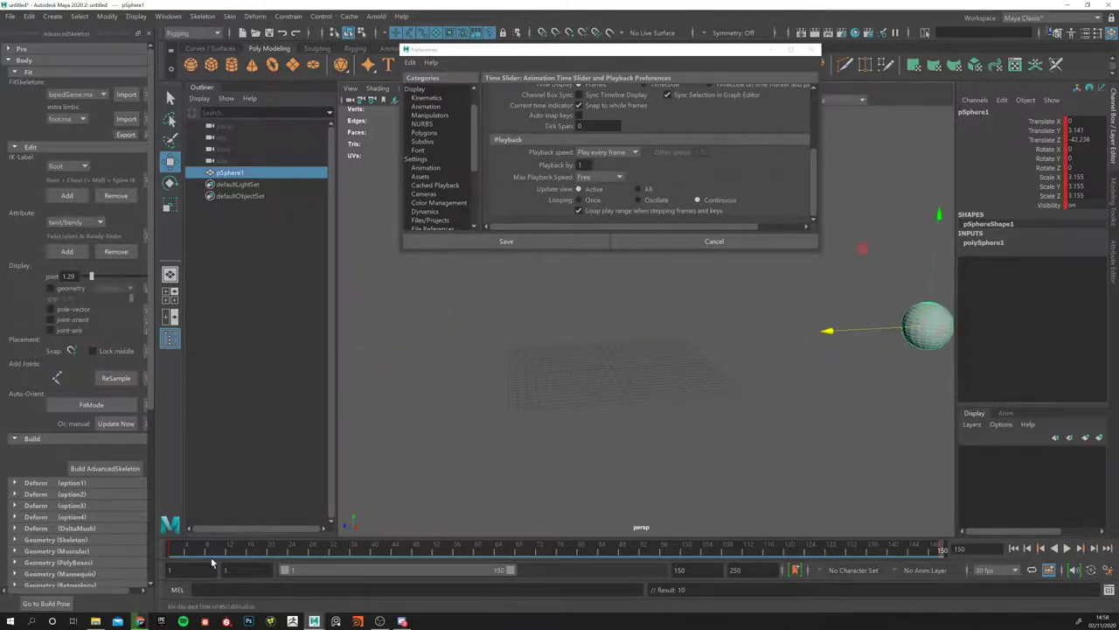
Step: Play the sphere animation from frame 1 at the Play every frame speed, then stop it
{"action": "left_click_drag", "start_coordinate": [262, 554], "coordinate": [169, 556]}
{"action": "left_click", "coordinate": [1069, 548]}
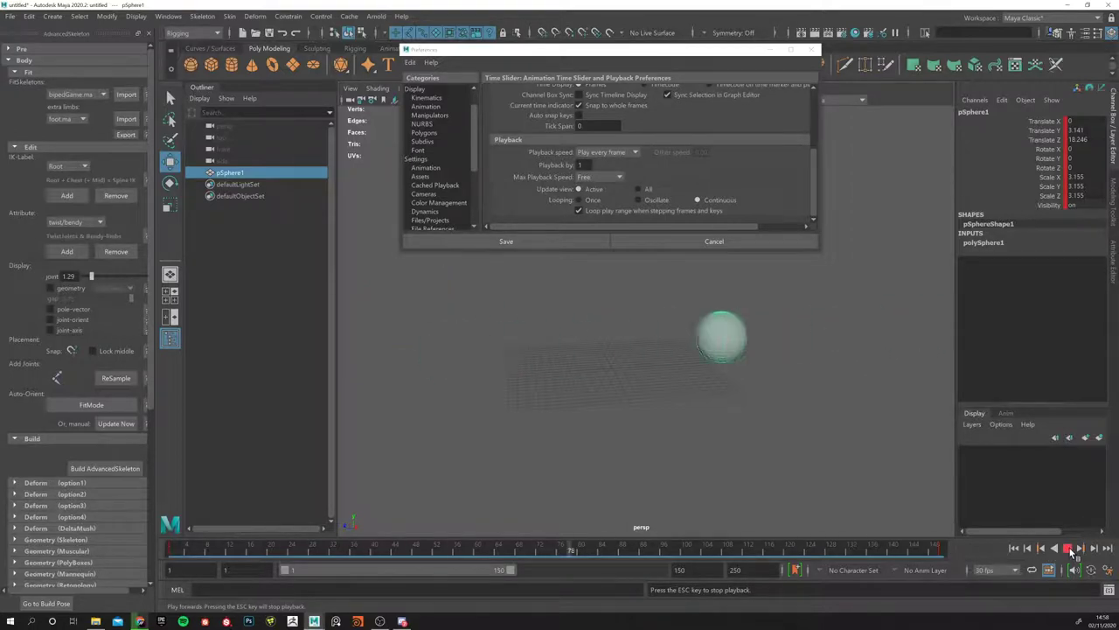
{"action": "left_click", "coordinate": [1069, 548]}
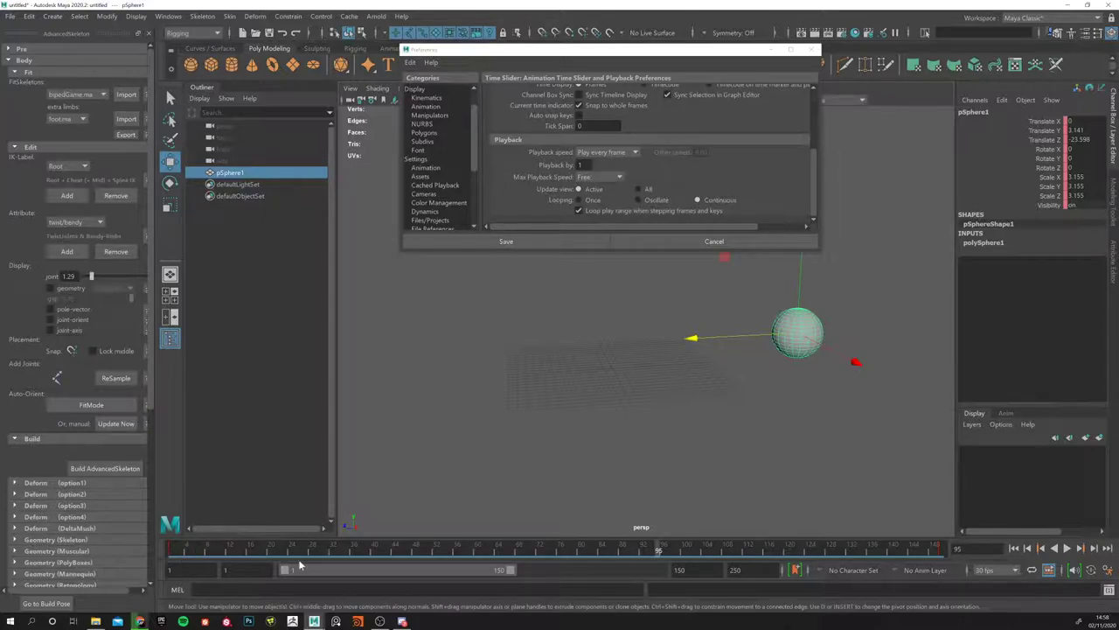
Step: Set the playback speed to 30 fps x 1 and play the sphere animation from frame 1
{"action": "left_click", "coordinate": [605, 152]}
{"action": "left_click", "coordinate": [600, 183]}
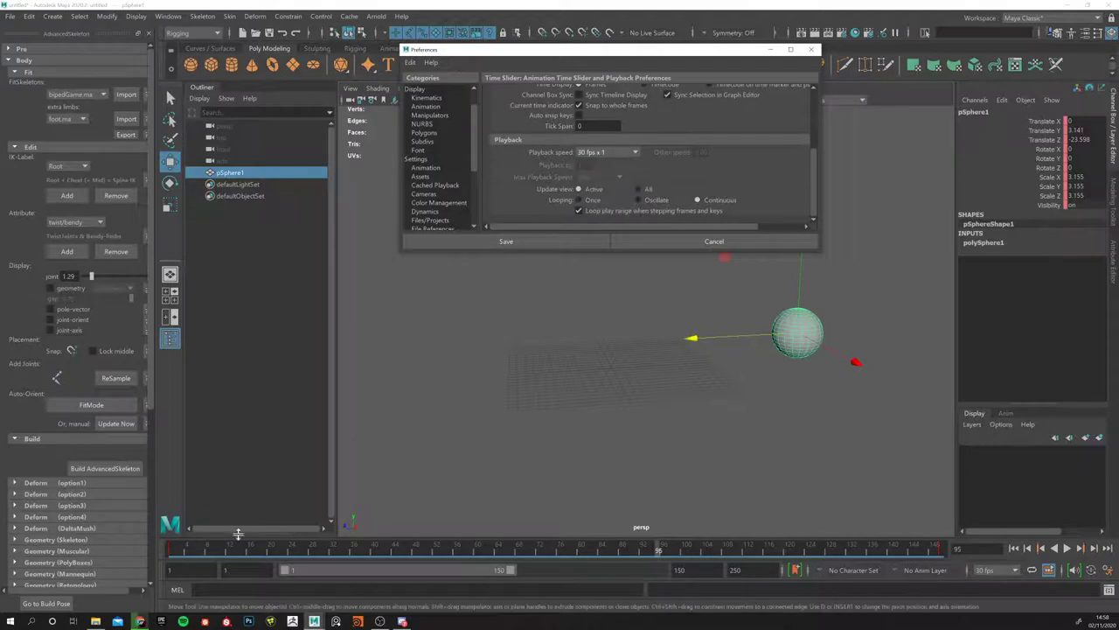
{"action": "left_click_drag", "start_coordinate": [259, 552], "coordinate": [110, 571]}
{"action": "left_click", "coordinate": [1066, 549]}
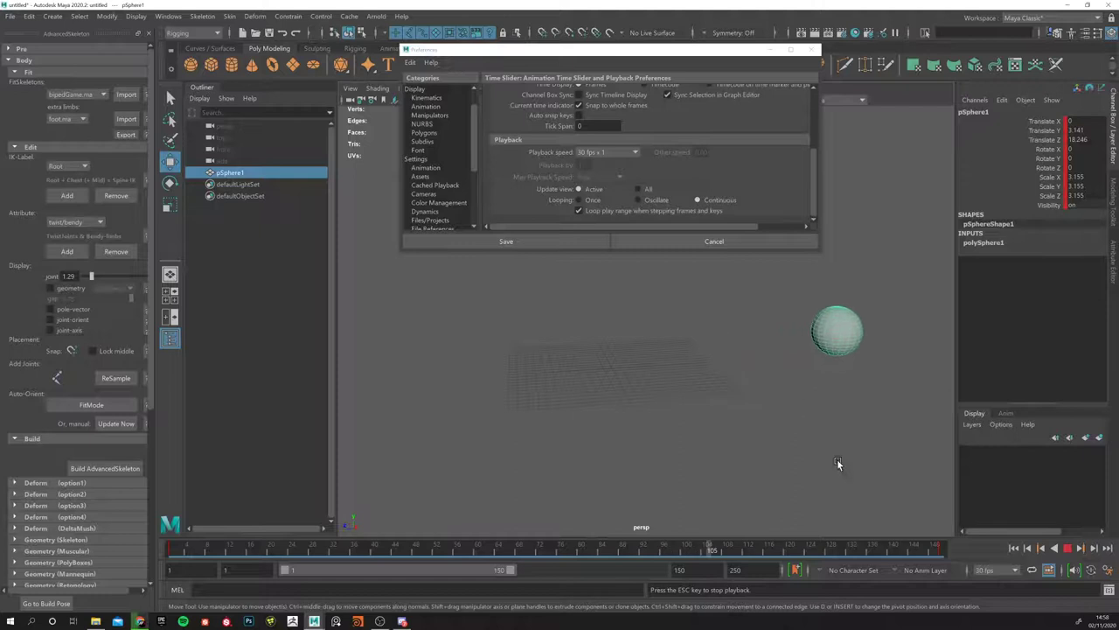
{"action": "key", "text": "Escape"}
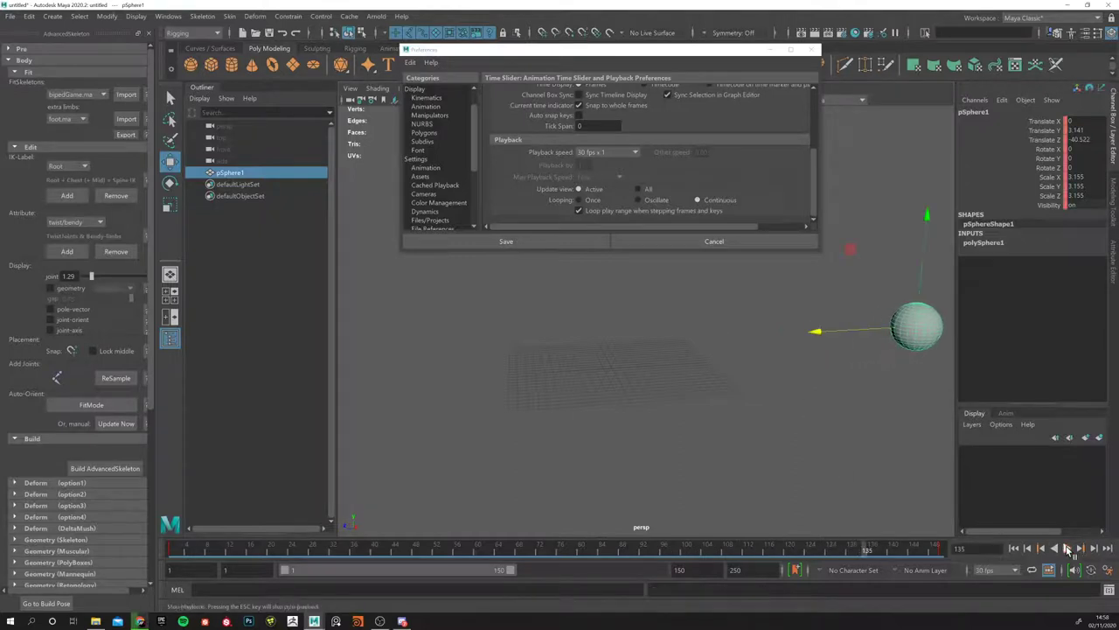
Step: Switch the playback speed to Play every frame and play the sphere animation again for comparison
{"action": "left_click", "coordinate": [604, 152]}
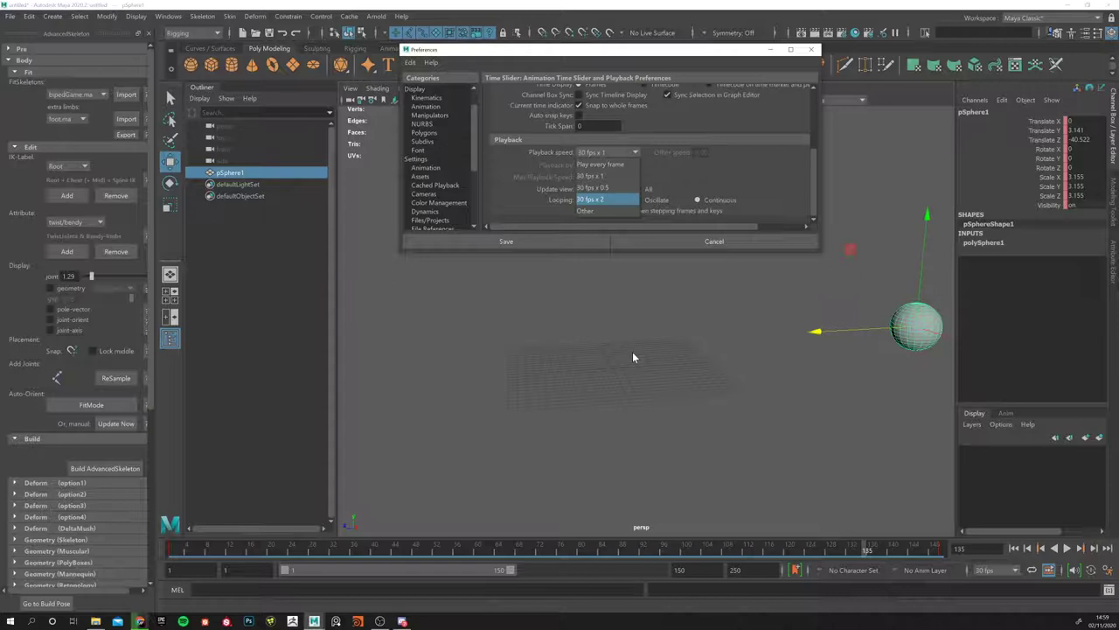
{"action": "left_click", "coordinate": [583, 177]}
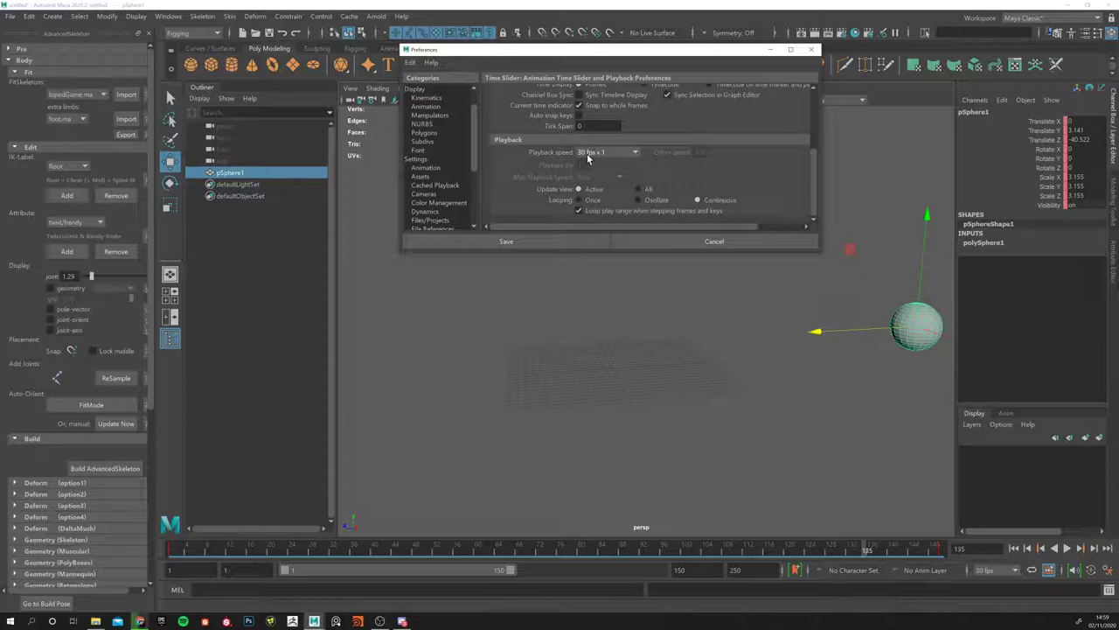
{"action": "left_click", "coordinate": [599, 155]}
{"action": "left_click", "coordinate": [600, 163]}
{"action": "left_click", "coordinate": [1067, 549]}
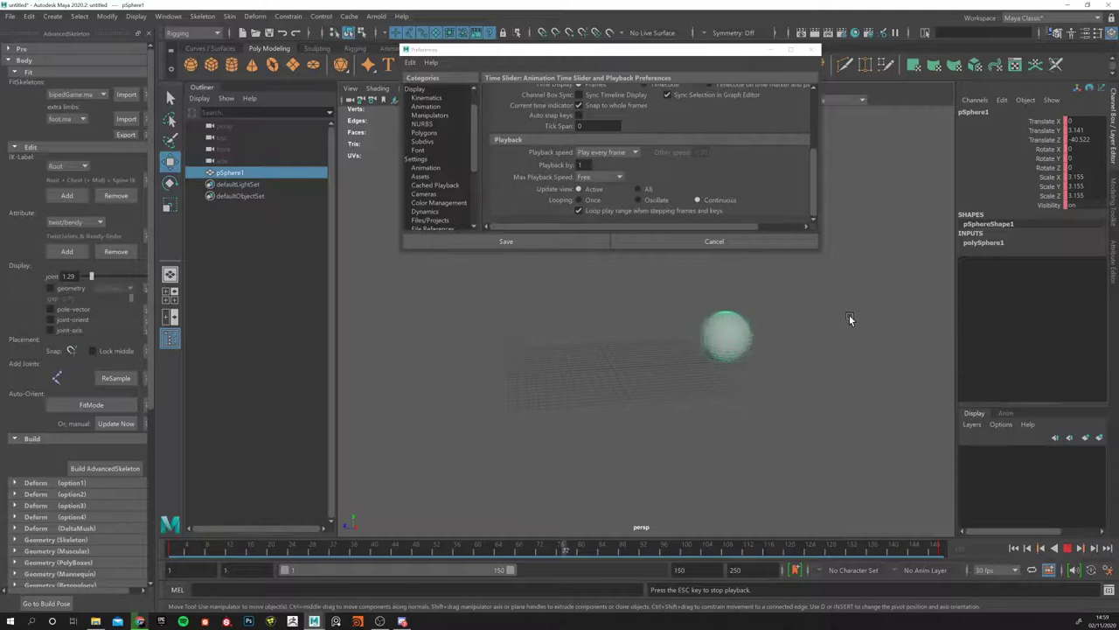
Step: Save the preferences with the playback speed at 30 fps x 1 and stop the playback
{"action": "left_click", "coordinate": [603, 152]}
{"action": "left_click", "coordinate": [598, 175]}
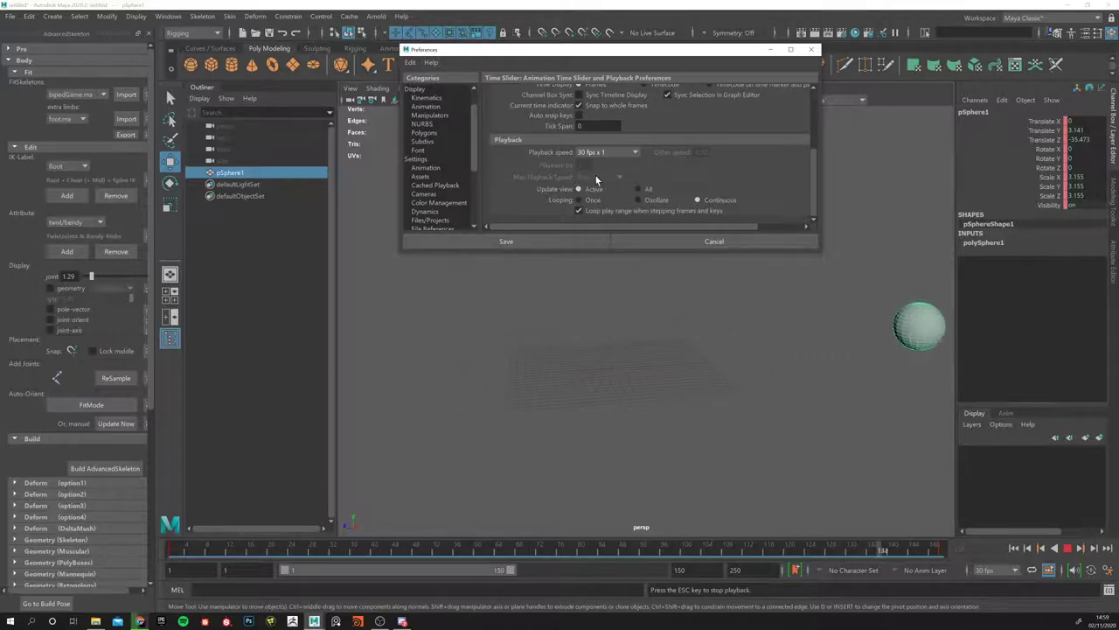
{"action": "left_click", "coordinate": [532, 237]}
{"action": "key", "text": "Escape"}
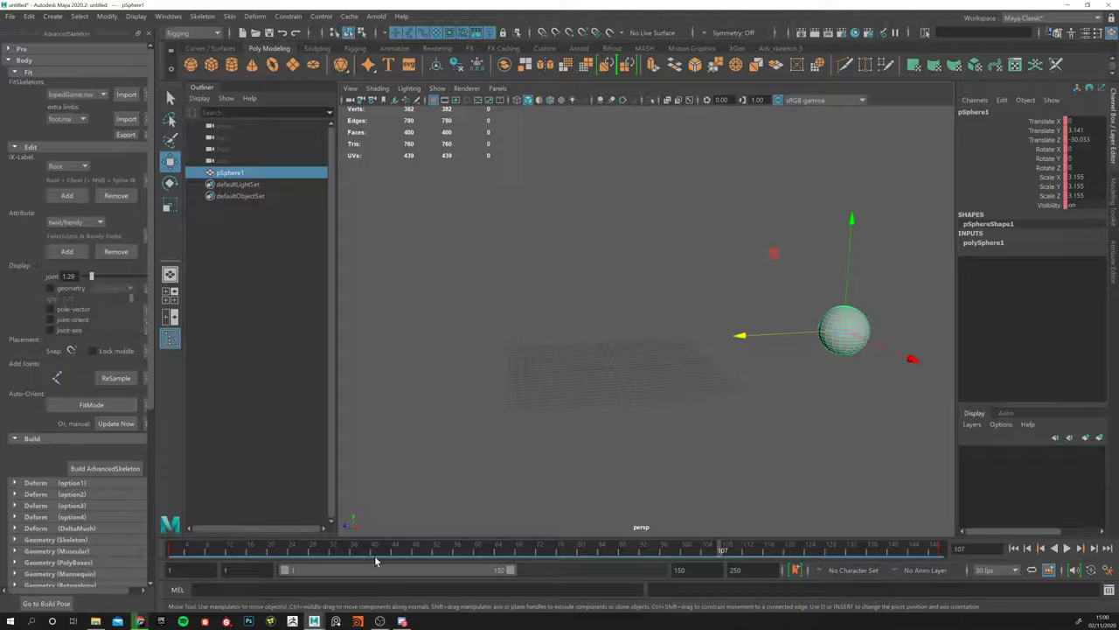
Step: Reopen the preferences, enlarge the window and look through the Interface and Display categories
{"action": "left_click", "coordinate": [1106, 569]}
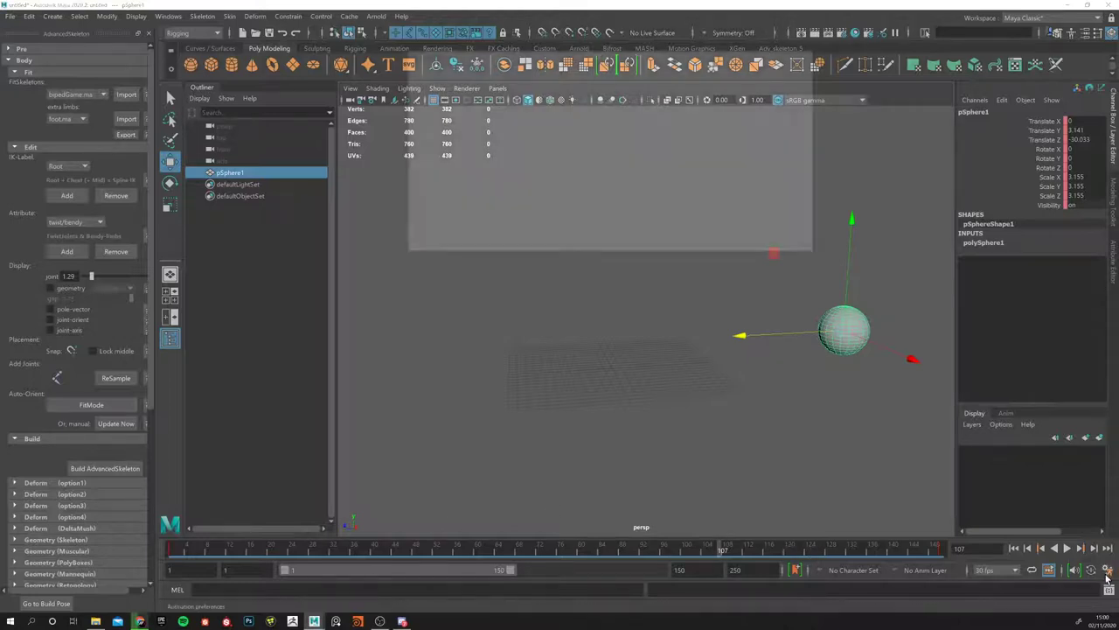
{"action": "left_click_drag", "start_coordinate": [670, 252], "coordinate": [590, 442]}
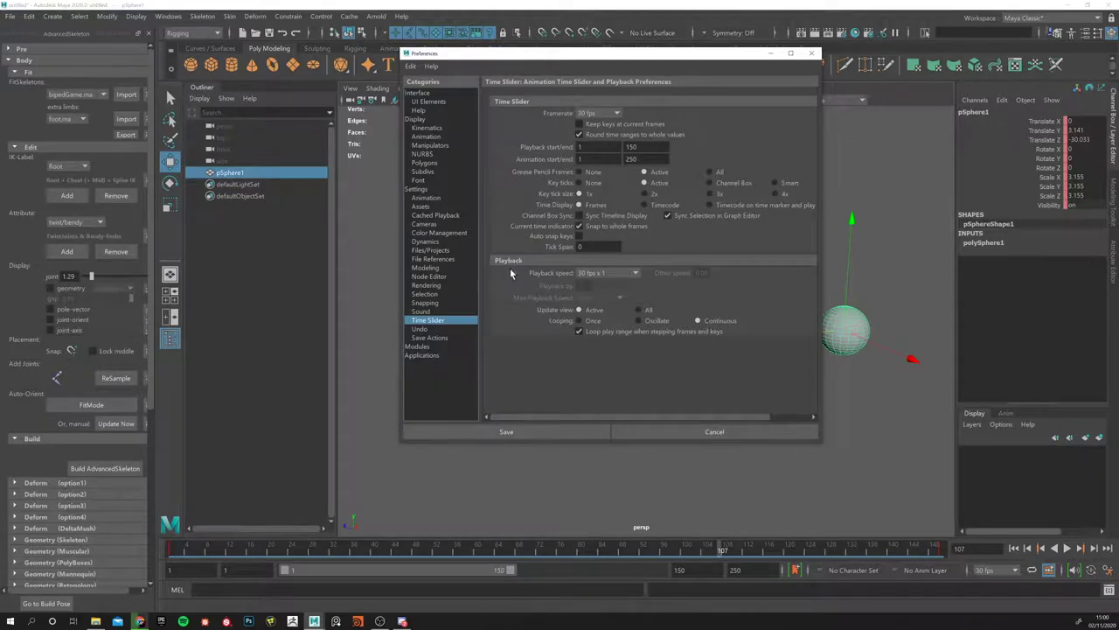
{"action": "left_click", "coordinate": [417, 93]}
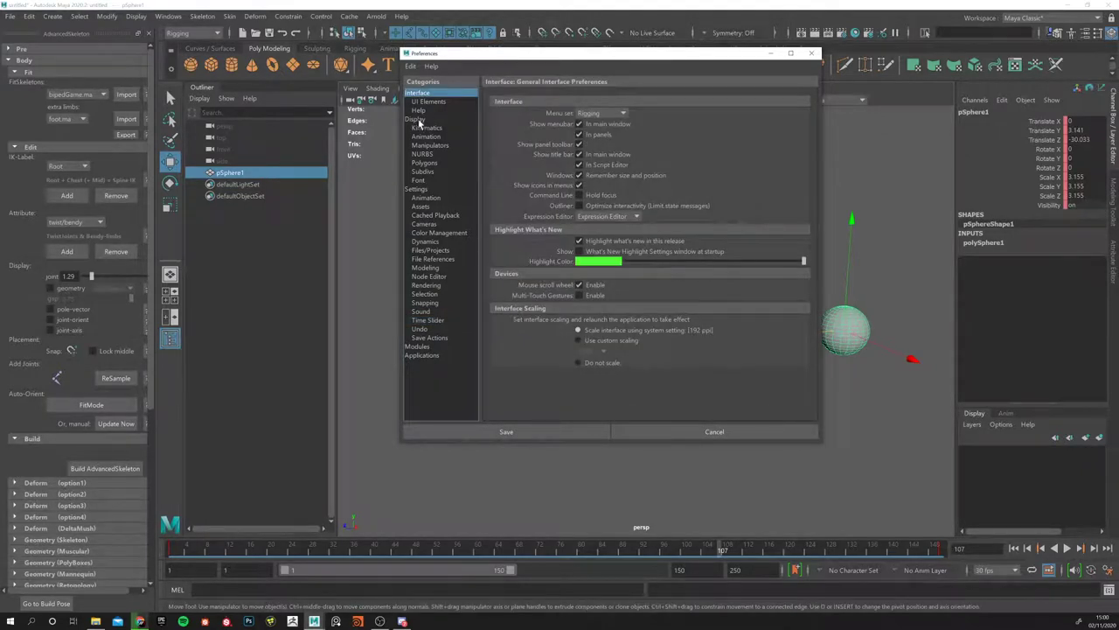
{"action": "left_click", "coordinate": [423, 103]}
{"action": "left_click", "coordinate": [417, 118]}
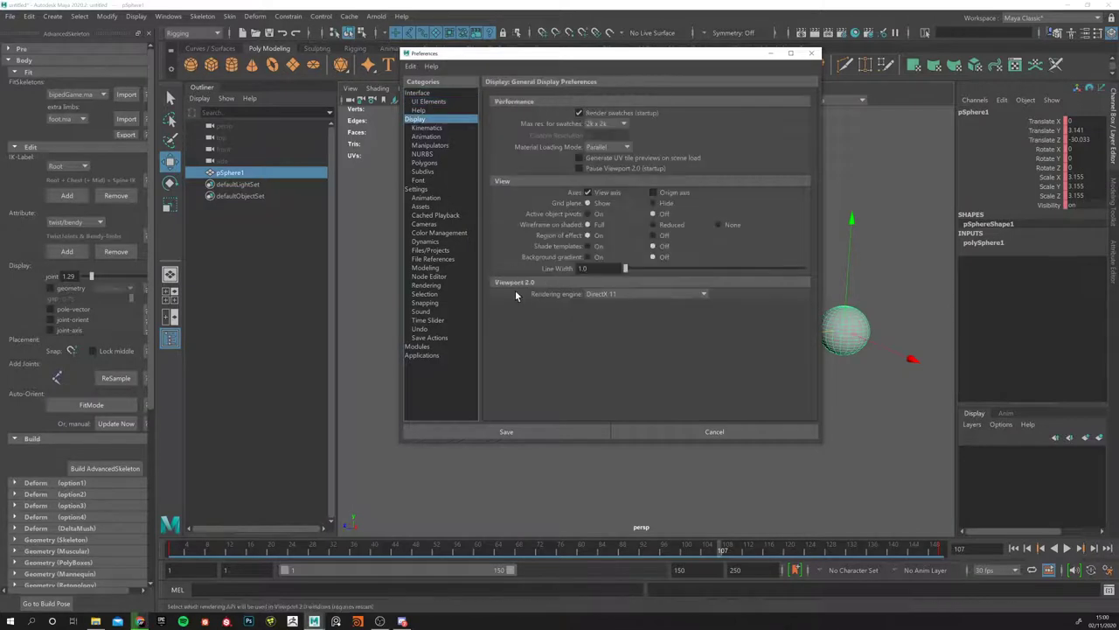
Step: Examine the Viewport 2.0 rendering engine options in the Display preferences and the time slider's commands
{"action": "left_click", "coordinate": [618, 294]}
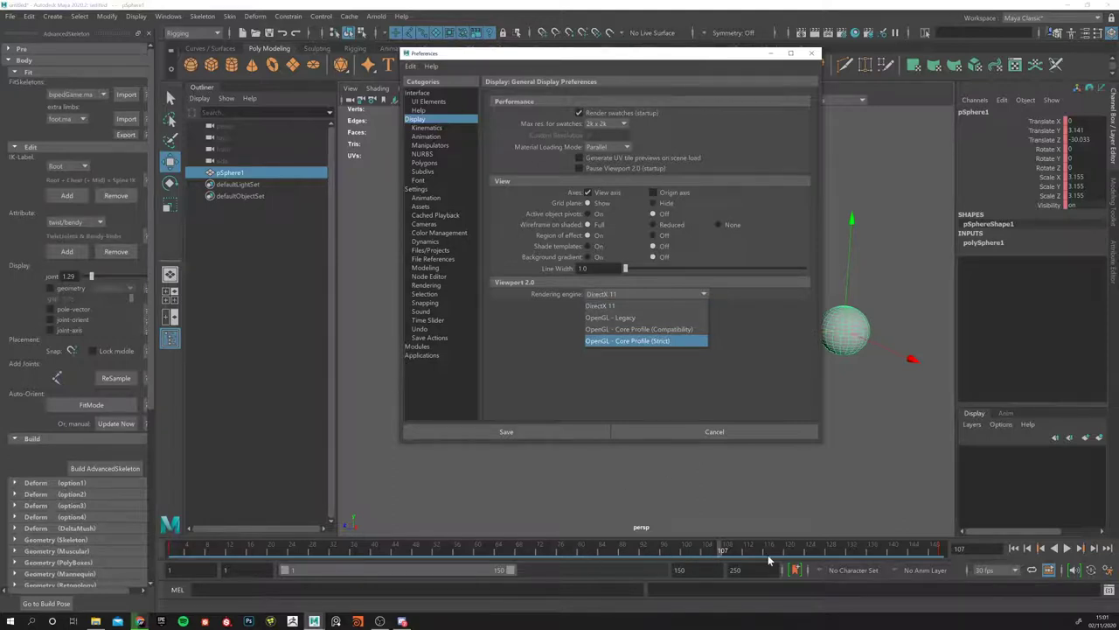
{"action": "key", "text": "Up"}
{"action": "key", "text": "Up"}
{"action": "key", "text": "Up"}
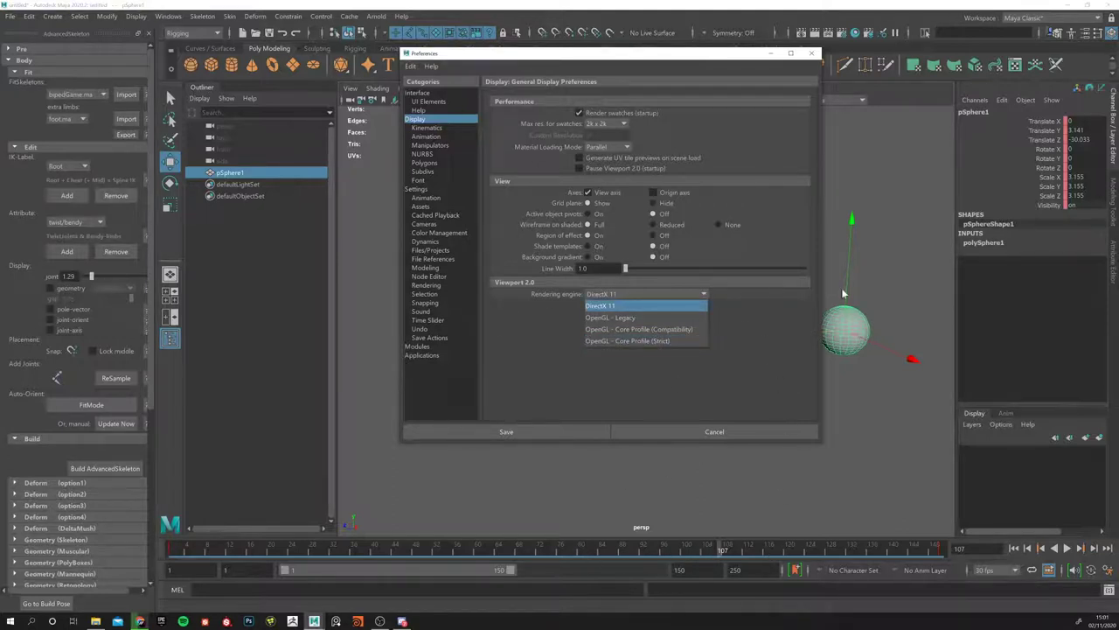
{"action": "right_click", "coordinate": [667, 552]}
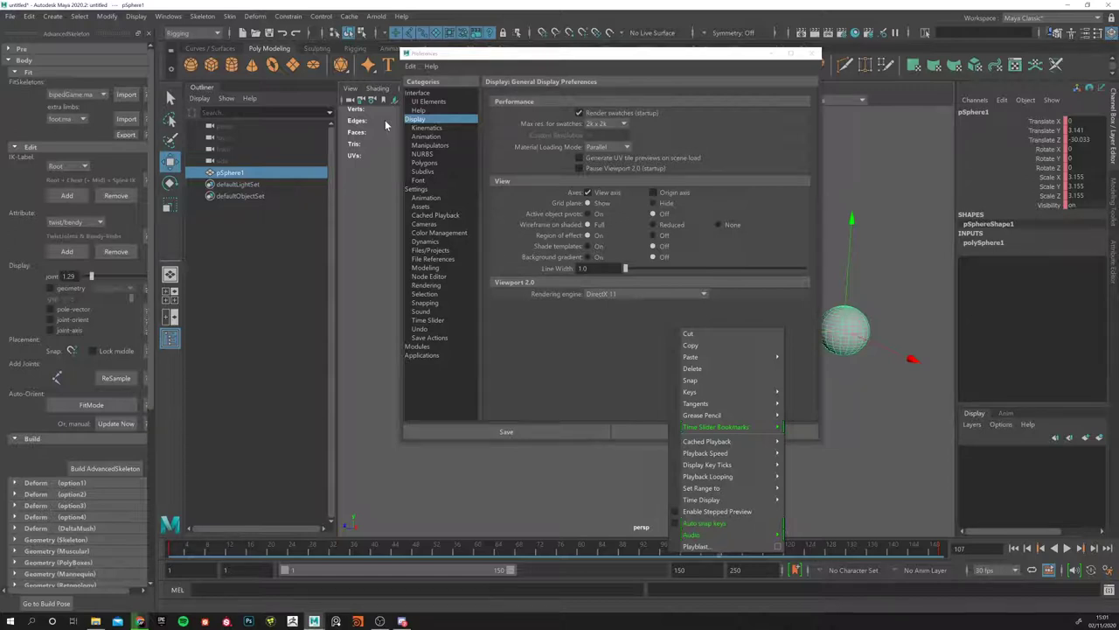
{"action": "left_click", "coordinate": [575, 360]}
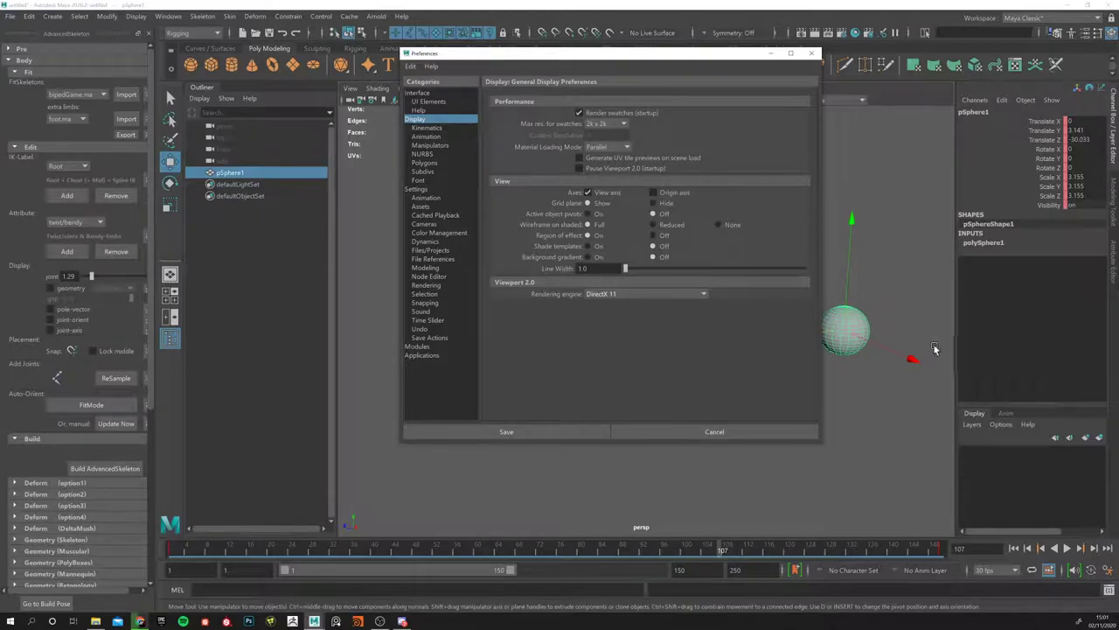
Step: Play the sphere animation, move the Preferences window clear of the viewport and review the rendering engine options again
{"action": "left_click", "coordinate": [1067, 548]}
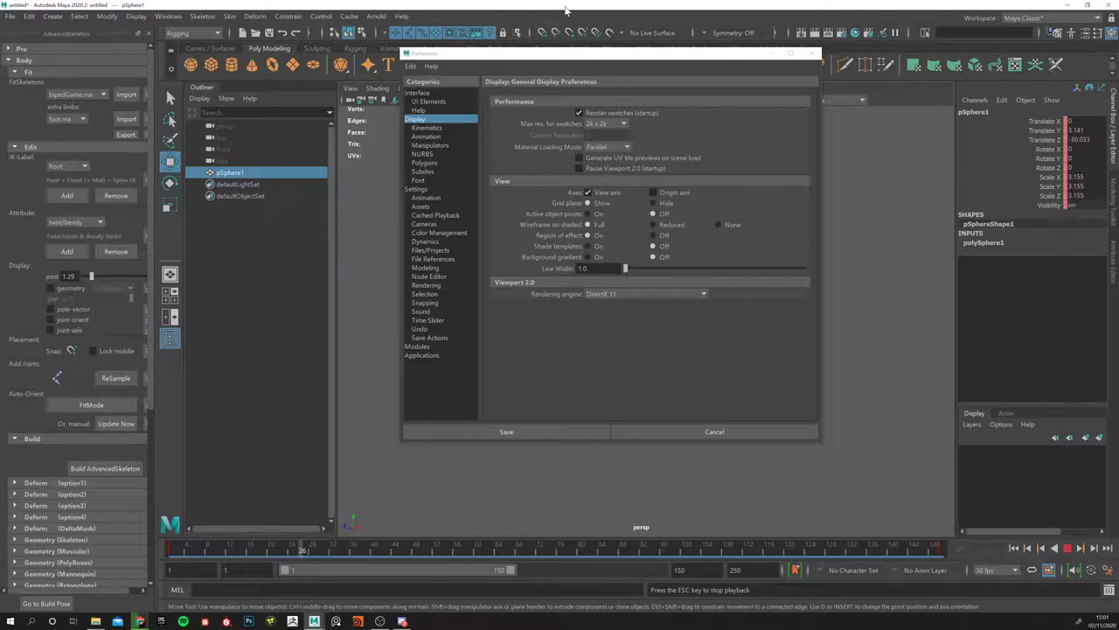
{"action": "left_click_drag", "start_coordinate": [590, 59], "coordinate": [231, 41]}
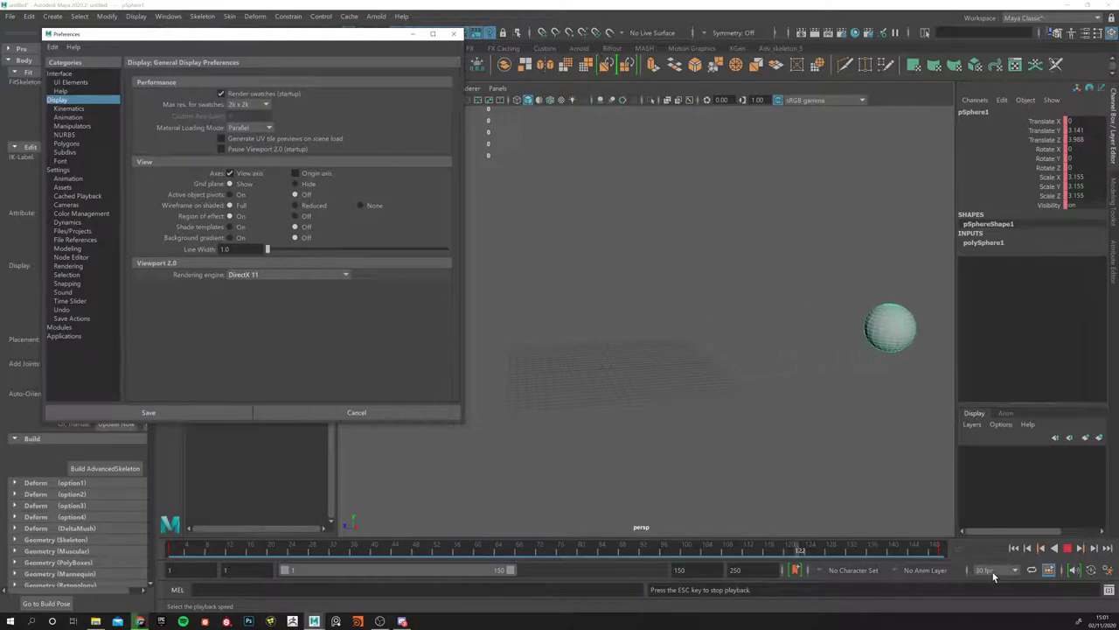
{"action": "left_click", "coordinate": [246, 276]}
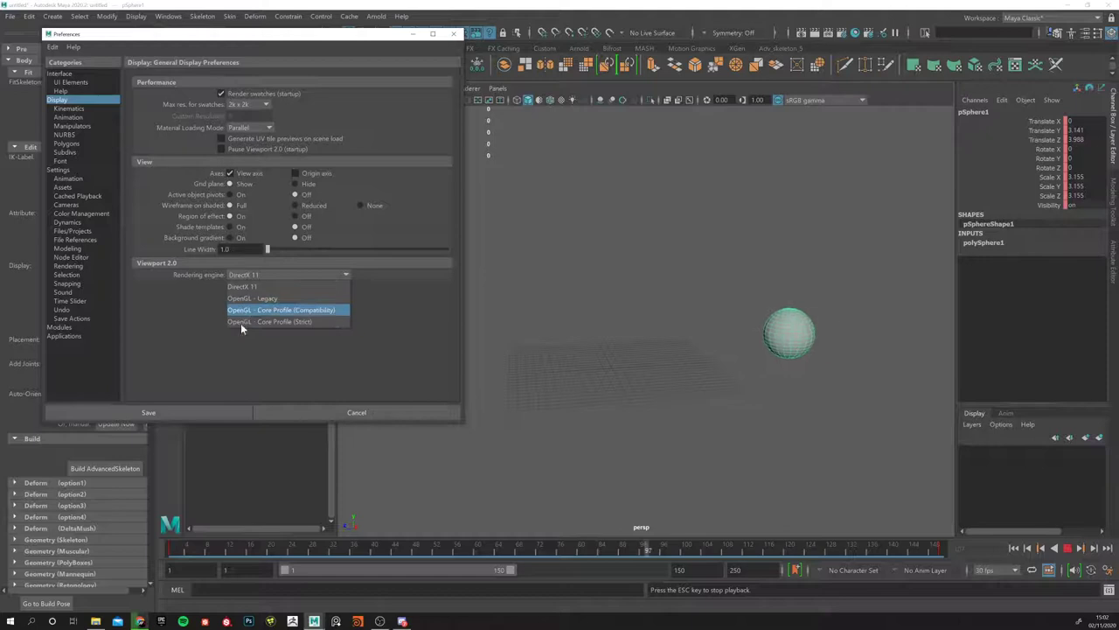
{"action": "left_click", "coordinate": [171, 308]}
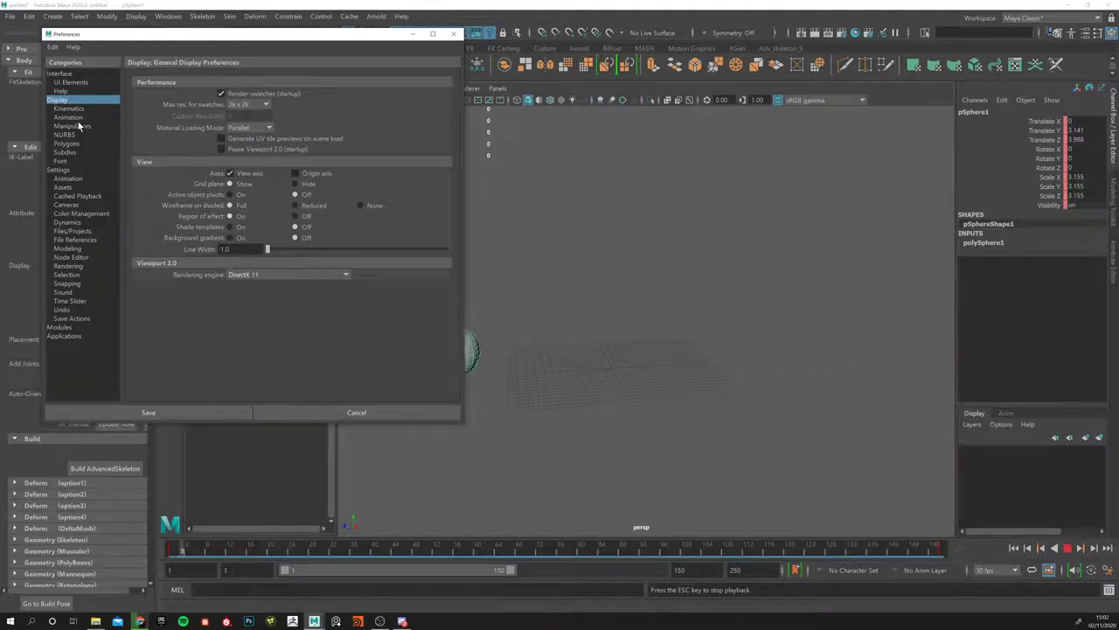
Step: Look through the Display subcategories and examine the Evaluation mode options in the Animation settings
{"action": "left_click", "coordinate": [69, 117]}
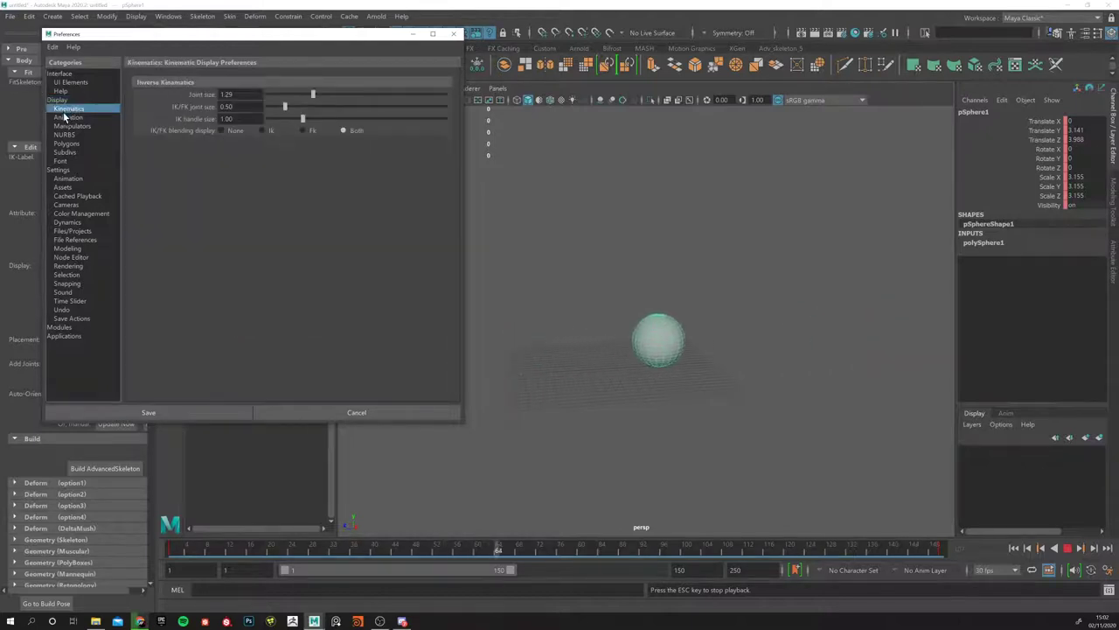
{"action": "left_click", "coordinate": [70, 126]}
{"action": "left_click", "coordinate": [62, 135]}
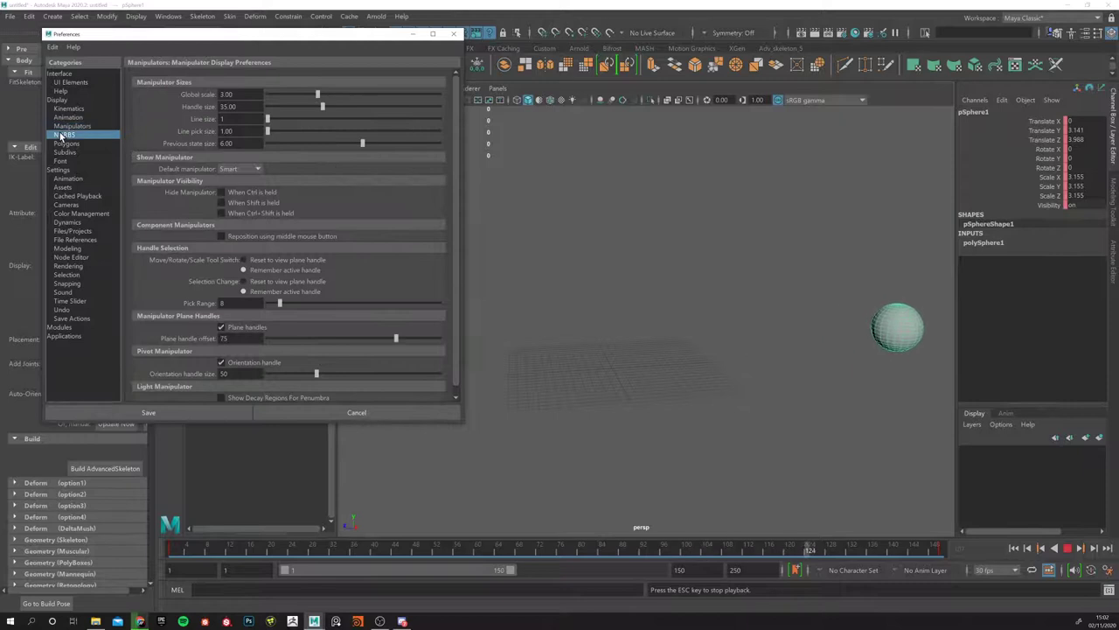
{"action": "left_click", "coordinate": [63, 145]}
{"action": "left_click", "coordinate": [63, 153]}
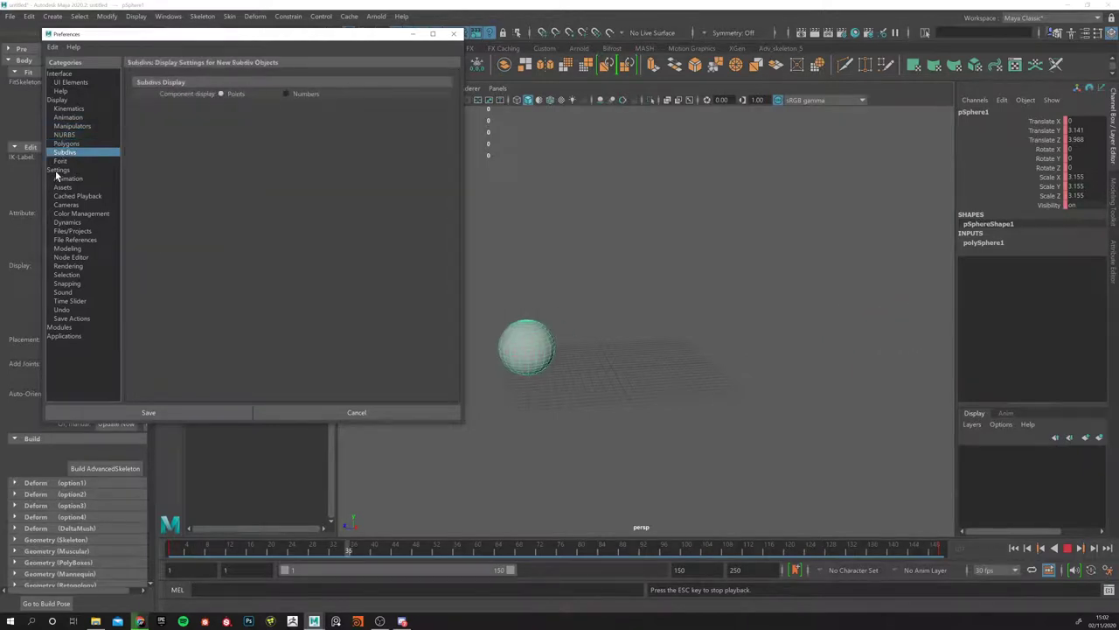
{"action": "left_click", "coordinate": [56, 171]}
{"action": "left_click", "coordinate": [67, 178]}
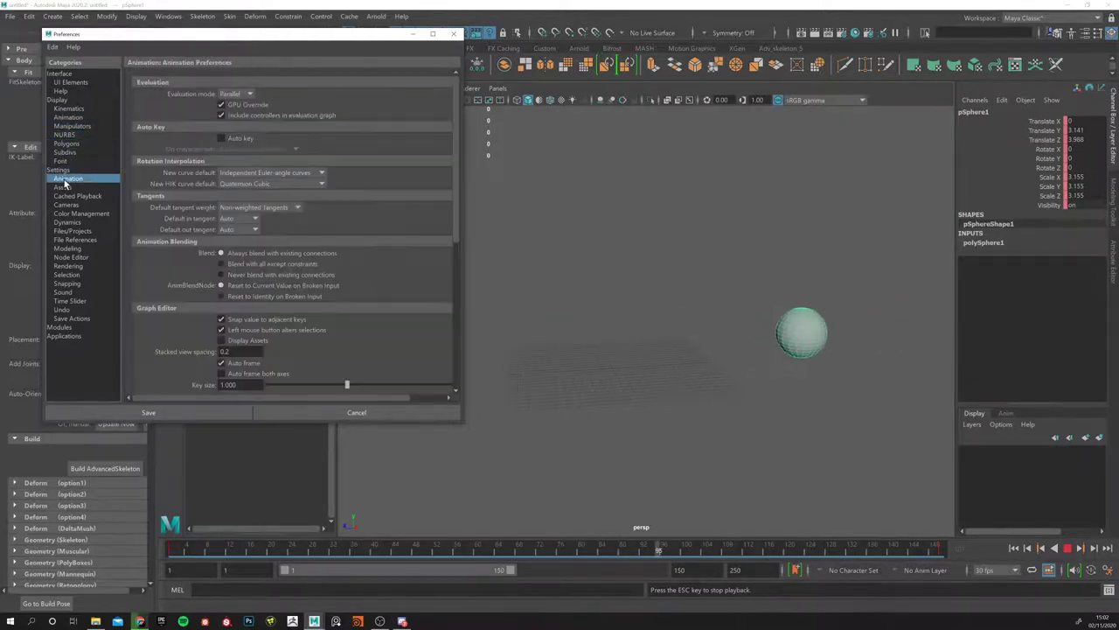
{"action": "left_click", "coordinate": [232, 93]}
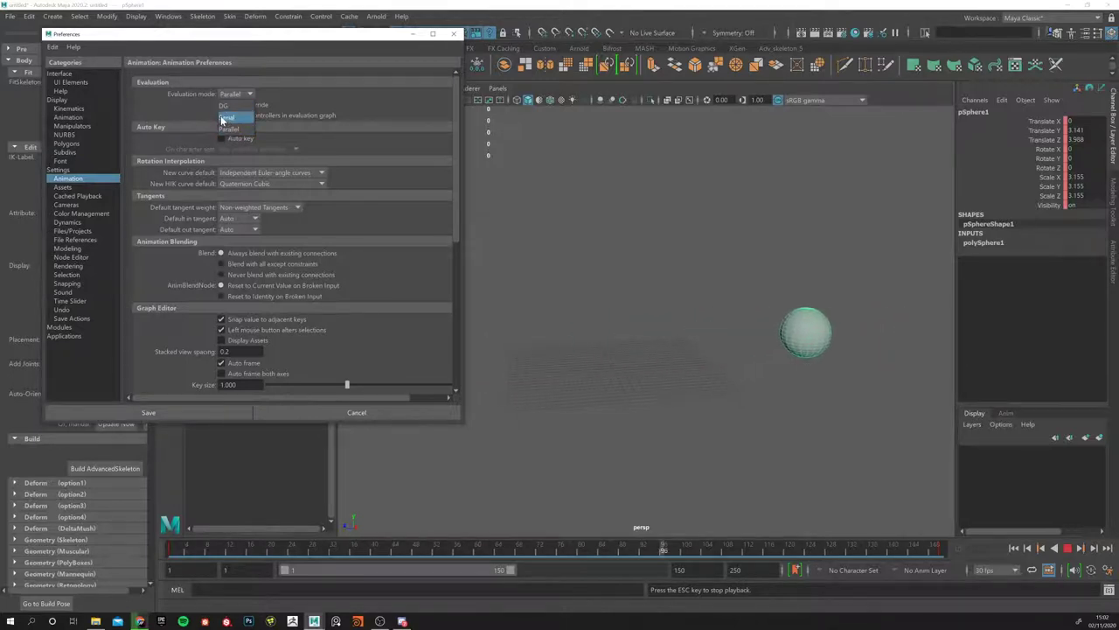
{"action": "left_click", "coordinate": [184, 108]}
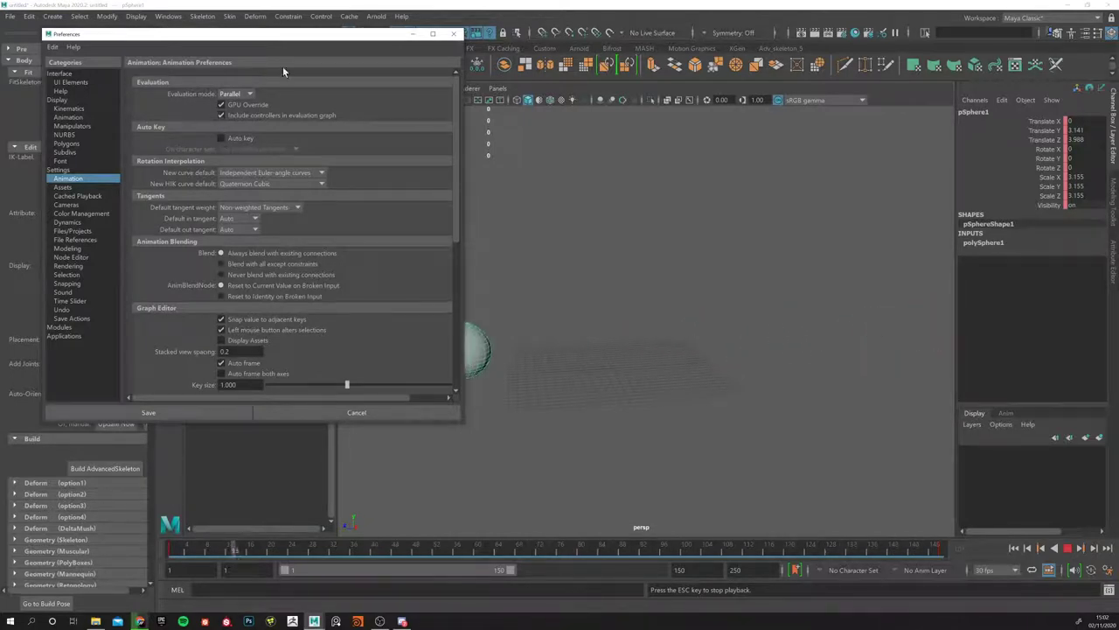
Step: Search the Interface, Display and Settings preferences, including Manipulators, File References and Modeling, for playback-related options
{"action": "left_click", "coordinate": [59, 74]}
{"action": "left_click", "coordinate": [56, 99]}
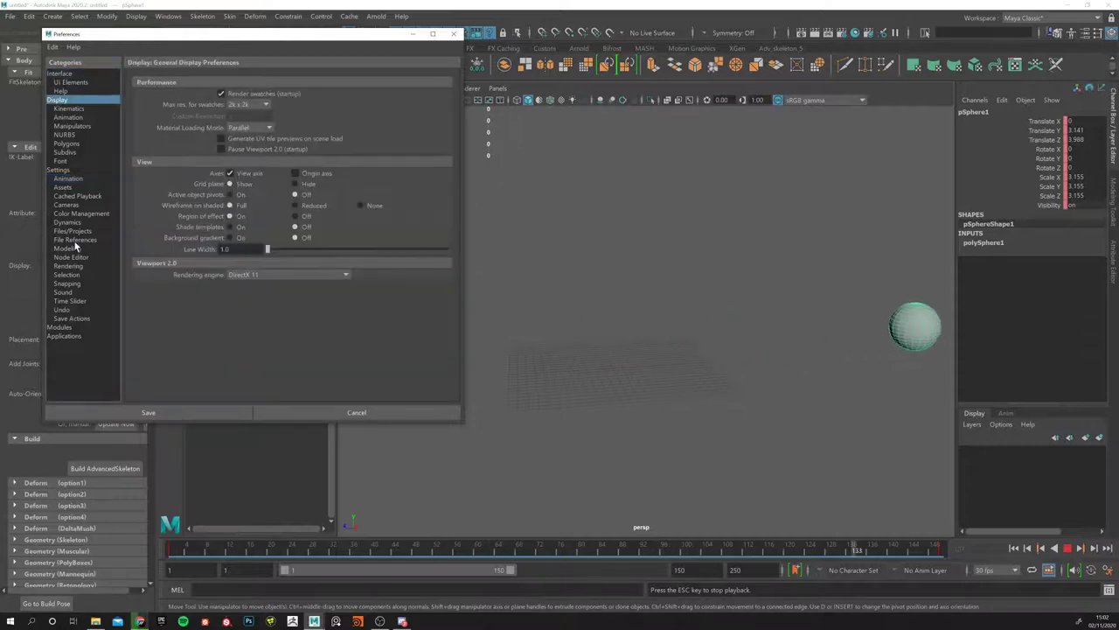
{"action": "left_click", "coordinate": [54, 169]}
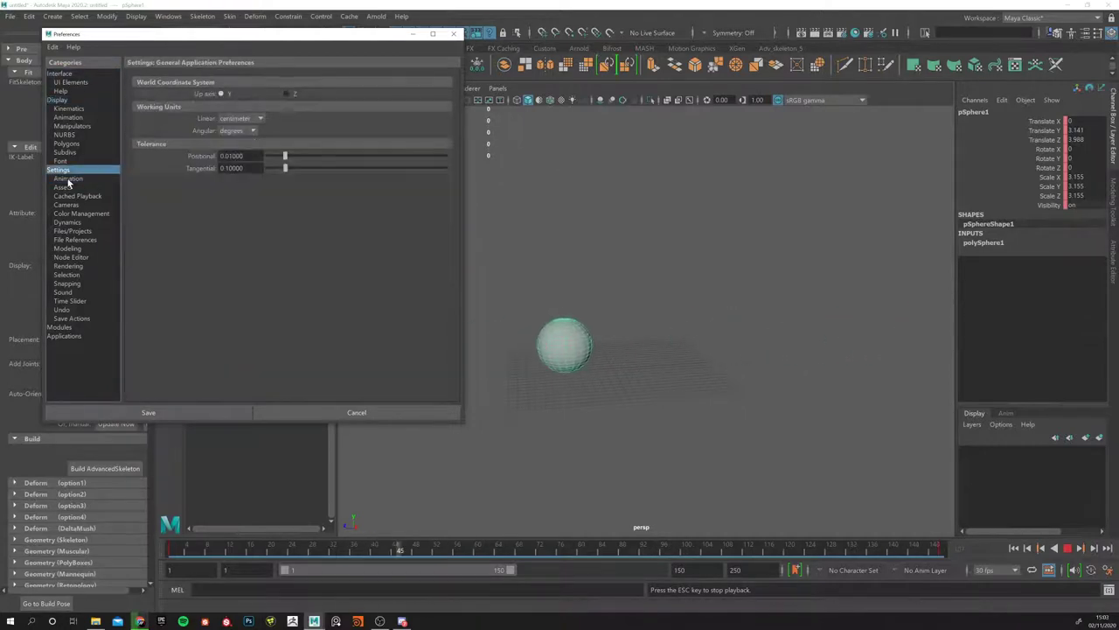
{"action": "left_click", "coordinate": [67, 117]}
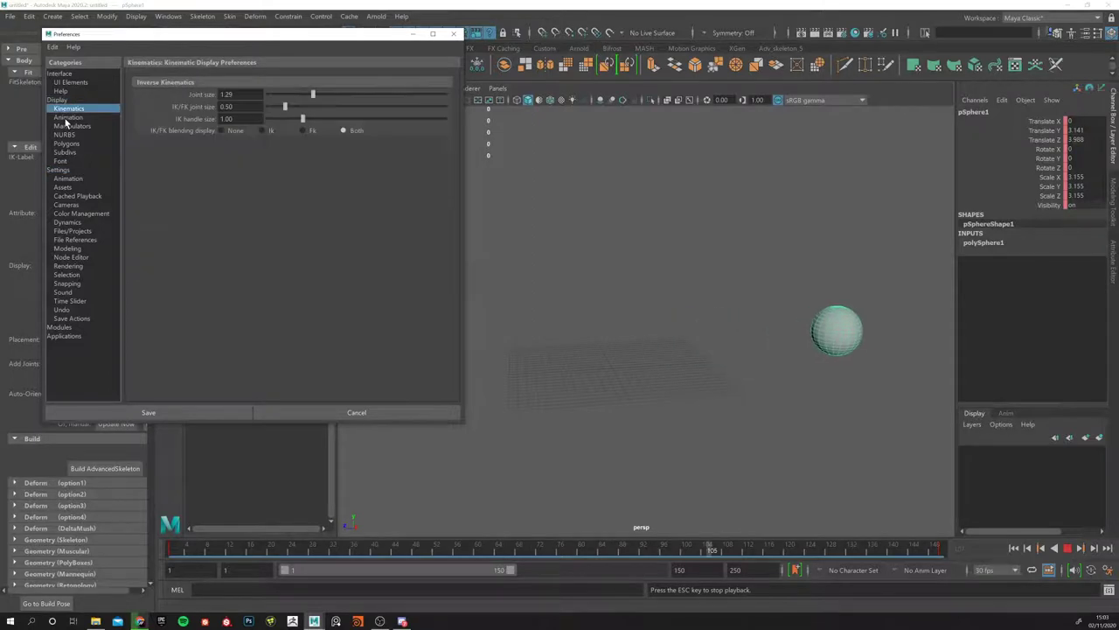
{"action": "left_click", "coordinate": [72, 127]}
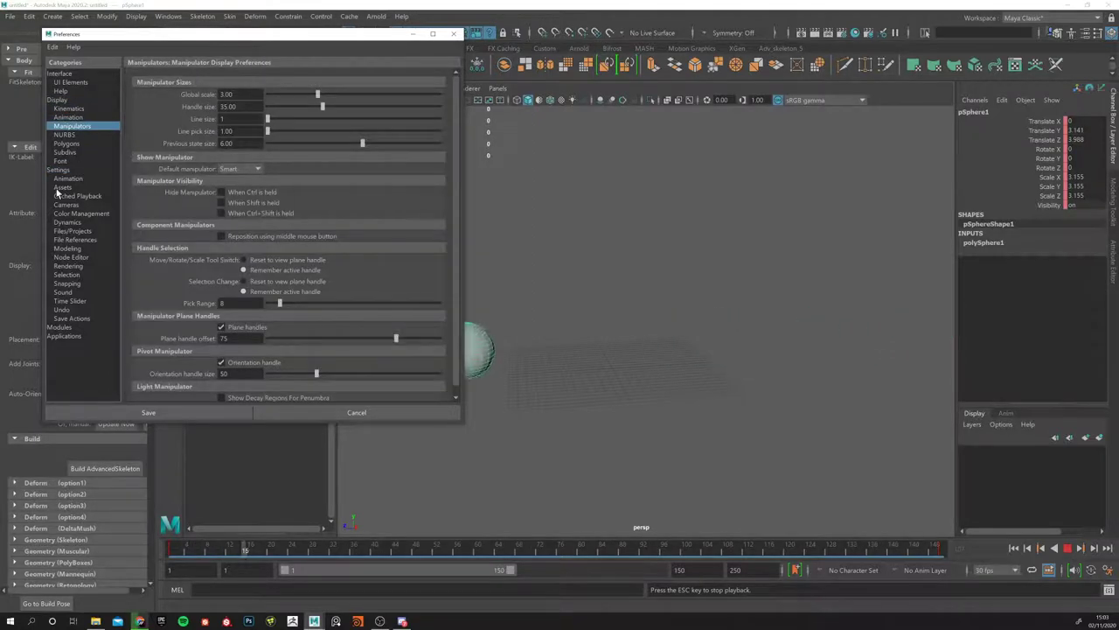
{"action": "left_click", "coordinate": [62, 240]}
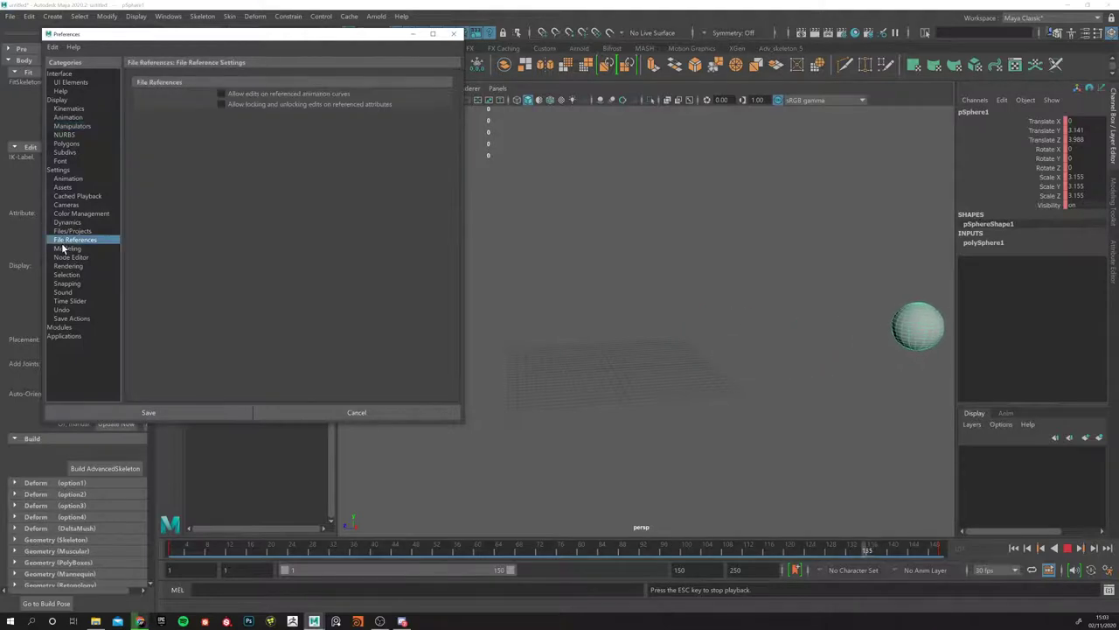
{"action": "left_click", "coordinate": [63, 248]}
{"action": "left_click", "coordinate": [63, 232]}
{"action": "left_click", "coordinate": [61, 223]}
{"action": "left_click", "coordinate": [57, 75]}
{"action": "left_click", "coordinate": [58, 91]}
{"action": "left_click", "coordinate": [58, 101]}
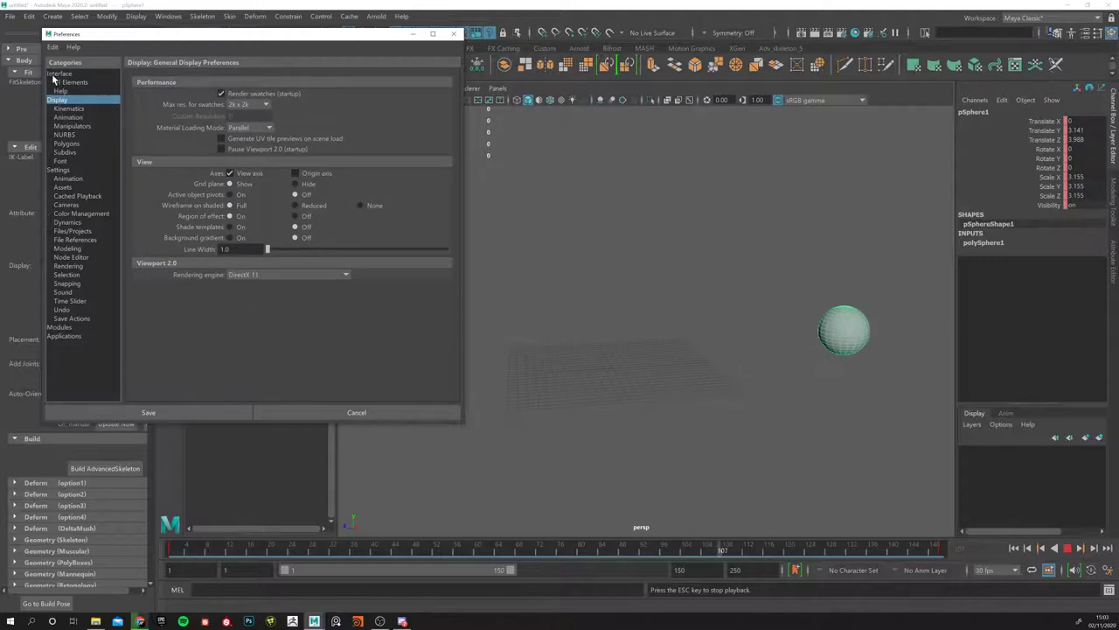
Step: Review the preference categories again from Interface and UI Elements through Manipulators to the Animation settings
{"action": "left_click", "coordinate": [58, 74]}
{"action": "left_click", "coordinate": [70, 82]}
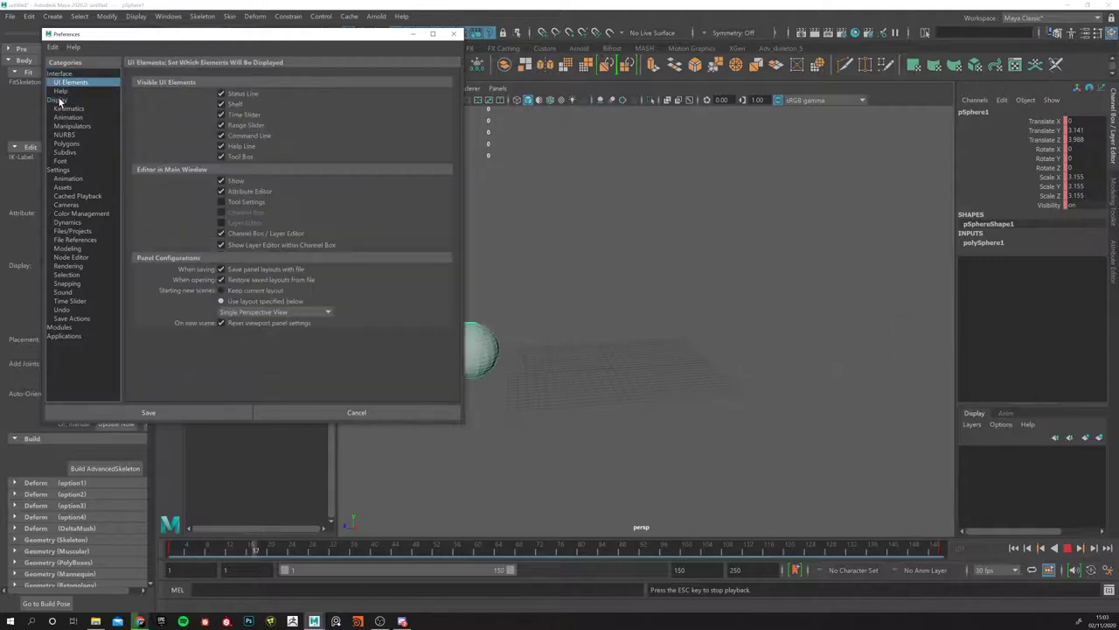
{"action": "left_click", "coordinate": [57, 100]}
{"action": "left_click", "coordinate": [59, 91]}
{"action": "left_click", "coordinate": [56, 100]}
{"action": "left_click", "coordinate": [68, 109]}
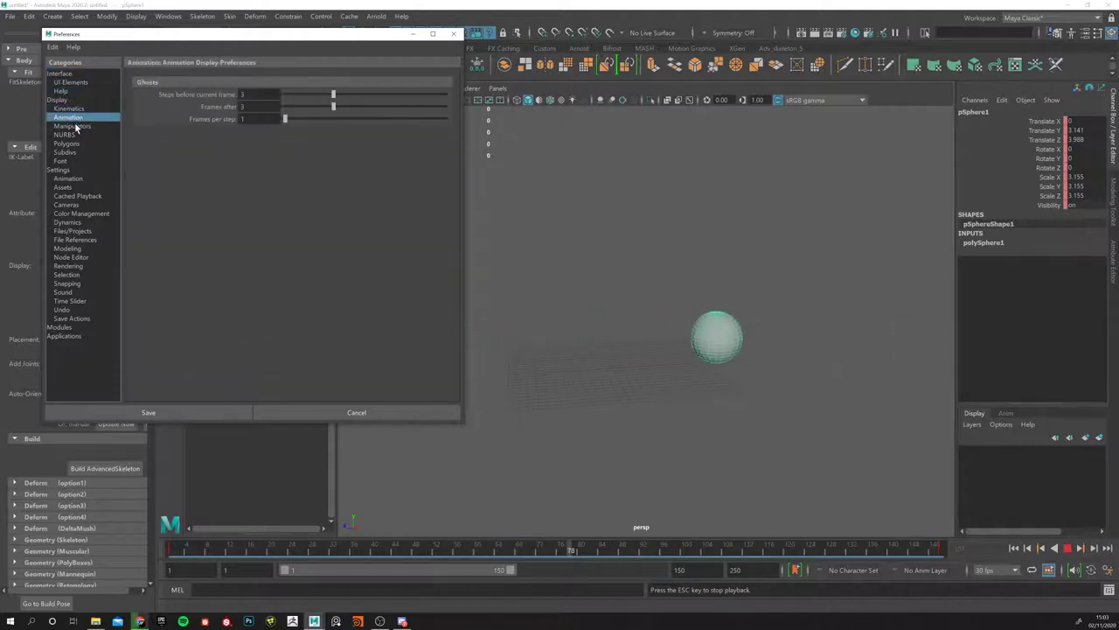
{"action": "left_click", "coordinate": [72, 126]}
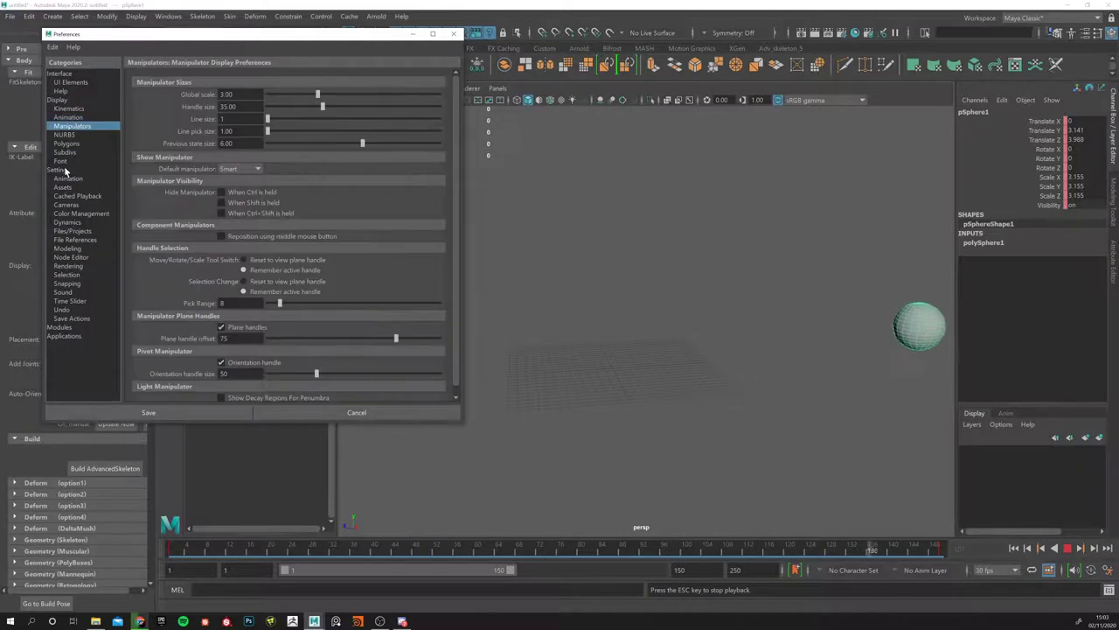
{"action": "left_click", "coordinate": [61, 169]}
{"action": "left_click", "coordinate": [68, 178]}
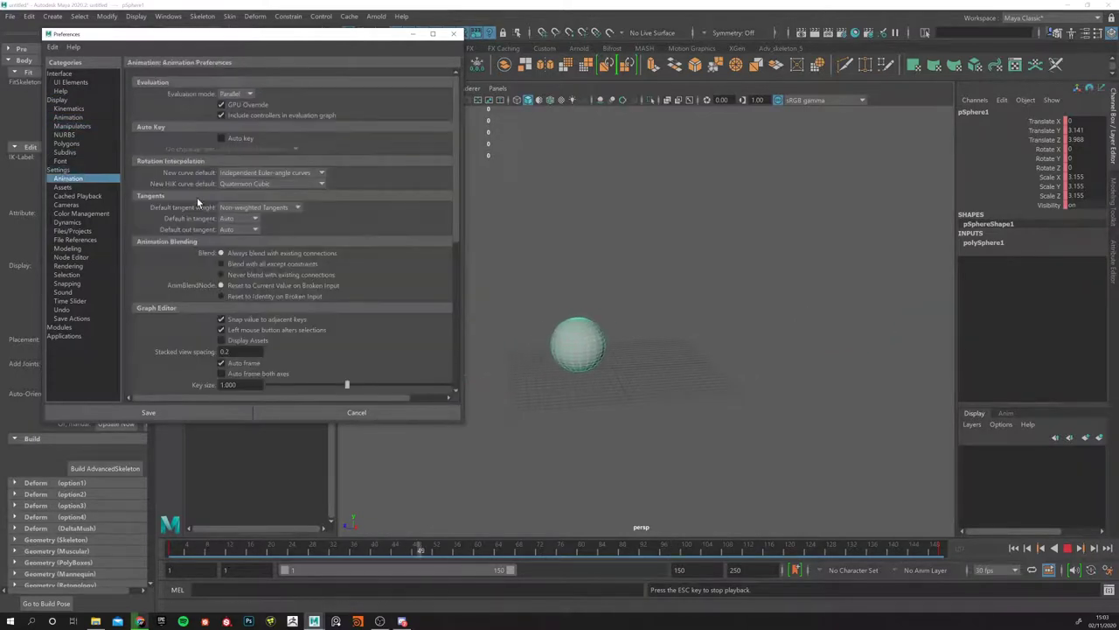
Step: Turn Cached Playback off and back on in the Cached Playback preferences
{"action": "left_click", "coordinate": [63, 187]}
{"action": "left_click", "coordinate": [70, 197]}
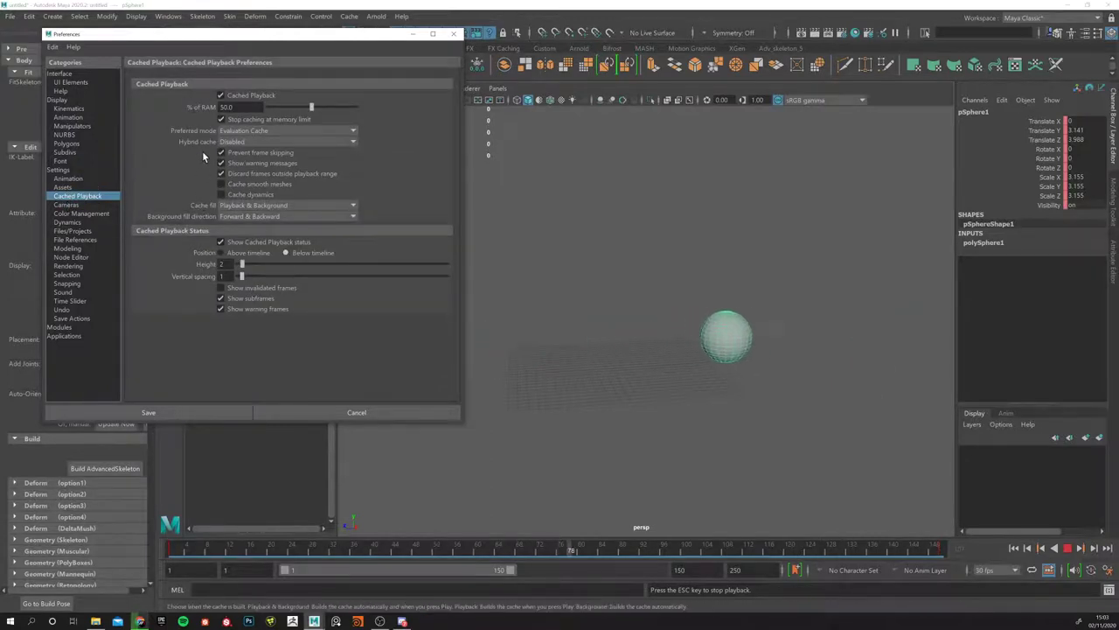
{"action": "left_click", "coordinate": [220, 95]}
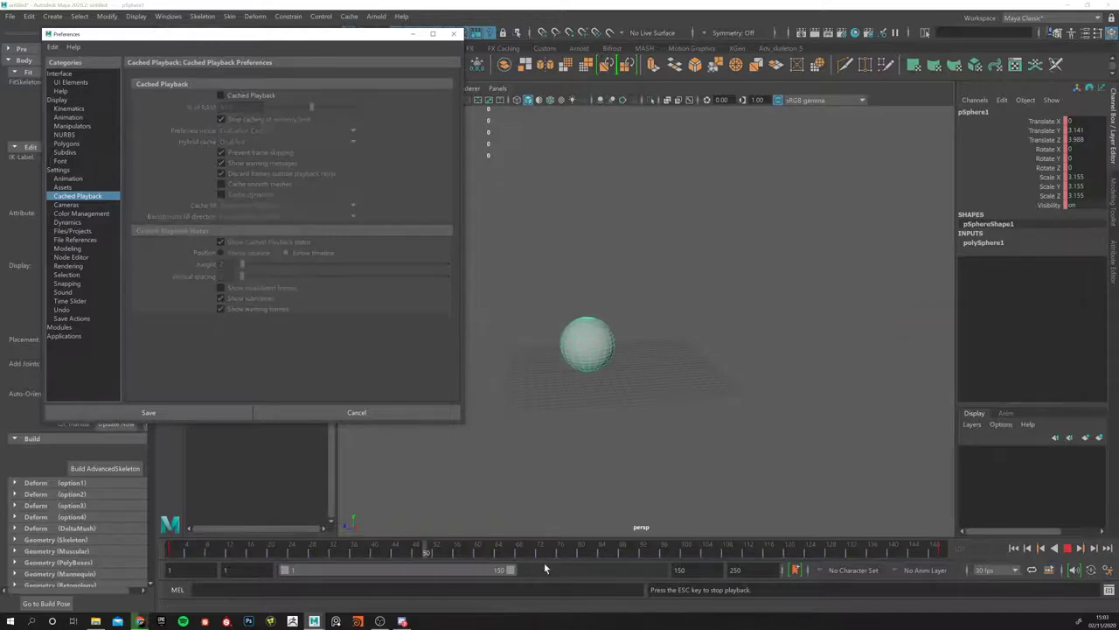
{"action": "left_click", "coordinate": [220, 95]}
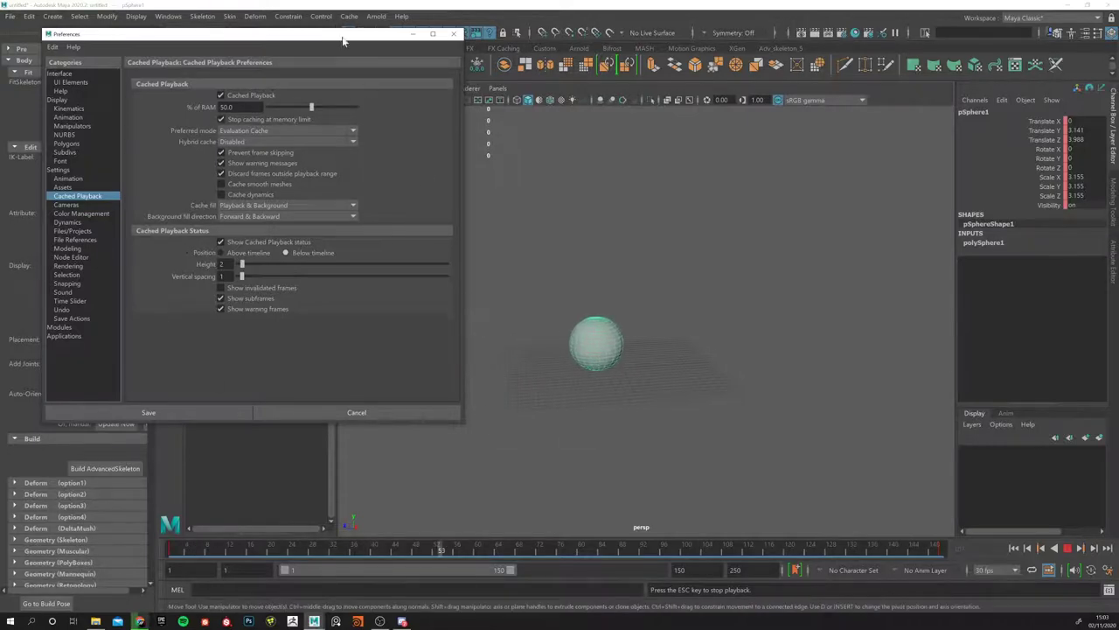
Step: Look through the remaining Settings categories from Cameras to Time Slider and close the preferences without saving
{"action": "left_click_drag", "start_coordinate": [348, 35], "coordinate": [341, 89]}
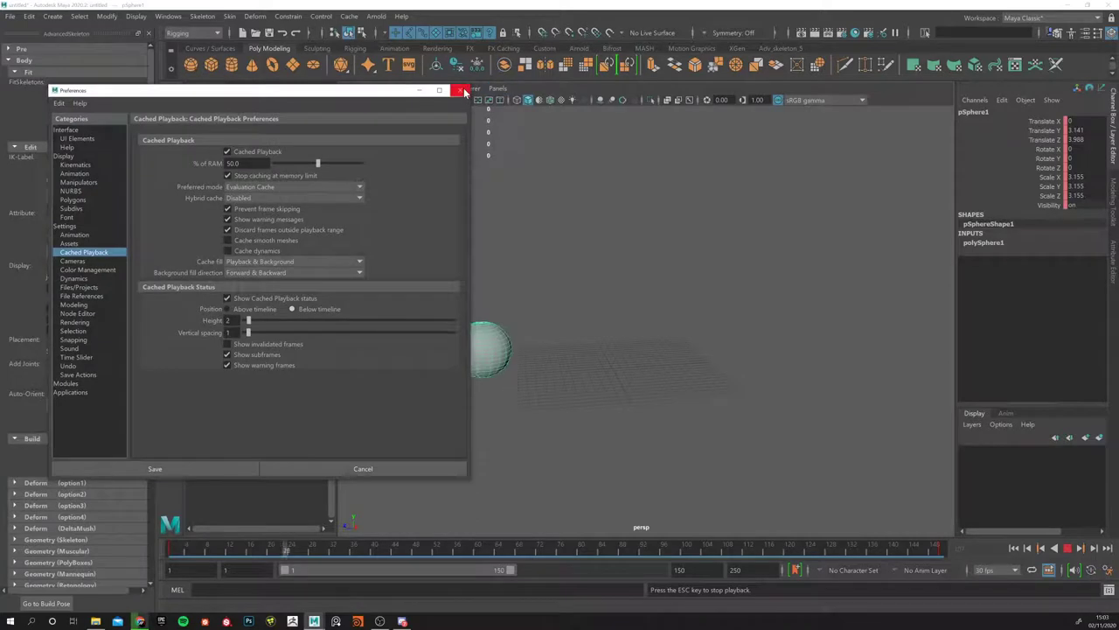
{"action": "left_click", "coordinate": [74, 260]}
{"action": "left_click", "coordinate": [82, 270]}
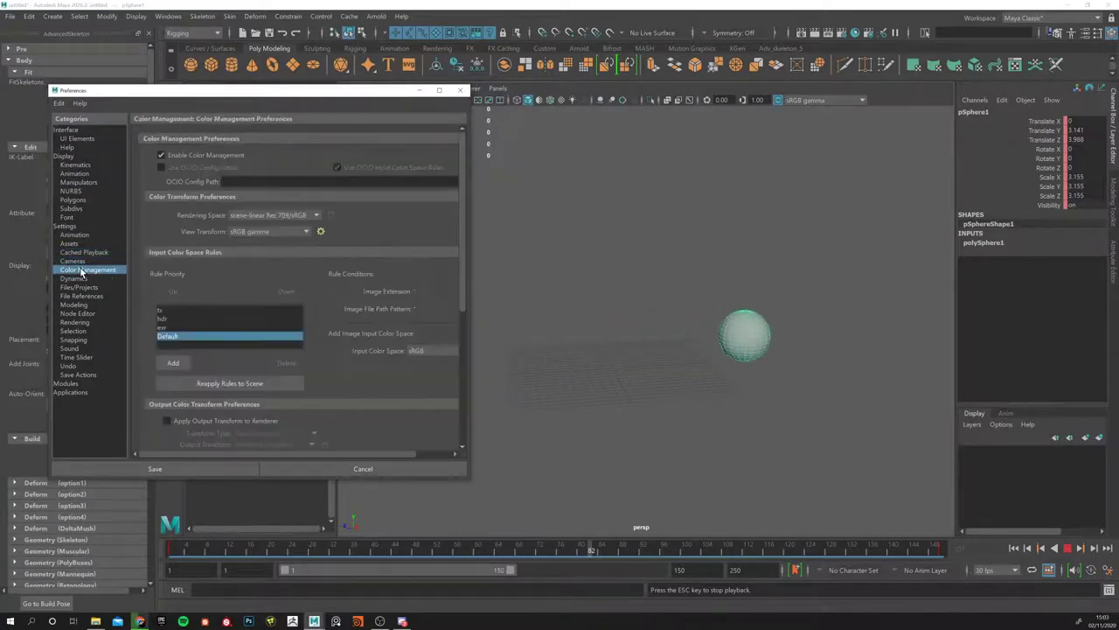
{"action": "left_click", "coordinate": [74, 278]}
{"action": "left_click", "coordinate": [78, 286]}
{"action": "left_click", "coordinate": [77, 297]}
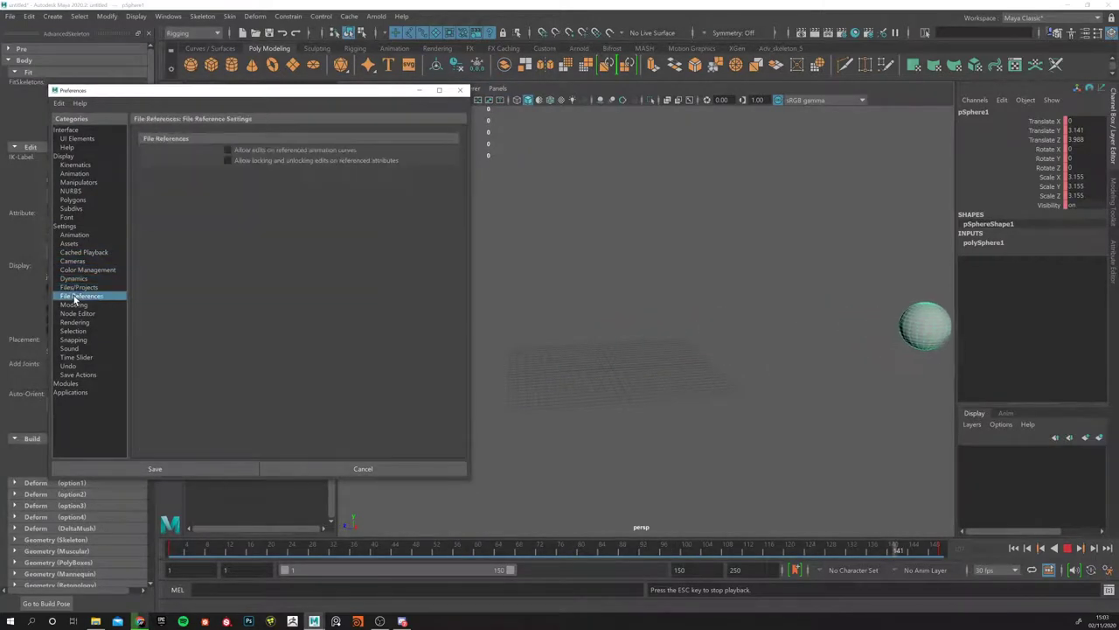
{"action": "left_click", "coordinate": [74, 304]}
{"action": "left_click", "coordinate": [75, 313]}
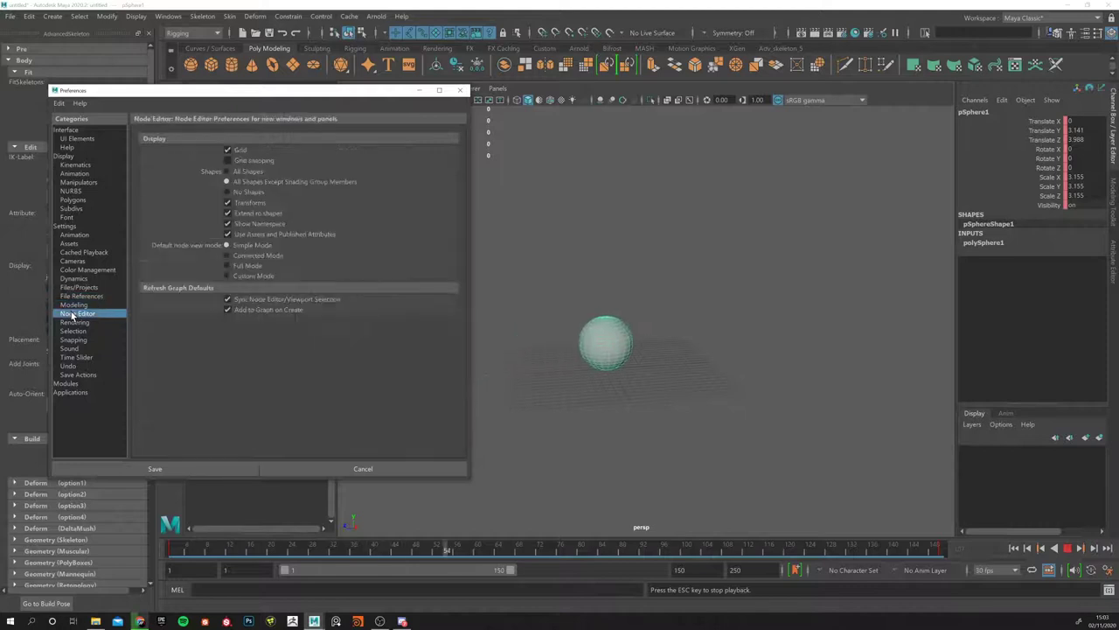
{"action": "left_click", "coordinate": [74, 322]}
{"action": "left_click", "coordinate": [73, 330]}
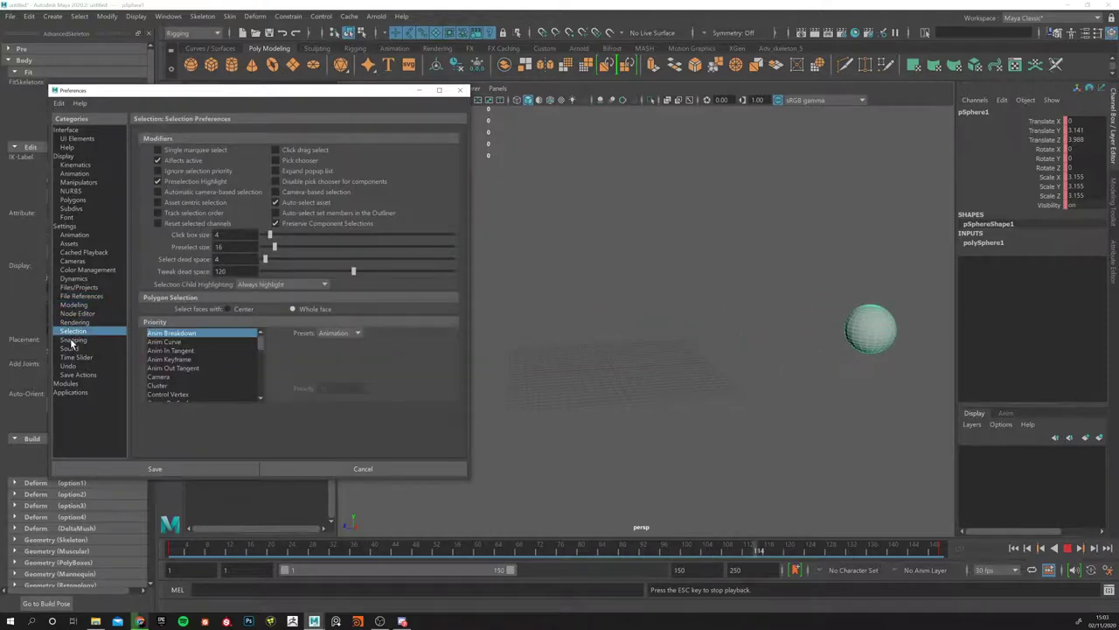
{"action": "left_click", "coordinate": [73, 339]}
{"action": "left_click", "coordinate": [70, 348]}
{"action": "left_click", "coordinate": [73, 357]}
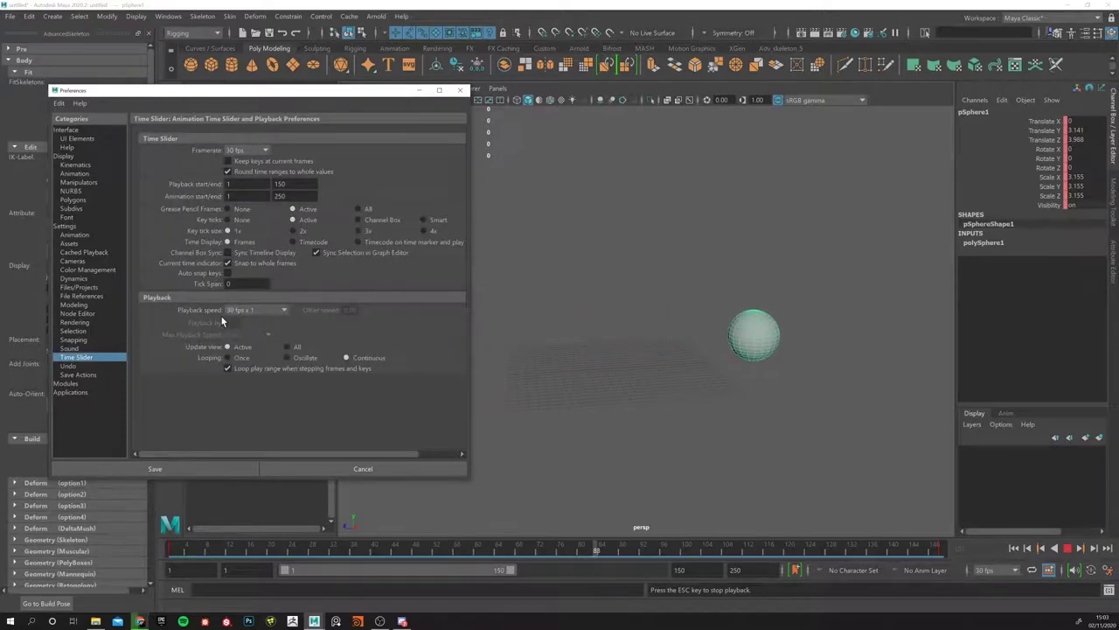
{"action": "left_click", "coordinate": [460, 89]}
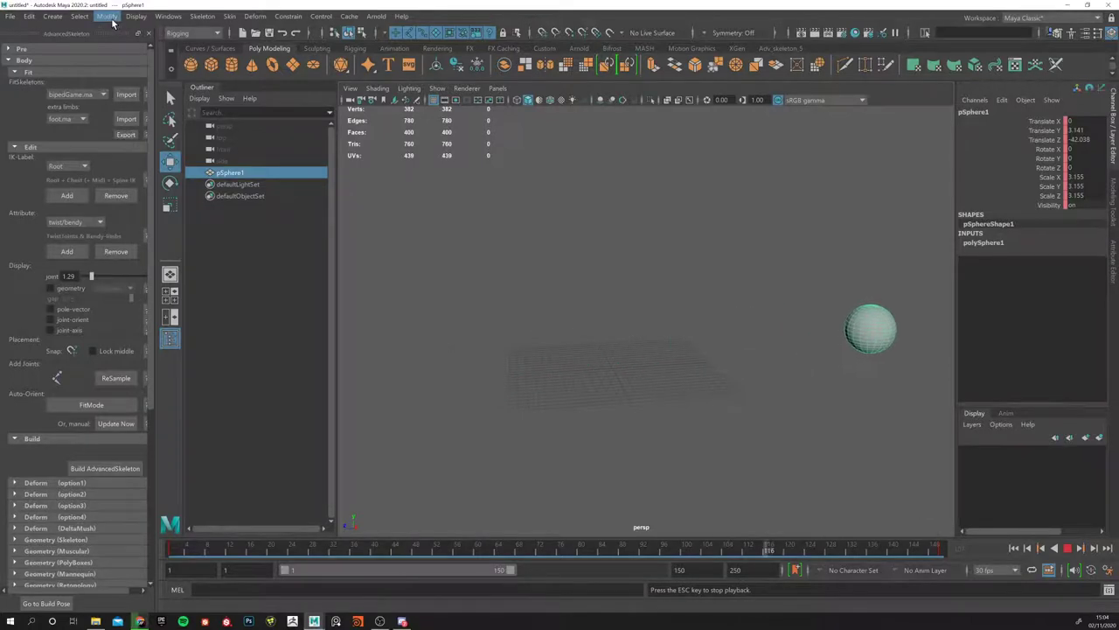
Step: Show the Current Frame and Frame Rate readouts in the viewport's heads-up display
{"action": "left_click", "coordinate": [137, 17]}
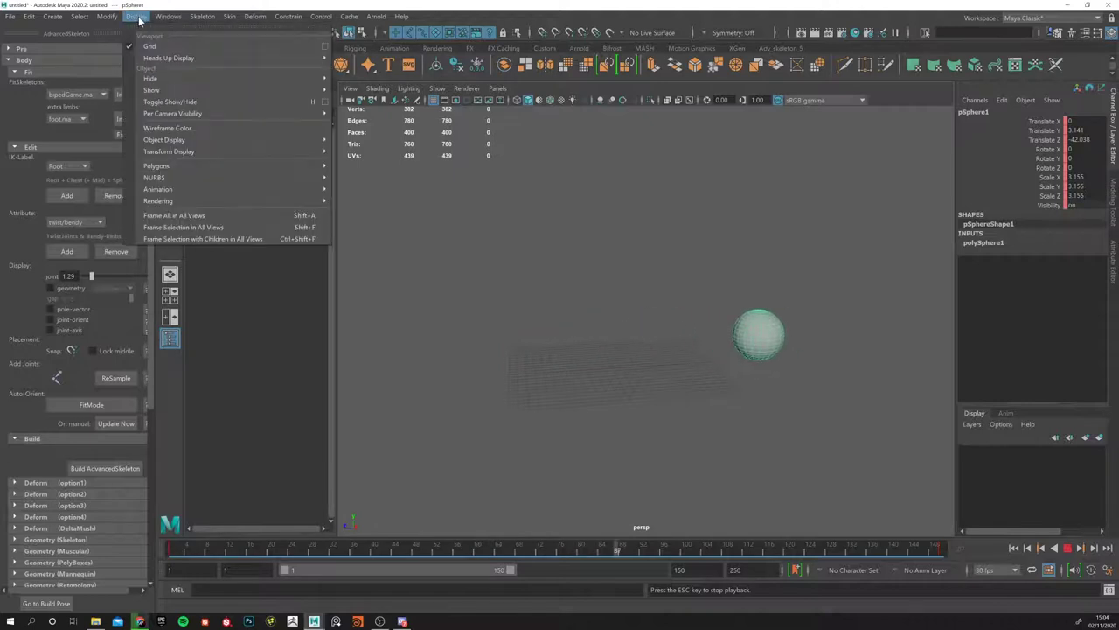
{"action": "mouse_move", "coordinate": [168, 58]}
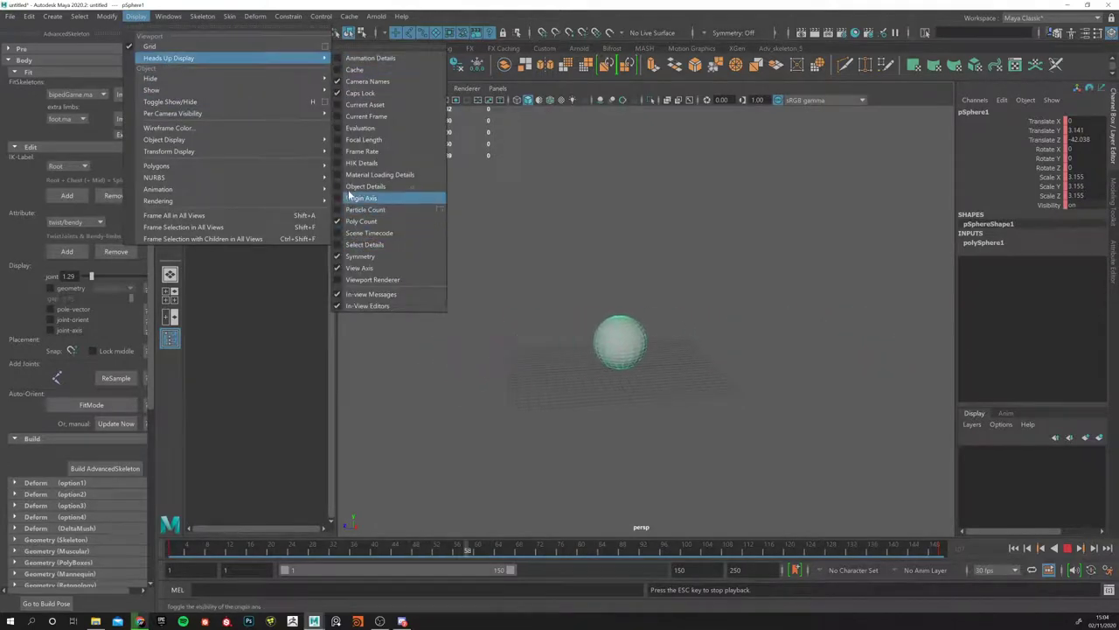
{"action": "left_click", "coordinate": [340, 116]}
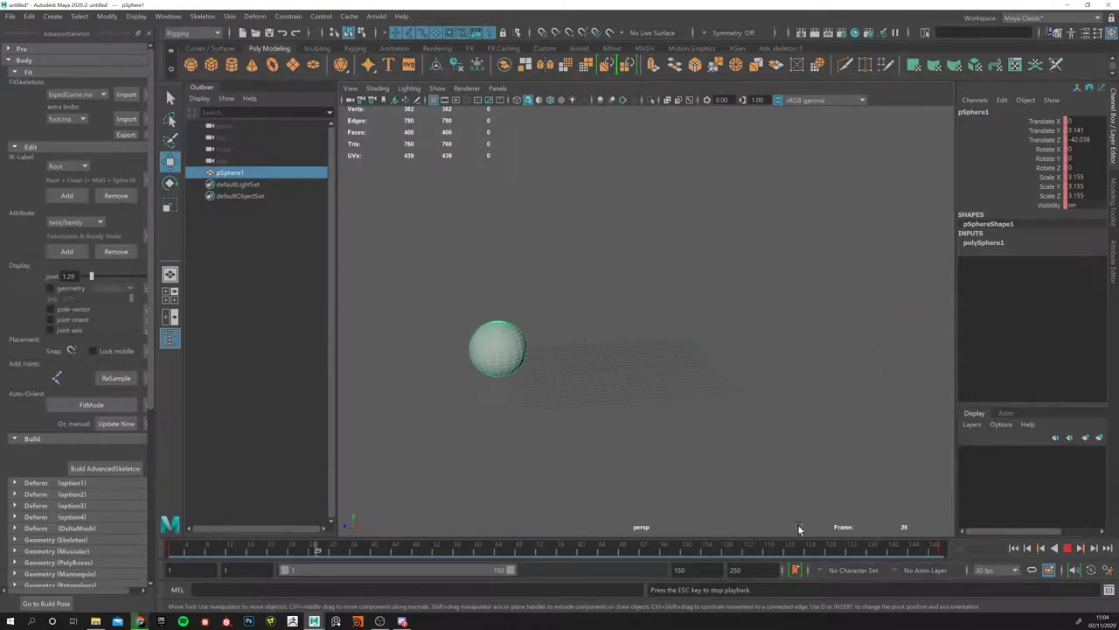
{"action": "left_click", "coordinate": [136, 16]}
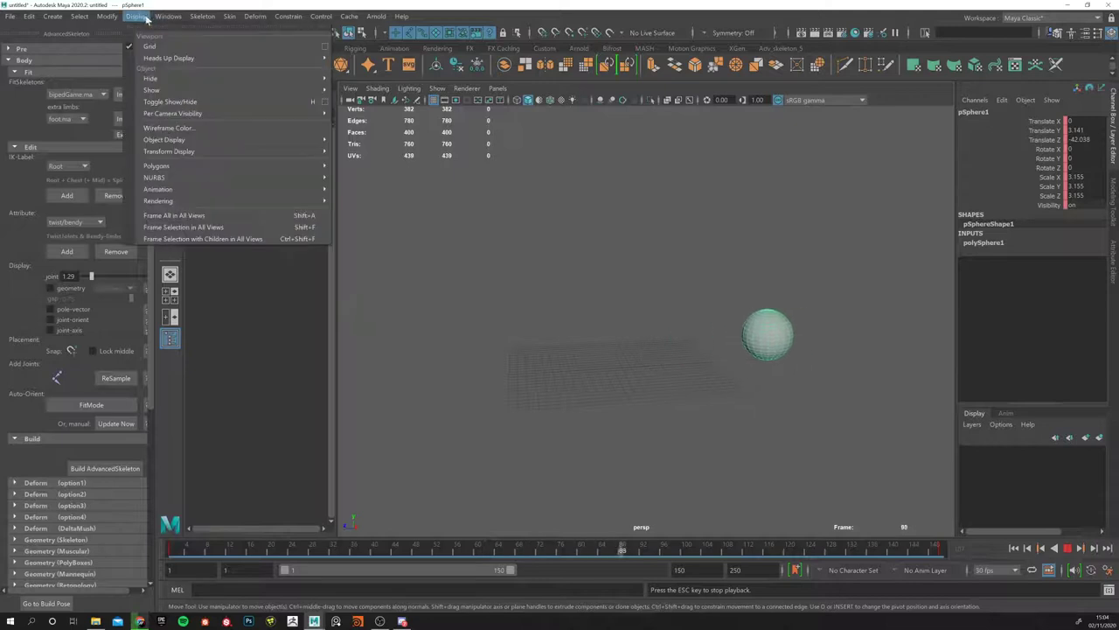
{"action": "mouse_move", "coordinate": [168, 15]}
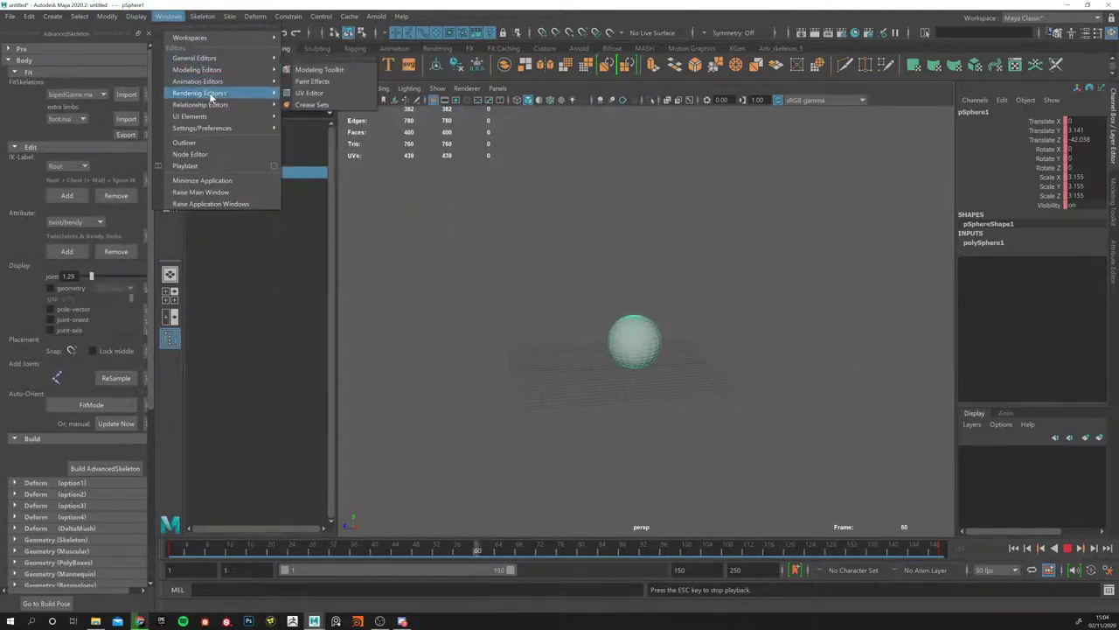
{"action": "mouse_move", "coordinate": [210, 61]}
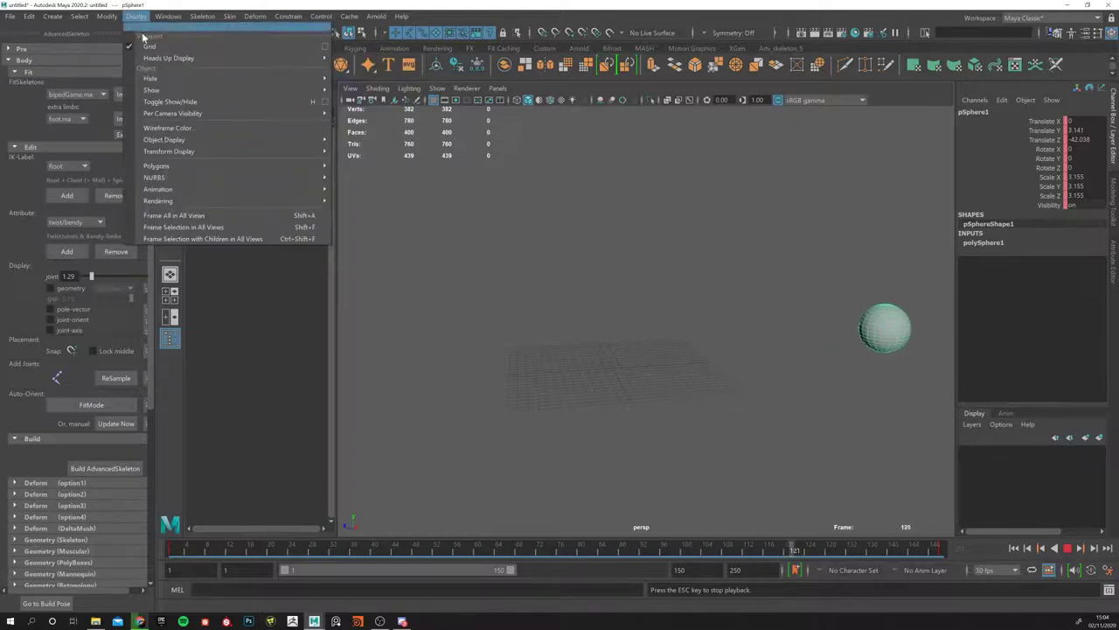
{"action": "mouse_move", "coordinate": [171, 54]}
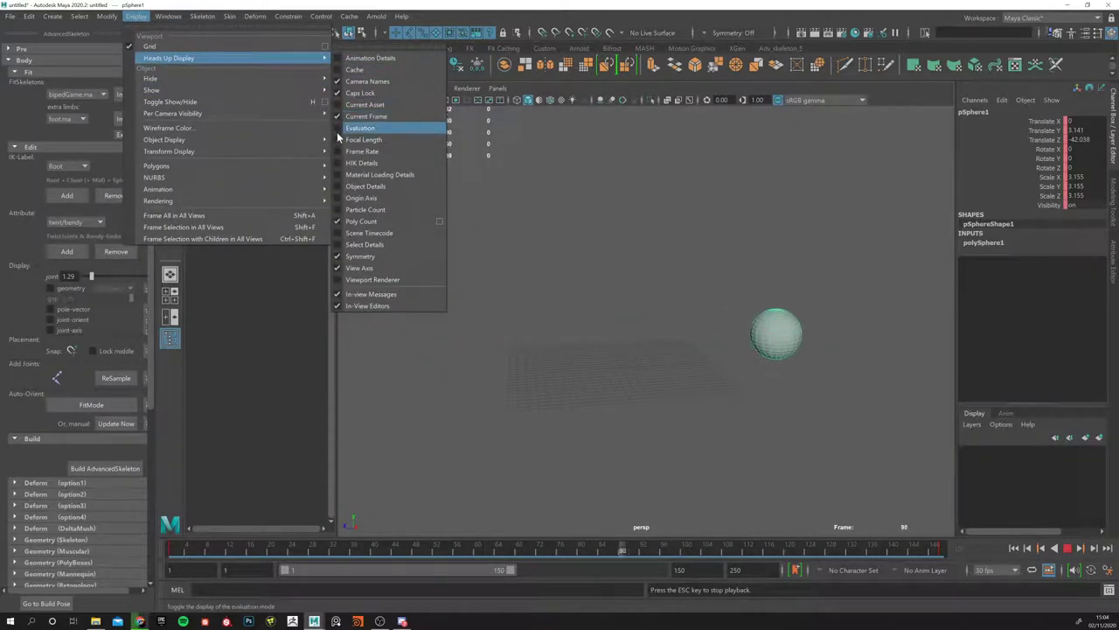
{"action": "left_click", "coordinate": [340, 152]}
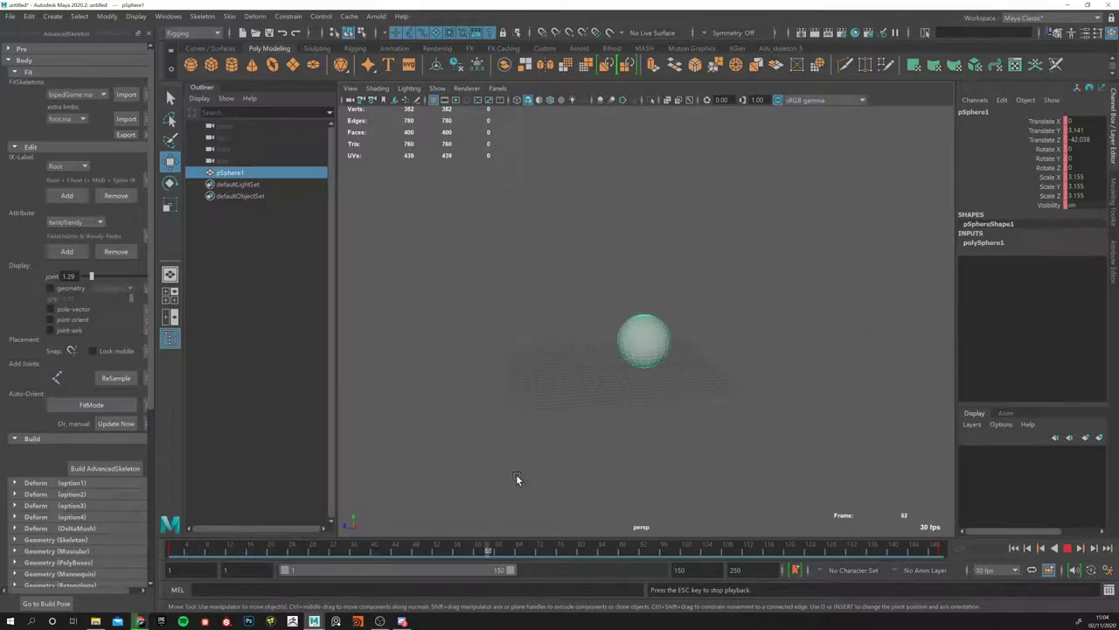
Step: Turn off Cached Playback in the preferences and play the sphere animation to compare its playback
{"action": "left_click", "coordinate": [1108, 570]}
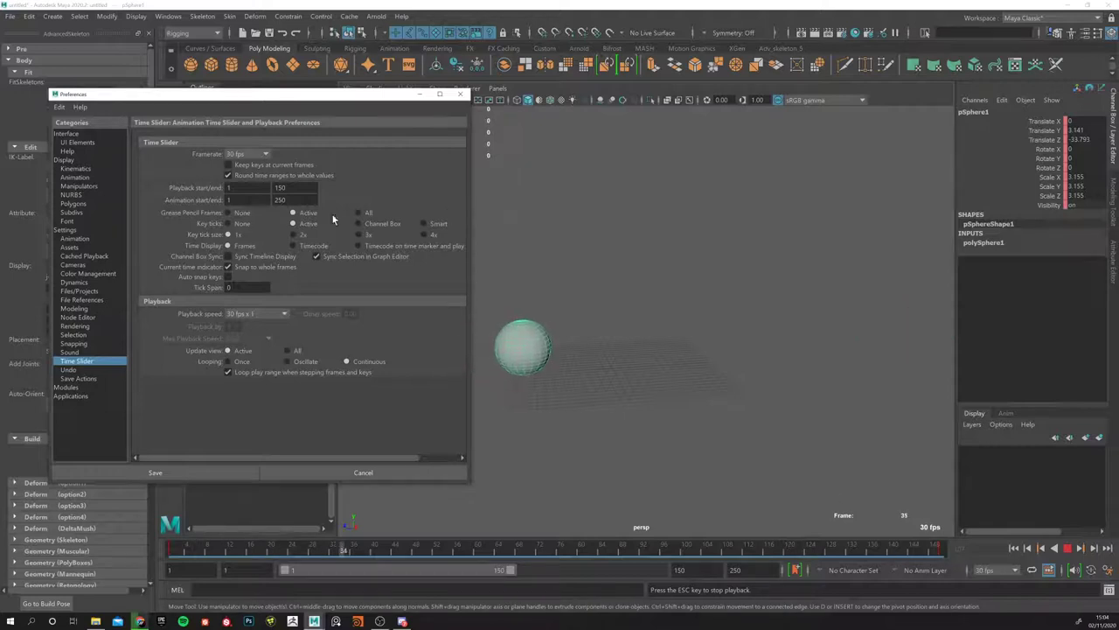
{"action": "left_click", "coordinate": [75, 255]}
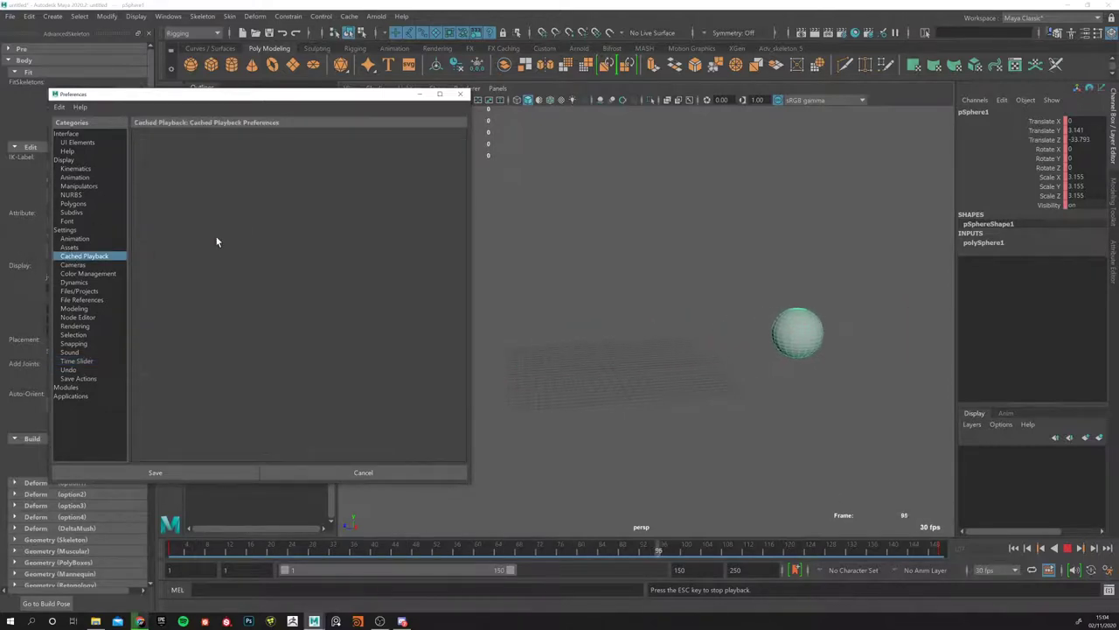
{"action": "left_click", "coordinate": [199, 470]}
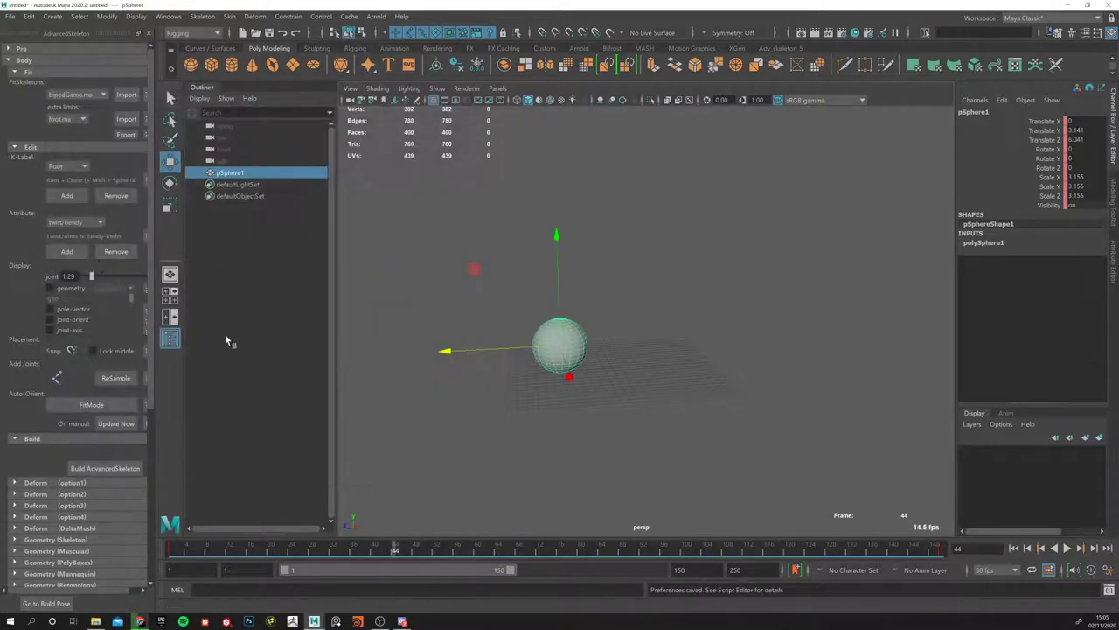
{"action": "left_click", "coordinate": [1107, 570]}
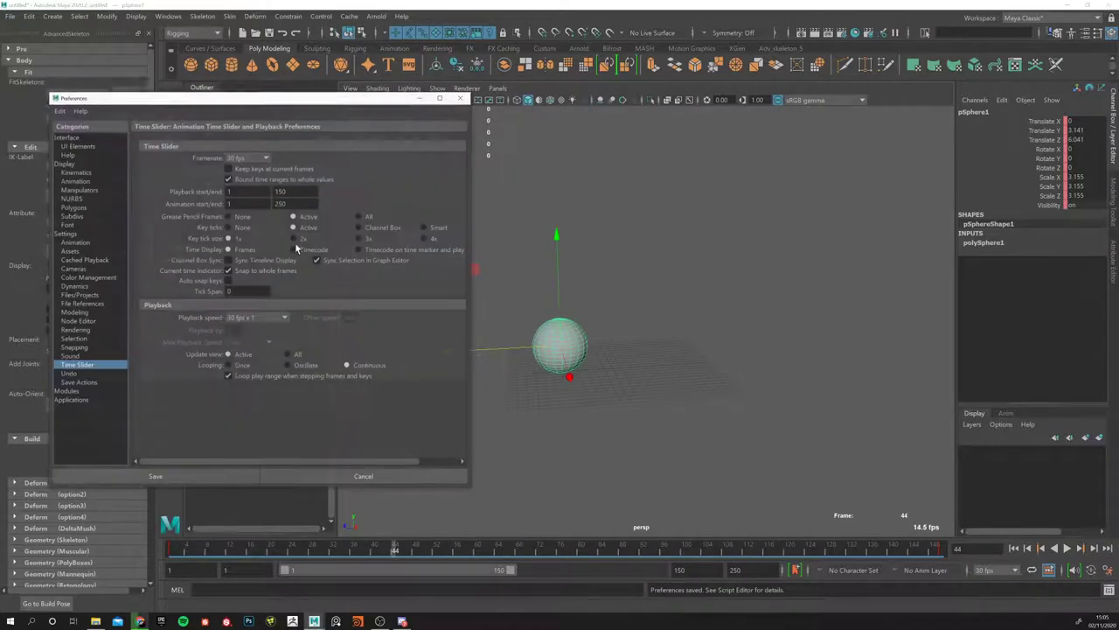
{"action": "left_click", "coordinate": [79, 260]}
{"action": "left_click", "coordinate": [229, 160]}
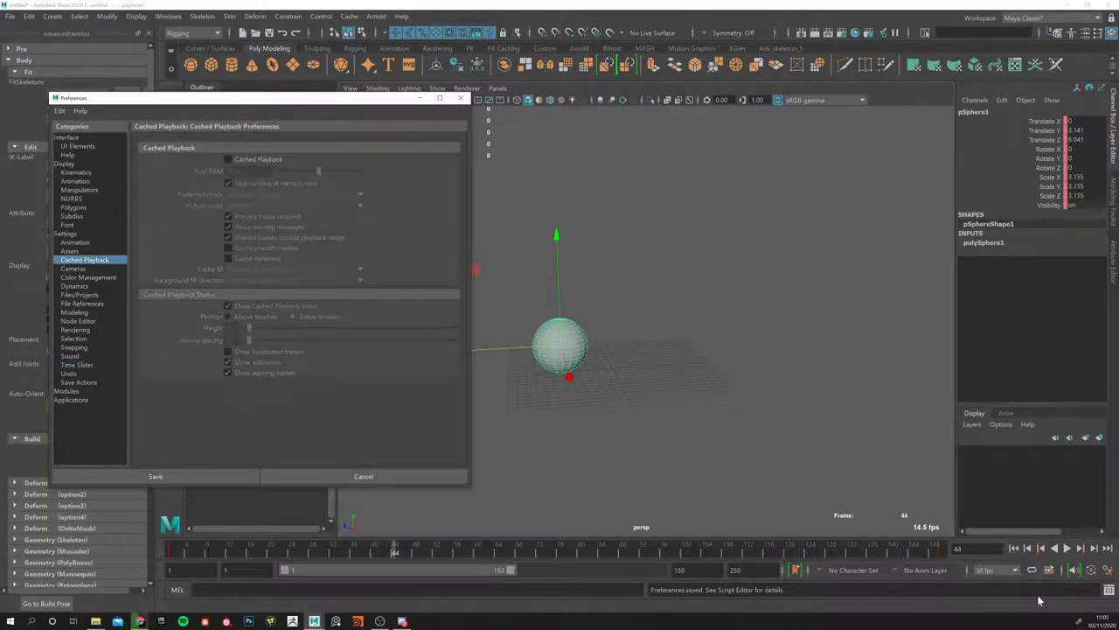
{"action": "left_click", "coordinate": [1067, 548]}
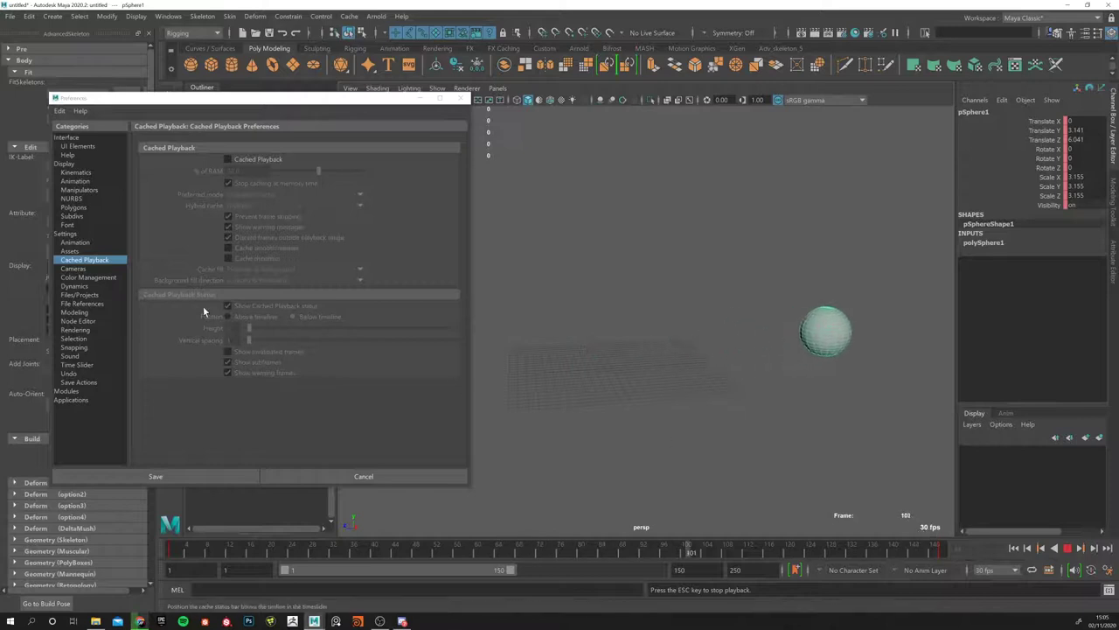
Step: Turn Cached Playback back on, save the preferences and stop the playback
{"action": "left_click", "coordinate": [228, 158]}
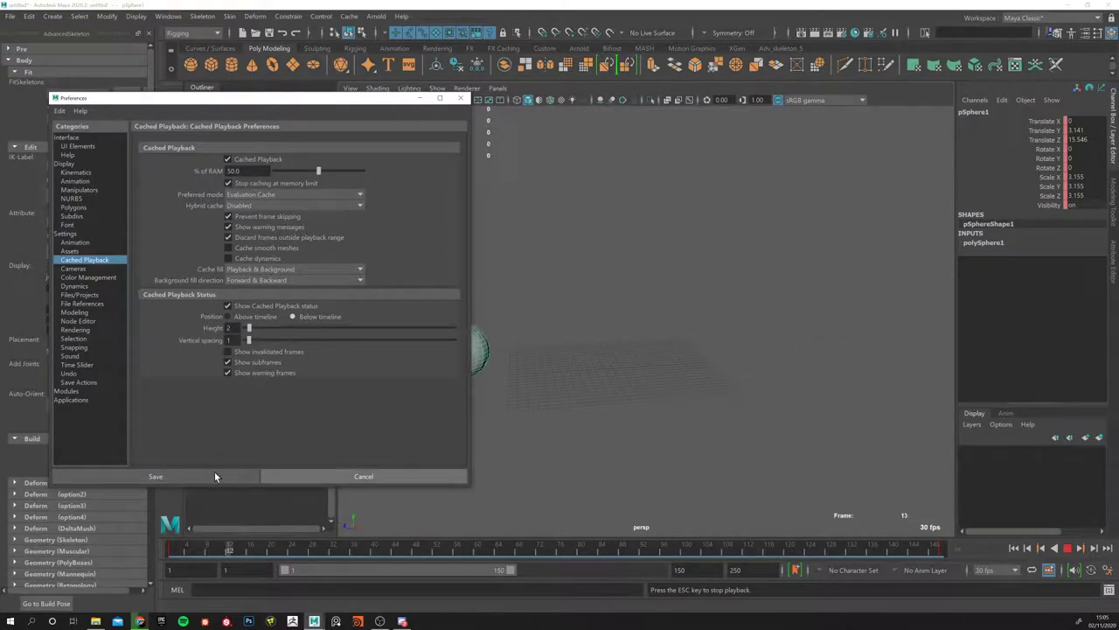
{"action": "left_click", "coordinate": [176, 473]}
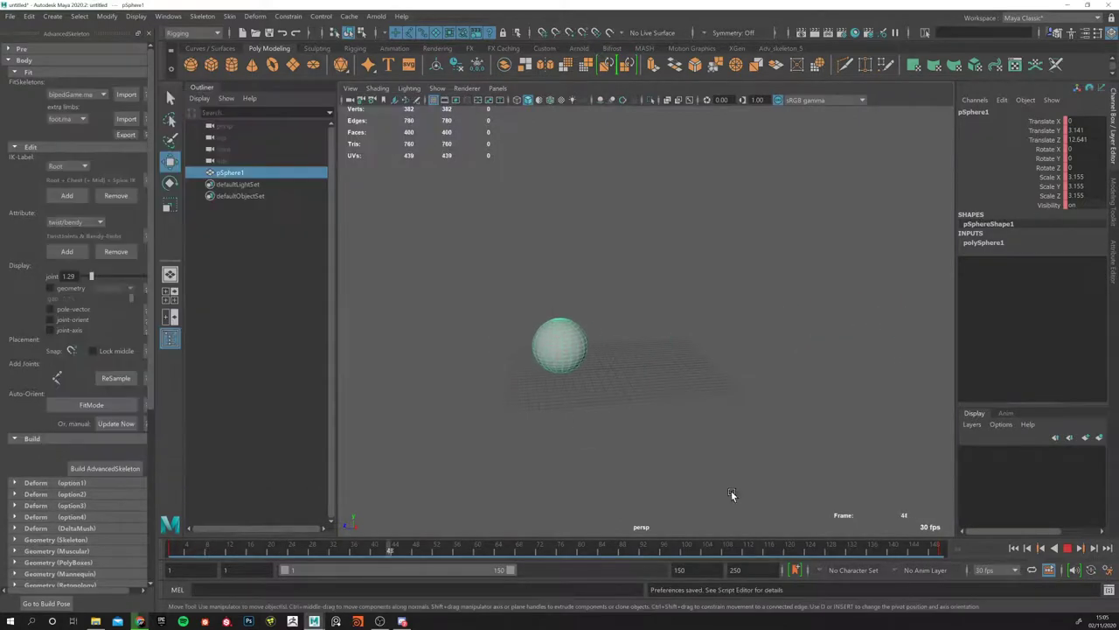
{"action": "left_click", "coordinate": [1067, 548]}
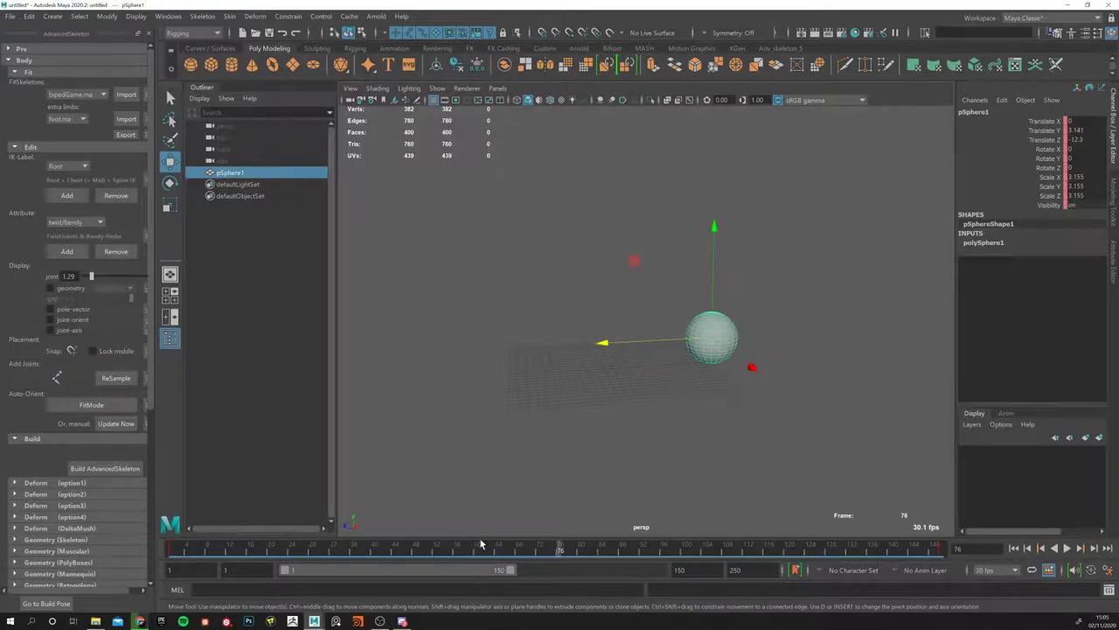
Step: Return to frame 1 and break the connections on all of the sphere's transform and visibility channels
{"action": "left_click_drag", "start_coordinate": [299, 551], "coordinate": [129, 552]}
{"action": "left_click_drag", "start_coordinate": [621, 359], "coordinate": [640, 340], "text": "alt"}
{"action": "left_click_drag", "start_coordinate": [1058, 121], "coordinate": [1042, 199]}
{"action": "left_click_drag", "start_coordinate": [719, 303], "coordinate": [634, 316], "text": "alt"}
{"action": "right_click", "coordinate": [997, 144]}
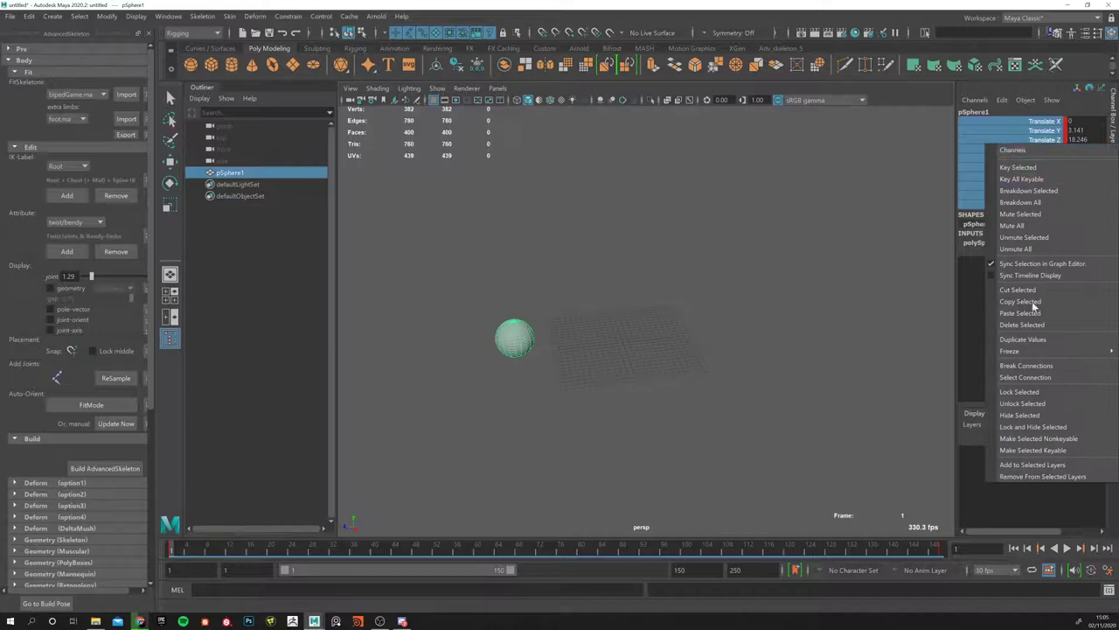
{"action": "left_click", "coordinate": [1025, 368]}
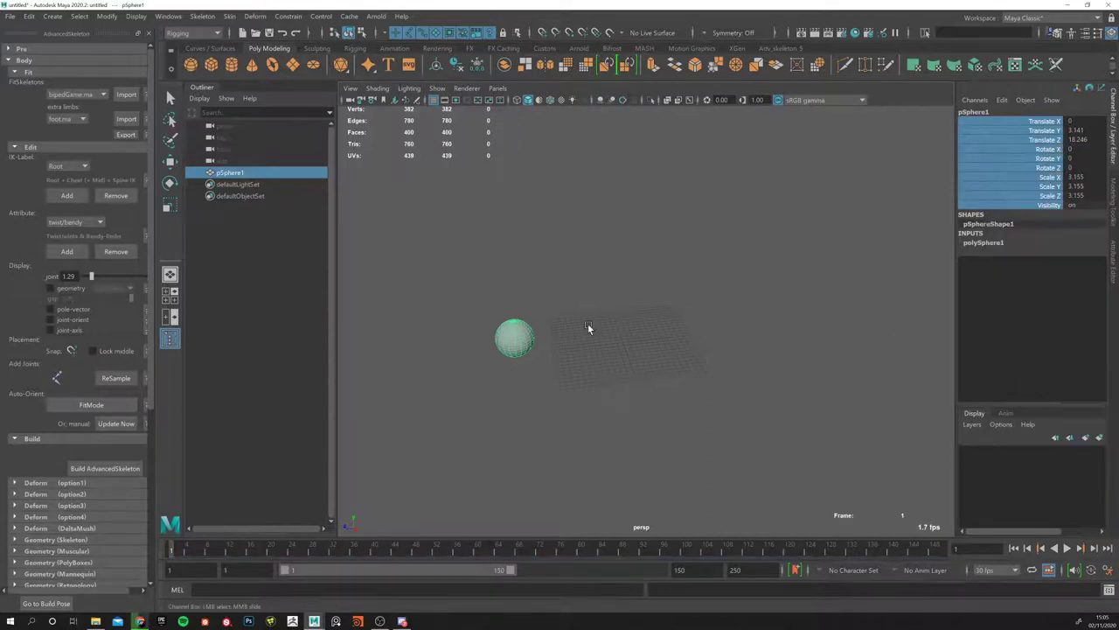
Step: Play the scene to check the sphere without its keys, and reselect the sphere
{"action": "left_click_drag", "start_coordinate": [589, 324], "coordinate": [716, 340], "text": "alt"}
{"action": "left_click", "coordinate": [716, 340]}
{"action": "key", "text": "alt+v"}
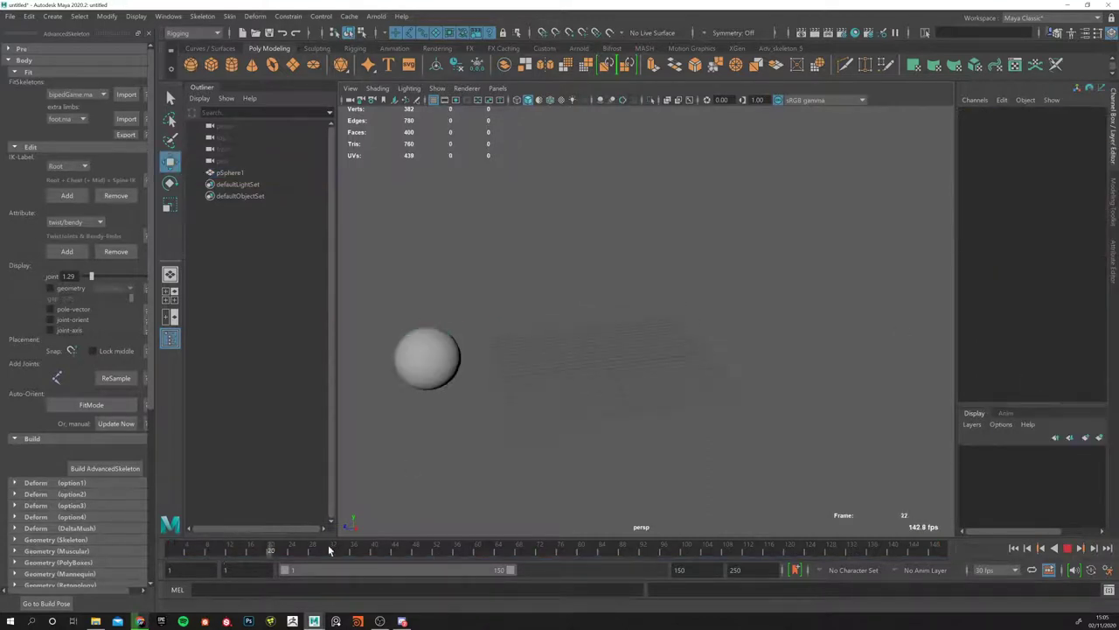
{"action": "left_click", "coordinate": [420, 357]}
{"action": "left_click_drag", "start_coordinate": [417, 356], "coordinate": [632, 411], "text": "alt"}
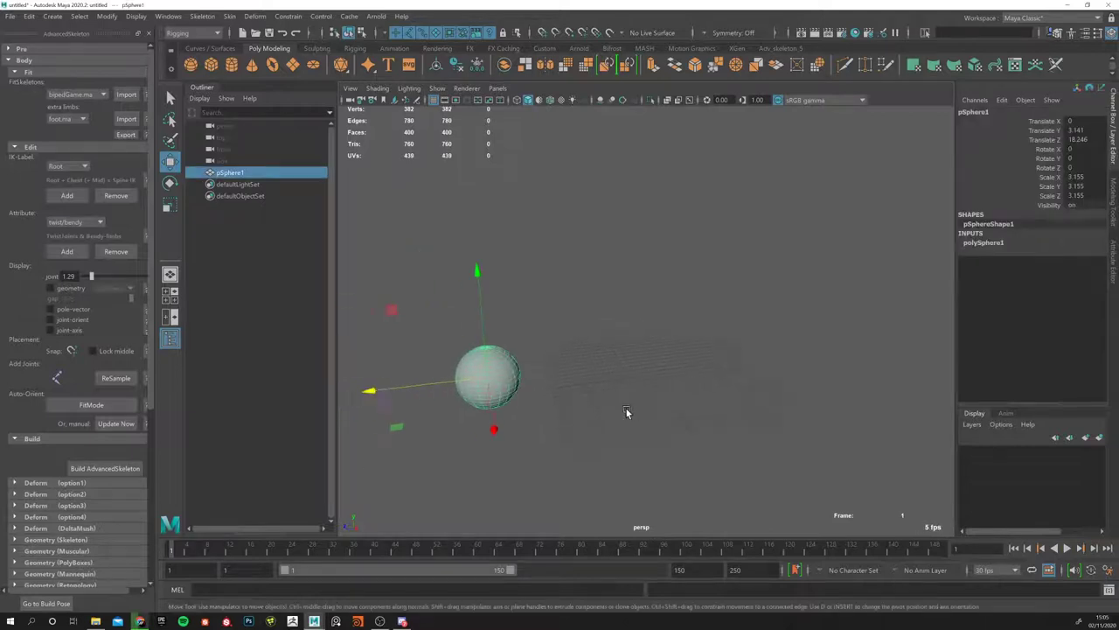
Step: Set the sphere's Translate X, Y, Z and Rotate X, Y to 0 and raise it to about 3.4 in Y
{"action": "left_click_drag", "start_coordinate": [1085, 121], "coordinate": [1101, 165]}
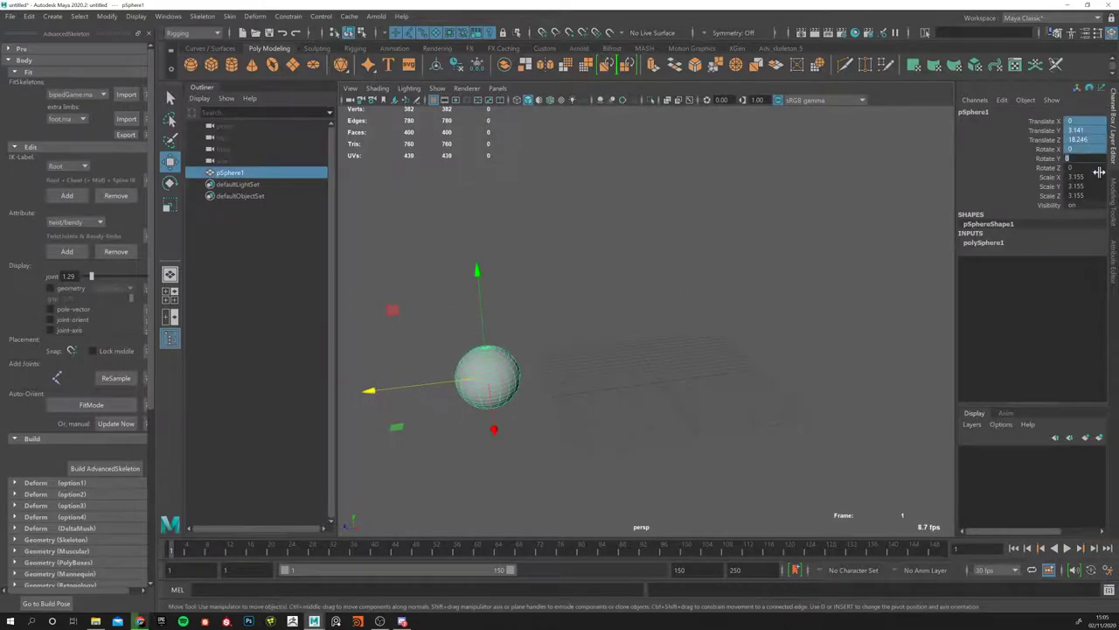
{"action": "type", "text": "0"}
{"action": "key", "text": "Return"}
{"action": "left_click_drag", "start_coordinate": [610, 378], "coordinate": [610, 232], "text": "alt"}
{"action": "left_click_drag", "start_coordinate": [638, 315], "coordinate": [565, 315], "text": "alt"}
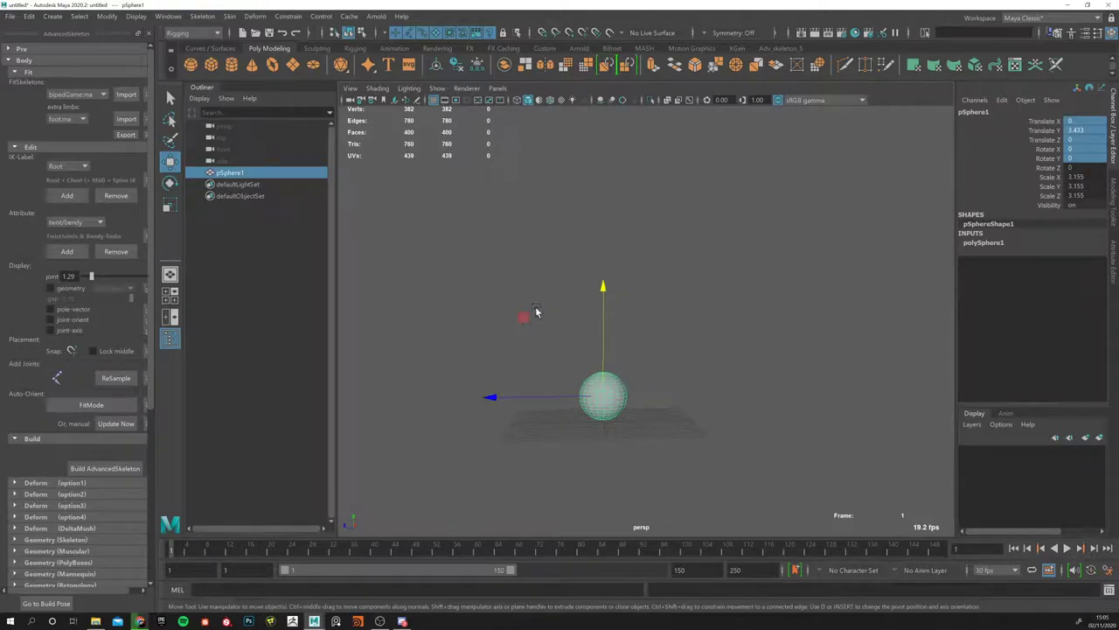
{"action": "left_click_drag", "start_coordinate": [718, 336], "coordinate": [645, 307], "text": "alt"}
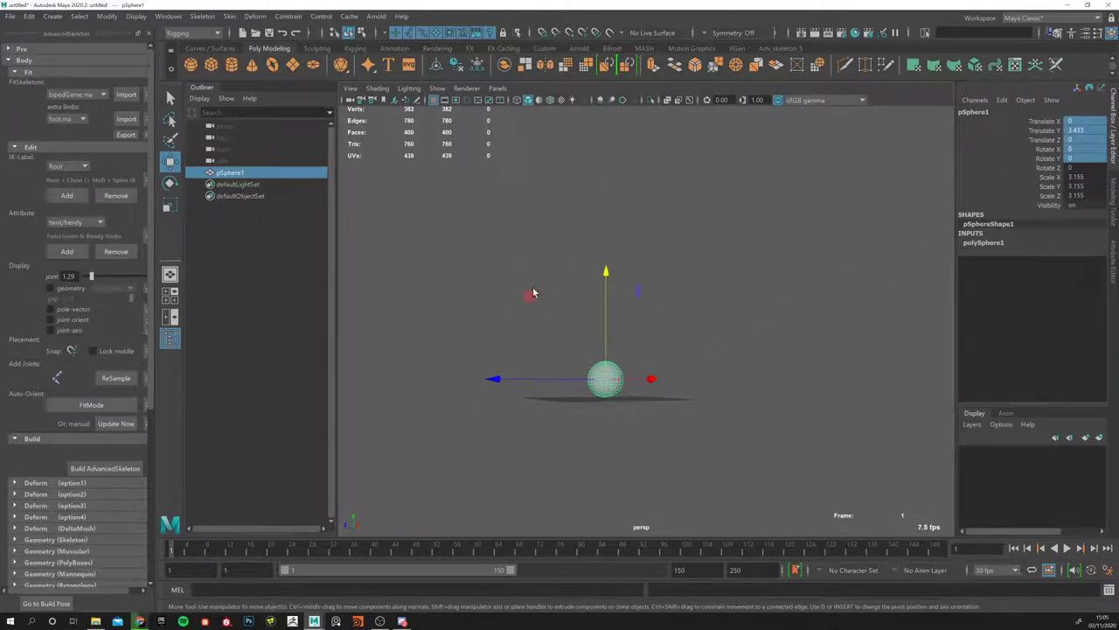
Step: Try moving the sphere along the Y, X and Z axes, and undo these moves
{"action": "left_click_drag", "start_coordinate": [601, 272], "coordinate": [600, 118]}
{"action": "left_click_drag", "start_coordinate": [624, 233], "coordinate": [860, 290], "text": "alt"}
{"action": "left_click_drag", "start_coordinate": [699, 299], "coordinate": [550, 467]}
{"action": "key", "text": "ctrl+z"}
{"action": "key", "text": "ctrl+z"}
{"action": "key", "text": "ctrl+z"}
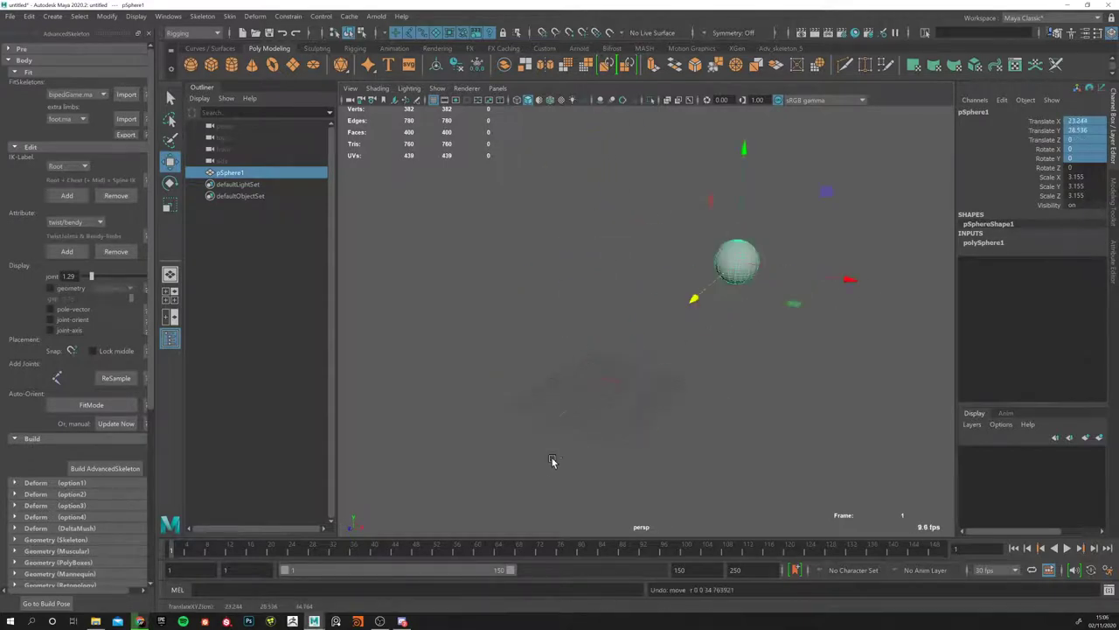
{"action": "left_click_drag", "start_coordinate": [623, 510], "coordinate": [536, 435], "text": "alt"}
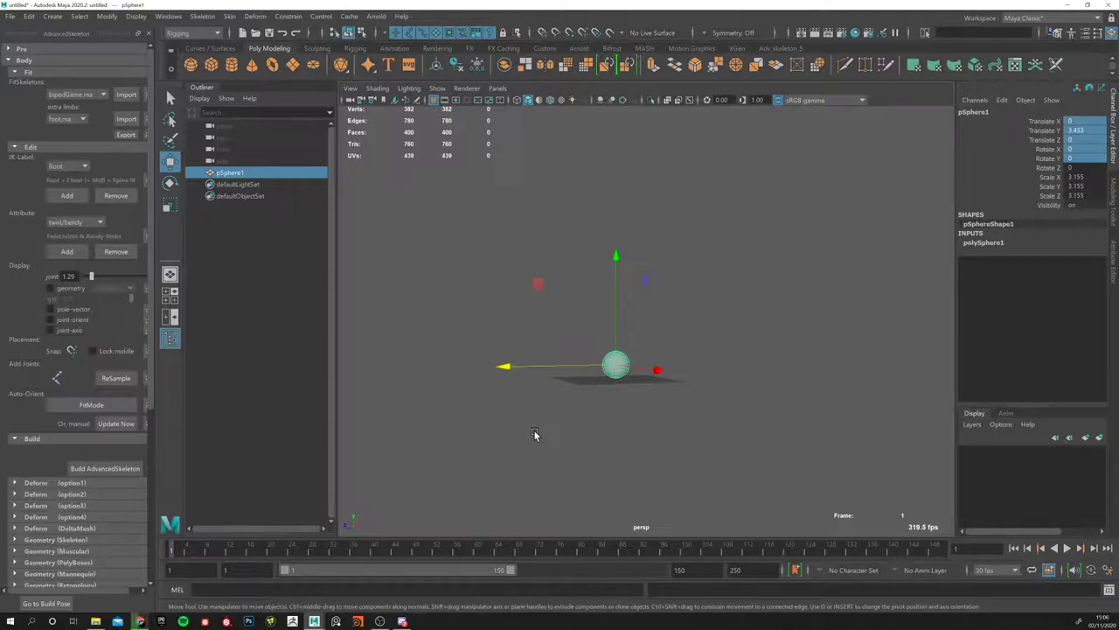
{"action": "right_click_drag", "start_coordinate": [573, 377], "coordinate": [580, 430], "text": "alt"}
{"action": "middle_click_drag", "start_coordinate": [581, 430], "coordinate": [706, 329], "text": "alt"}
{"action": "right_click_drag", "start_coordinate": [706, 329], "coordinate": [816, 344], "text": "alt"}
{"action": "left_click_drag", "start_coordinate": [1050, 126], "coordinate": [1034, 220]}
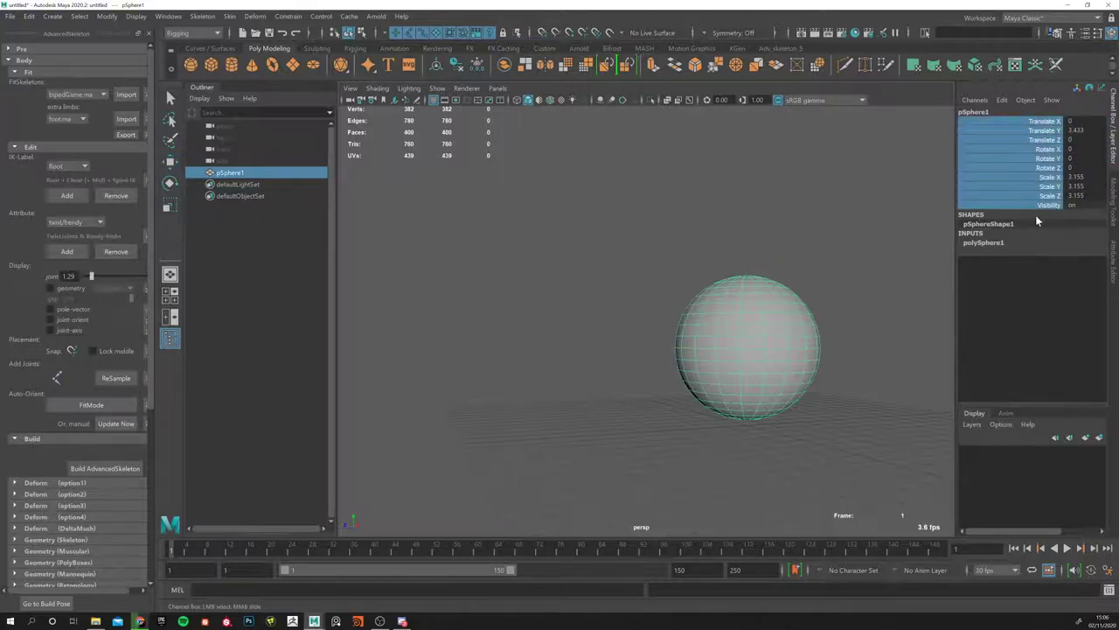
{"action": "left_click", "coordinate": [229, 16]}
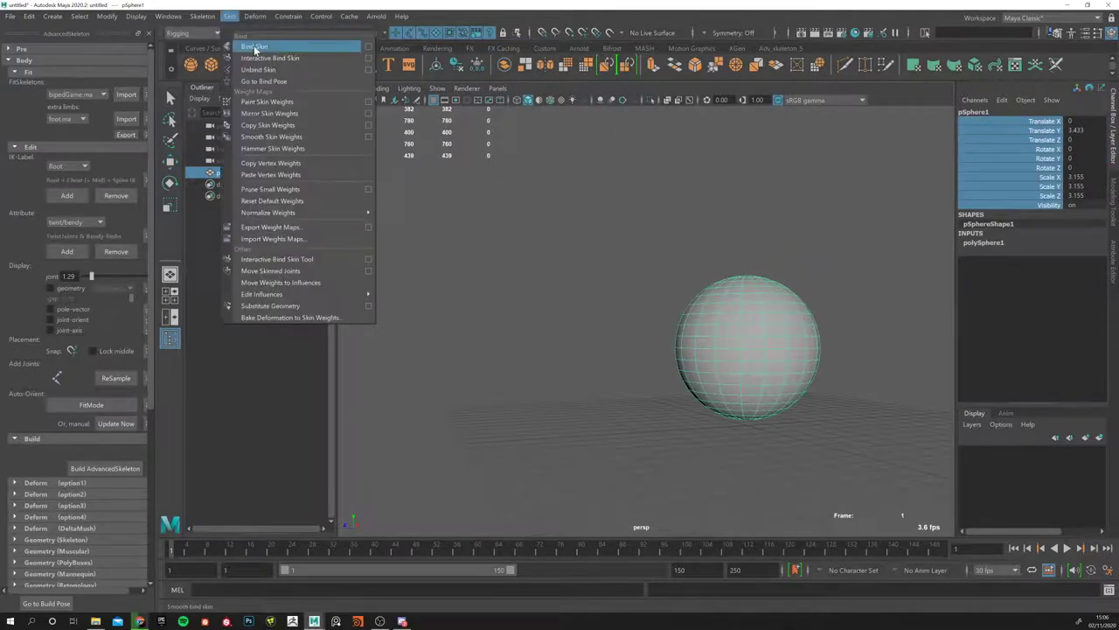
{"action": "left_click", "coordinate": [538, 331]}
{"action": "middle_click_drag", "start_coordinate": [612, 381], "coordinate": [546, 380], "text": "alt"}
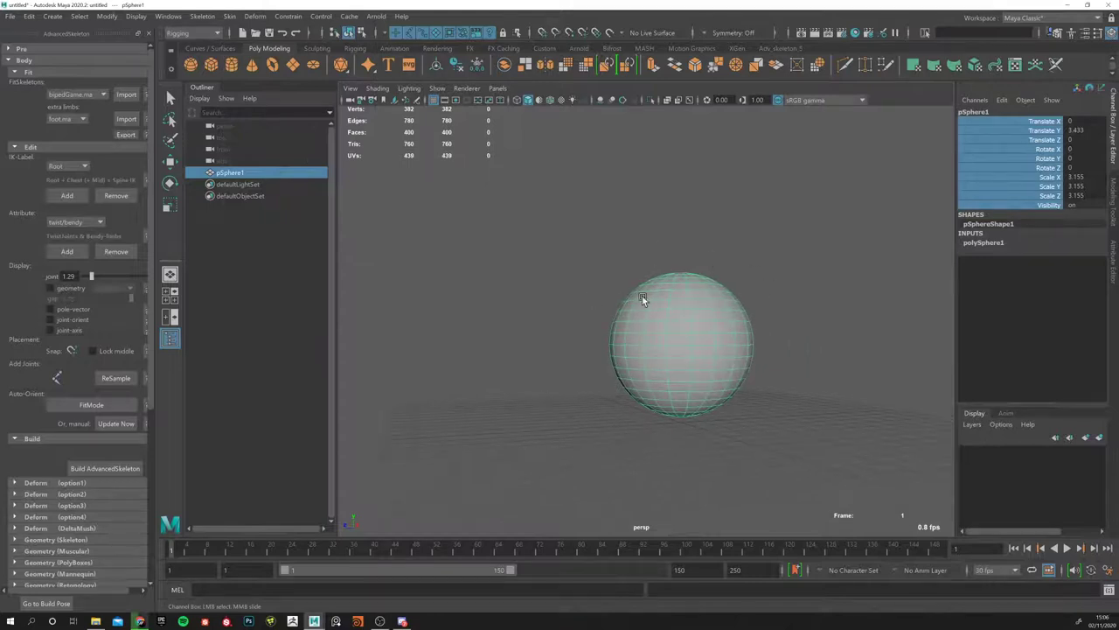
{"action": "left_click_drag", "start_coordinate": [553, 300], "coordinate": [575, 346], "text": "alt"}
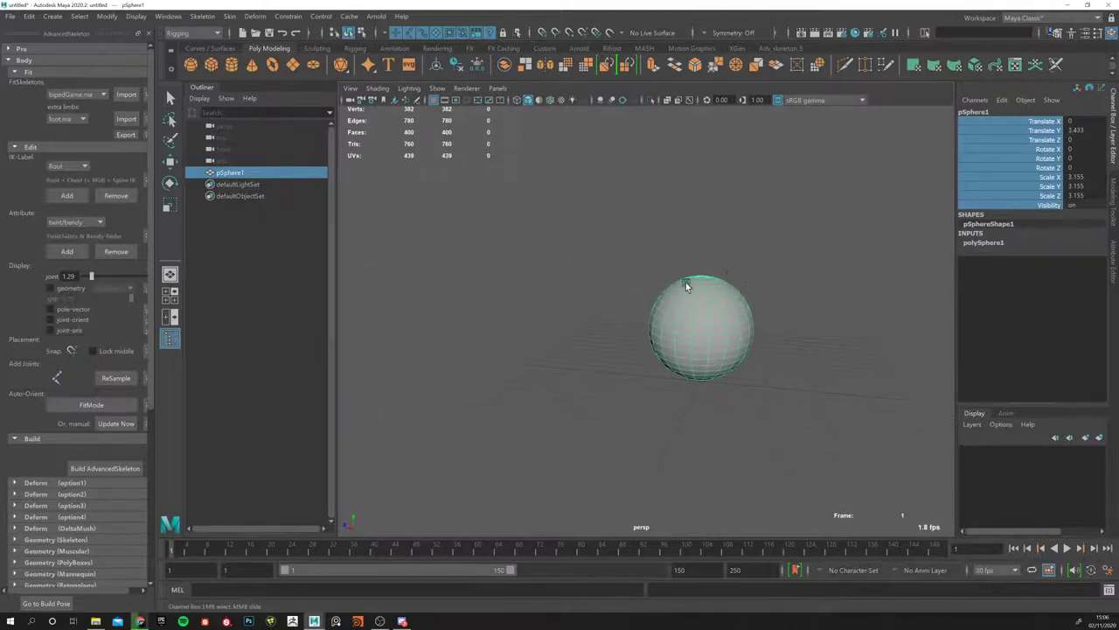
{"action": "scroll", "coordinate": [686, 286], "scroll_direction": "down", "scroll_amount": 4}
{"action": "key", "text": "w"}
{"action": "left_click_drag", "start_coordinate": [636, 368], "coordinate": [603, 384], "text": "alt"}
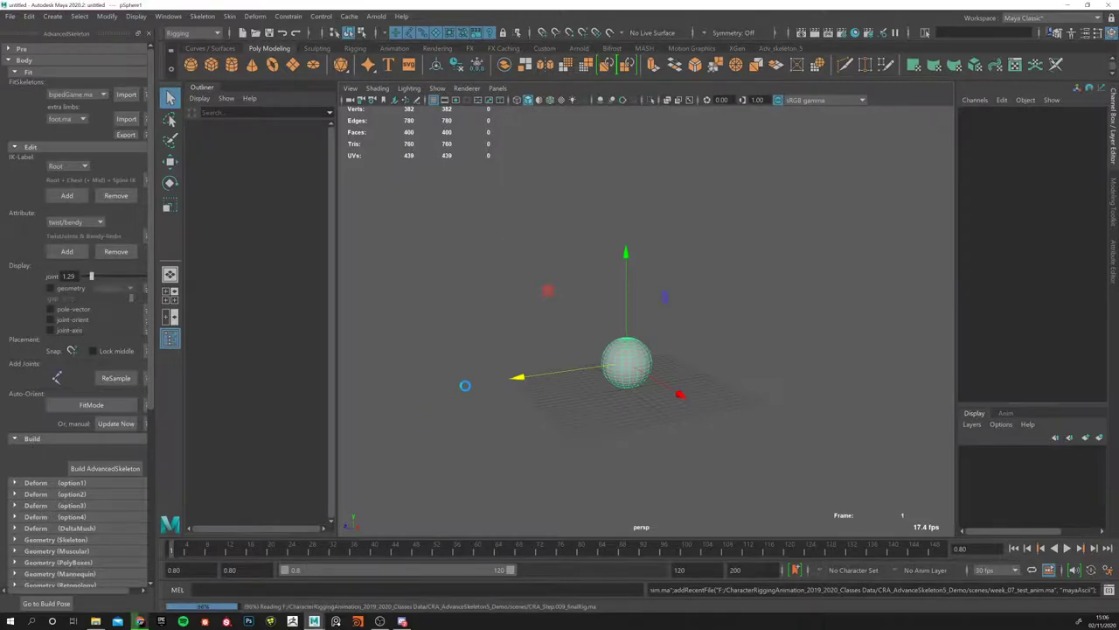
Step: Set the left arm control's FKIKBlend to 10 and display the character with wireframe on shaded
{"action": "left_click_drag", "start_coordinate": [468, 390], "coordinate": [462, 399], "text": "alt"}
{"action": "right_click_drag", "start_coordinate": [462, 399], "coordinate": [683, 378], "text": "alt"}
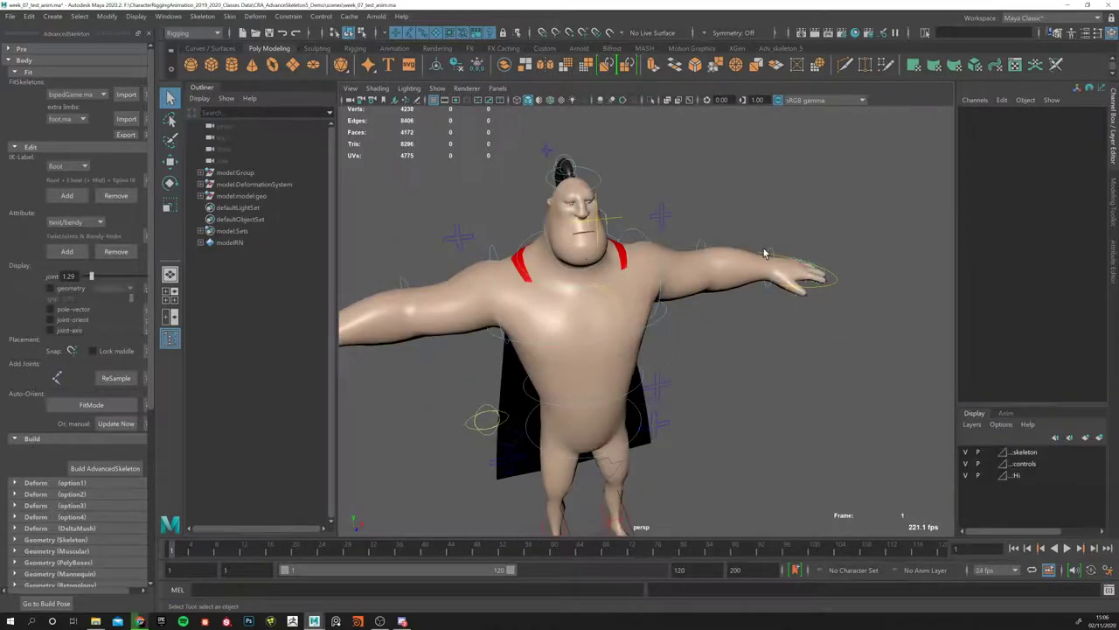
{"action": "left_click_drag", "start_coordinate": [654, 205], "coordinate": [686, 228]}
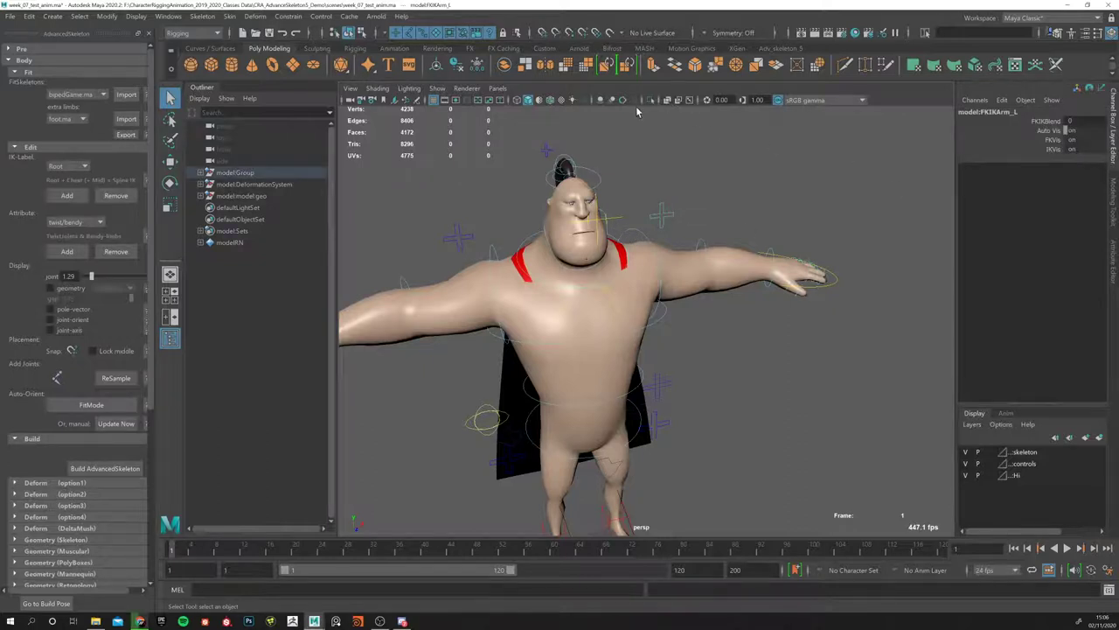
{"action": "left_click", "coordinate": [553, 103]}
{"action": "left_click_drag", "start_coordinate": [722, 236], "coordinate": [733, 238], "text": "alt"}
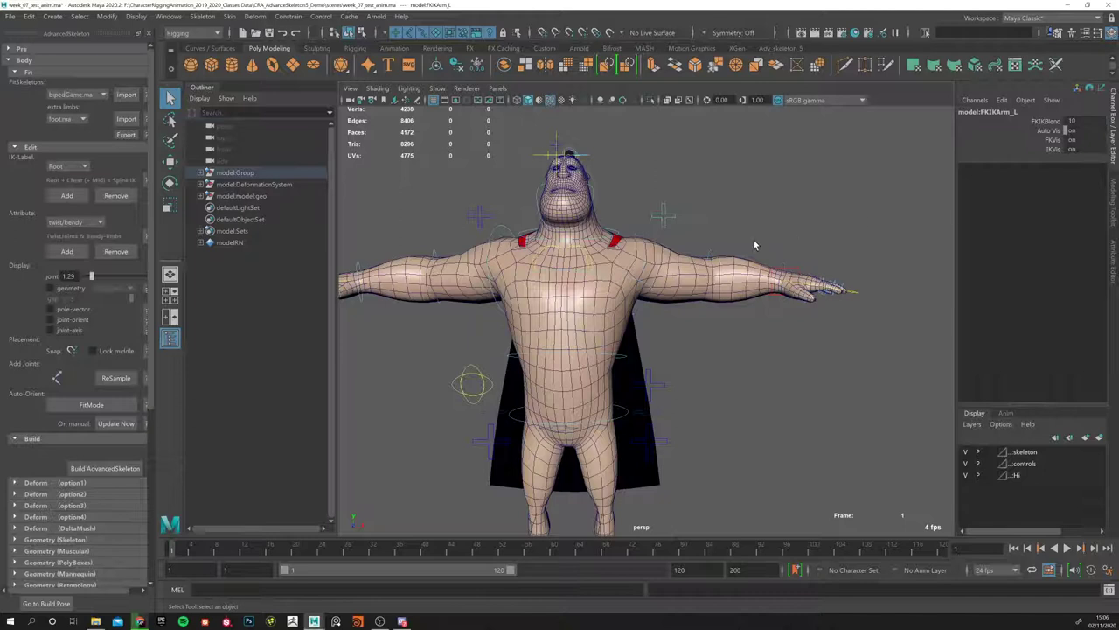
Step: Select the left arm's IK control with the Move tool and key all its channels at frame 1
{"action": "left_click", "coordinate": [802, 275]}
{"action": "key", "text": "w"}
{"action": "left_click_drag", "start_coordinate": [801, 275], "coordinate": [730, 360], "text": "alt"}
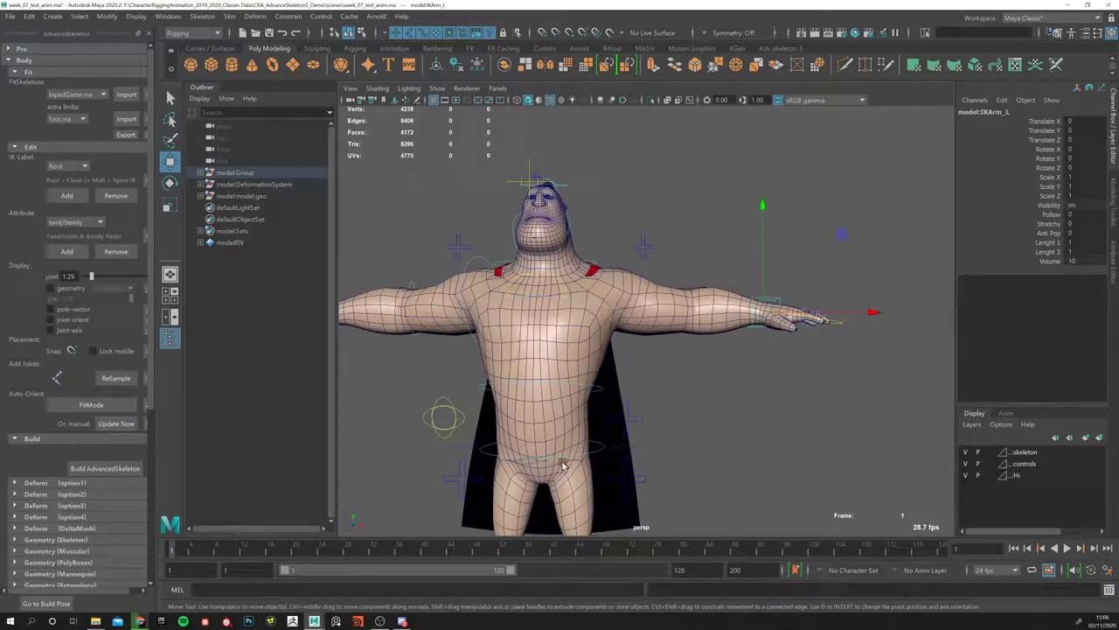
{"action": "left_click_drag", "start_coordinate": [224, 555], "coordinate": [172, 550]}
{"action": "left_click_drag", "start_coordinate": [432, 419], "coordinate": [630, 380], "text": "alt"}
{"action": "middle_click_drag", "start_coordinate": [787, 299], "coordinate": [661, 336], "text": "alt"}
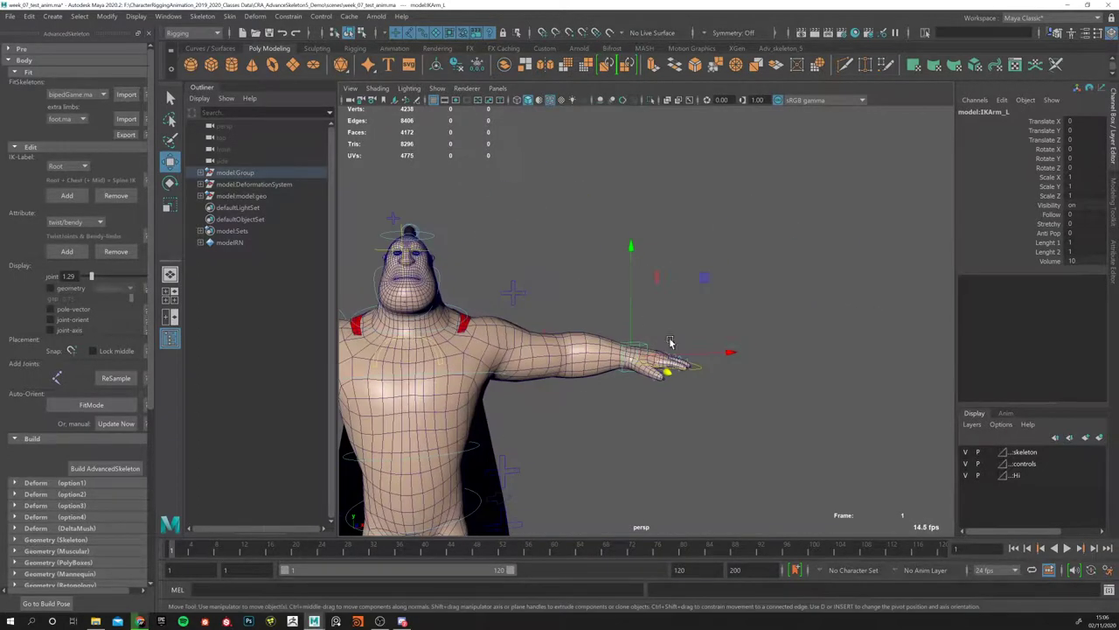
{"action": "left_click_drag", "start_coordinate": [598, 378], "coordinate": [640, 351], "text": "alt"}
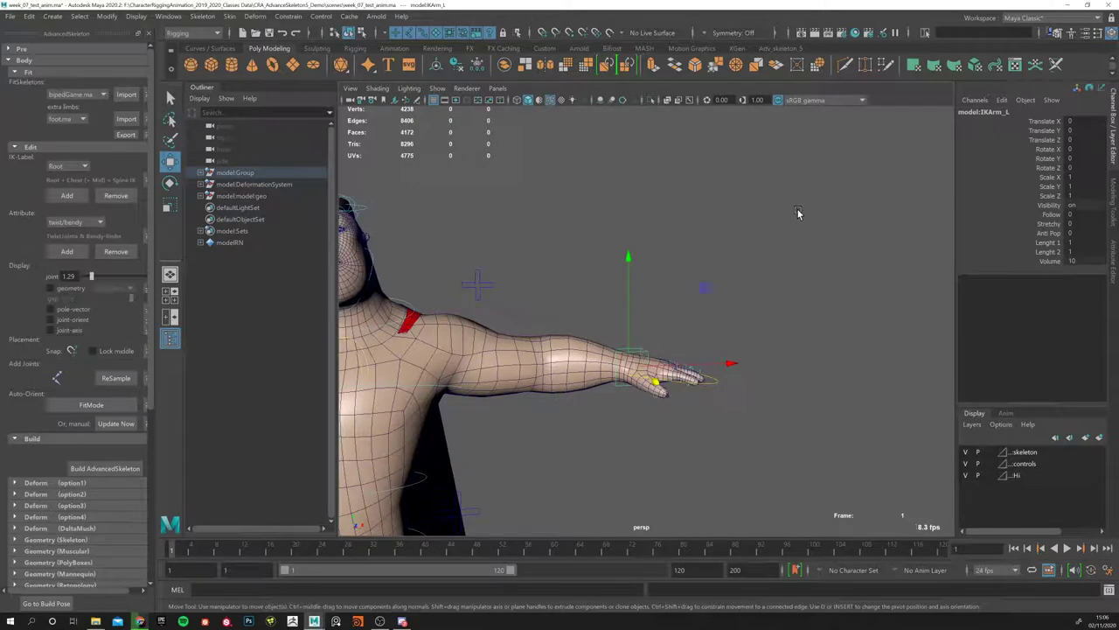
{"action": "key", "text": "s"}
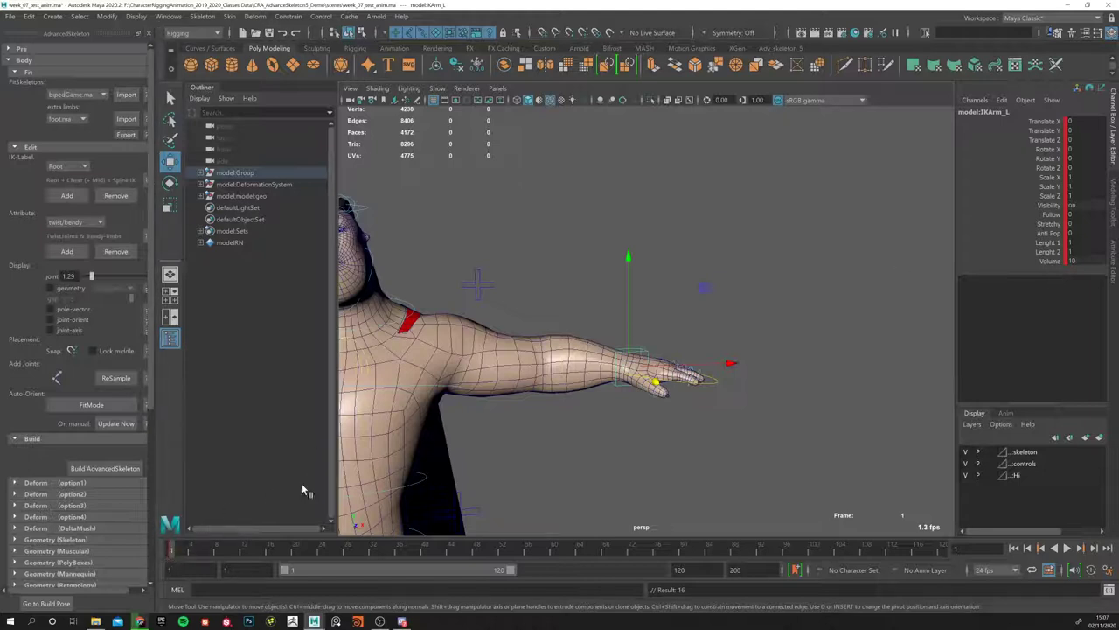
Step: Raise the left arm's IK control up and inward at about frame 60 and key the pose
{"action": "left_click_drag", "start_coordinate": [1038, 129], "coordinate": [1038, 269]}
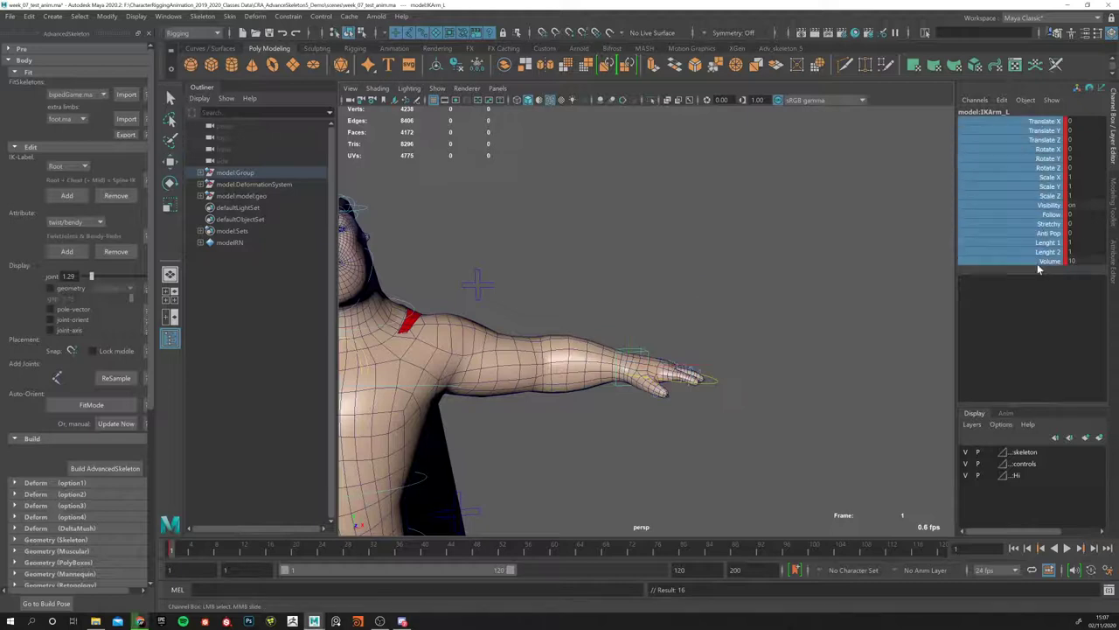
{"action": "left_click", "coordinate": [822, 220]}
{"action": "left_click", "coordinate": [644, 357]}
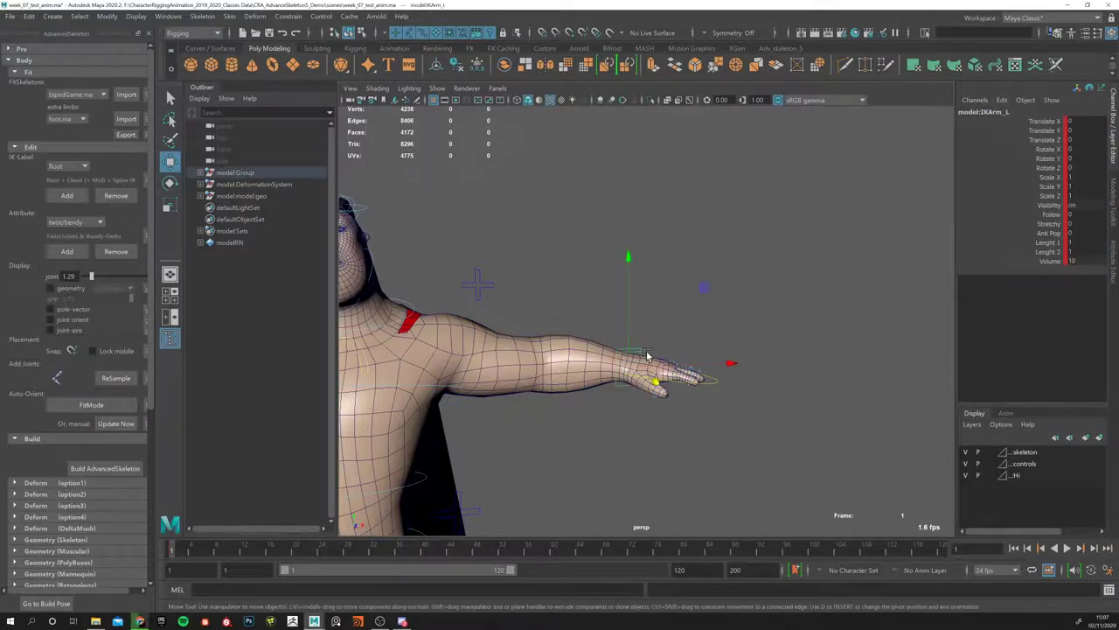
{"action": "key", "text": "alt+v"}
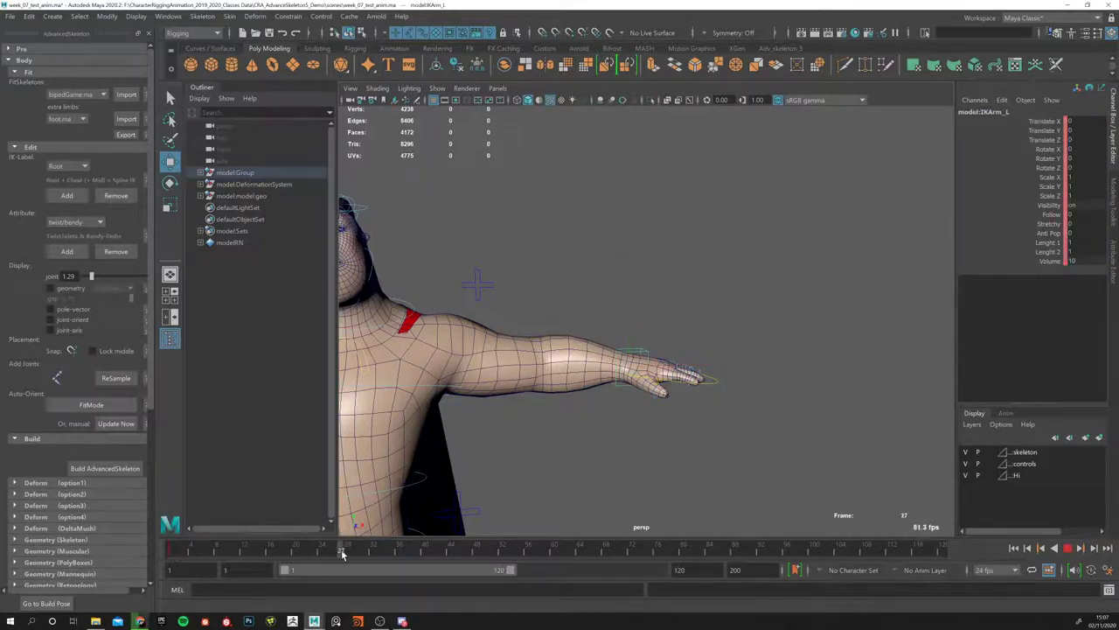
{"action": "key", "text": "alt+v"}
{"action": "middle_click_drag", "start_coordinate": [715, 288], "coordinate": [621, 141]}
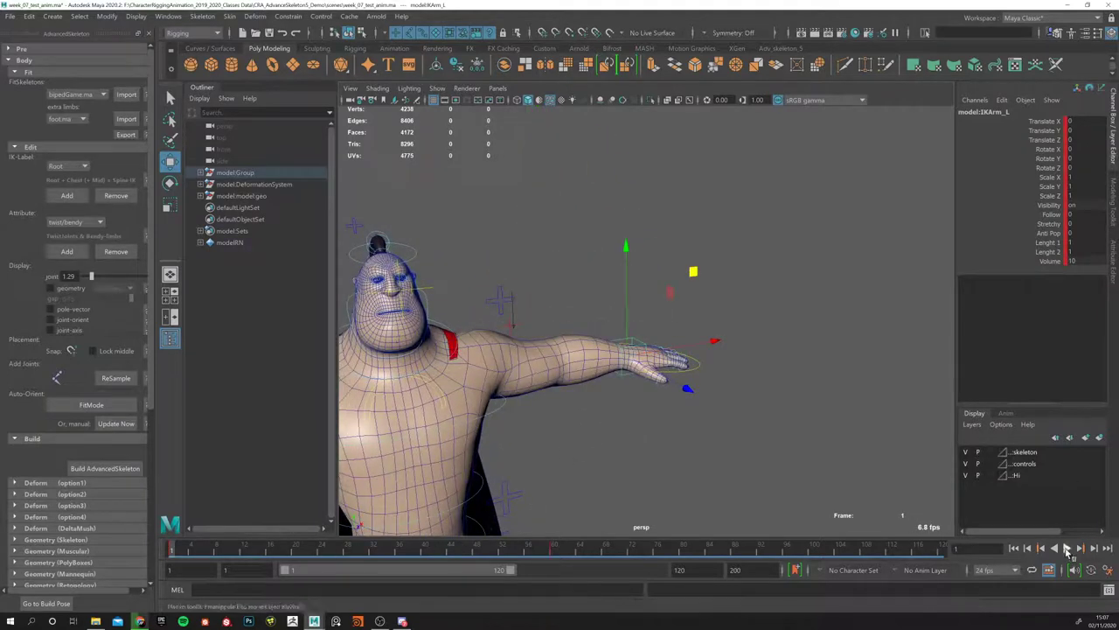
Step: Play the arm animation at 24 fps to check the viewport framerate, and return to frame 1
{"action": "left_click", "coordinate": [1067, 548]}
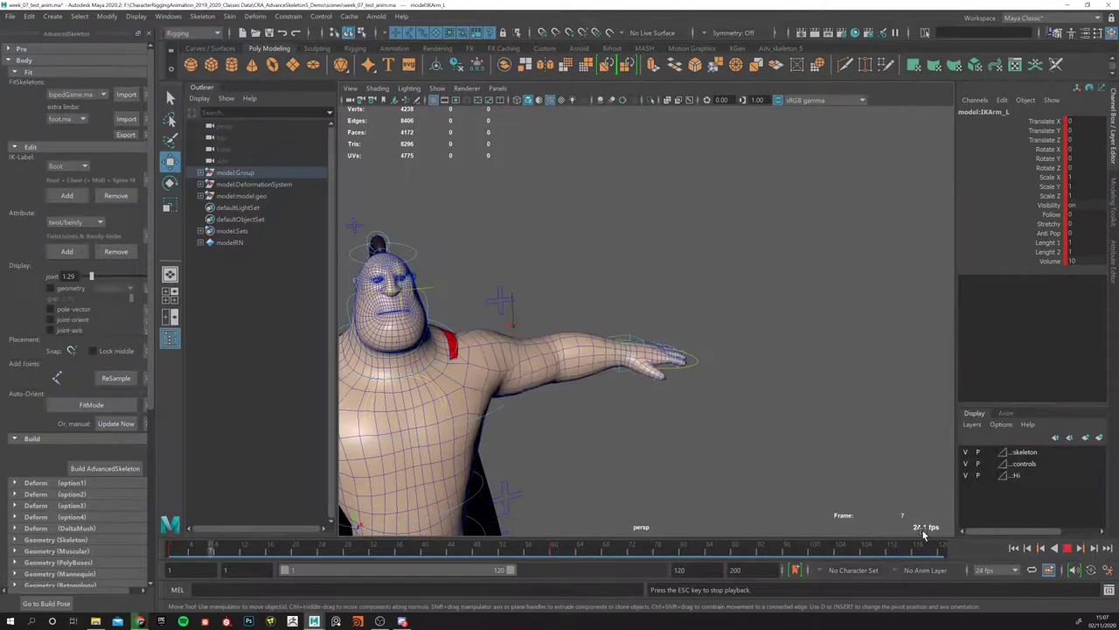
{"action": "left_click", "coordinate": [1068, 549]}
{"action": "left_click_drag", "start_coordinate": [581, 551], "coordinate": [68, 579]}
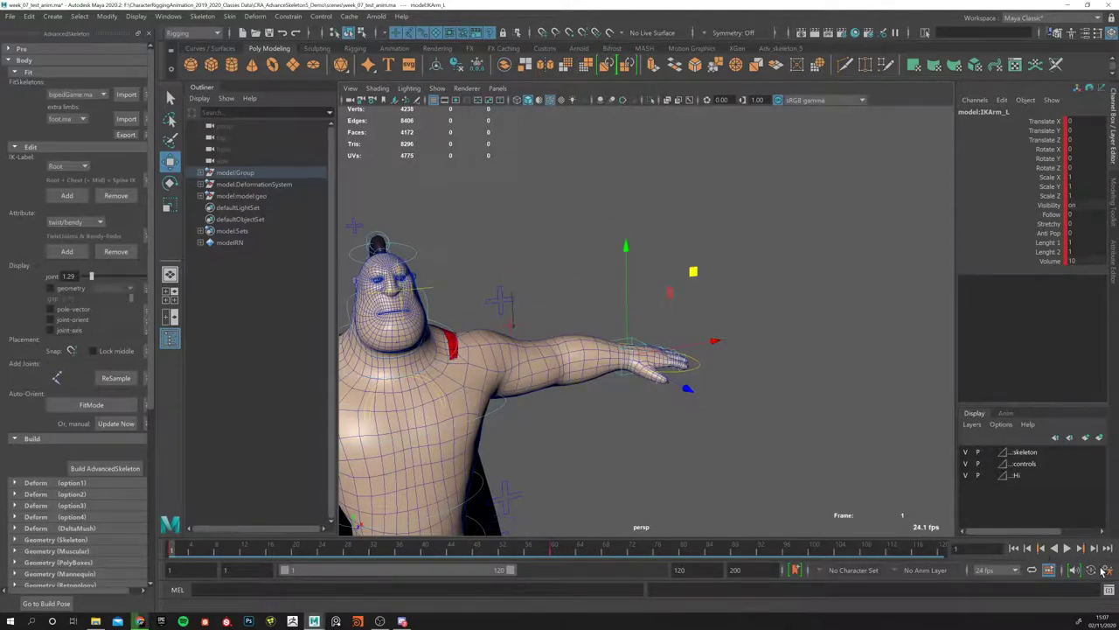
Step: Set the scene framerate to 30 fps and the playback speed to 30 fps x 1, and save the preferences
{"action": "left_click", "coordinate": [1107, 569]}
{"action": "left_click", "coordinate": [249, 163]}
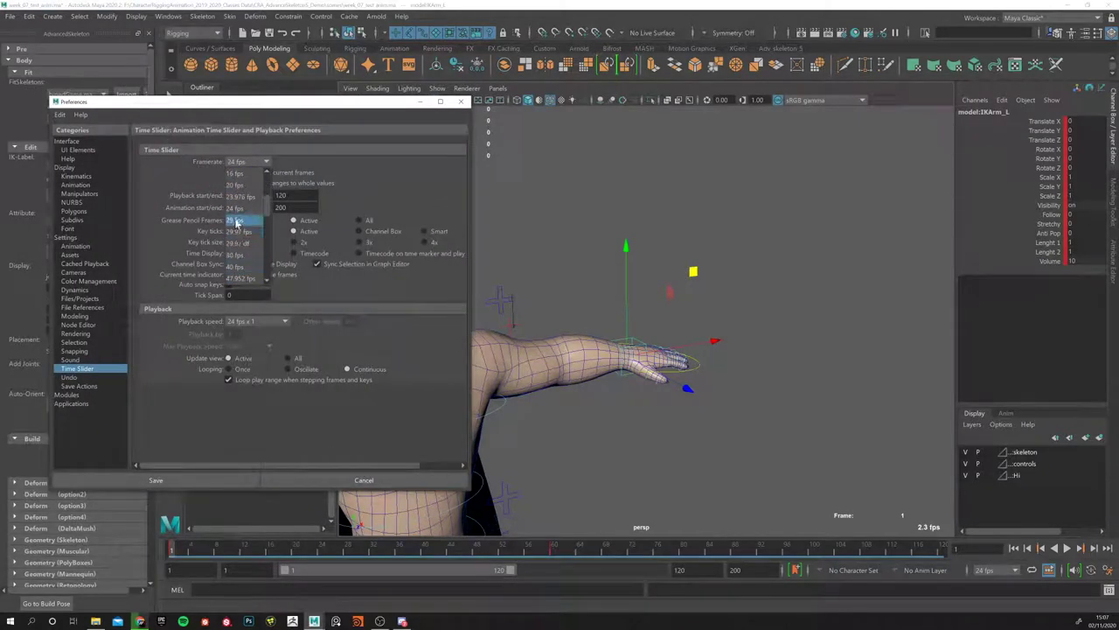
{"action": "left_click", "coordinate": [233, 259]}
{"action": "left_click", "coordinate": [245, 322]}
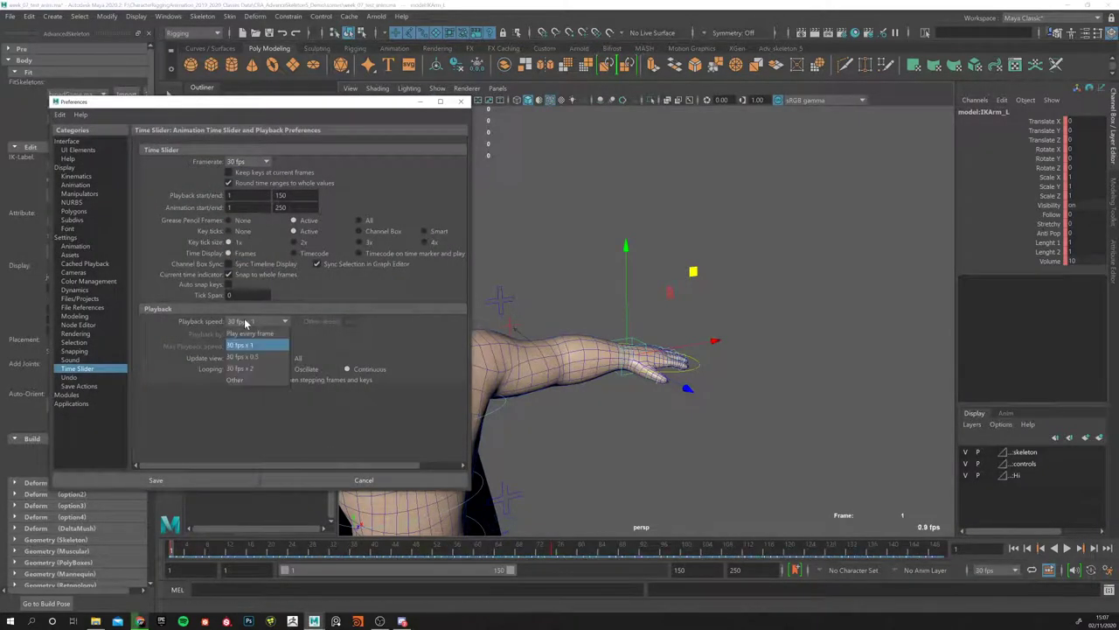
{"action": "left_click", "coordinate": [245, 346]}
{"action": "left_click", "coordinate": [193, 478]}
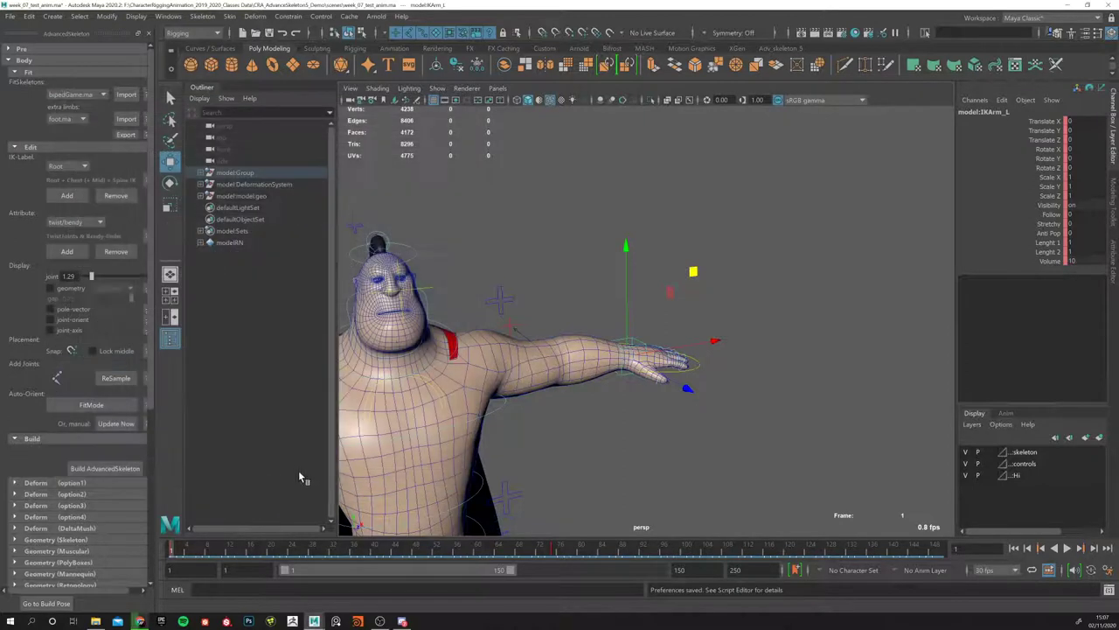
Step: Play the arm animation at 30 fps, scrub through the raised pose and return to frame 1
{"action": "left_click", "coordinate": [1067, 548]}
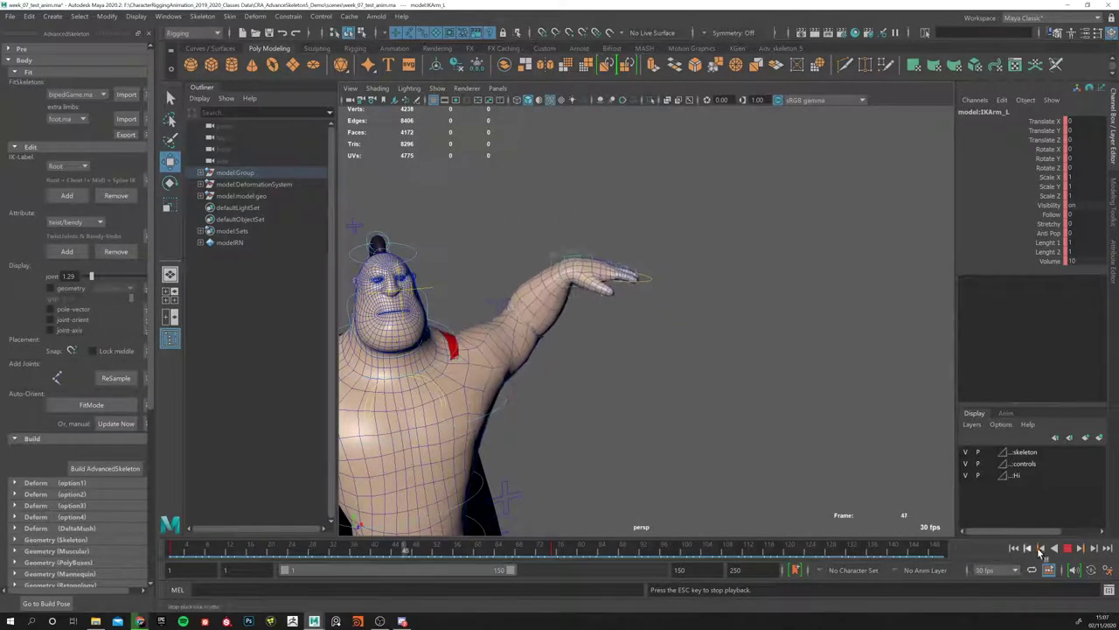
{"action": "left_click", "coordinate": [1068, 549]}
{"action": "left_click_drag", "start_coordinate": [516, 556], "coordinate": [554, 561]}
{"action": "left_click_drag", "start_coordinate": [554, 560], "coordinate": [27, 578]}
{"action": "left_click", "coordinate": [1067, 547]}
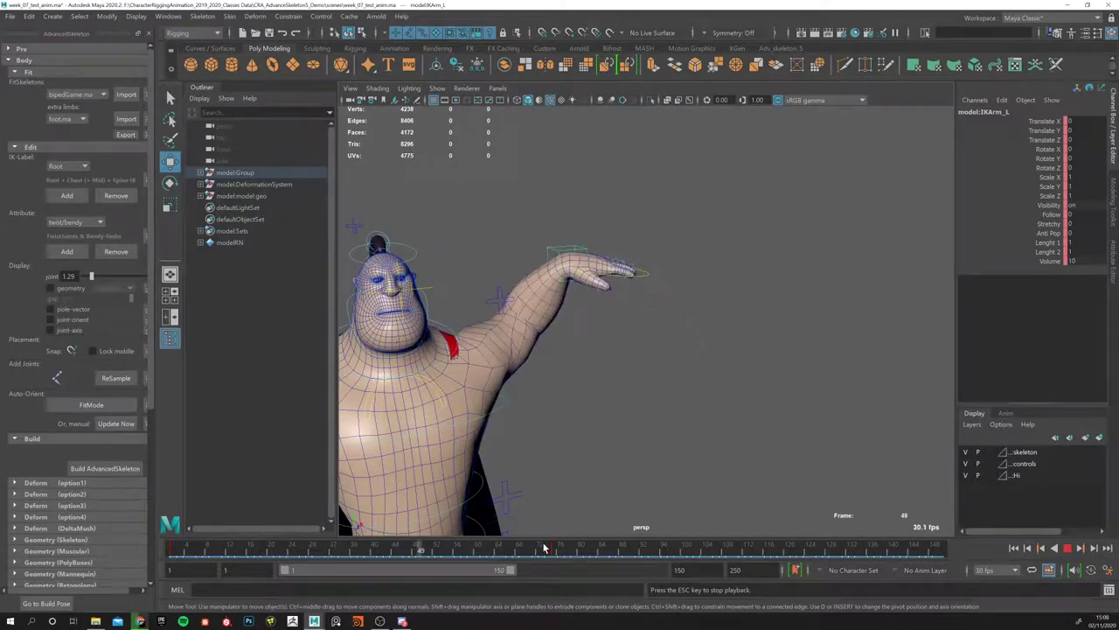
{"action": "left_click", "coordinate": [1067, 548]}
{"action": "left_click_drag", "start_coordinate": [308, 556], "coordinate": [140, 564]}
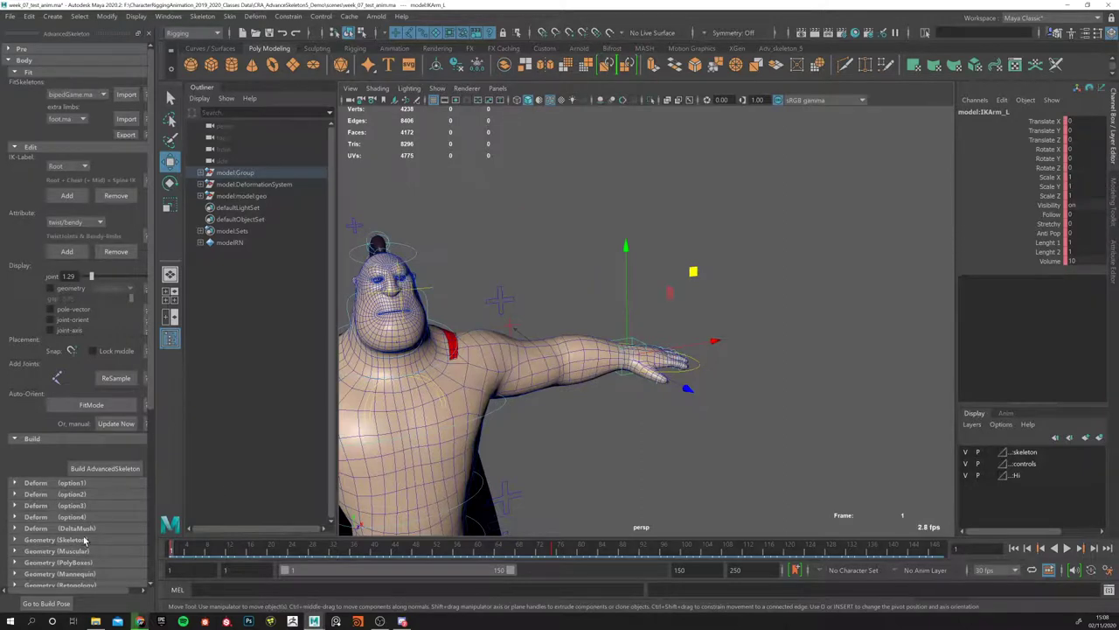
Step: Remove the left IK arm control's animation by breaking the connections on all its channels, and clear the selection
{"action": "key", "text": "s"}
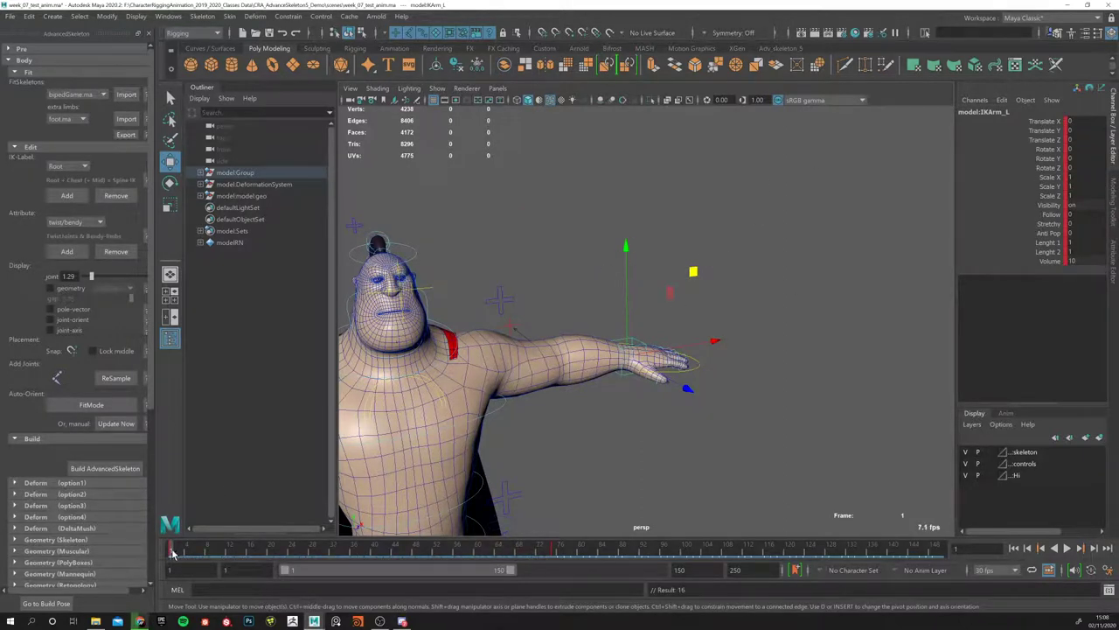
{"action": "left_click_drag", "start_coordinate": [500, 563], "coordinate": [187, 560]}
{"action": "left_click_drag", "start_coordinate": [1040, 131], "coordinate": [1032, 277]}
{"action": "right_click", "coordinate": [1027, 179]}
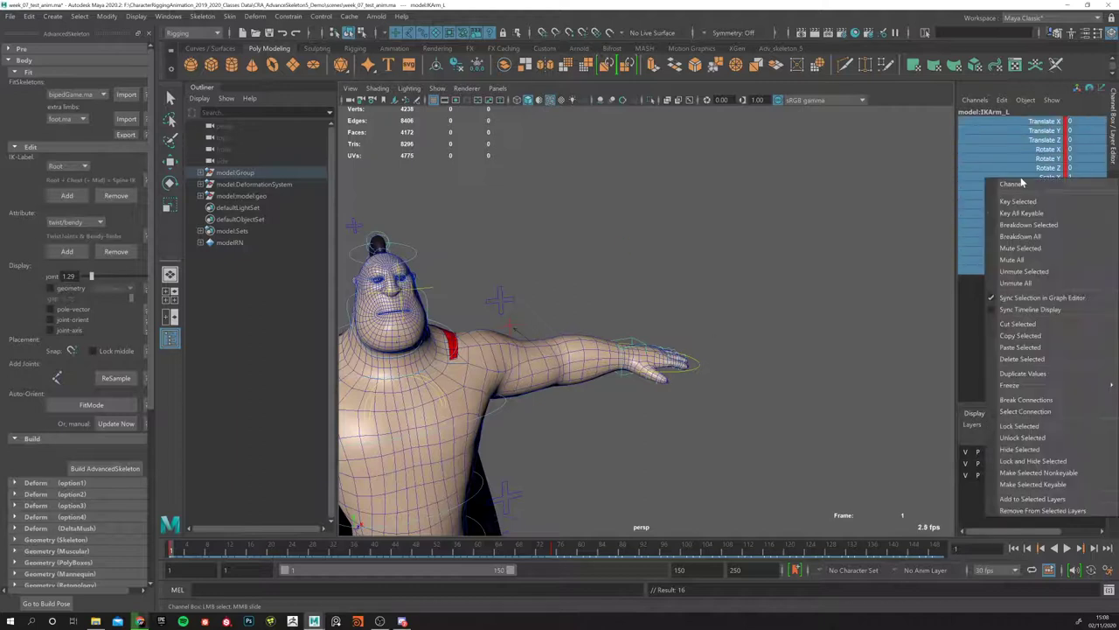
{"action": "left_click", "coordinate": [1006, 404]}
{"action": "left_click", "coordinate": [807, 303]}
{"action": "key", "text": "w"}
{"action": "left_click_drag", "start_coordinate": [175, 553], "coordinate": [159, 555]}
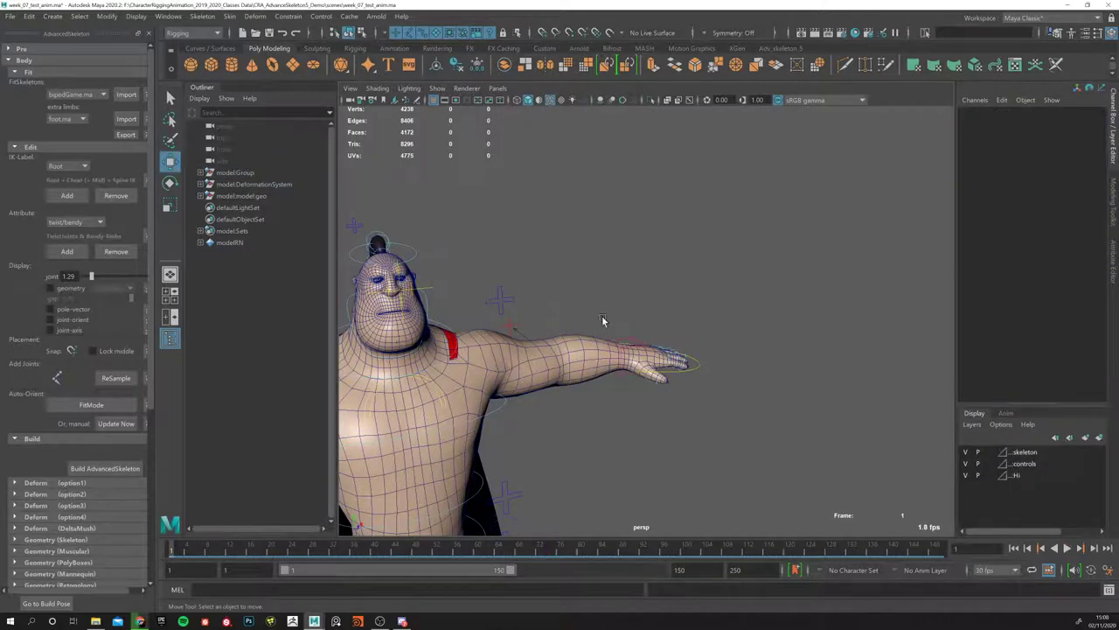
Step: Key the left IK arm control at frame 1, raise it at frame 72 to about -46.6 in X and 62.8 in Y, and key it
{"action": "left_click", "coordinate": [640, 339]}
{"action": "key", "text": "s"}
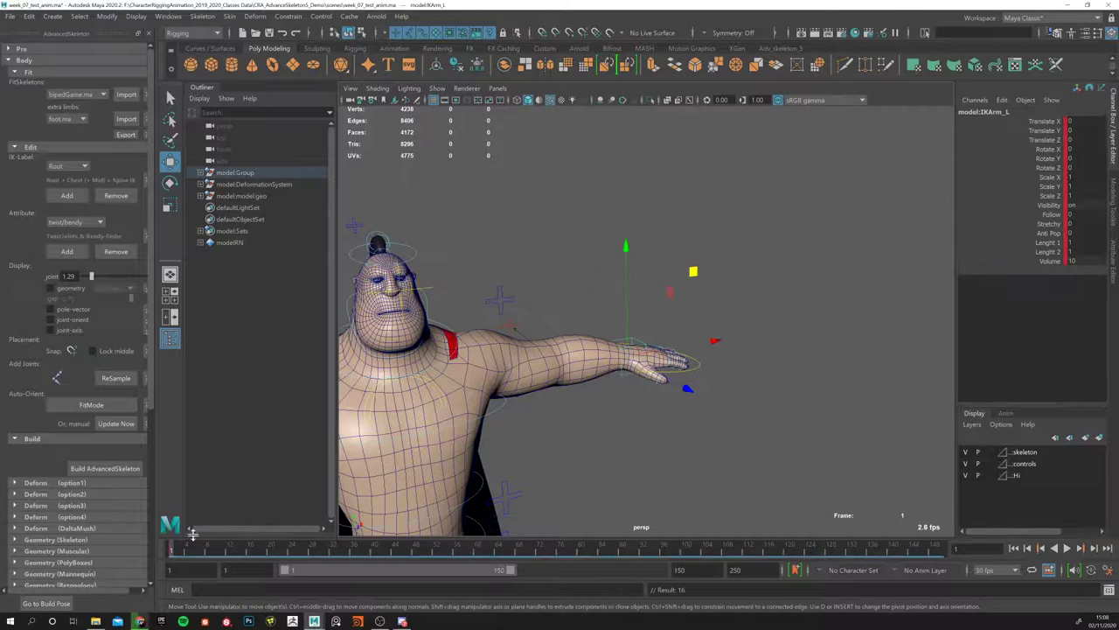
{"action": "mouse_move", "coordinate": [187, 552]}
{"action": "left_mouse_down"}
{"action": "mouse_move", "coordinate": [582, 555]}
{"action": "mouse_move", "coordinate": [513, 555]}
{"action": "mouse_move", "coordinate": [542, 556]}
{"action": "left_mouse_up"}
{"action": "left_click_drag", "start_coordinate": [704, 278], "coordinate": [595, 133]}
{"action": "key", "text": "s"}
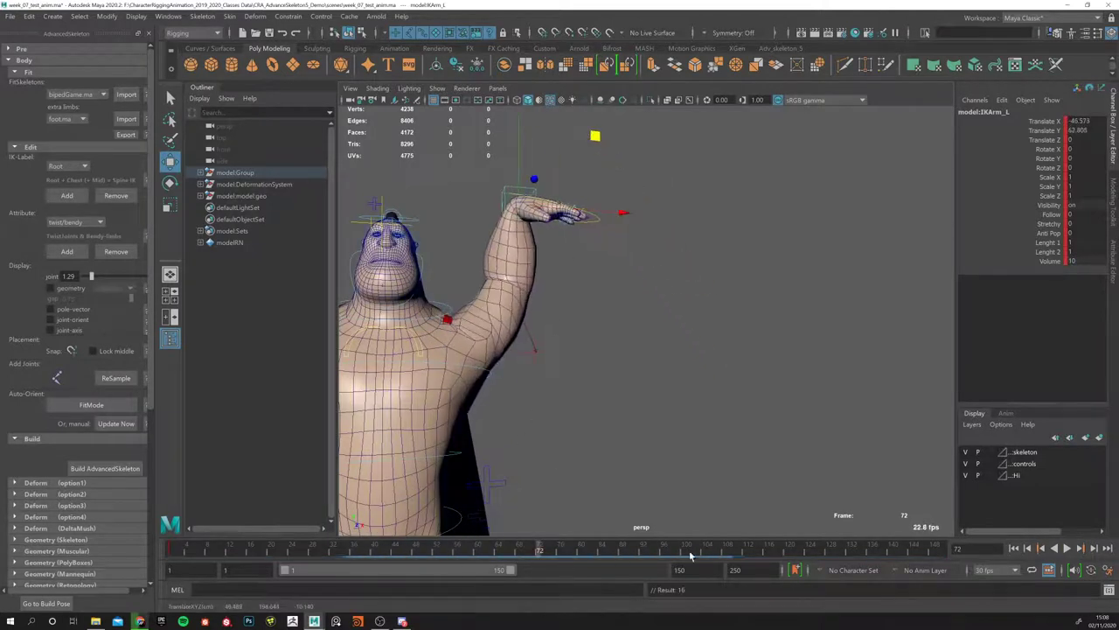
Step: Play the rekeyed arm animation from the first frame, and return to frame 1
{"action": "left_click", "coordinate": [1014, 548]}
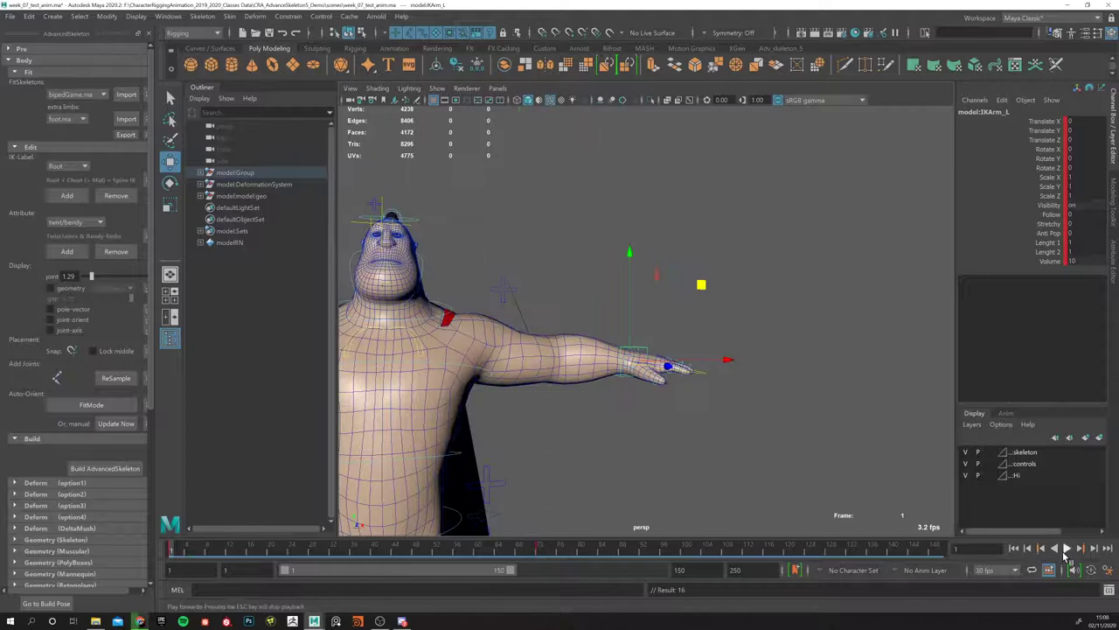
{"action": "left_click", "coordinate": [1068, 548]}
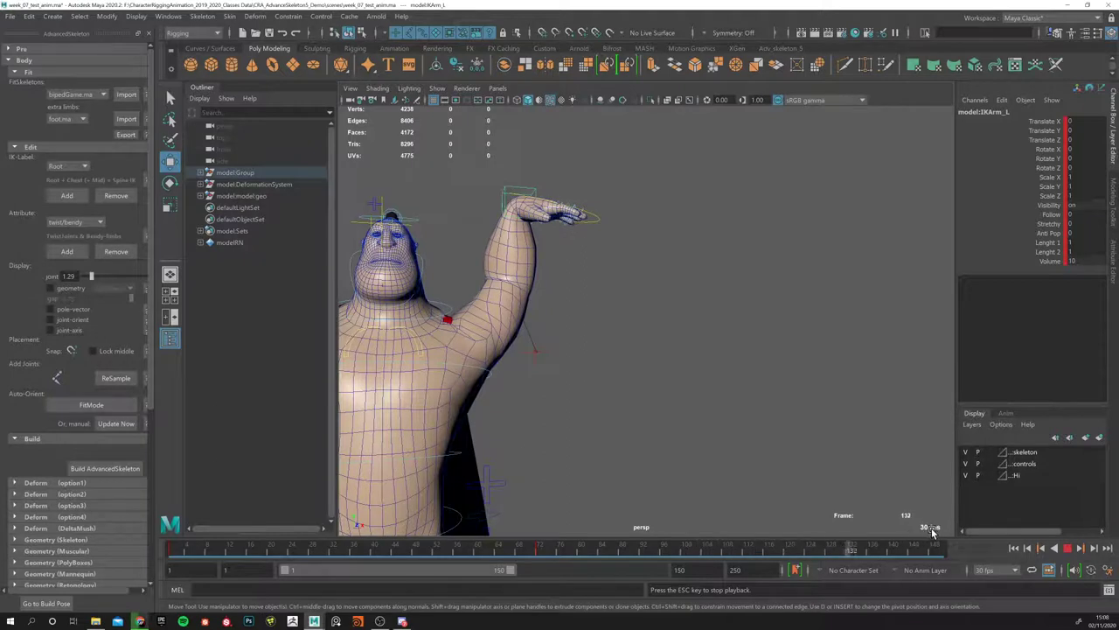
{"action": "left_click", "coordinate": [1066, 547]}
{"action": "left_click_drag", "start_coordinate": [660, 552], "coordinate": [148, 570]}
{"action": "left_click_drag", "start_coordinate": [604, 392], "coordinate": [602, 368], "text": "alt"}
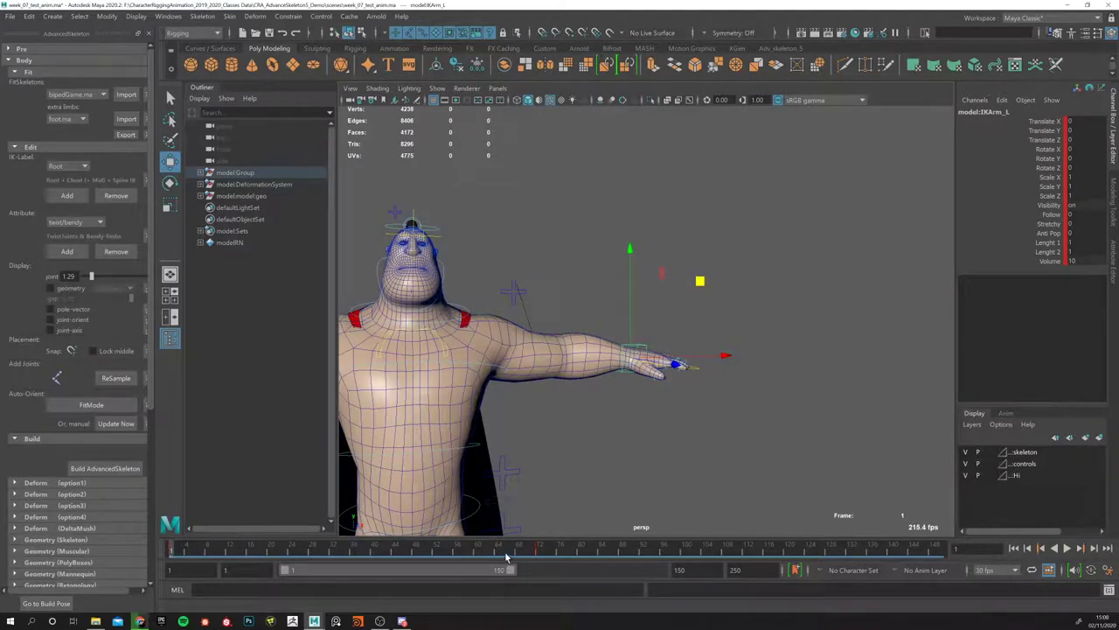
Step: Compare the raised arm pose at frame 72 with the starting pose at frame 1, playing the motion between them
{"action": "left_click", "coordinate": [538, 553]}
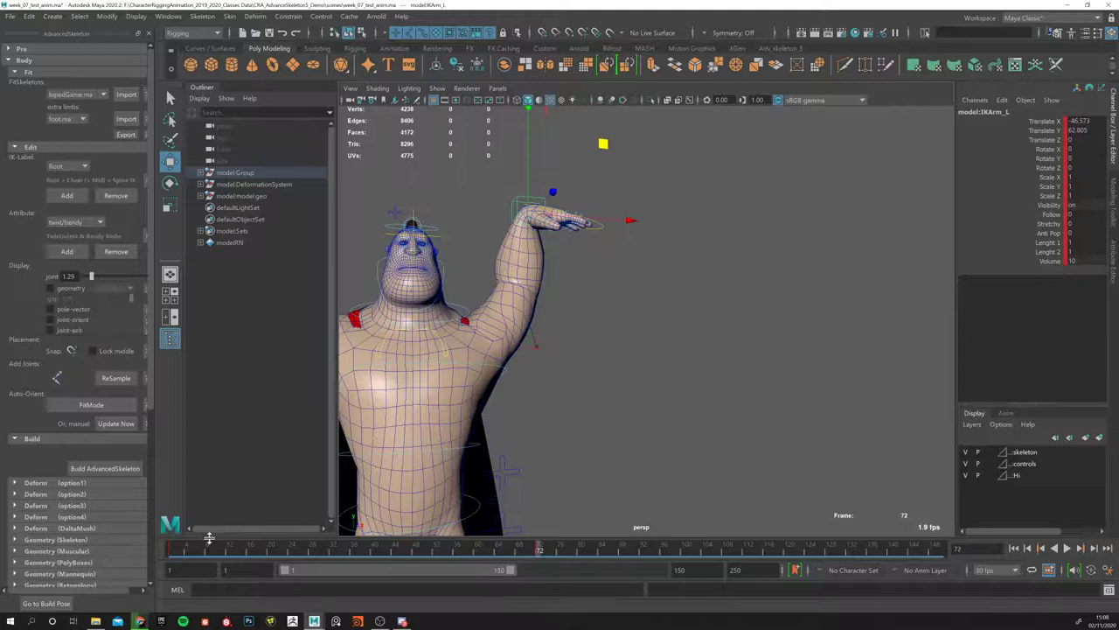
{"action": "key", "text": "alt+v"}
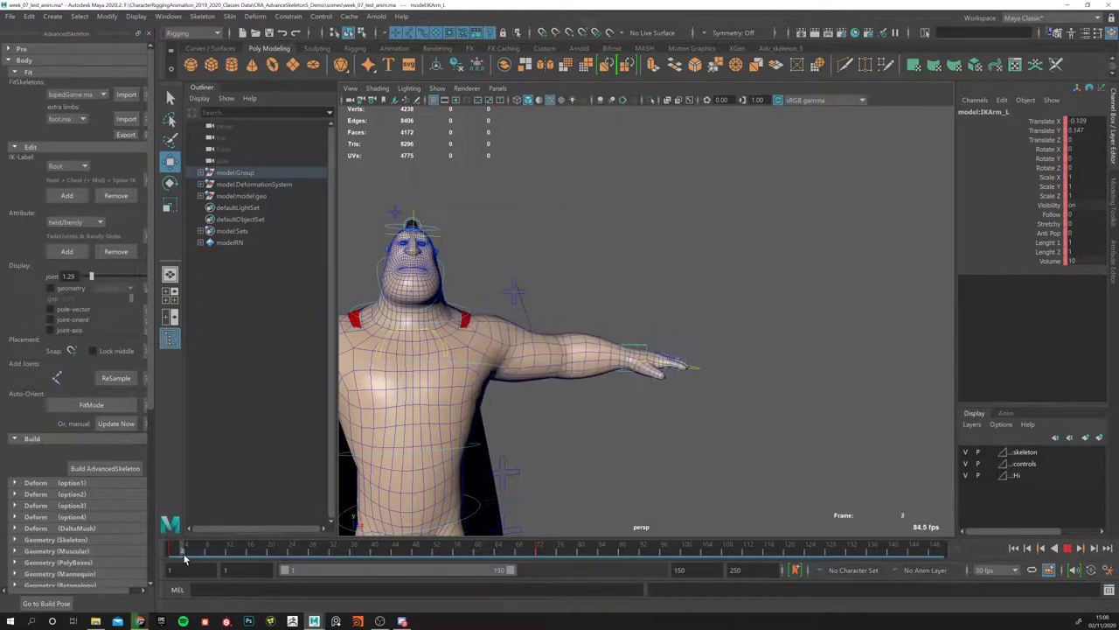
{"action": "left_click", "coordinate": [539, 557]}
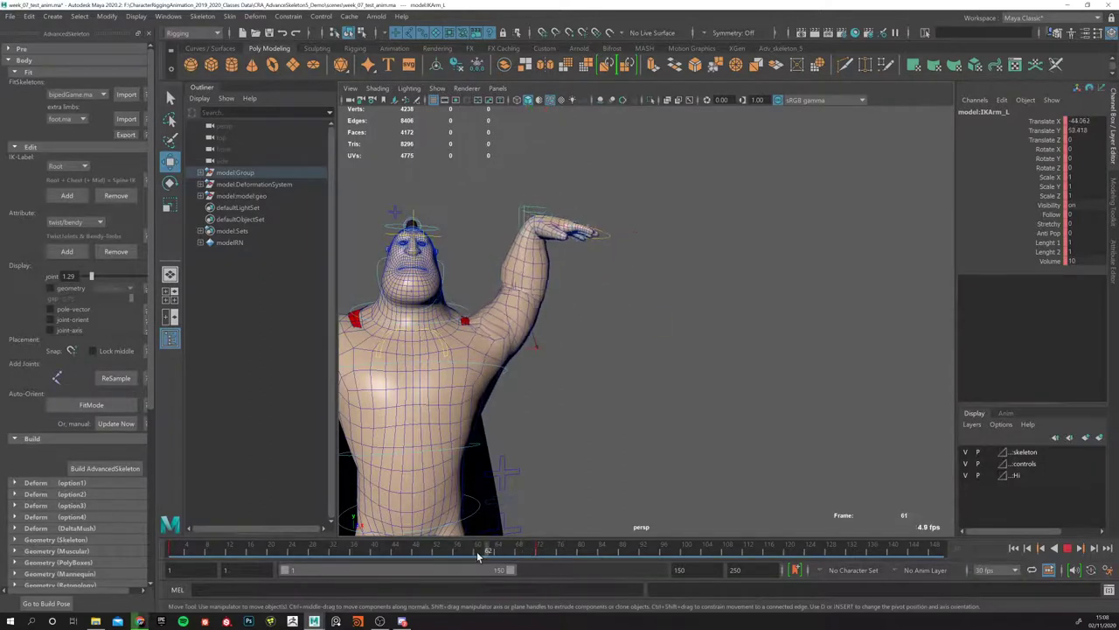
{"action": "left_click", "coordinate": [179, 556]}
{"action": "left_click", "coordinate": [170, 549]}
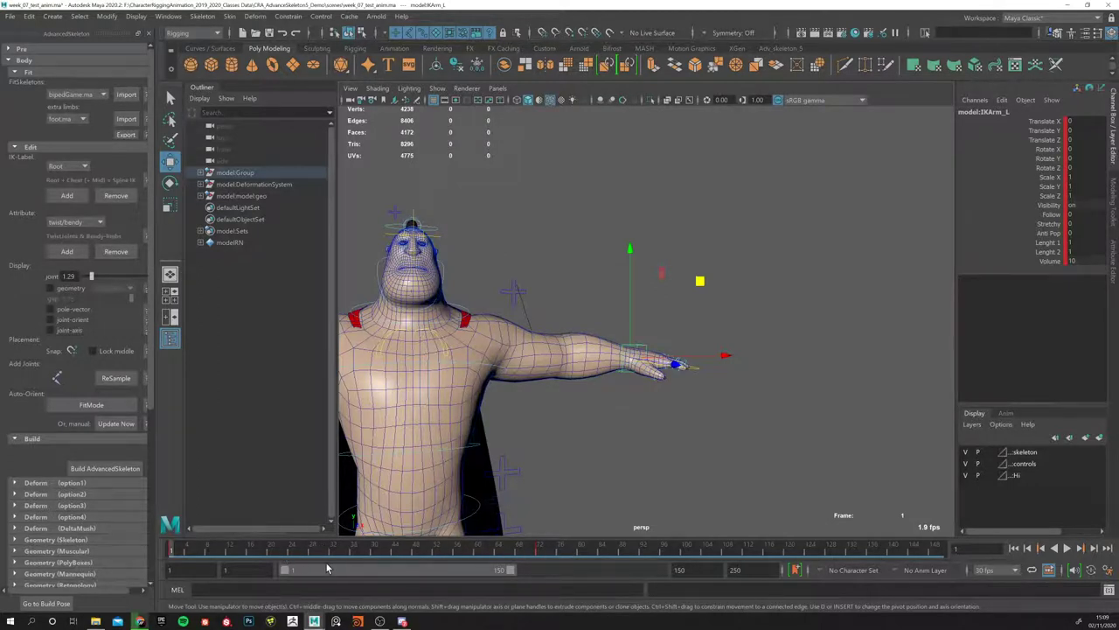
Step: Inspect the arm motion between frames 20 and 72, ending on frame 20
{"action": "left_click", "coordinate": [538, 552]}
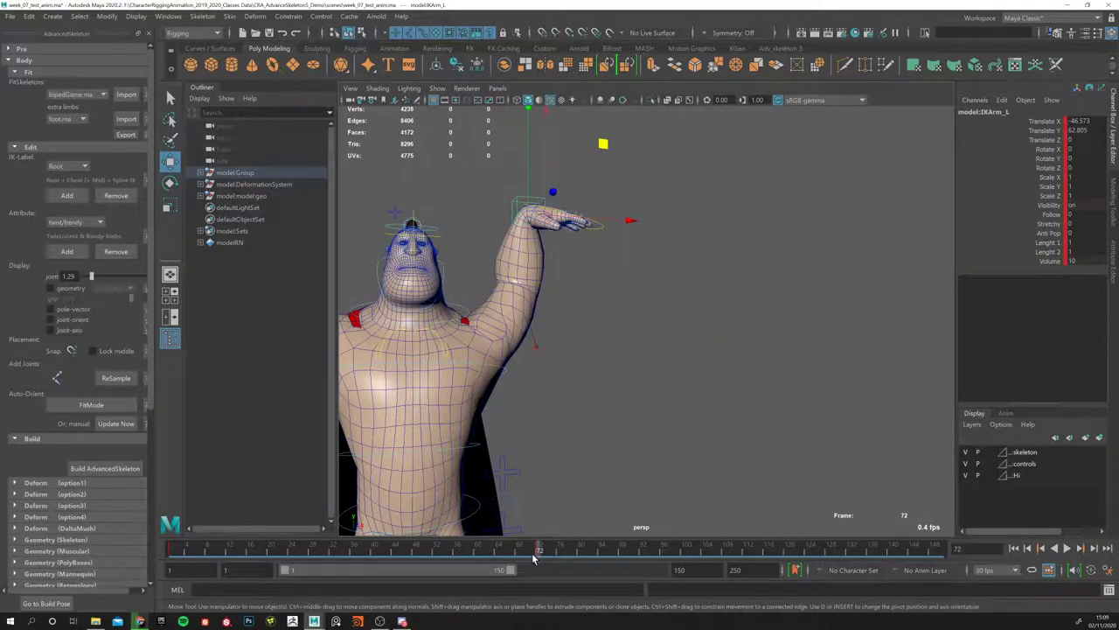
{"action": "left_click", "coordinate": [270, 552]}
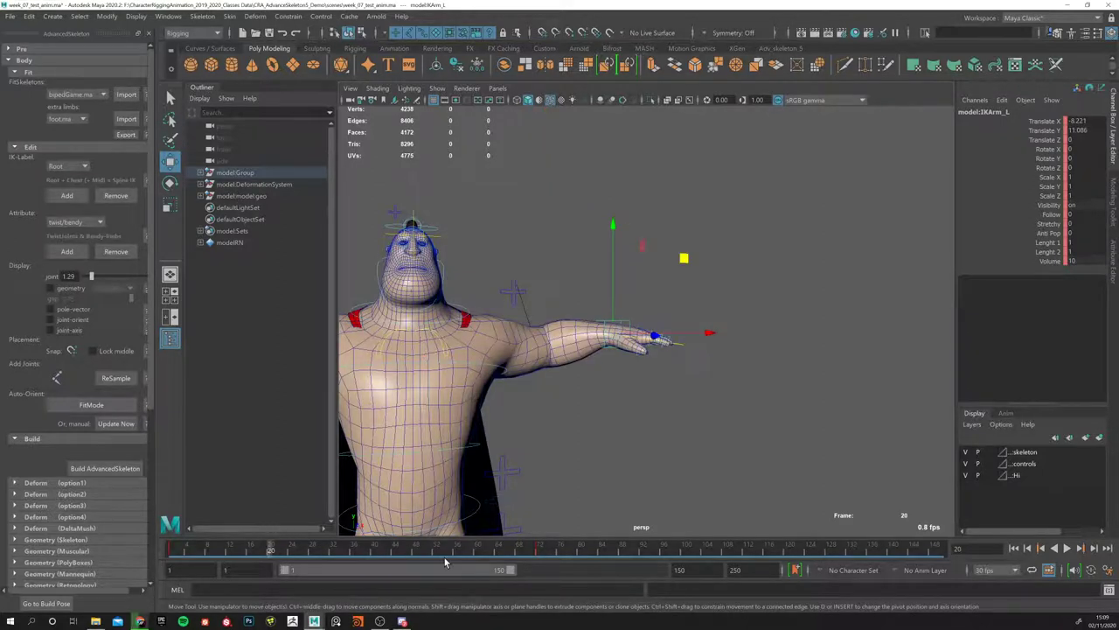
{"action": "left_click", "coordinate": [537, 551]}
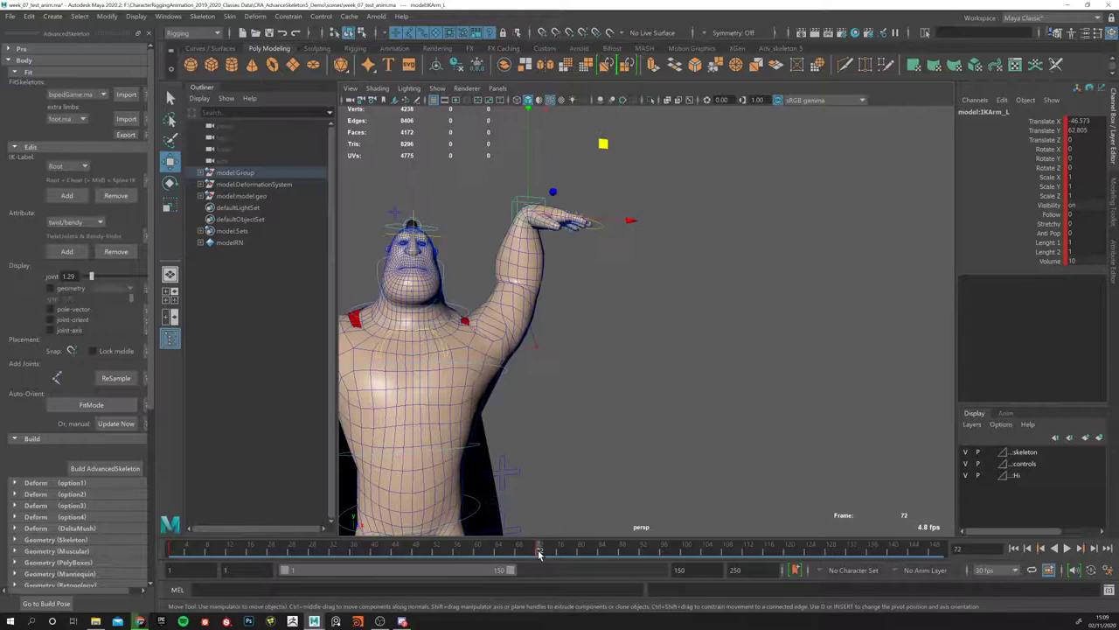
{"action": "left_click", "coordinate": [270, 551]}
{"action": "key", "text": "alt+v"}
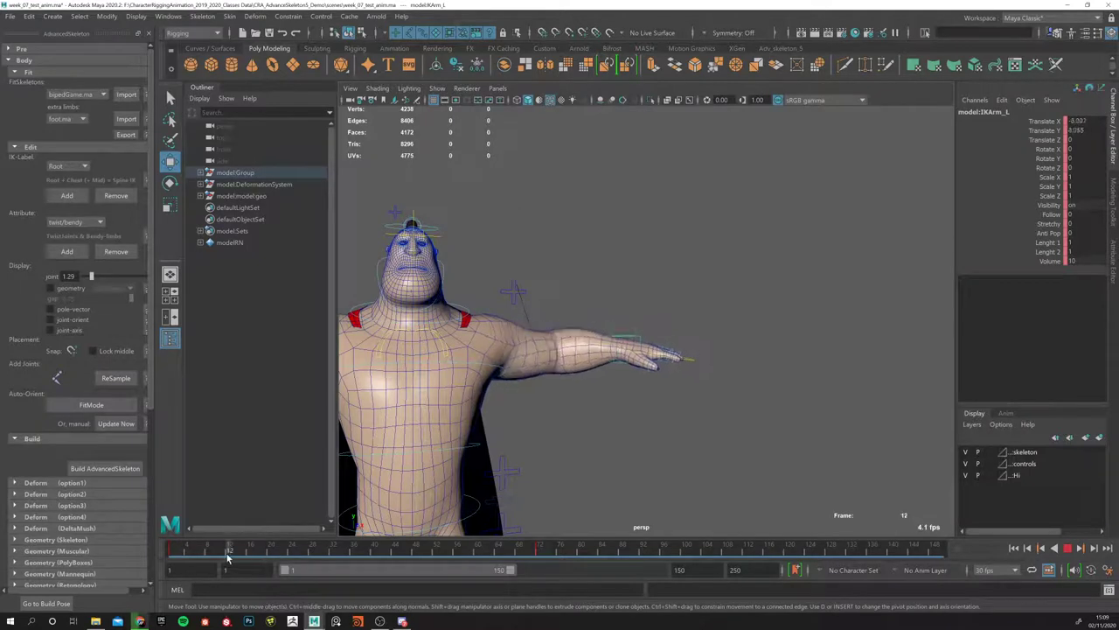
{"action": "left_click", "coordinate": [535, 547]}
{"action": "left_click_drag", "start_coordinate": [535, 547], "coordinate": [271, 563]}
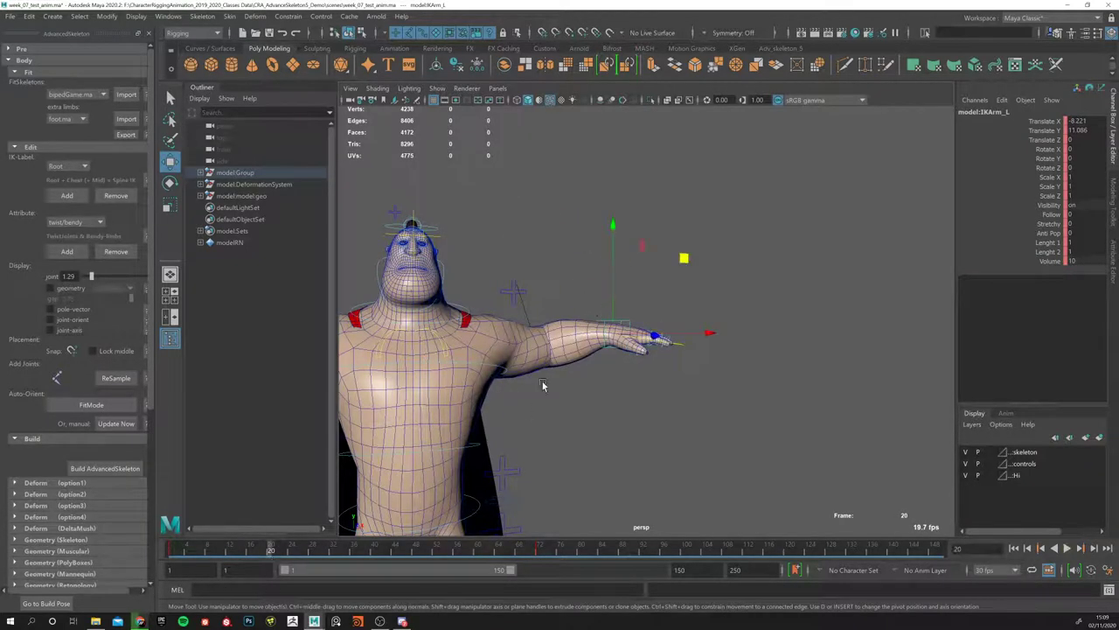
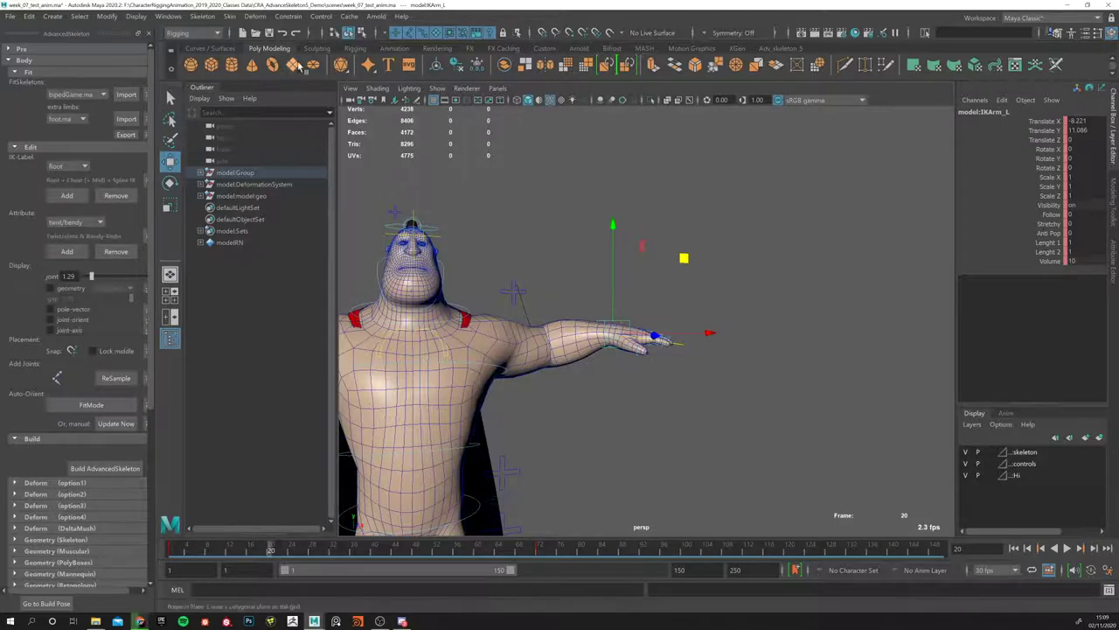
Step: Open the Graph Editor window, enlarge it to view the left IK arm control's animation curves, and close it
{"action": "left_click", "coordinate": [191, 17]}
{"action": "mouse_move", "coordinate": [168, 16]}
{"action": "mouse_move", "coordinate": [219, 81]}
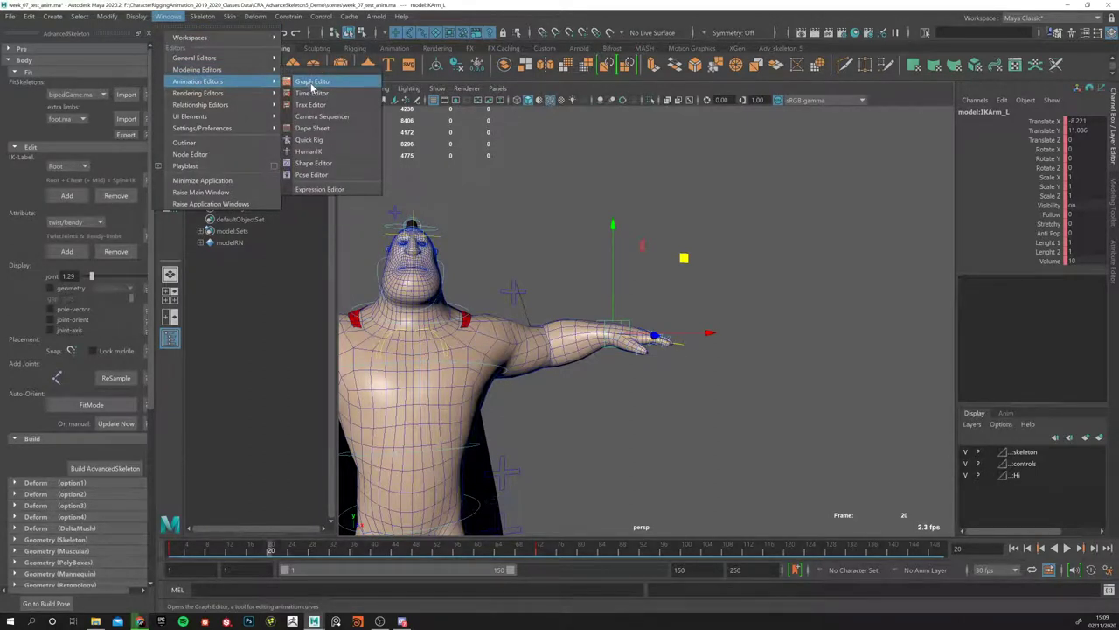
{"action": "left_click", "coordinate": [311, 83]}
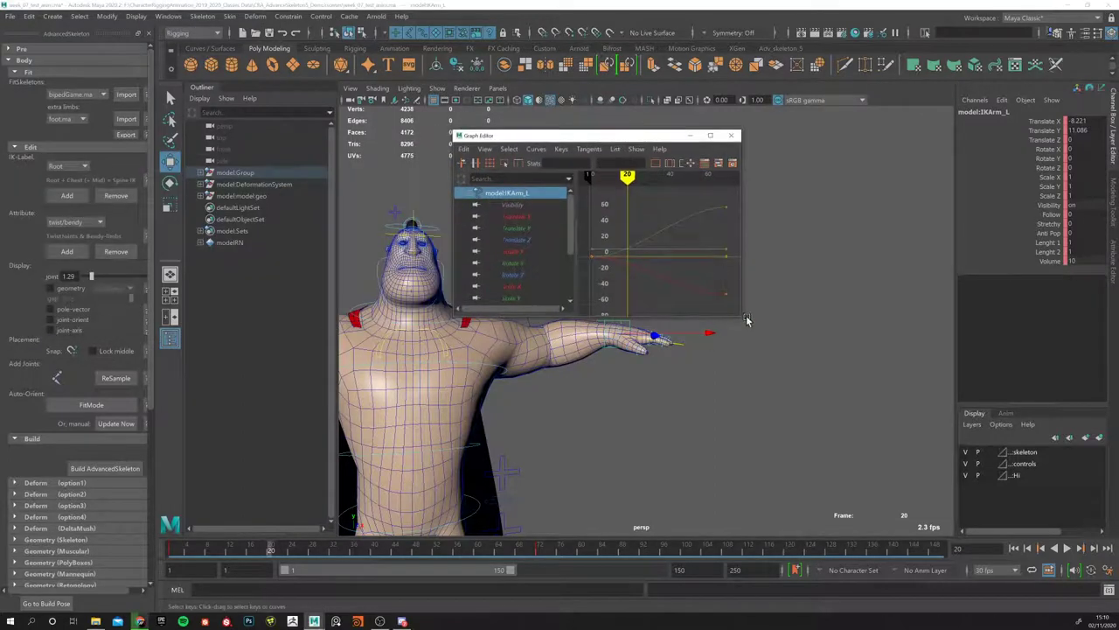
{"action": "left_click_drag", "start_coordinate": [741, 314], "coordinate": [1055, 495]}
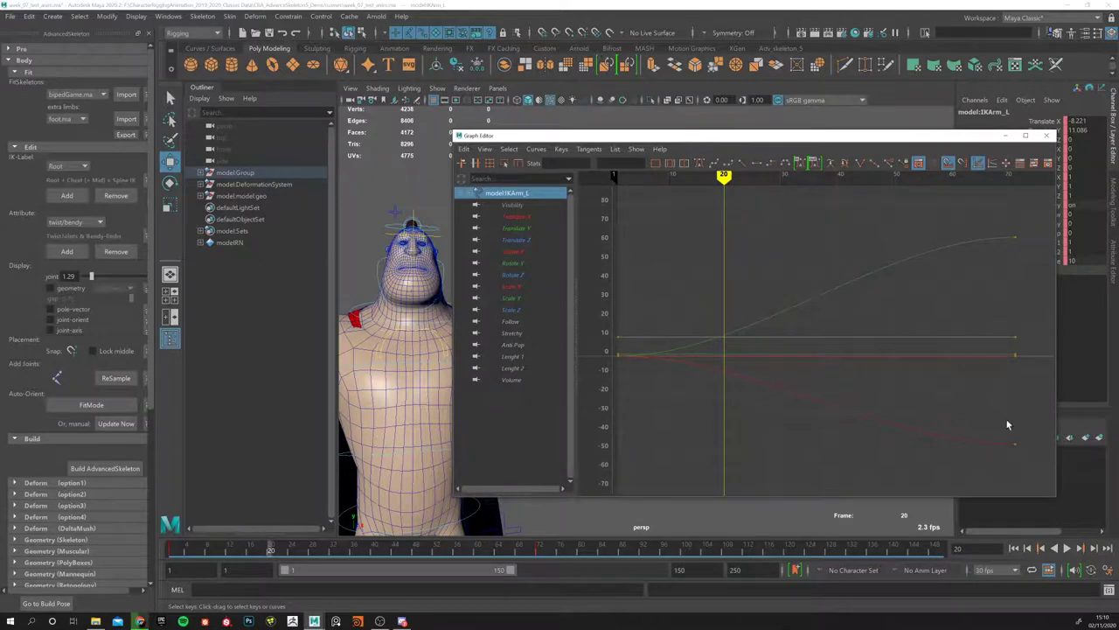
{"action": "left_click", "coordinate": [1046, 135]}
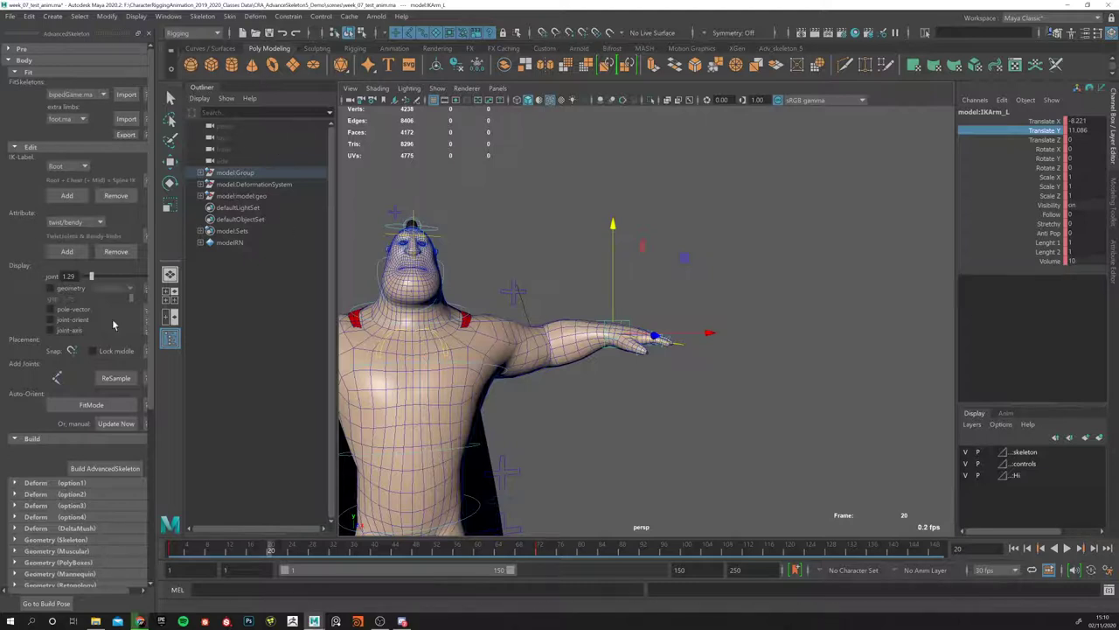
Step: Switch to the Animation workspace and close the AdvancedSkeleton panel to free up the viewport
{"action": "left_click", "coordinate": [1035, 15]}
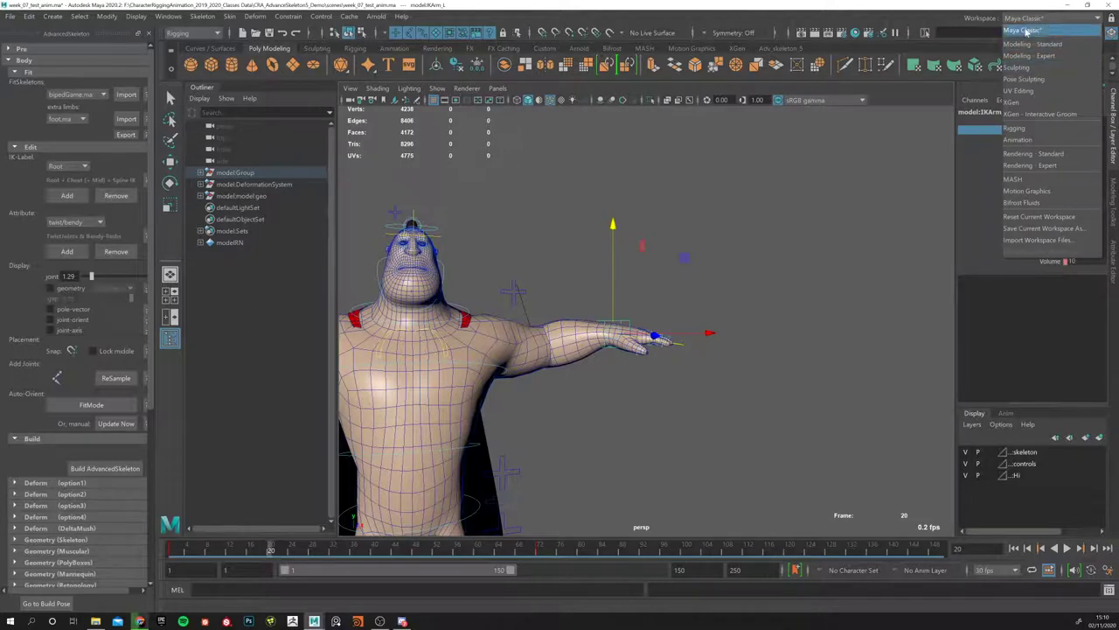
{"action": "left_click", "coordinate": [1018, 142]}
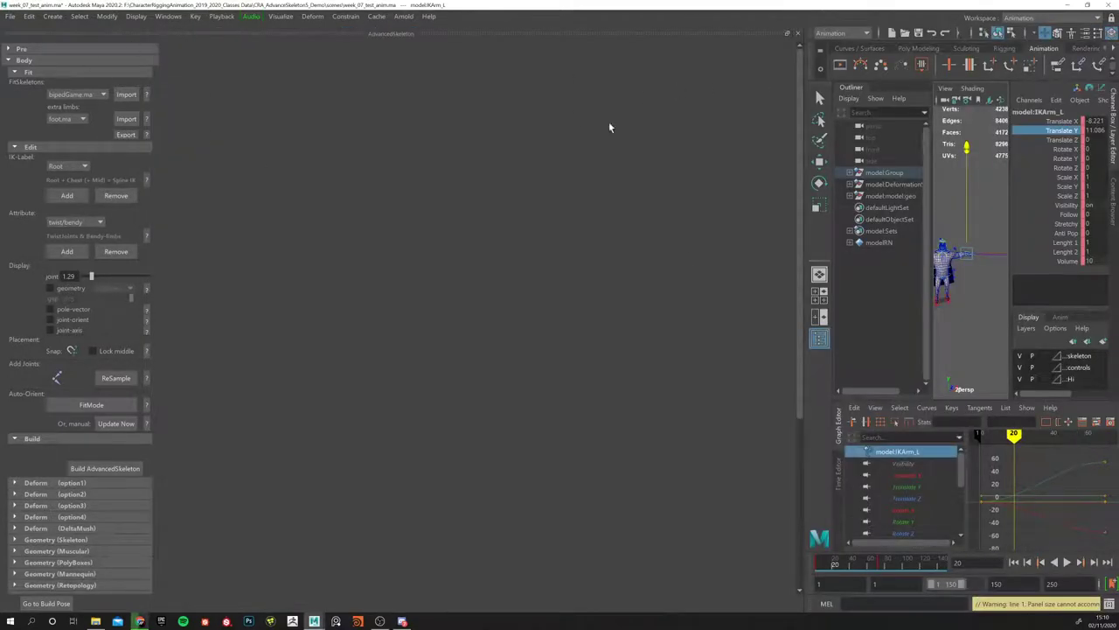
{"action": "left_click", "coordinate": [798, 34]}
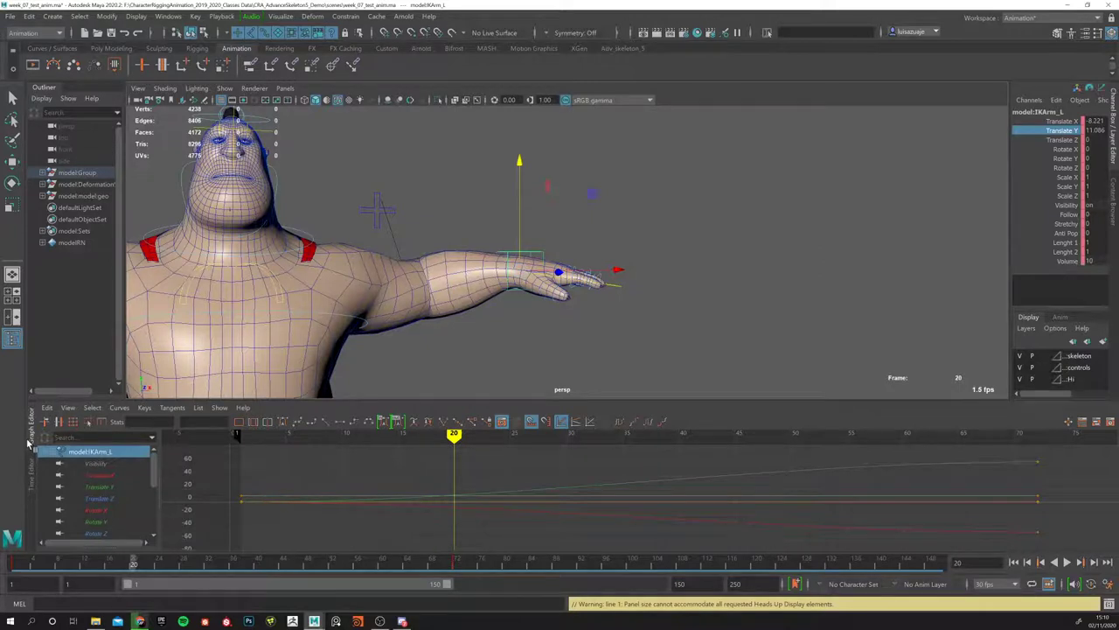
Step: Look at the Time Editor, return to the Graph Editor, and enlarge it with the arm curves and full frame range in view
{"action": "left_click", "coordinate": [32, 479]}
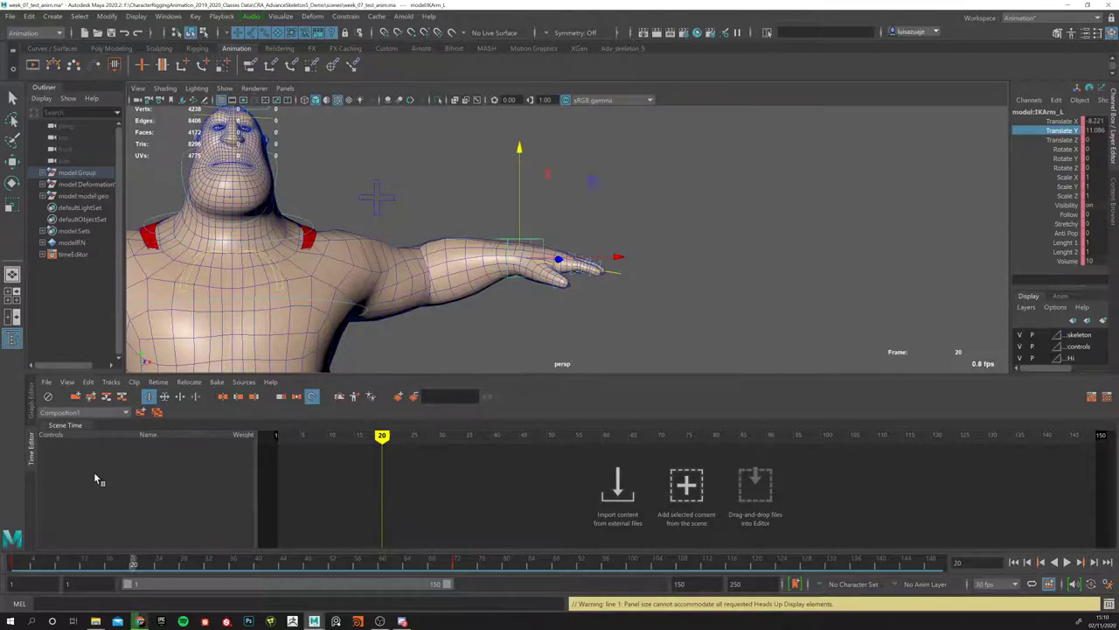
{"action": "left_click", "coordinate": [33, 409]}
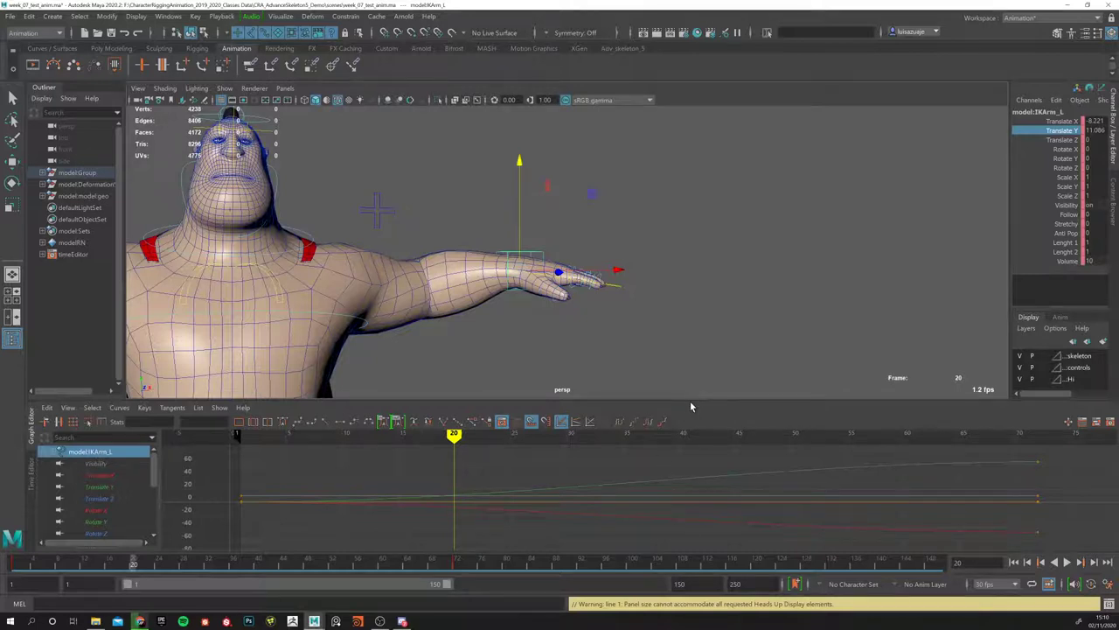
{"action": "left_click_drag", "start_coordinate": [689, 400], "coordinate": [667, 315]}
{"action": "right_click_drag", "start_coordinate": [524, 417], "coordinate": [540, 453], "text": "alt"}
{"action": "middle_click_drag", "start_coordinate": [539, 453], "coordinate": [446, 491], "text": "alt"}
{"action": "right_click_drag", "start_coordinate": [447, 491], "coordinate": [462, 461], "text": "alt"}
{"action": "scroll", "coordinate": [462, 461], "scroll_direction": "up", "scroll_amount": 3}
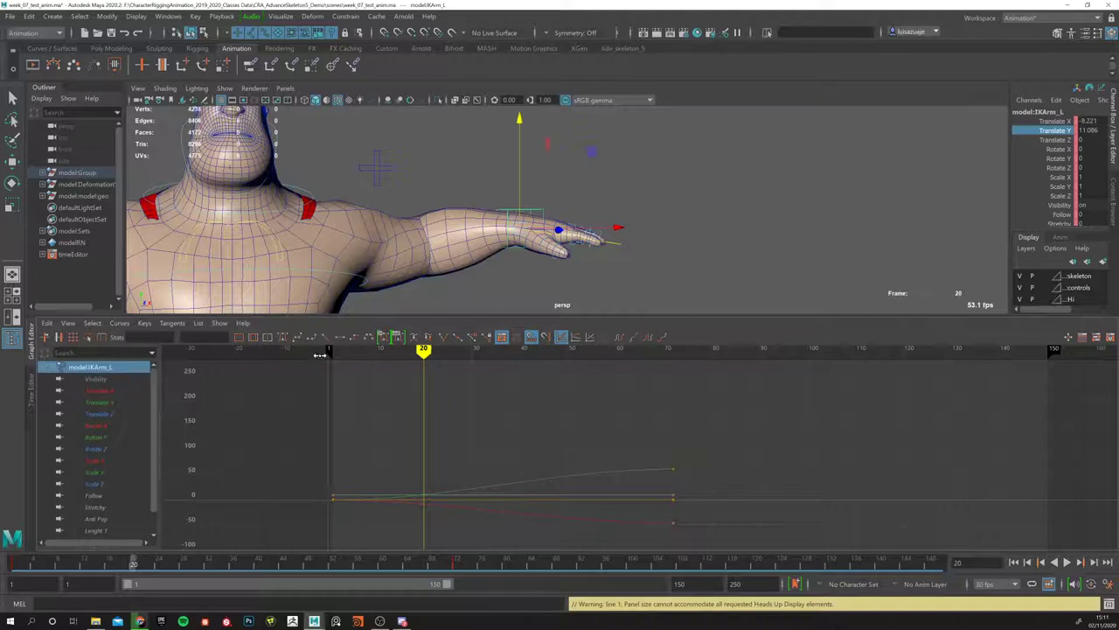
Step: Scrub and play the arm motion against its curves in the Graph Editor, ending on frame 50
{"action": "mouse_move", "coordinate": [424, 350]}
{"action": "left_mouse_down"}
{"action": "mouse_move", "coordinate": [624, 350]}
{"action": "mouse_move", "coordinate": [396, 364]}
{"action": "mouse_move", "coordinate": [673, 353]}
{"action": "mouse_move", "coordinate": [327, 356]}
{"action": "mouse_move", "coordinate": [331, 378]}
{"action": "left_mouse_up"}
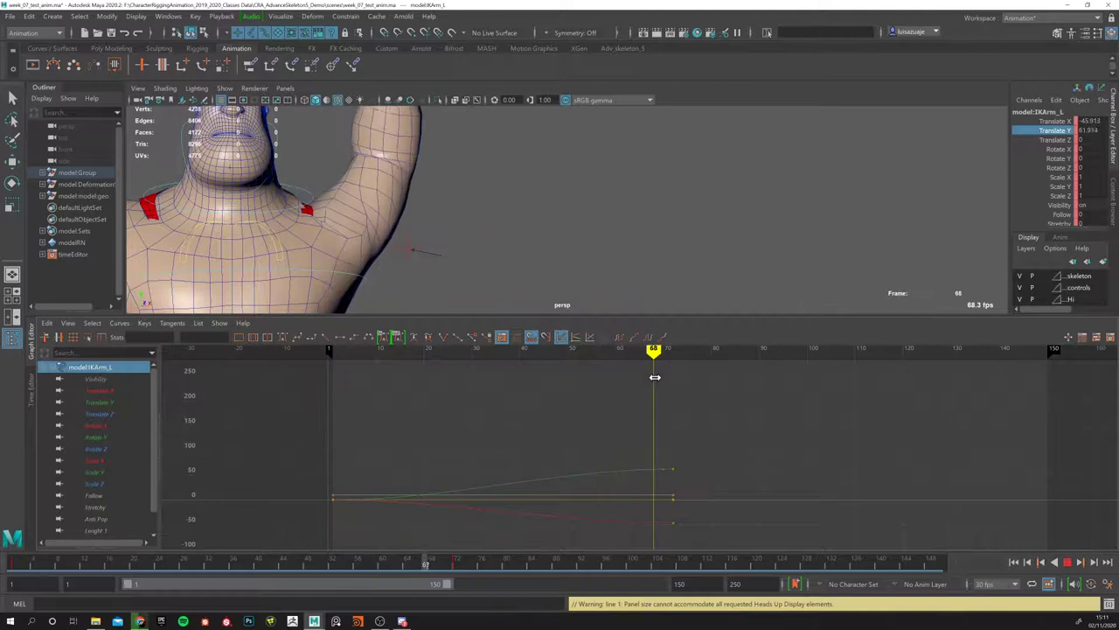
{"action": "mouse_move", "coordinate": [361, 382]}
{"action": "left_mouse_down"}
{"action": "mouse_move", "coordinate": [565, 417]}
{"action": "mouse_move", "coordinate": [557, 376]}
{"action": "mouse_move", "coordinate": [380, 375]}
{"action": "mouse_move", "coordinate": [443, 380]}
{"action": "left_mouse_up"}
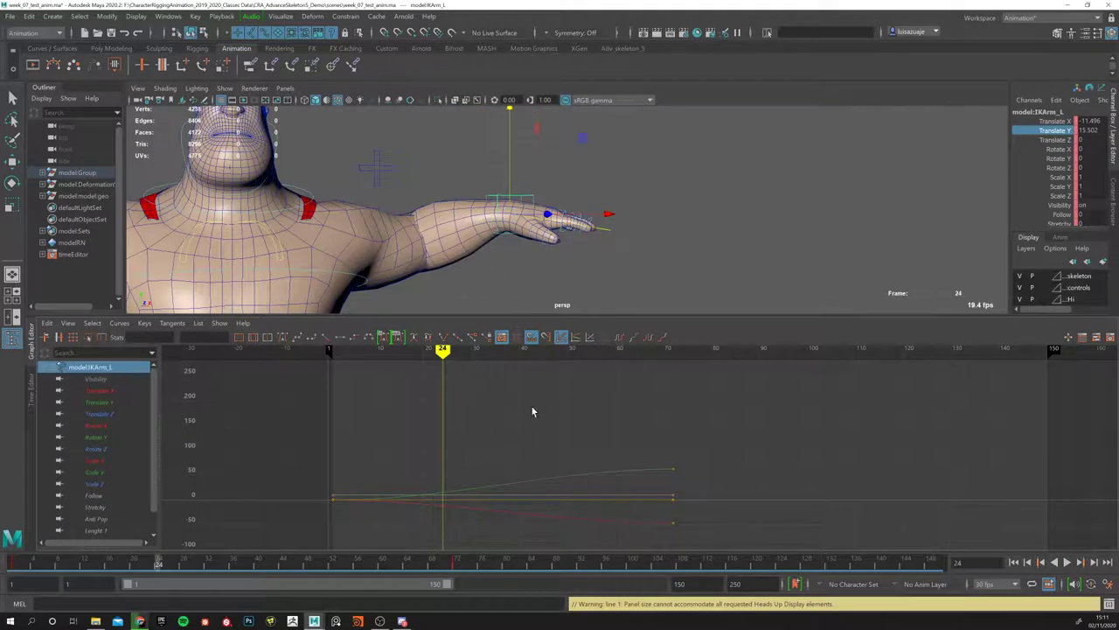
{"action": "key", "text": "alt+v"}
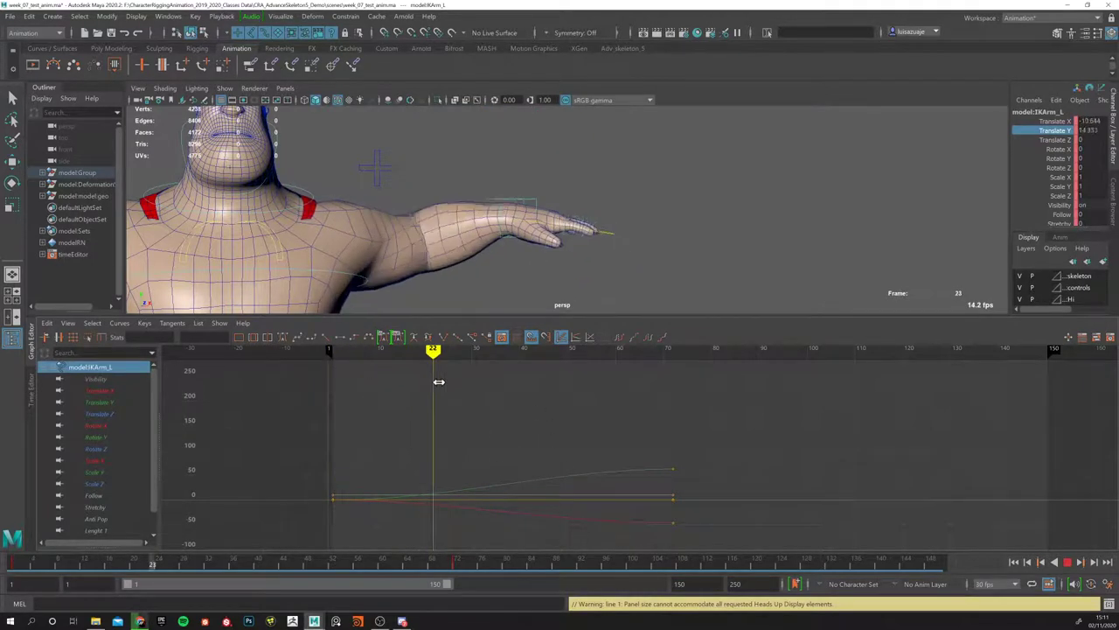
{"action": "key", "text": "alt+v"}
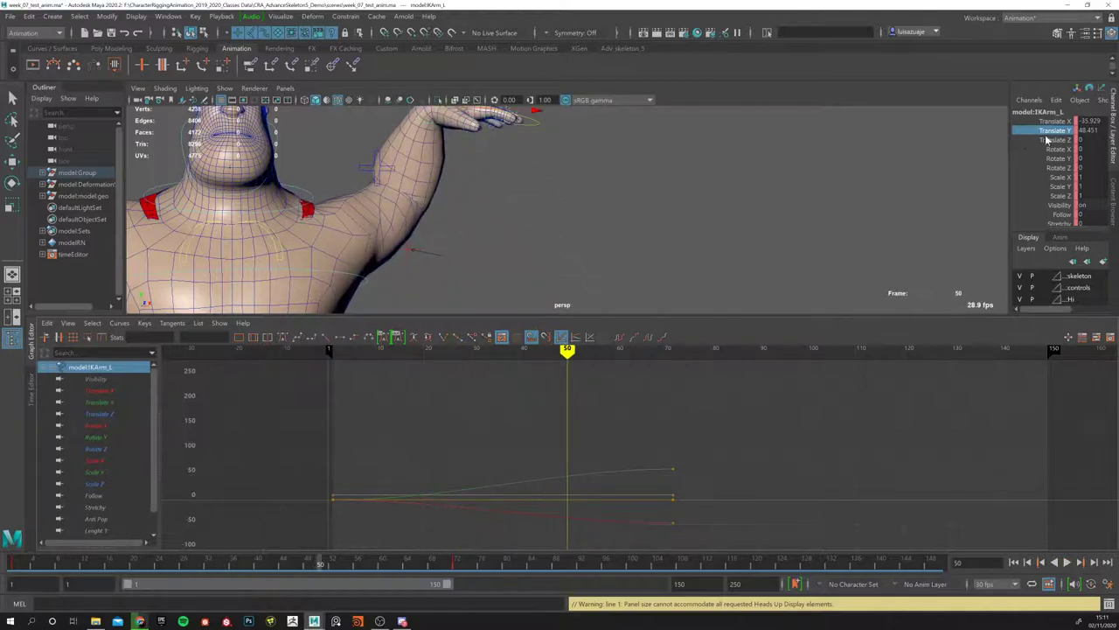
{"action": "right_click_drag", "start_coordinate": [533, 243], "coordinate": [484, 202], "text": "alt"}
{"action": "middle_click_drag", "start_coordinate": [484, 202], "coordinate": [453, 262], "text": "alt"}
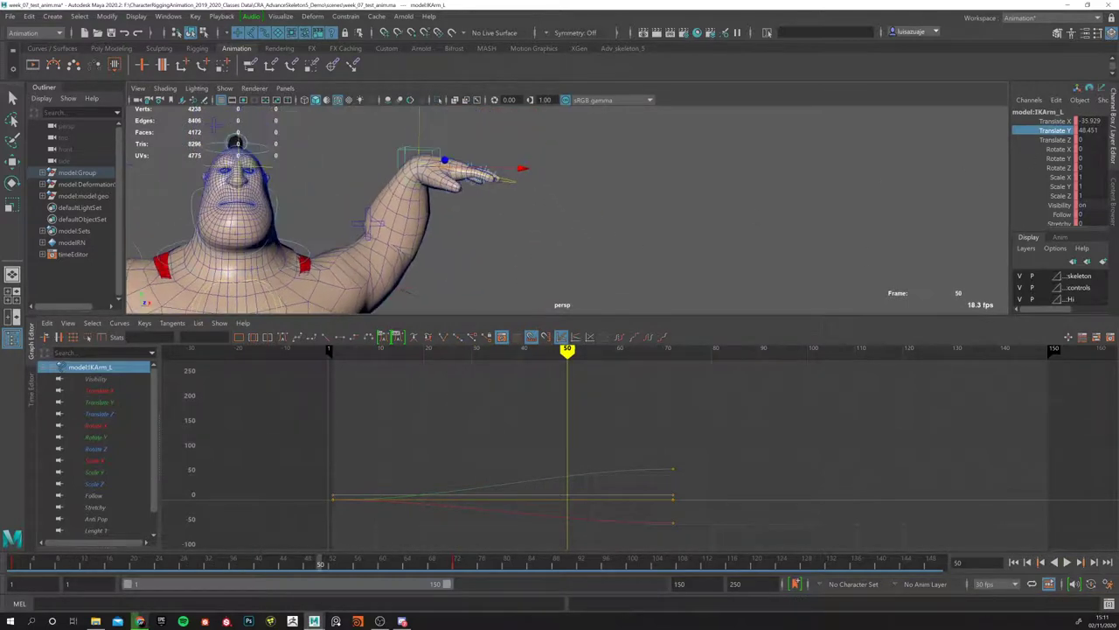
Step: At frame 72, rotate the left IK arm control to about -37 in X, 15.2 in Y and 61.5 in Z, and key it
{"action": "left_click_drag", "start_coordinate": [25, 569], "coordinate": [17, 567]}
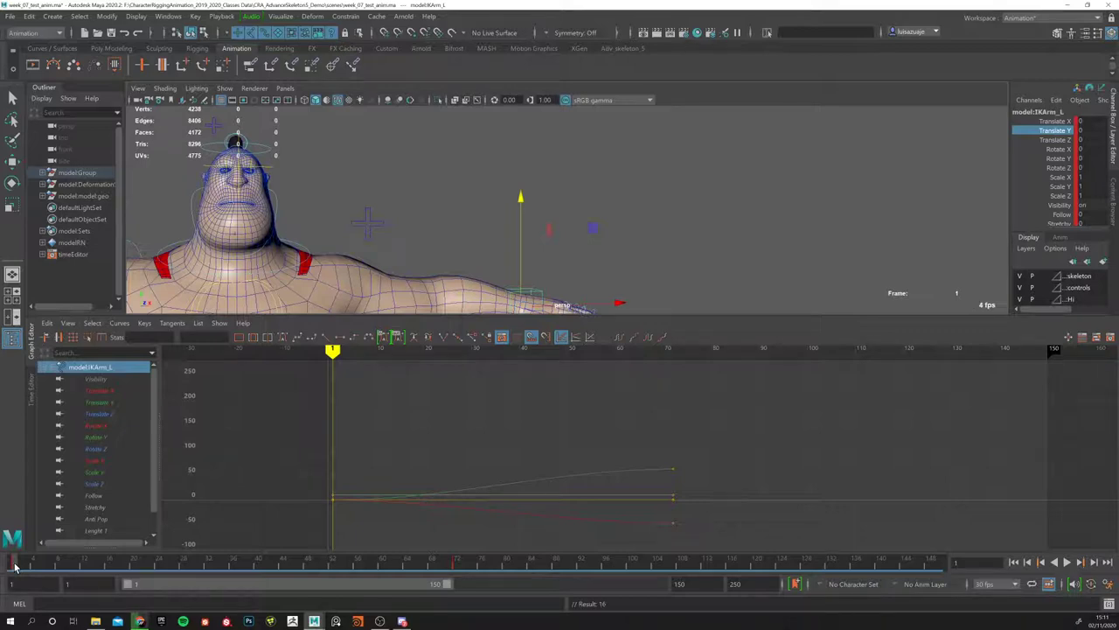
{"action": "left_click_drag", "start_coordinate": [15, 566], "coordinate": [456, 568]}
{"action": "middle_click_drag", "start_coordinate": [405, 259], "coordinate": [413, 265], "text": "alt"}
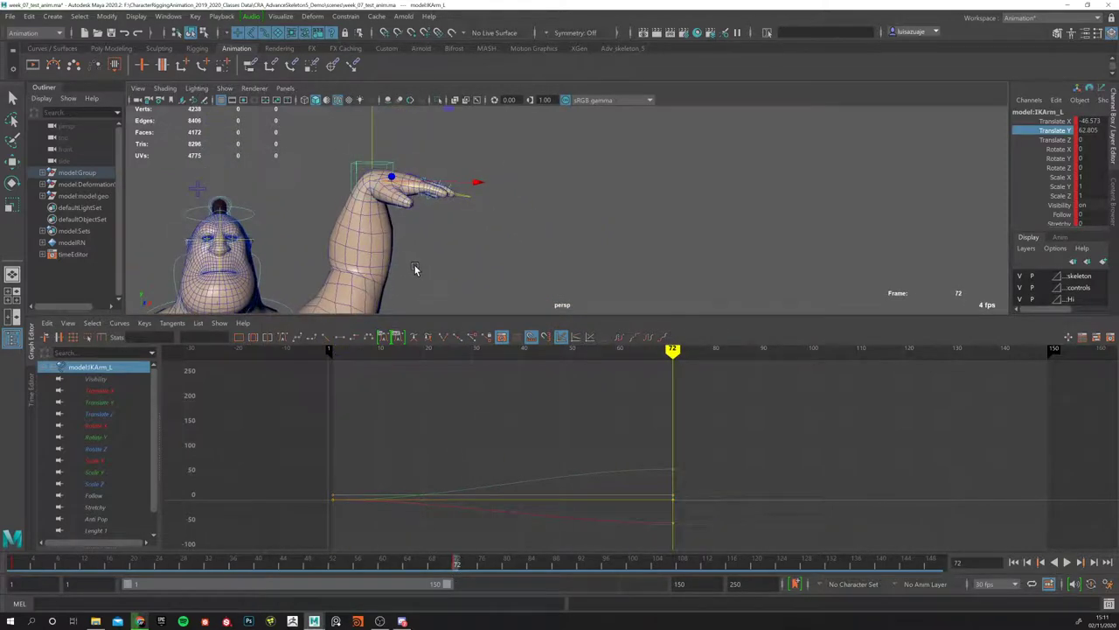
{"action": "key", "text": "e"}
{"action": "left_click_drag", "start_coordinate": [265, 135], "coordinate": [296, 251]}
{"action": "left_click_drag", "start_coordinate": [382, 178], "coordinate": [323, 150]}
{"action": "left_click_drag", "start_coordinate": [422, 133], "coordinate": [420, 110]}
{"action": "mouse_move", "coordinate": [389, 208]}
{"action": "left_mouse_down", "text": "alt"}
{"action": "mouse_move", "coordinate": [416, 190]}
{"action": "mouse_move", "coordinate": [376, 224]}
{"action": "left_mouse_up", "text": "alt"}
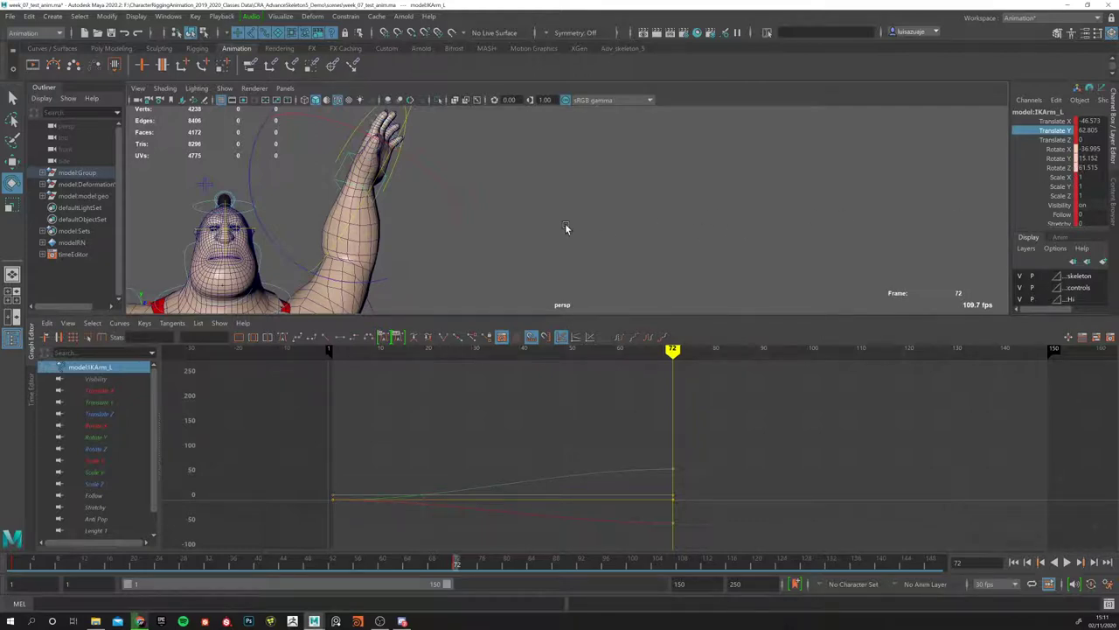
{"action": "key", "text": "s"}
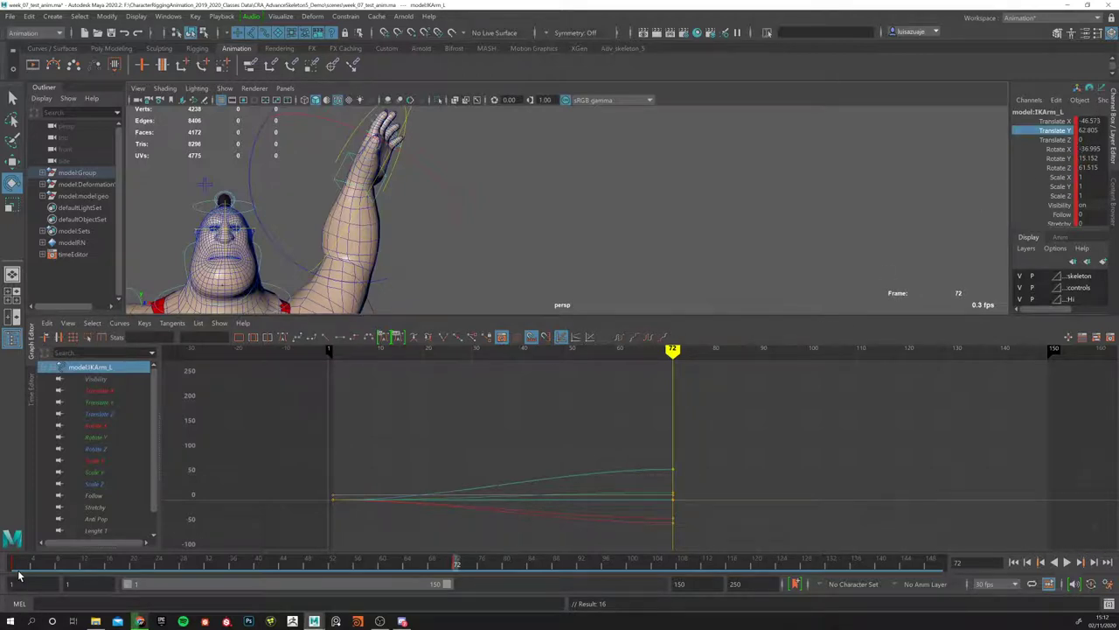
Step: Play the arm animation with the hand rotation from frame 1, and return to frame 1
{"action": "key", "text": "alt+shift+v"}
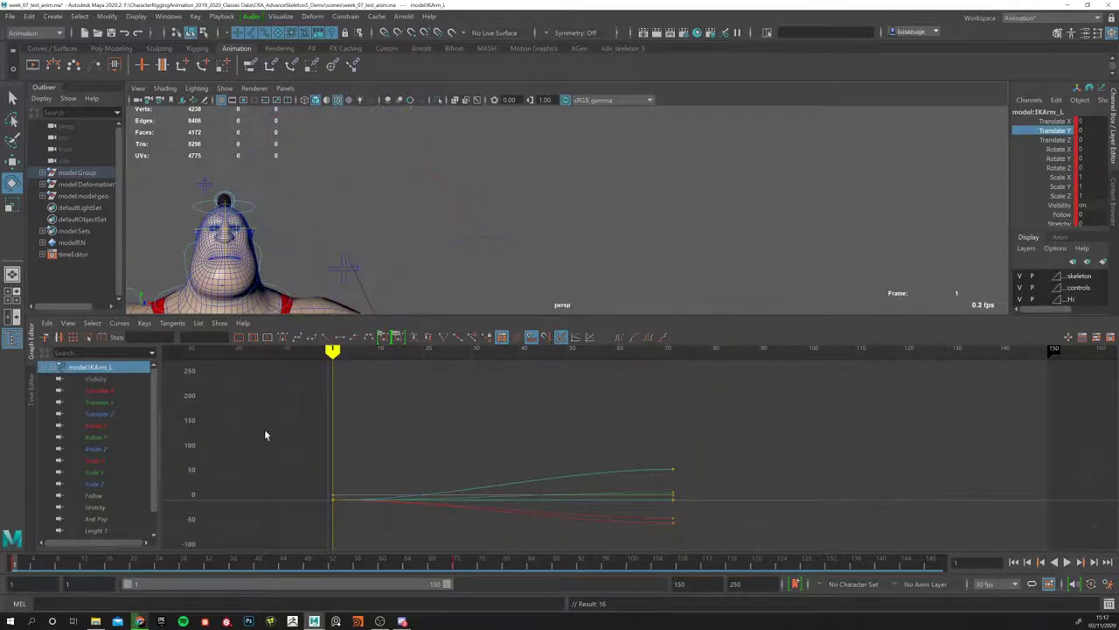
{"action": "right_click_drag", "start_coordinate": [582, 207], "coordinate": [547, 214], "text": "alt"}
{"action": "middle_click_drag", "start_coordinate": [572, 217], "coordinate": [569, 162], "text": "alt"}
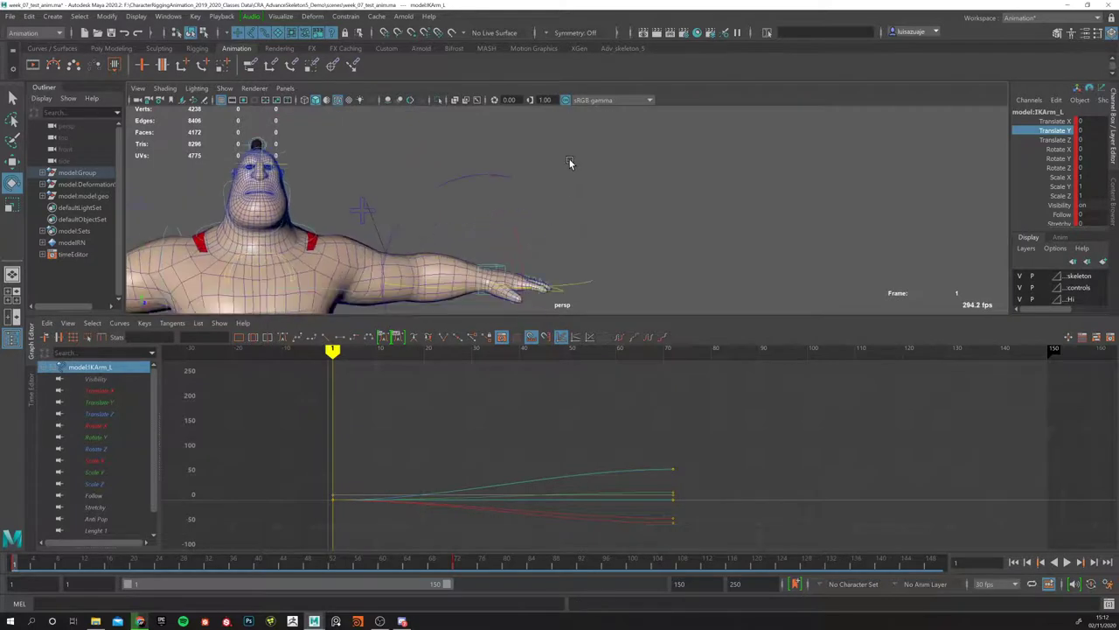
{"action": "left_click", "coordinate": [1068, 563]}
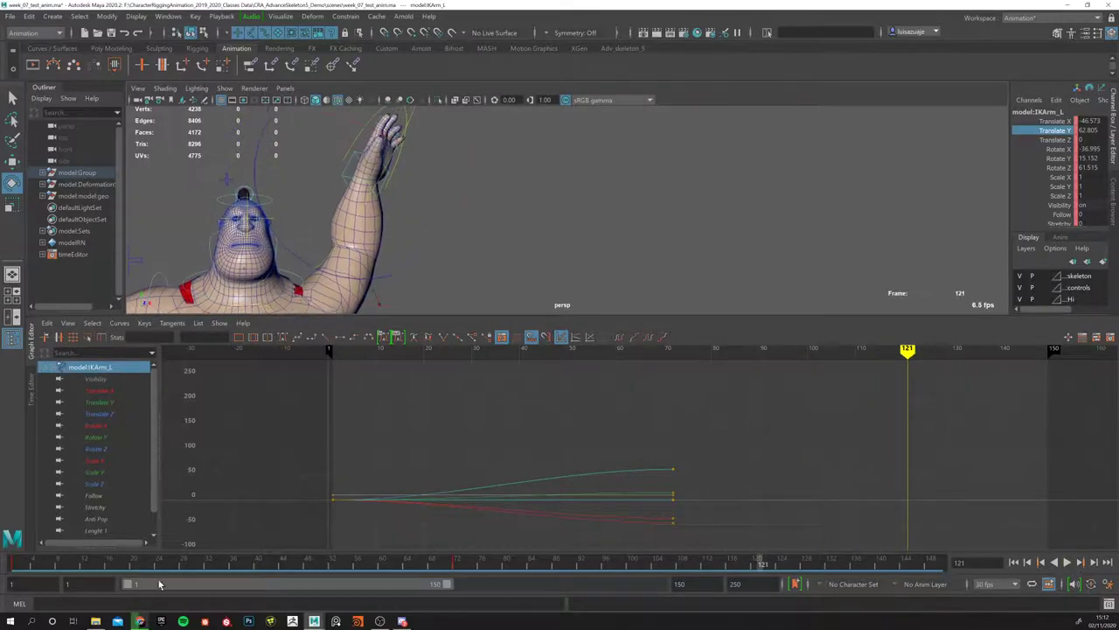
{"action": "left_click_drag", "start_coordinate": [102, 570], "coordinate": [5, 570]}
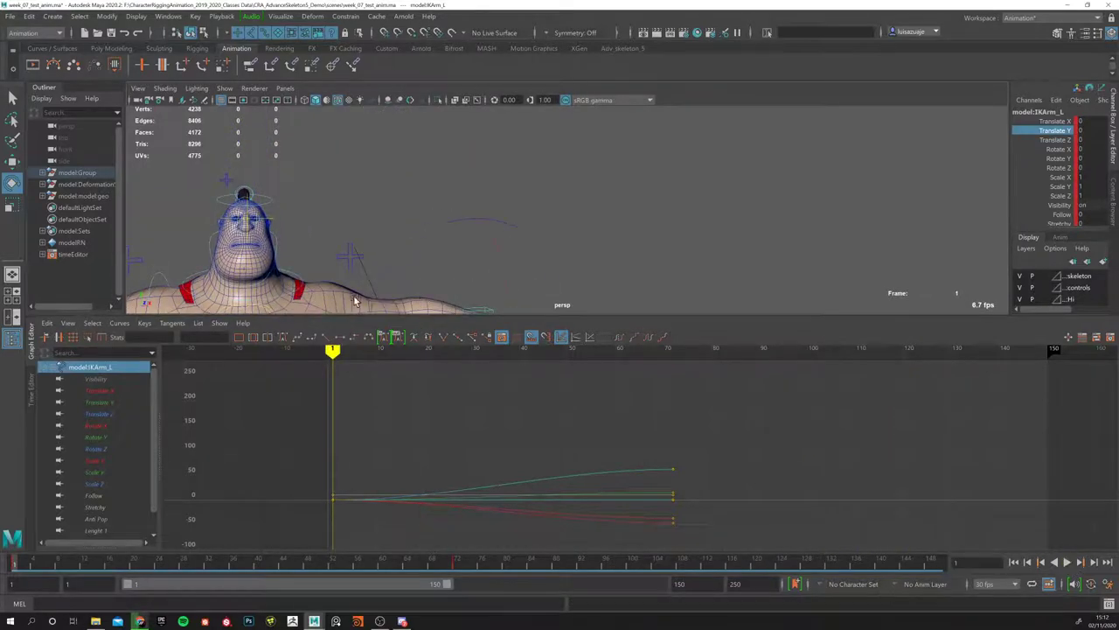
Step: Scrub from frame 1 to the raised pose at frame 72, replay the motion from the start, and go back to frame 72
{"action": "left_click_drag", "start_coordinate": [16, 566], "coordinate": [456, 565]}
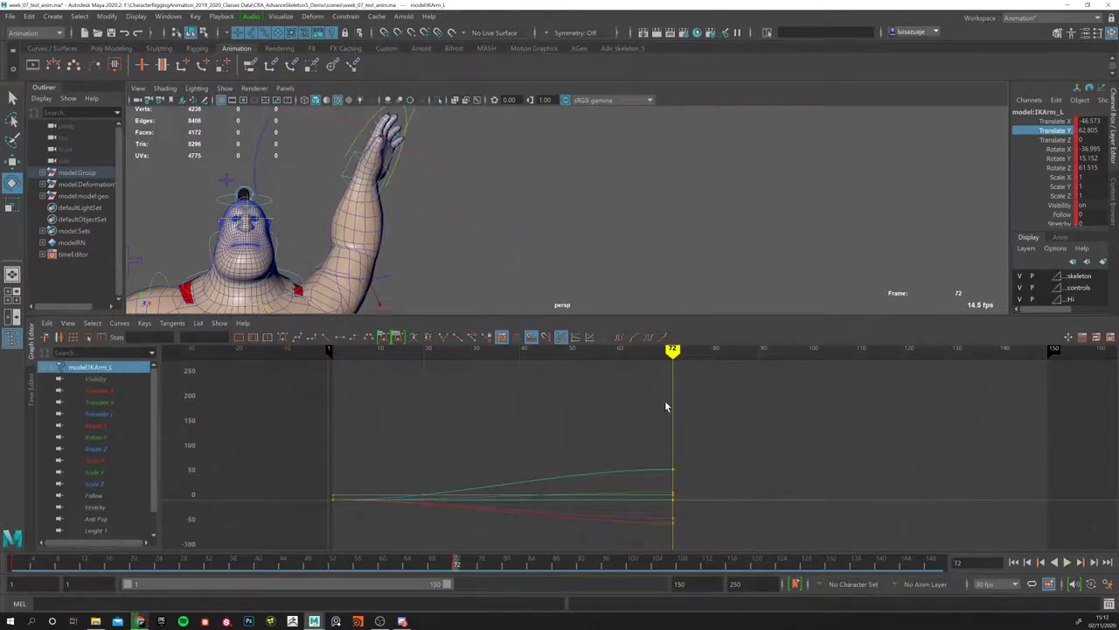
{"action": "left_click_drag", "start_coordinate": [52, 569], "coordinate": [8, 564]}
{"action": "left_click", "coordinate": [1066, 566]}
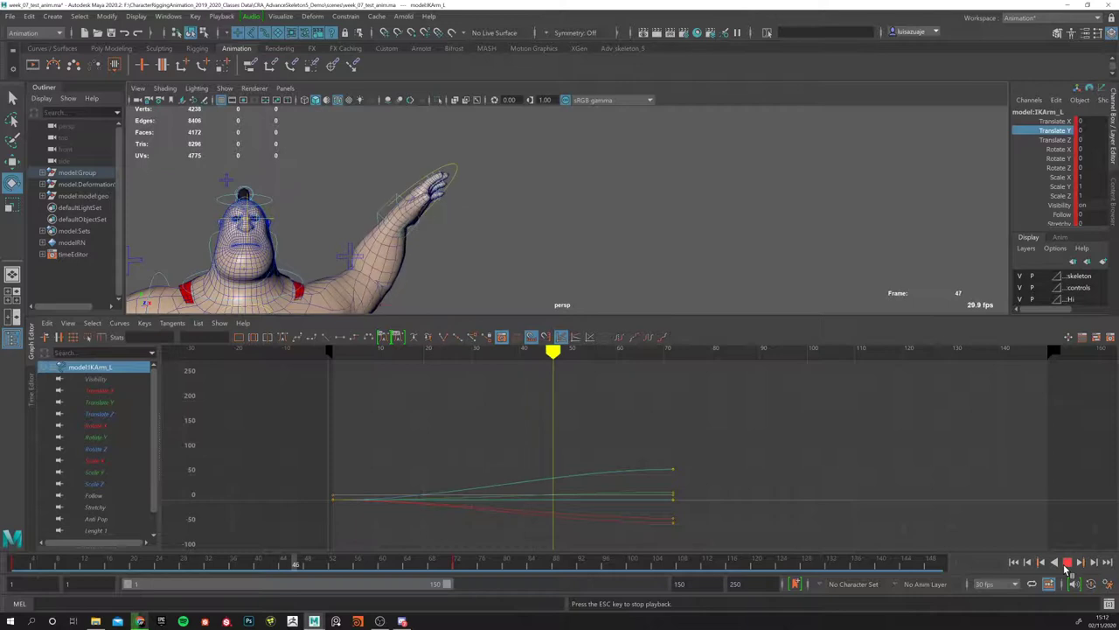
{"action": "left_click_drag", "start_coordinate": [565, 565], "coordinate": [457, 575]}
Step: Select the frame 72 keys in the Graph Editor, play the motion from frame 1, and return to frame 72
{"action": "left_click_drag", "start_coordinate": [648, 444], "coordinate": [700, 528]}
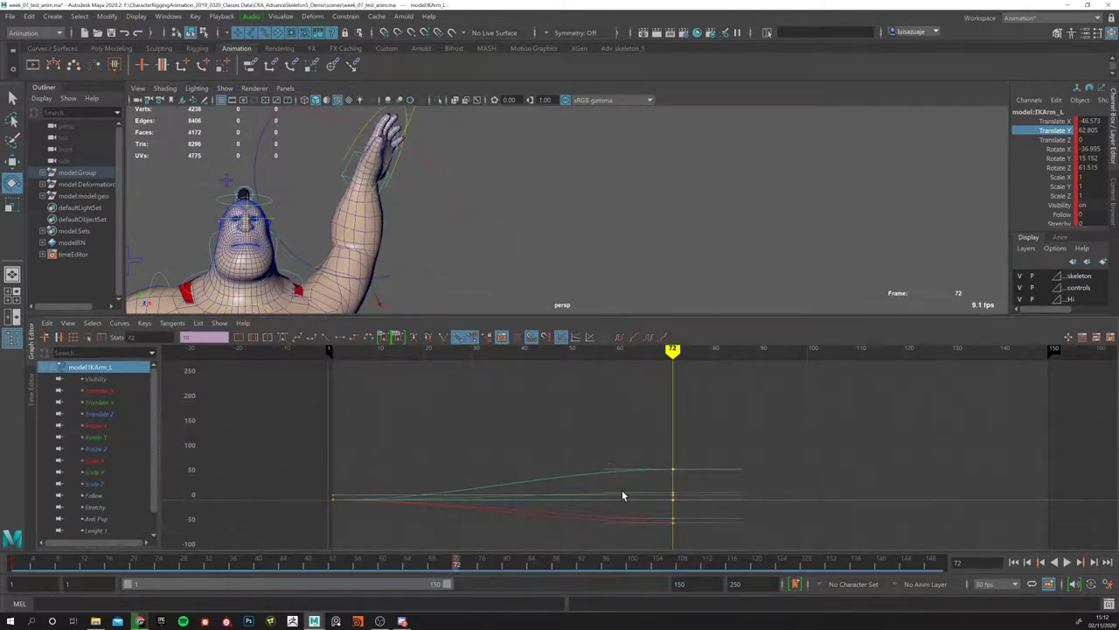
{"action": "left_click_drag", "start_coordinate": [446, 564], "coordinate": [4, 552]}
{"action": "left_click", "coordinate": [1067, 563]}
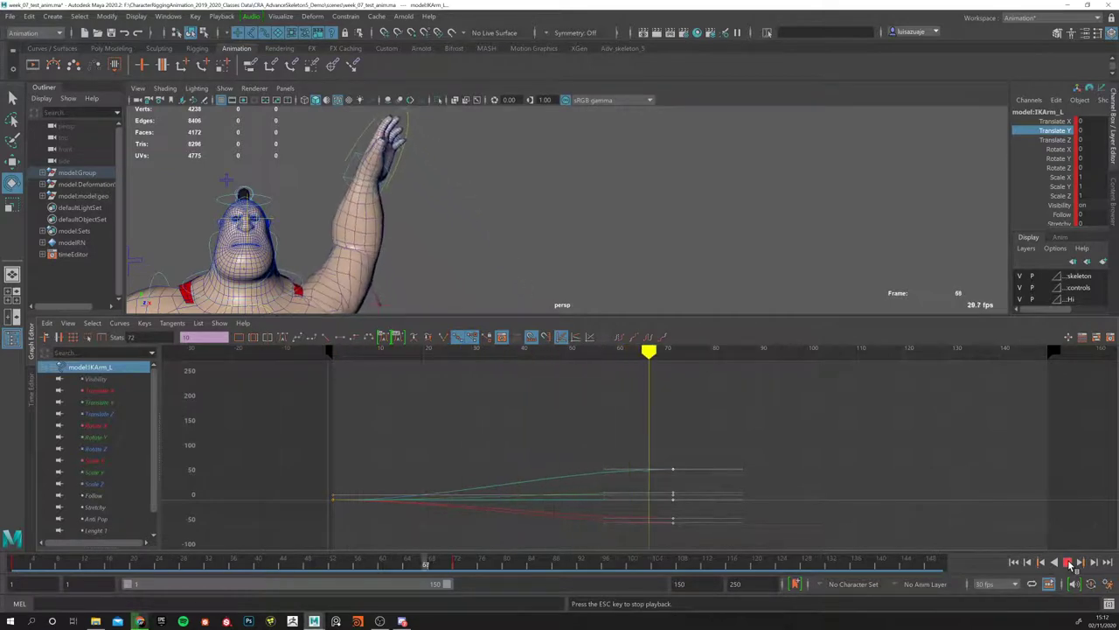
{"action": "left_click", "coordinate": [1067, 563]}
{"action": "left_click", "coordinate": [454, 564]}
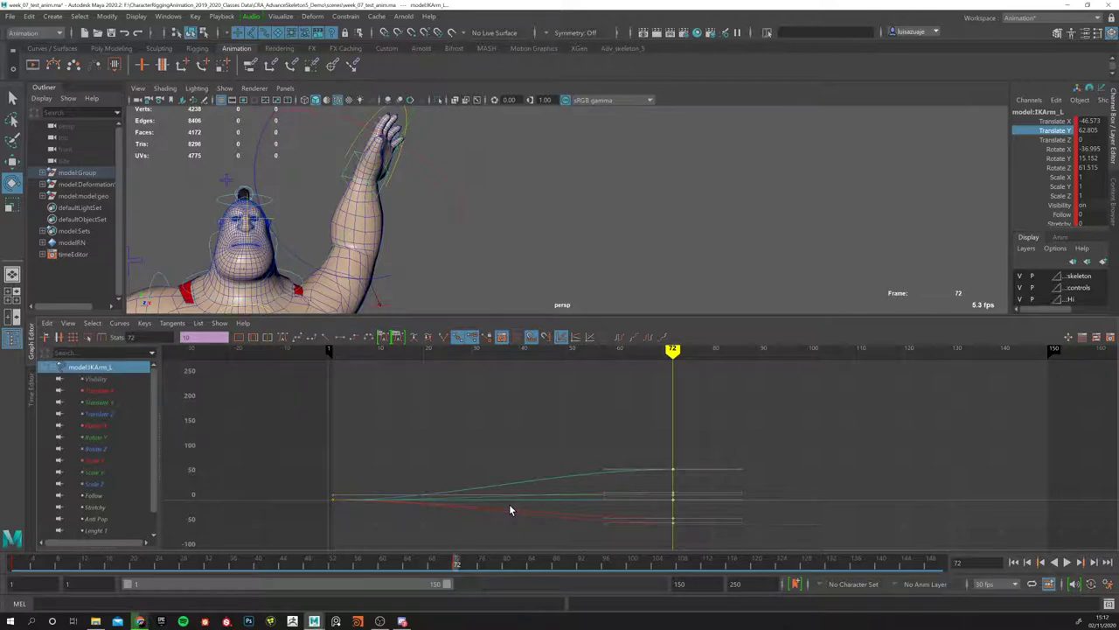
Step: Move all of the left IK arm control's frame 72 keys to frame 30 in the Graph Editor, keeping their values
{"action": "left_click", "coordinate": [644, 416]}
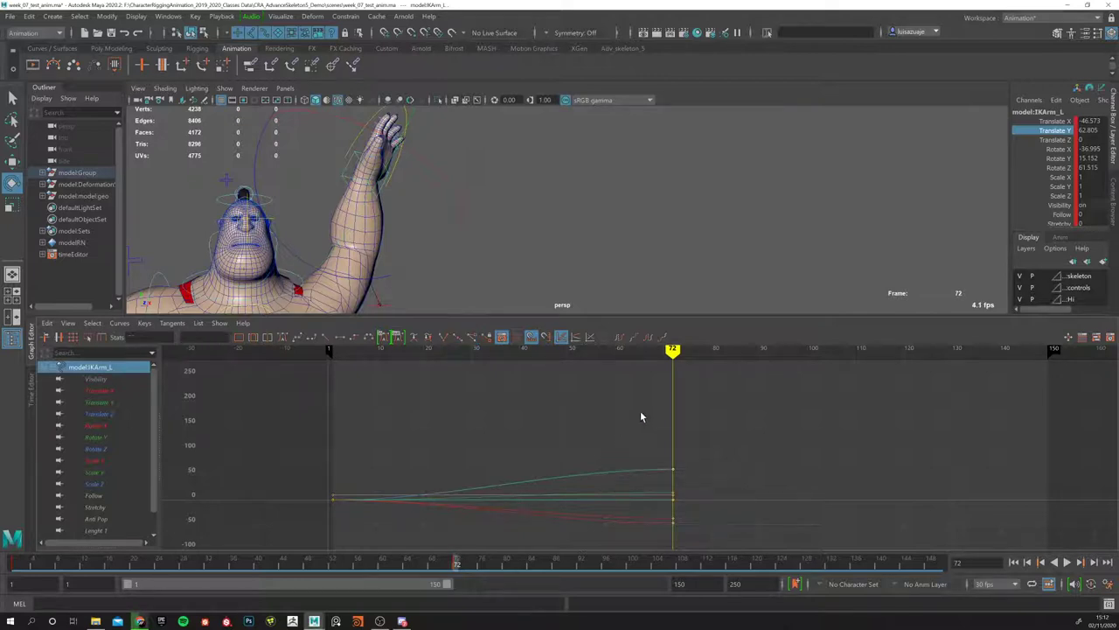
{"action": "left_click_drag", "start_coordinate": [597, 417], "coordinate": [684, 520]}
{"action": "left_click_drag", "start_coordinate": [735, 554], "coordinate": [754, 535]}
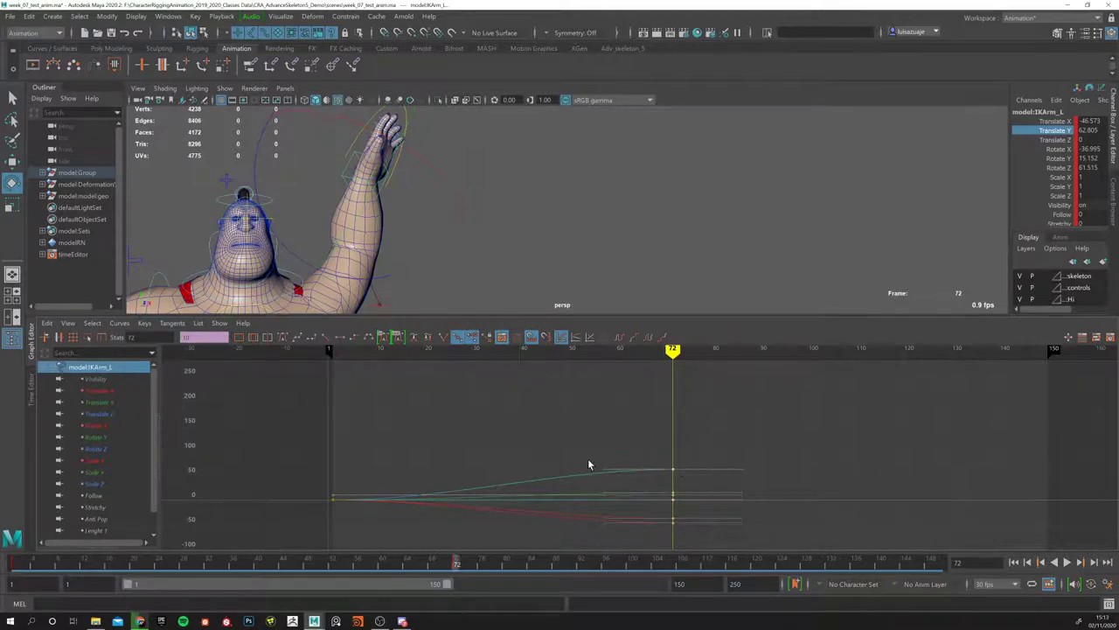
{"action": "key", "text": "w"}
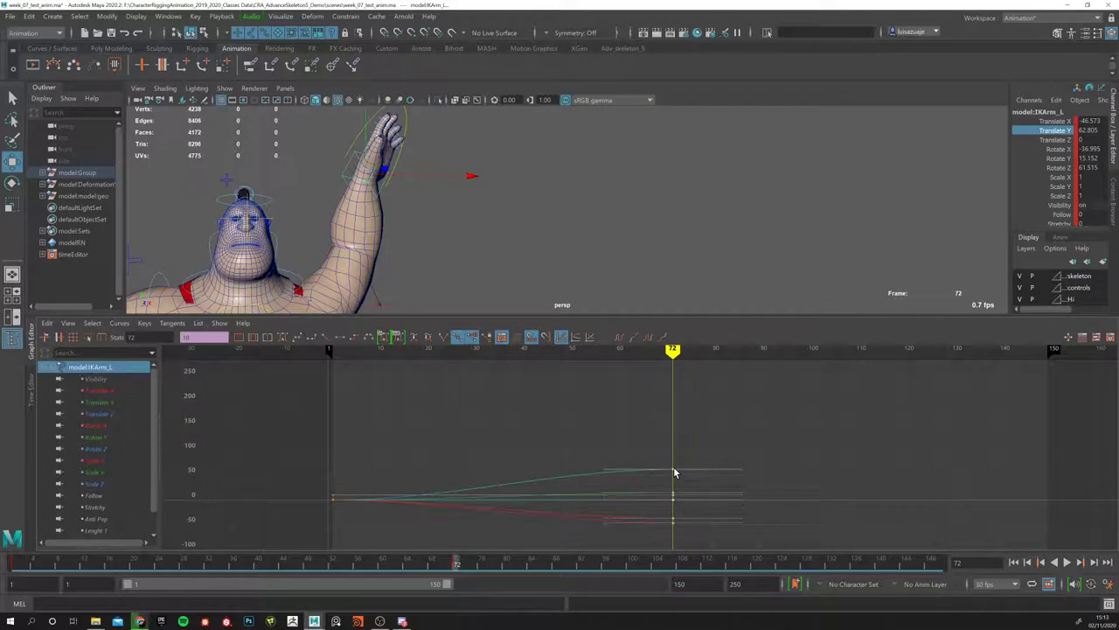
{"action": "middle_click_drag", "start_coordinate": [674, 462], "coordinate": [472, 485], "text": "shift"}
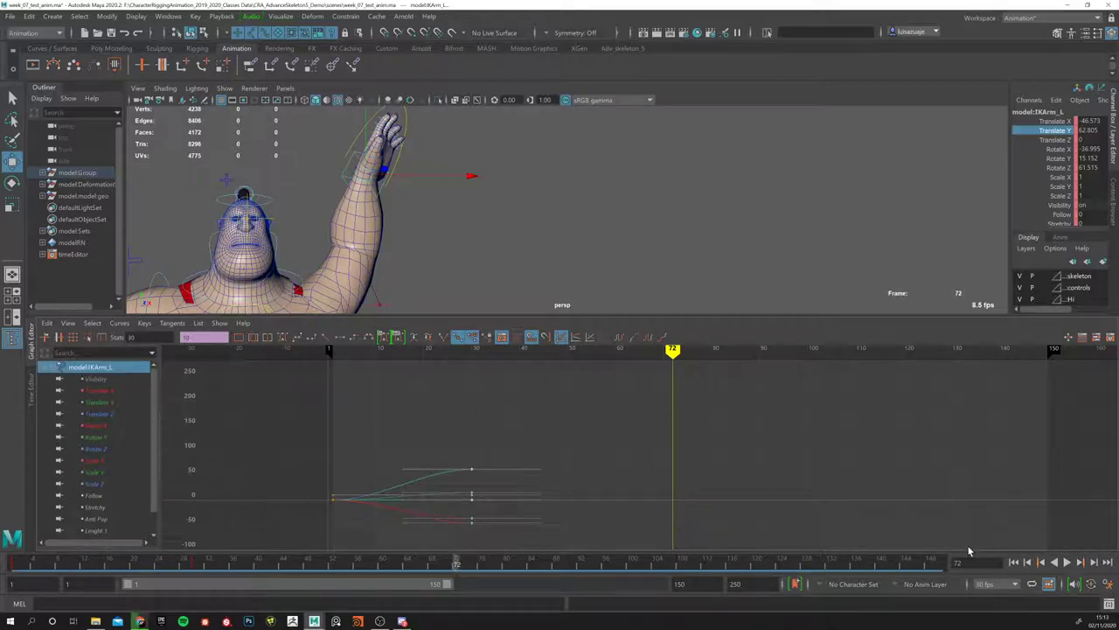
Step: Play the retimed arm animation from the first frame, stop it, and go to frame 30
{"action": "left_click", "coordinate": [1013, 562]}
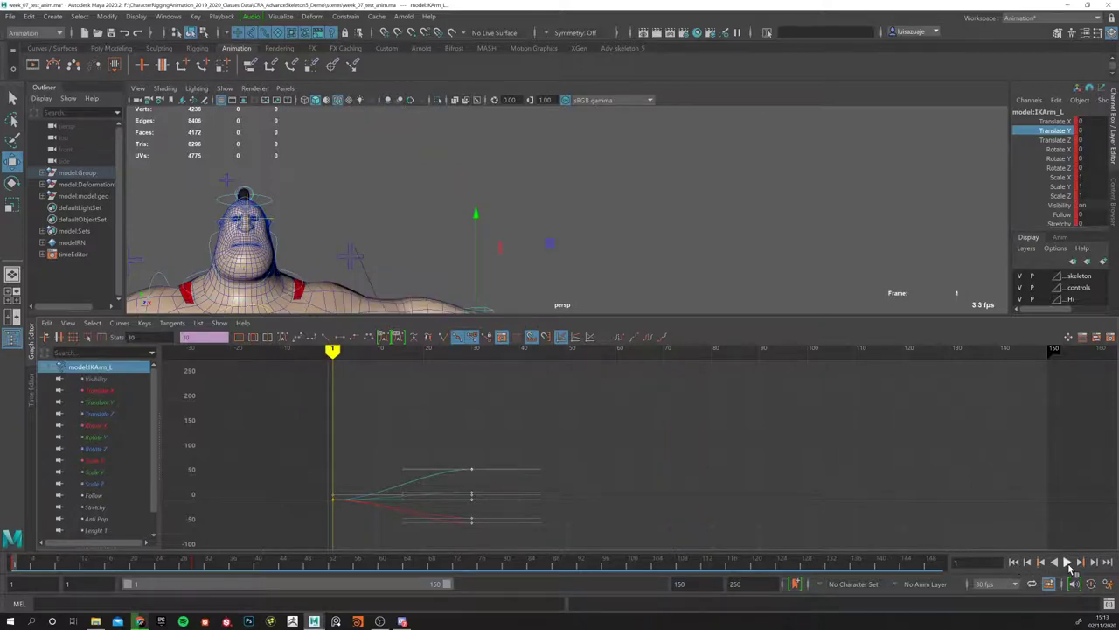
{"action": "left_click", "coordinate": [1068, 563]}
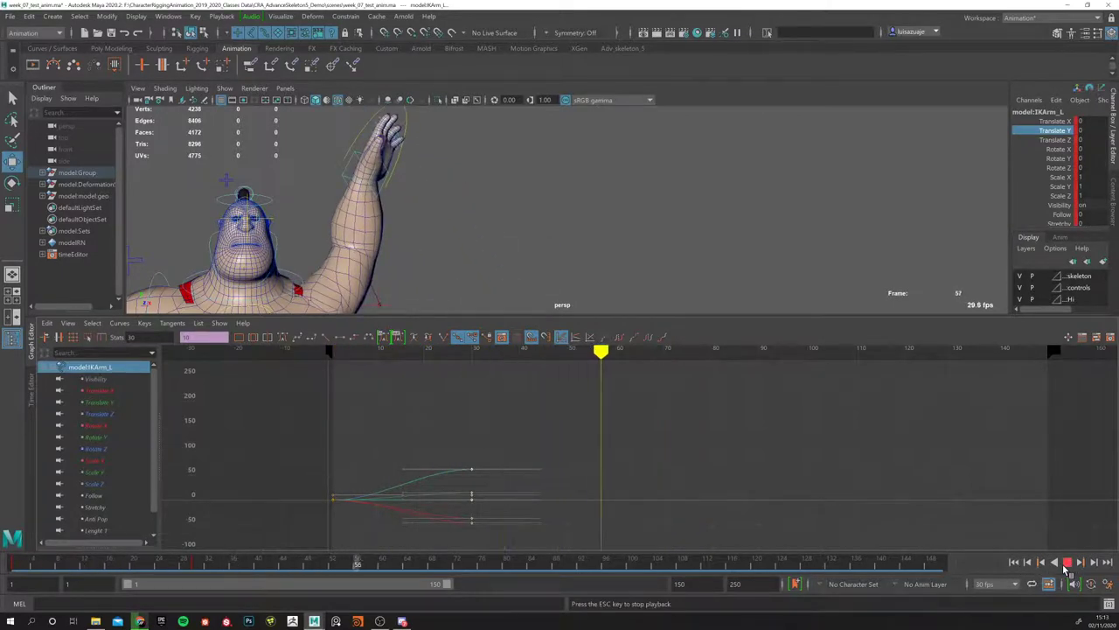
{"action": "left_click", "coordinate": [1068, 563]}
{"action": "left_click", "coordinate": [195, 565]}
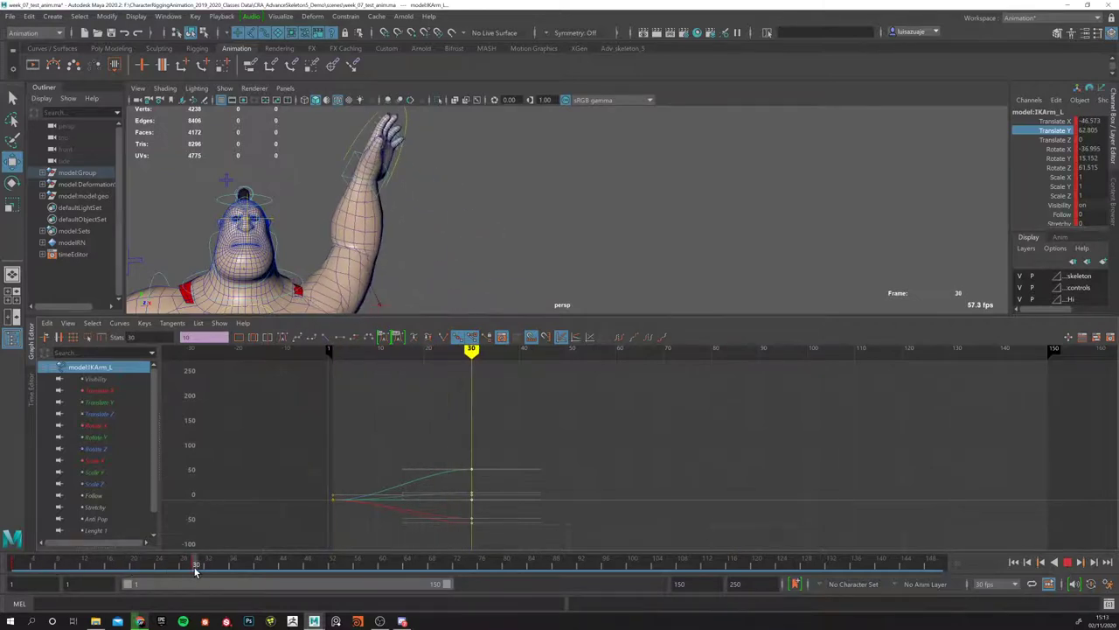
Step: Undo the retiming of the left IK arm control's keys to frame 30
{"action": "mouse_move", "coordinate": [195, 565]}
{"action": "left_mouse_down"}
{"action": "mouse_move", "coordinate": [238, 565]}
{"action": "mouse_move", "coordinate": [195, 566]}
{"action": "left_mouse_up"}
{"action": "key", "text": "ctrl+z"}
{"action": "key", "text": "ctrl+z"}
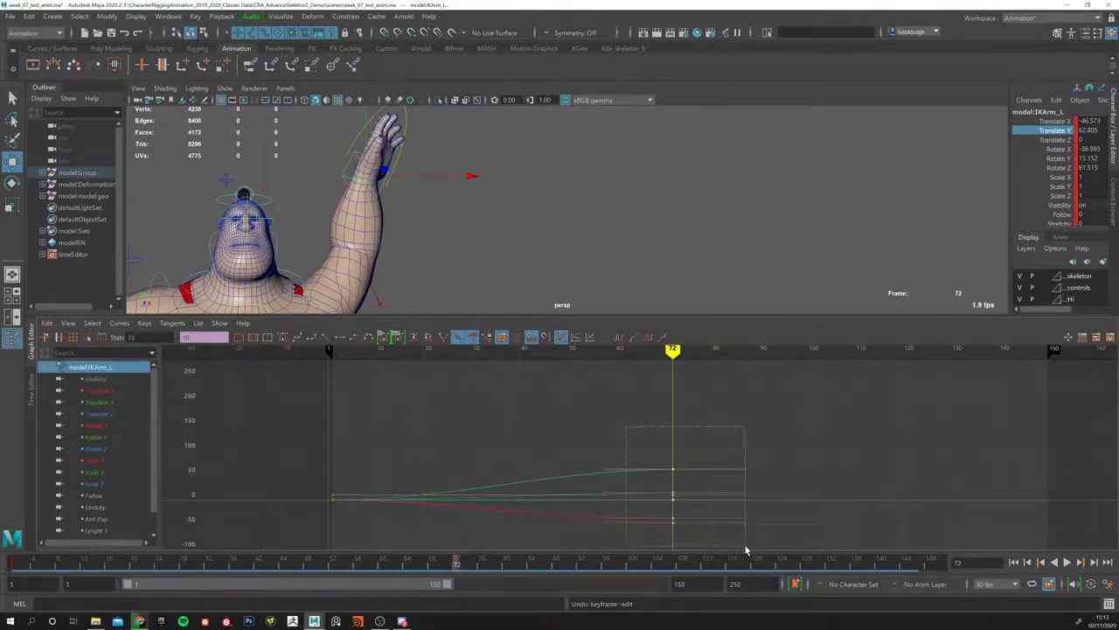
Step: Try to move the left IK arm control's frame 72 keys earlier by hand in the Graph Editor, undoing each attempt
{"action": "left_click", "coordinate": [671, 469]}
{"action": "left_click_drag", "start_coordinate": [674, 467], "coordinate": [579, 447]}
{"action": "key", "text": "ctrl+z"}
{"action": "left_click_drag", "start_coordinate": [653, 435], "coordinate": [704, 532]}
{"action": "left_click_drag", "start_coordinate": [670, 467], "coordinate": [662, 469]}
{"action": "left_click_drag", "start_coordinate": [643, 437], "coordinate": [718, 543]}
{"action": "left_click_drag", "start_coordinate": [673, 472], "coordinate": [617, 449]}
{"action": "key", "text": "ctrl+z"}
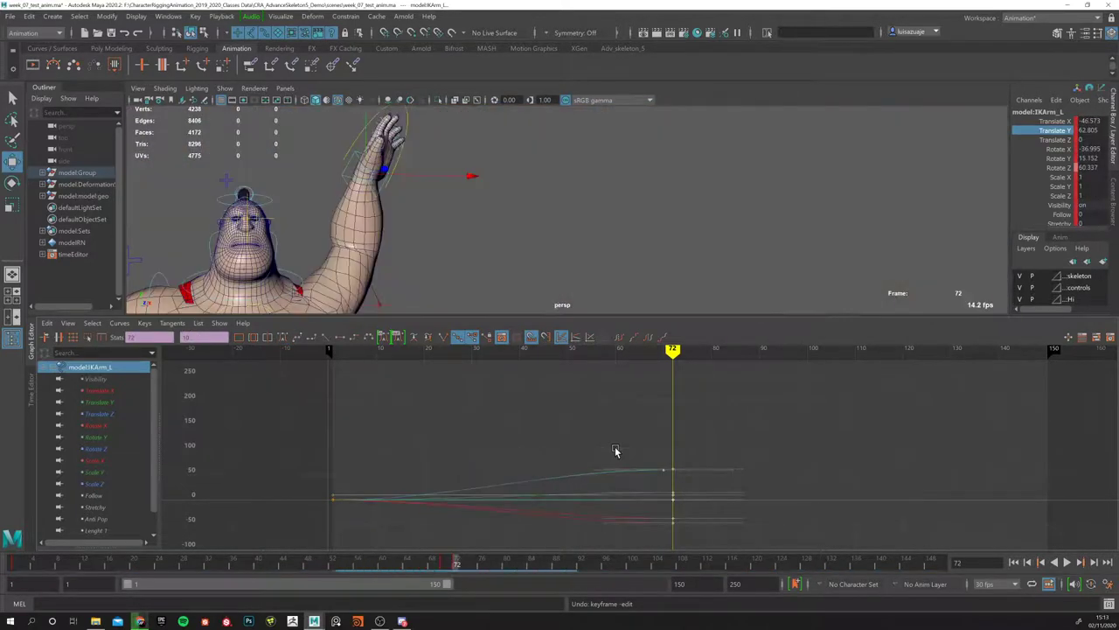
{"action": "key", "text": "ctrl+z"}
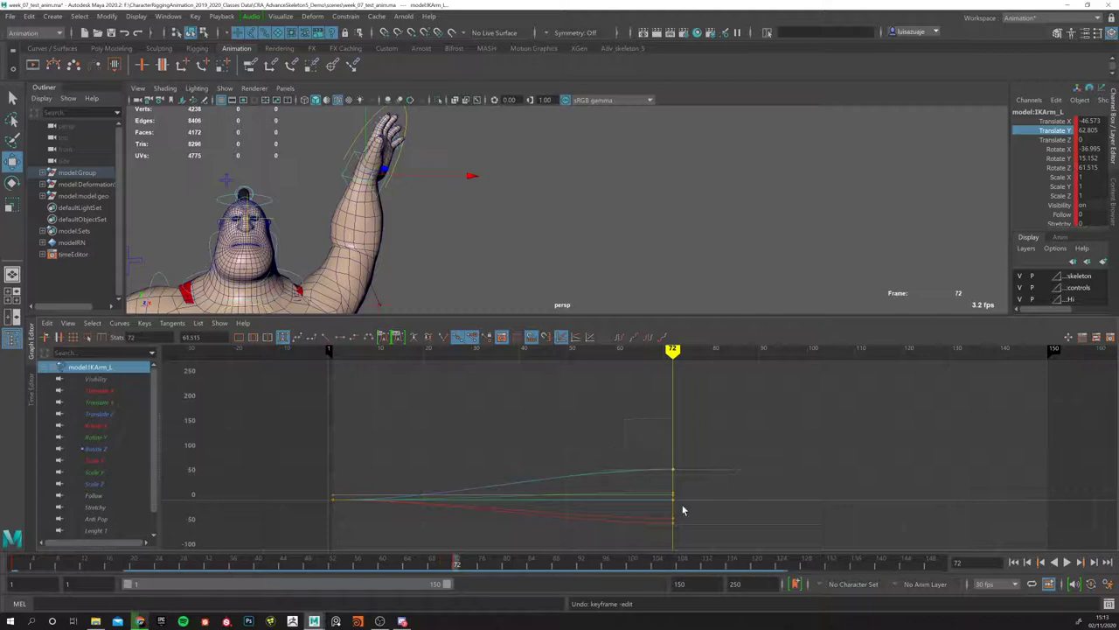
{"action": "key", "text": "ctrl+z"}
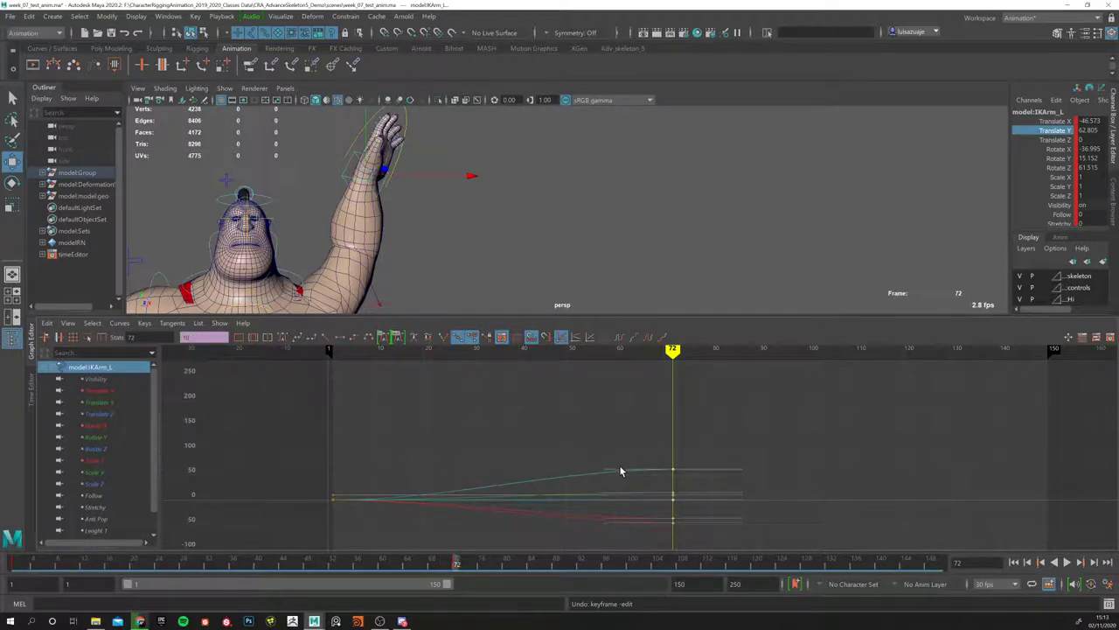
Step: Try the left IK arm's frame 72 keys at frame 23, playing the motion from frame 1 before undoing the move
{"action": "middle_click_drag", "start_coordinate": [674, 474], "coordinate": [438, 470], "text": "shift"}
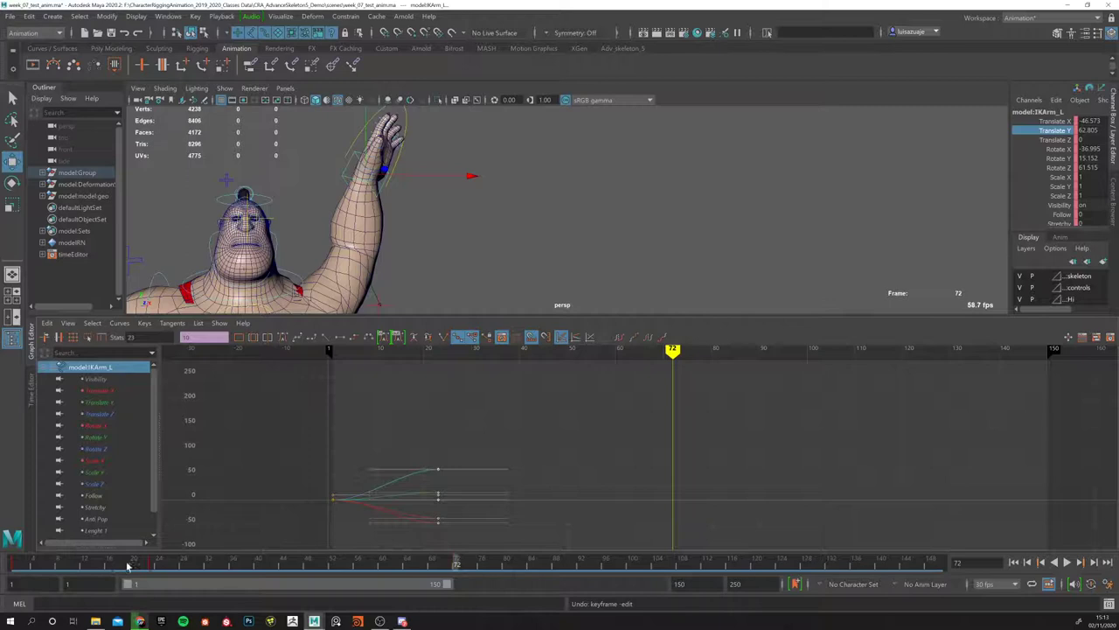
{"action": "left_click_drag", "start_coordinate": [126, 565], "coordinate": [12, 563]}
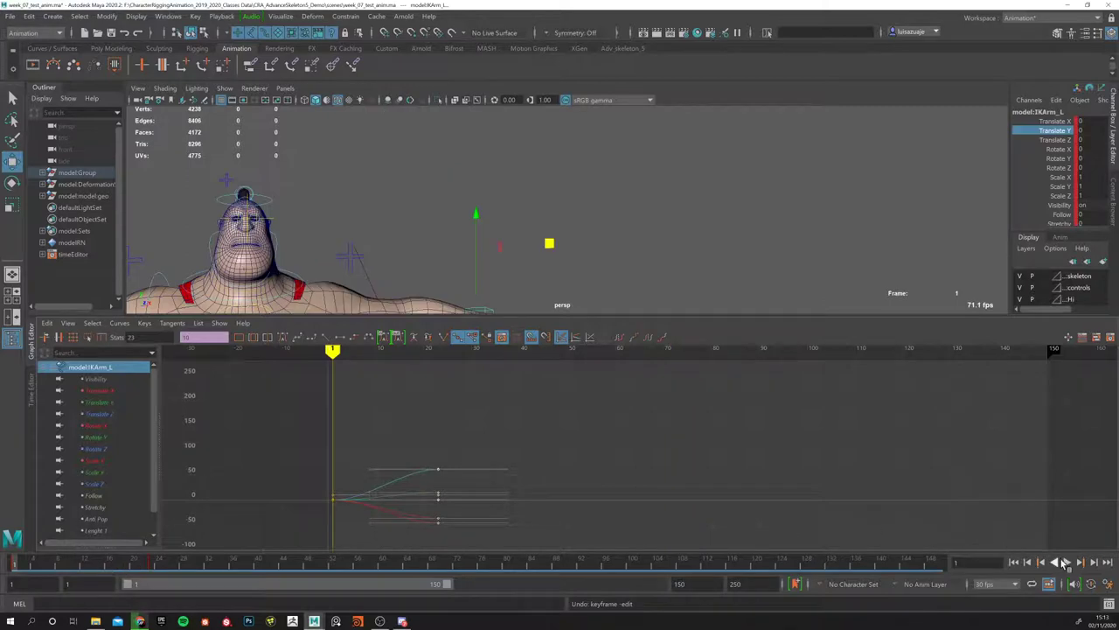
{"action": "left_click", "coordinate": [1064, 564]}
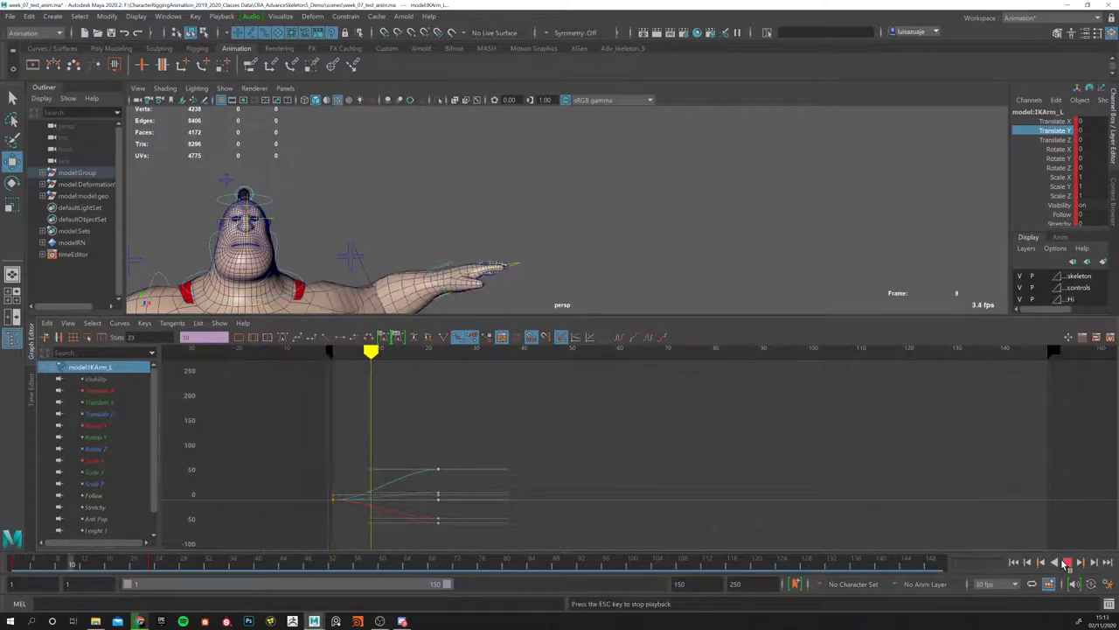
{"action": "left_click", "coordinate": [1066, 564]}
{"action": "left_click_drag", "start_coordinate": [117, 565], "coordinate": [12, 565]}
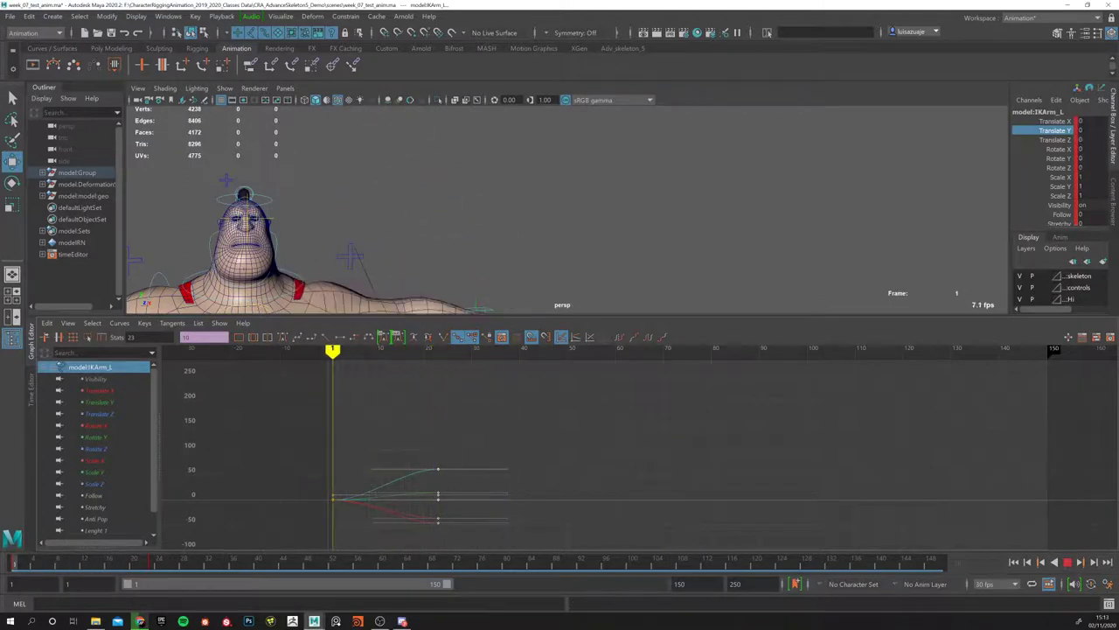
{"action": "key", "text": "ctrl+z"}
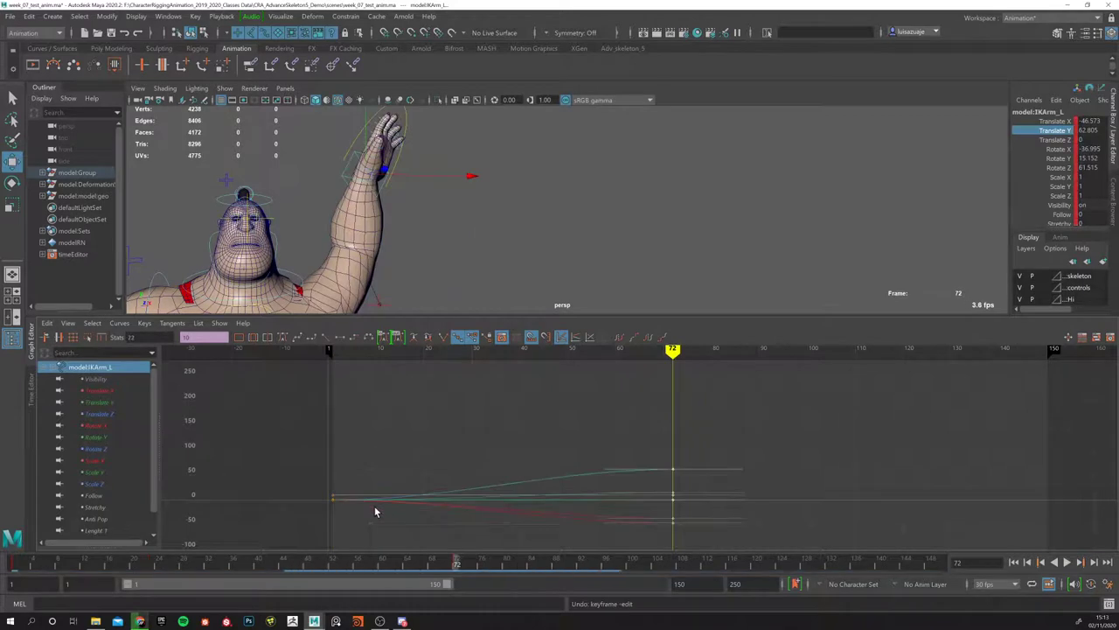
Step: Mark the time range around the frame 72 key on the timeline and clear the range selection
{"action": "left_click", "coordinate": [446, 564]}
{"action": "left_click_drag", "start_coordinate": [446, 564], "coordinate": [479, 575], "text": "shift"}
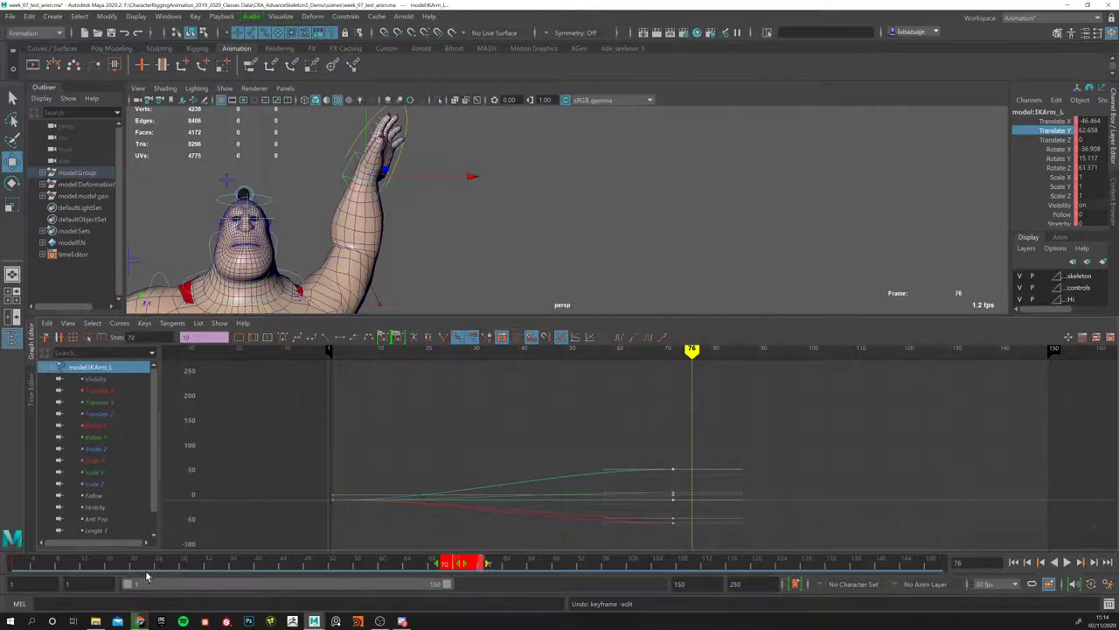
{"action": "left_click", "coordinate": [444, 528]}
{"action": "left_click", "coordinate": [447, 564]}
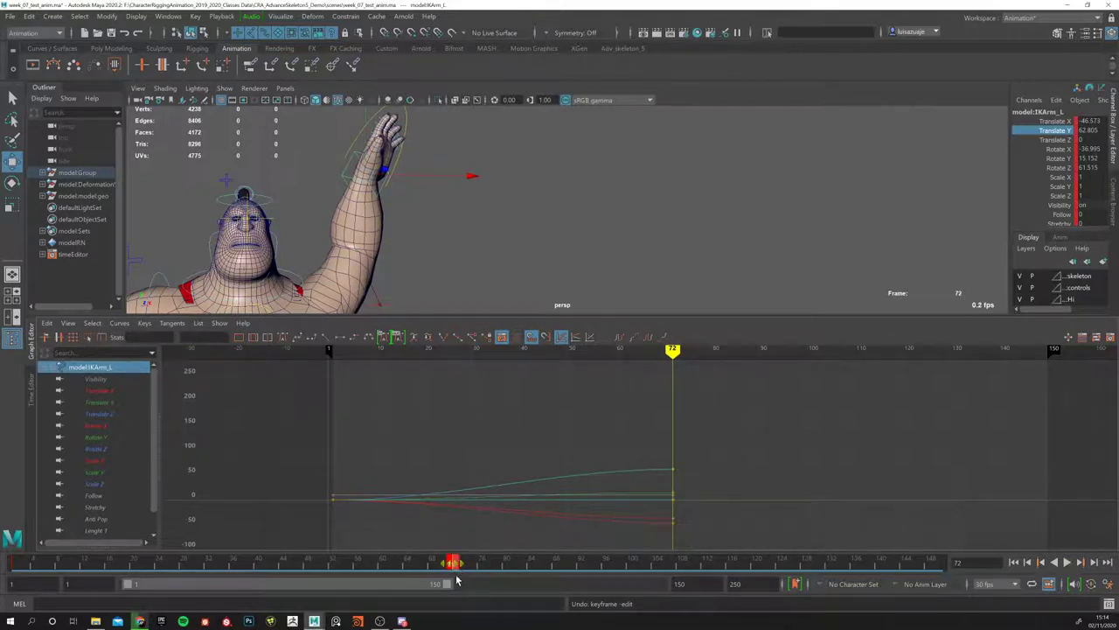
{"action": "left_click", "coordinate": [407, 564]}
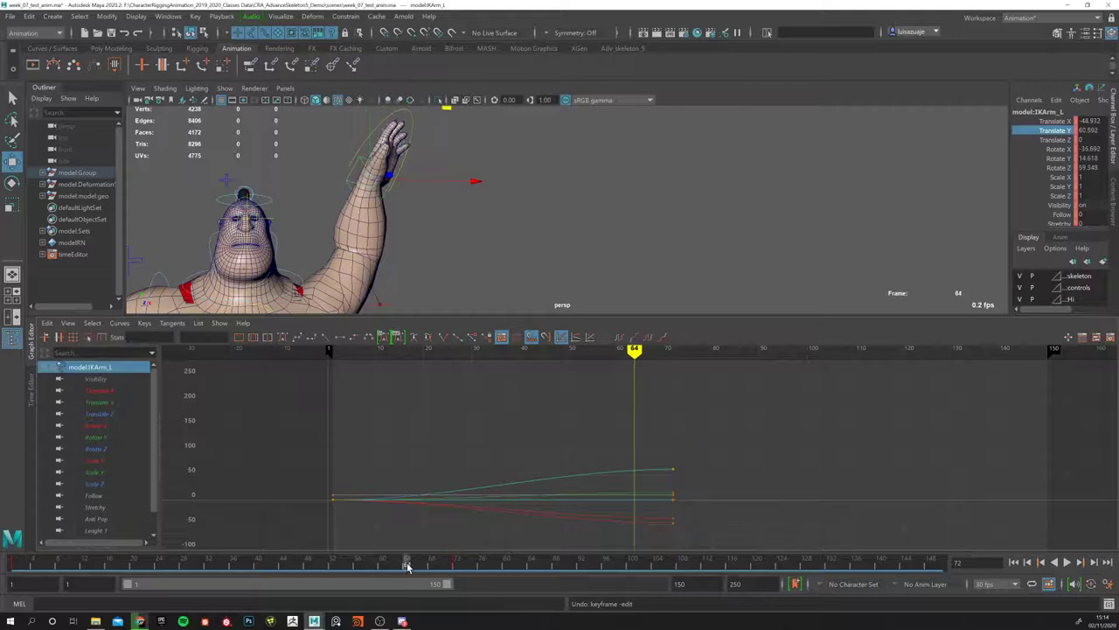
Step: Select the timeline range from frame 66 to 77 around the arm key and shrink it to end at frame 74
{"action": "left_click", "coordinate": [419, 564]}
{"action": "left_click_drag", "start_coordinate": [441, 566], "coordinate": [492, 567], "text": "shift"}
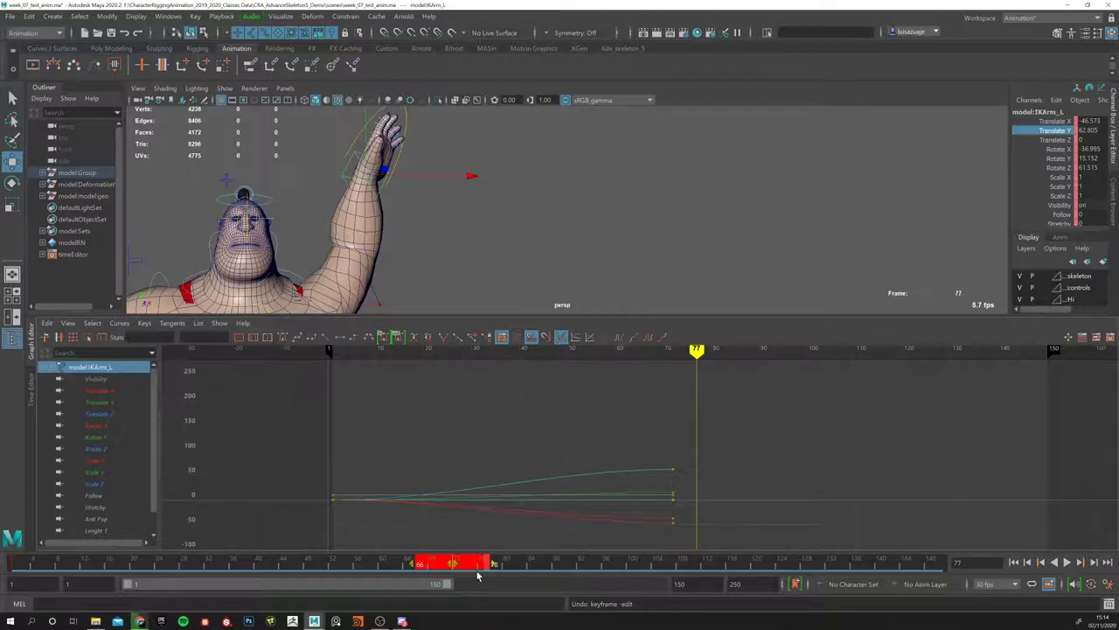
{"action": "left_click_drag", "start_coordinate": [494, 567], "coordinate": [470, 566], "text": "shift"}
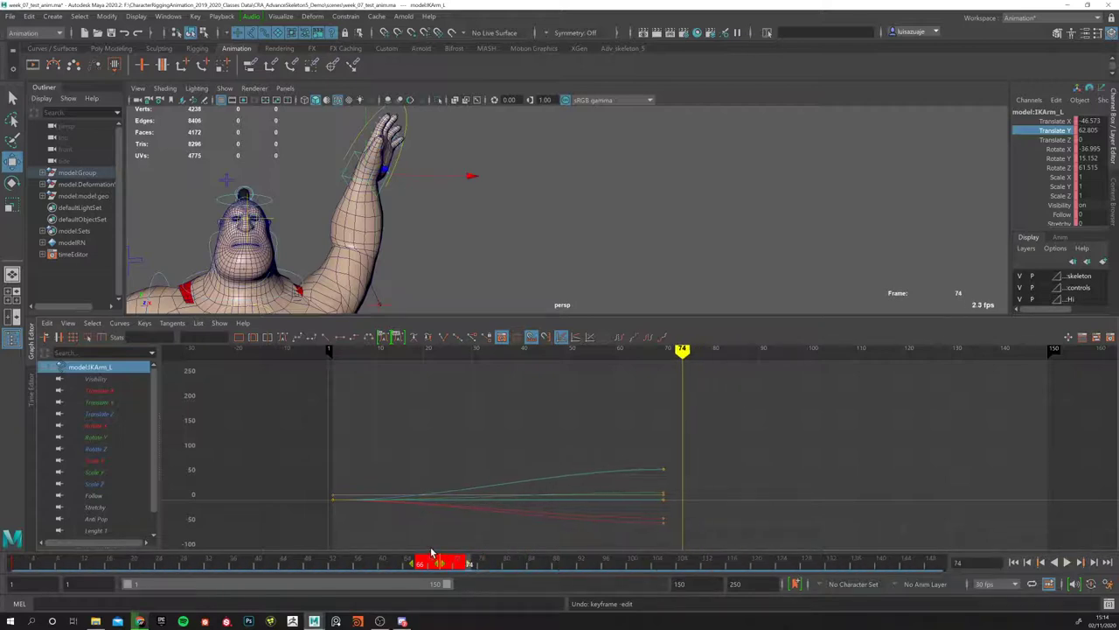
Step: Mark the timeline range from frame 67 to 87 around the arm key, compress it to end at frame 72, and deselect it
{"action": "left_click_drag", "start_coordinate": [444, 566], "coordinate": [549, 569]}
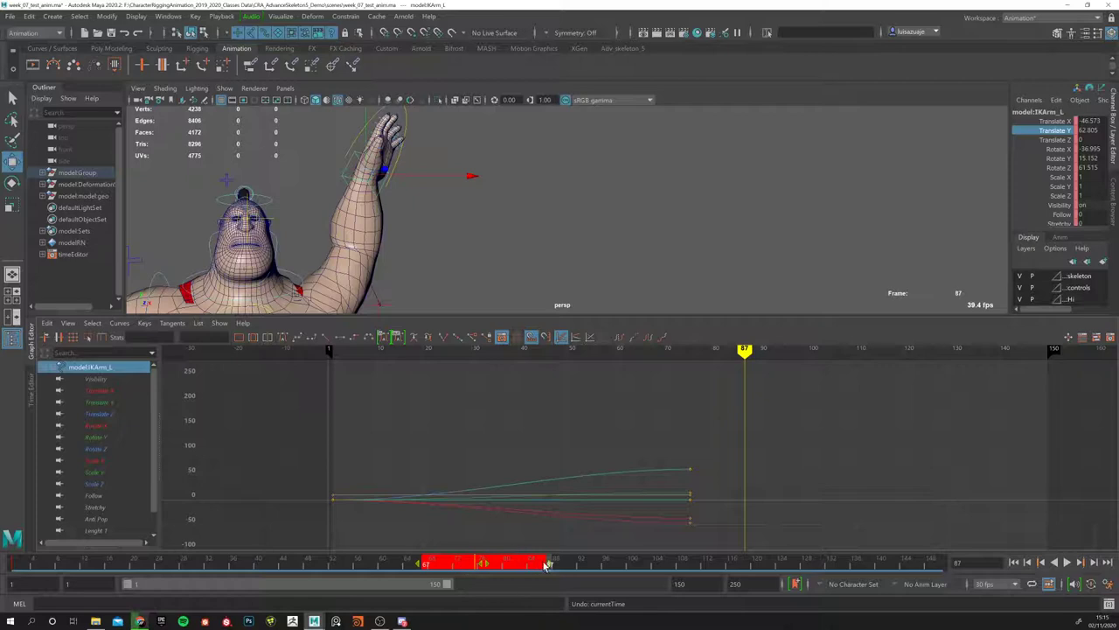
{"action": "left_click_drag", "start_coordinate": [549, 566], "coordinate": [455, 565]}
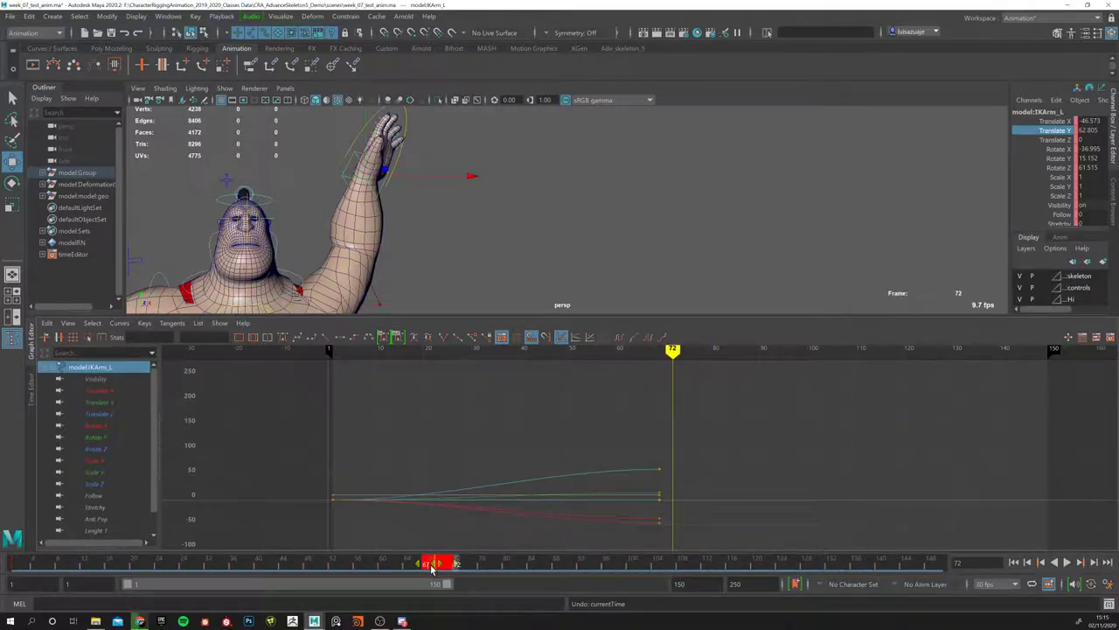
{"action": "mouse_move", "coordinate": [436, 564]}
{"action": "left_mouse_down"}
{"action": "mouse_move", "coordinate": [346, 564]}
{"action": "mouse_move", "coordinate": [388, 577]}
{"action": "mouse_move", "coordinate": [399, 573]}
{"action": "mouse_move", "coordinate": [324, 573]}
{"action": "mouse_move", "coordinate": [426, 573]}
{"action": "left_mouse_up"}
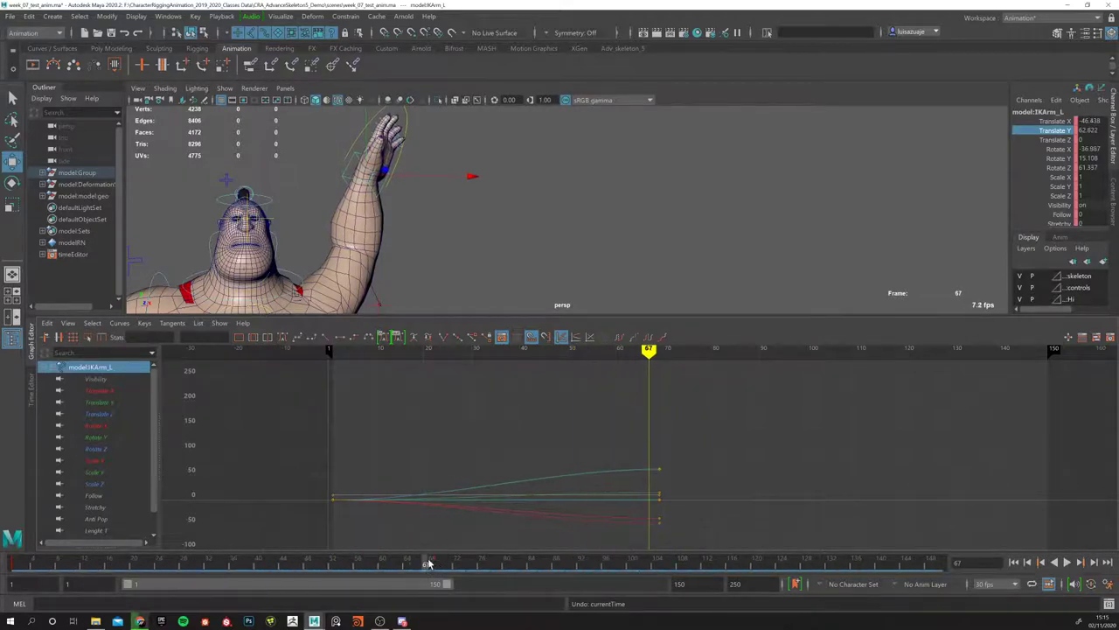
Step: Retime the left IK arm's last keys to about frame 43 using a selected range on the timeline
{"action": "left_click", "coordinate": [444, 567]}
{"action": "mouse_move", "coordinate": [441, 564]}
{"action": "left_mouse_down"}
{"action": "mouse_move", "coordinate": [253, 564]}
{"action": "mouse_move", "coordinate": [468, 566]}
{"action": "mouse_move", "coordinate": [248, 561]}
{"action": "mouse_move", "coordinate": [457, 572]}
{"action": "left_mouse_up"}
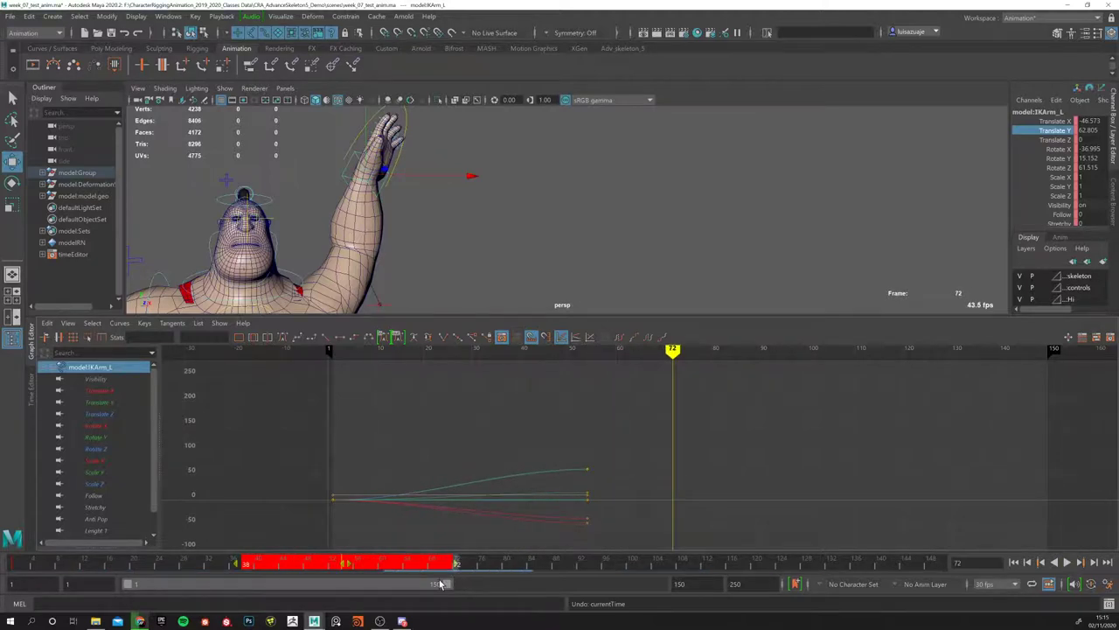
{"action": "key", "text": "ctrl+z"}
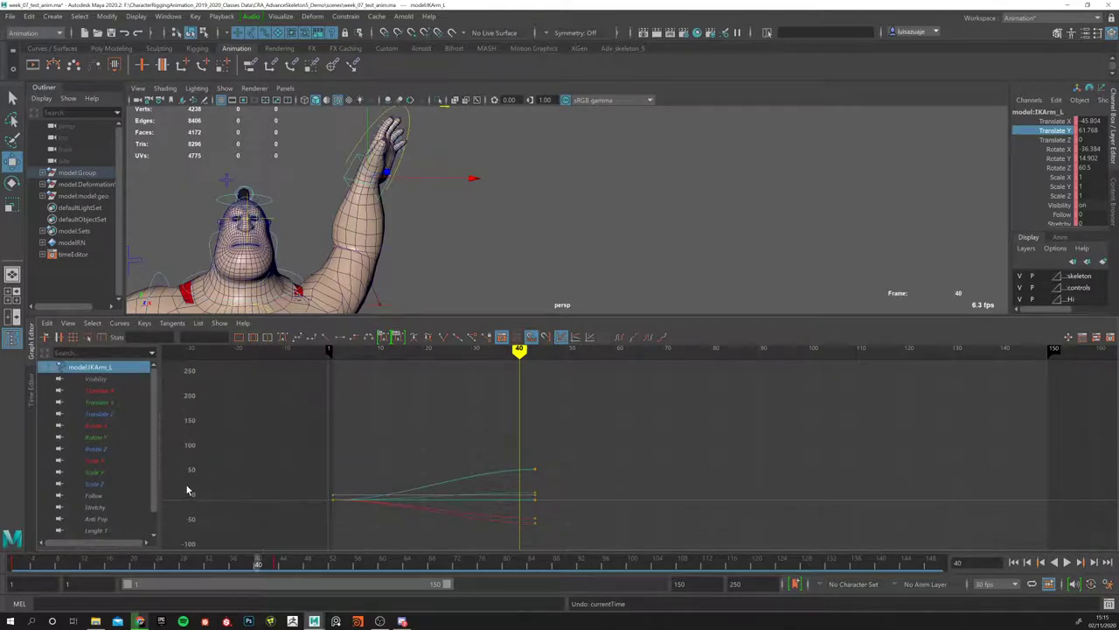
Step: Highlight the left IK arm's three translate channels, and in turn its Scale X, Y and Z channels
{"action": "left_click_drag", "start_coordinate": [1054, 150], "coordinate": [1047, 179]}
{"action": "left_click", "coordinate": [1043, 129]}
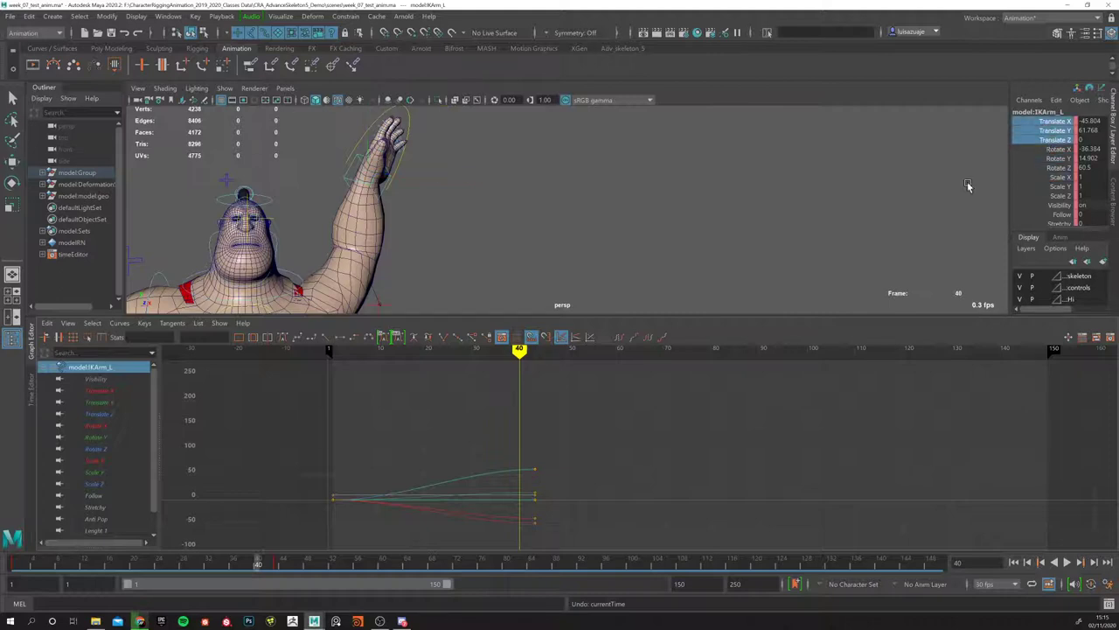
{"action": "left_click", "coordinate": [1055, 177]}
{"action": "left_click_drag", "start_coordinate": [1055, 179], "coordinate": [1056, 196]}
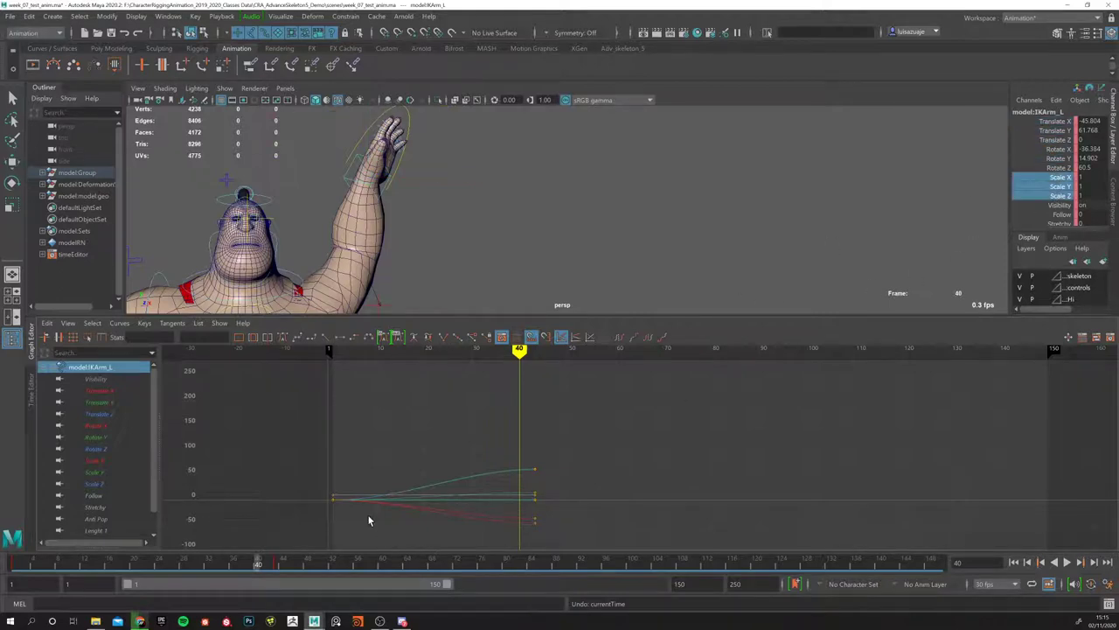
Step: Examine the left IK arm's Translate and Rotate curves individually in the Graph Editor, then display Translate X through Rotate Z together
{"action": "left_click", "coordinate": [101, 392]}
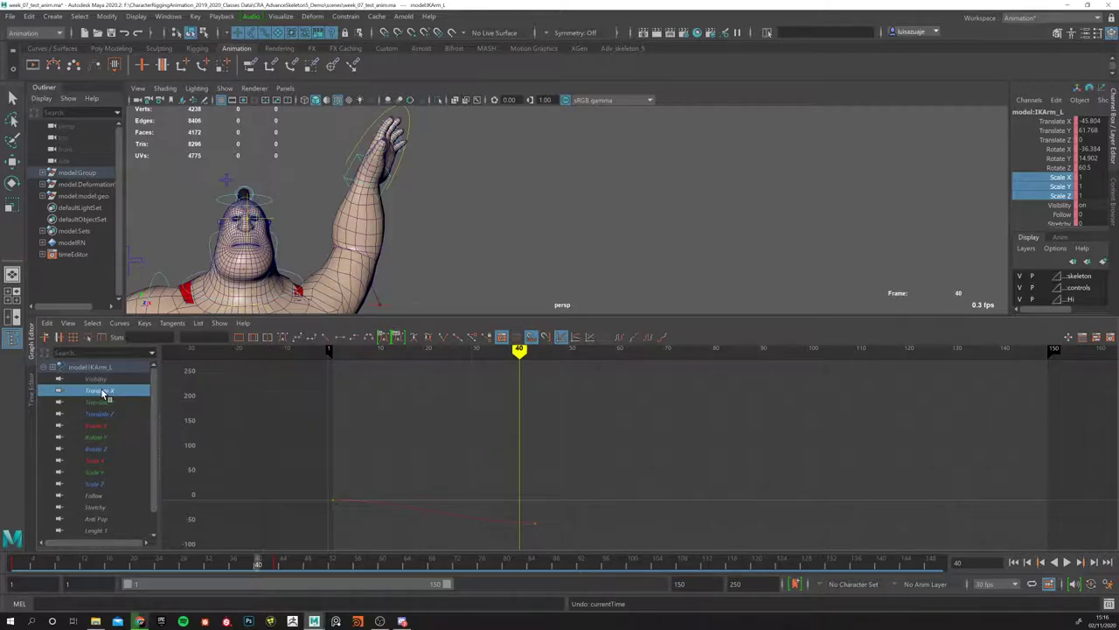
{"action": "left_click", "coordinate": [101, 402]}
{"action": "left_click", "coordinate": [99, 414]}
{"action": "left_click", "coordinate": [100, 426]}
{"action": "left_click", "coordinate": [101, 436]}
{"action": "left_click", "coordinate": [102, 449]}
{"action": "left_click", "coordinate": [98, 436]}
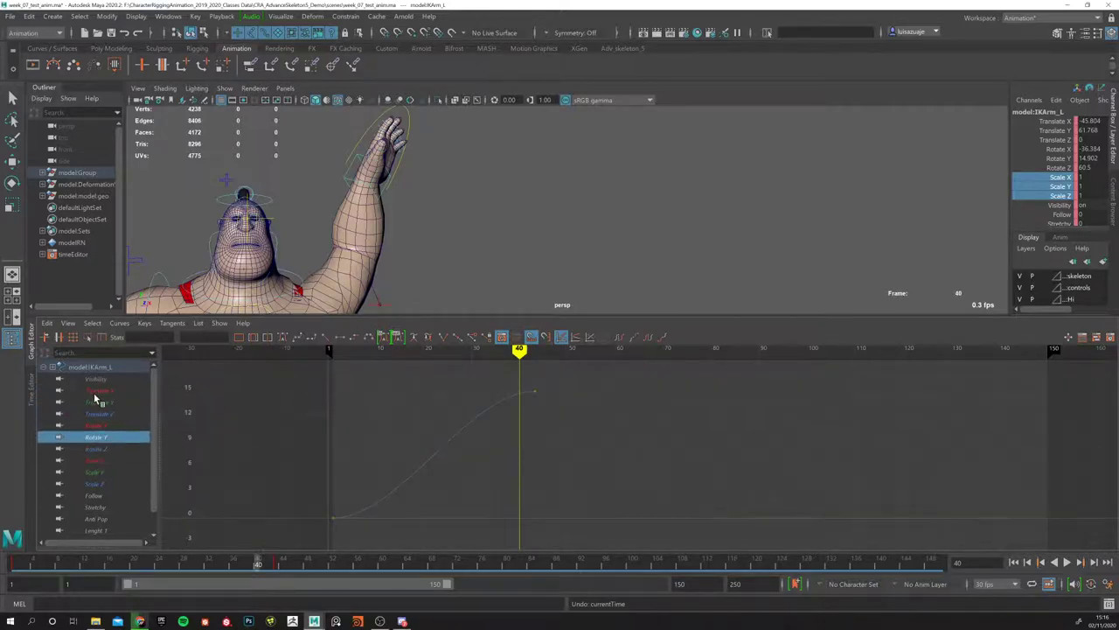
{"action": "left_click", "coordinate": [97, 391]}
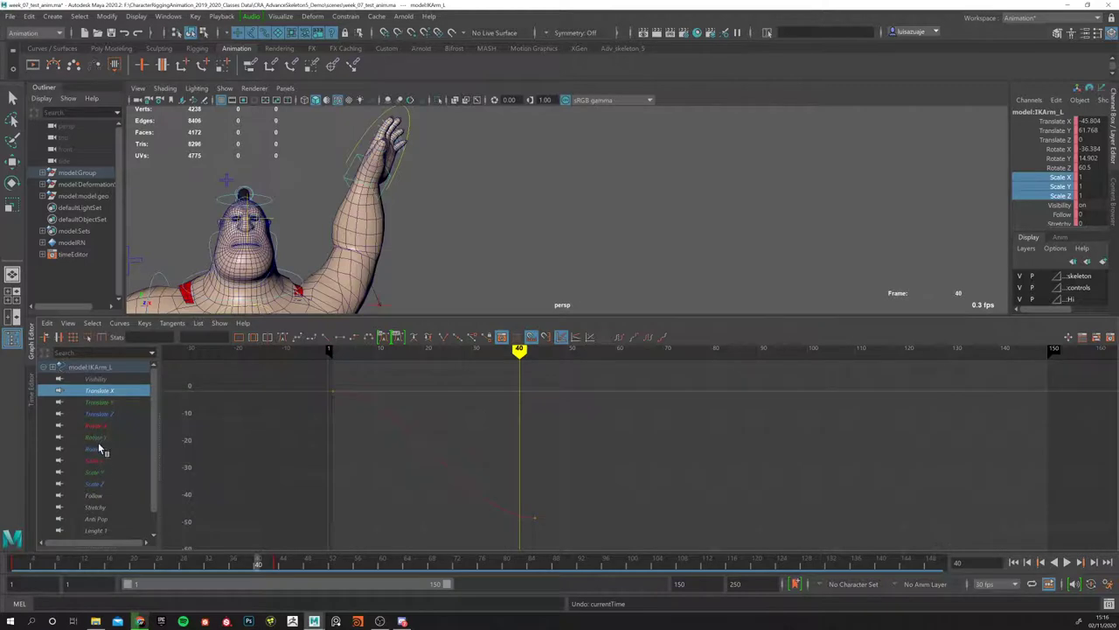
{"action": "left_click", "coordinate": [95, 447], "text": "shift"}
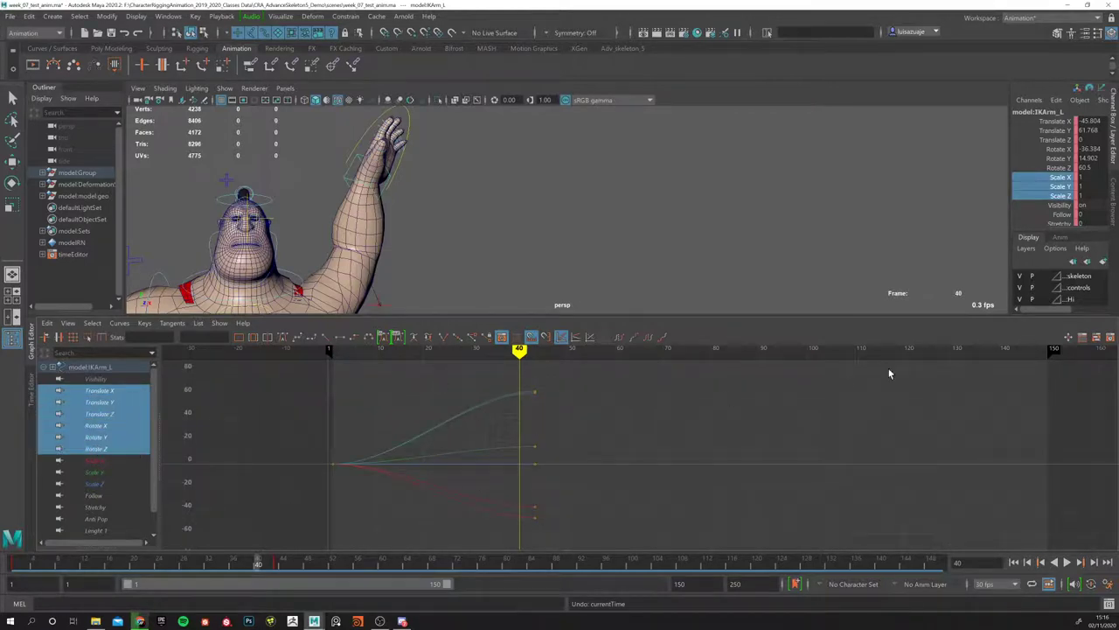
Step: Isolate the Scale X curve in the Graph Editor and select its first and last keys in turn
{"action": "left_click", "coordinate": [94, 461]}
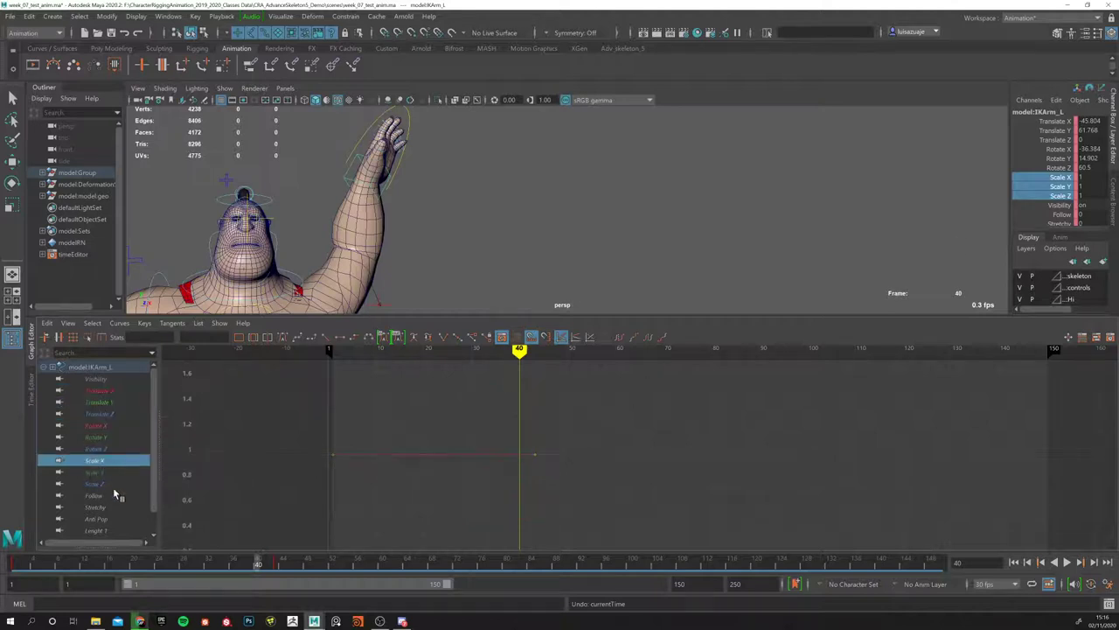
{"action": "left_click_drag", "start_coordinate": [326, 449], "coordinate": [374, 510]}
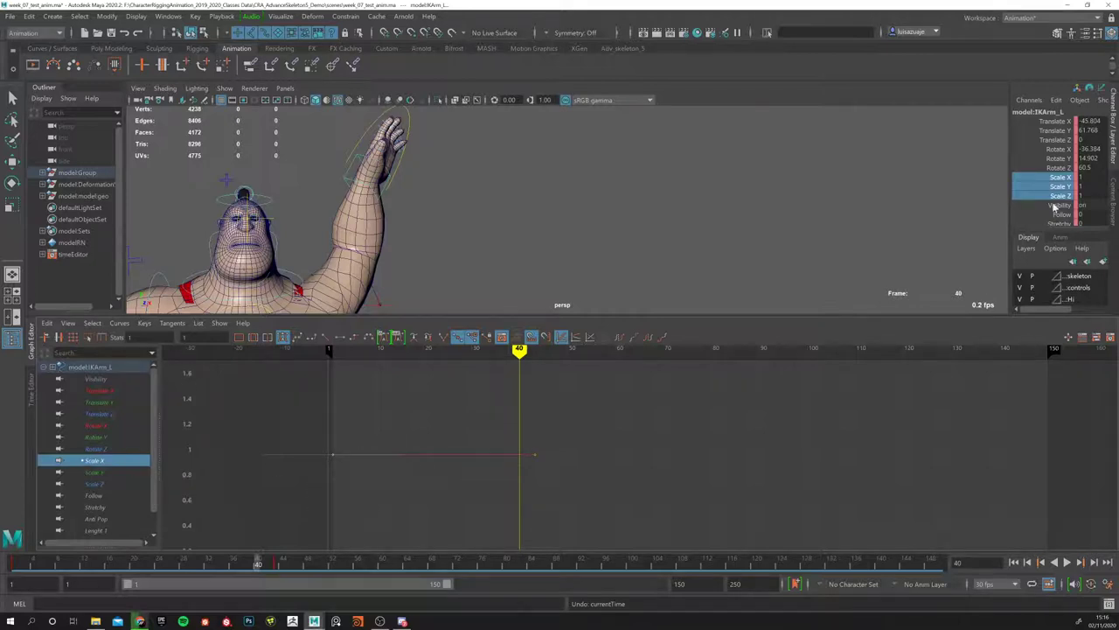
{"action": "left_click_drag", "start_coordinate": [520, 402], "coordinate": [550, 494]}
Step: Isolate the Translate X curve and examine the time and value of its frame 1 key and its last key
{"action": "left_click", "coordinate": [98, 391]}
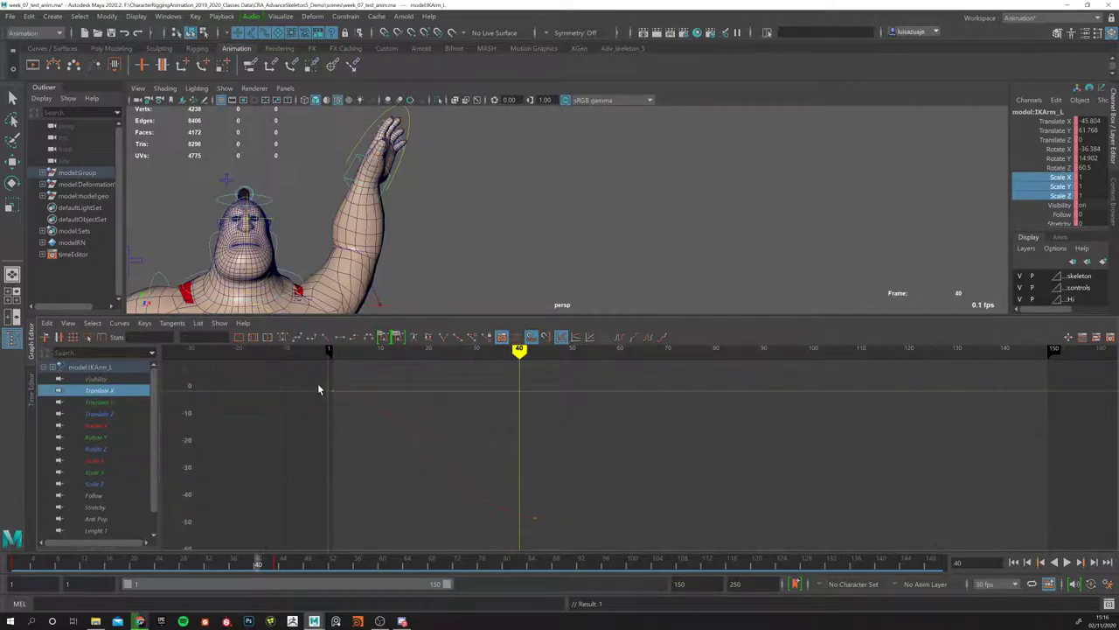
{"action": "left_click_drag", "start_coordinate": [319, 389], "coordinate": [347, 428]}
{"action": "left_click_drag", "start_coordinate": [519, 351], "coordinate": [327, 364]}
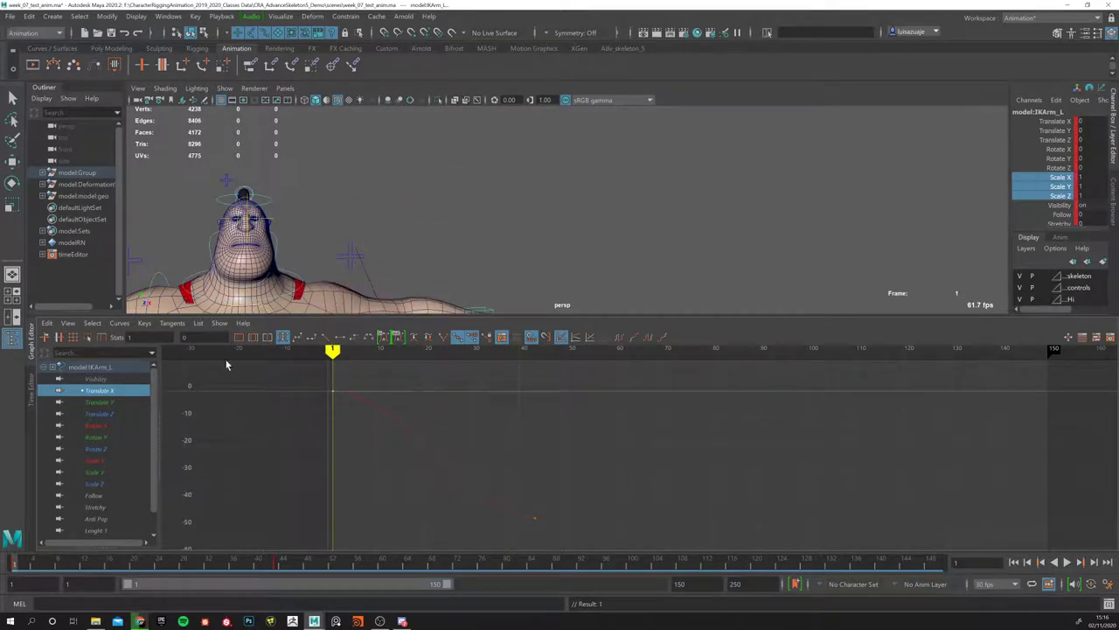
{"action": "left_click_drag", "start_coordinate": [510, 486], "coordinate": [556, 535]}
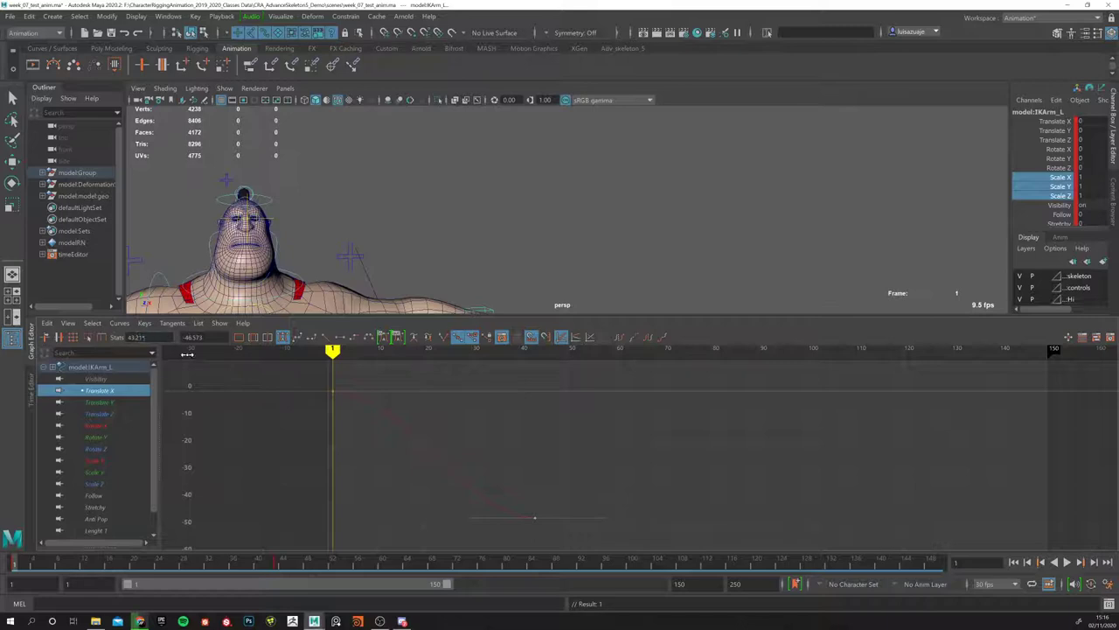
{"action": "double_click", "coordinate": [200, 338]}
Step: Isolate the Rotate X curve and undo the recent key selections and the last retiming of the arm's end keys
{"action": "left_click", "coordinate": [98, 426]}
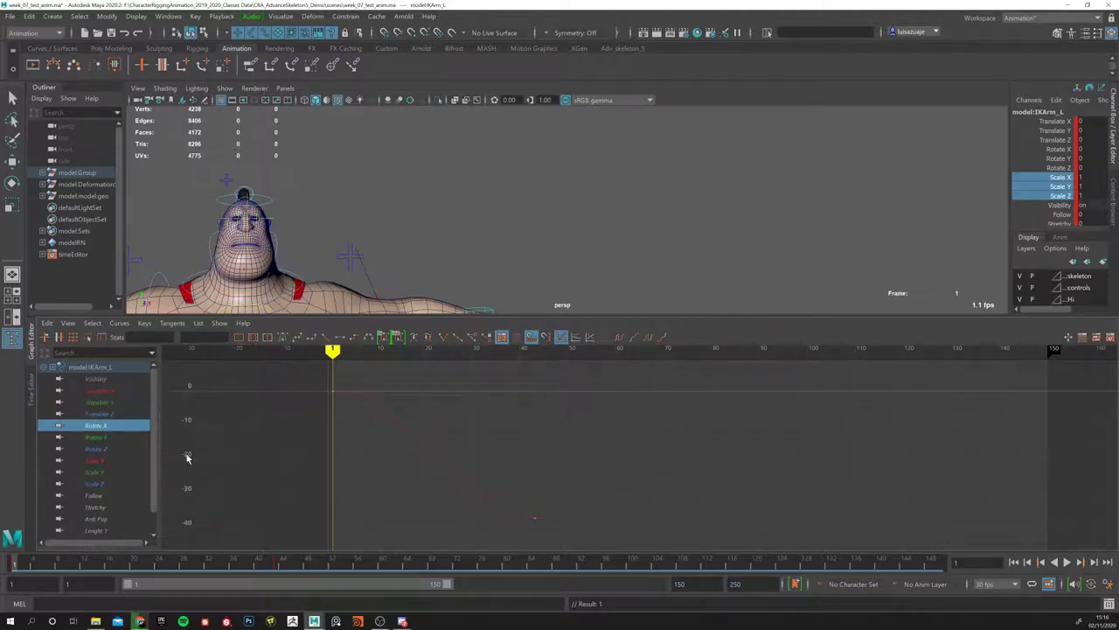
{"action": "left_click", "coordinate": [253, 565]}
{"action": "key", "text": "ctrl+z"}
{"action": "key", "text": "ctrl+z"}
{"action": "key", "text": "ctrl+z"}
{"action": "key", "text": "ctrl+z"}
{"action": "key", "text": "ctrl+z"}
{"action": "key", "text": "ctrl+z"}
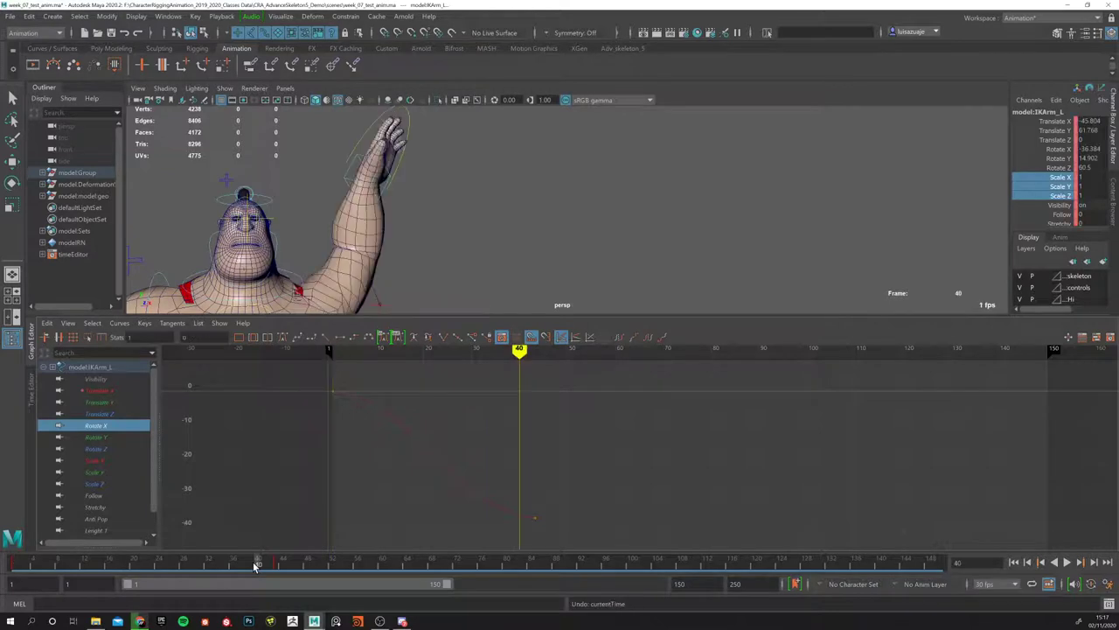
{"action": "key", "text": "ctrl+z"}
{"action": "key", "text": "ctrl+z"}
{"action": "key", "text": "ctrl+z"}
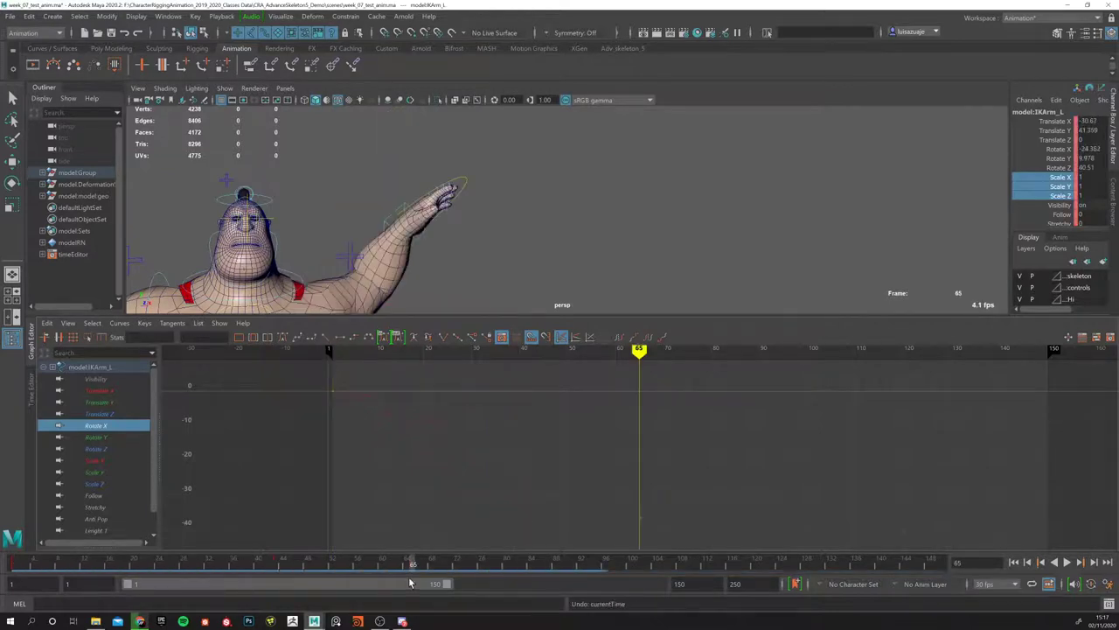
Step: Go to frame 65, select the last key of the Rotate X curve, and clear the selection
{"action": "left_click_drag", "start_coordinate": [412, 566], "coordinate": [413, 565]}
{"action": "left_click_drag", "start_coordinate": [602, 480], "coordinate": [692, 534]}
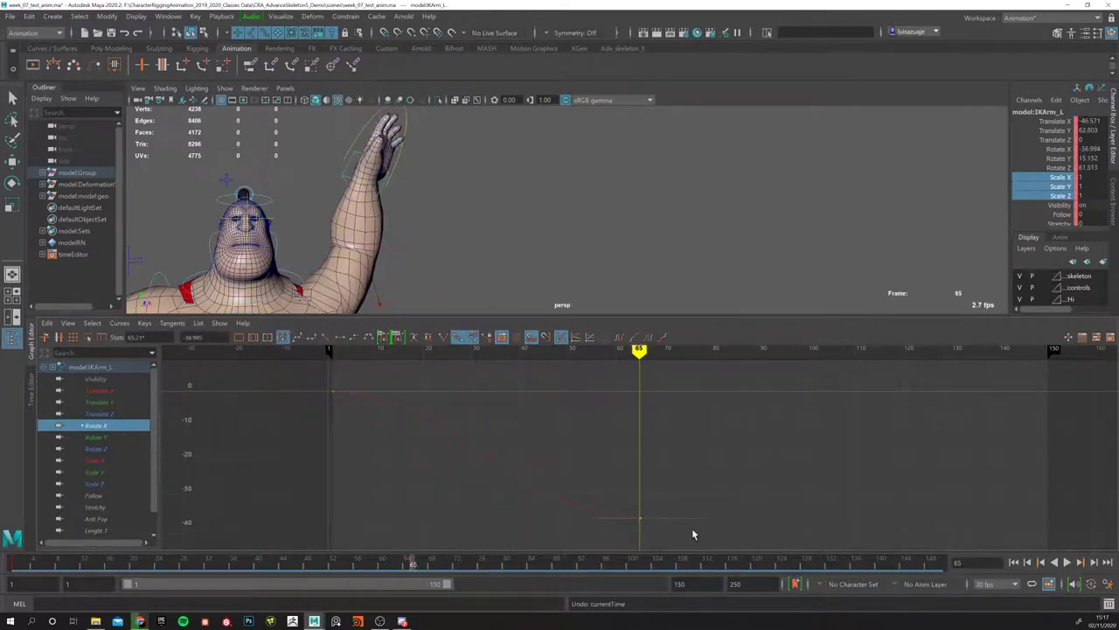
{"action": "left_click", "coordinate": [497, 522]}
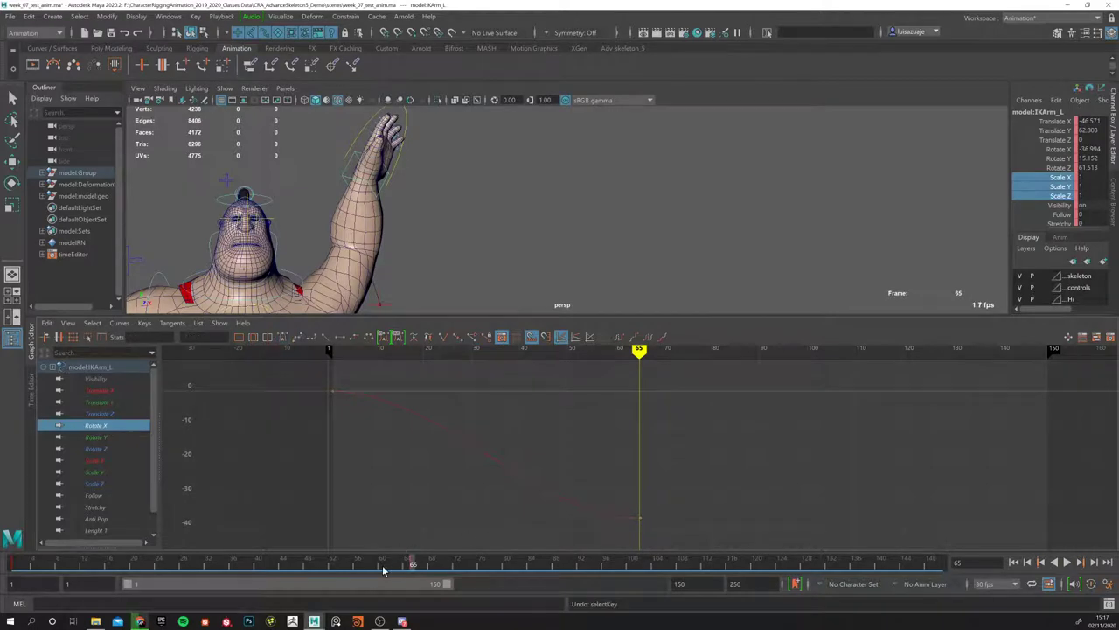
Step: Undo the recent retiming of the left arm's end keys, go to frame 72, and select the Rotate X key there
{"action": "key", "text": "ctrl+z"}
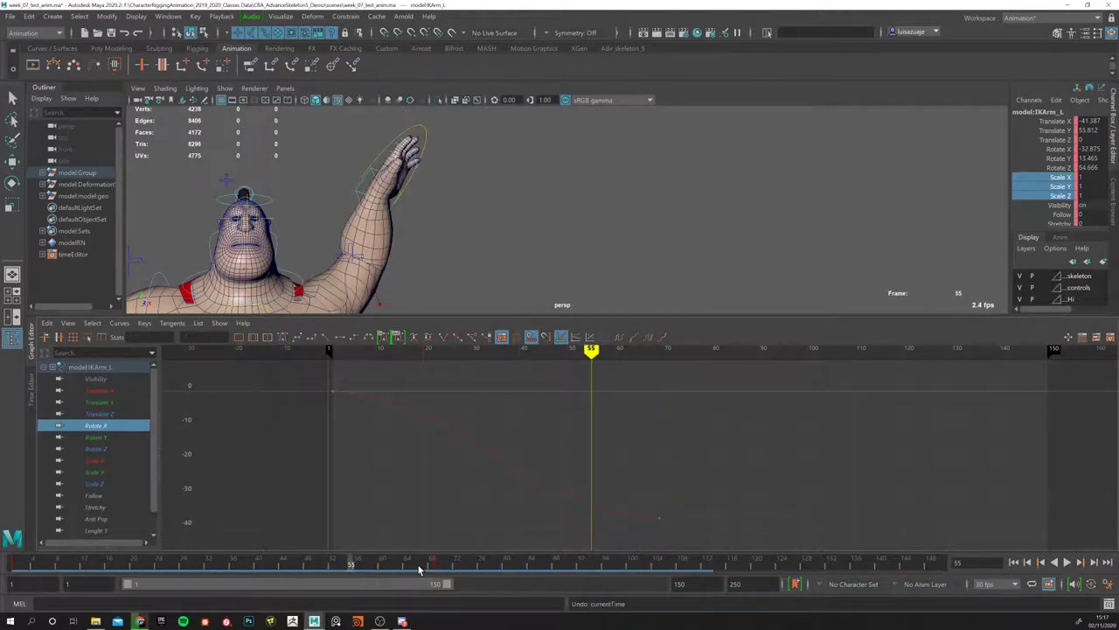
{"action": "key", "text": "ctrl+z"}
{"action": "key", "text": "ctrl+z"}
{"action": "left_click", "coordinate": [455, 566]}
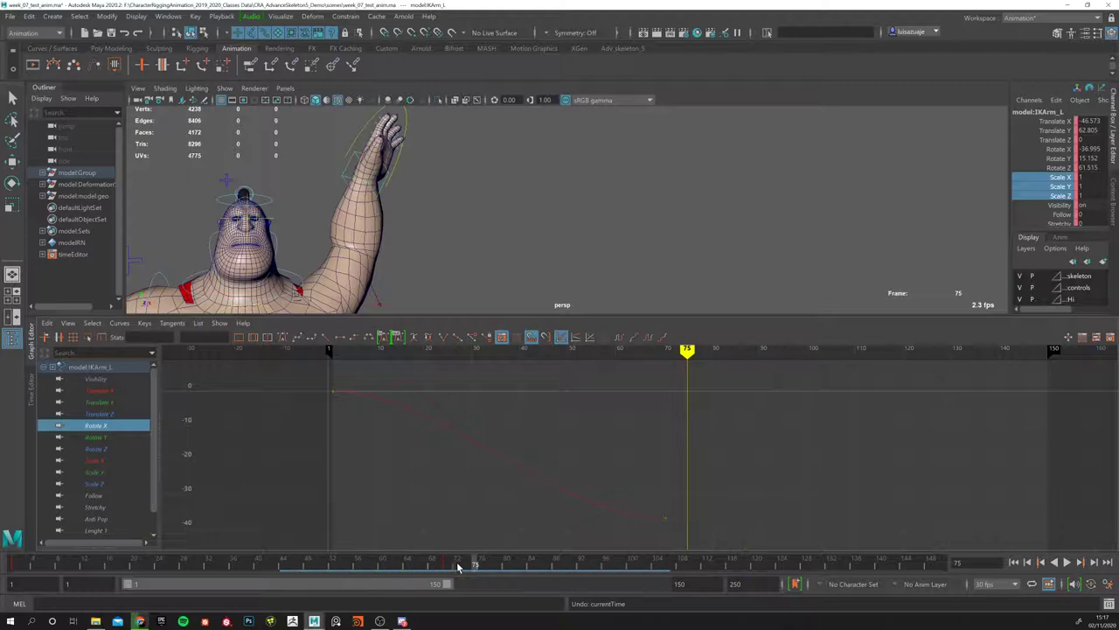
{"action": "left_click_drag", "start_coordinate": [457, 564], "coordinate": [456, 568]}
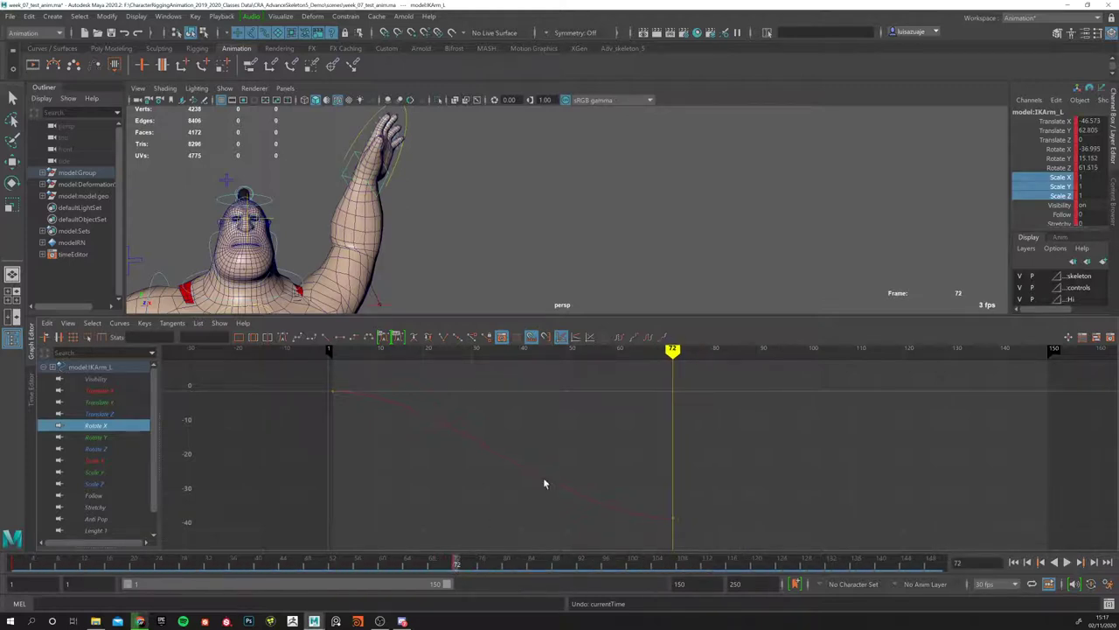
{"action": "left_click_drag", "start_coordinate": [633, 470], "coordinate": [750, 535]}
Step: Display all curves of the left arm IK control, examine individual channels, and show Translate X through Rotate Z together
{"action": "left_click", "coordinate": [92, 367]}
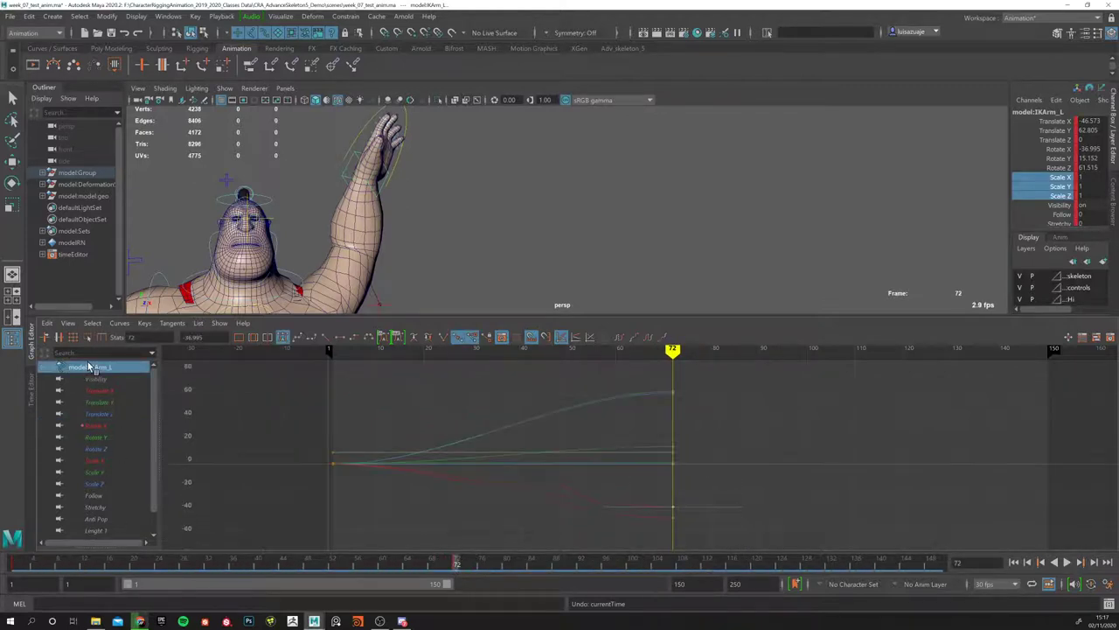
{"action": "left_click", "coordinate": [103, 379]}
{"action": "left_click", "coordinate": [104, 391]}
{"action": "left_click", "coordinate": [102, 402]}
{"action": "left_click", "coordinate": [100, 414]}
{"action": "left_click", "coordinate": [100, 425]}
{"action": "left_click", "coordinate": [98, 437]}
{"action": "left_click", "coordinate": [99, 392]}
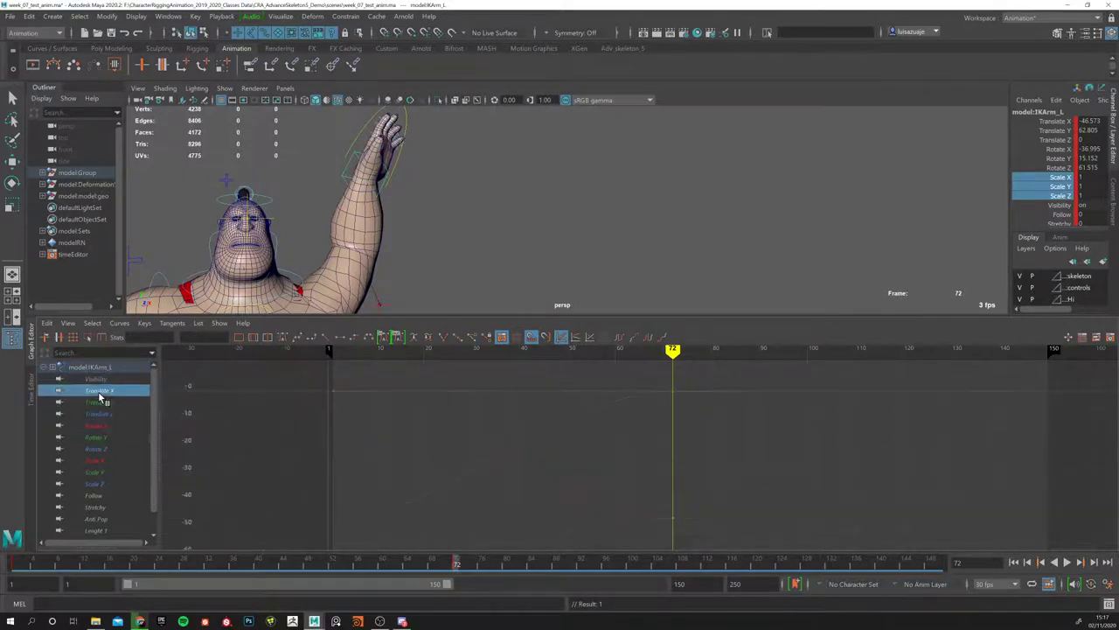
{"action": "left_click", "coordinate": [97, 447], "text": "shift"}
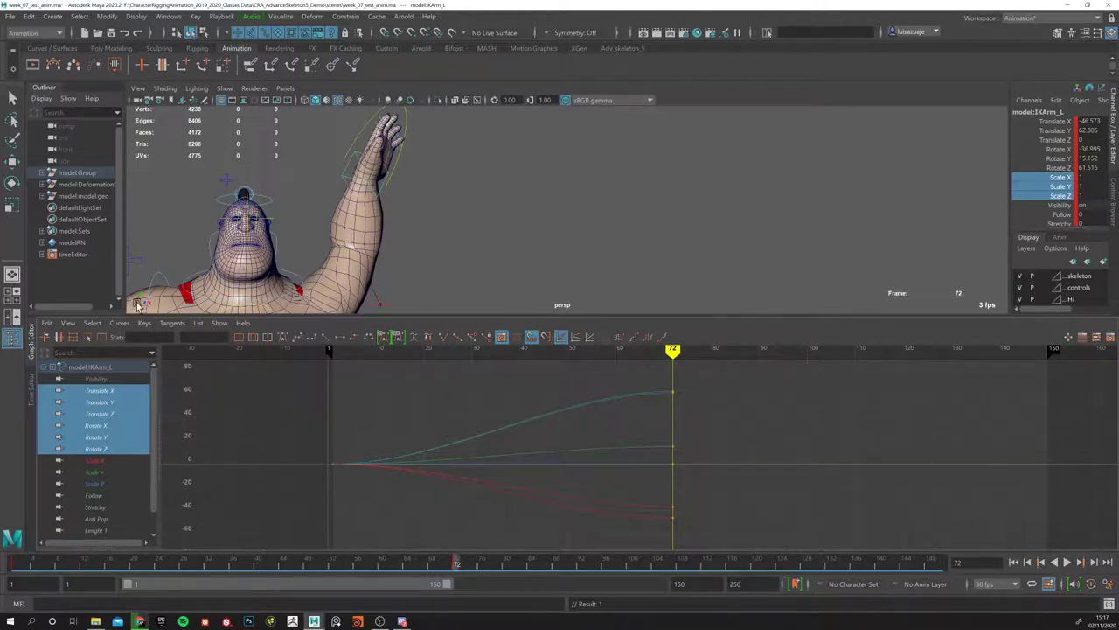
Step: Compare the Translate X and Translate Y curves, isolate Translate Y, and select its key at frame 72
{"action": "left_click", "coordinate": [100, 402]}
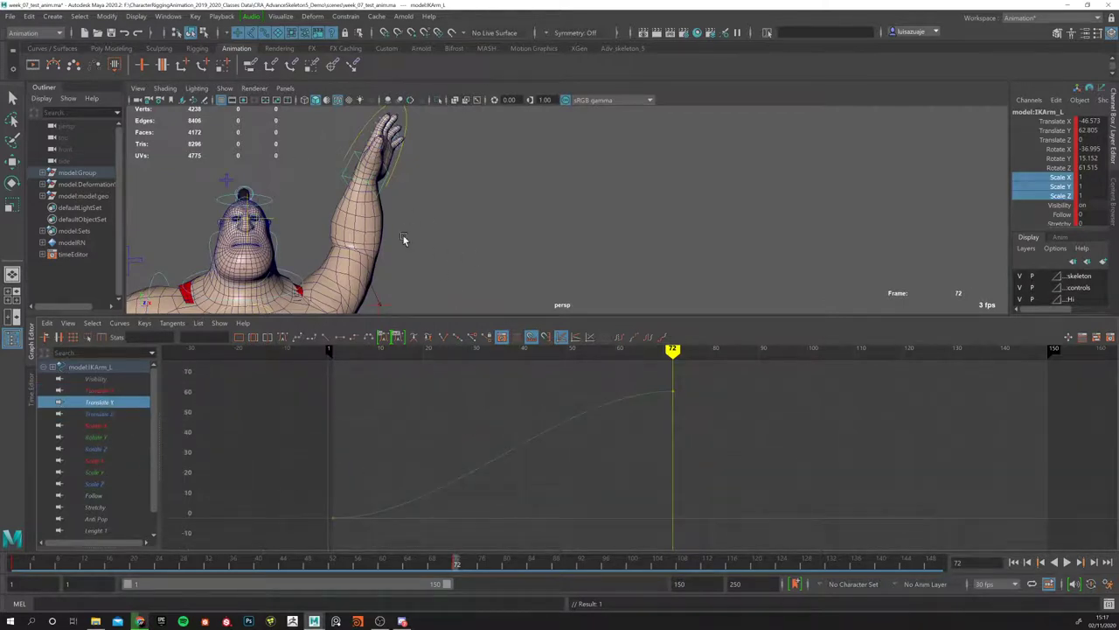
{"action": "left_click", "coordinate": [103, 390]}
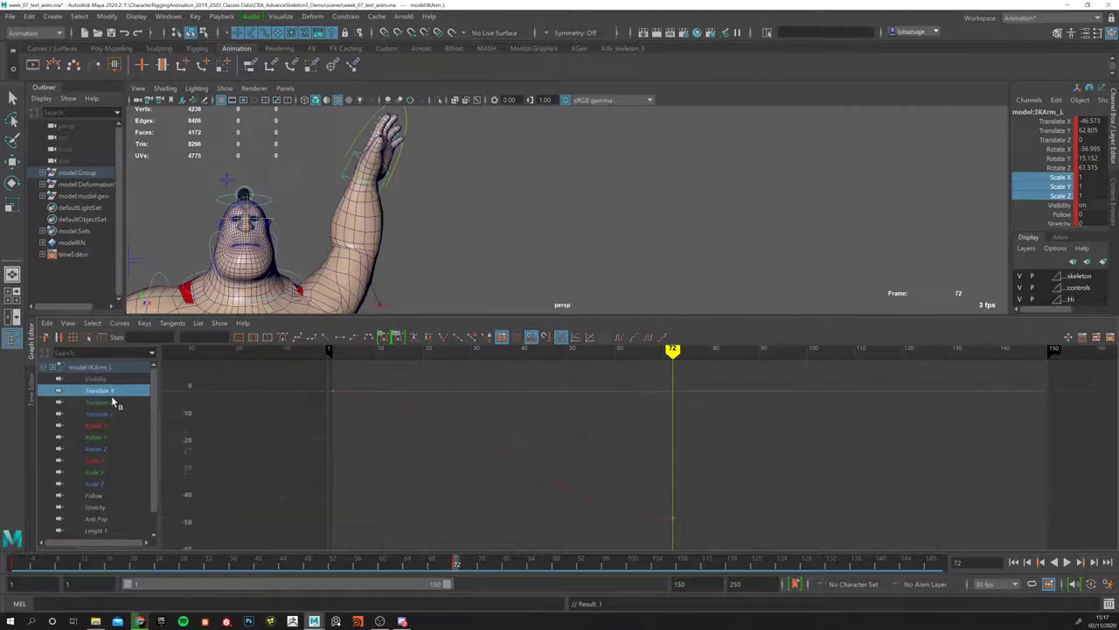
{"action": "left_click", "coordinate": [99, 401]}
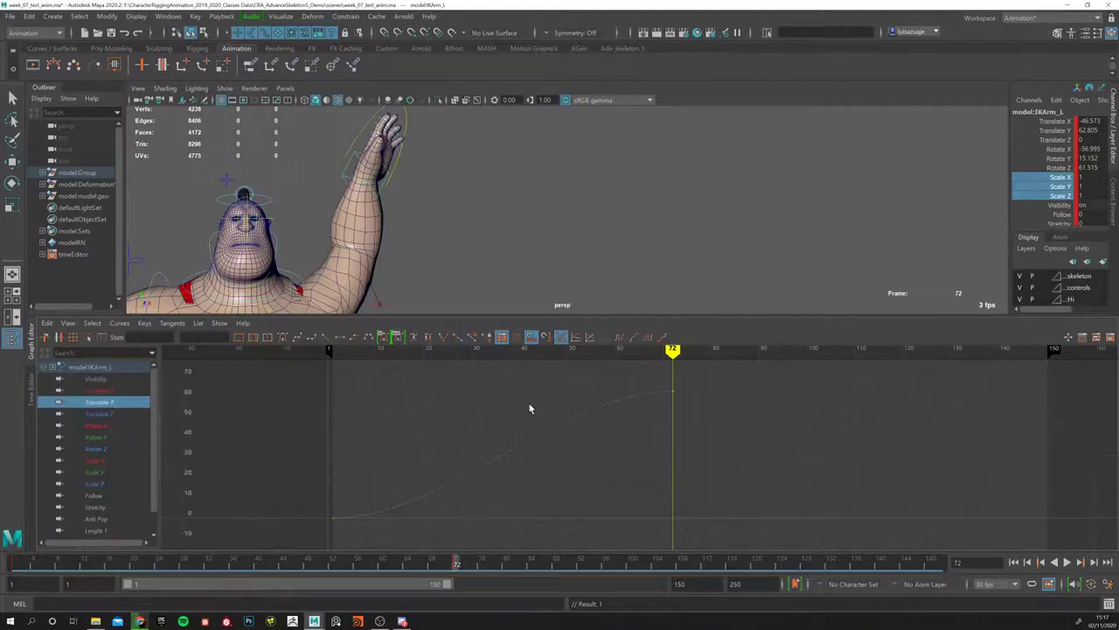
{"action": "left_click_drag", "start_coordinate": [633, 375], "coordinate": [713, 417]}
{"action": "scroll", "coordinate": [641, 448], "scroll_direction": "down", "scroll_amount": 4}
{"action": "scroll", "coordinate": [631, 474], "scroll_direction": "up", "scroll_amount": 5}
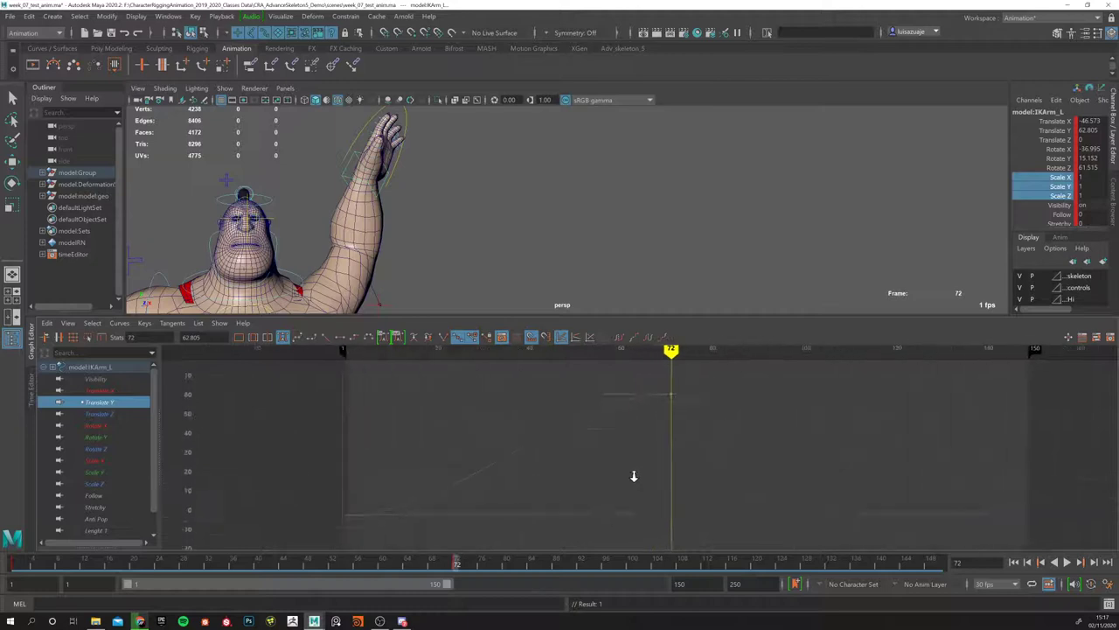
Step: Scrub the current time along the Translate Y curve, examine the arm pose at intermediate frames, and return to frame 1
{"action": "mouse_move", "coordinate": [678, 351]}
{"action": "left_mouse_down"}
{"action": "mouse_move", "coordinate": [280, 384]}
{"action": "mouse_move", "coordinate": [453, 398]}
{"action": "mouse_move", "coordinate": [284, 413]}
{"action": "mouse_move", "coordinate": [471, 425]}
{"action": "mouse_move", "coordinate": [492, 464]}
{"action": "left_mouse_up"}
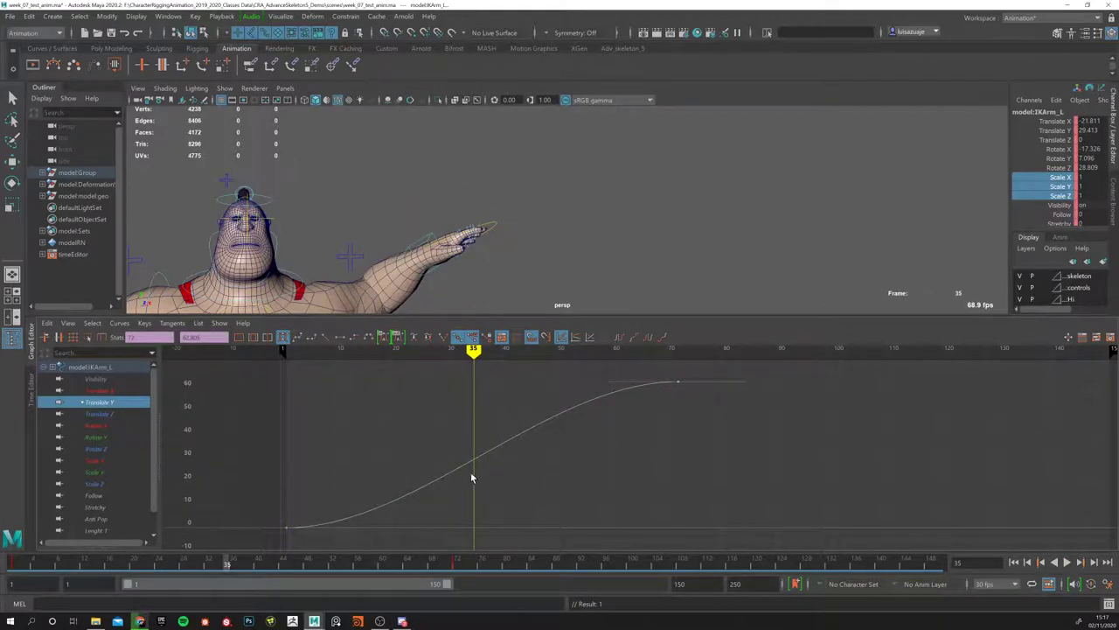
{"action": "key", "text": "alt+v"}
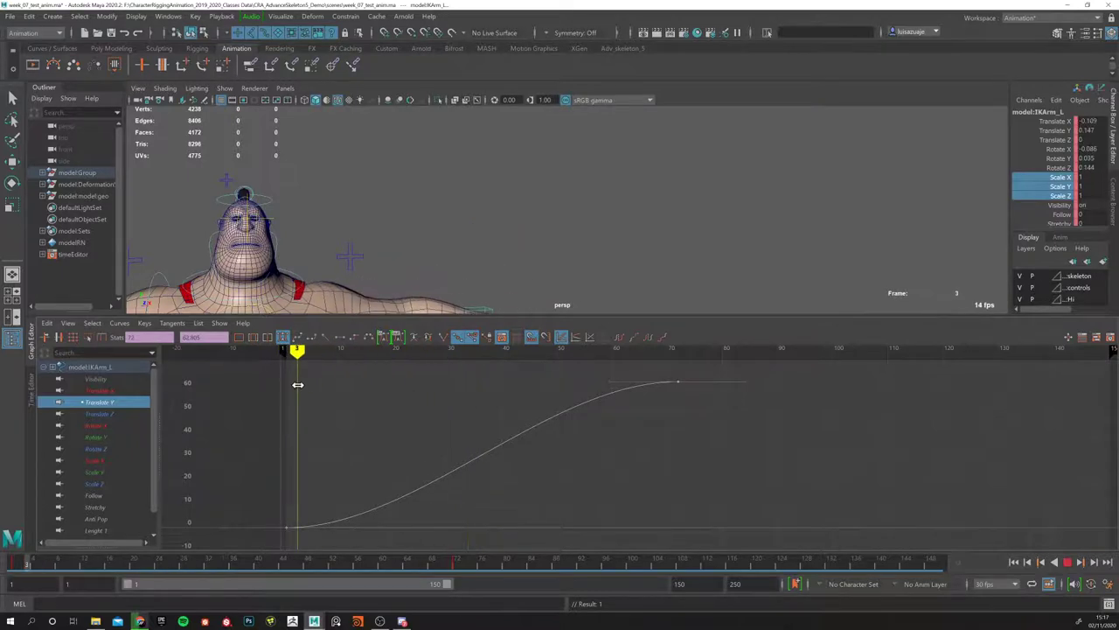
{"action": "mouse_move", "coordinate": [615, 386]}
{"action": "left_mouse_down"}
{"action": "mouse_move", "coordinate": [678, 399]}
{"action": "mouse_move", "coordinate": [621, 425]}
{"action": "mouse_move", "coordinate": [561, 432]}
{"action": "left_mouse_up"}
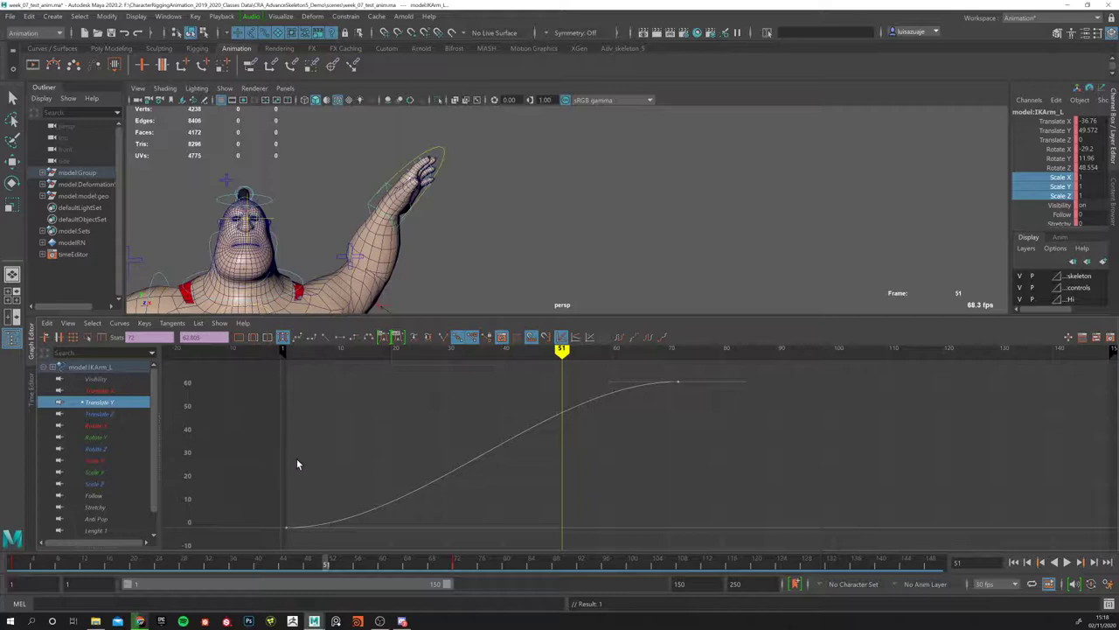
{"action": "left_click_drag", "start_coordinate": [560, 367], "coordinate": [285, 393]}
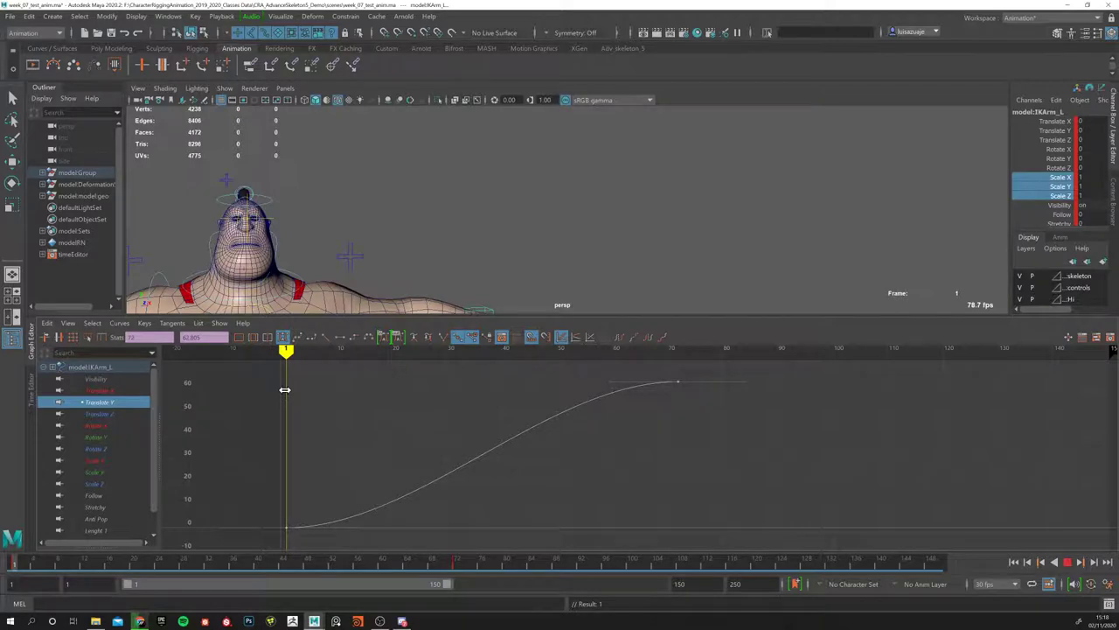
Step: Select the frame 1 key of Translate Y, highlight that channel, and compare its value at frames 1 and 2
{"action": "left_click_drag", "start_coordinate": [266, 519], "coordinate": [308, 555]}
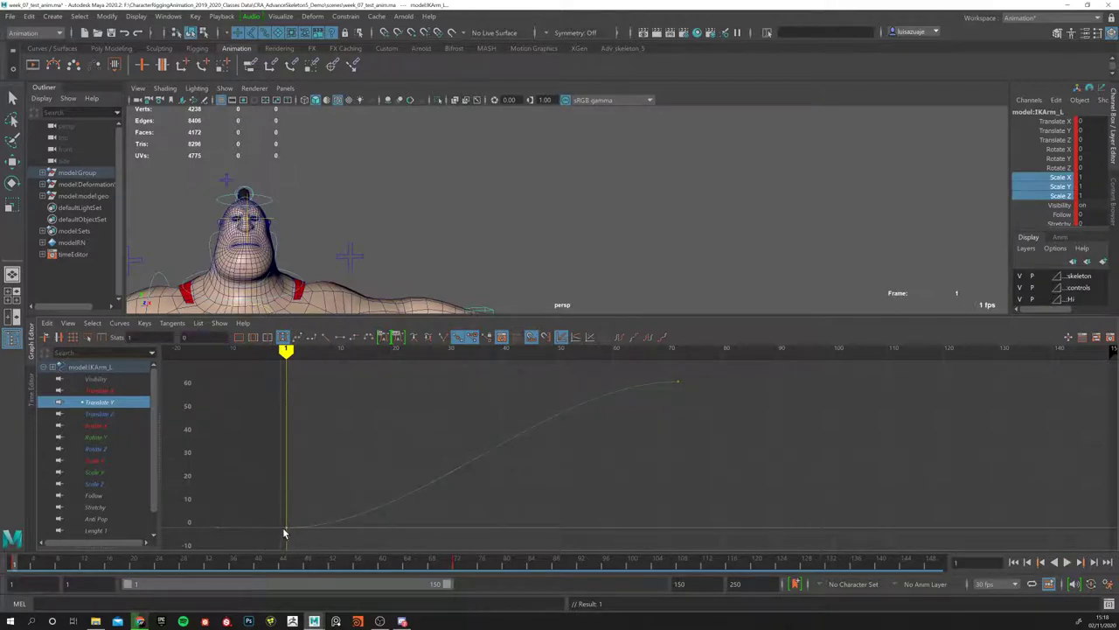
{"action": "key", "text": "alt+v"}
{"action": "key", "text": "Escape"}
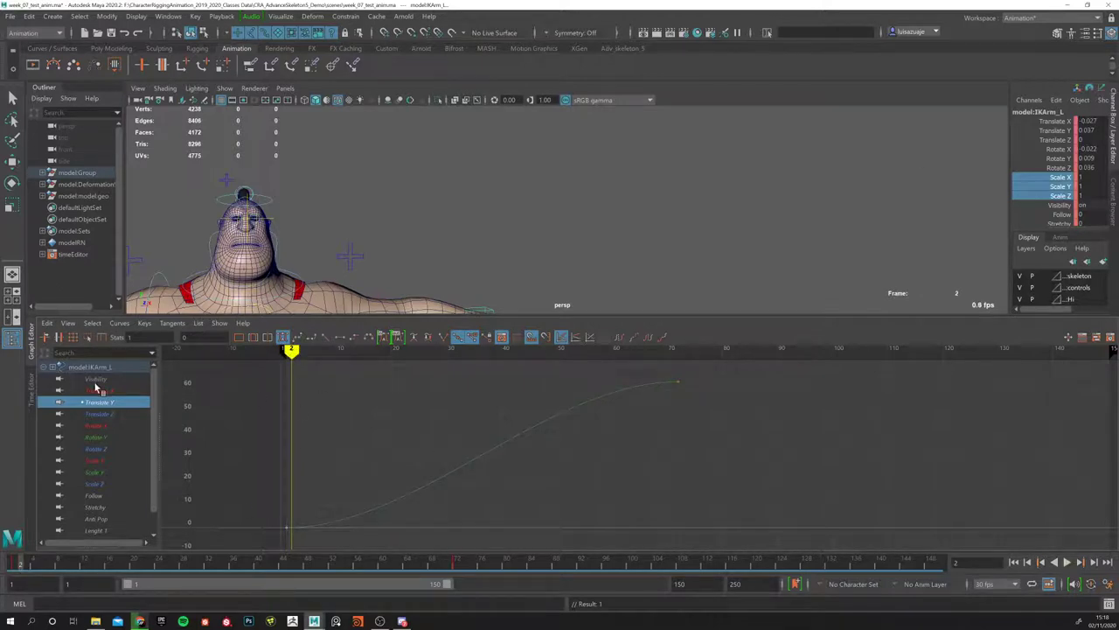
{"action": "left_click", "coordinate": [1055, 130]}
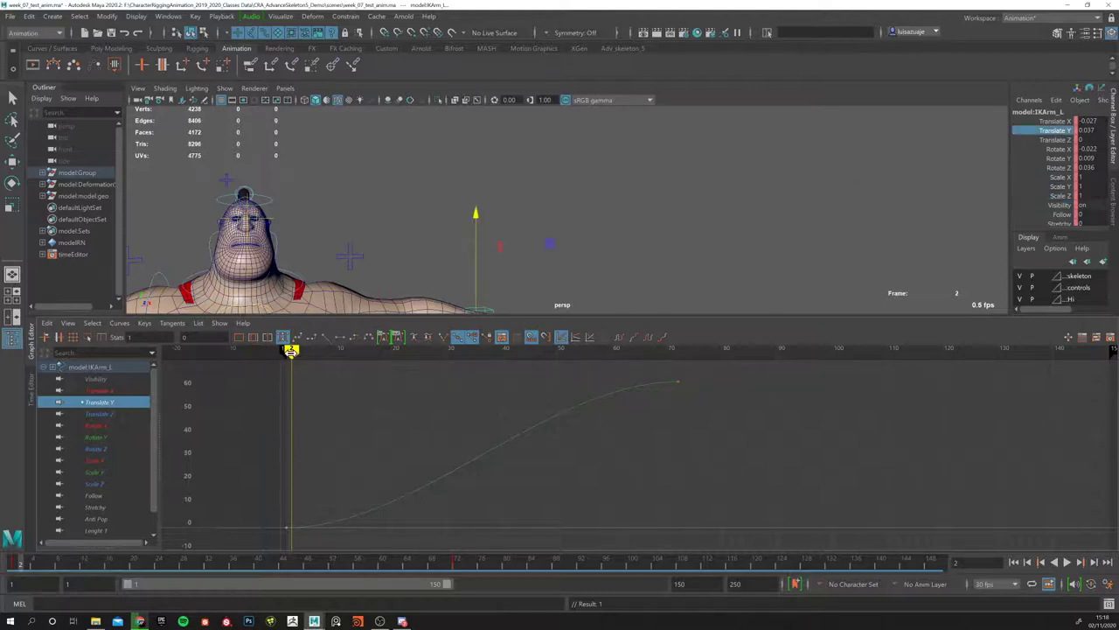
{"action": "left_click_drag", "start_coordinate": [291, 350], "coordinate": [286, 350]}
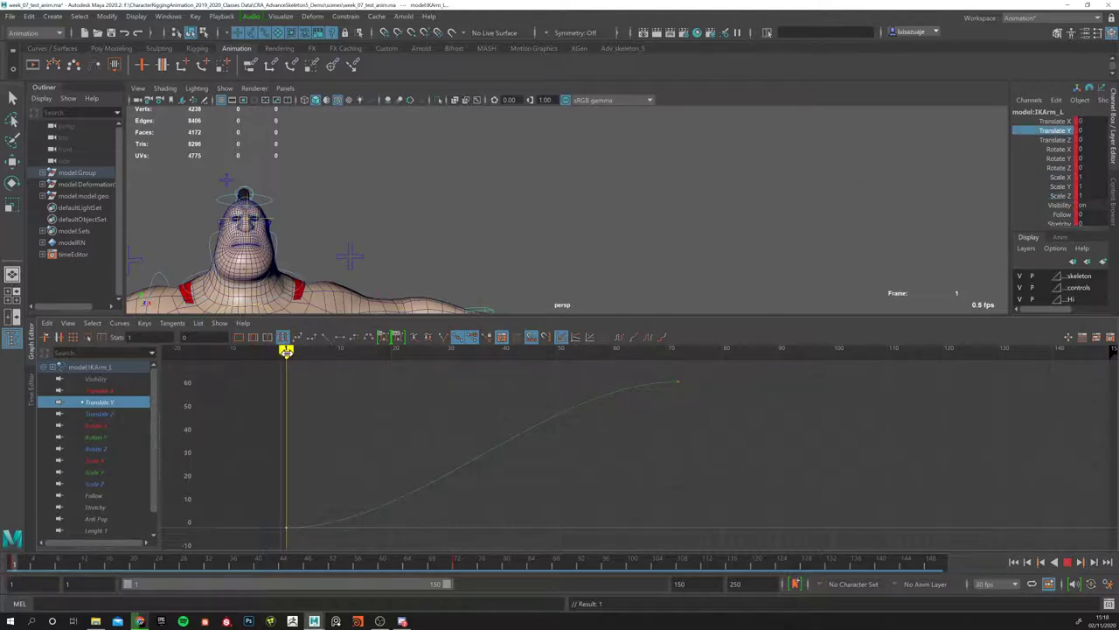
{"action": "left_click_drag", "start_coordinate": [286, 349], "coordinate": [291, 354]}
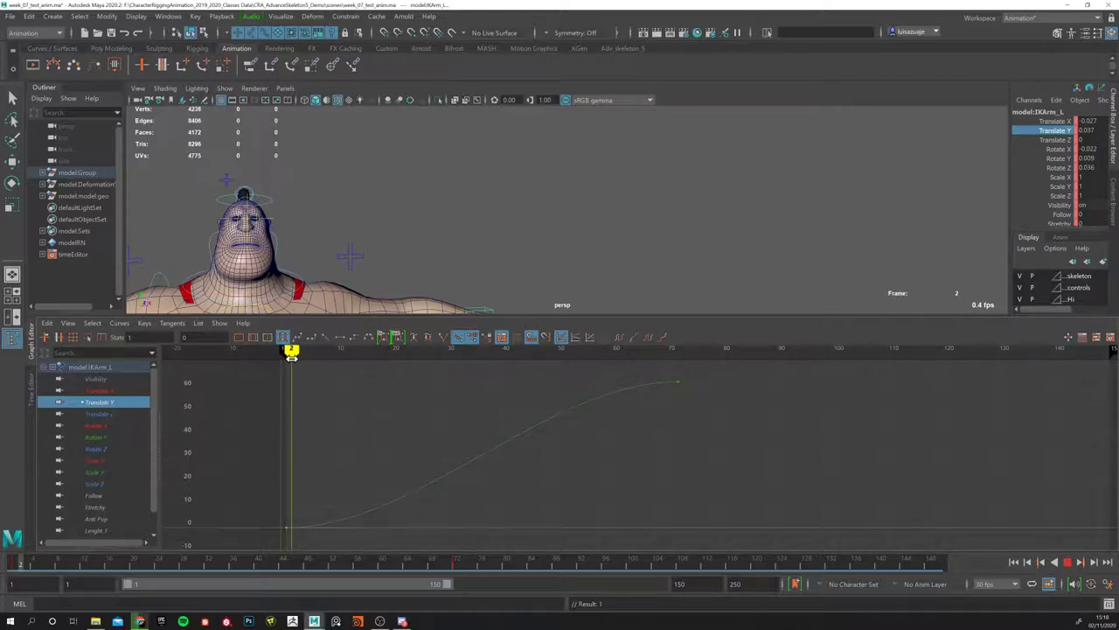
Step: Scrub through frames 43 and 71 and back to frame 7 to examine how Translate Y follows its curve
{"action": "mouse_move", "coordinate": [291, 358]}
{"action": "left_mouse_down"}
{"action": "mouse_move", "coordinate": [533, 364]}
{"action": "mouse_move", "coordinate": [518, 363]}
{"action": "left_mouse_up"}
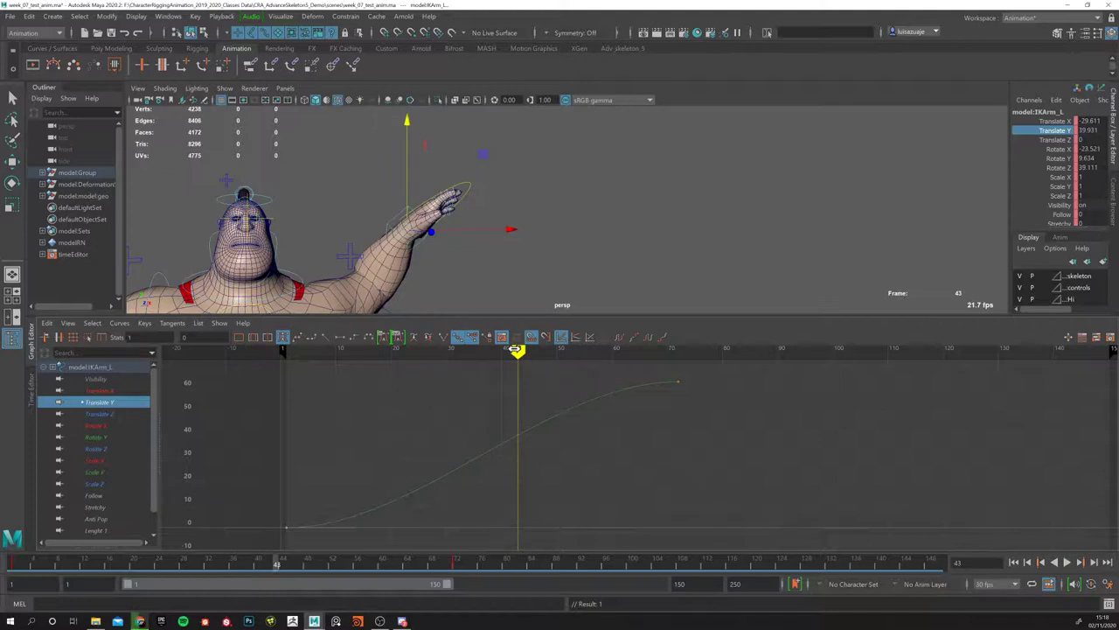
{"action": "key", "text": "alt+v"}
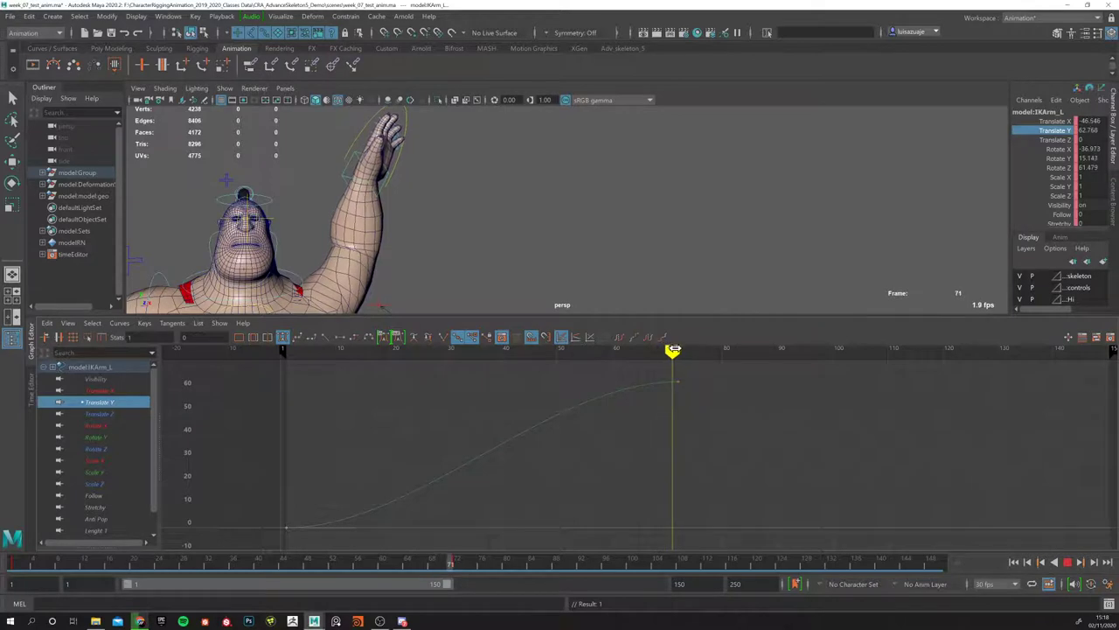
{"action": "left_click_drag", "start_coordinate": [677, 350], "coordinate": [413, 362]}
{"action": "left_click_drag", "start_coordinate": [256, 494], "coordinate": [313, 536]}
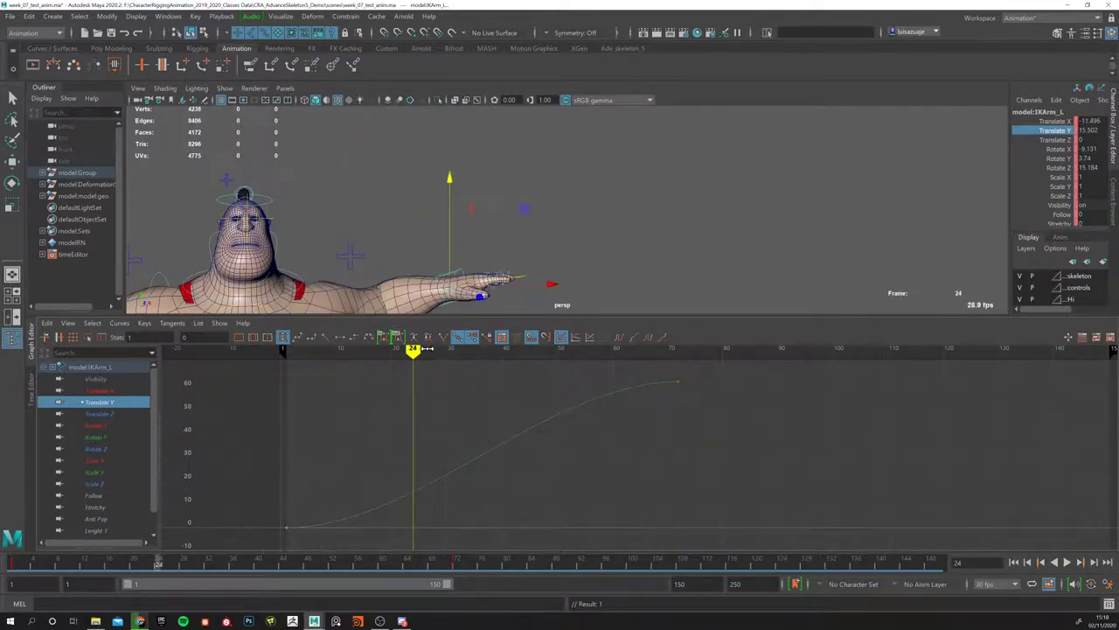
{"action": "mouse_move", "coordinate": [413, 354]}
{"action": "left_mouse_down"}
{"action": "mouse_move", "coordinate": [270, 380]}
{"action": "mouse_move", "coordinate": [319, 403]}
{"action": "left_mouse_up"}
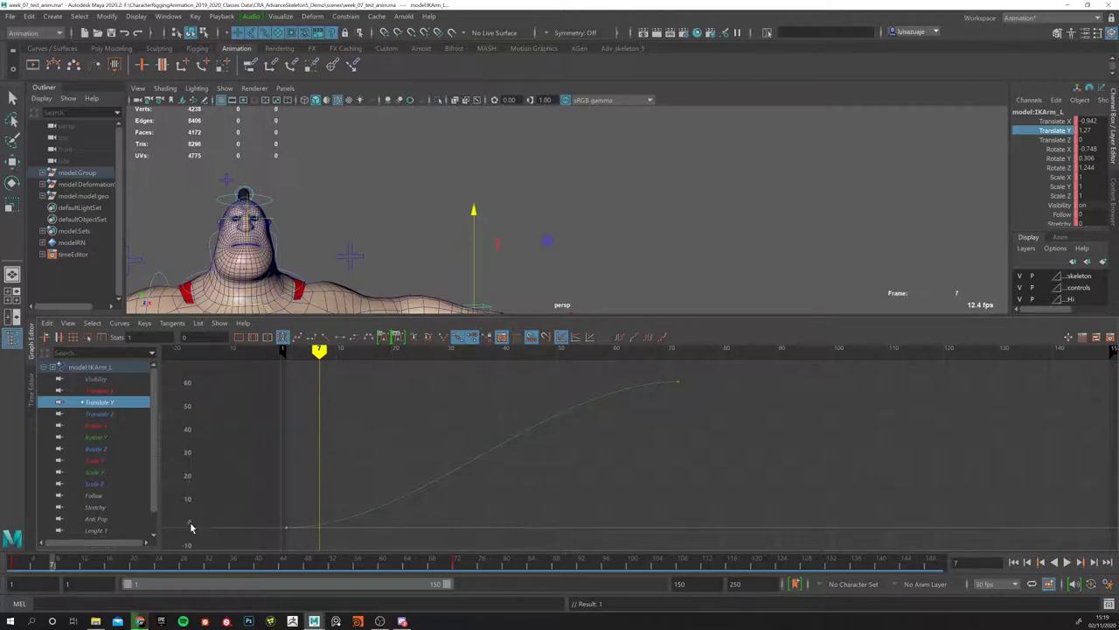
Step: Compare the Translate Y value at frames 30 and 31 on the steep middle part of the curve
{"action": "left_click_drag", "start_coordinate": [320, 351], "coordinate": [451, 365]}
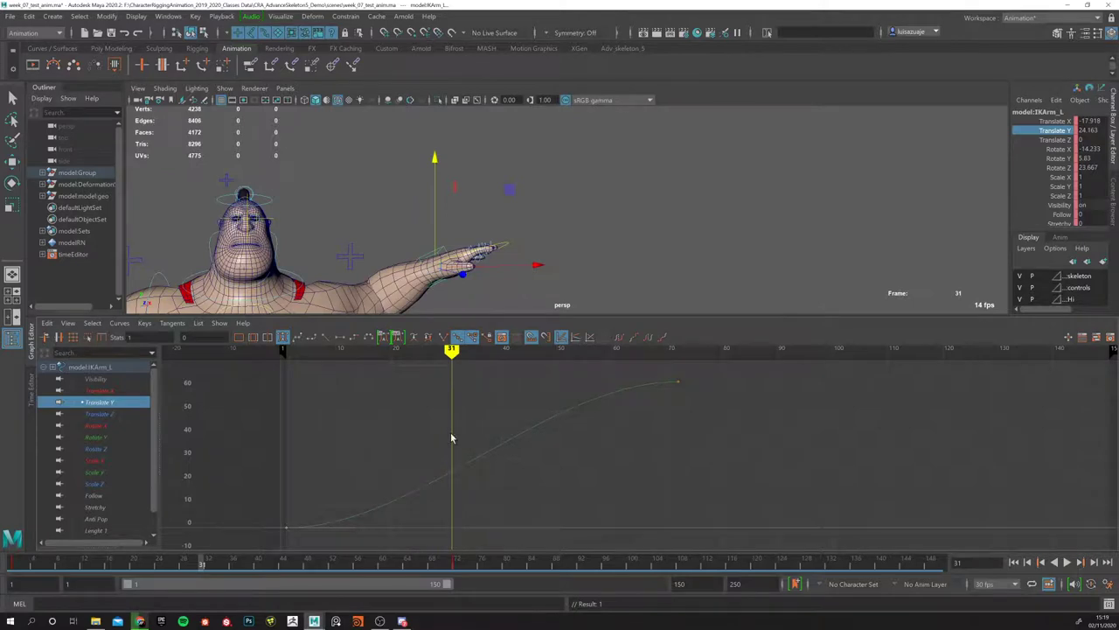
{"action": "left_click_drag", "start_coordinate": [452, 349], "coordinate": [446, 349]}
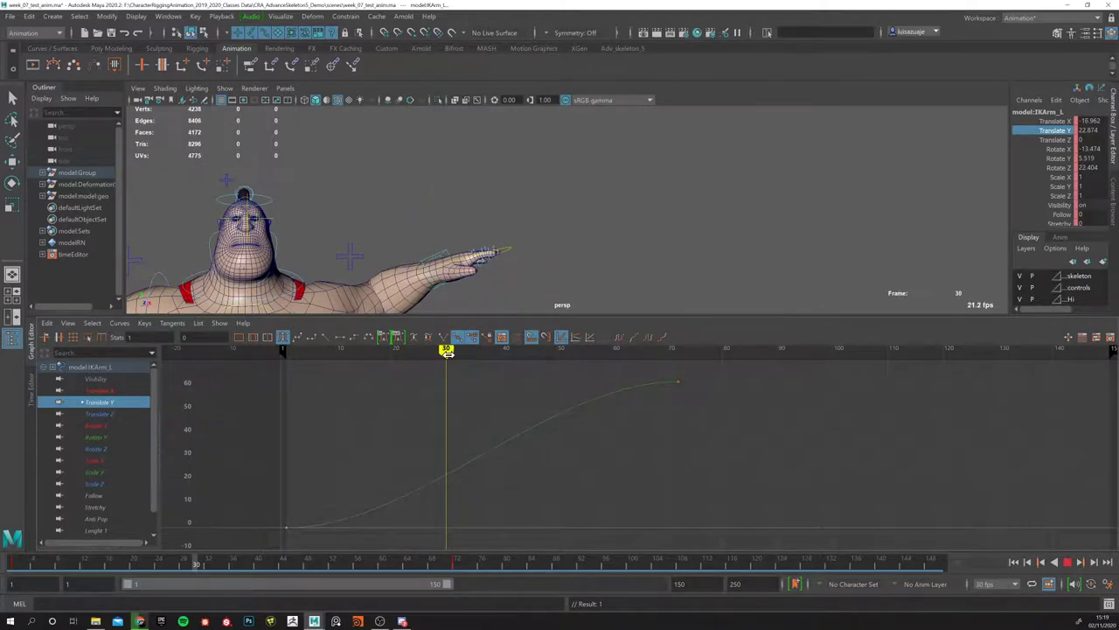
{"action": "left_click_drag", "start_coordinate": [446, 351], "coordinate": [452, 350]}
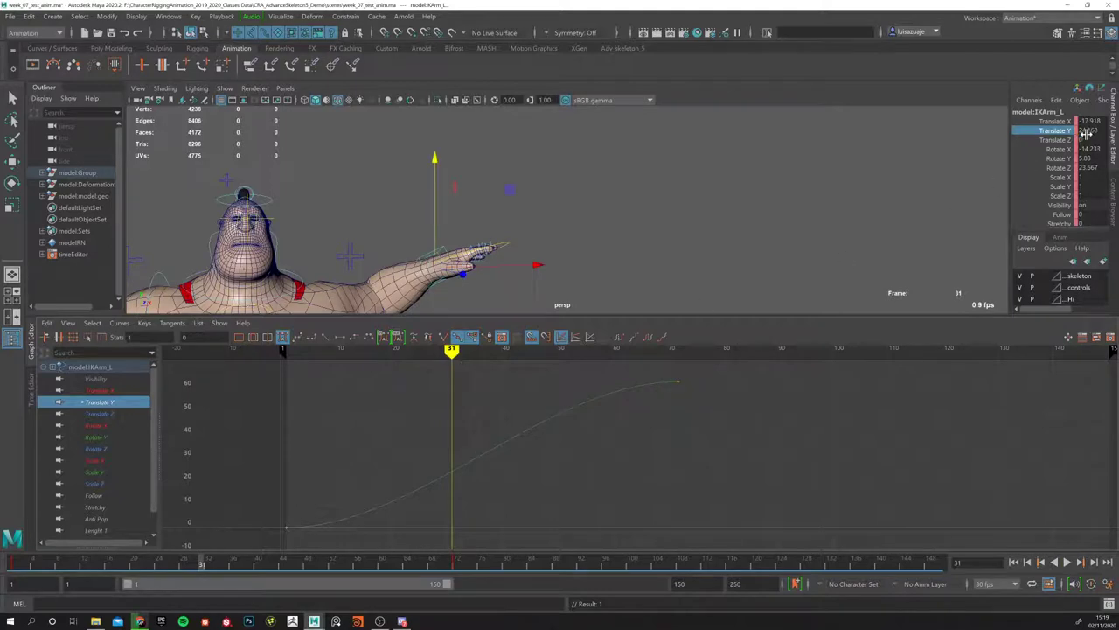
Step: Compare the Translate Y value at frames 3 and 4 near the flat start of the curve
{"action": "left_click_drag", "start_coordinate": [452, 350], "coordinate": [299, 391]}
{"action": "key", "text": "alt+v"}
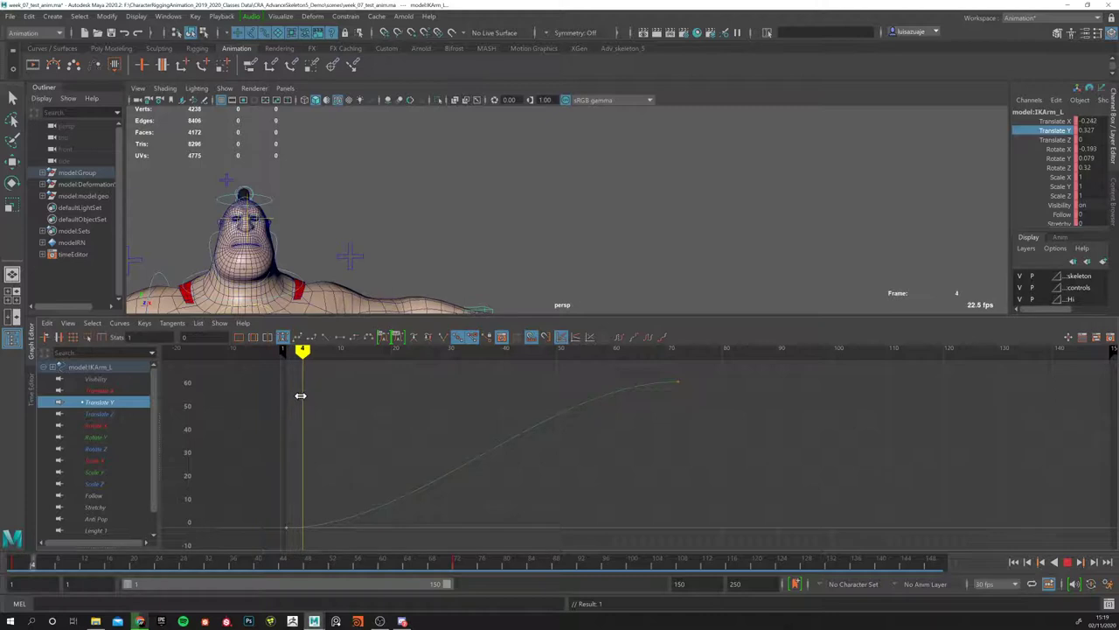
{"action": "key", "text": "alt+v"}
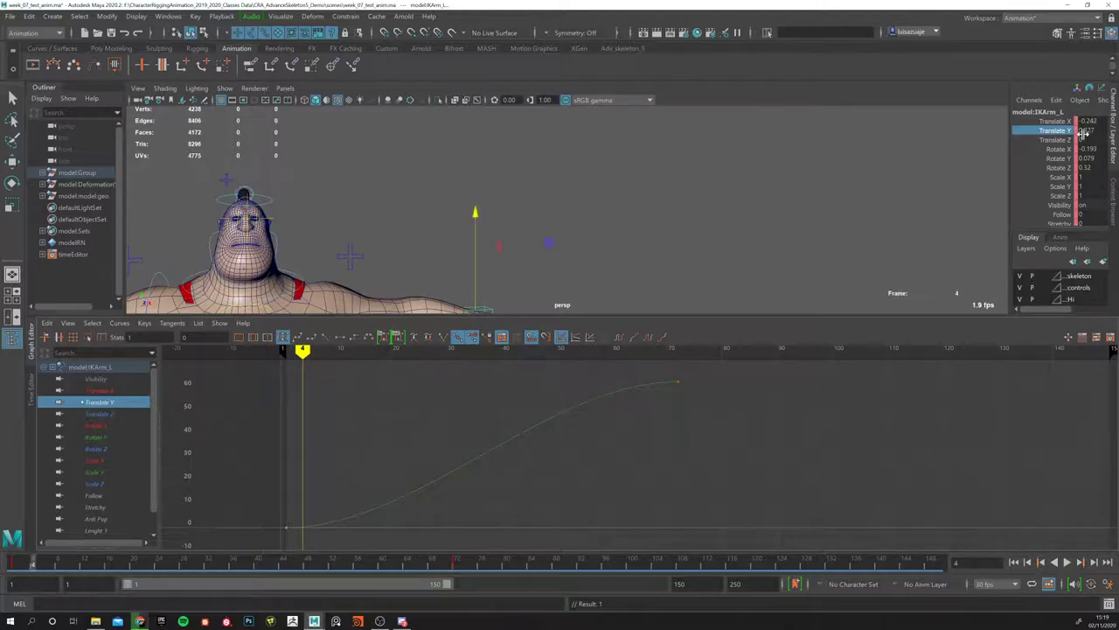
{"action": "left_click", "coordinate": [297, 351]}
{"action": "key", "text": "alt+v"}
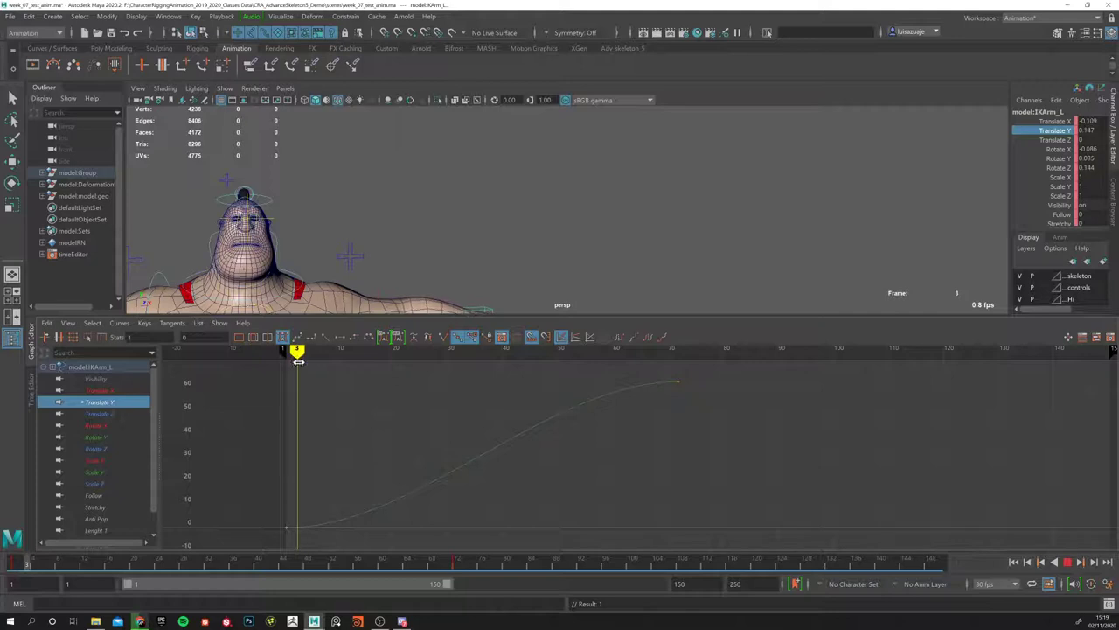
{"action": "key", "text": "alt+v"}
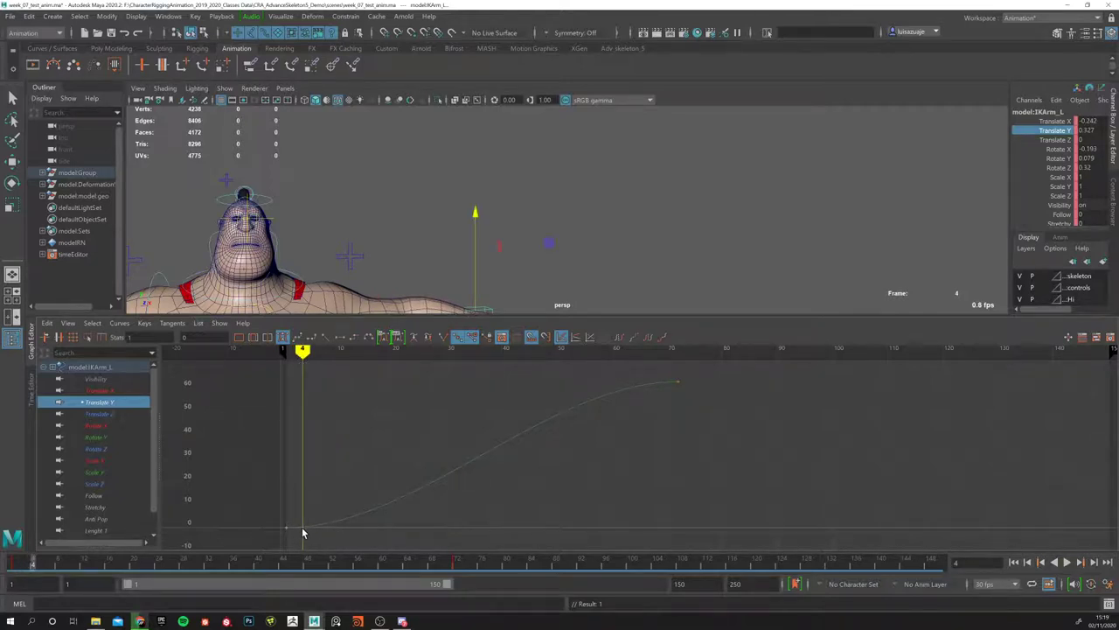
Step: Scrub the arm motion up to frame 72, return to frame 1, and play the animation through to frame 81
{"action": "mouse_move", "coordinate": [320, 352]}
{"action": "left_mouse_down"}
{"action": "mouse_move", "coordinate": [495, 372]}
{"action": "mouse_move", "coordinate": [445, 392]}
{"action": "mouse_move", "coordinate": [540, 402]}
{"action": "left_mouse_up"}
{"action": "key", "text": "alt+v"}
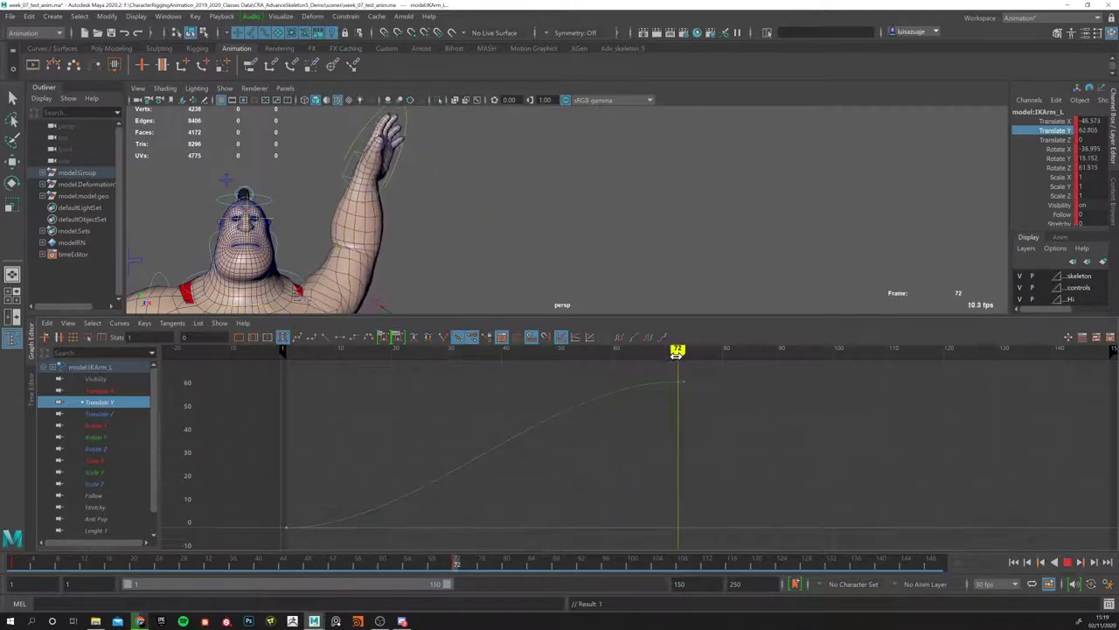
{"action": "mouse_move", "coordinate": [274, 420]}
{"action": "left_mouse_down"}
{"action": "mouse_move", "coordinate": [230, 435]}
{"action": "mouse_move", "coordinate": [283, 448]}
{"action": "left_mouse_up"}
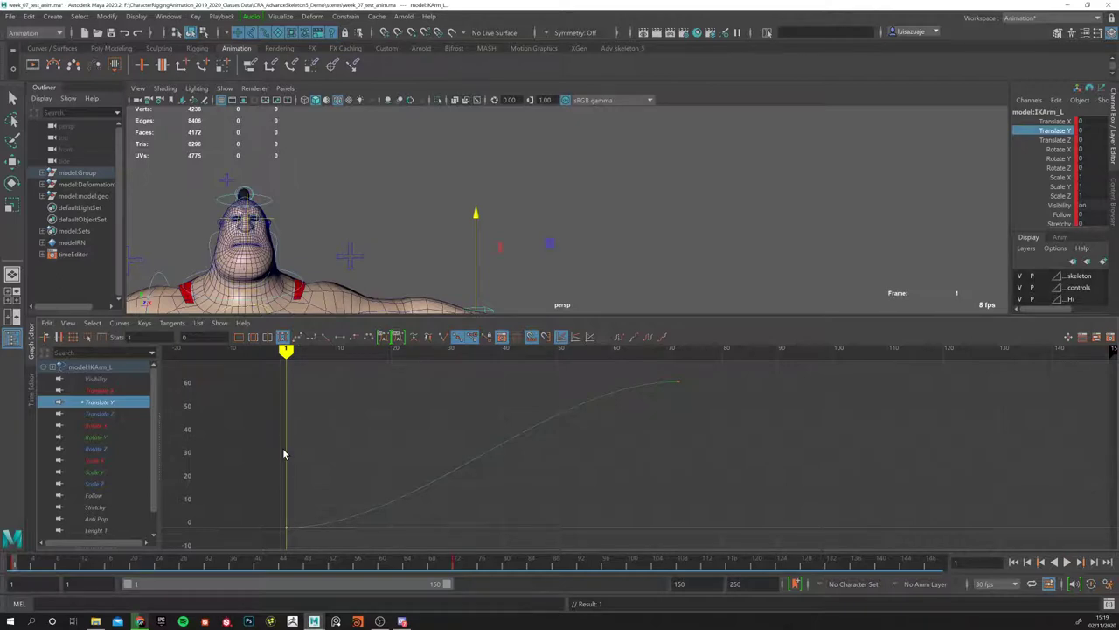
{"action": "left_click", "coordinate": [1066, 562]}
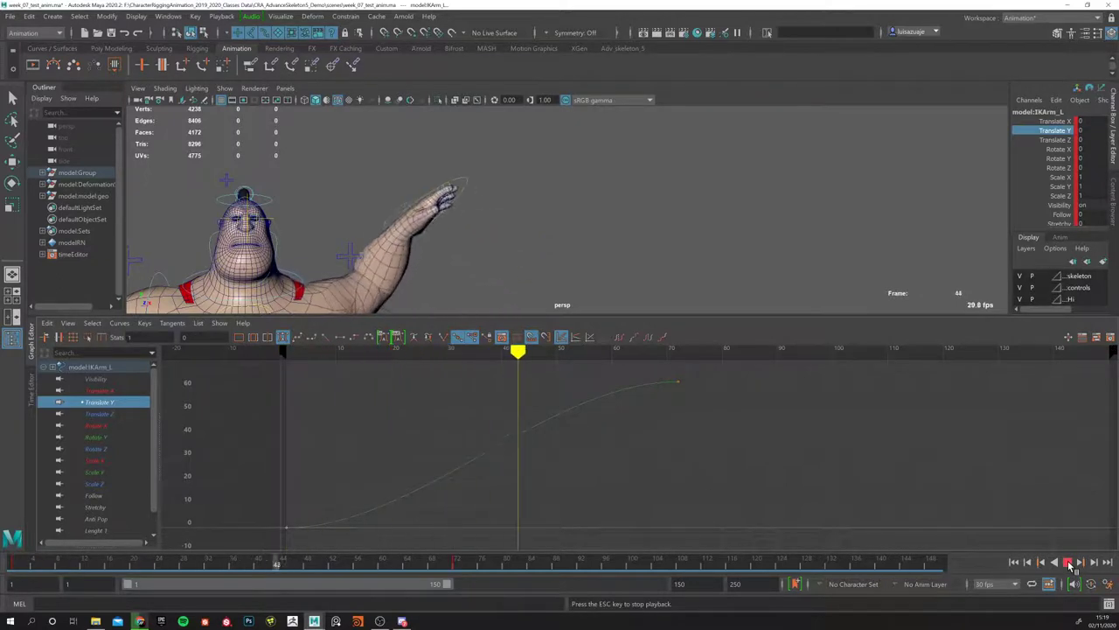
{"action": "left_click", "coordinate": [1068, 562]}
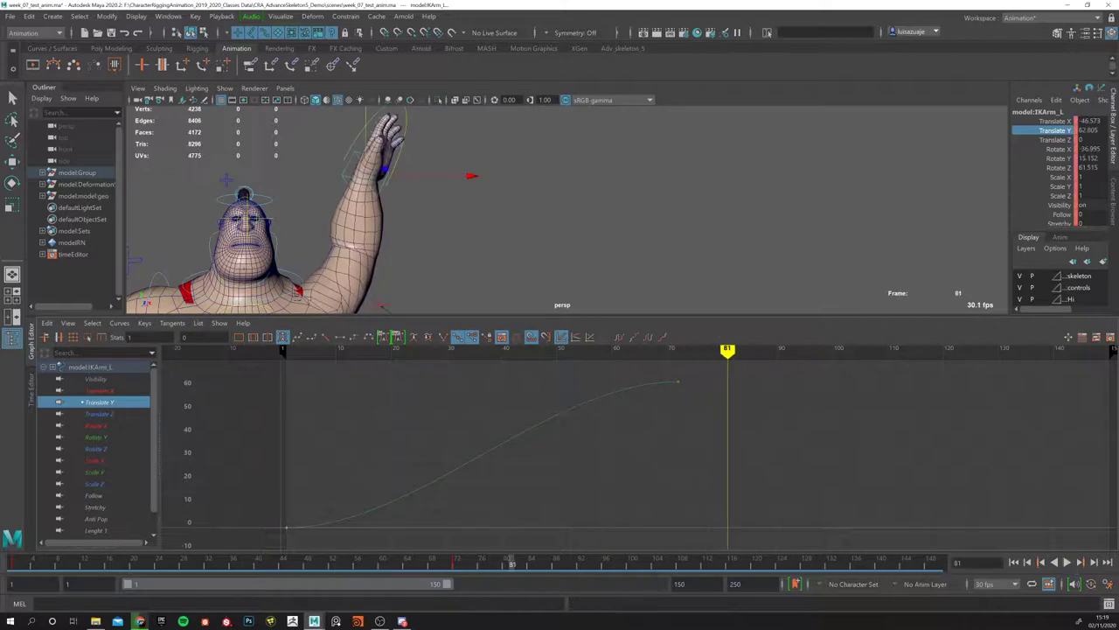
Step: Switch to Chrome and search Google for "css animation cheat" in the empty new tab
{"action": "left_click", "coordinate": [140, 620]}
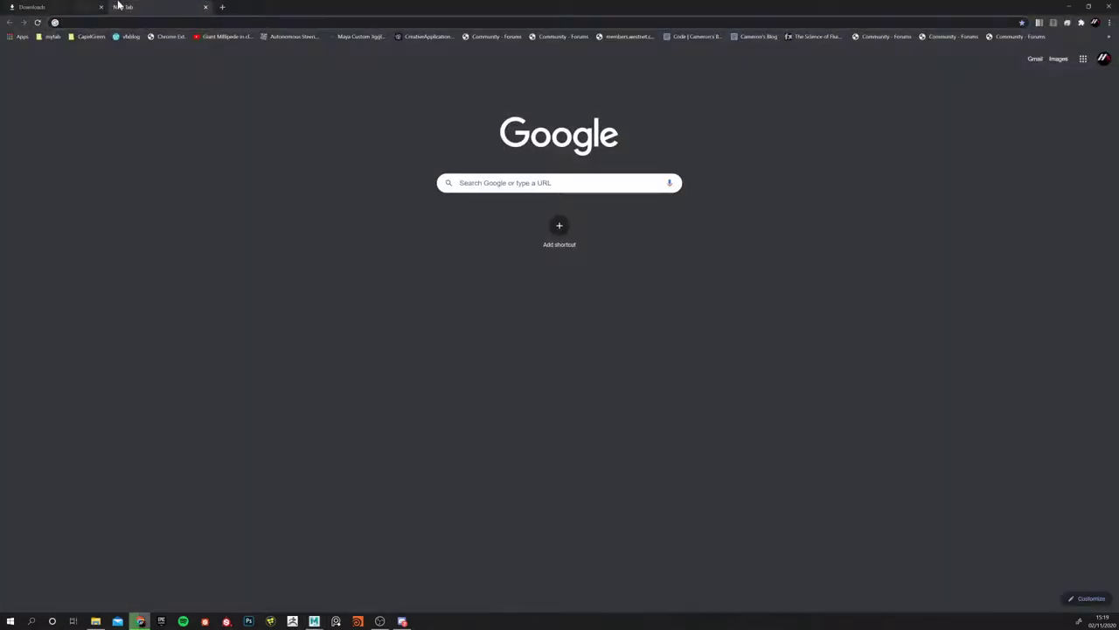
{"action": "mouse_move", "coordinate": [129, 7]}
{"action": "left_mouse_down"}
{"action": "mouse_move", "coordinate": [0, 202]}
{"action": "mouse_move", "coordinate": [2, 4]}
{"action": "mouse_move", "coordinate": [131, 7]}
{"action": "left_mouse_up"}
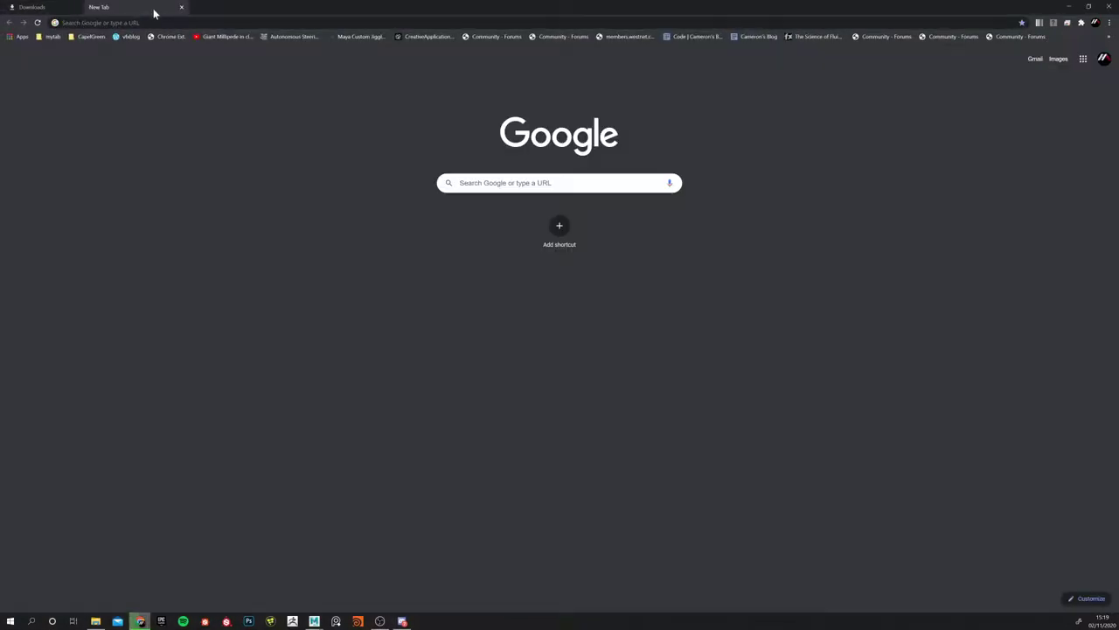
{"action": "left_click", "coordinate": [58, 23]}
{"action": "type", "text": "cc"}
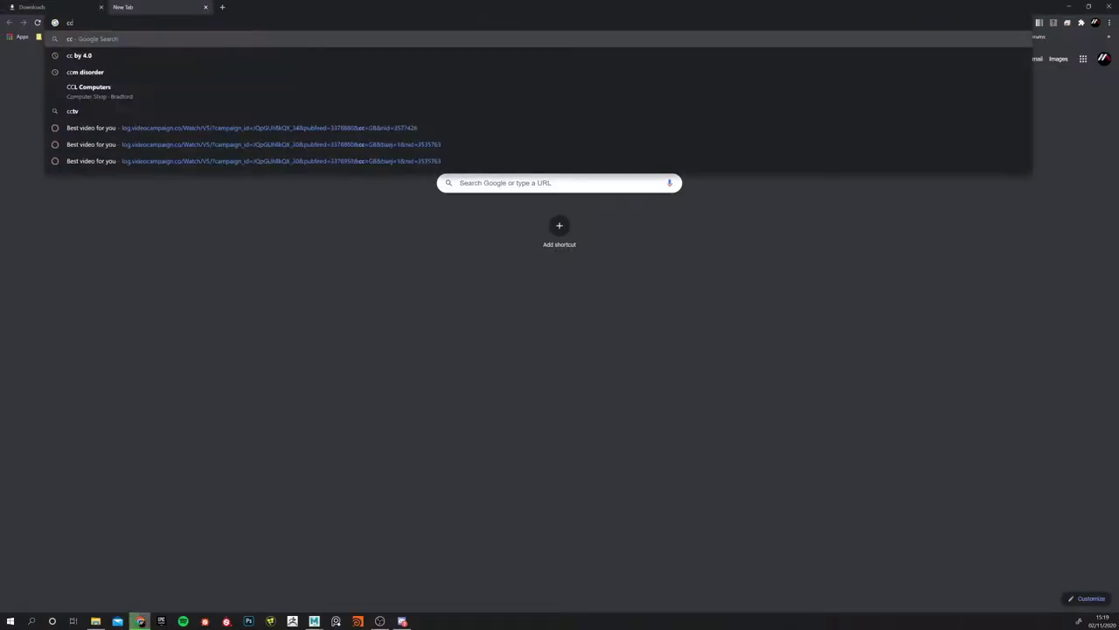
{"action": "type", "text": "s a"}
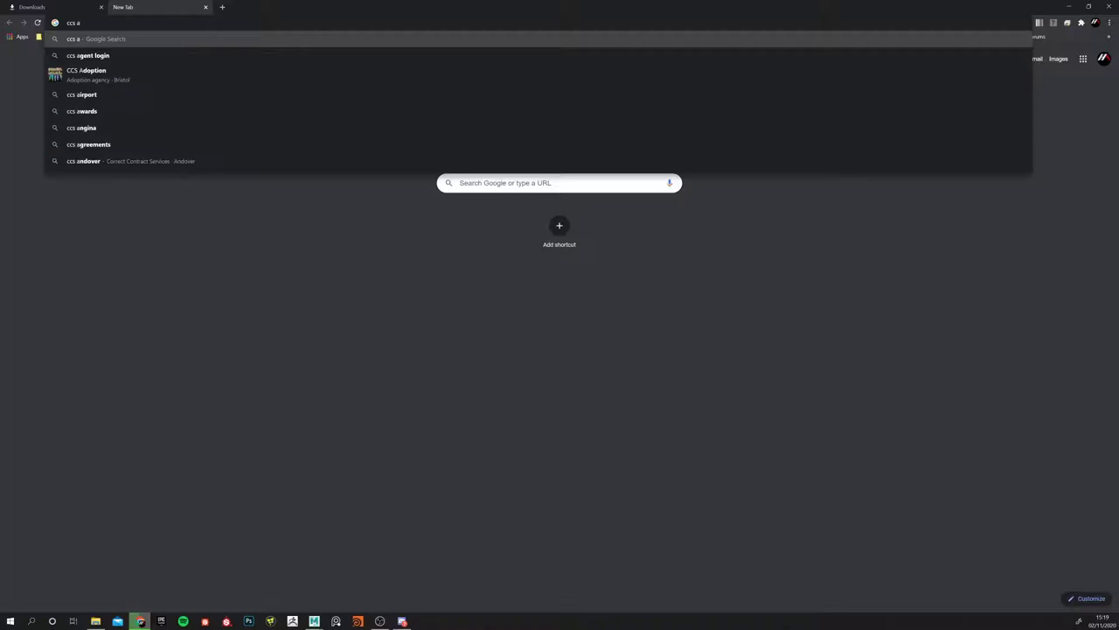
{"action": "type", "text": "nima"}
{"action": "key", "text": "Down"}
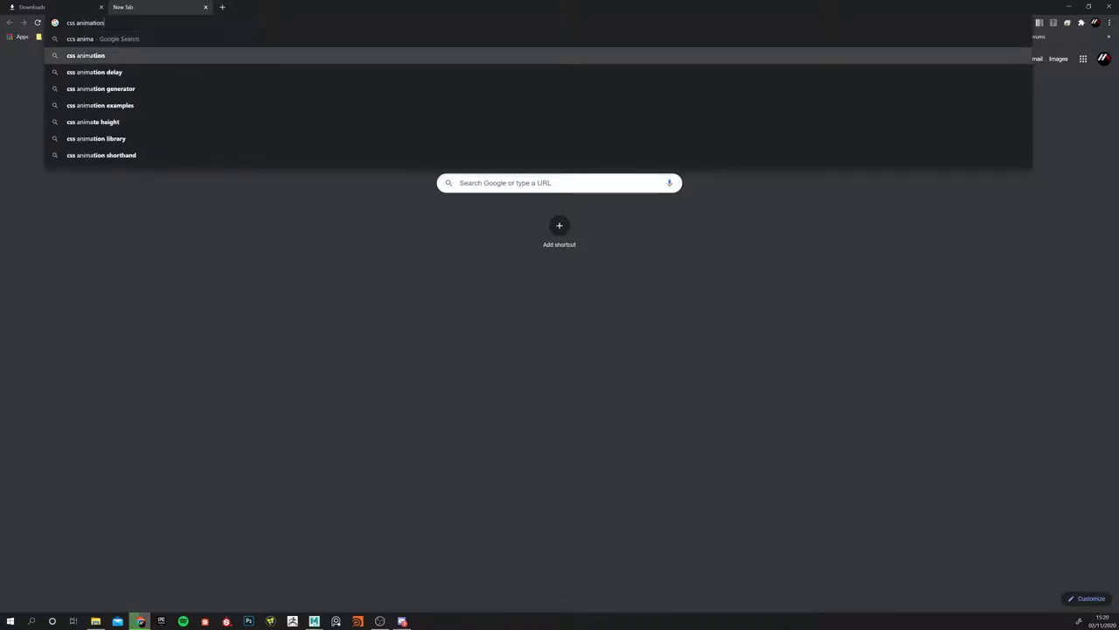
{"action": "type", "text": "cheat"}
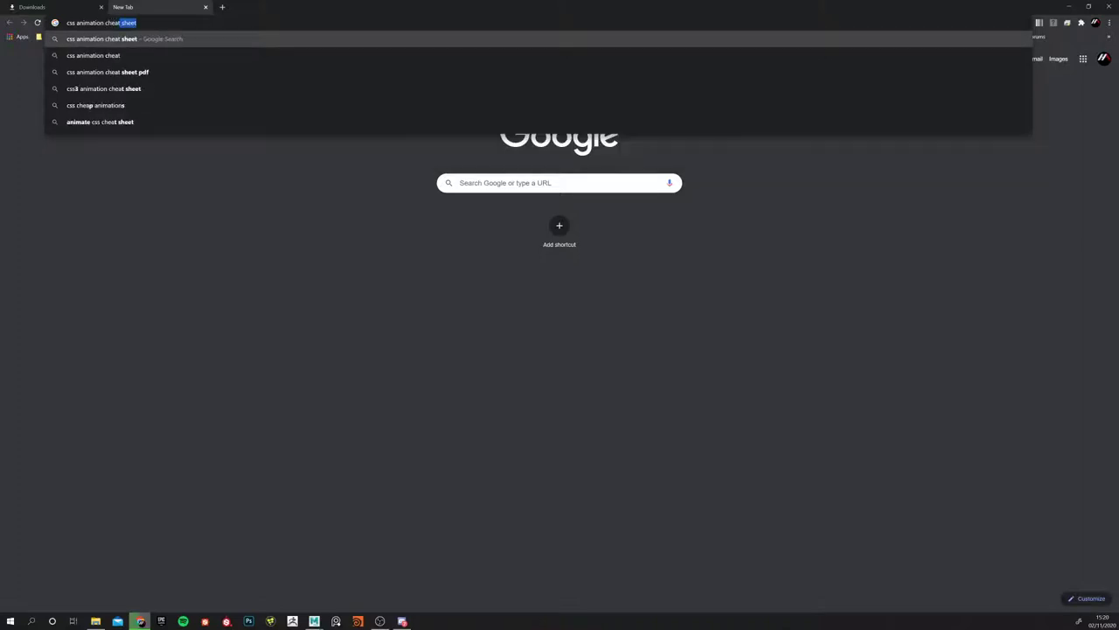
{"action": "key", "text": "Down"}
{"action": "key", "text": "Down"}
{"action": "key", "text": "Up"}
{"action": "key", "text": "Return"}
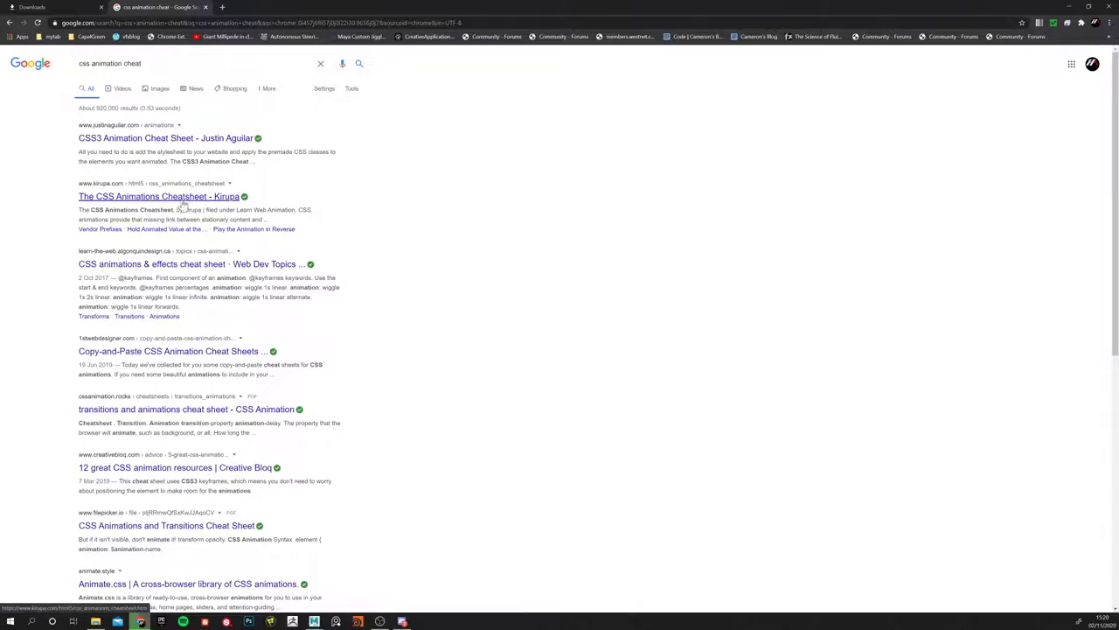
Step: Open the "CSS animations & effects cheat sheet" result, return to the search results and look through the remaining entries
{"action": "left_click", "coordinate": [172, 265]}
{"action": "key", "text": "alt+Left"}
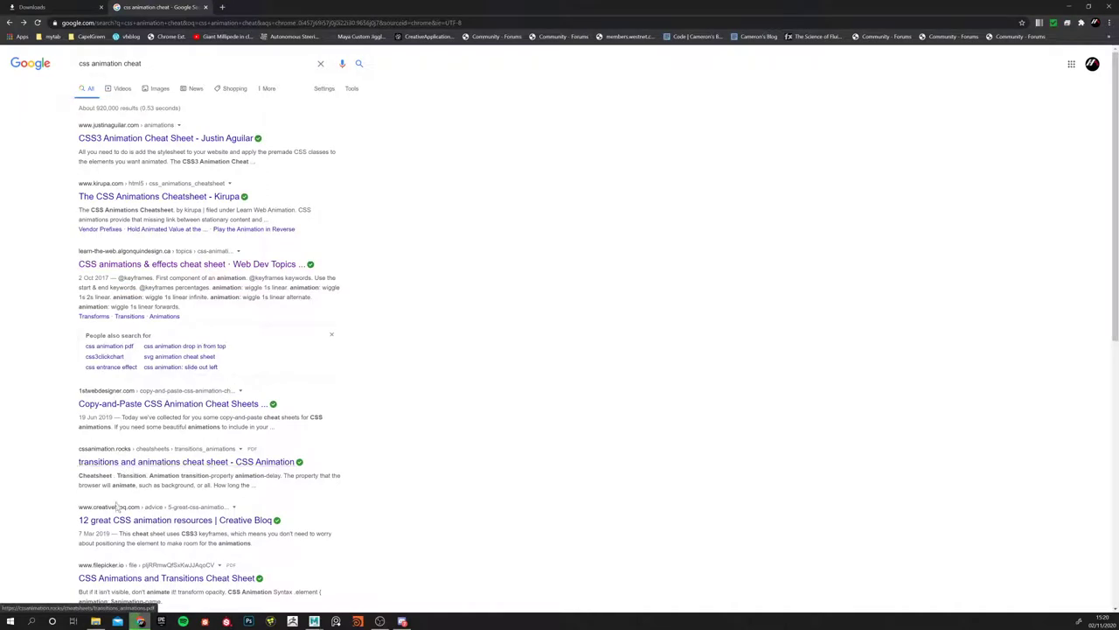
{"action": "scroll", "coordinate": [118, 402], "scroll_direction": "down", "scroll_amount": 1}
{"action": "scroll", "coordinate": [119, 279], "scroll_direction": "up", "scroll_amount": 1}
Step: Extend the search to "css animation cheat curves" and open the Easing Functions Cheat Sheet on easings.net
{"action": "left_click", "coordinate": [141, 63]}
{"action": "type", "text": "curves"}
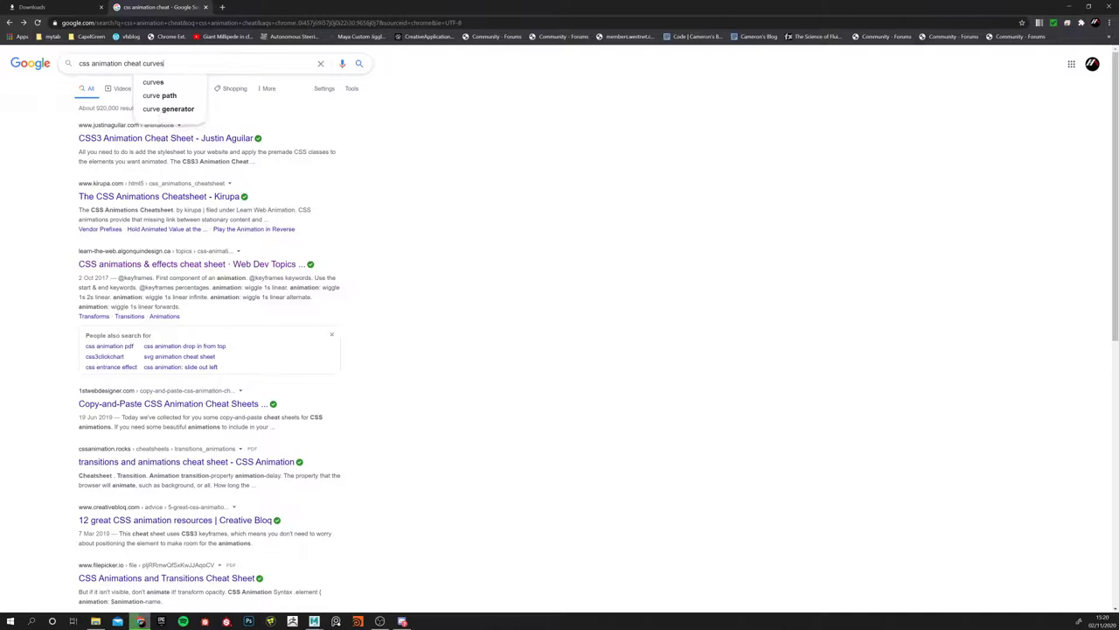
{"action": "key", "text": "Return"}
{"action": "left_click", "coordinate": [144, 138]}
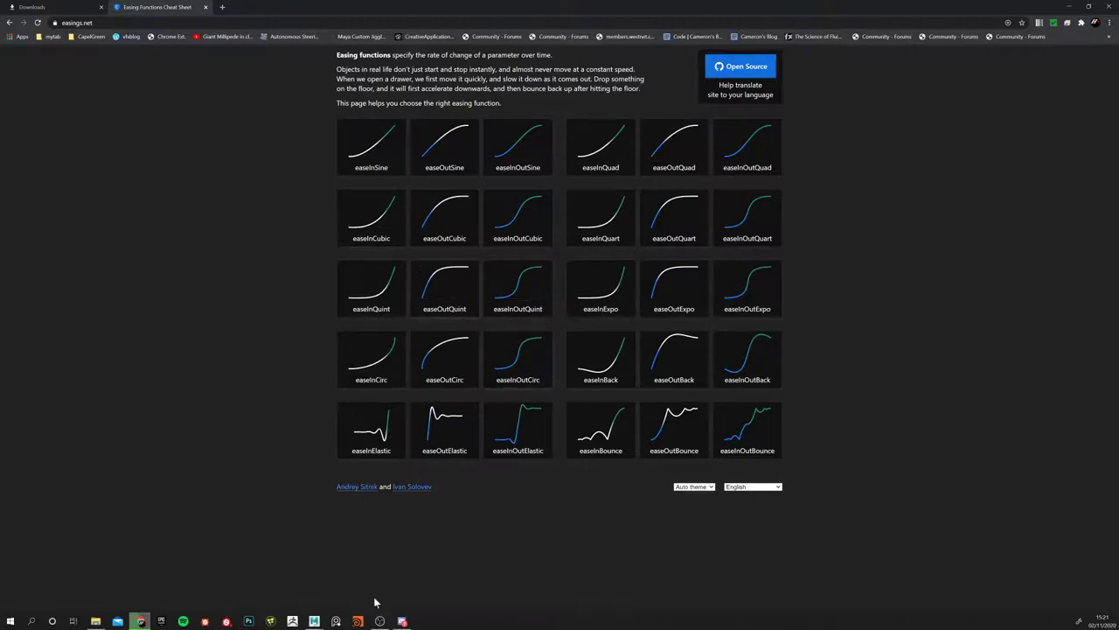
Step: Switch back to Maya, display all of model:IKArm_L's animation curves in the Graph Editor and select every key
{"action": "mouse_move", "coordinate": [314, 621]}
{"action": "left_click", "coordinate": [383, 551]}
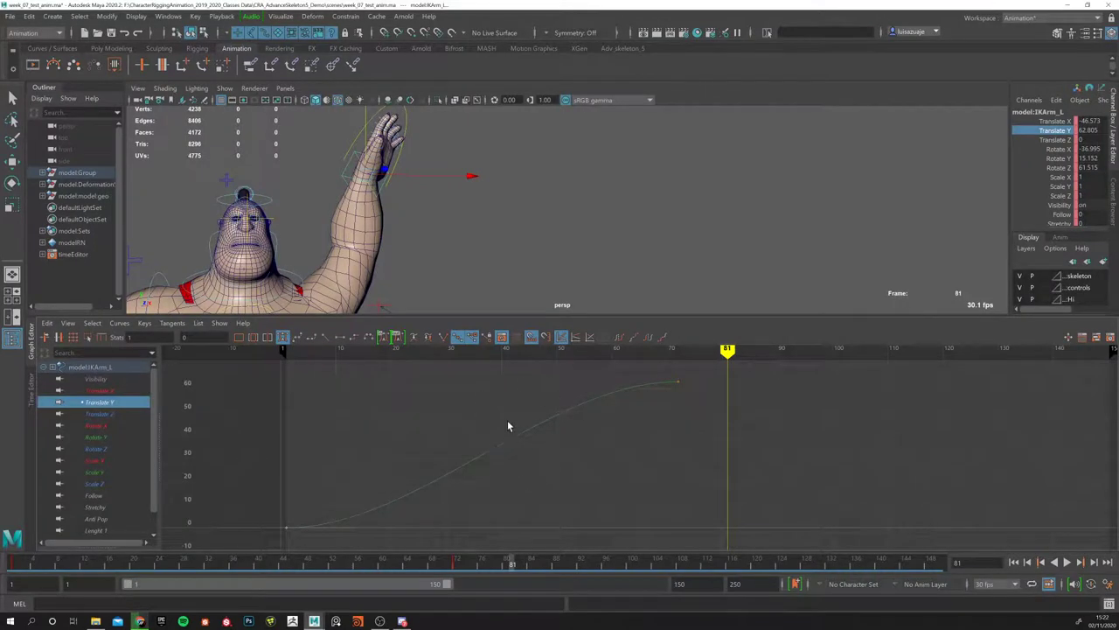
{"action": "left_click", "coordinate": [96, 368]}
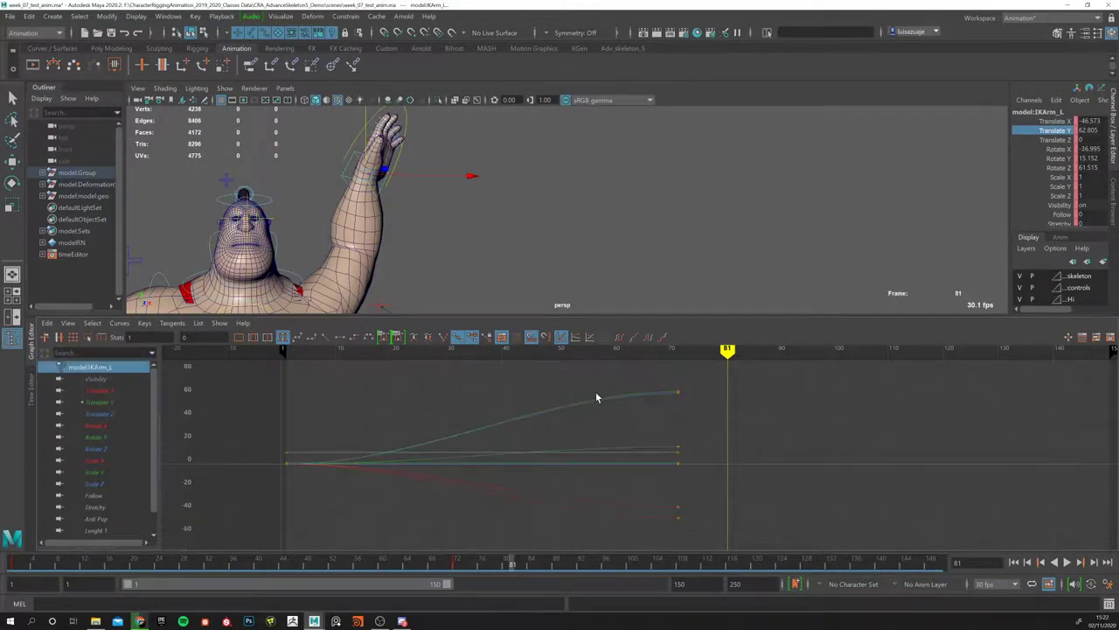
{"action": "scroll", "coordinate": [546, 419], "scroll_direction": "down", "scroll_amount": 4}
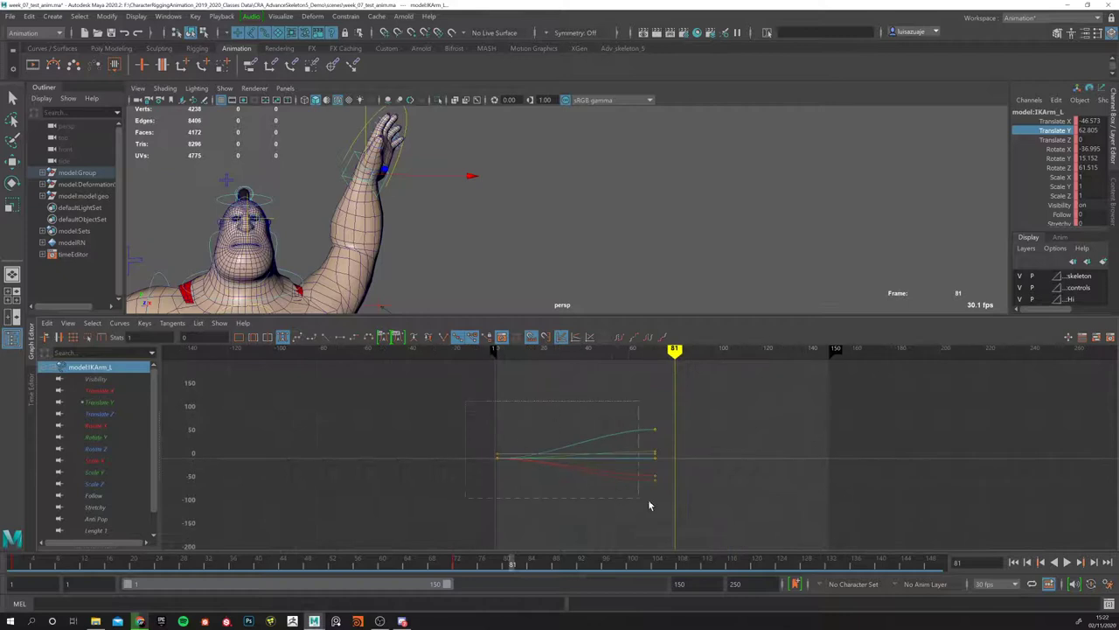
{"action": "left_click_drag", "start_coordinate": [650, 505], "coordinate": [731, 524]}
{"action": "scroll", "coordinate": [671, 473], "scroll_direction": "up", "scroll_amount": 4}
{"action": "scroll", "coordinate": [640, 460], "scroll_direction": "down", "scroll_amount": 4}
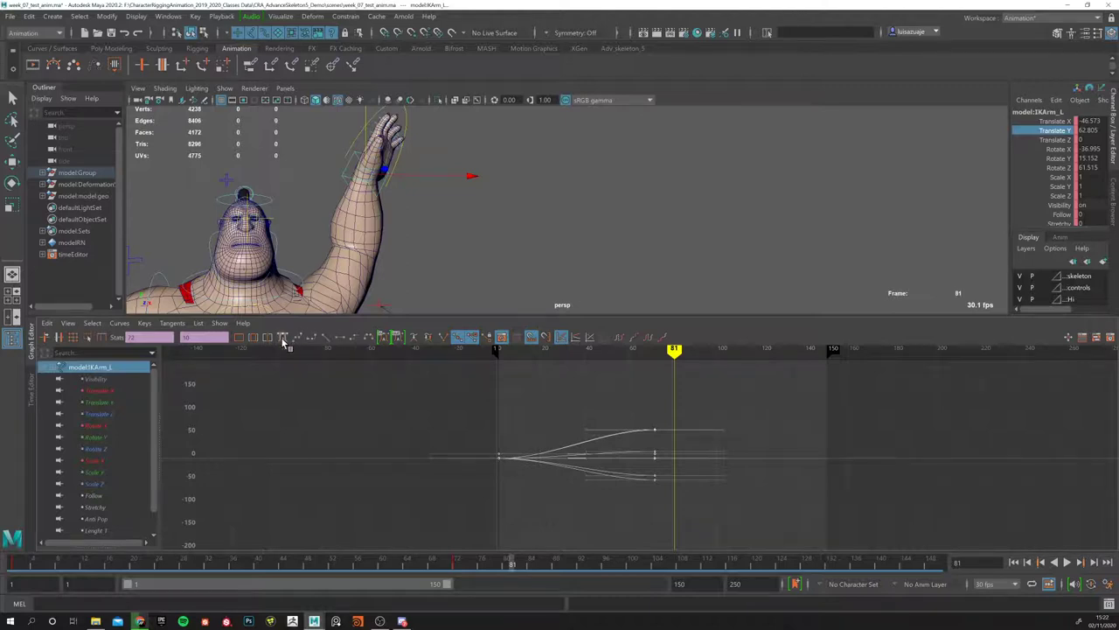
Step: Apply linear tangents to all selected arm keys and play the animation from frame 1
{"action": "left_click", "coordinate": [326, 337]}
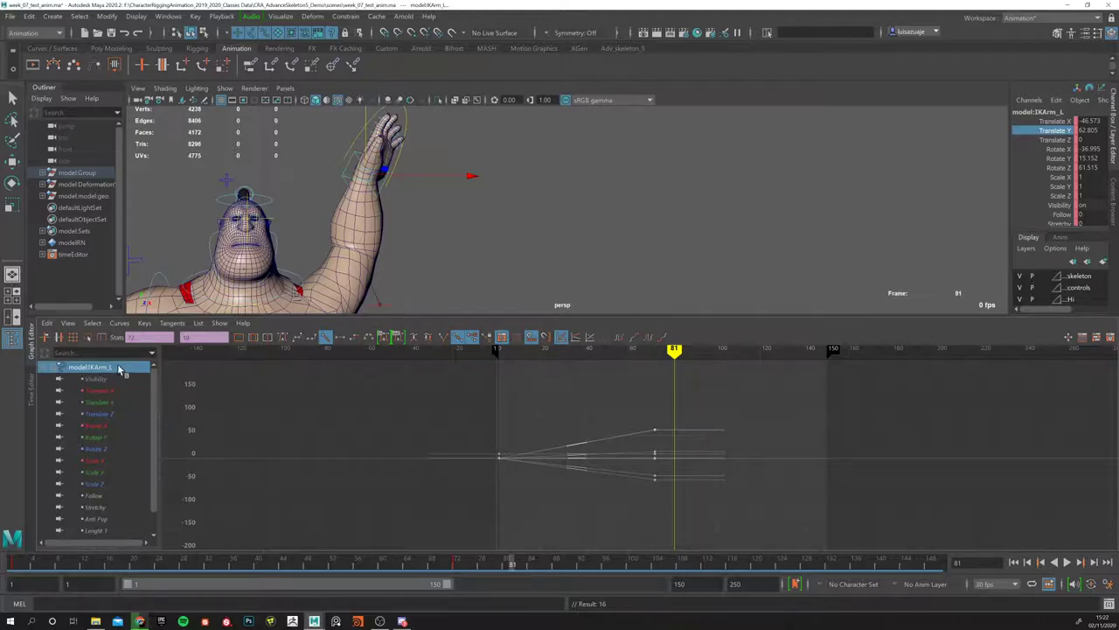
{"action": "left_click", "coordinate": [1014, 562]}
{"action": "left_click", "coordinate": [1068, 563]}
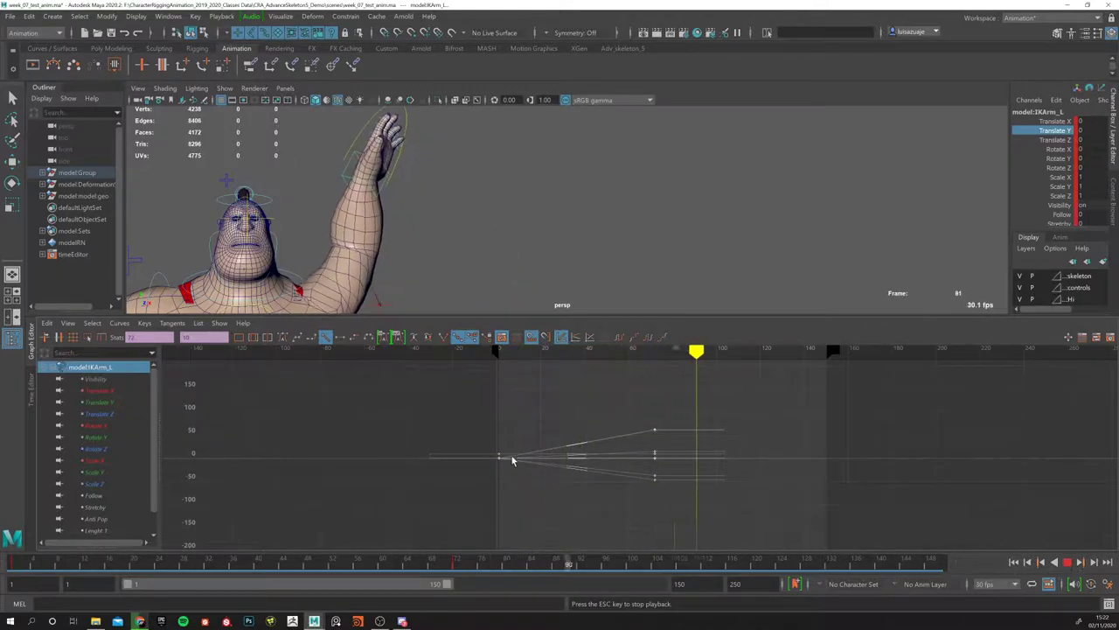
{"action": "key", "text": "Escape"}
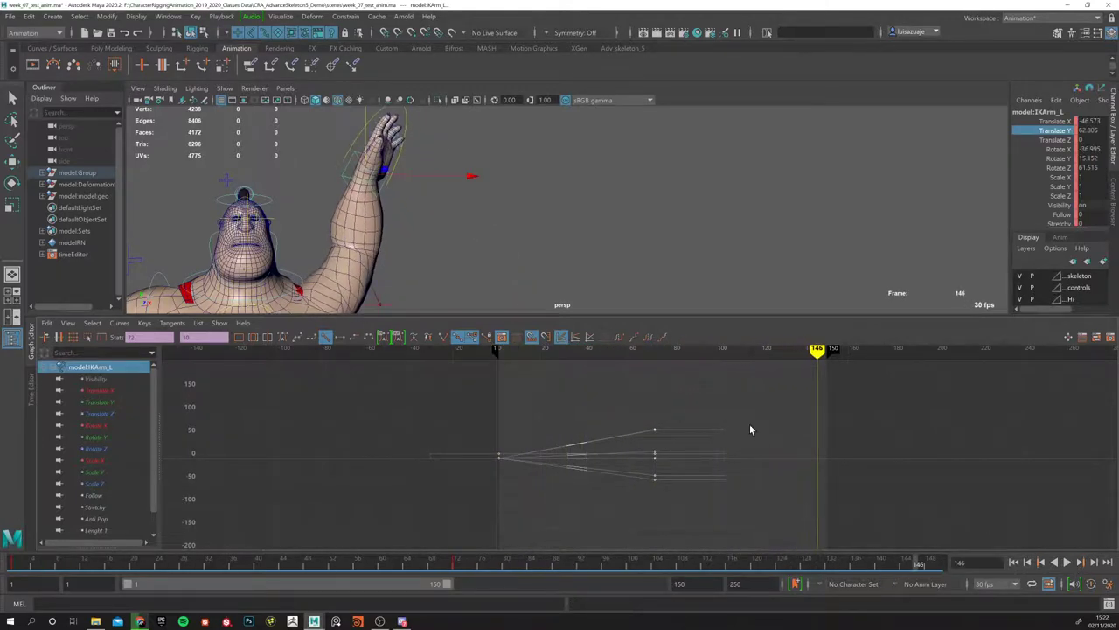
Step: Undo the linear tangents, play the eased arm motion from the start and return to frame 1
{"action": "key", "text": "ctrl+z"}
{"action": "key", "text": "ctrl+z"}
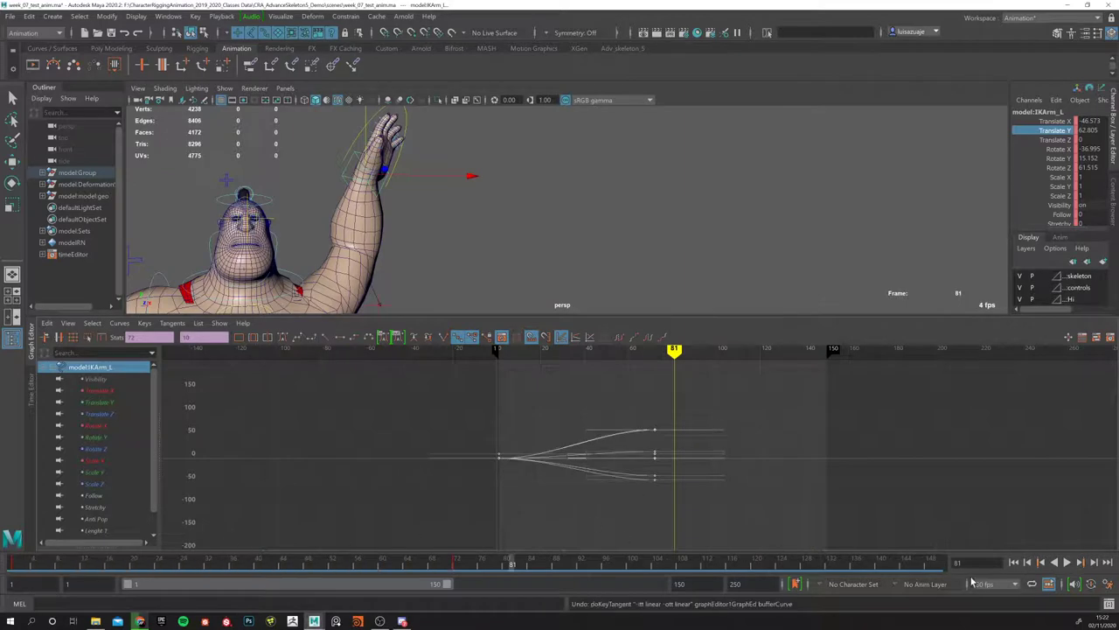
{"action": "left_click", "coordinate": [1016, 563]}
{"action": "left_click", "coordinate": [1075, 562]}
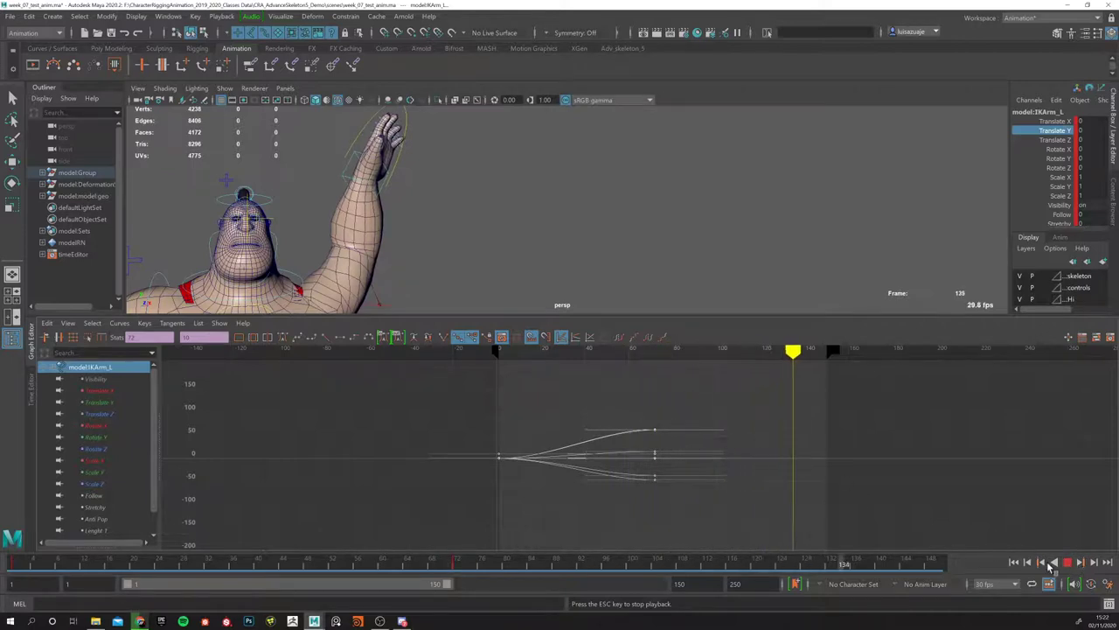
{"action": "left_click_drag", "start_coordinate": [115, 569], "coordinate": [96, 568]}
{"action": "key", "text": "Escape"}
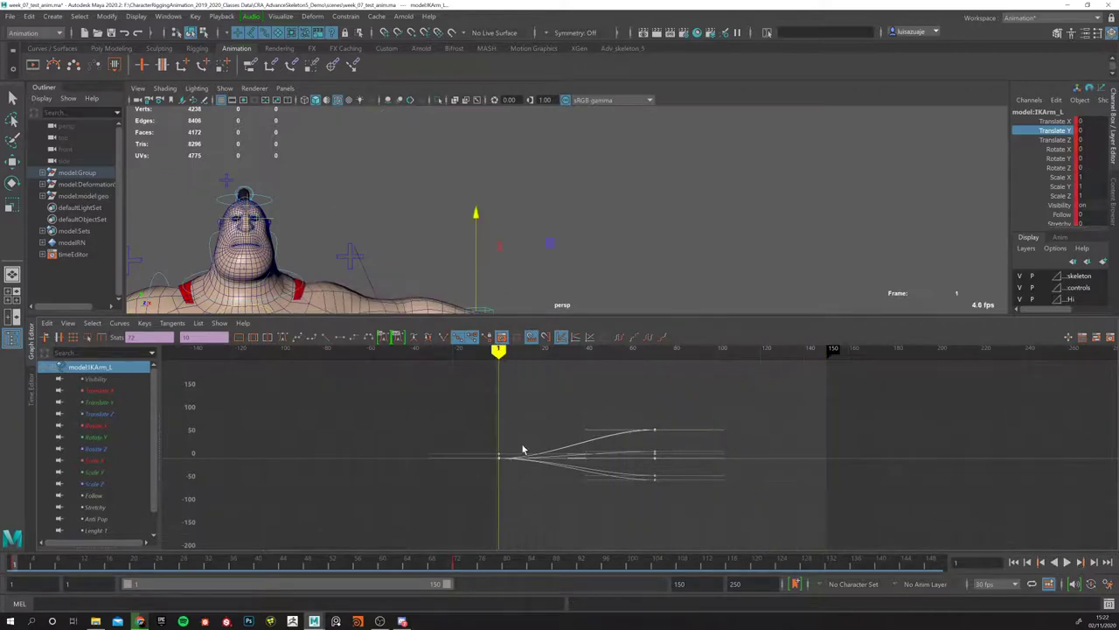
Step: Reapply linear tangents to all arm keys and play the constant-speed motion for comparison with the eased version
{"action": "left_click", "coordinate": [326, 337]}
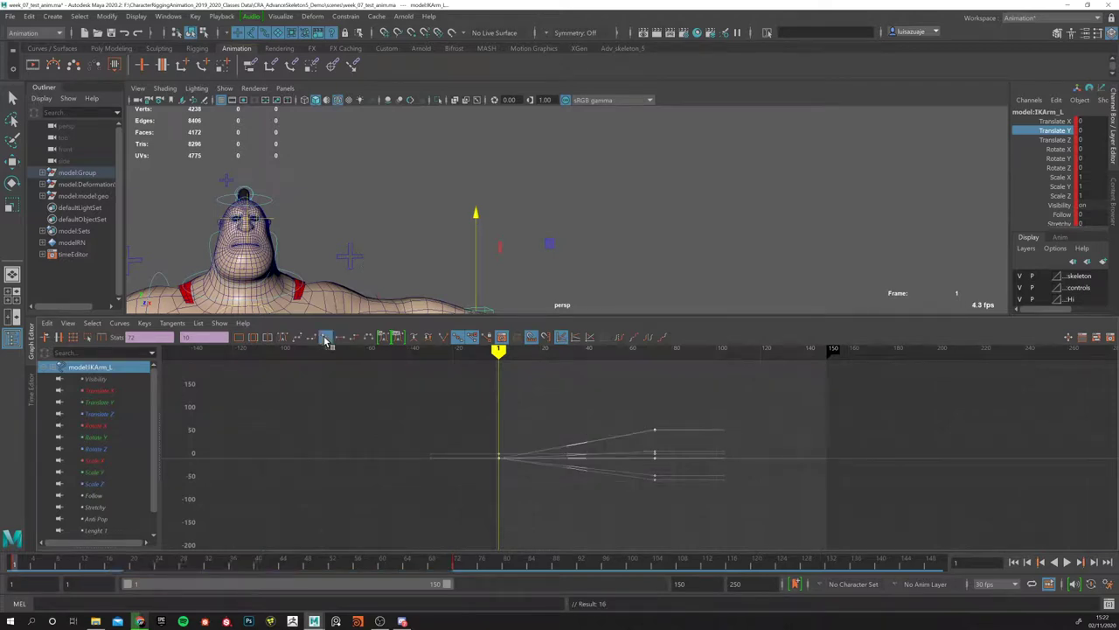
{"action": "left_click", "coordinate": [1069, 563]}
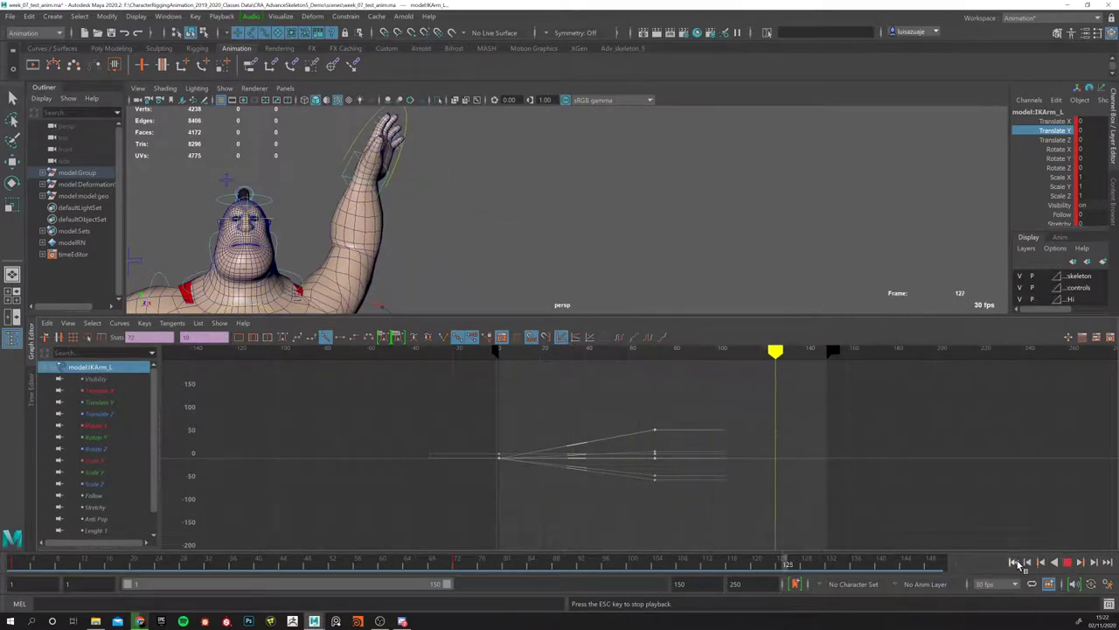
{"action": "left_click", "coordinate": [1068, 562]}
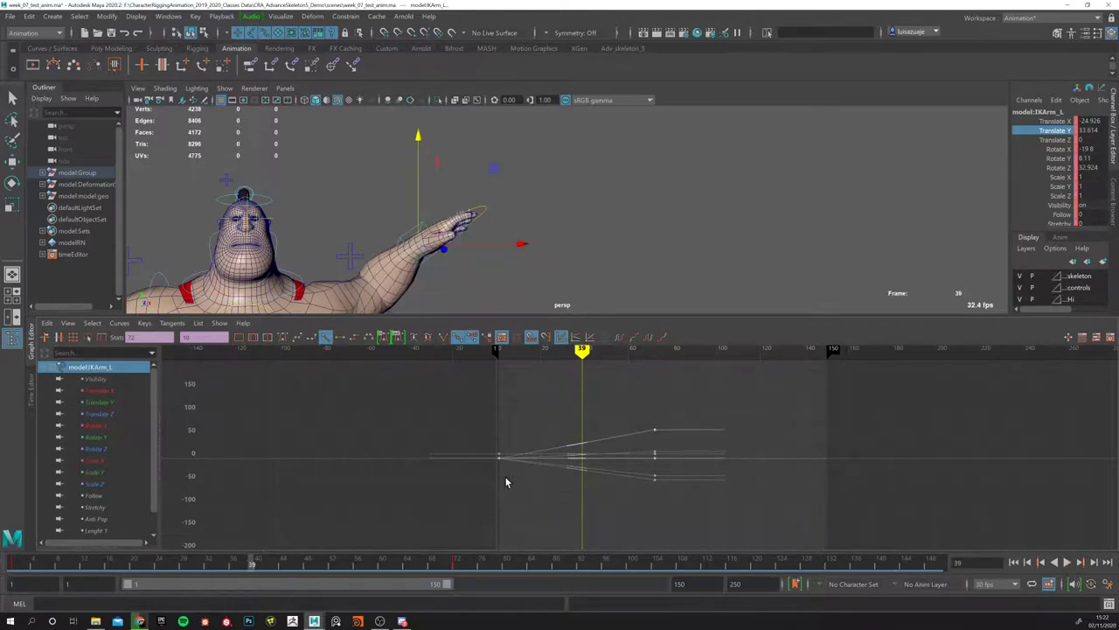
Step: Flatten the tangents of the frame 72 keys on the rising Translate Y and Rotate Z curves
{"action": "scroll", "coordinate": [551, 494], "scroll_direction": "up", "scroll_amount": 6}
{"action": "scroll", "coordinate": [571, 487], "scroll_direction": "down", "scroll_amount": 2}
{"action": "left_click", "coordinate": [587, 400]}
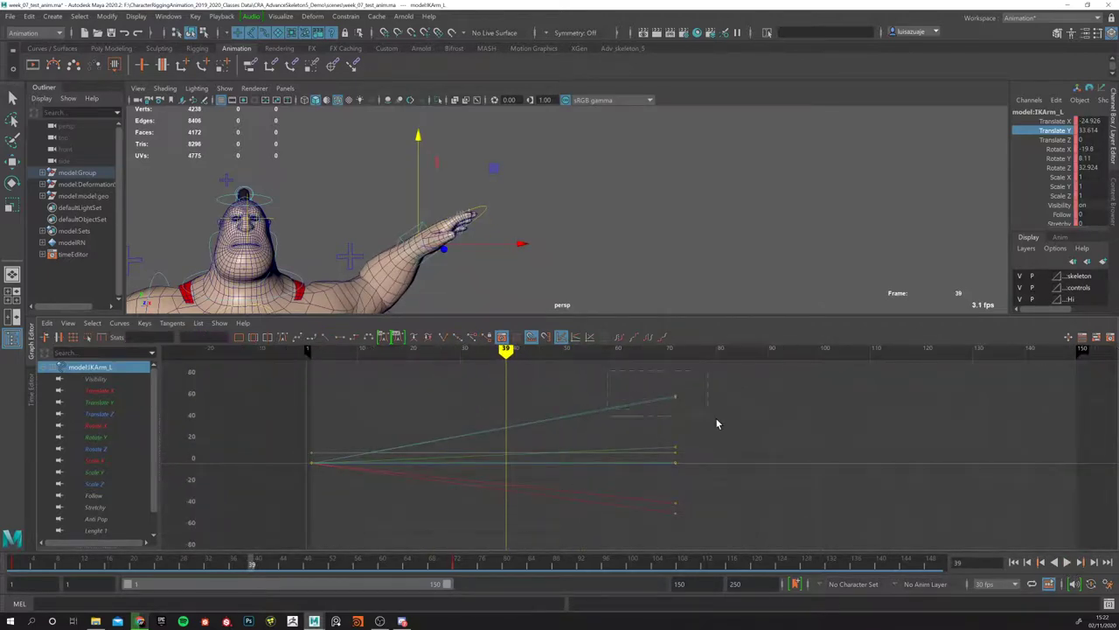
{"action": "left_click_drag", "start_coordinate": [717, 421], "coordinate": [719, 424]}
{"action": "left_click_drag", "start_coordinate": [600, 385], "coordinate": [645, 429]}
{"action": "middle_click_drag", "start_coordinate": [609, 426], "coordinate": [574, 442]}
Step: Flatten the tangents of the frame 72 keys on the falling Translate X and Rotate X curves
{"action": "left_click", "coordinate": [604, 494]}
{"action": "scroll", "coordinate": [642, 547], "scroll_direction": "up", "scroll_amount": 3}
{"action": "middle_click_drag", "start_coordinate": [598, 505], "coordinate": [587, 522]}
Step: Return to frame 1 and play the arm motion with its linear start and eased end
{"action": "key", "text": "alt+shift+v"}
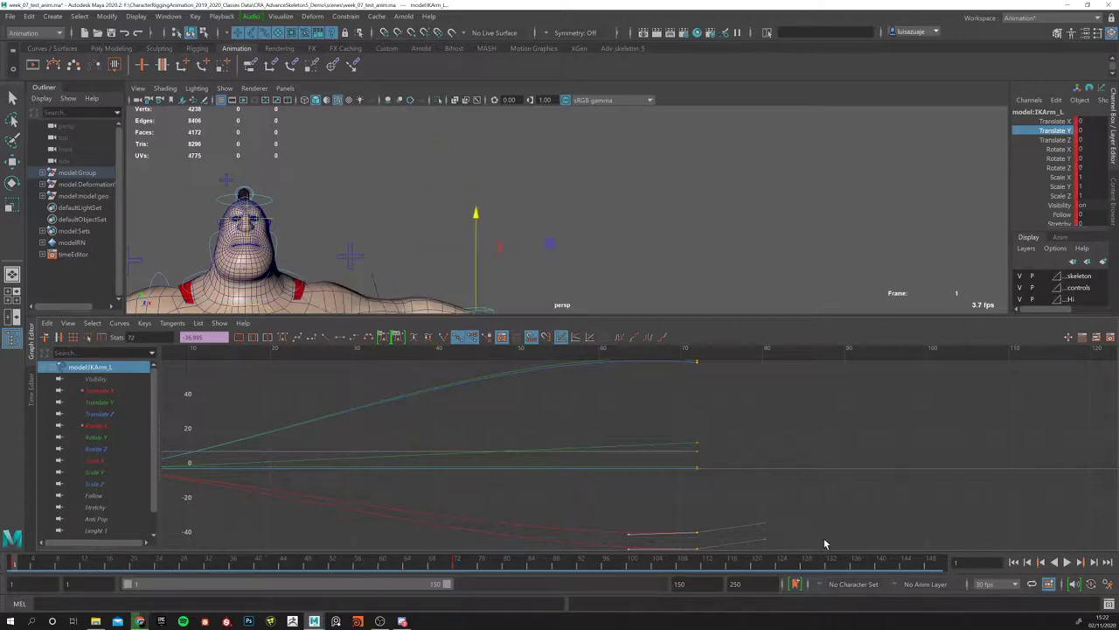
{"action": "left_click", "coordinate": [1067, 562]}
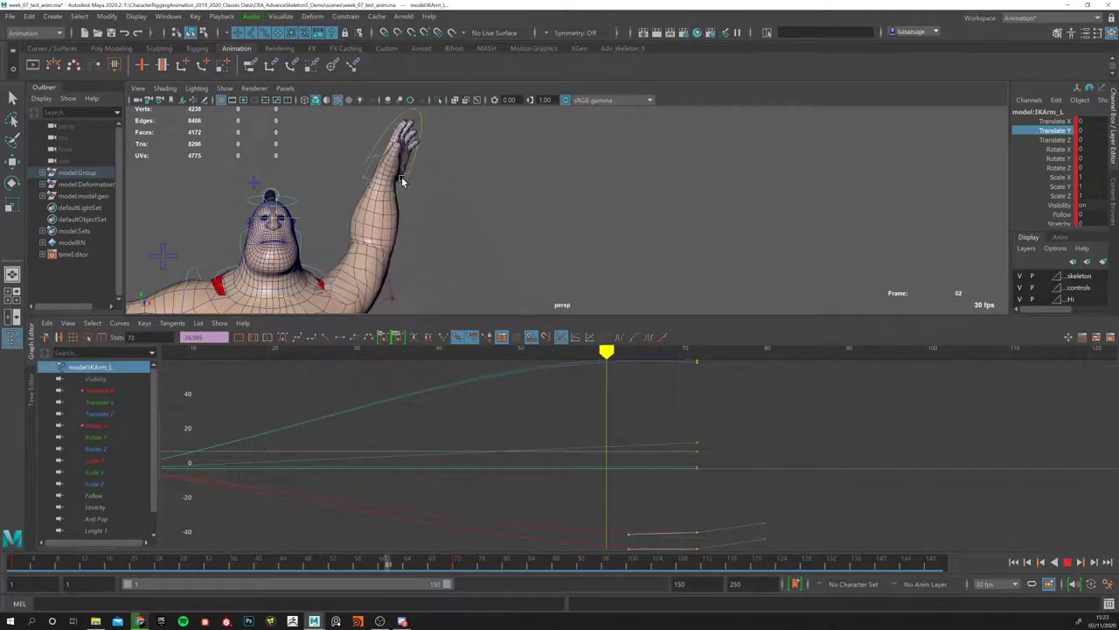
{"action": "left_click", "coordinate": [1067, 562]}
Step: Undo the tangent edits on the frame 72 keys and the linear tangents on all arm curves
{"action": "key", "text": "ctrl+z"}
{"action": "key", "text": "ctrl+z"}
{"action": "key", "text": "ctrl+z"}
{"action": "key", "text": "ctrl+z"}
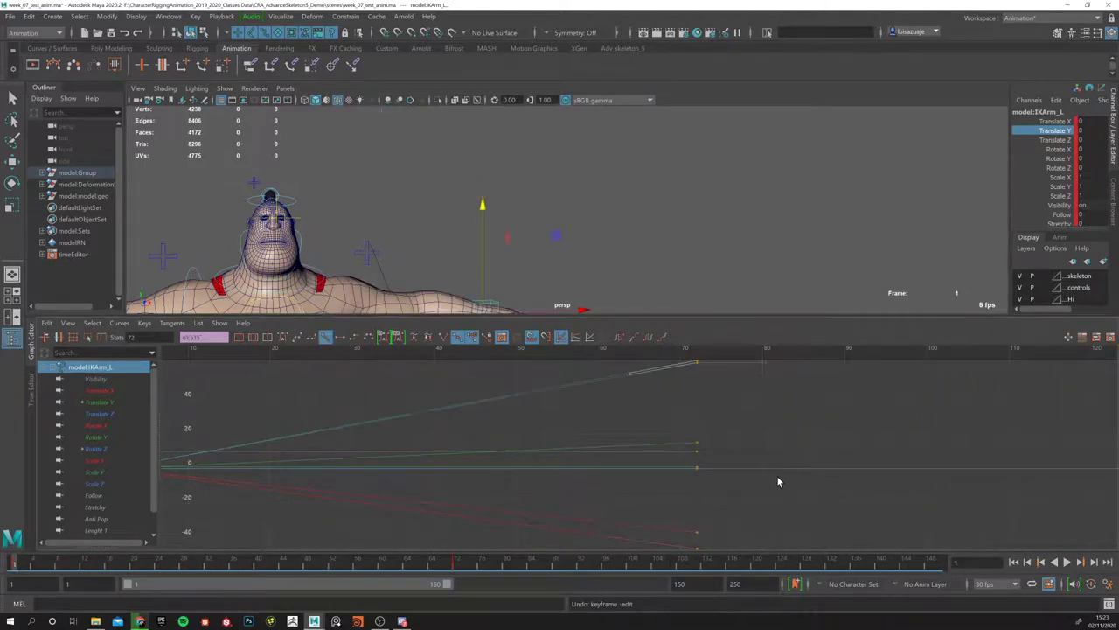
{"action": "scroll", "coordinate": [708, 450], "scroll_direction": "down", "scroll_amount": 6}
{"action": "right_click_drag", "start_coordinate": [708, 450], "coordinate": [556, 450], "text": "alt"}
{"action": "key", "text": "ctrl+z"}
{"action": "key", "text": "ctrl+z"}
{"action": "key", "text": "ctrl+z"}
{"action": "key", "text": "ctrl+z"}
{"action": "key", "text": "ctrl+z"}
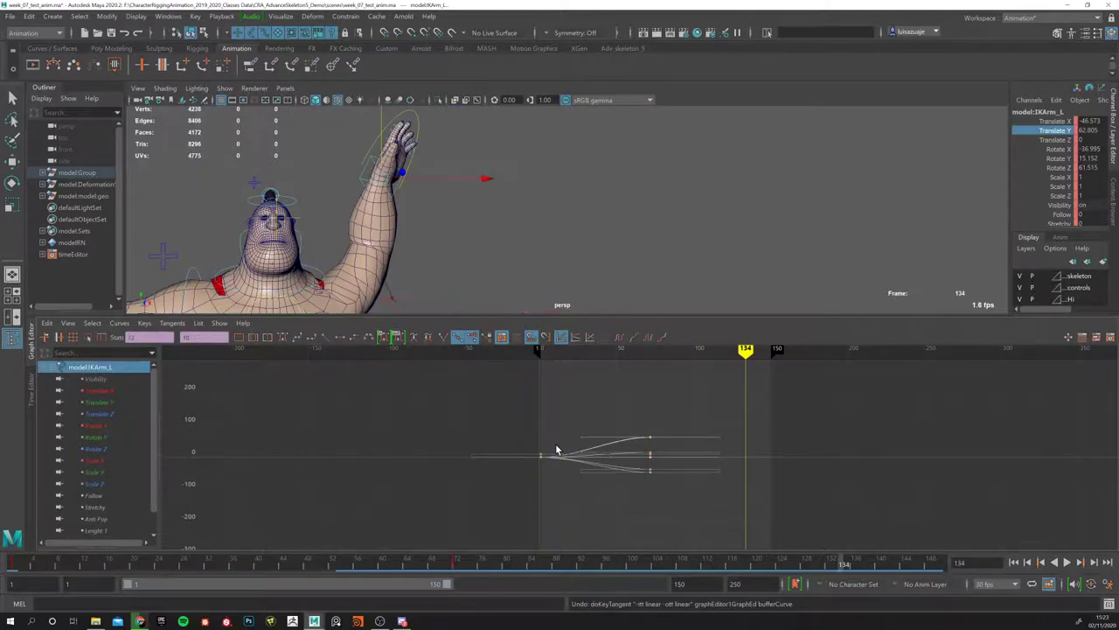
Step: Isolate the Translate Y curve, select its keys and frame the curve in the Graph Editor
{"action": "key", "text": "f"}
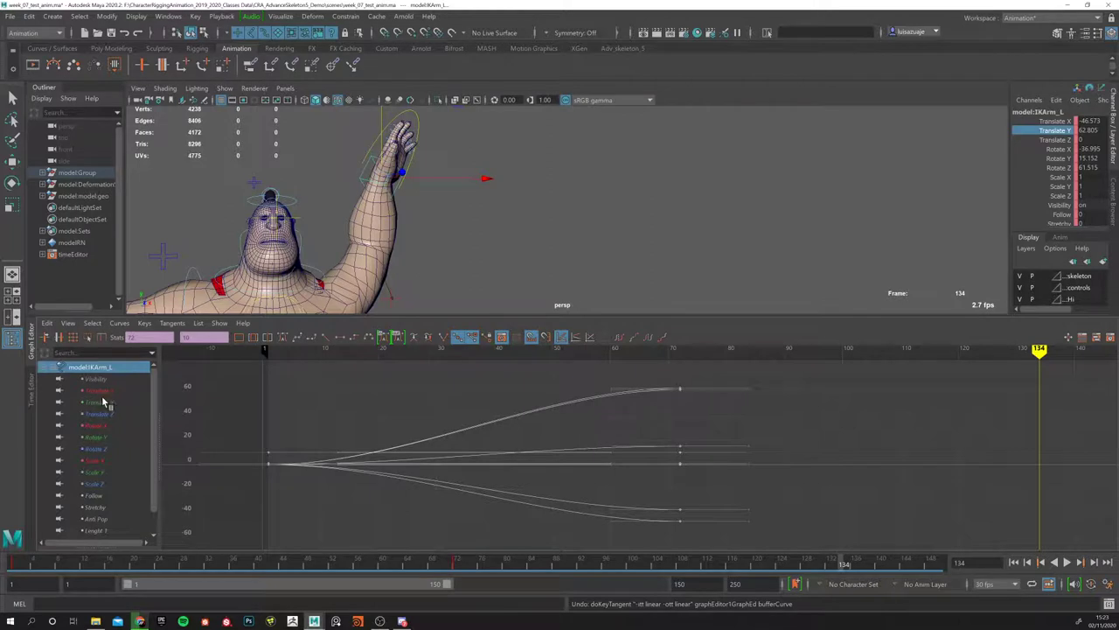
{"action": "left_click", "coordinate": [99, 401]}
{"action": "left_click_drag", "start_coordinate": [595, 373], "coordinate": [722, 421]}
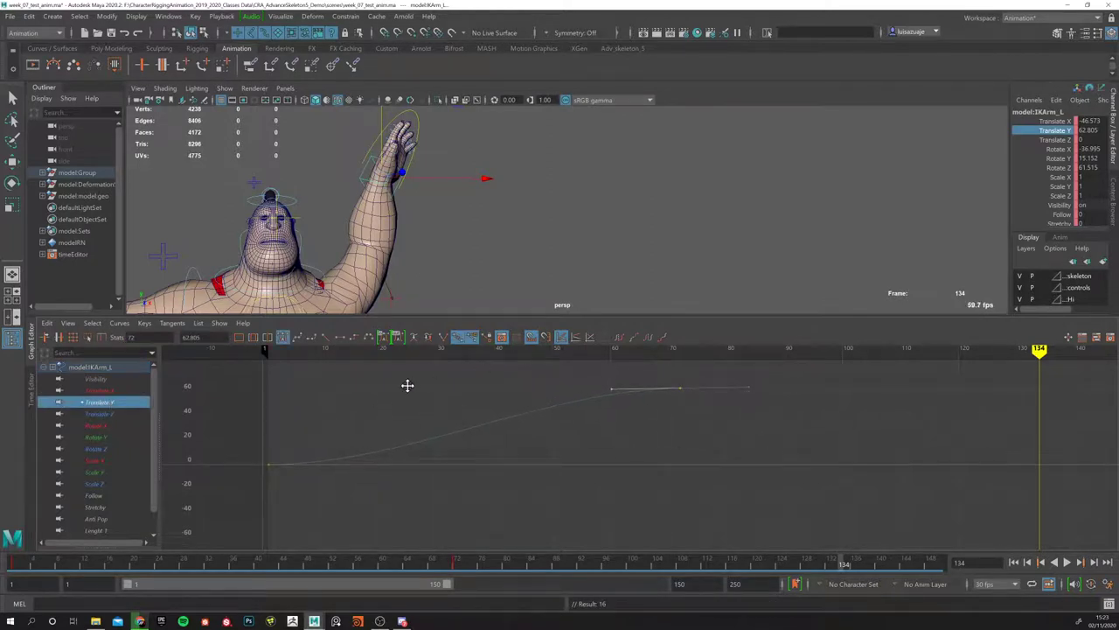
{"action": "left_click", "coordinate": [494, 377]}
{"action": "left_click_drag", "start_coordinate": [579, 377], "coordinate": [793, 454]}
{"action": "right_click_drag", "start_coordinate": [648, 434], "coordinate": [618, 457], "text": "alt"}
{"action": "scroll", "coordinate": [515, 404], "scroll_direction": "up", "scroll_amount": 3}
{"action": "scroll", "coordinate": [674, 445], "scroll_direction": "down", "scroll_amount": 1}
{"action": "left_click_drag", "start_coordinate": [467, 455], "coordinate": [535, 492]}
{"action": "left_click_drag", "start_coordinate": [460, 407], "coordinate": [813, 494]}
{"action": "key", "text": "f"}
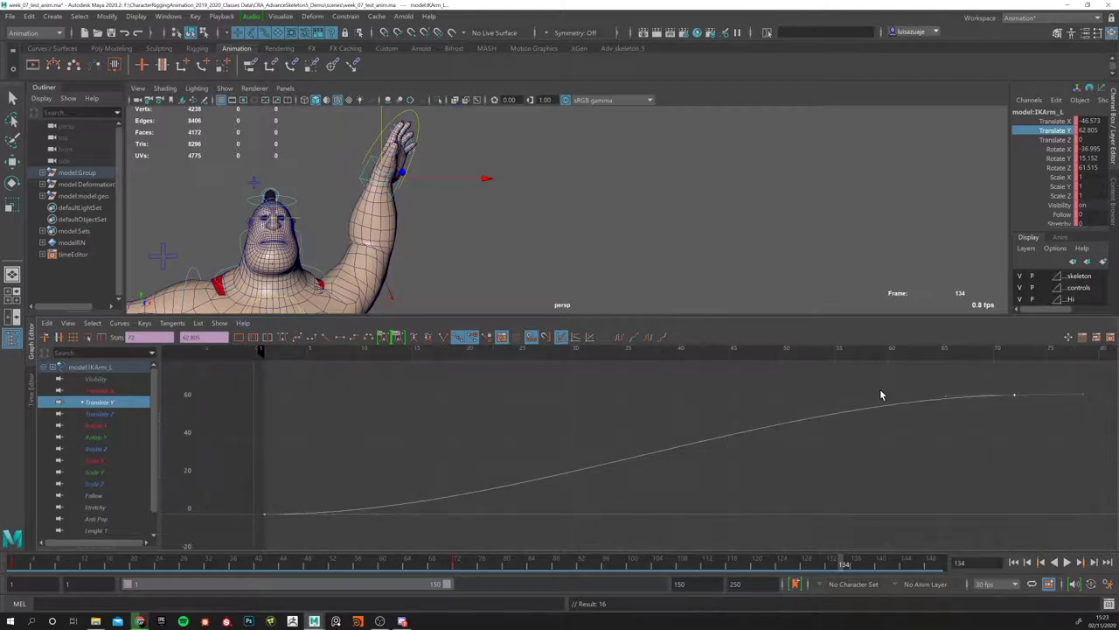
Step: Pull the incoming tangent of Translate Y's frame 72 key steeply upward so the curve overshoots to about 100
{"action": "middle_click_drag", "start_coordinate": [1021, 480], "coordinate": [886, 497], "text": "alt"}
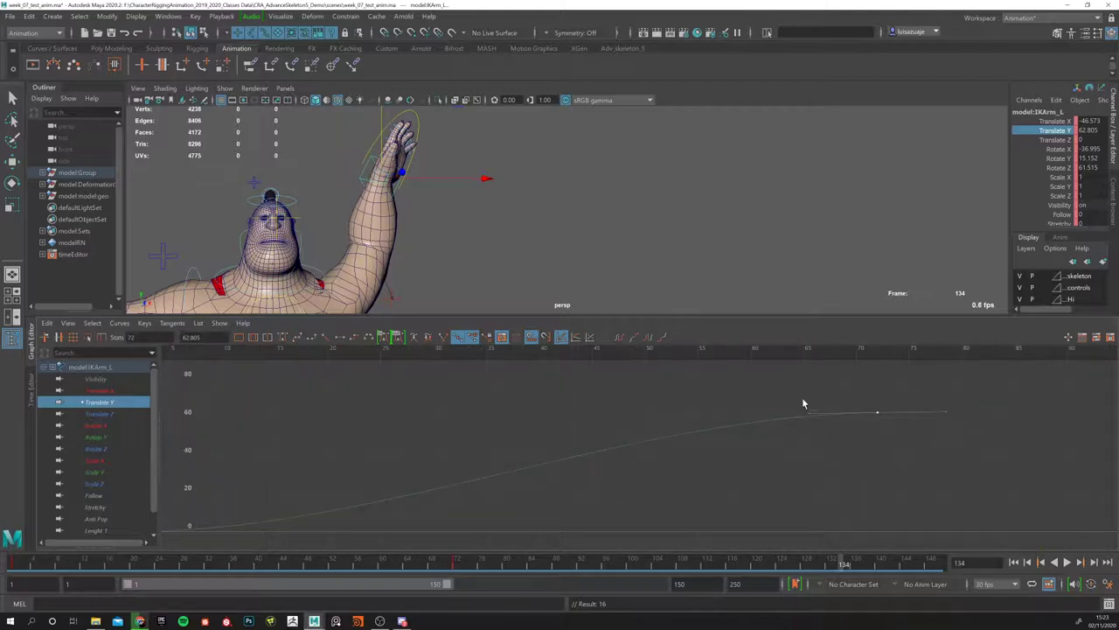
{"action": "middle_click_drag", "start_coordinate": [819, 461], "coordinate": [811, 367]}
{"action": "key", "text": "a"}
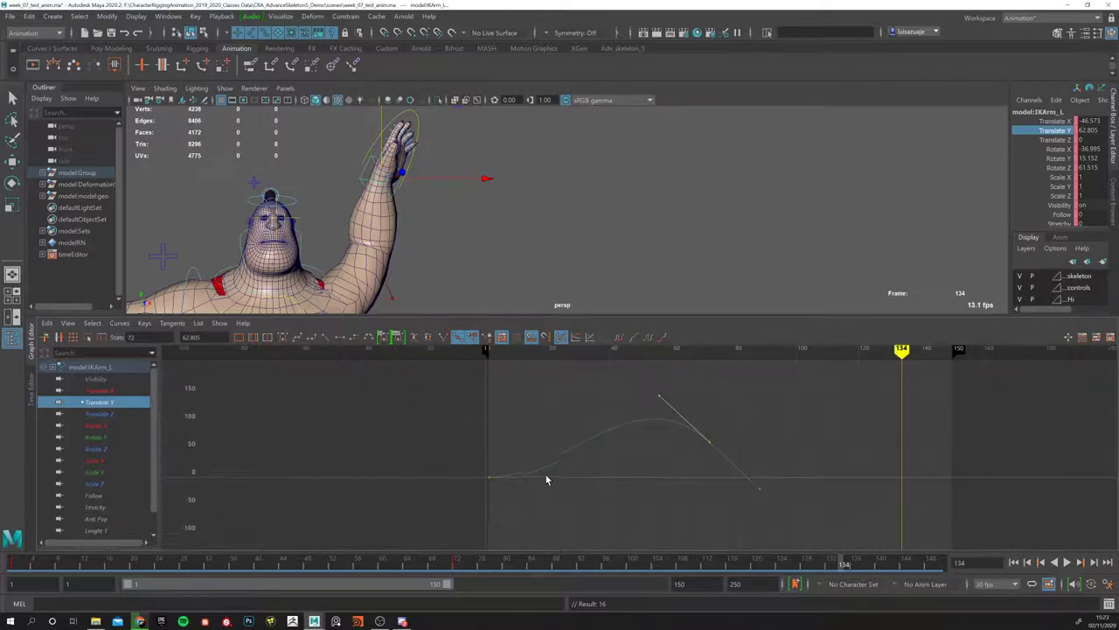
Step: Play the animation from frame 1 to examine the arm overshooting its end pose, and stop playback at frame 113
{"action": "left_click", "coordinate": [1014, 562]}
{"action": "left_click", "coordinate": [1068, 562]}
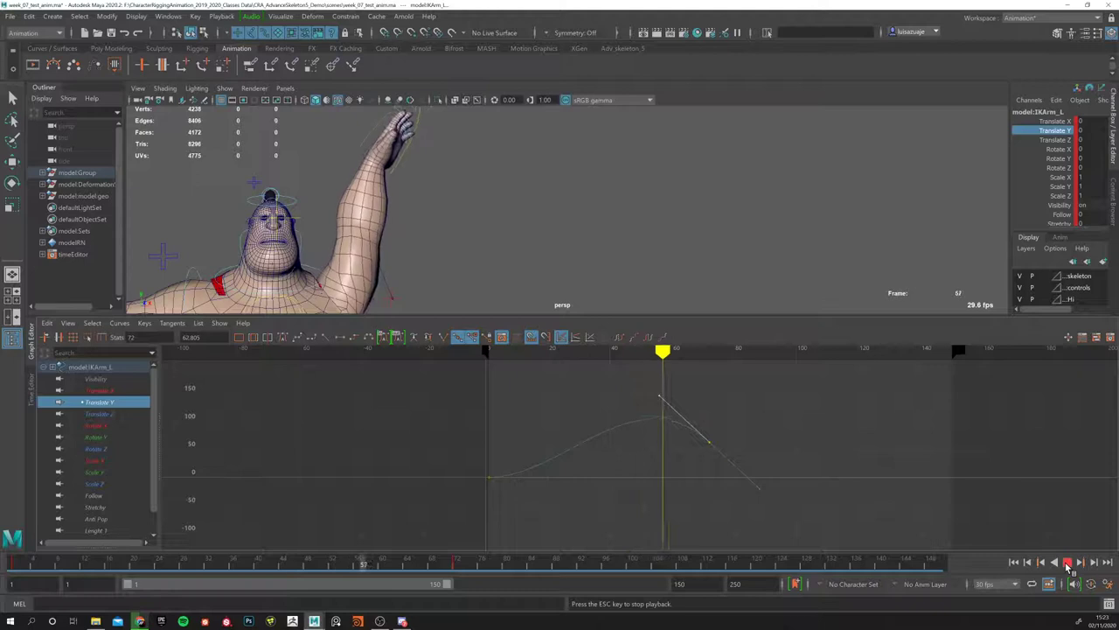
{"action": "left_click", "coordinate": [1067, 564]}
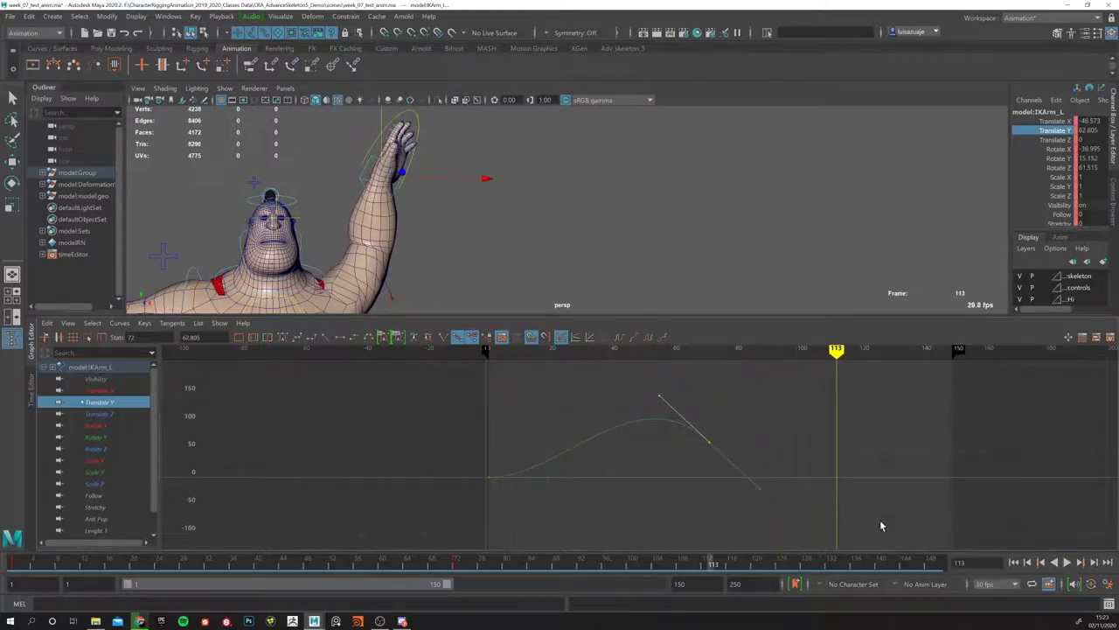
Step: Undo the steep incoming tangent on Translate Y's frame 72 key
{"action": "left_click_drag", "start_coordinate": [103, 564], "coordinate": [12, 570]}
{"action": "key", "text": "ctrl+z"}
{"action": "key", "text": "ctrl+z"}
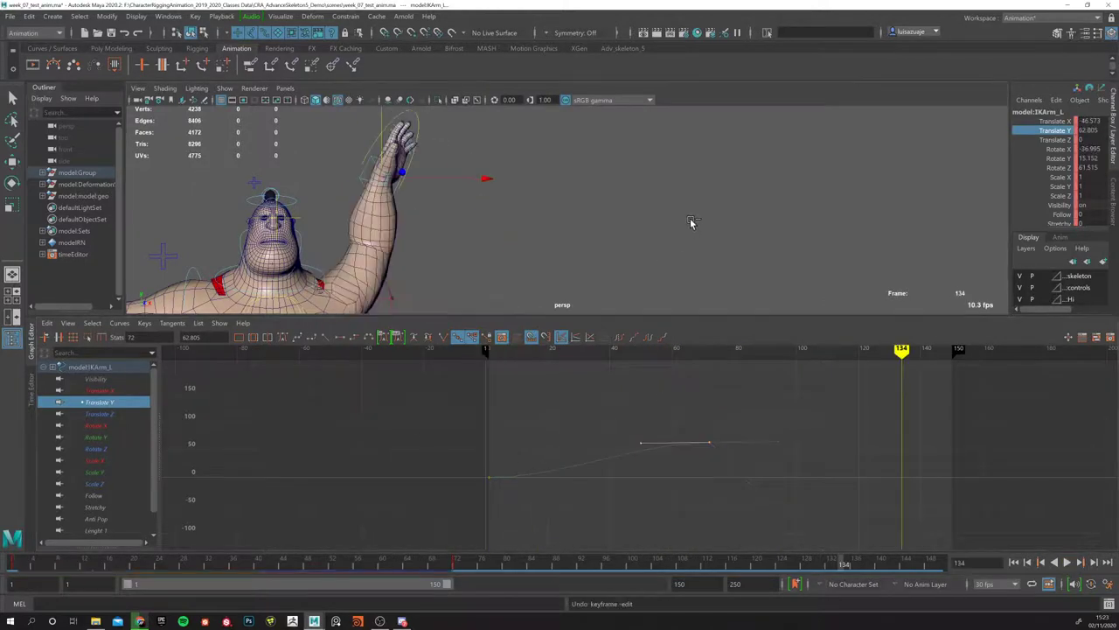
Step: Select Translate Y's frame 1 key and pull its outgoing tangent upward so the curve rises quickly at the start
{"action": "scroll", "coordinate": [547, 416], "scroll_direction": "up", "scroll_amount": 5}
{"action": "left_click_drag", "start_coordinate": [297, 467], "coordinate": [464, 549]}
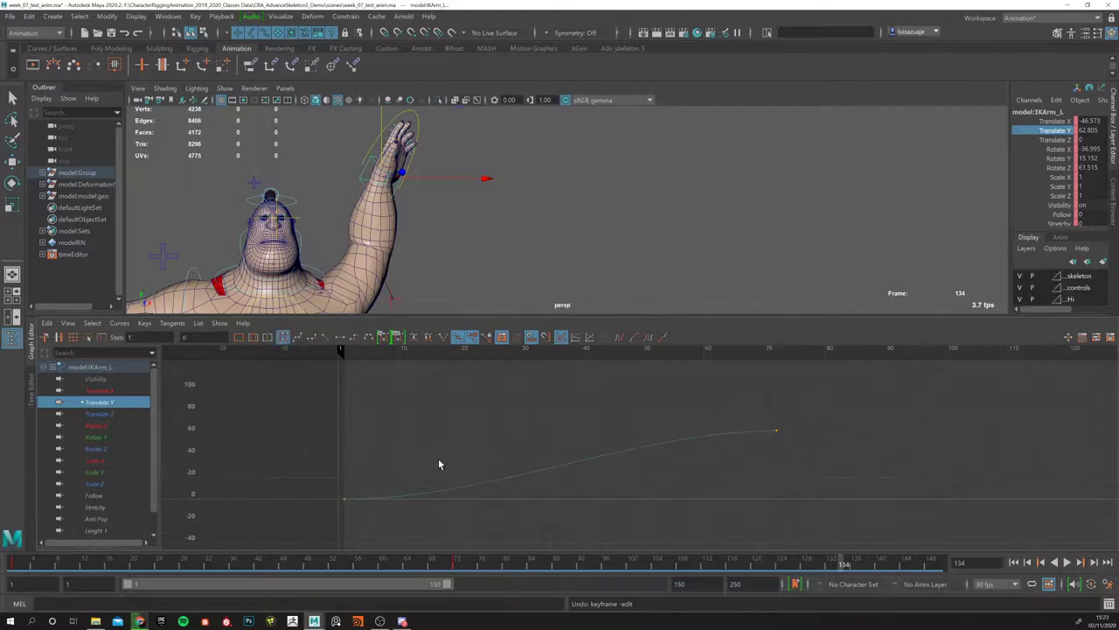
{"action": "middle_click_drag", "start_coordinate": [436, 486], "coordinate": [408, 454]}
{"action": "left_click", "coordinate": [339, 505]}
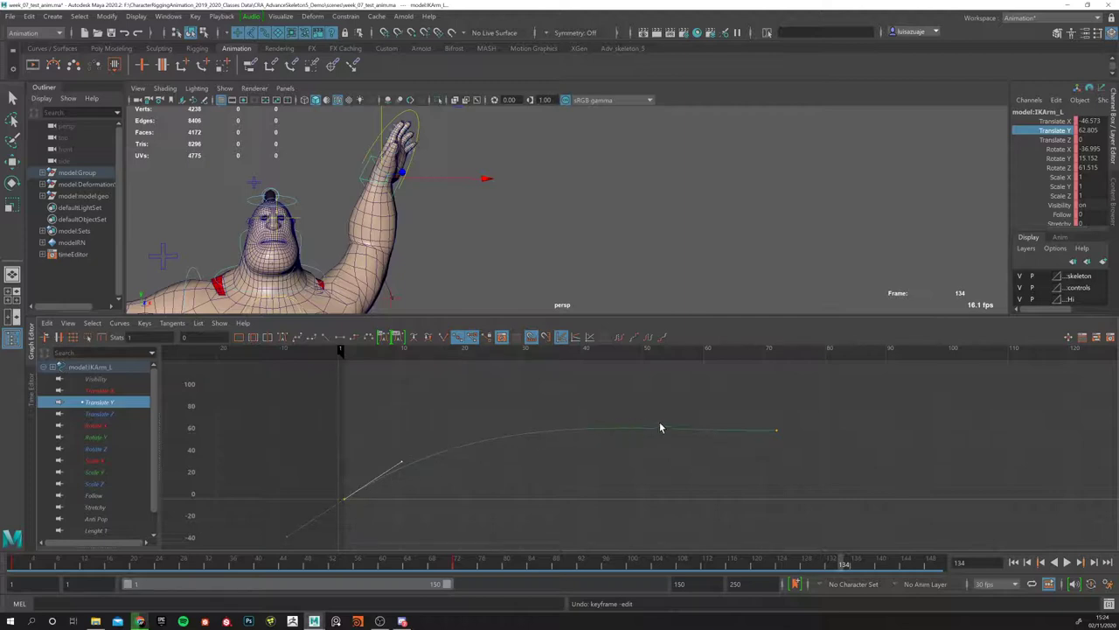
Step: Play the animation from frame 1 to examine the arm's fast start, and stop playback near frame 143
{"action": "left_click", "coordinate": [1013, 563]}
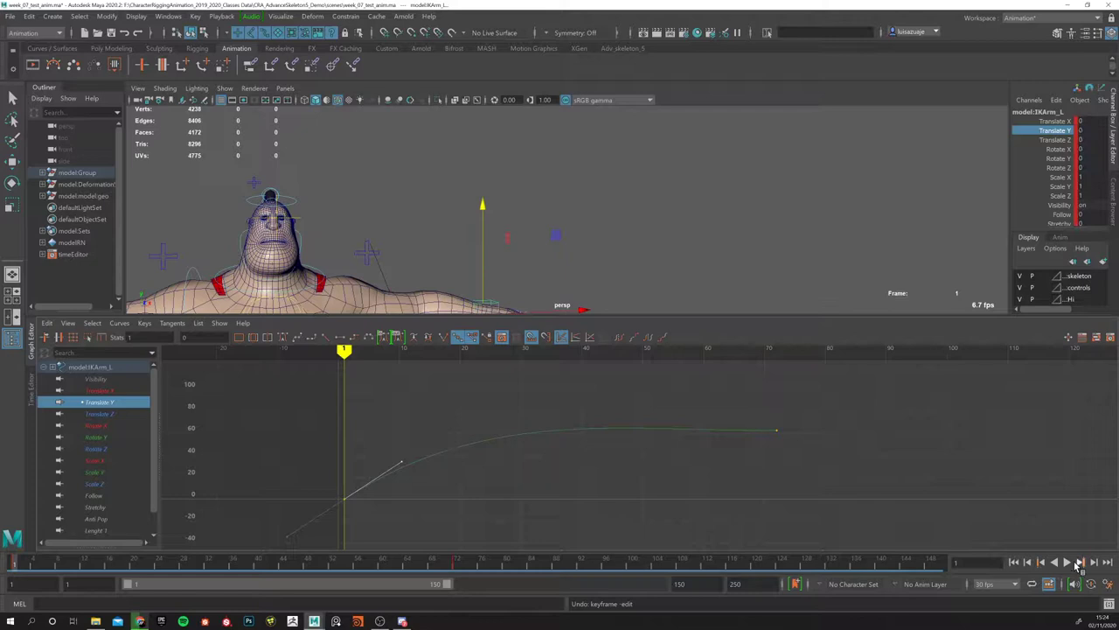
{"action": "left_click", "coordinate": [1065, 562]}
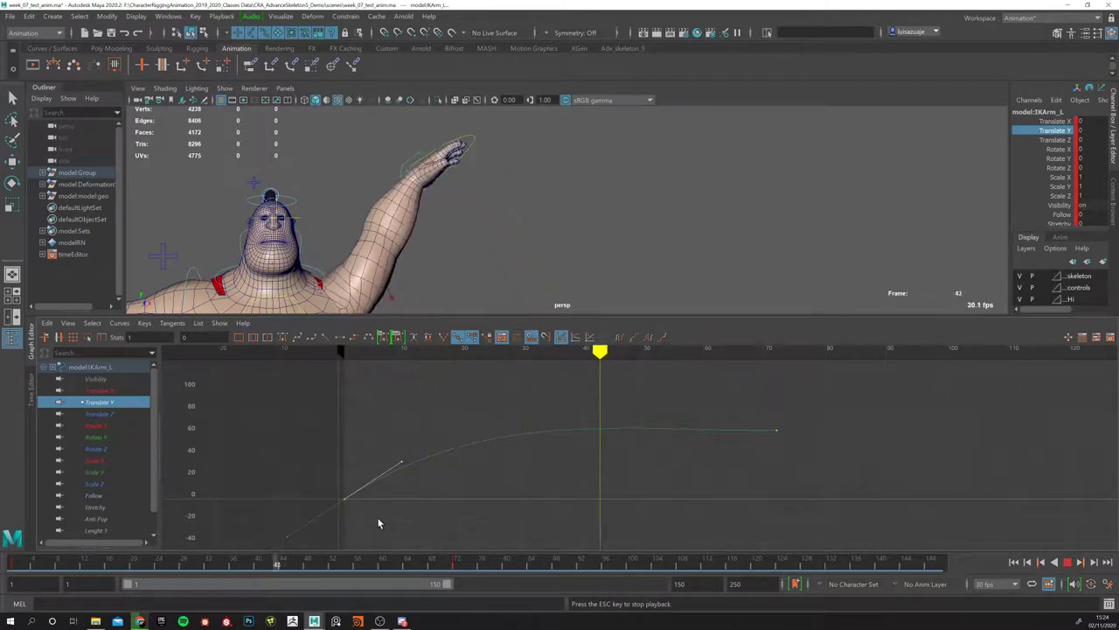
{"action": "left_click", "coordinate": [34, 569]}
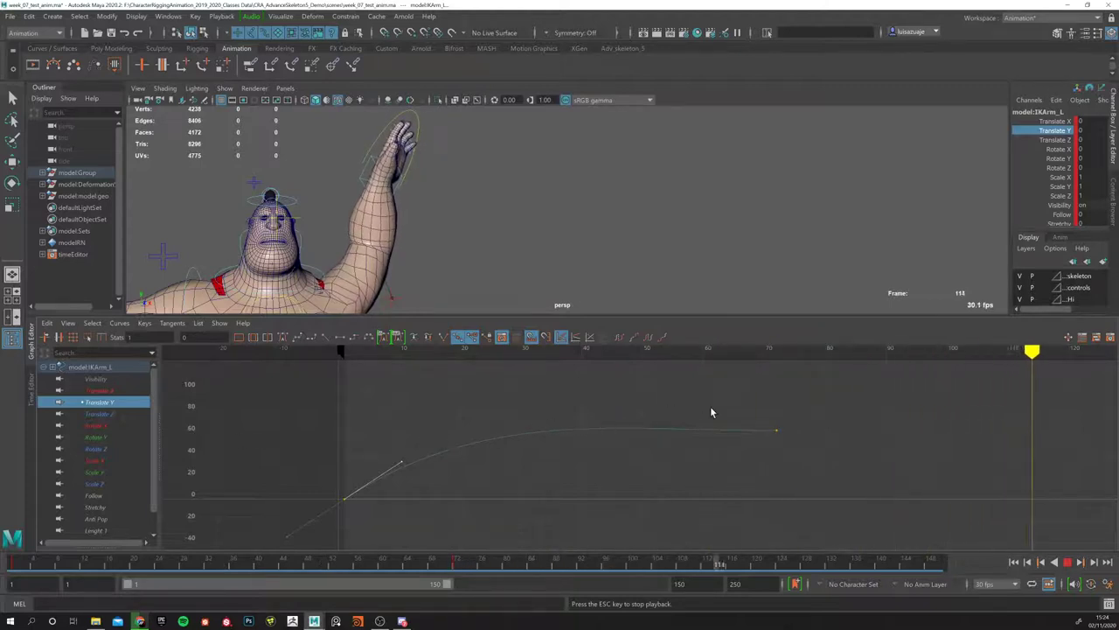
{"action": "key", "text": "Escape"}
Step: Reselect the frame 1 key and lower its outgoing tangent slightly so Translate Y levels off without overshooting
{"action": "left_click", "coordinate": [579, 454]}
{"action": "left_click_drag", "start_coordinate": [324, 435], "coordinate": [444, 556]}
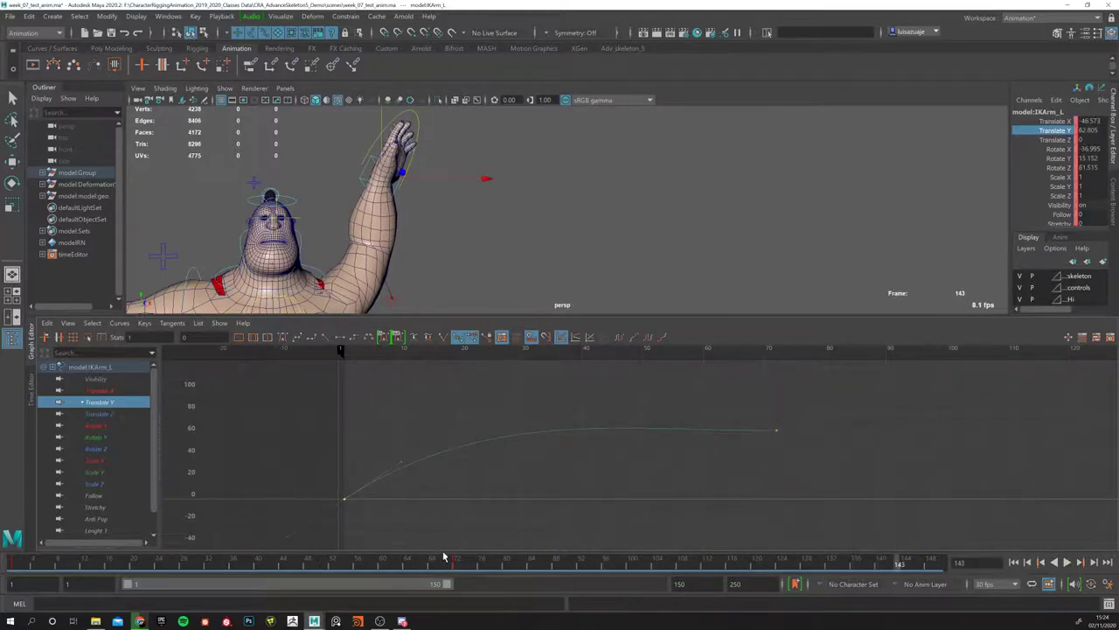
{"action": "left_click_drag", "start_coordinate": [406, 474], "coordinate": [406, 473]}
{"action": "middle_click_drag", "start_coordinate": [406, 461], "coordinate": [411, 467]}
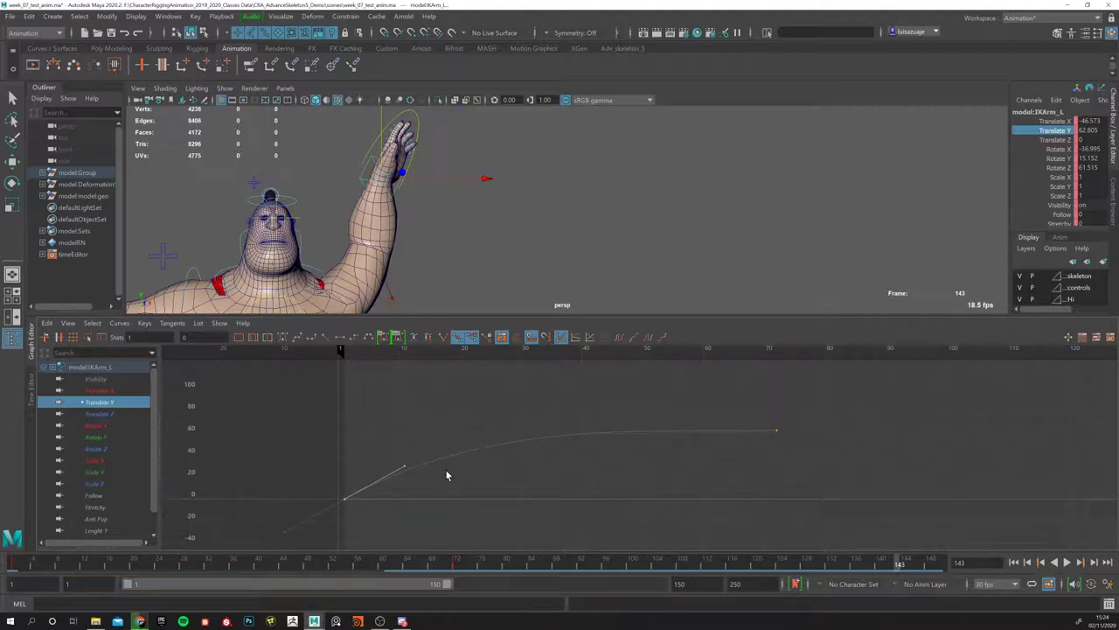
Step: Play the animation from frame 1 and examine how the arm eases into its end pose, ending at frame 70
{"action": "left_click", "coordinate": [1014, 563]}
{"action": "left_click", "coordinate": [1067, 562]}
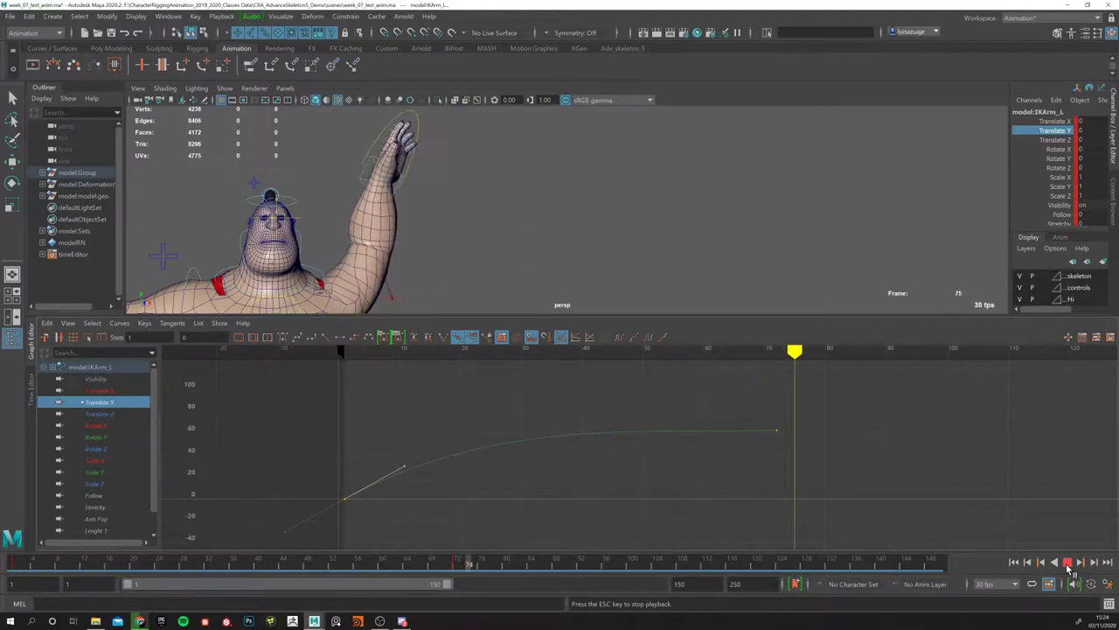
{"action": "left_click", "coordinate": [1068, 563]}
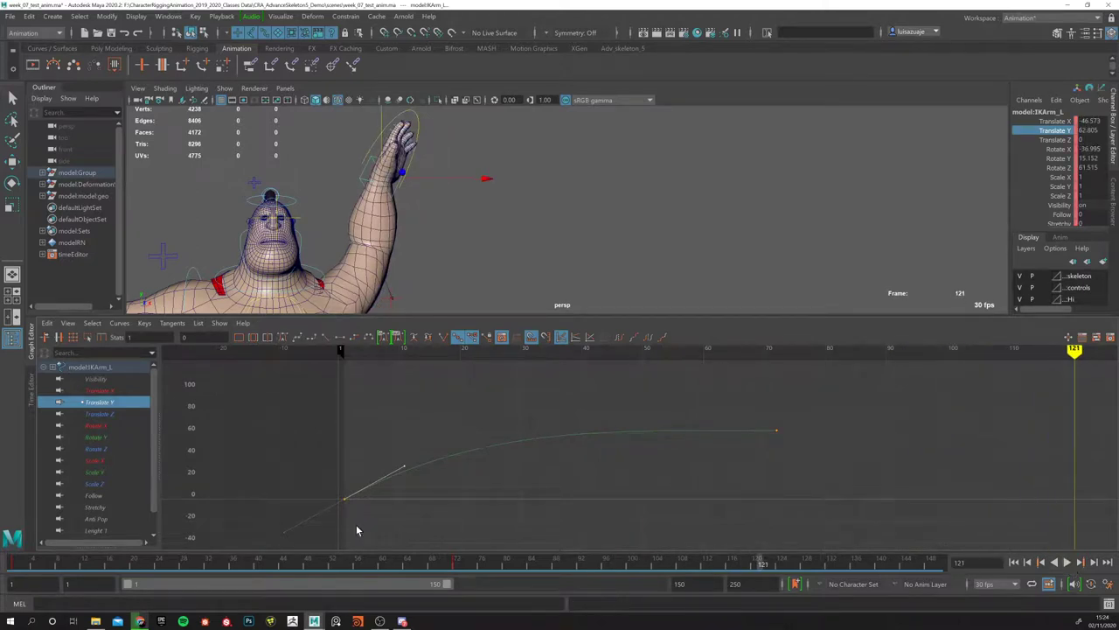
{"action": "key", "text": "alt+v"}
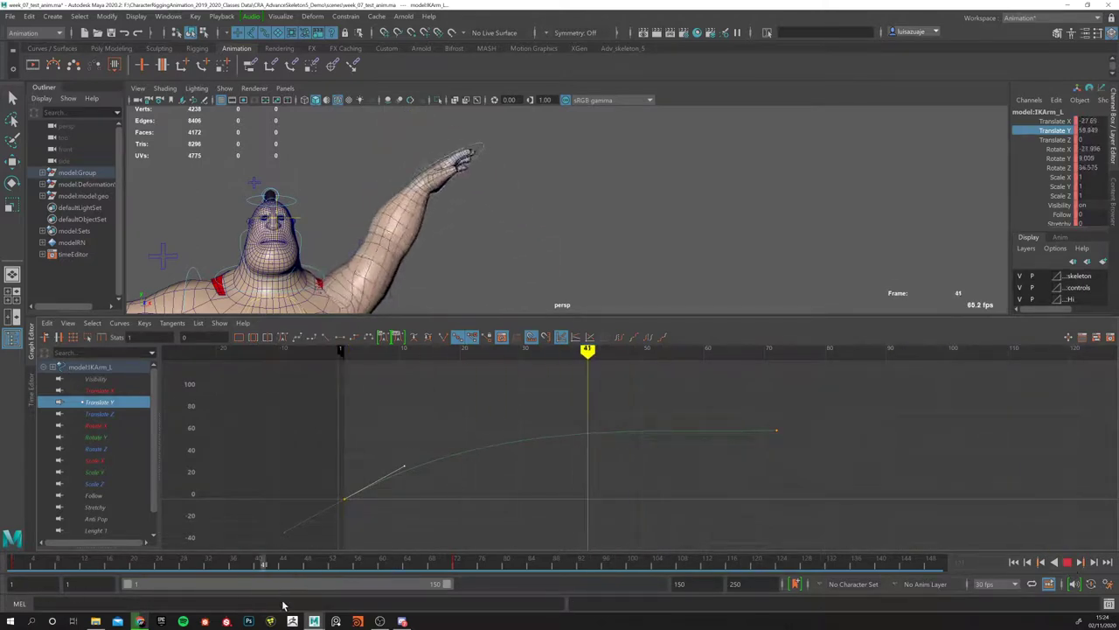
{"action": "key", "text": "Escape"}
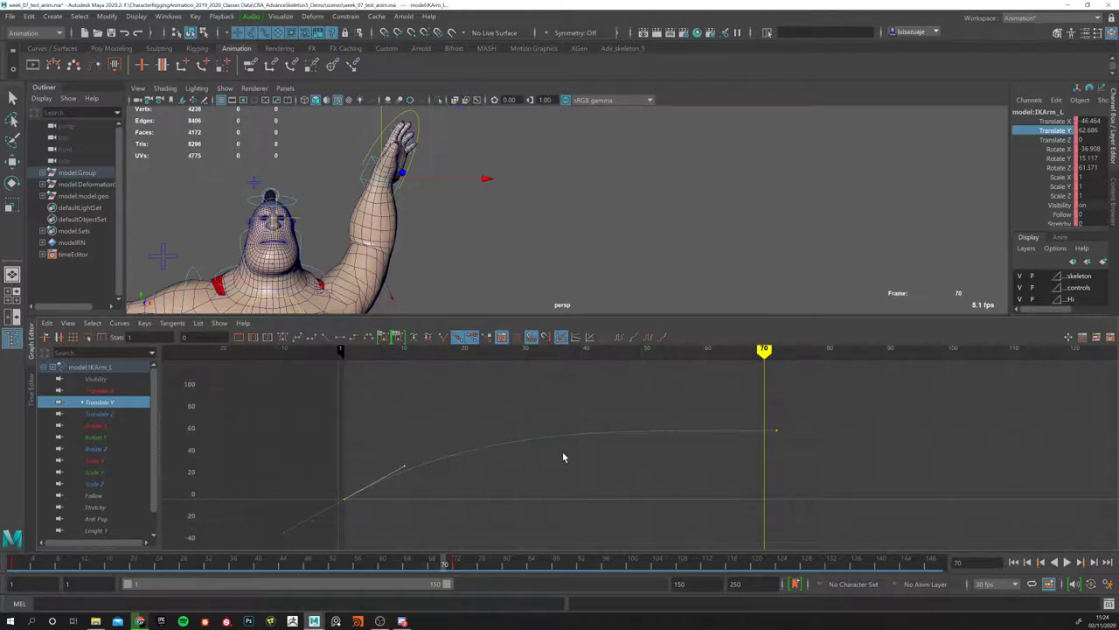
Step: Pull Translate Y's frame 1 tangent up and down, leaving it steeply downward so the curve dips to about -50
{"action": "middle_click_drag", "start_coordinate": [418, 477], "coordinate": [428, 451]}
{"action": "scroll", "coordinate": [499, 234], "scroll_direction": "down", "scroll_amount": 8}
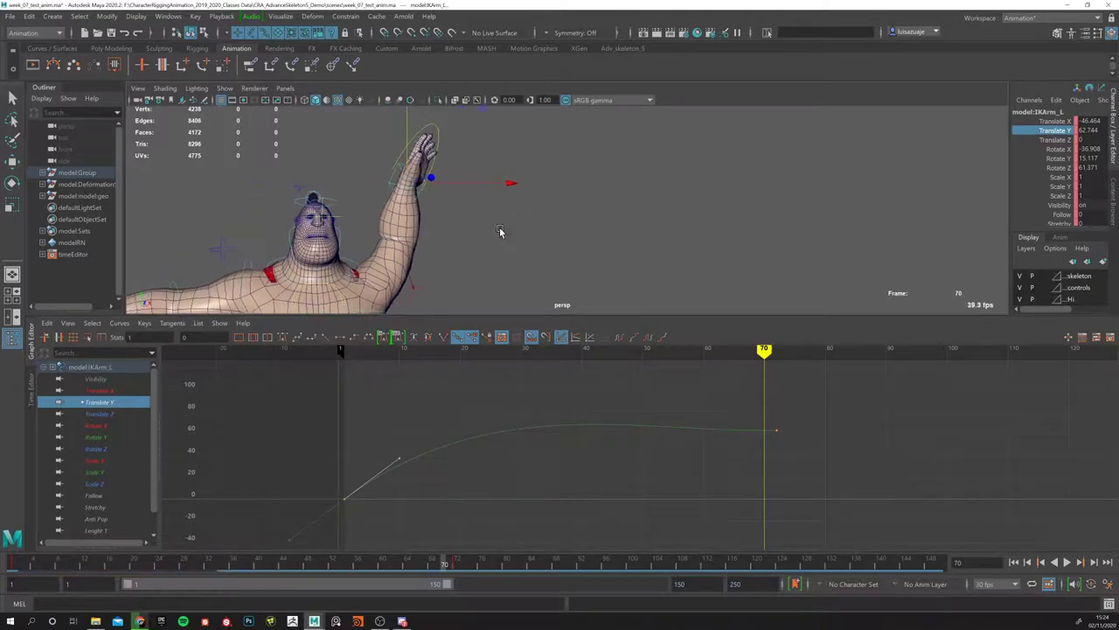
{"action": "middle_click_drag", "start_coordinate": [601, 226], "coordinate": [432, 192], "text": "alt"}
{"action": "middle_click_drag", "start_coordinate": [440, 492], "coordinate": [439, 592]}
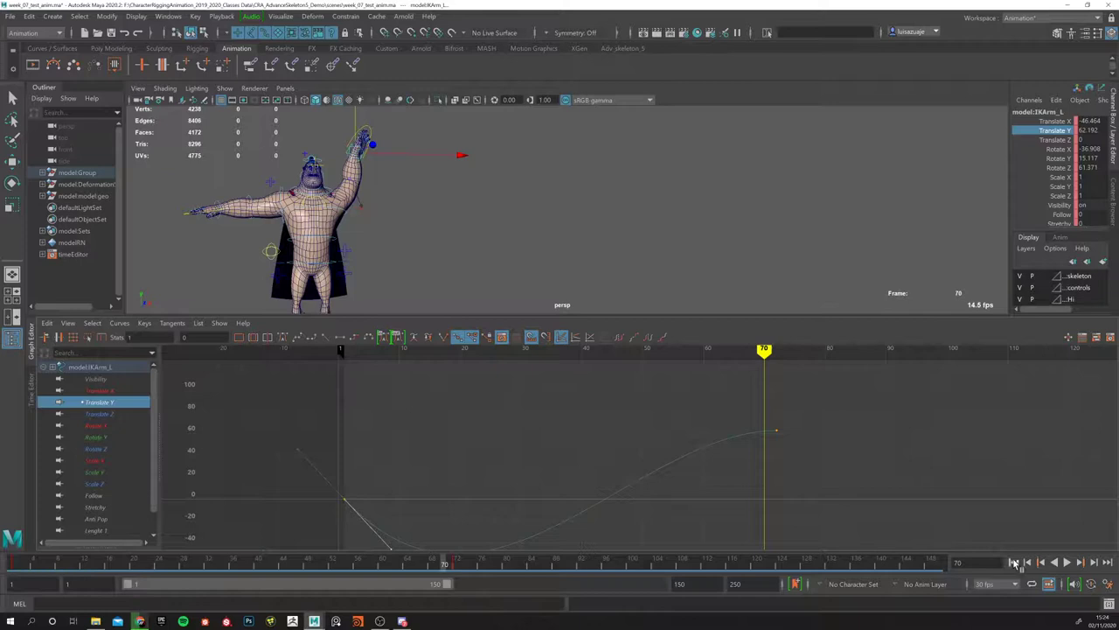
Step: Play the animation from frame 1 to examine the arm dropping before it rises, and stop at frame 95
{"action": "left_click", "coordinate": [1013, 562]}
{"action": "left_click", "coordinate": [1067, 562]}
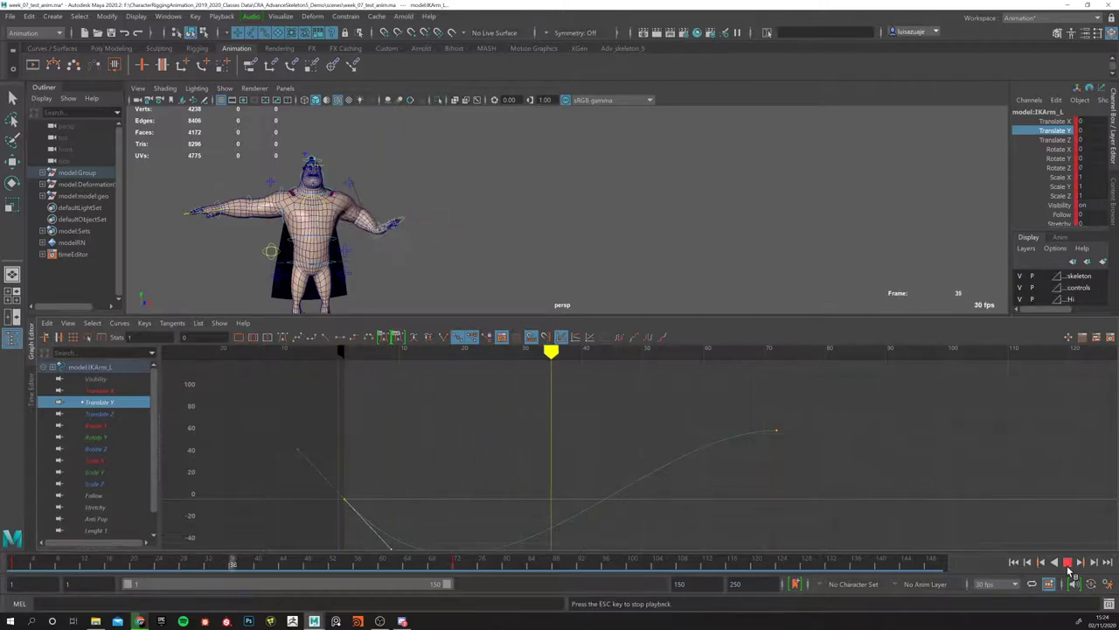
{"action": "left_click", "coordinate": [1067, 562]}
Step: Pull Translate Y's frame 1 tangent back to a gentle upward slope
{"action": "middle_click_drag", "start_coordinate": [577, 485], "coordinate": [560, 447], "text": "alt"}
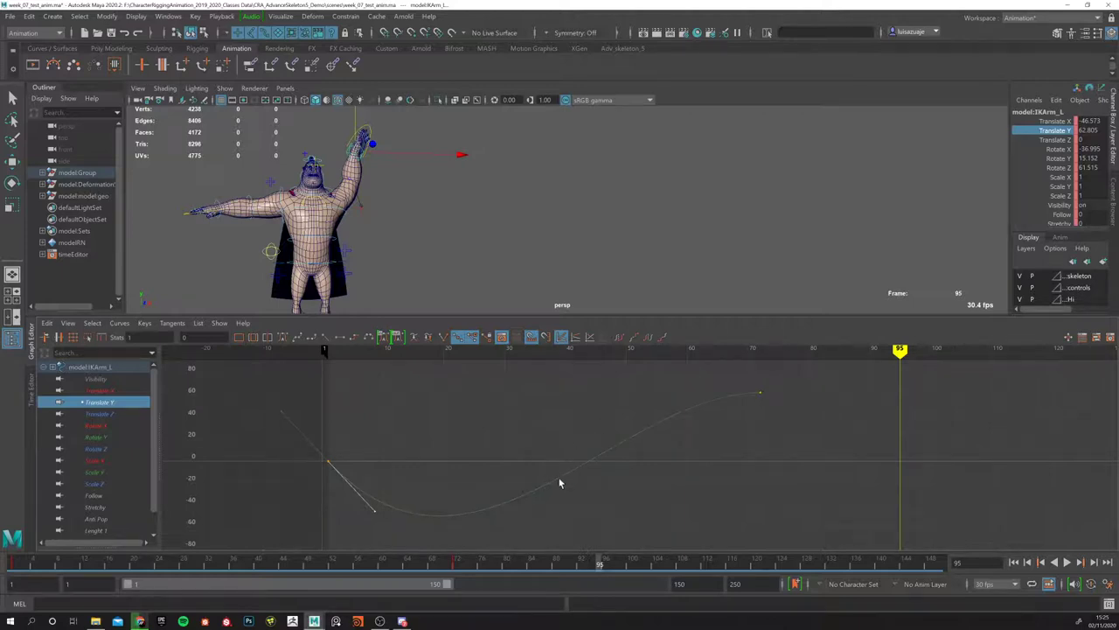
{"action": "middle_click_drag", "start_coordinate": [342, 503], "coordinate": [420, 414]}
{"action": "middle_click_drag", "start_coordinate": [409, 471], "coordinate": [306, 468]}
Step: Break the tangents of Translate Y's frame 72 key and pull its incoming handle upward so the curve overshoots to about 80
{"action": "left_click_drag", "start_coordinate": [709, 377], "coordinate": [821, 451]}
{"action": "key", "text": "ctrl+z"}
{"action": "key", "text": "ctrl+z"}
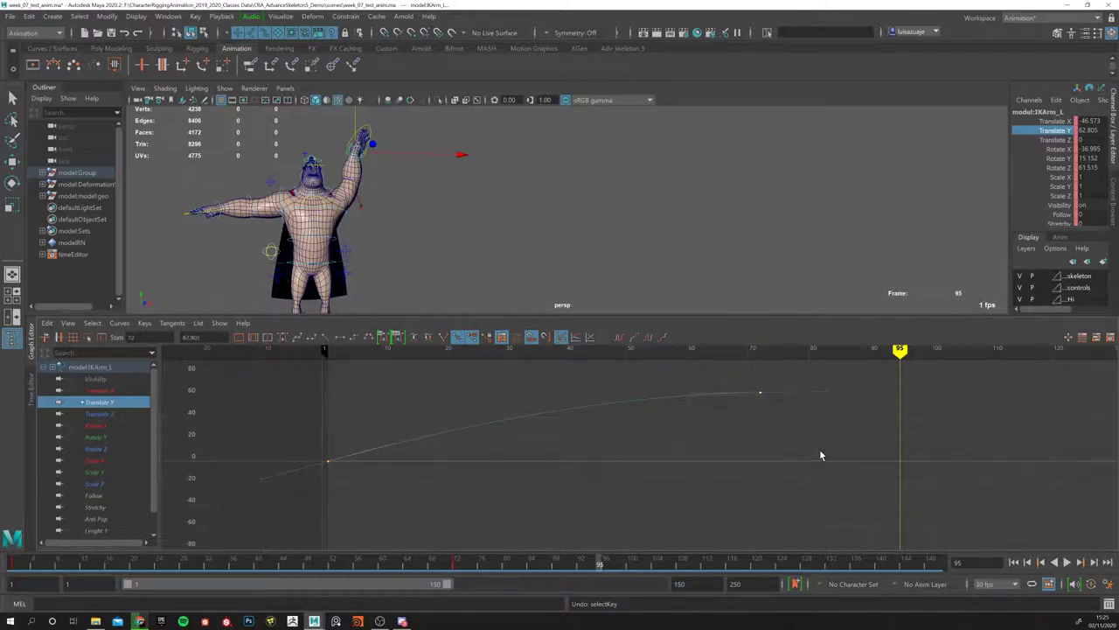
{"action": "left_click", "coordinate": [444, 336]}
{"action": "middle_click_drag", "start_coordinate": [696, 415], "coordinate": [684, 361]}
Step: Break the tangents of Translate Y's frame 1 key and pull its outgoing handle steeply downward, independently of the incoming handle
{"action": "left_click_drag", "start_coordinate": [303, 433], "coordinate": [405, 504]}
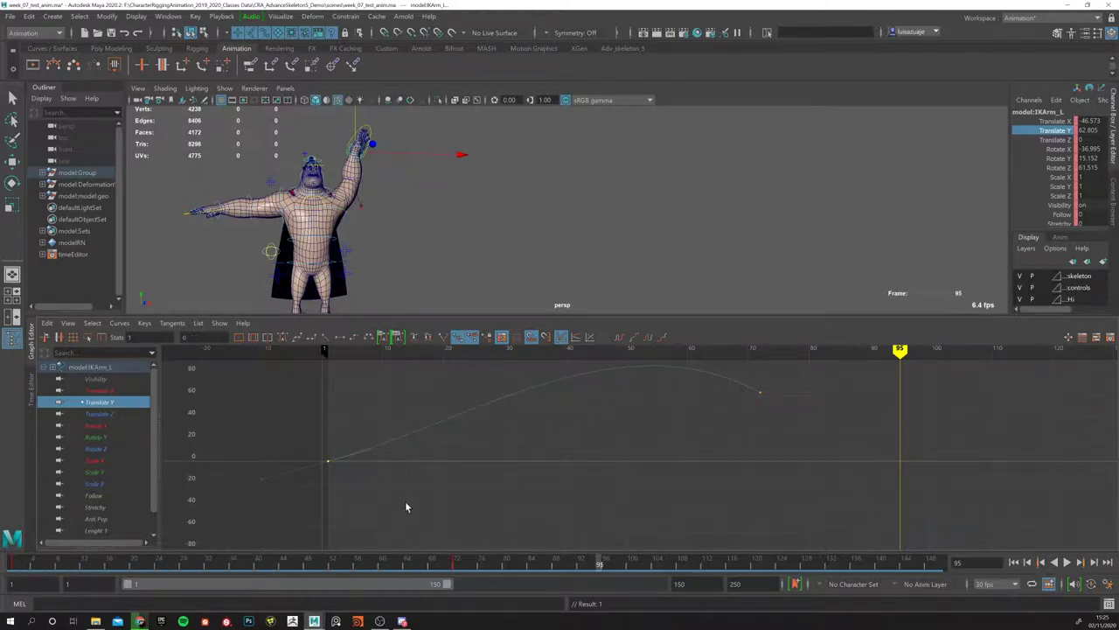
{"action": "left_click", "coordinate": [445, 338]}
{"action": "left_click_drag", "start_coordinate": [395, 447], "coordinate": [355, 525]}
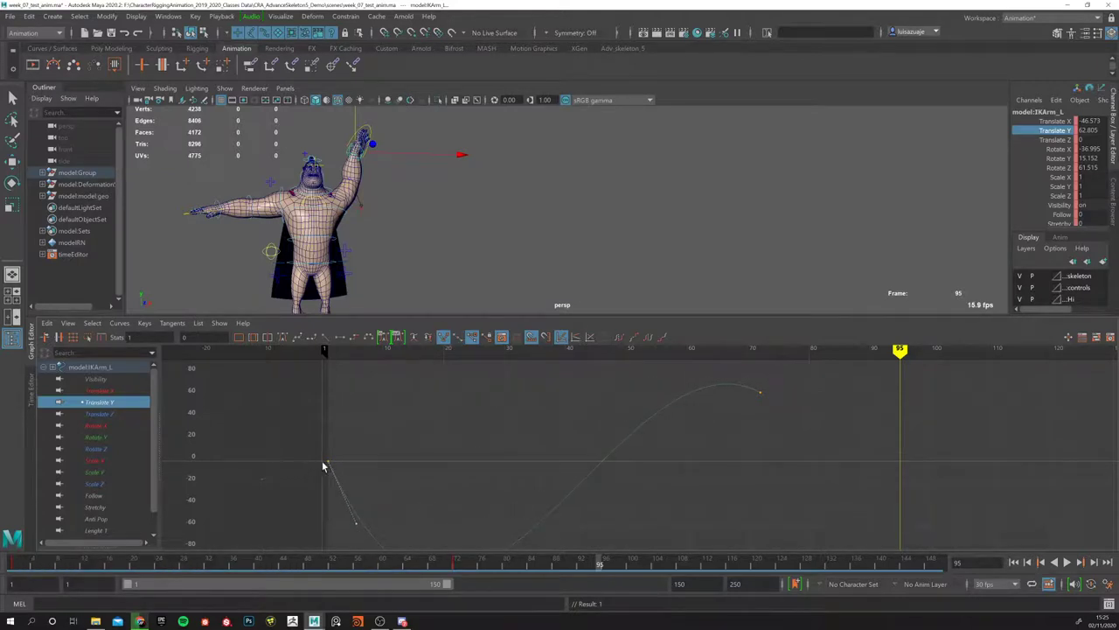
{"action": "middle_click_drag", "start_coordinate": [265, 485], "coordinate": [266, 407]}
Step: Play the animation from frame 1 to examine the broken tangents' effect on the arm, and return to frame 1
{"action": "left_click", "coordinate": [1013, 563]}
{"action": "left_click", "coordinate": [1068, 563]}
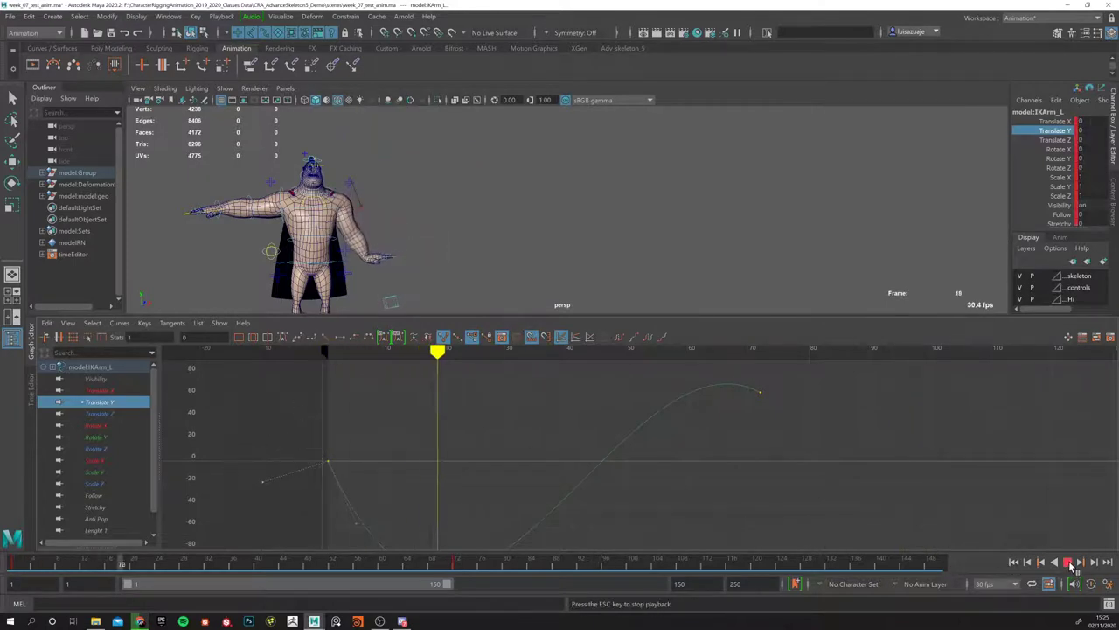
{"action": "left_click", "coordinate": [1067, 562]}
{"action": "left_click", "coordinate": [1014, 563]}
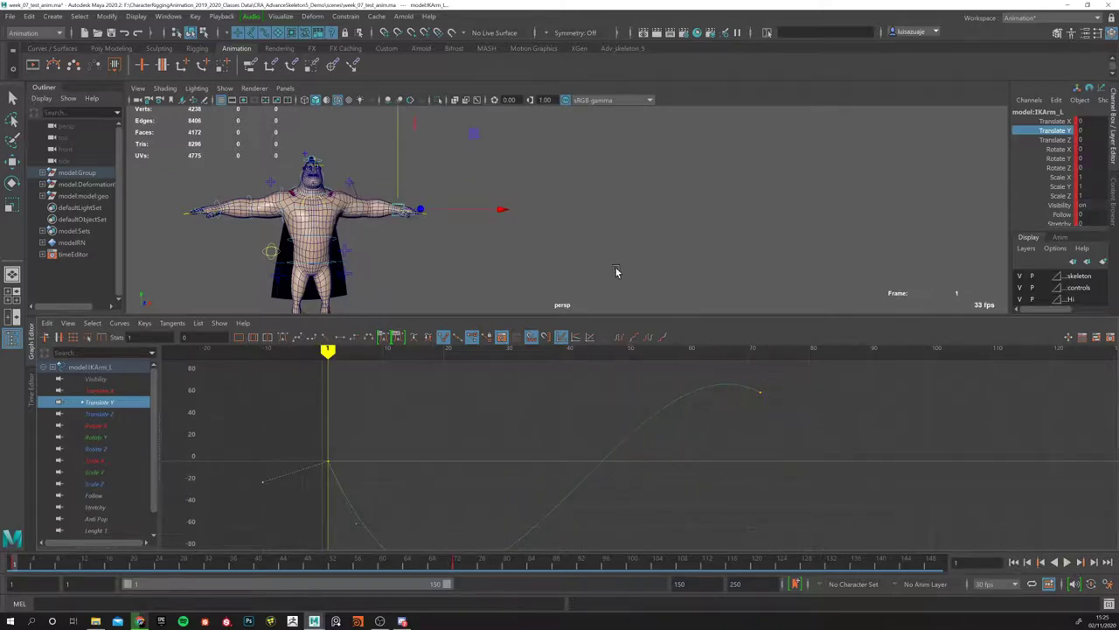
Step: Undo the broken tangent edits on Translate Y, keeping the left arm IK control selected
{"action": "key", "text": "ctrl+z"}
{"action": "key", "text": "ctrl+z"}
{"action": "key", "text": "ctrl+z"}
{"action": "key", "text": "ctrl+z"}
{"action": "key", "text": "ctrl+z"}
{"action": "key", "text": "ctrl+z"}
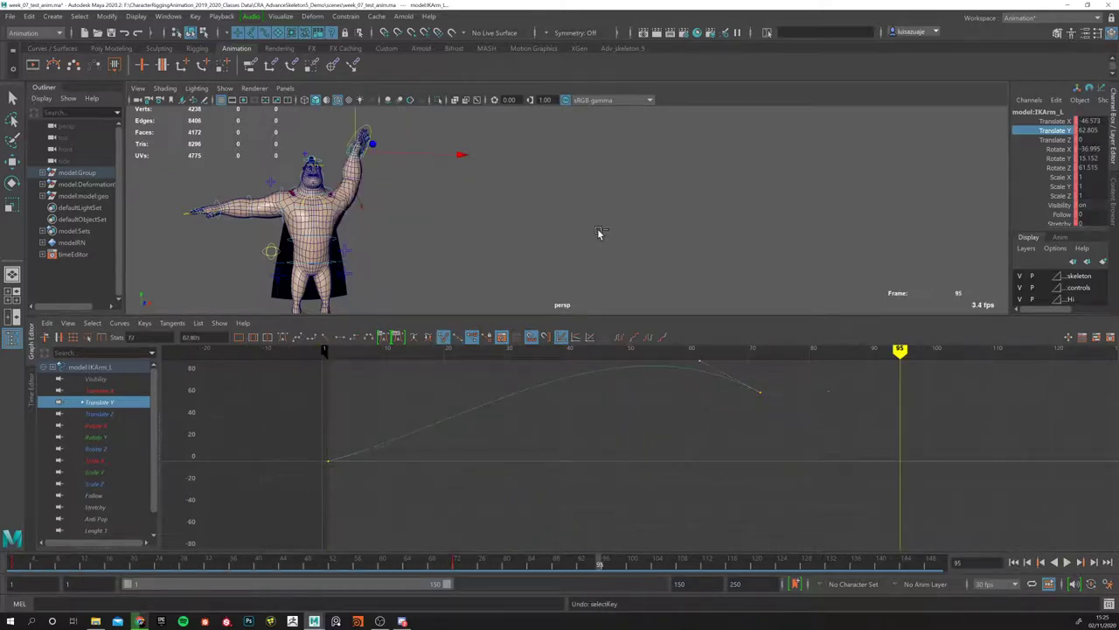
{"action": "left_click", "coordinate": [538, 223]}
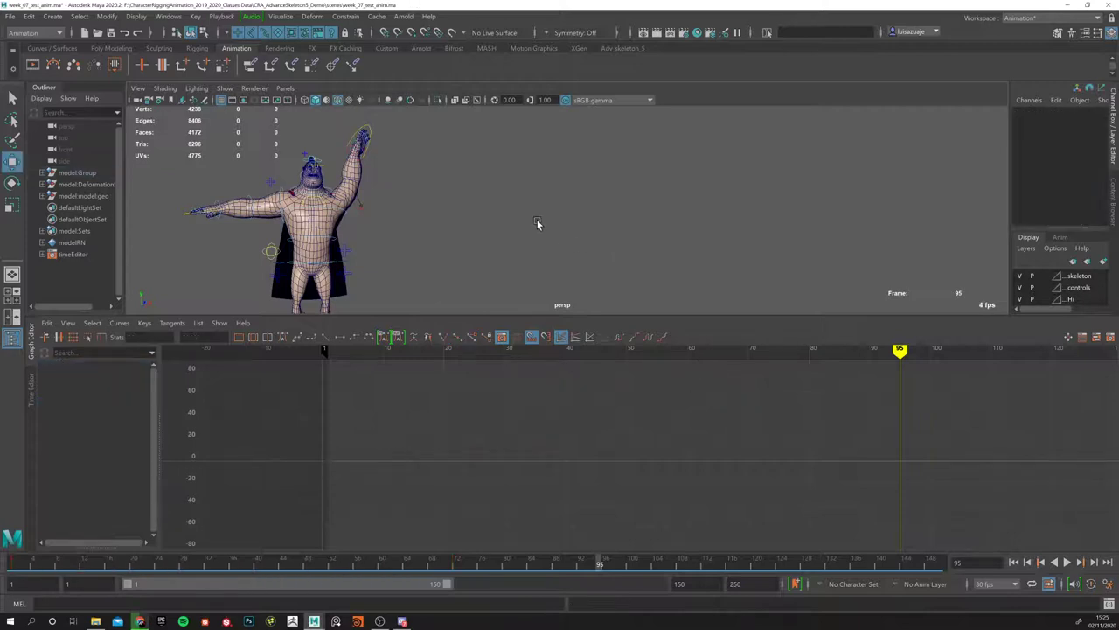
{"action": "key", "text": "ctrl+z"}
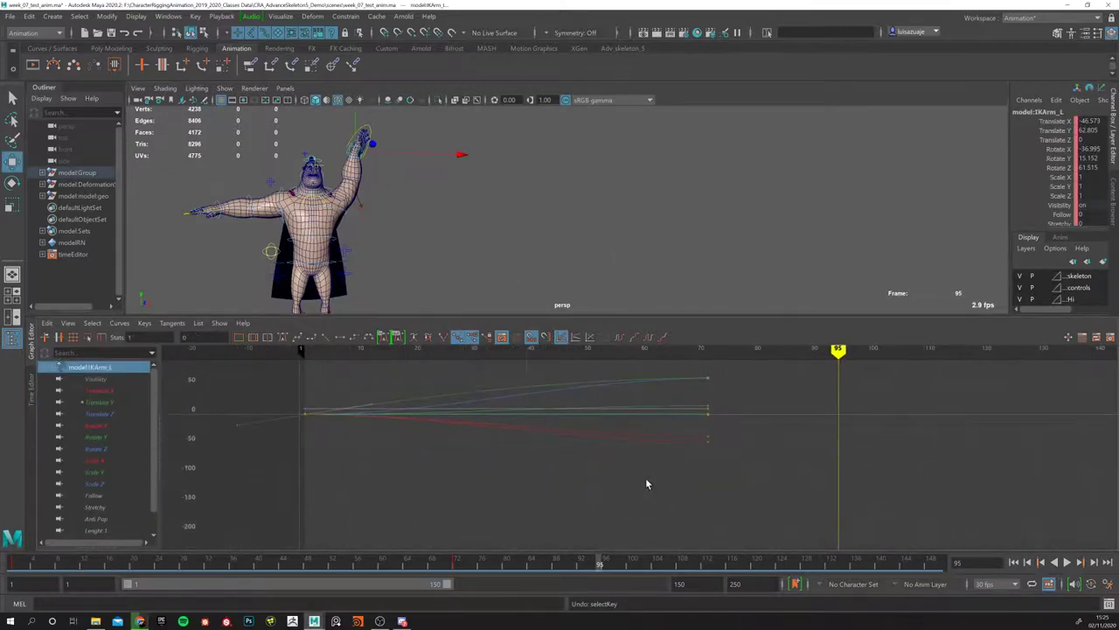
Step: Examine the copy, paste and delete options for the keys at frames 72 and 1 on the timeline
{"action": "left_click_drag", "start_coordinate": [444, 566], "coordinate": [455, 568]}
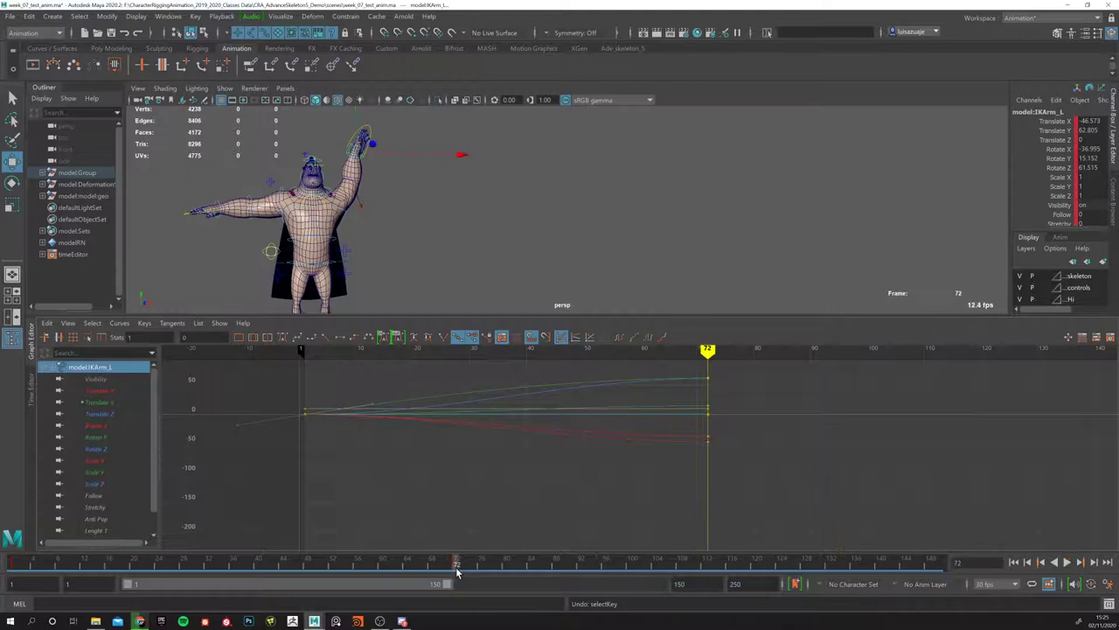
{"action": "right_click", "coordinate": [457, 565]}
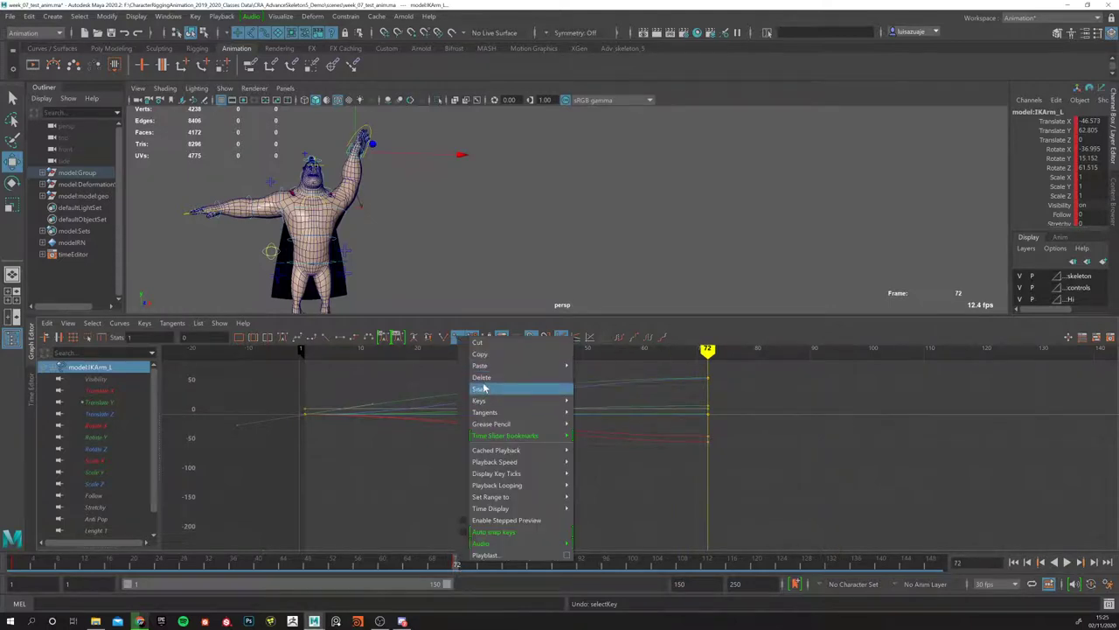
{"action": "left_click", "coordinate": [16, 567]}
{"action": "right_click", "coordinate": [16, 567]}
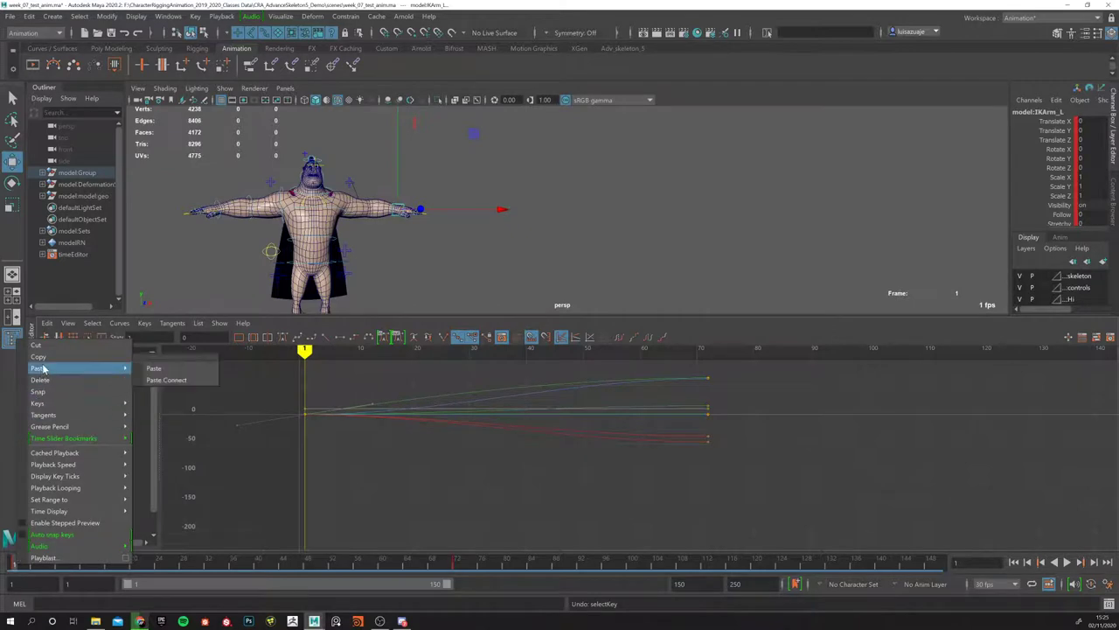
Step: Set a key on all channels of the left arm IK control at frame 36
{"action": "left_click_drag", "start_coordinate": [160, 565], "coordinate": [239, 565]}
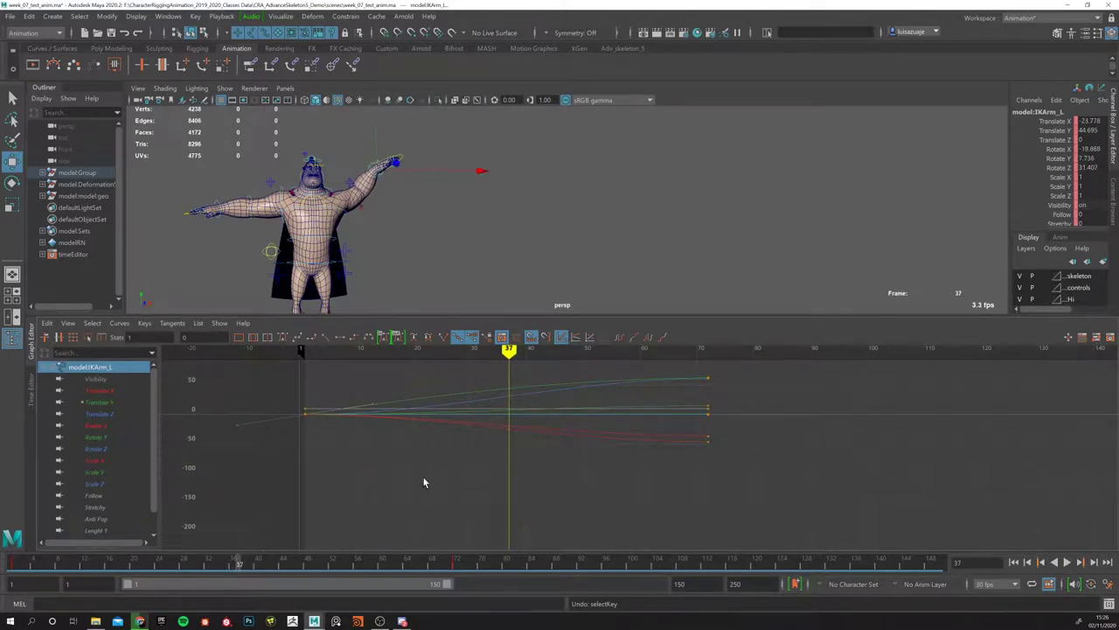
{"action": "left_click_drag", "start_coordinate": [276, 388], "coordinate": [365, 411]}
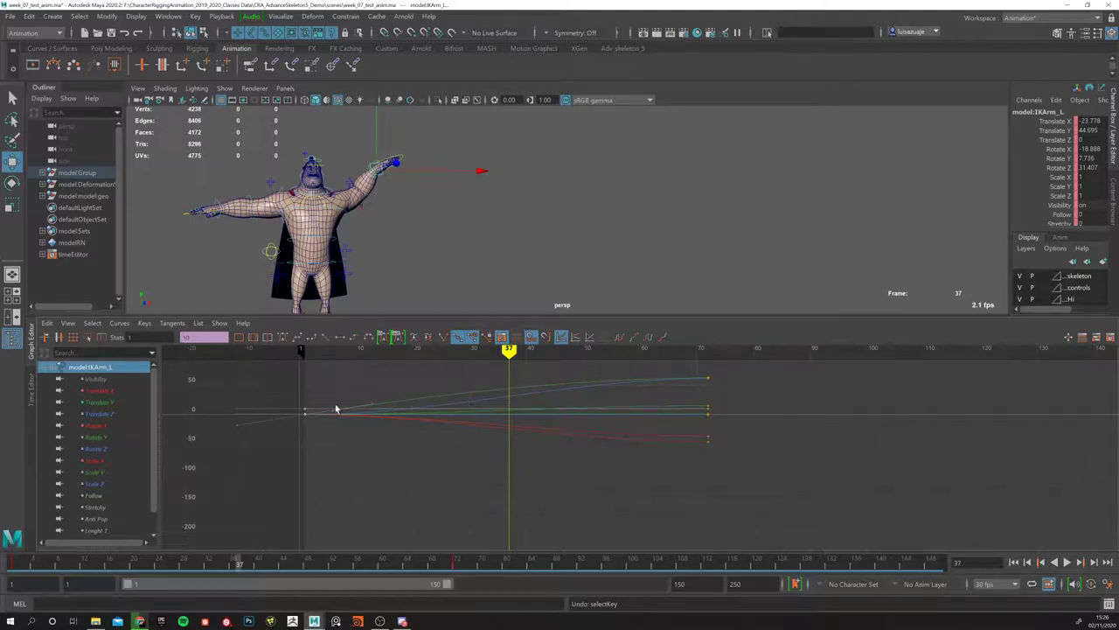
{"action": "key", "text": "alt+v"}
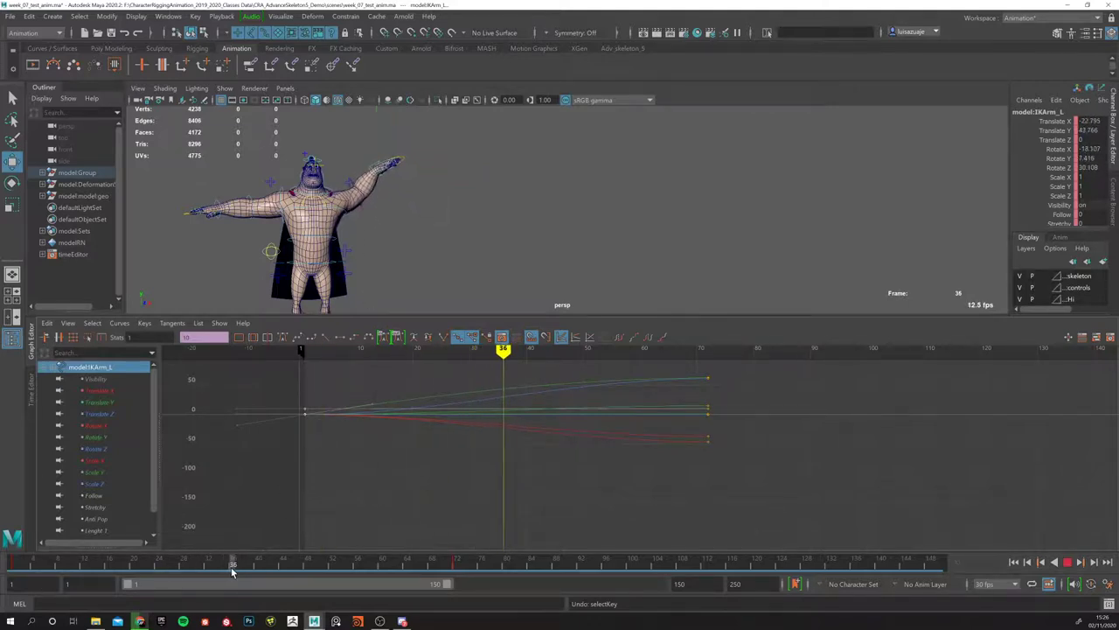
{"action": "left_click", "coordinate": [233, 566]}
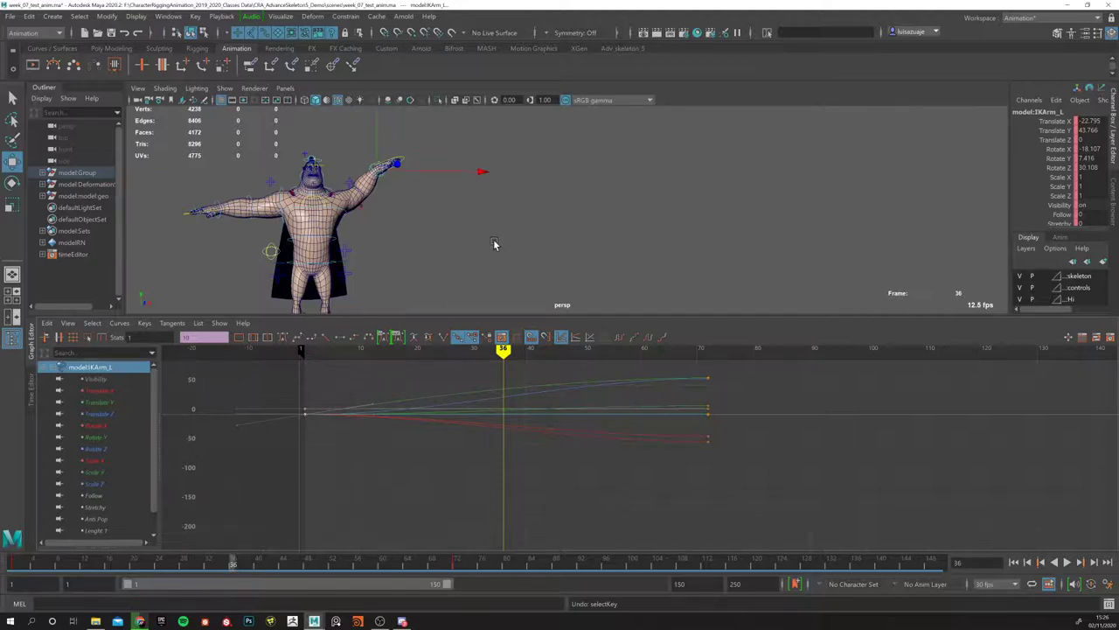
{"action": "key", "text": "s"}
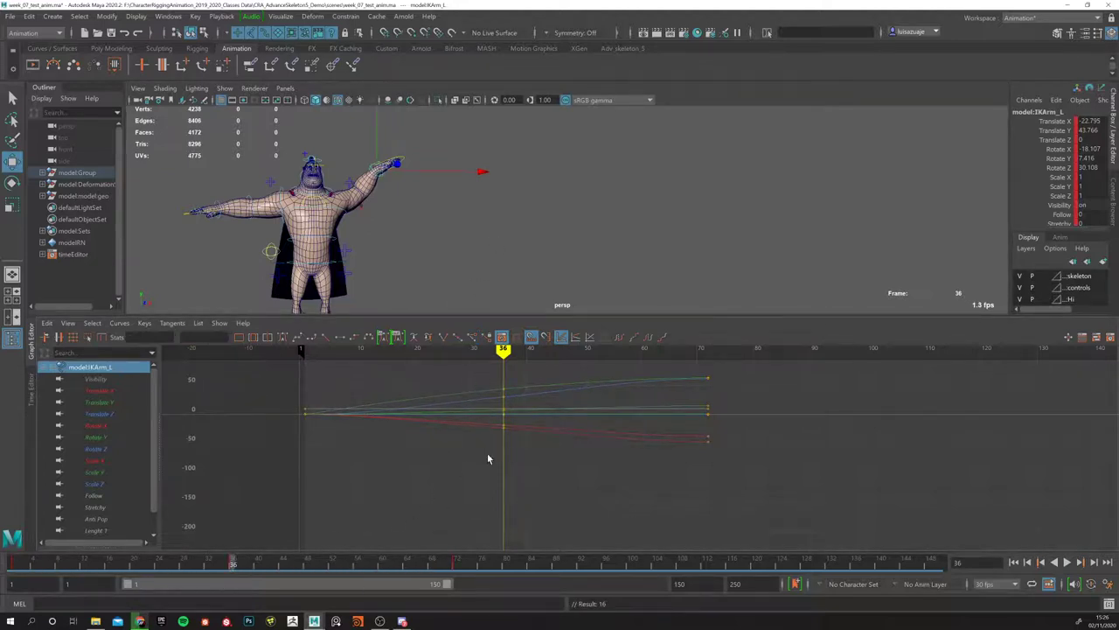
Step: Move to frame 45, then isolate and frame the Translate Y curve in the Graph Editor
{"action": "left_click_drag", "start_coordinate": [504, 353], "coordinate": [555, 357]}
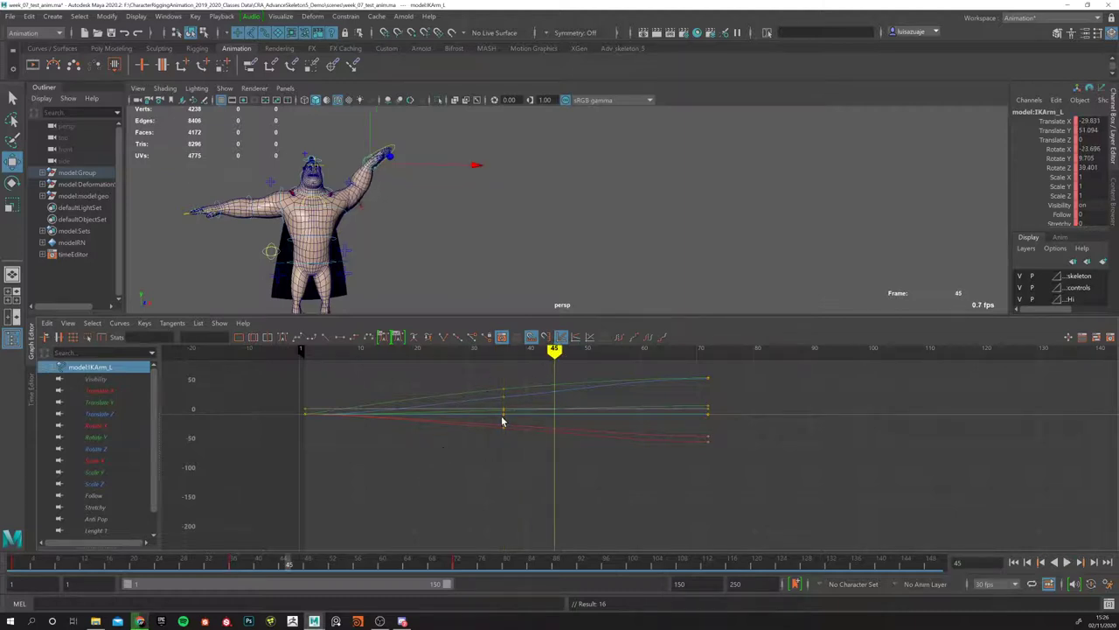
{"action": "left_click", "coordinate": [98, 401]}
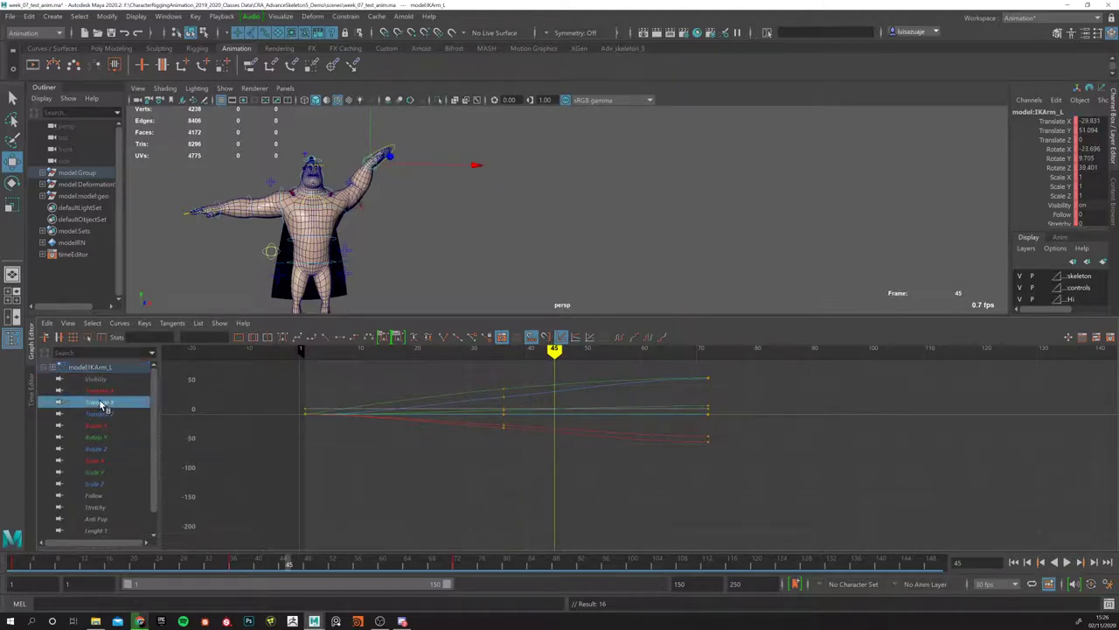
{"action": "key", "text": "f"}
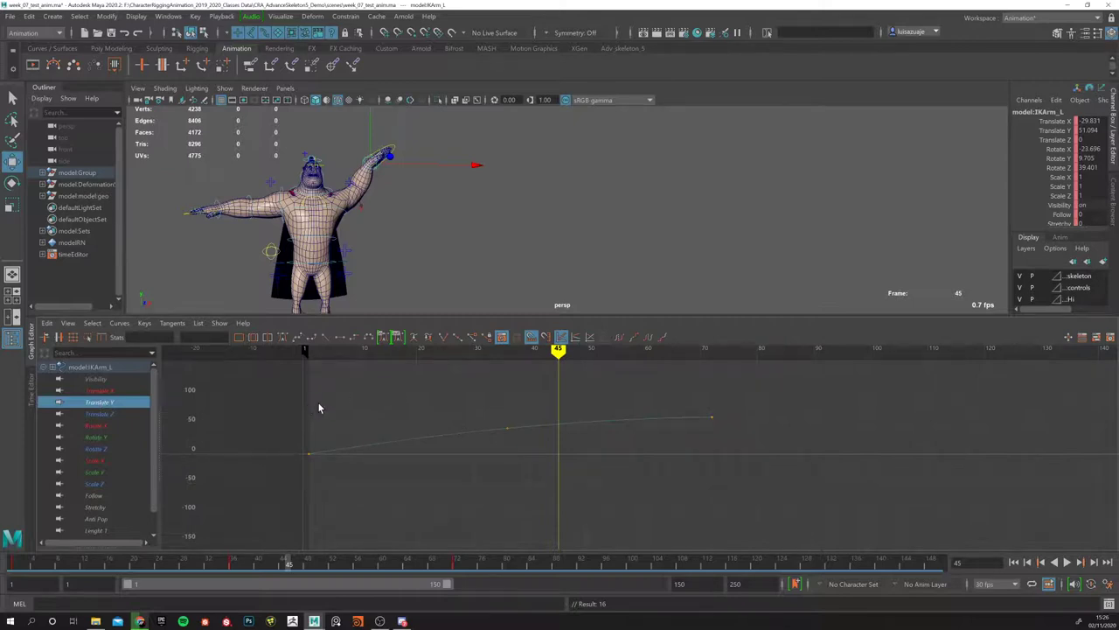
{"action": "scroll", "coordinate": [317, 402], "scroll_direction": "down", "scroll_amount": 5}
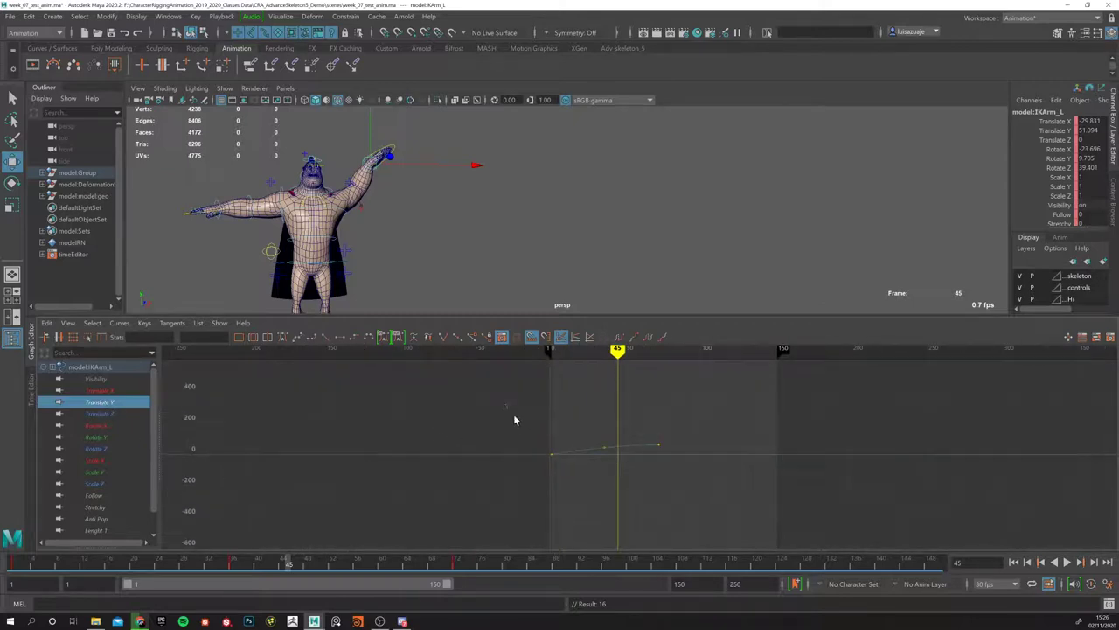
Step: Lower the middle key of the Translate Y curve to about -58.5 at frame 37
{"action": "left_click_drag", "start_coordinate": [514, 420], "coordinate": [659, 479]}
{"action": "left_click_drag", "start_coordinate": [562, 395], "coordinate": [719, 525]}
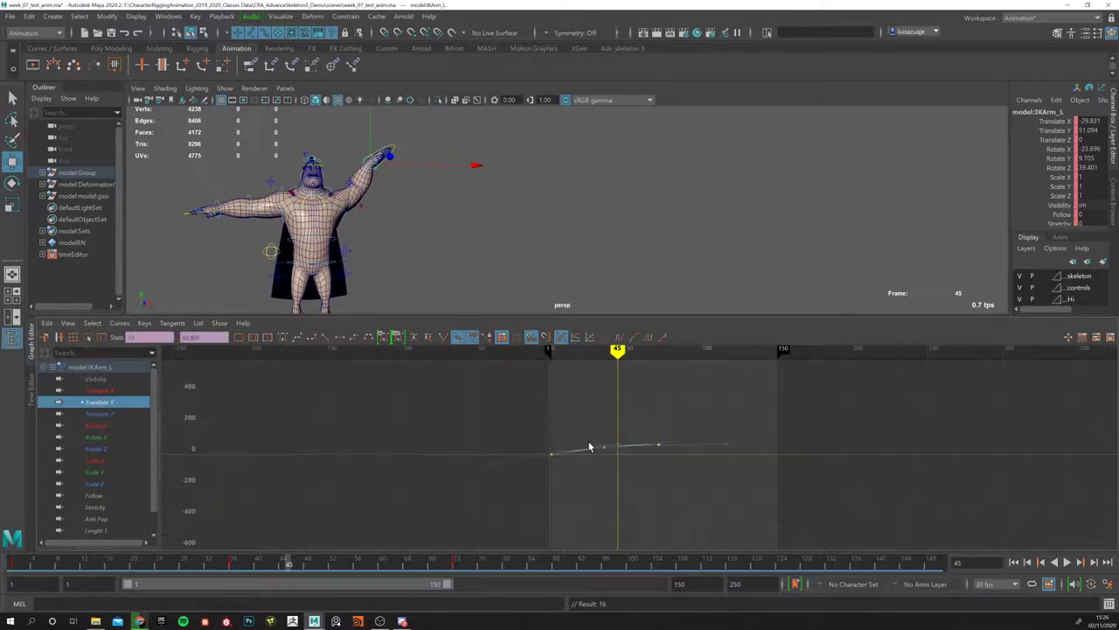
{"action": "key", "text": "a"}
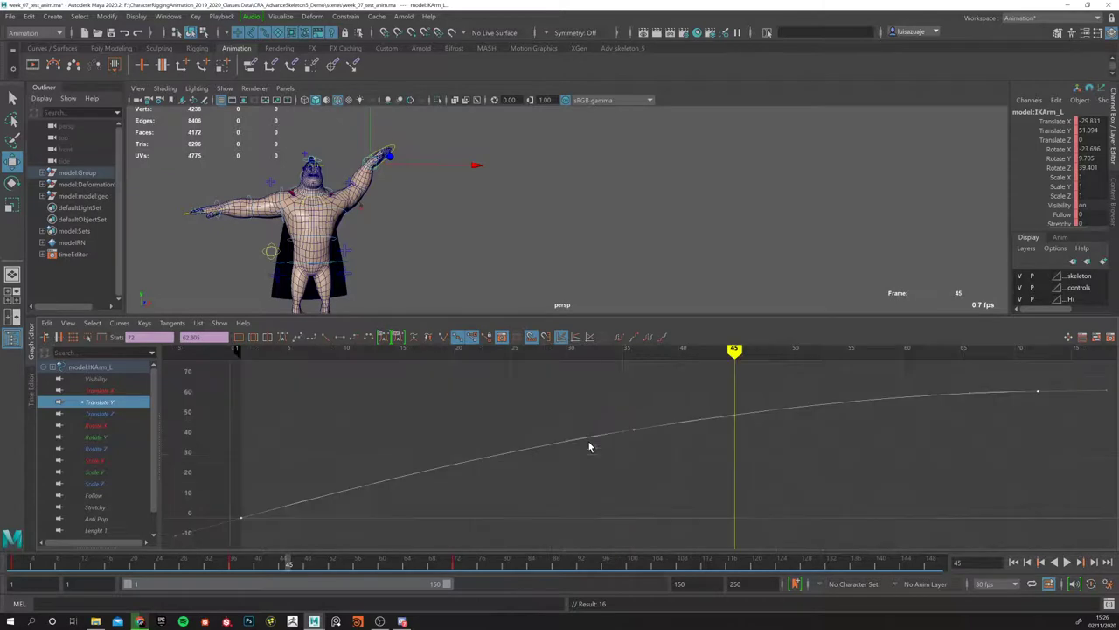
{"action": "left_click", "coordinate": [684, 495]}
{"action": "left_click_drag", "start_coordinate": [669, 495], "coordinate": [713, 487]}
{"action": "scroll", "coordinate": [705, 485], "scroll_direction": "down", "scroll_amount": 5}
{"action": "left_click_drag", "start_coordinate": [658, 365], "coordinate": [646, 445]}
{"action": "middle_click_drag", "start_coordinate": [643, 462], "coordinate": [647, 512]}
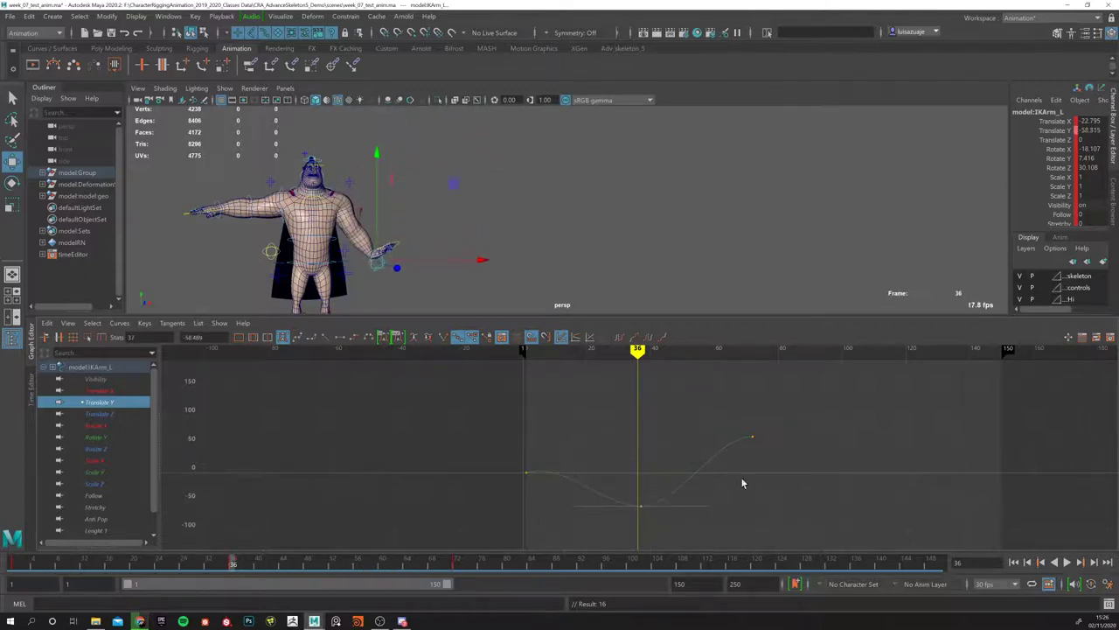
Step: Play the animation from frame 1 to review the arm's dip, and return to frame 1
{"action": "left_click", "coordinate": [1013, 564]}
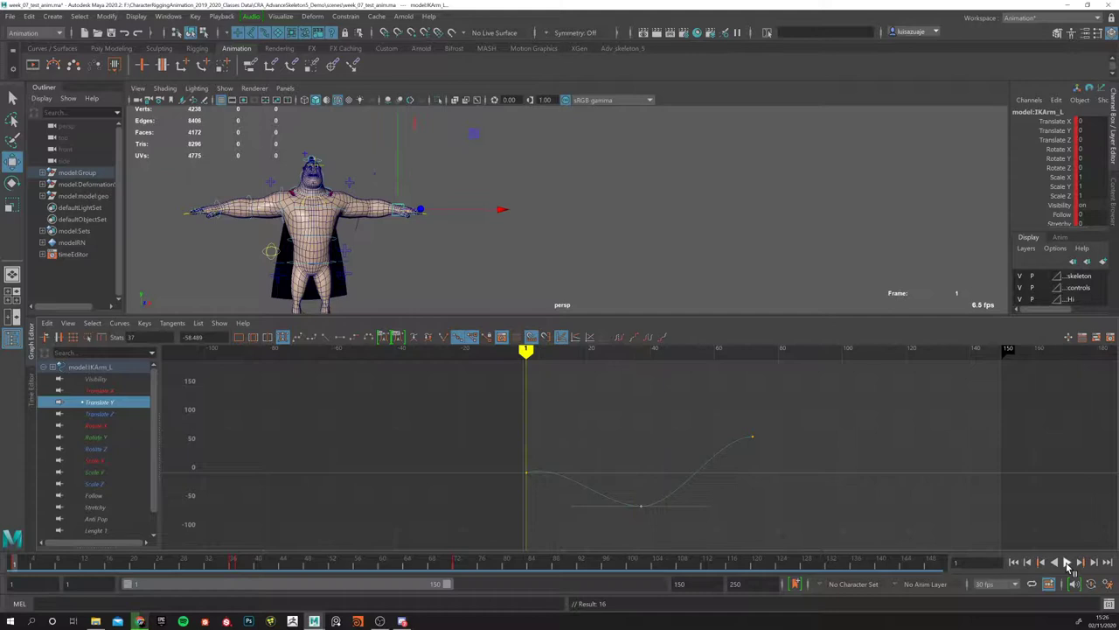
{"action": "left_click", "coordinate": [1066, 563]}
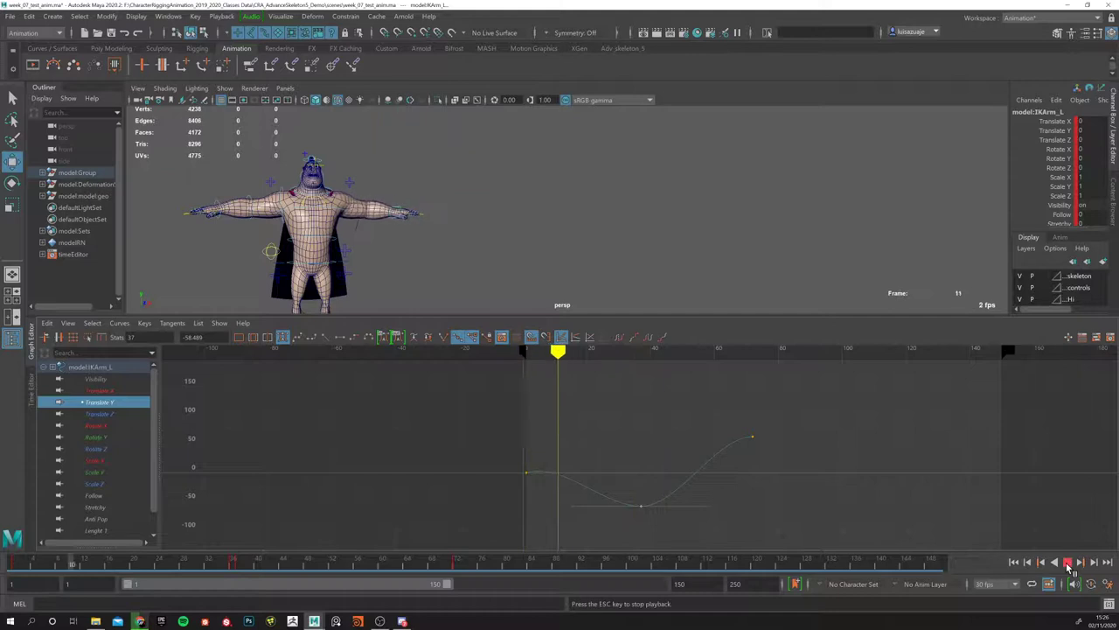
{"action": "left_click", "coordinate": [1065, 563]}
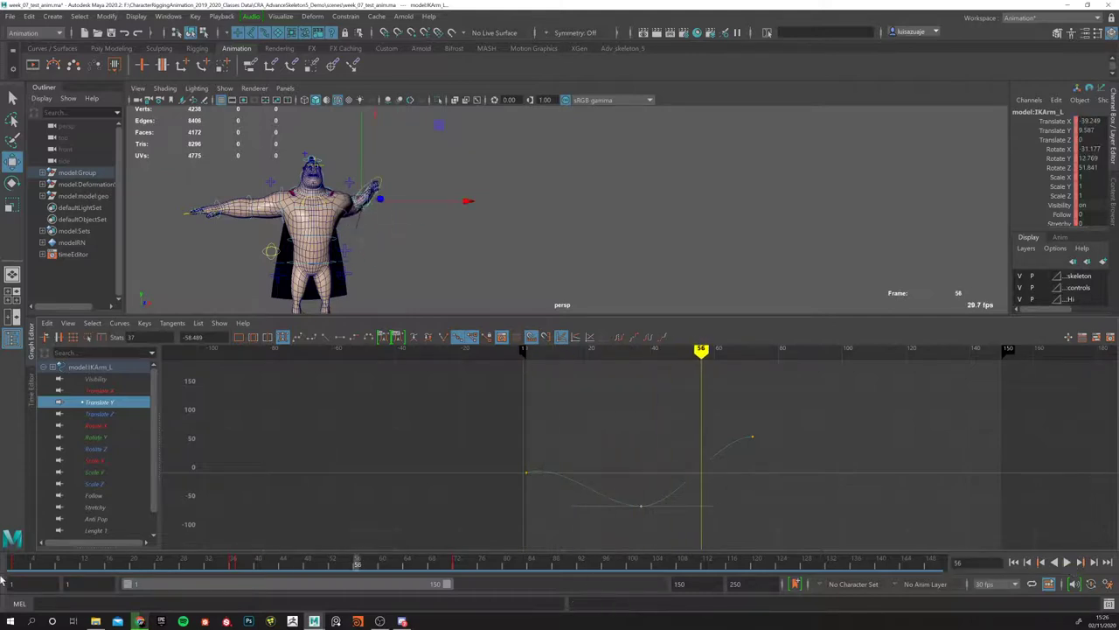
{"action": "left_click", "coordinate": [14, 564]}
{"action": "key", "text": "alt+v"}
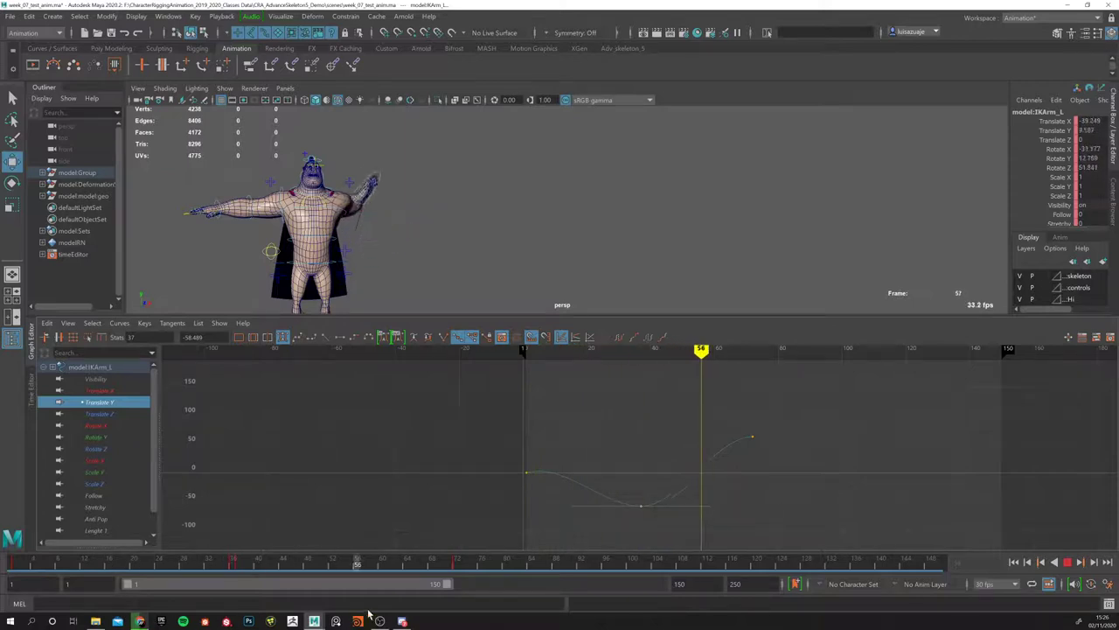
{"action": "left_click_drag", "start_coordinate": [563, 600], "coordinate": [12, 586]}
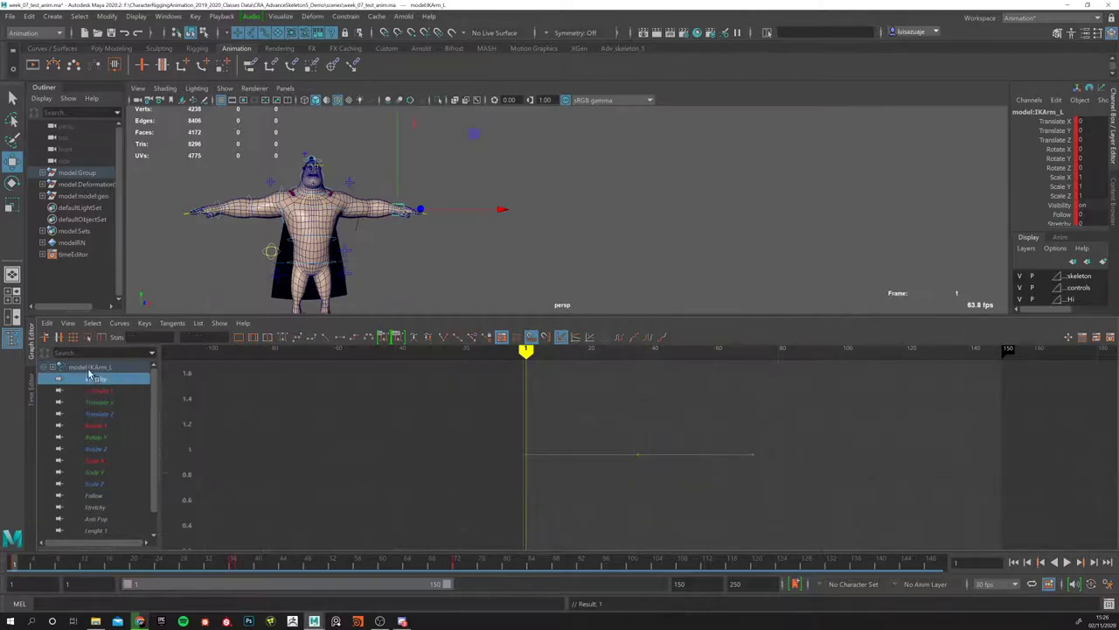
Step: Show all left arm IK curves, break the tangents of the Translate Y key at frame 37 and angle both handles upward into a sharp V
{"action": "left_click", "coordinate": [90, 367]}
{"action": "mouse_move", "coordinate": [543, 500]}
{"action": "right_mouse_down", "text": "alt"}
{"action": "mouse_move", "coordinate": [617, 486]}
{"action": "mouse_move", "coordinate": [590, 513]}
{"action": "mouse_move", "coordinate": [534, 499]}
{"action": "right_mouse_up", "text": "alt"}
{"action": "middle_click_drag", "start_coordinate": [534, 499], "coordinate": [522, 483], "text": "alt"}
{"action": "left_click_drag", "start_coordinate": [146, 564], "coordinate": [238, 565]}
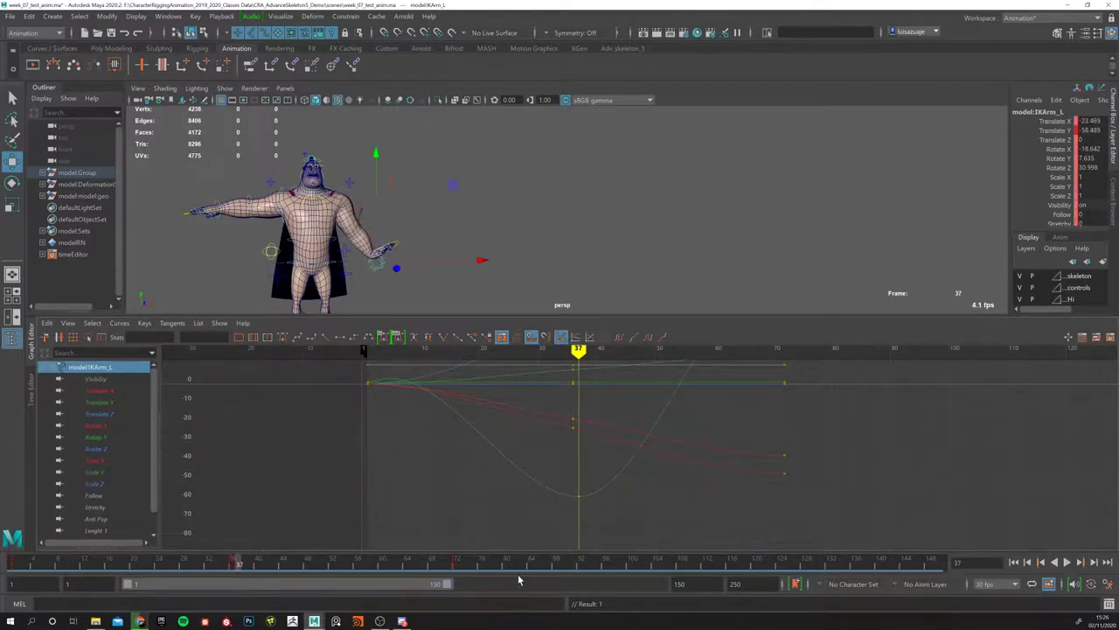
{"action": "left_click_drag", "start_coordinate": [566, 483], "coordinate": [626, 560]}
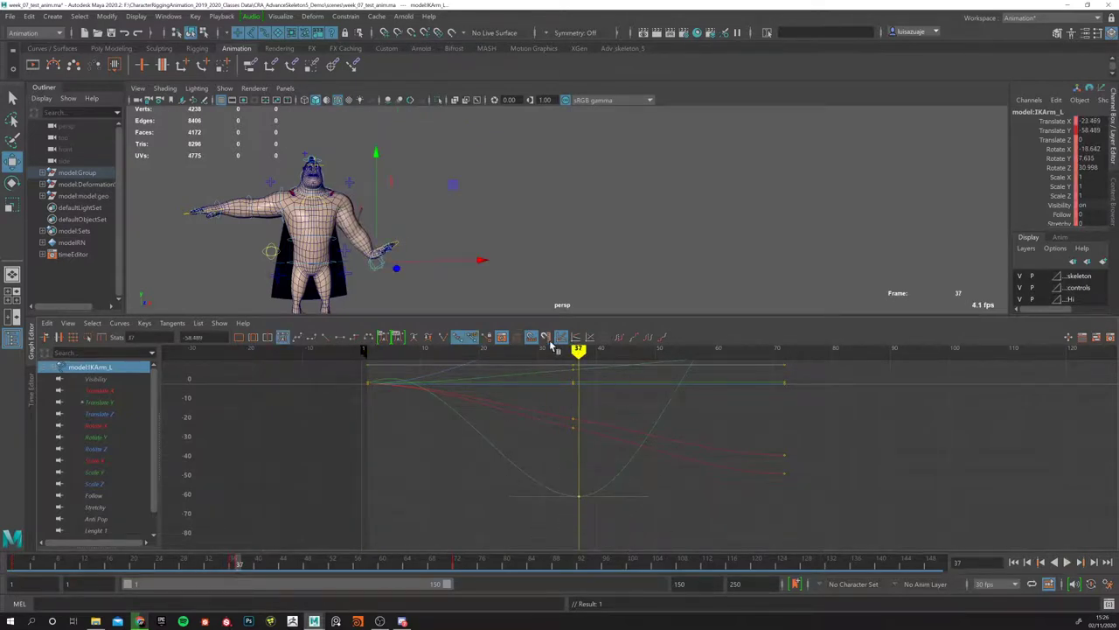
{"action": "left_click", "coordinate": [444, 339]}
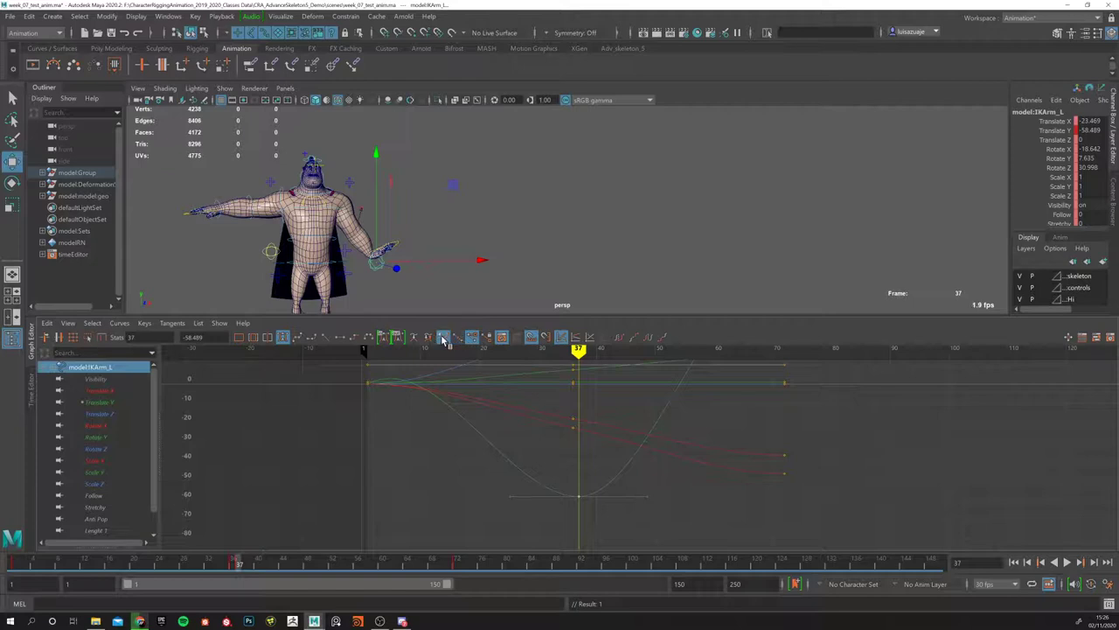
{"action": "middle_click_drag", "start_coordinate": [510, 487], "coordinate": [551, 449]}
{"action": "left_click_drag", "start_coordinate": [631, 487], "coordinate": [664, 517]}
{"action": "middle_click_drag", "start_coordinate": [646, 496], "coordinate": [587, 444]}
{"action": "middle_click_drag", "start_coordinate": [508, 469], "coordinate": [510, 497], "text": "alt"}
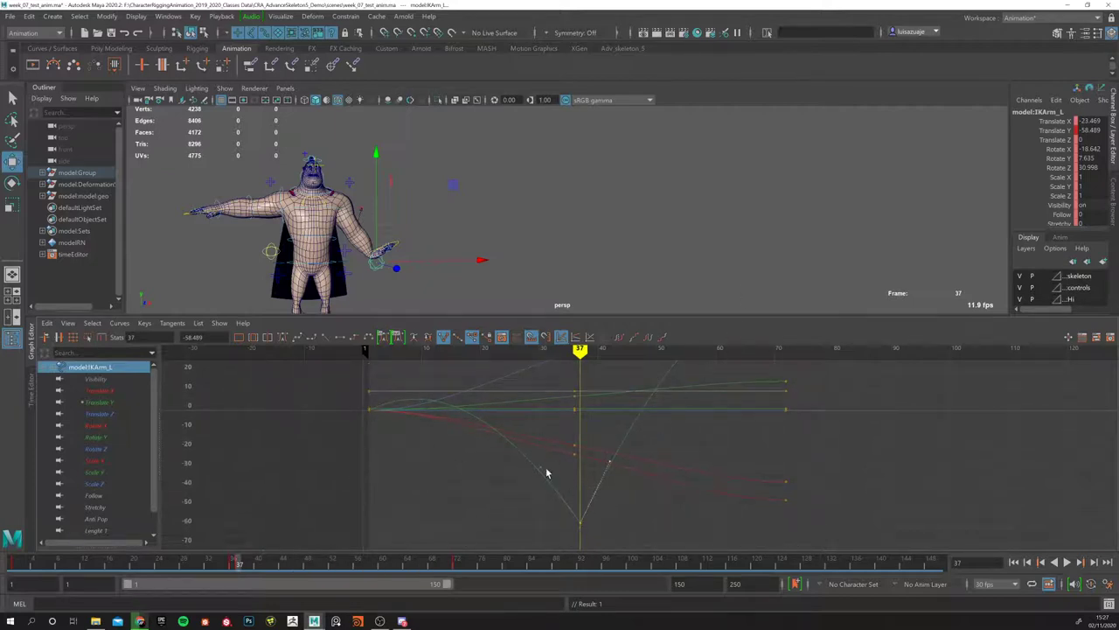
Step: Play the animation from frame 1 and scrub from about frame 36 onward to review the sharp change in arm motion
{"action": "left_click", "coordinate": [1013, 562]}
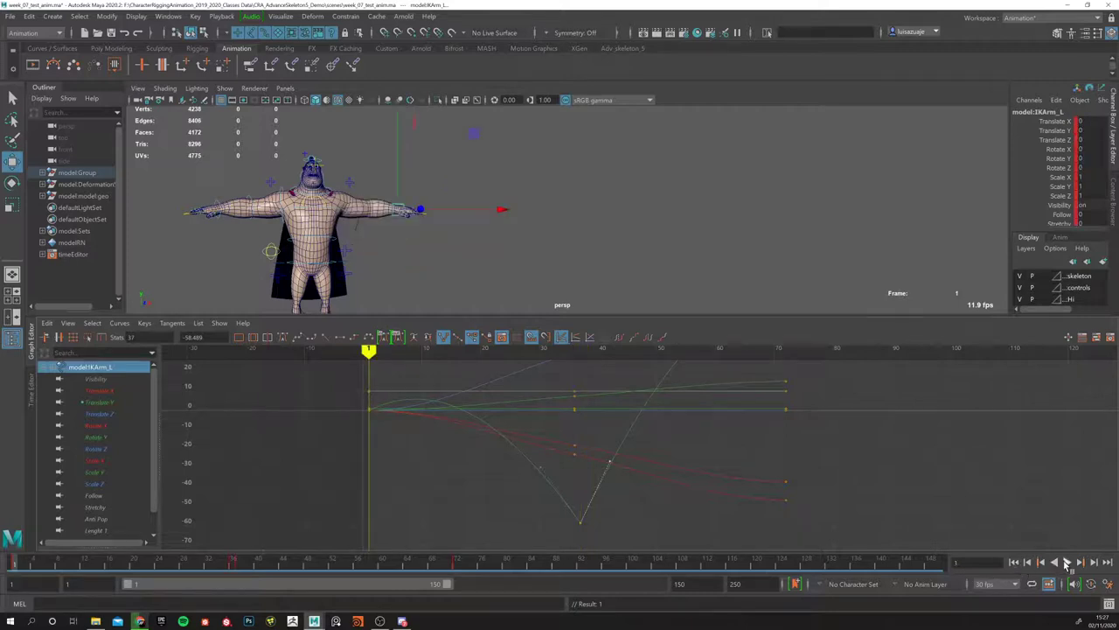
{"action": "left_click", "coordinate": [1067, 562]}
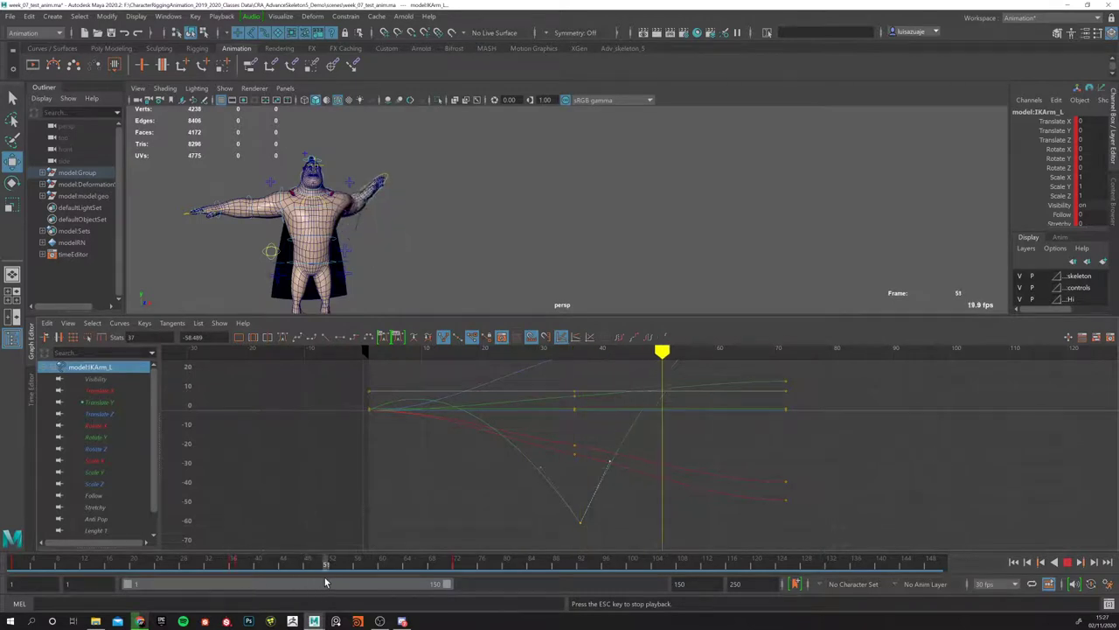
{"action": "left_click", "coordinate": [233, 567]}
{"action": "left_click_drag", "start_coordinate": [233, 566], "coordinate": [438, 567]}
{"action": "key", "text": "Escape"}
Step: Undo the handle edits and the tangent break on the Translate Y key at frame 37
{"action": "key", "text": "ctrl+z"}
{"action": "key", "text": "ctrl+z"}
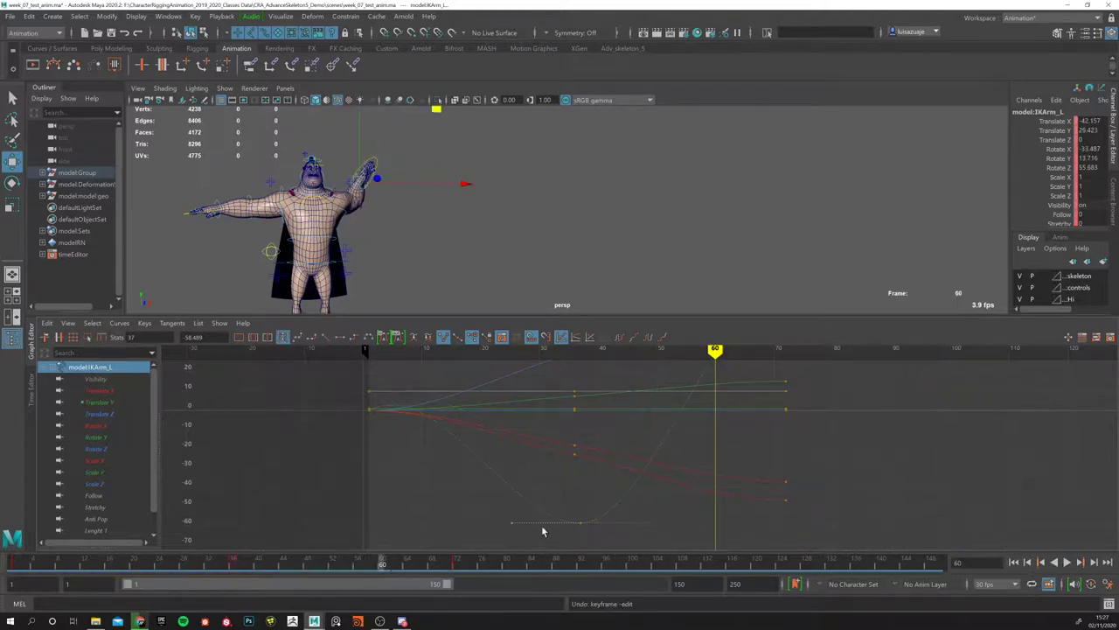
{"action": "key", "text": "ctrl+z"}
{"action": "key", "text": "ctrl+z"}
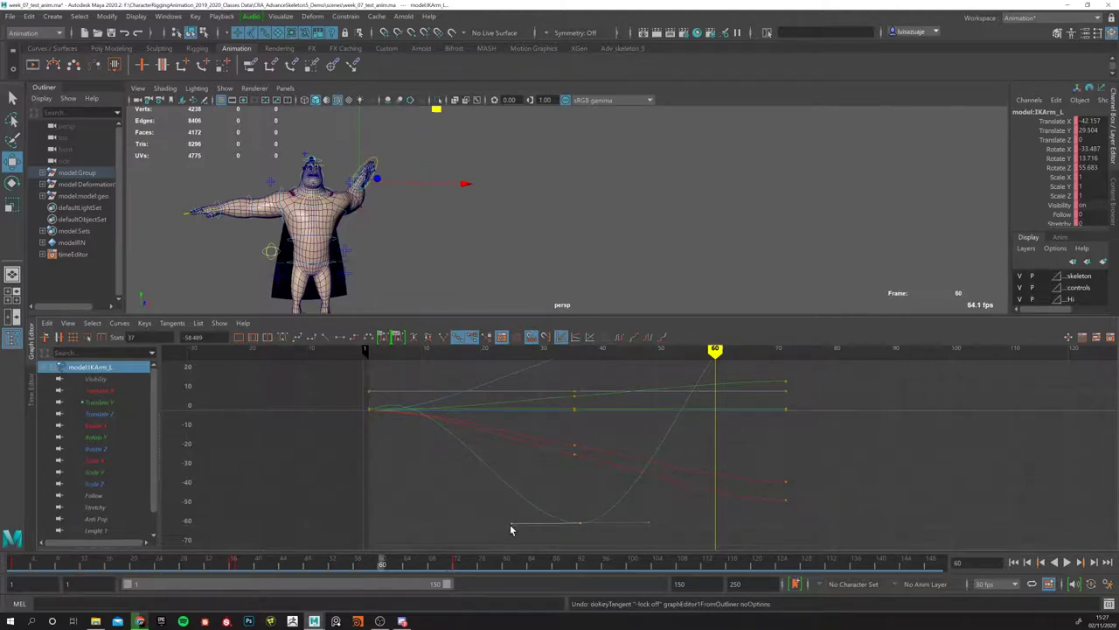
Step: Try Auto and Linear tangents on the Translate Y key at frame 37, finishing with Flat
{"action": "left_click_drag", "start_coordinate": [469, 530], "coordinate": [471, 529]}
{"action": "left_click_drag", "start_coordinate": [492, 510], "coordinate": [604, 555]}
{"action": "middle_click_drag", "start_coordinate": [602, 499], "coordinate": [588, 495], "text": "alt"}
{"action": "left_click", "coordinate": [282, 336]}
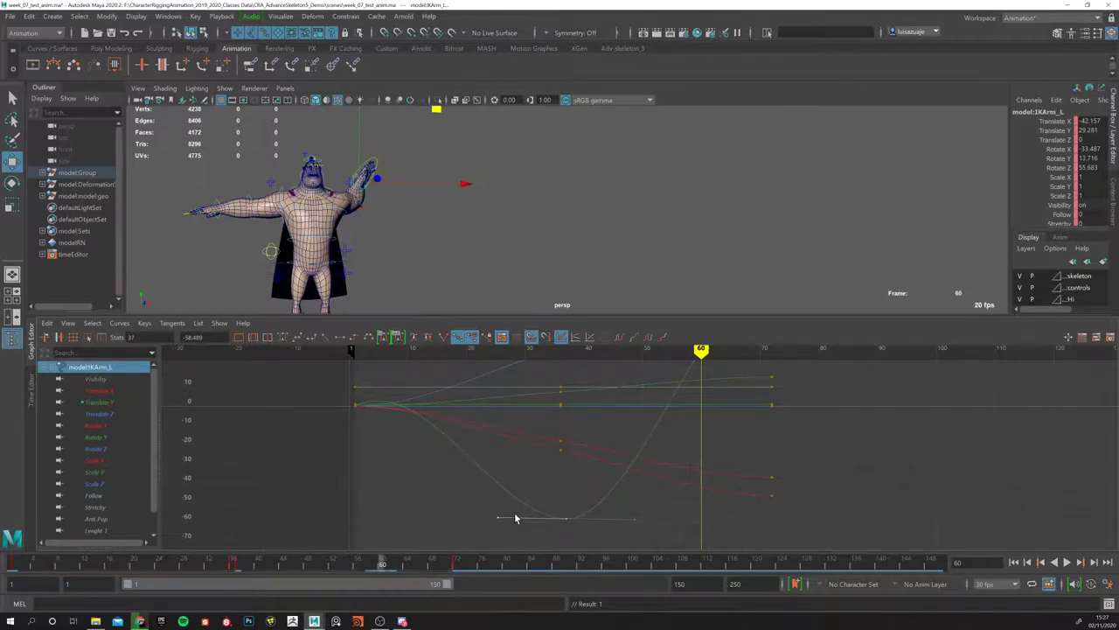
{"action": "left_click", "coordinate": [324, 336]}
{"action": "left_click", "coordinate": [338, 337]}
{"action": "right_click_drag", "start_coordinate": [638, 485], "coordinate": [579, 487], "text": "alt"}
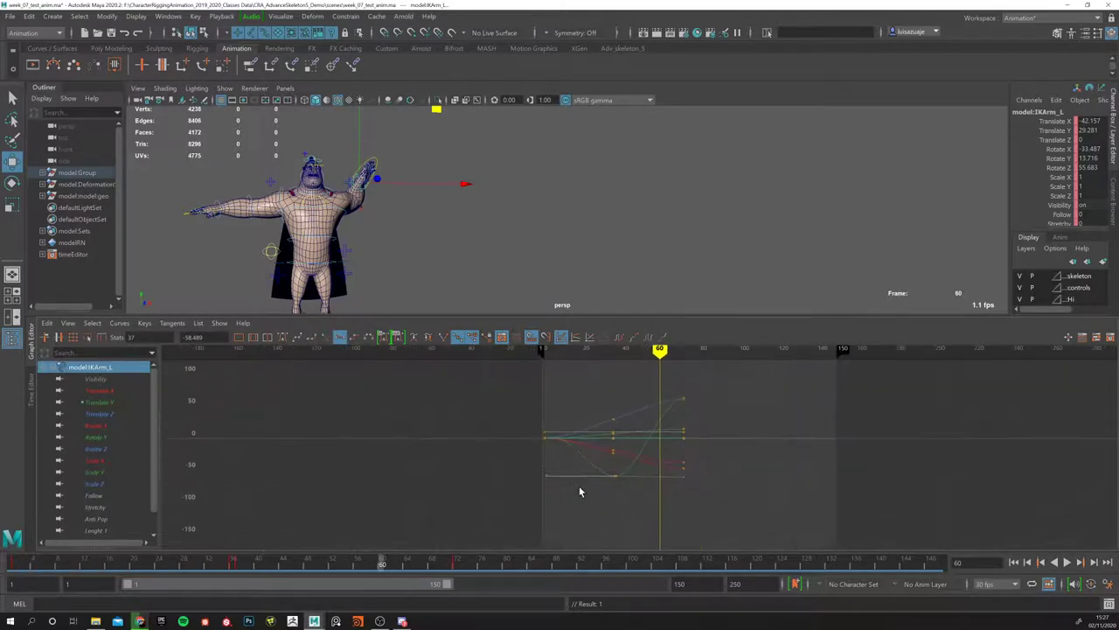
{"action": "middle_click_drag", "start_coordinate": [579, 487], "coordinate": [547, 477], "text": "alt"}
Step: Scrub to frame 35 and examine individual left arm IK curves, including Translate Y and Translate Z, against the combined view
{"action": "left_click_drag", "start_coordinate": [166, 569], "coordinate": [229, 567]}
{"action": "mouse_move", "coordinate": [523, 429]}
{"action": "right_mouse_down", "text": "alt"}
{"action": "mouse_move", "coordinate": [537, 440]}
{"action": "mouse_move", "coordinate": [527, 439]}
{"action": "right_mouse_up", "text": "alt"}
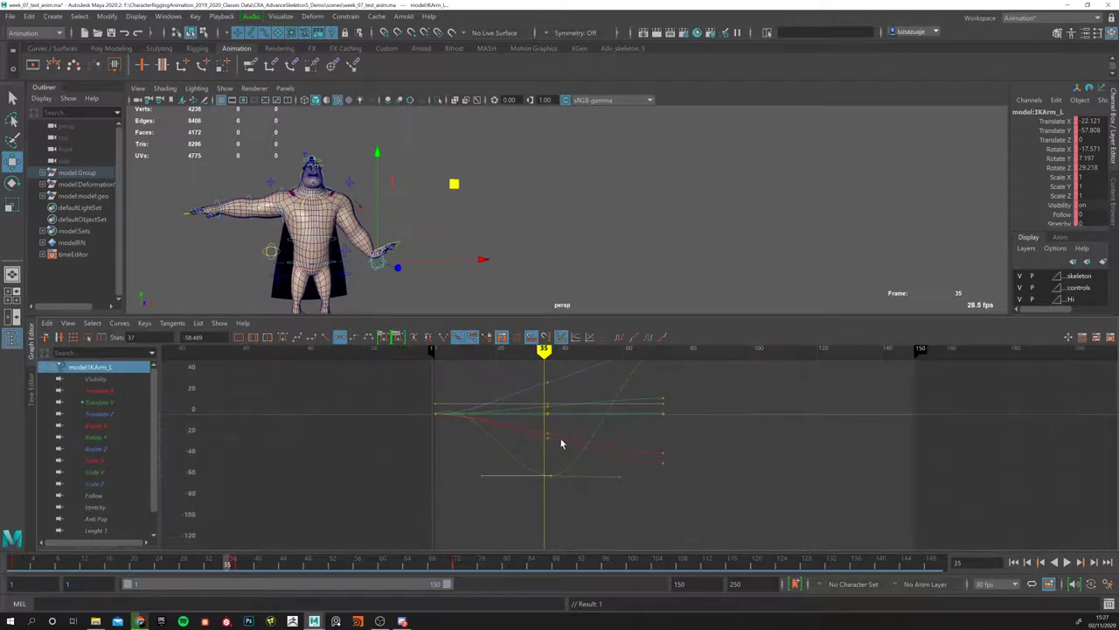
{"action": "middle_click_drag", "start_coordinate": [563, 445], "coordinate": [531, 458], "text": "alt"}
{"action": "left_click", "coordinate": [100, 392]}
{"action": "left_click", "coordinate": [99, 402]}
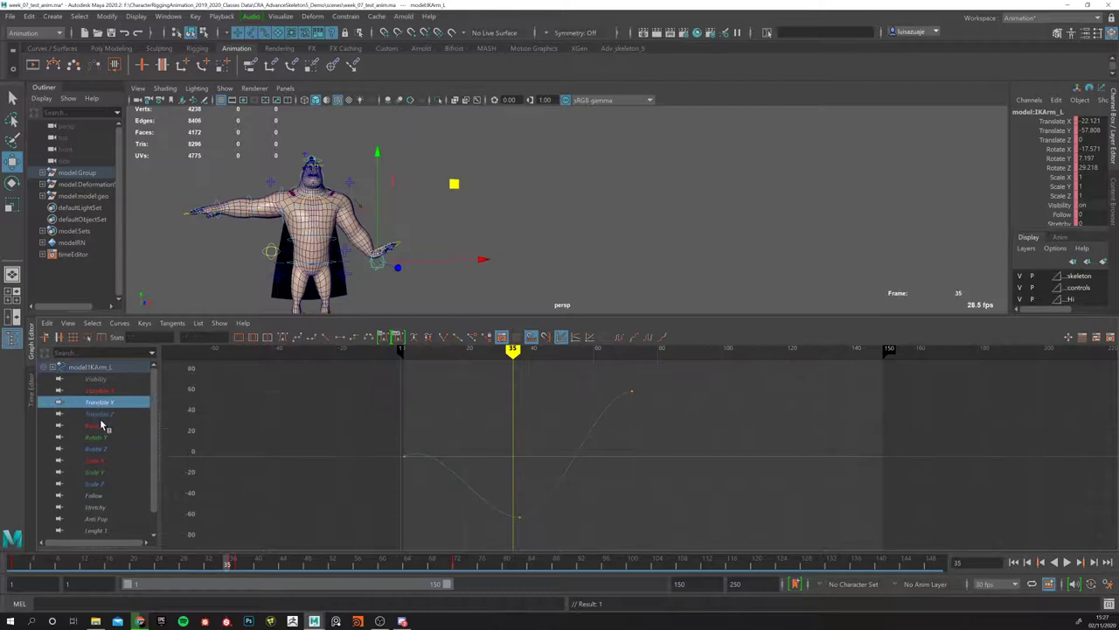
{"action": "left_click", "coordinate": [99, 426]}
{"action": "left_click", "coordinate": [90, 368]}
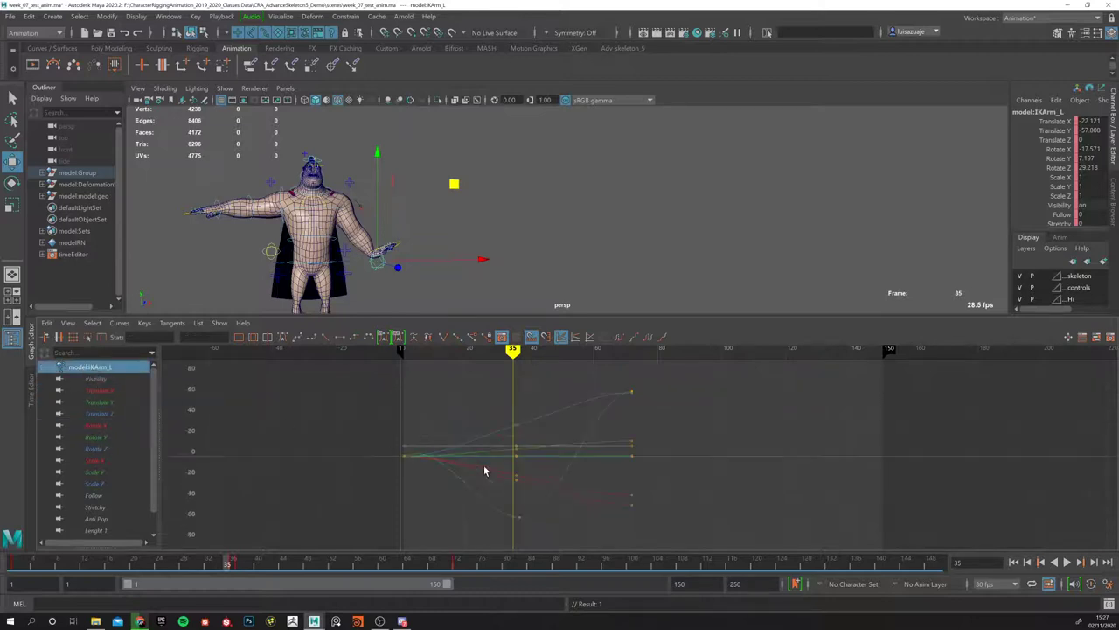
{"action": "left_click", "coordinate": [97, 416]}
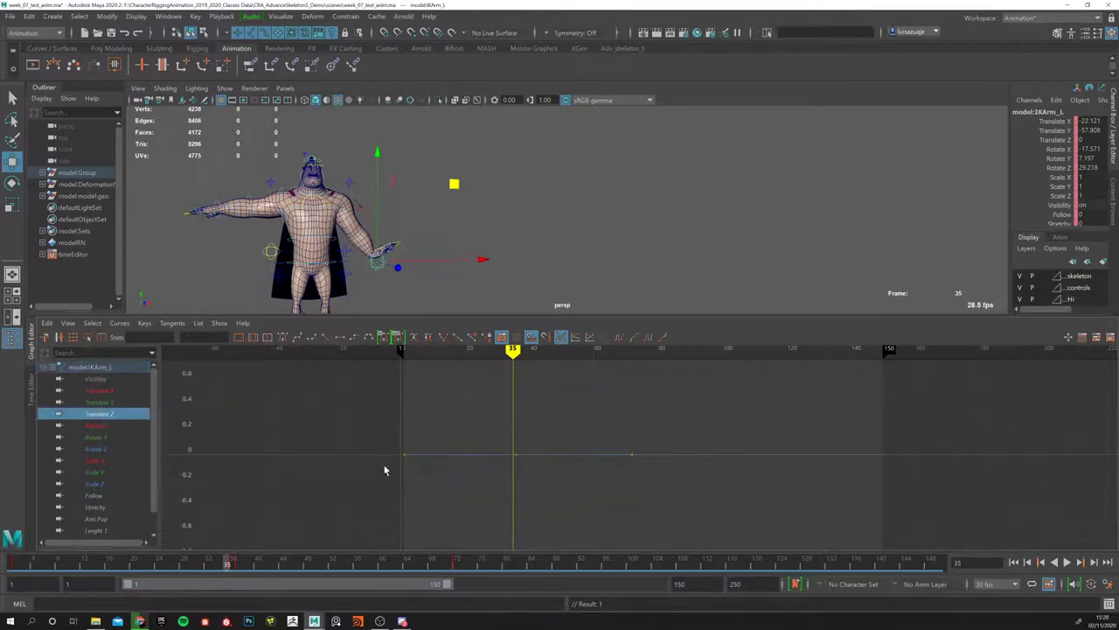
Step: Isolate the Rotate X curve and move its middle key to about -4 at frame 33
{"action": "left_click", "coordinate": [98, 426]}
{"action": "right_click_drag", "start_coordinate": [429, 383], "coordinate": [461, 428], "text": "alt"}
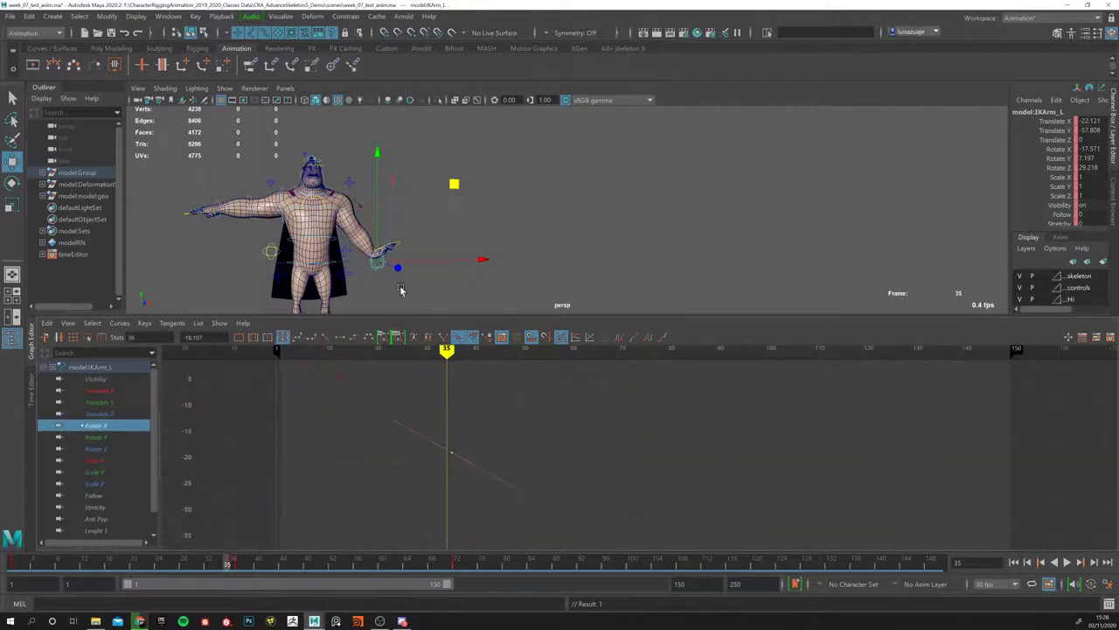
{"action": "scroll", "coordinate": [319, 262], "scroll_direction": "up", "scroll_amount": 1}
{"action": "left_click_drag", "start_coordinate": [420, 422], "coordinate": [452, 479]}
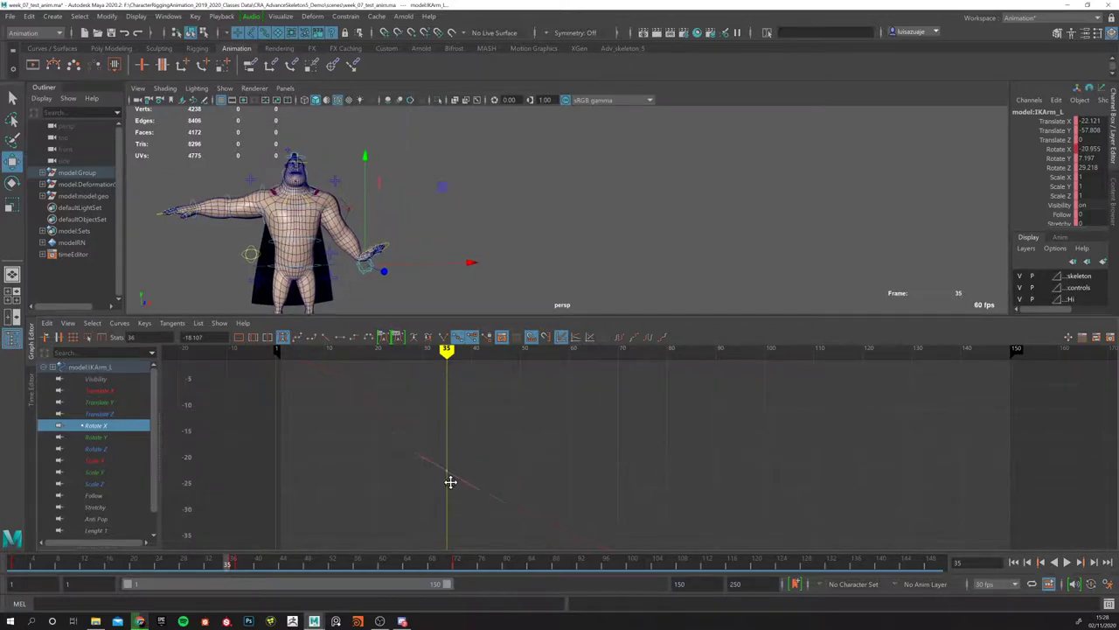
{"action": "left_click", "coordinate": [438, 379]}
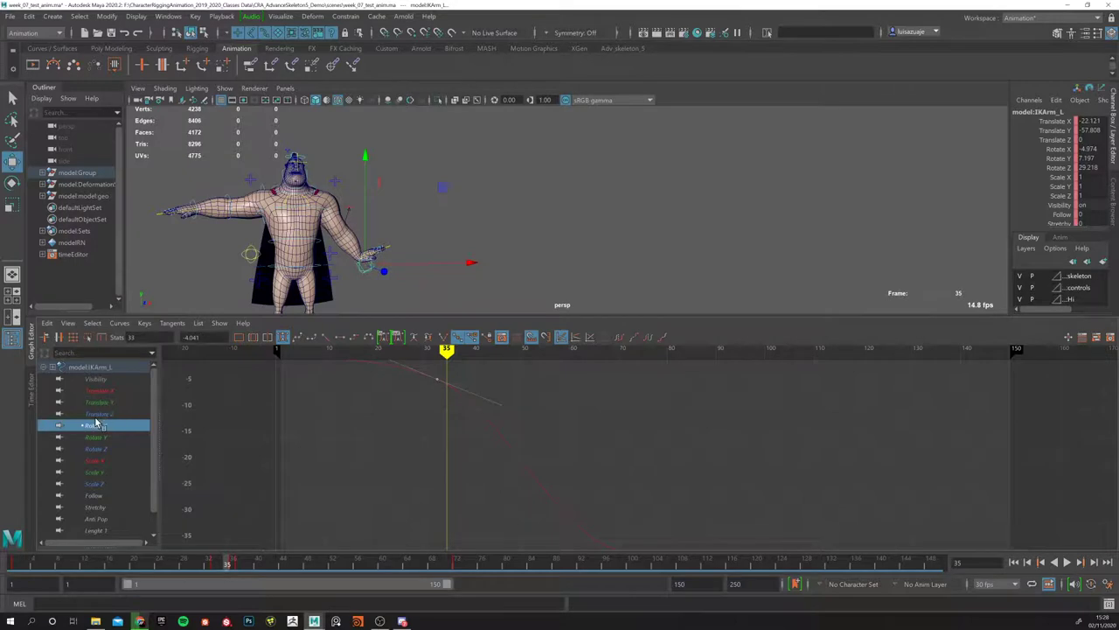
Step: Raise the middle Rotate Y key slightly and lower the middle Rotate Z key to about -87 at frame 32
{"action": "left_click", "coordinate": [99, 436]}
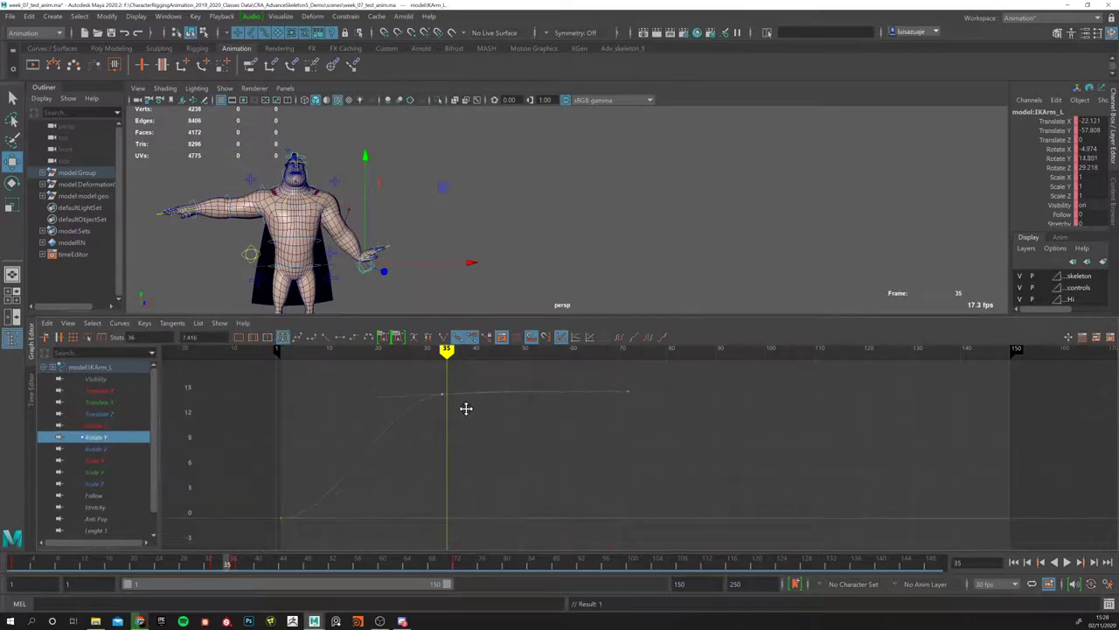
{"action": "left_click", "coordinate": [98, 448]}
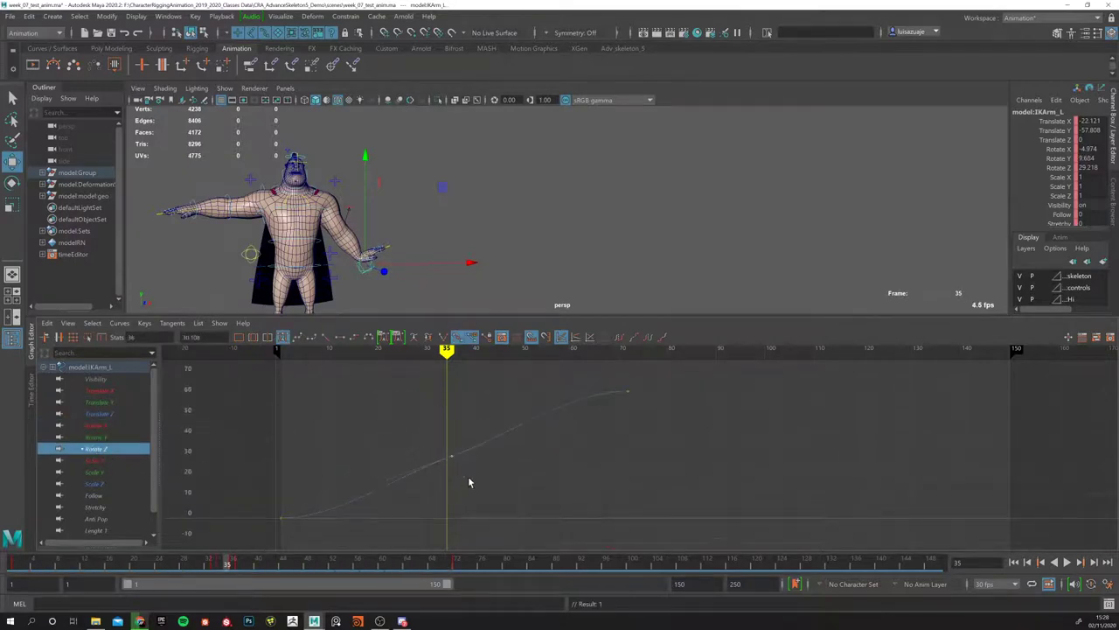
{"action": "left_click_drag", "start_coordinate": [374, 614], "coordinate": [415, 536]}
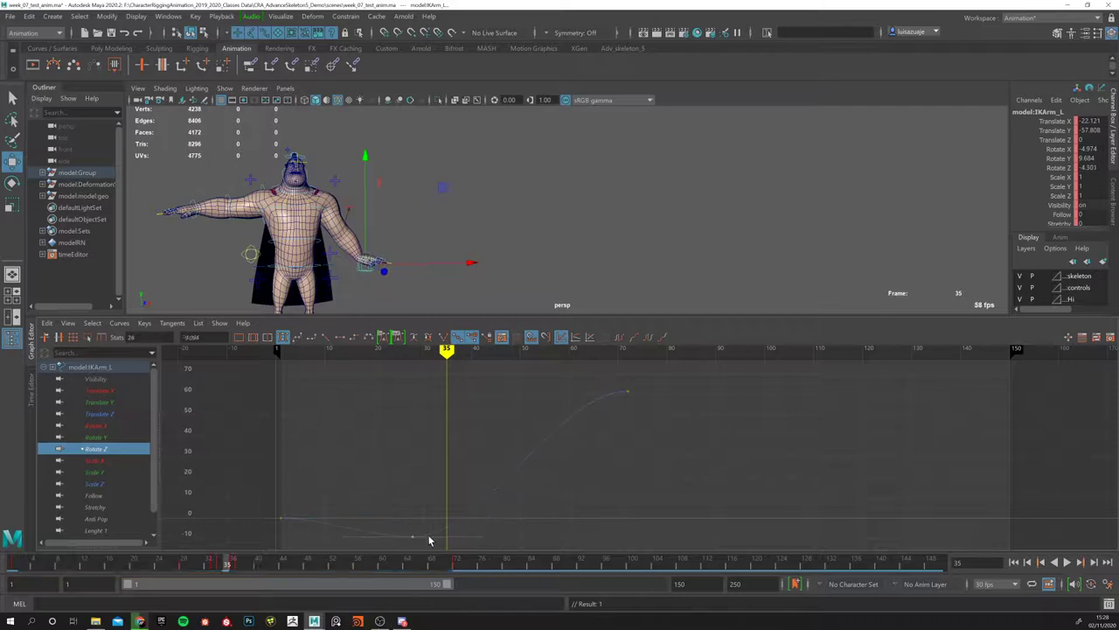
{"action": "middle_click_drag", "start_coordinate": [417, 522], "coordinate": [363, 414], "text": "alt"}
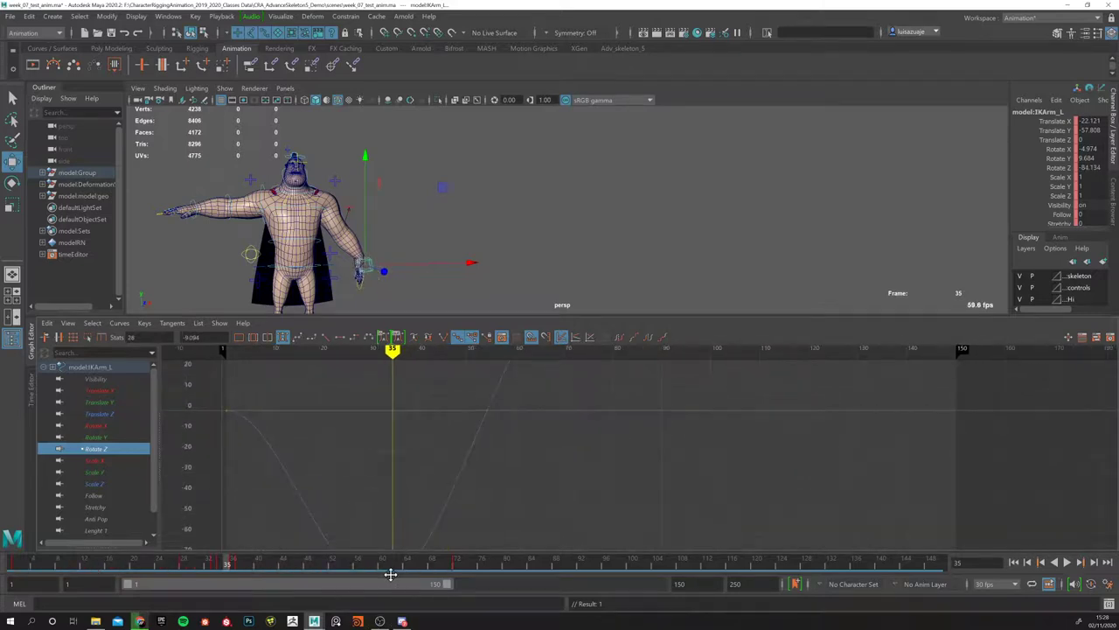
{"action": "key", "text": "f"}
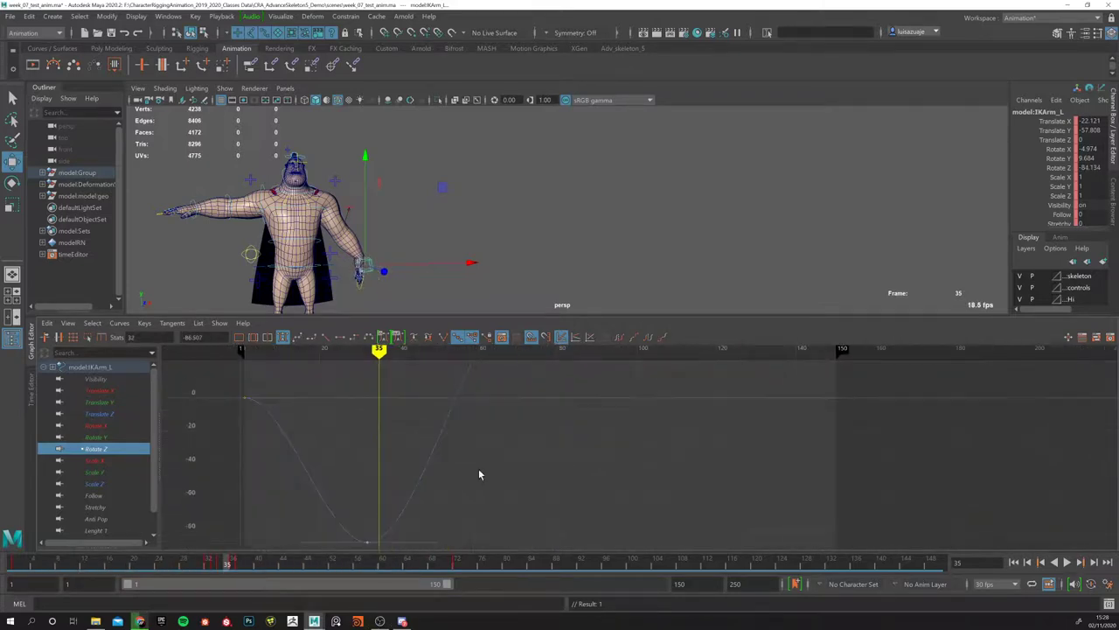
Step: Play the animation from frame 1 to review the arm with its offset rotation keys
{"action": "left_click", "coordinate": [1014, 562]}
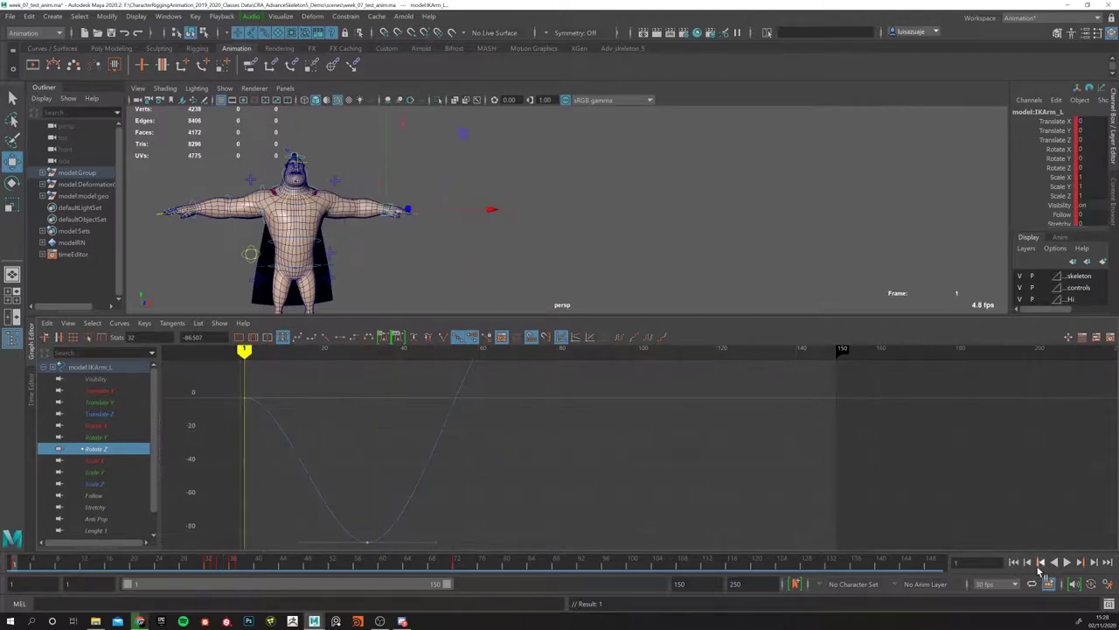
{"action": "left_click", "coordinate": [1066, 564]}
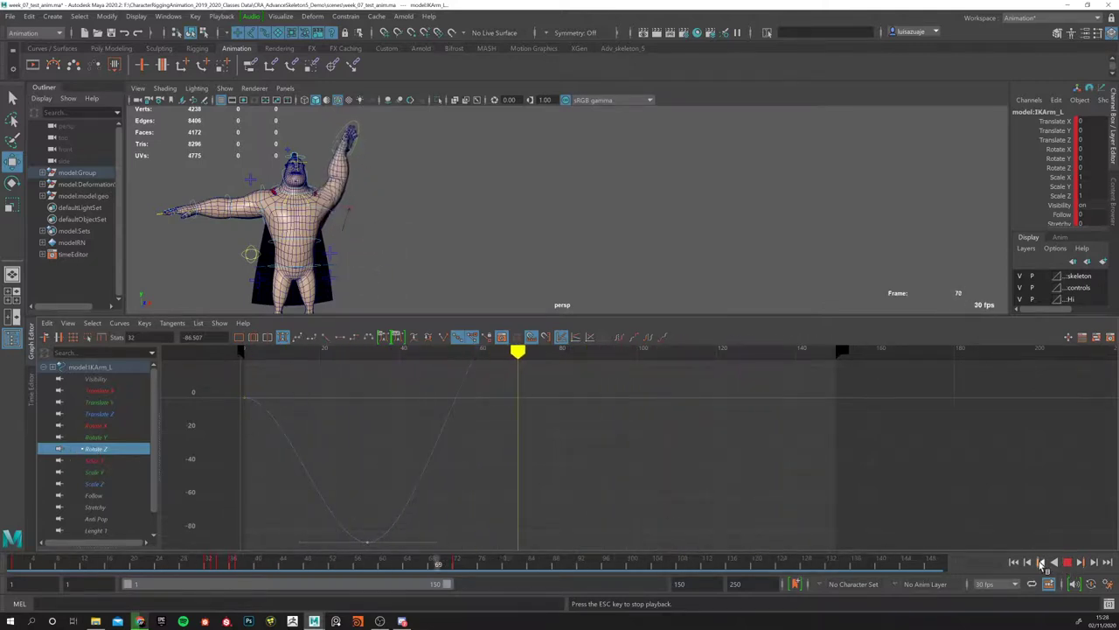
{"action": "left_click", "coordinate": [1067, 564]}
Step: Move to frame 56 and set a key on only the Rotate Z channel of the left arm IK control
{"action": "mouse_move", "coordinate": [105, 564]}
{"action": "left_mouse_down"}
{"action": "mouse_move", "coordinate": [455, 568]}
{"action": "mouse_move", "coordinate": [349, 565]}
{"action": "left_mouse_up"}
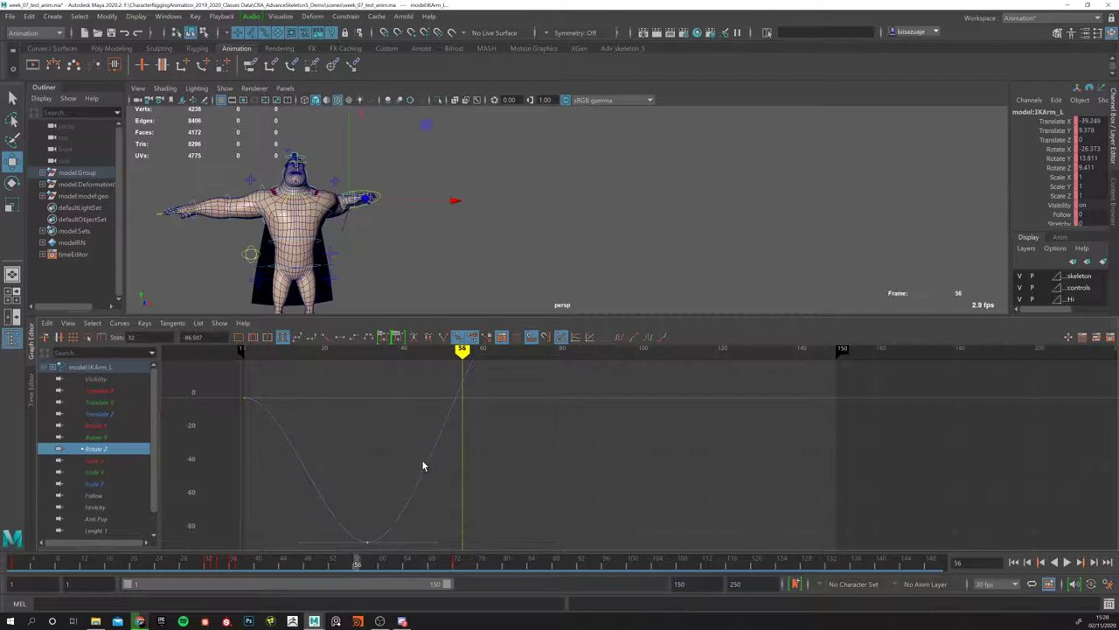
{"action": "middle_click_drag", "start_coordinate": [425, 464], "coordinate": [389, 477], "text": "alt"}
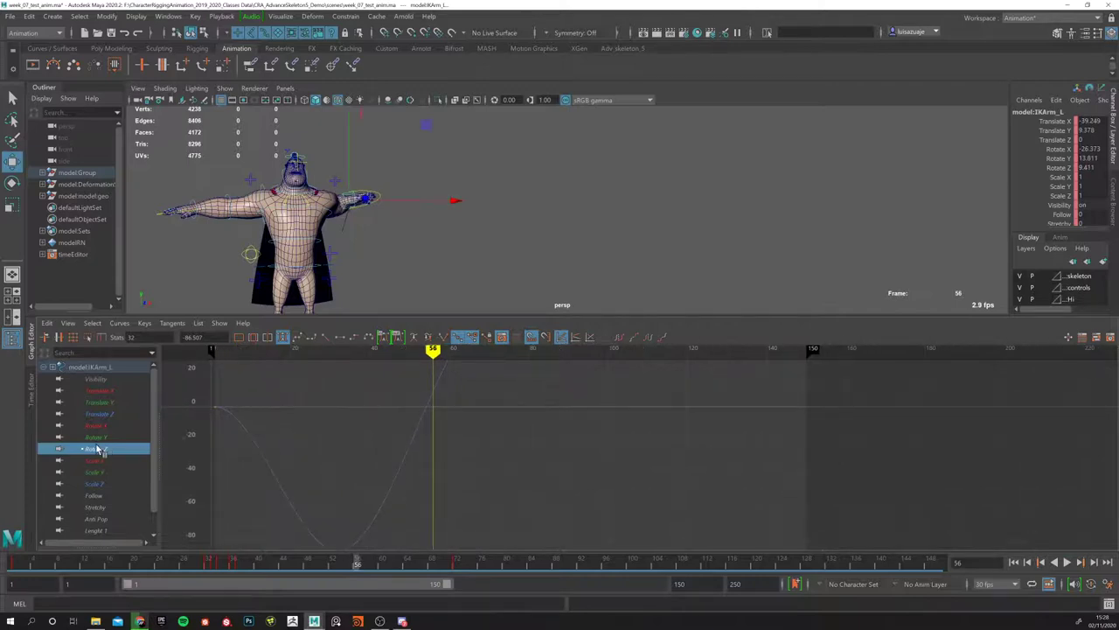
{"action": "left_click", "coordinate": [1060, 169]}
{"action": "right_click", "coordinate": [1060, 169]}
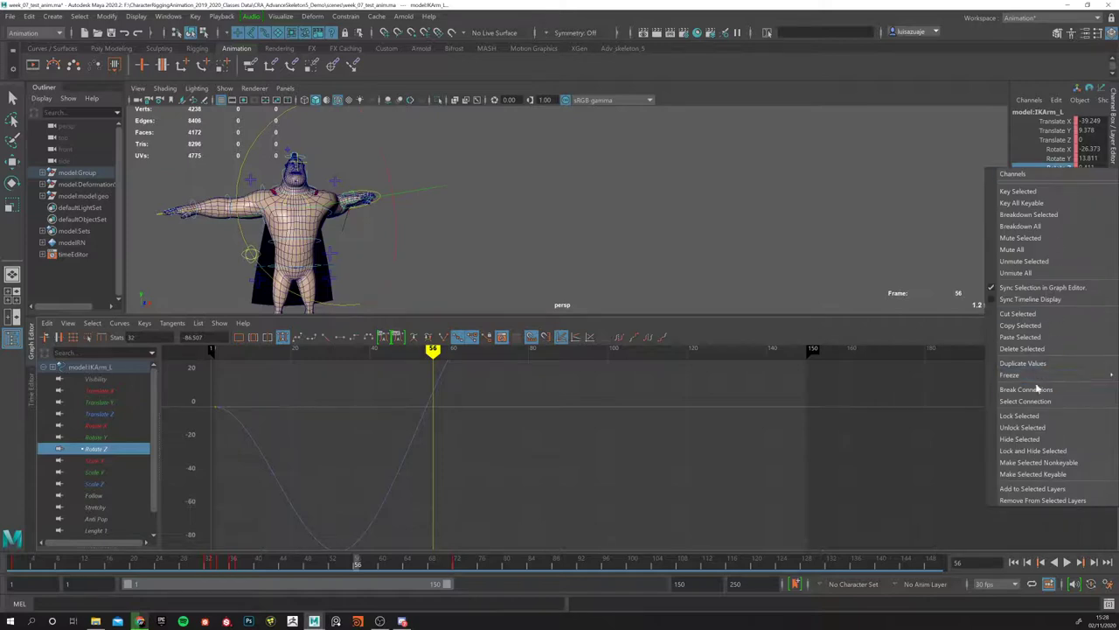
{"action": "left_click", "coordinate": [1019, 191]}
{"action": "right_click_drag", "start_coordinate": [392, 437], "coordinate": [382, 434], "text": "alt"}
{"action": "middle_click_drag", "start_coordinate": [450, 451], "coordinate": [426, 438], "text": "alt"}
{"action": "right_click_drag", "start_coordinate": [426, 438], "coordinate": [422, 428], "text": "alt"}
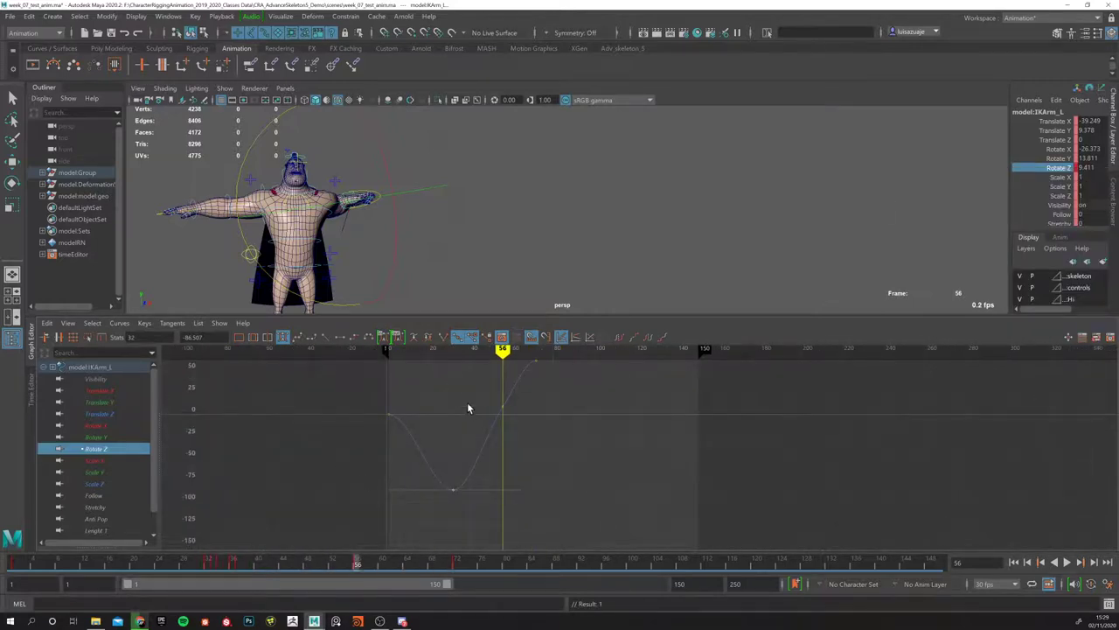
Step: Isolate the Rotate Z curve and move its new key to about -90 at frame 46
{"action": "left_click", "coordinate": [92, 367]}
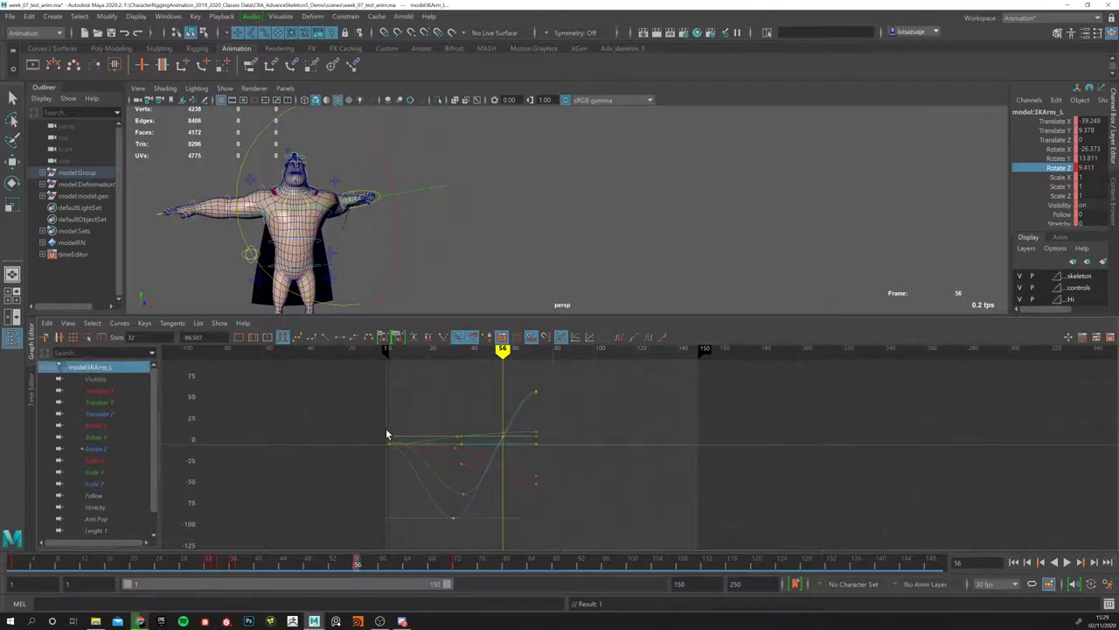
{"action": "left_click", "coordinate": [94, 448]}
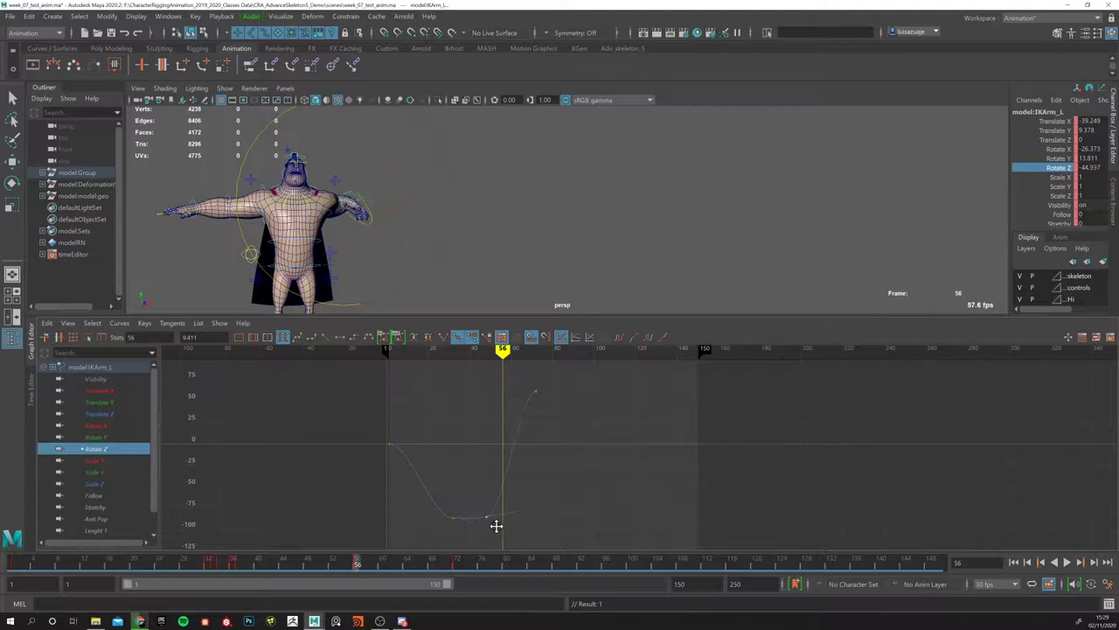
{"action": "middle_click_drag", "start_coordinate": [494, 528], "coordinate": [493, 529]}
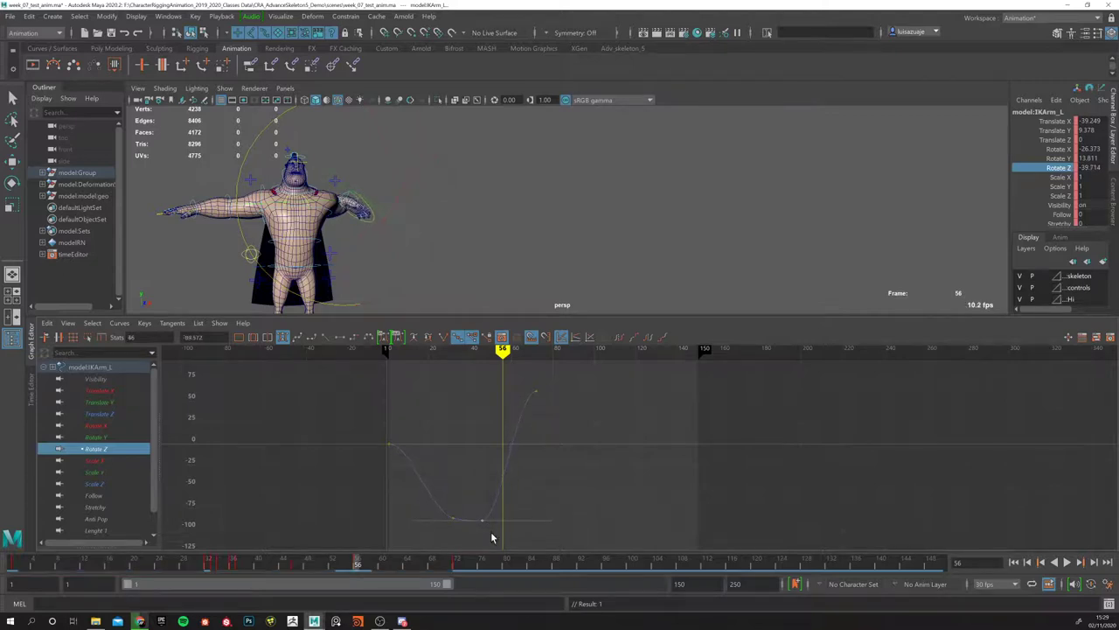
Step: Play the animation to review the arm with the adjusted Rotate Z key, and scrub back to frame 23
{"action": "left_click_drag", "start_coordinate": [494, 353], "coordinate": [282, 350]}
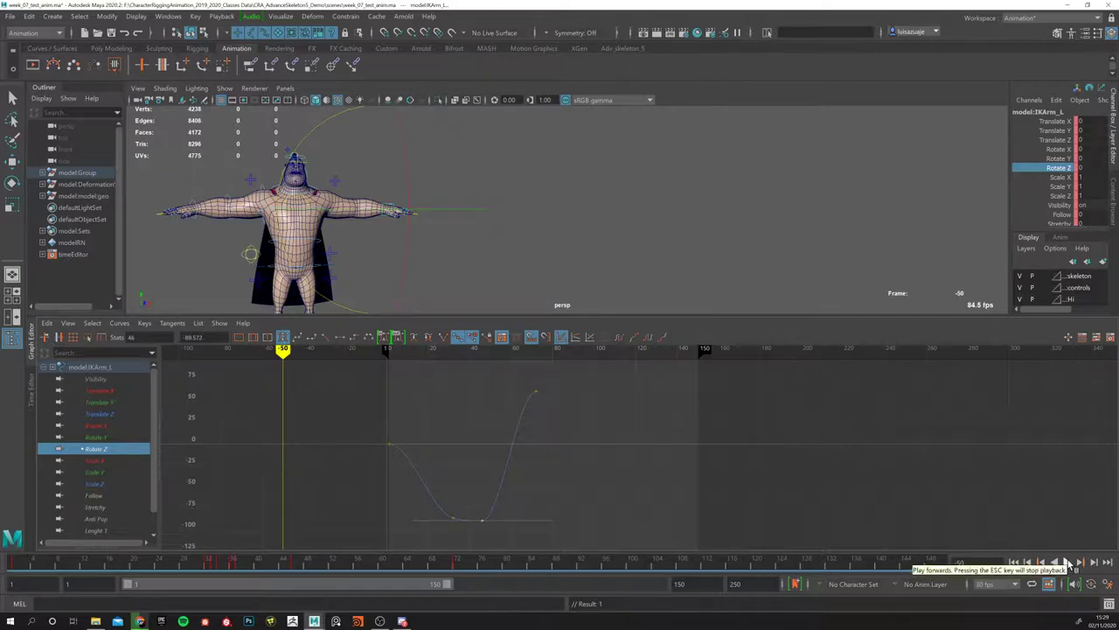
{"action": "left_click", "coordinate": [1068, 564]}
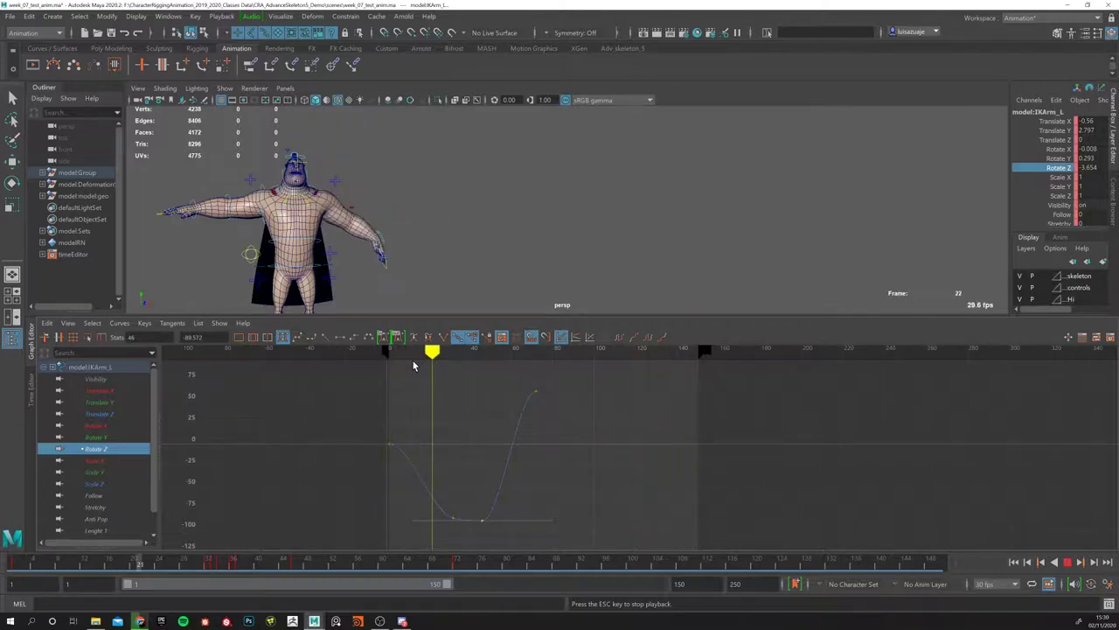
{"action": "left_click", "coordinate": [1067, 562]}
{"action": "left_click_drag", "start_coordinate": [352, 564], "coordinate": [152, 564]}
Step: Show all curves of the left arm IK control, select every key, and apply auto tangents
{"action": "left_click", "coordinate": [90, 368]}
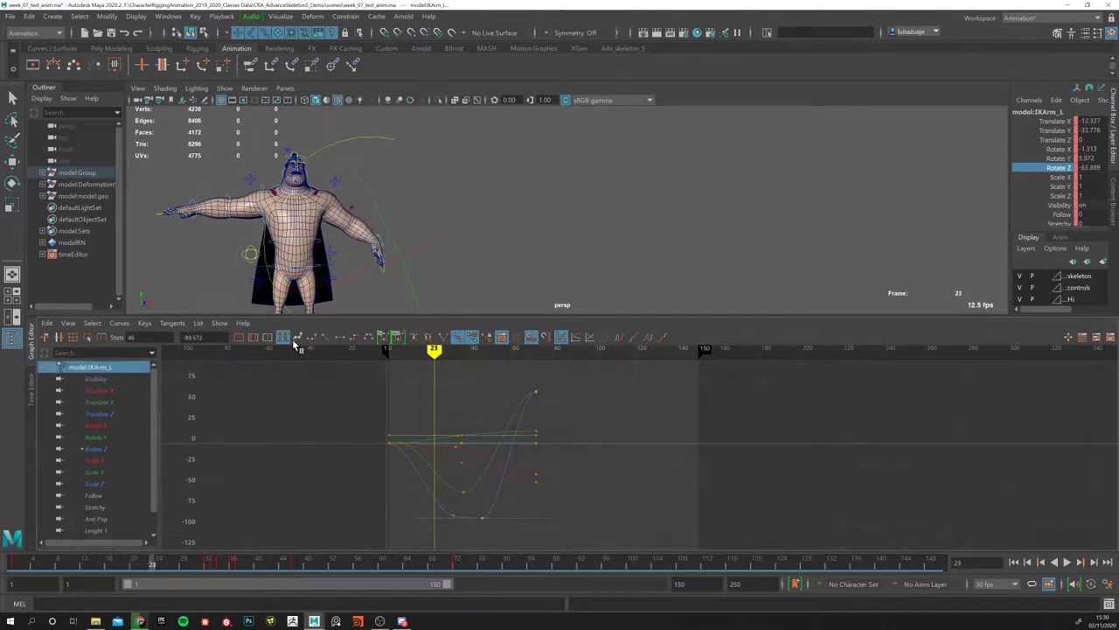
{"action": "left_click_drag", "start_coordinate": [607, 570], "coordinate": [610, 571]}
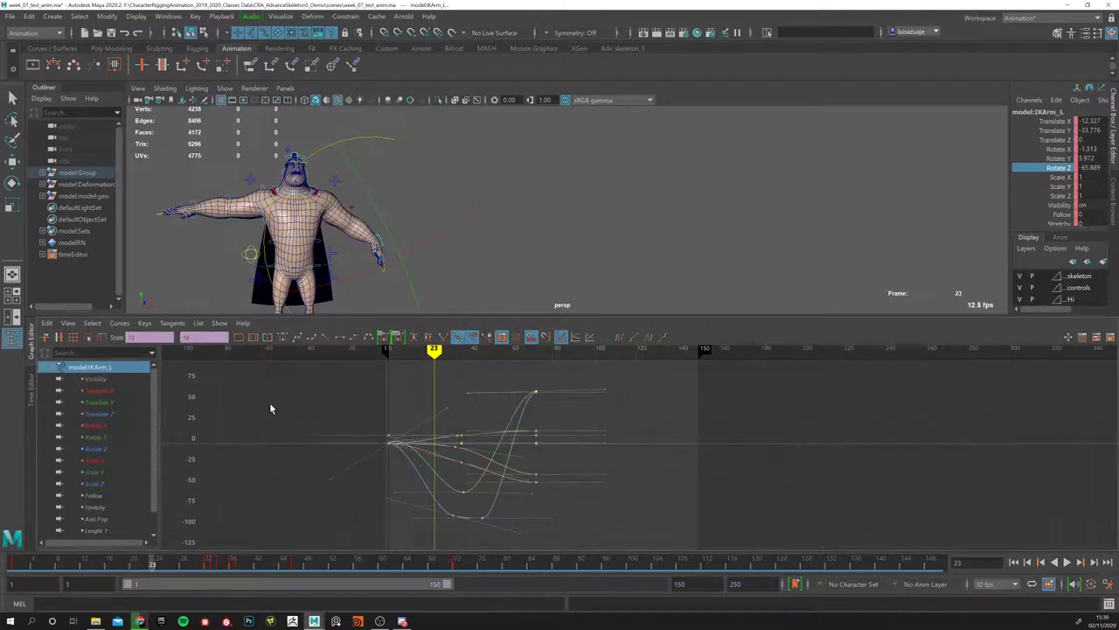
{"action": "left_click", "coordinate": [283, 338]}
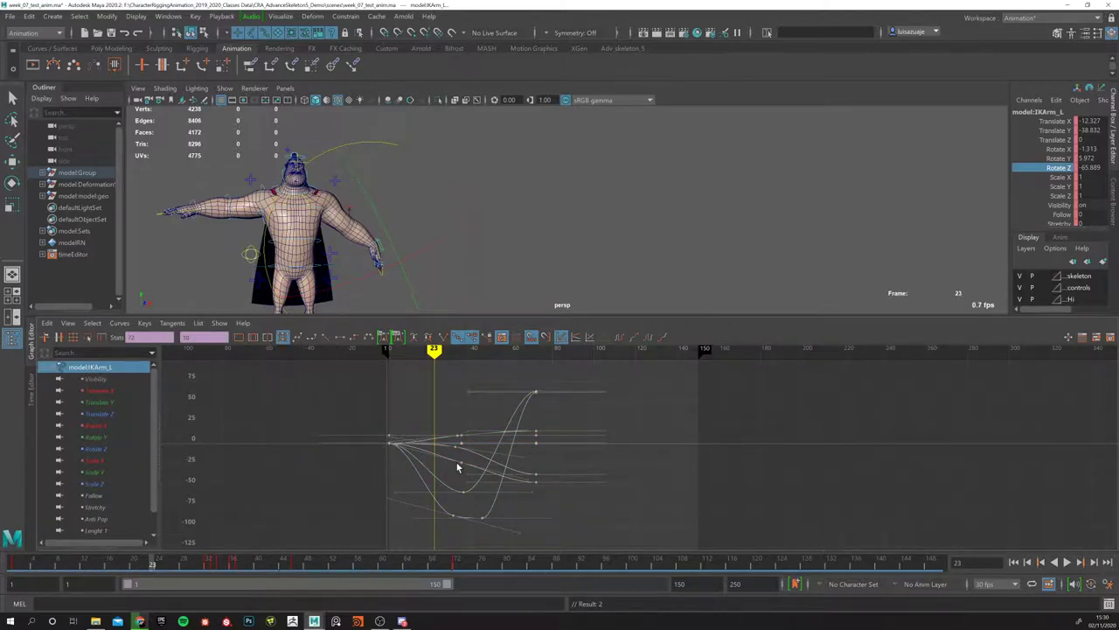
Step: Try spline tangents on all selected left arm keys and play back the motion
{"action": "left_click", "coordinate": [297, 338]}
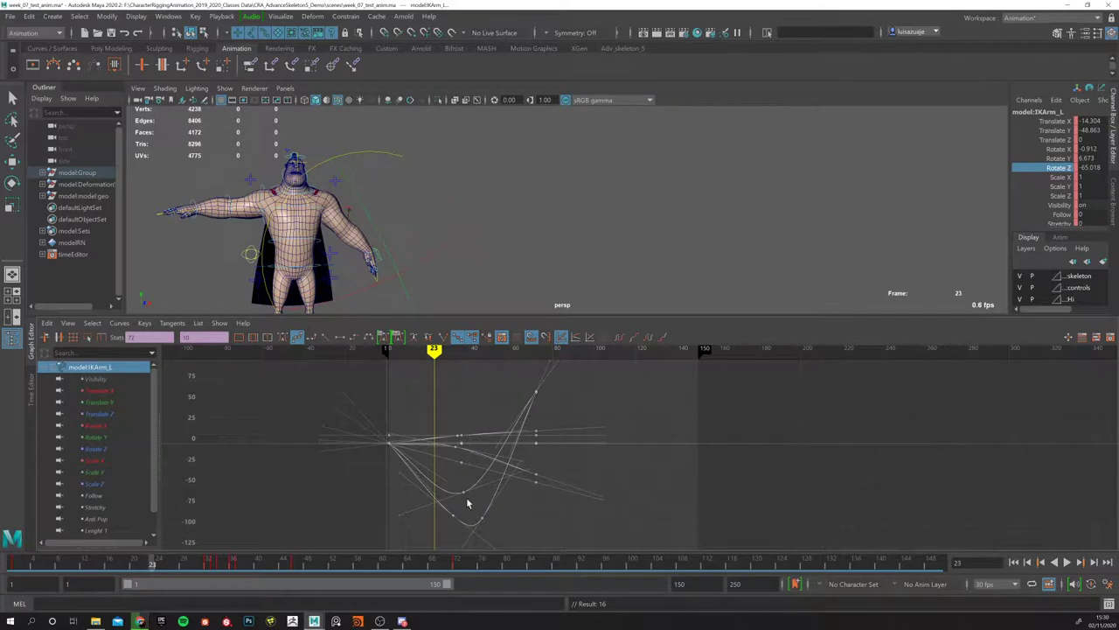
{"action": "left_click", "coordinate": [1065, 563]}
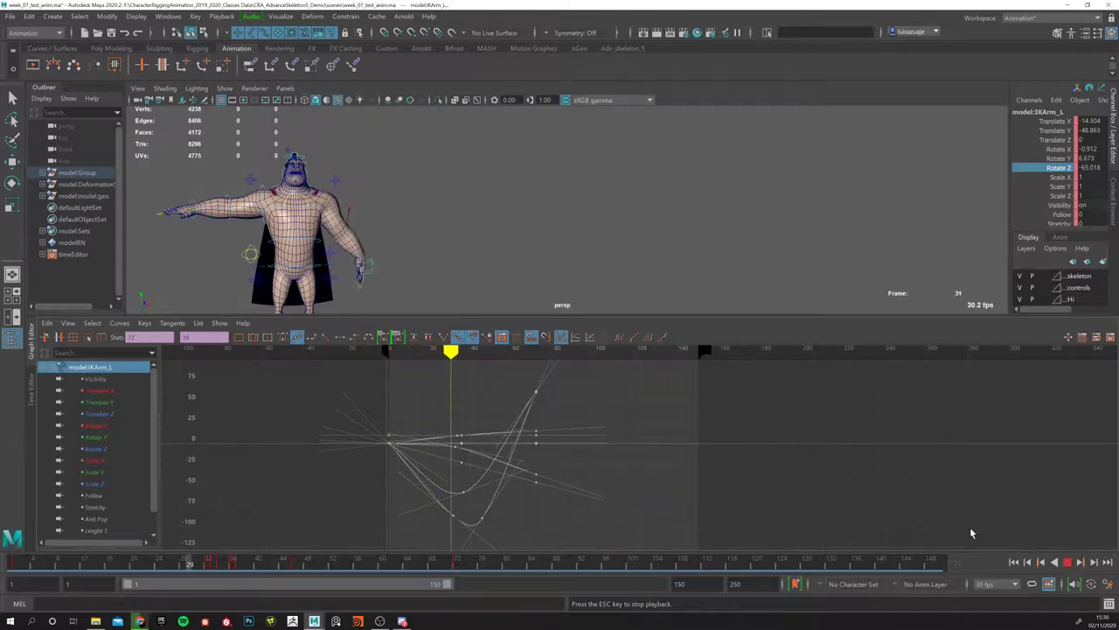
{"action": "left_click", "coordinate": [1066, 563]}
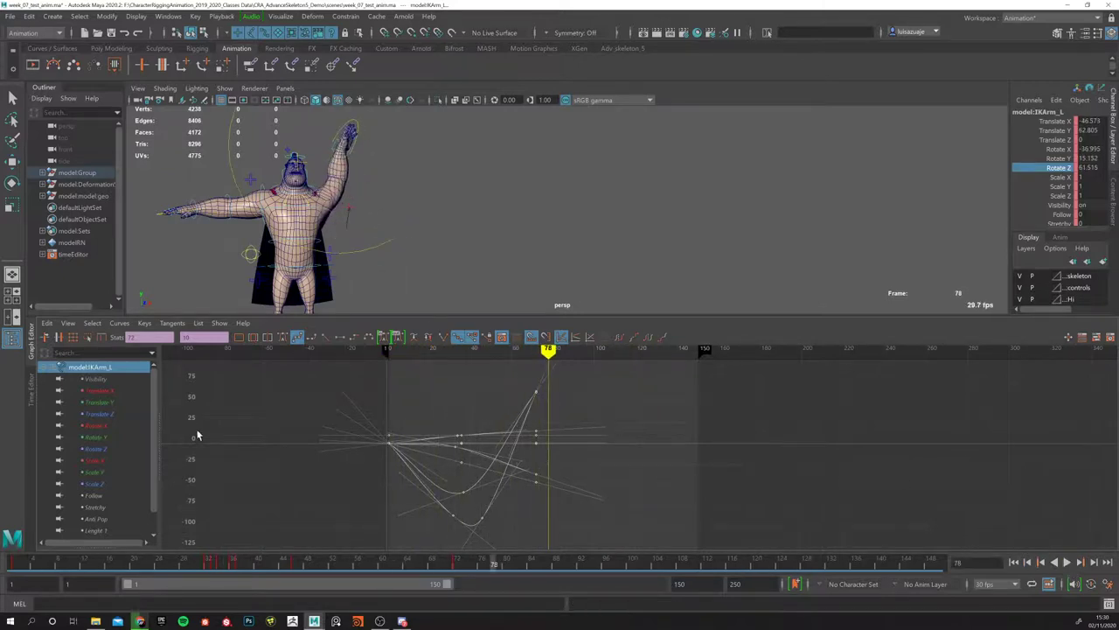
Step: Try clamped and linear tangents on all left arm keys and play the linear motion from frame 1
{"action": "left_click", "coordinate": [311, 338]}
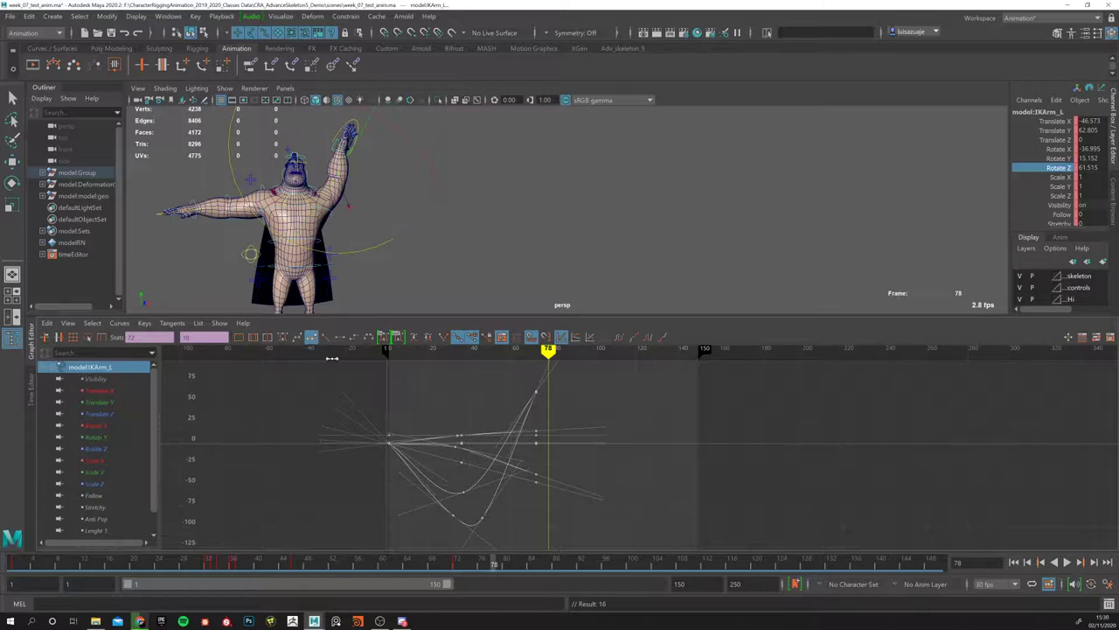
{"action": "left_click", "coordinate": [325, 338]}
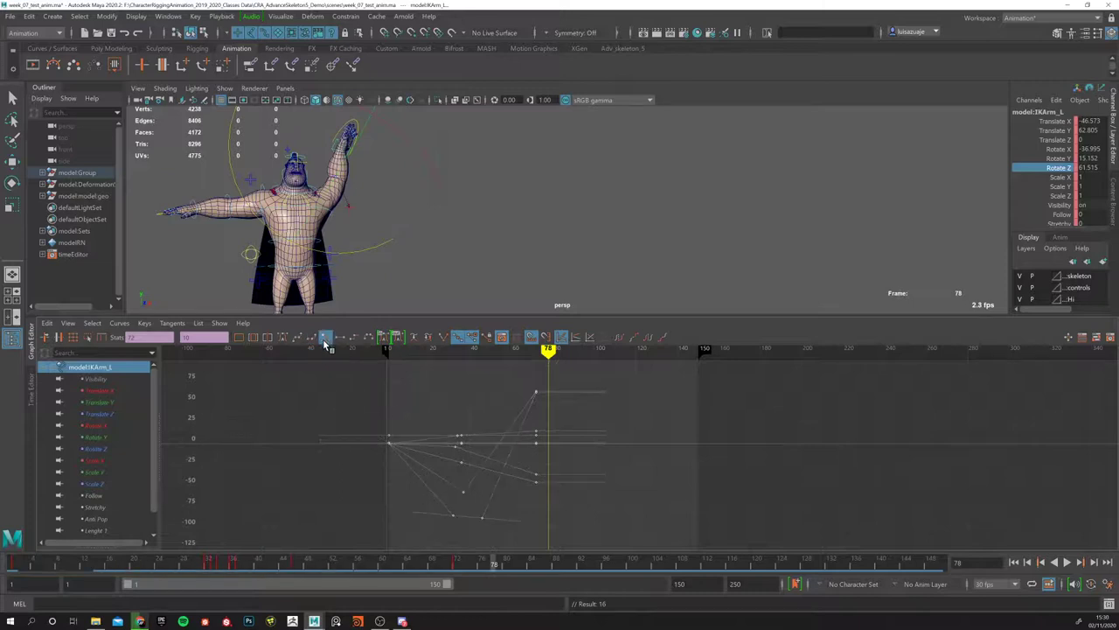
{"action": "left_click", "coordinate": [525, 507]}
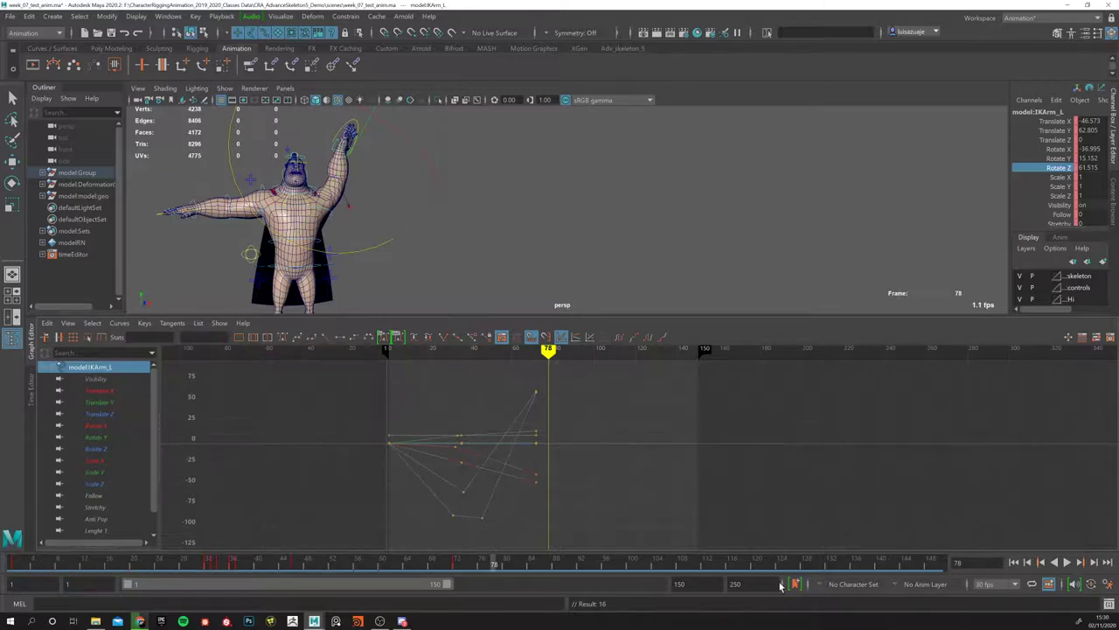
{"action": "left_click", "coordinate": [1013, 562]}
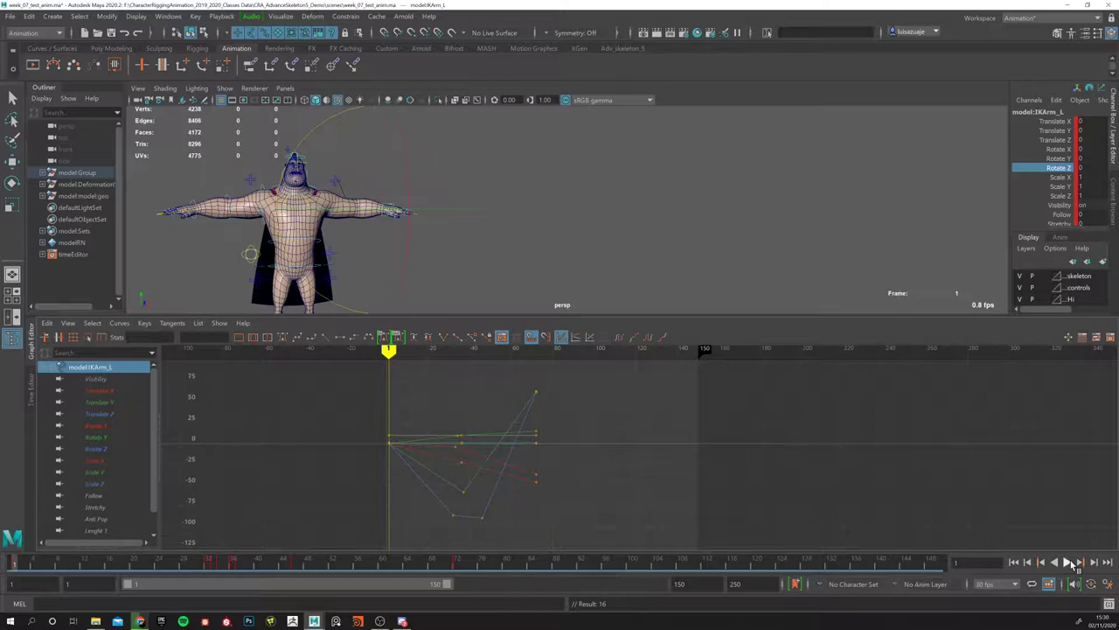
{"action": "left_click", "coordinate": [1070, 562]}
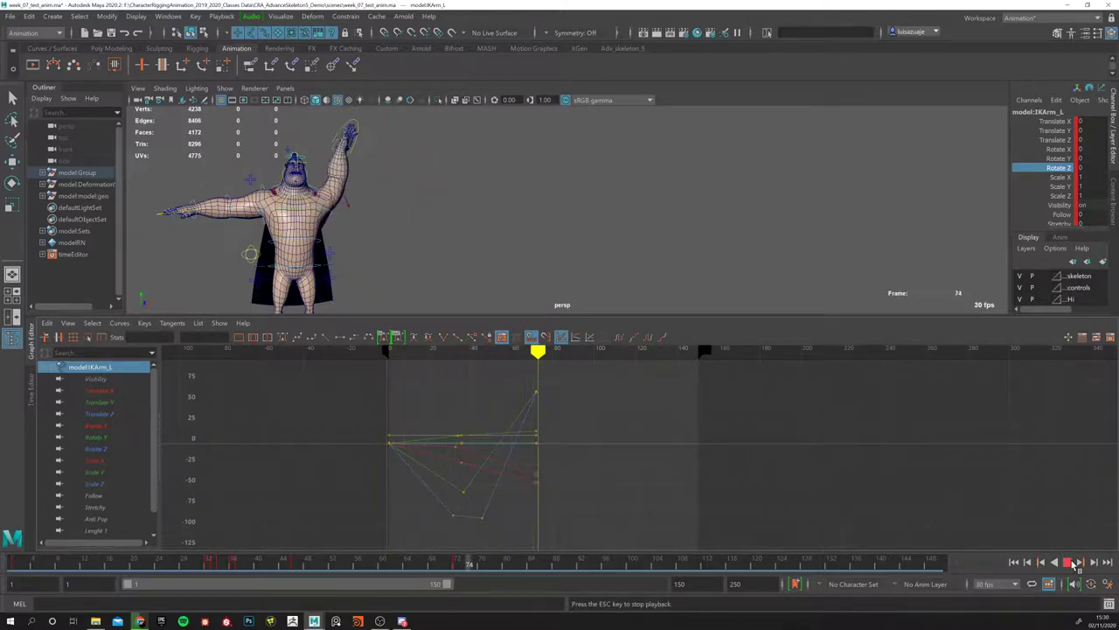
{"action": "left_click", "coordinate": [1069, 563]}
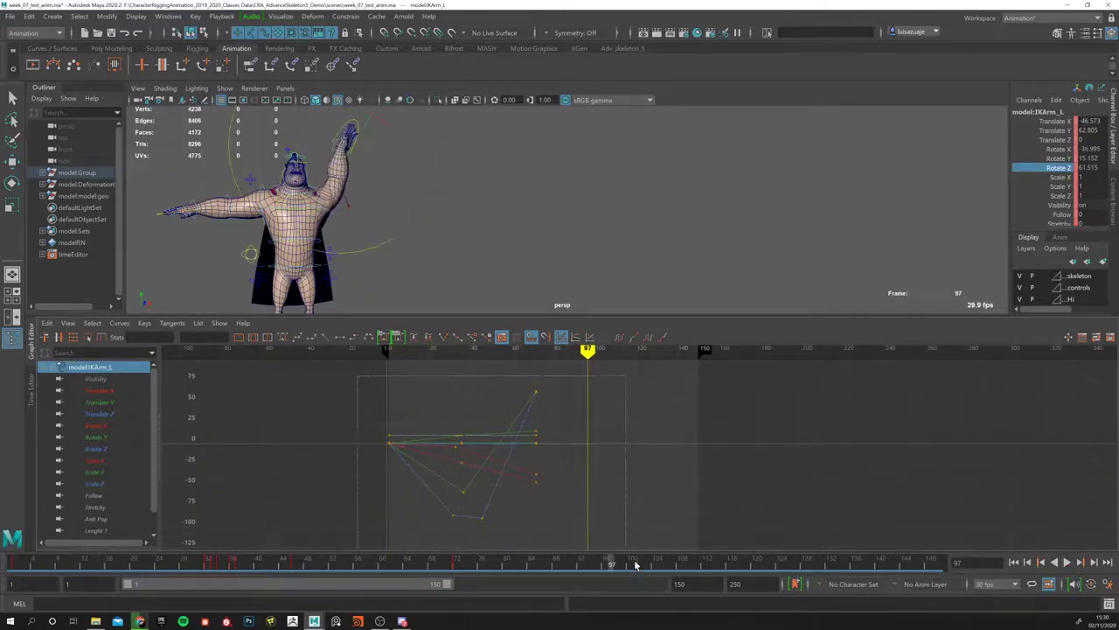
Step: Reselect all left arm keys, try flat and stepped tangents, and play back the stepped motion
{"action": "left_click_drag", "start_coordinate": [617, 549], "coordinate": [616, 549]}
{"action": "left_click", "coordinate": [342, 338]}
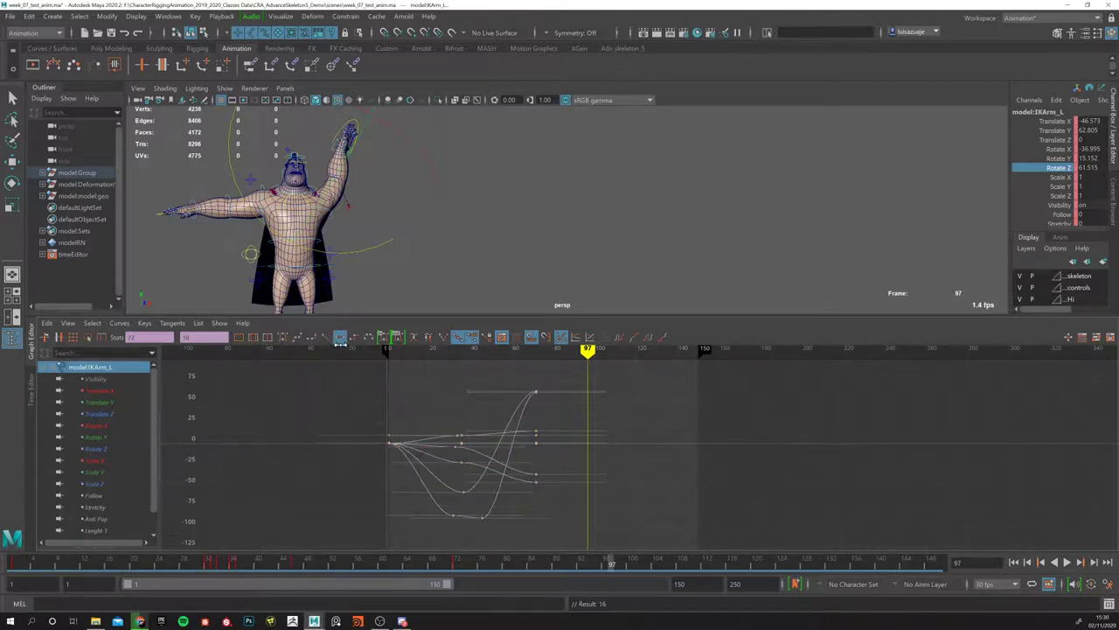
{"action": "left_click", "coordinate": [353, 340]}
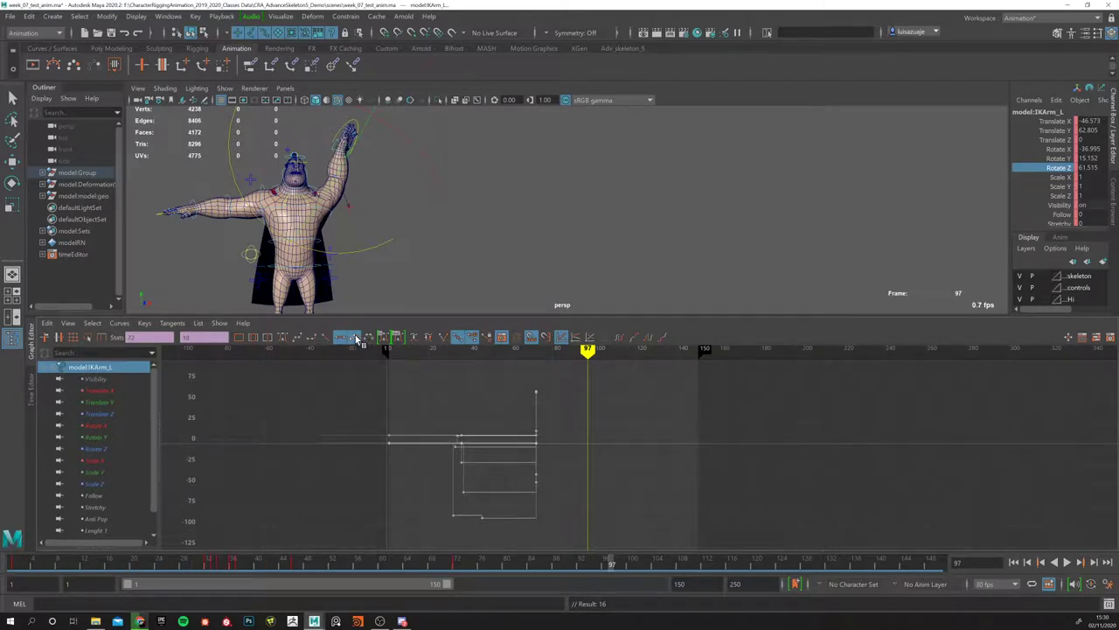
{"action": "left_click_drag", "start_coordinate": [588, 350], "coordinate": [368, 352]}
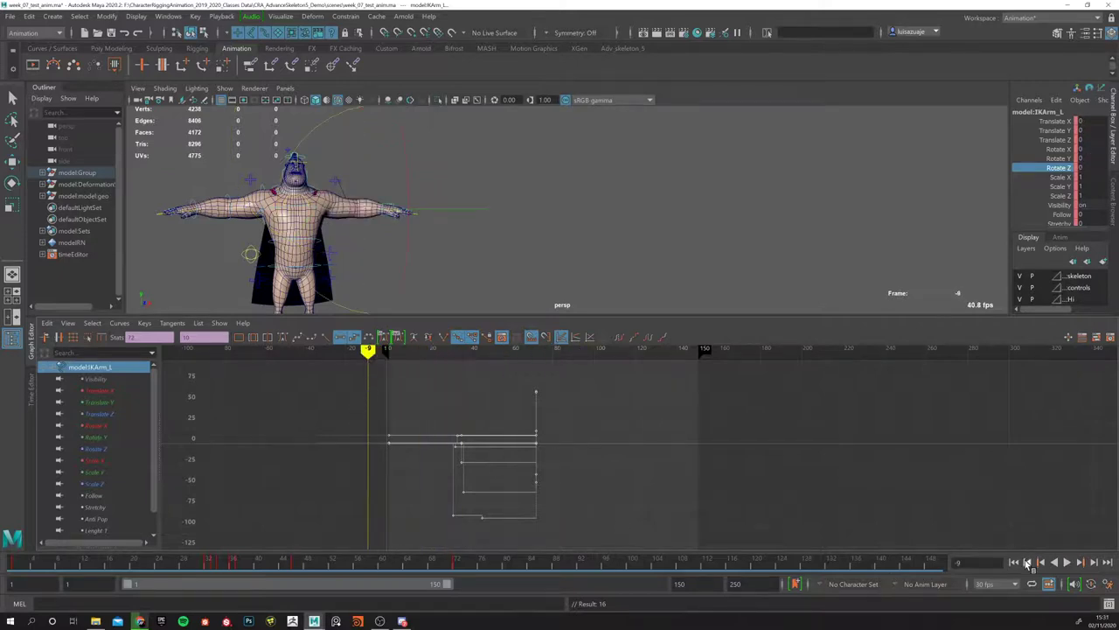
{"action": "left_click", "coordinate": [1066, 563]}
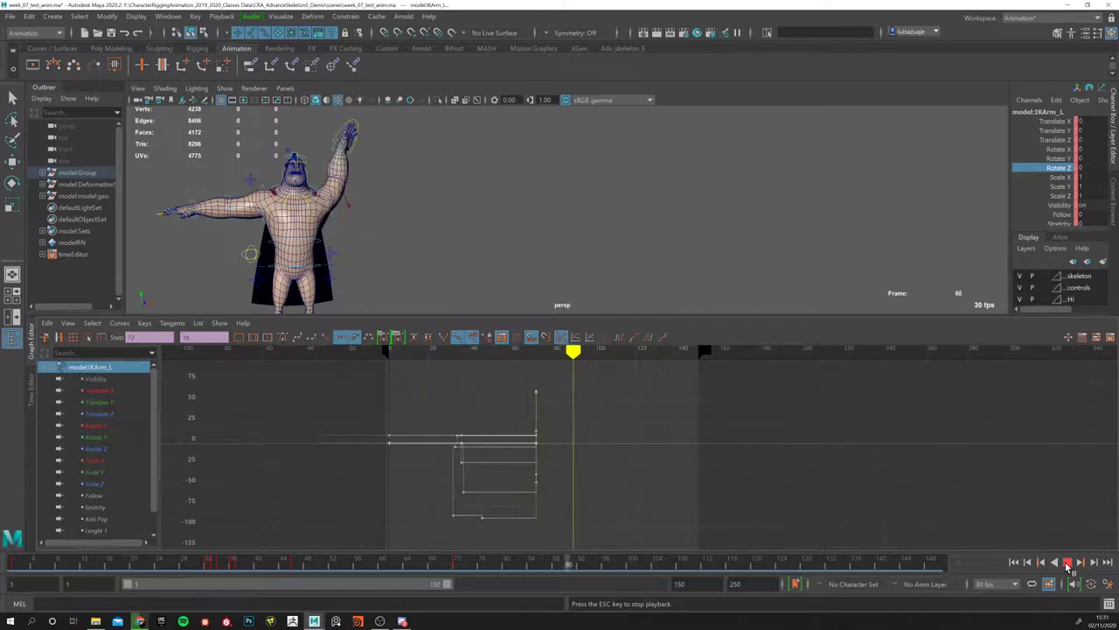
{"action": "left_click", "coordinate": [1067, 564]}
Step: Scrub back to frame 79 and replay the animation to examine the abrupt pose changes of the stepped curves
{"action": "left_click_drag", "start_coordinate": [611, 357], "coordinate": [538, 387]}
{"action": "mouse_move", "coordinate": [552, 389]}
{"action": "left_mouse_down"}
{"action": "mouse_move", "coordinate": [446, 387]}
{"action": "mouse_move", "coordinate": [577, 395]}
{"action": "mouse_move", "coordinate": [423, 394]}
{"action": "mouse_move", "coordinate": [691, 395]}
{"action": "mouse_move", "coordinate": [418, 394]}
{"action": "mouse_move", "coordinate": [569, 394]}
{"action": "mouse_move", "coordinate": [423, 393]}
{"action": "mouse_move", "coordinate": [550, 398]}
{"action": "left_mouse_up"}
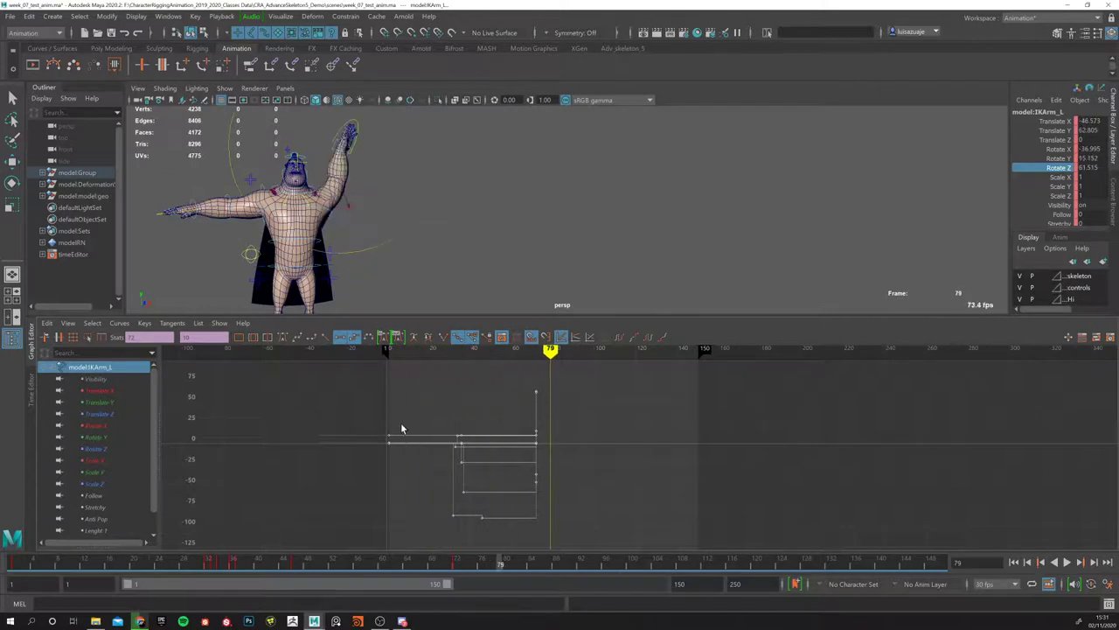
{"action": "left_click", "coordinate": [1073, 564]}
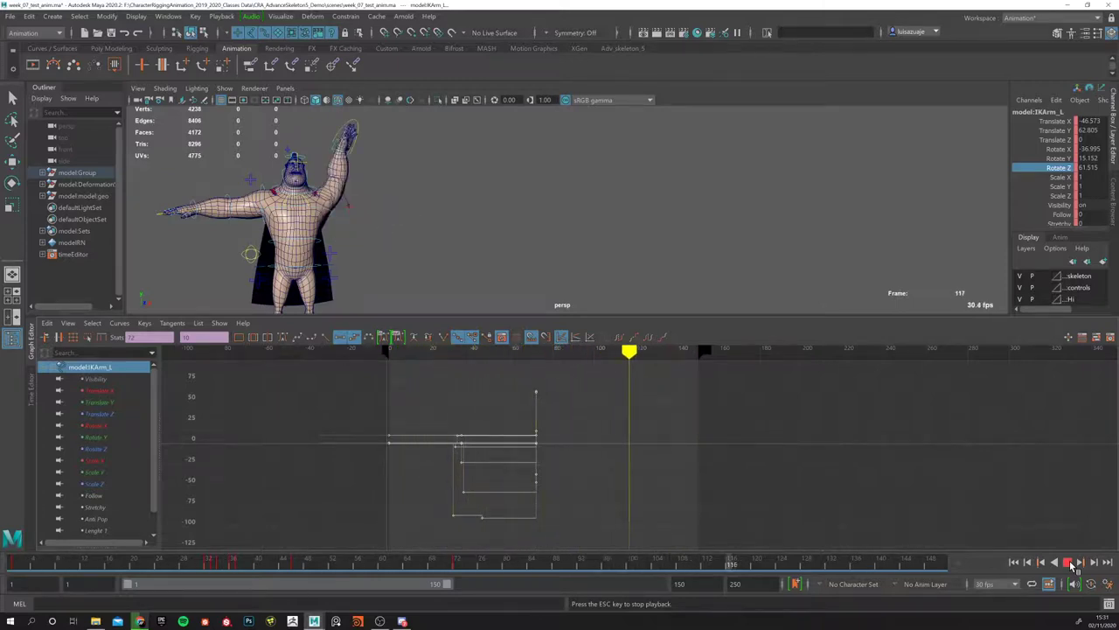
{"action": "left_click", "coordinate": [1069, 561]}
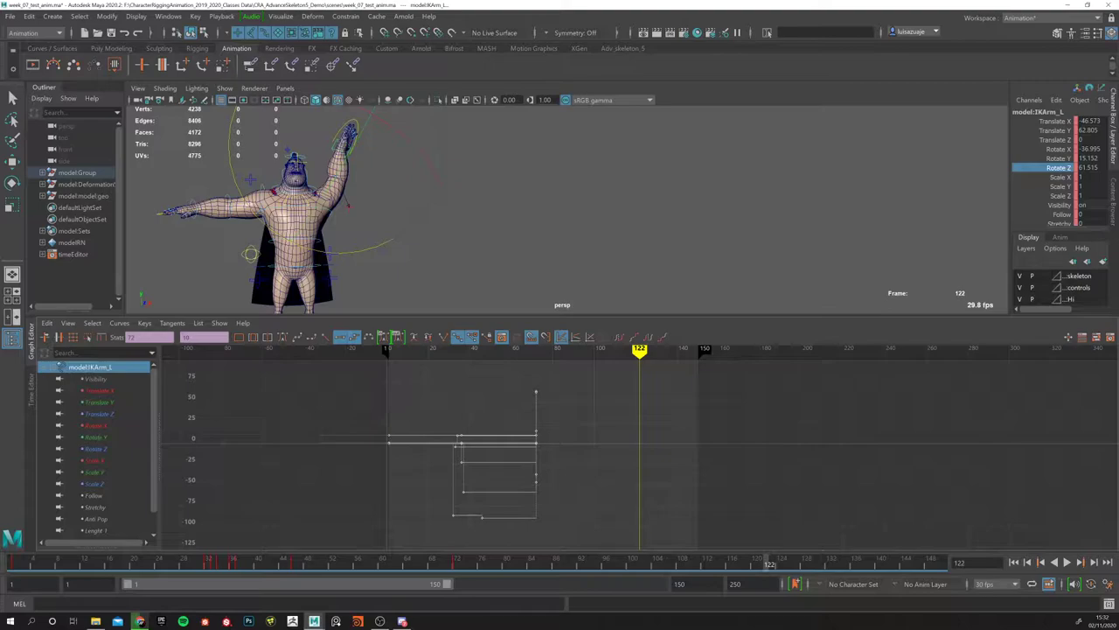
Step: Switch to Chrome, close the blank tab, and examine the easing curves on the easings.net cheat sheet
{"action": "key", "text": "alt+Tab"}
{"action": "left_click", "coordinate": [223, 7]}
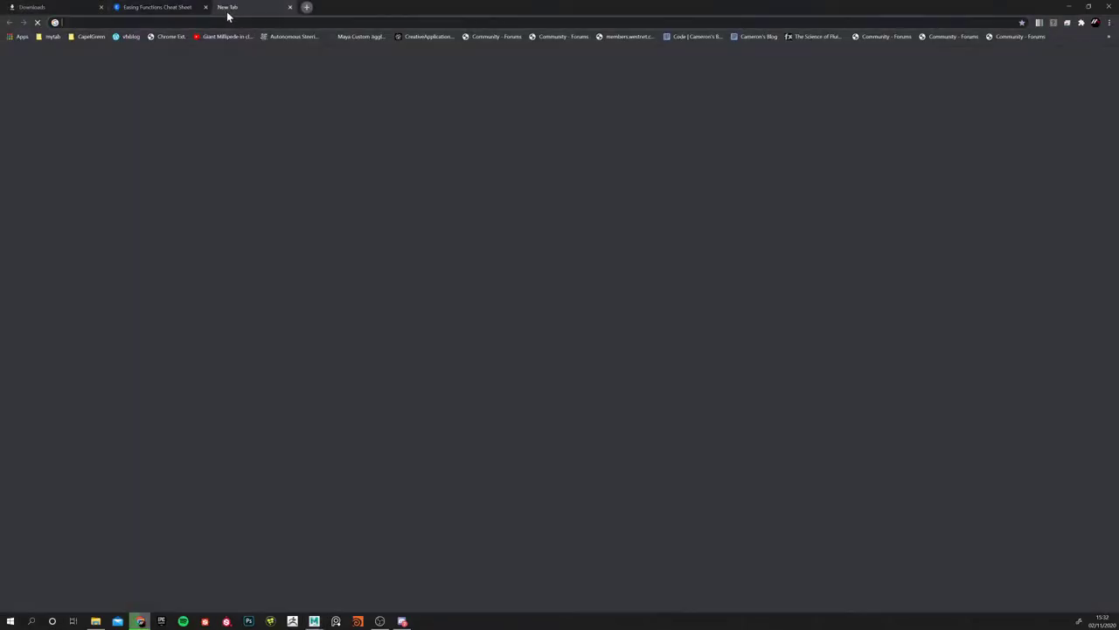
{"action": "key", "text": "ctrl+w"}
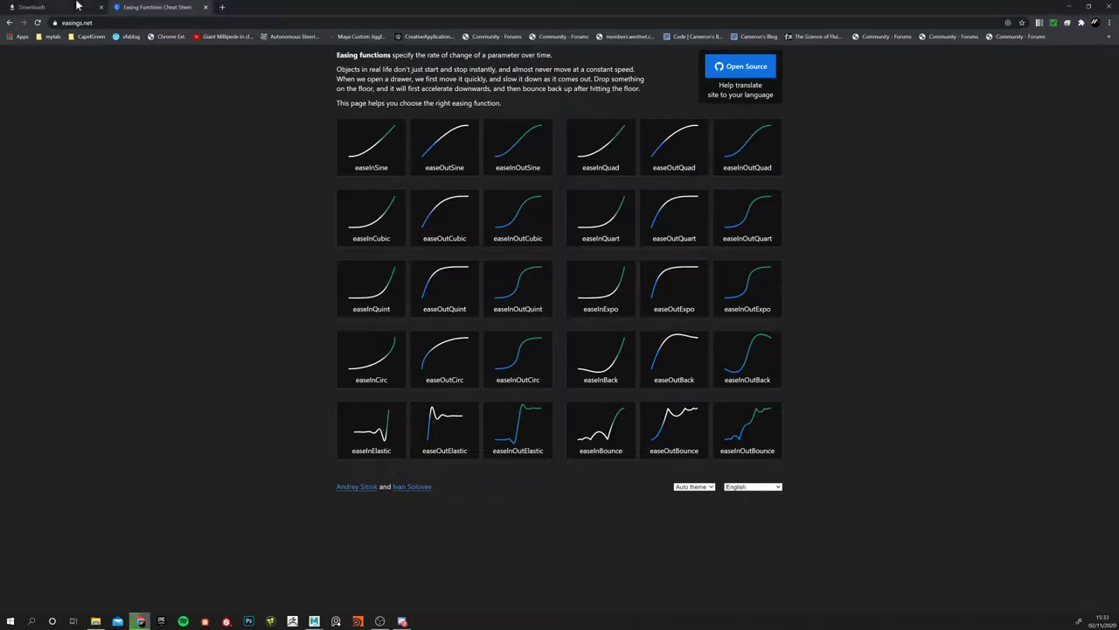
Step: Switch back to Maya, replay the stepped arm motion, and return to frame 1
{"action": "mouse_move", "coordinate": [314, 621]}
{"action": "left_click", "coordinate": [358, 584]}
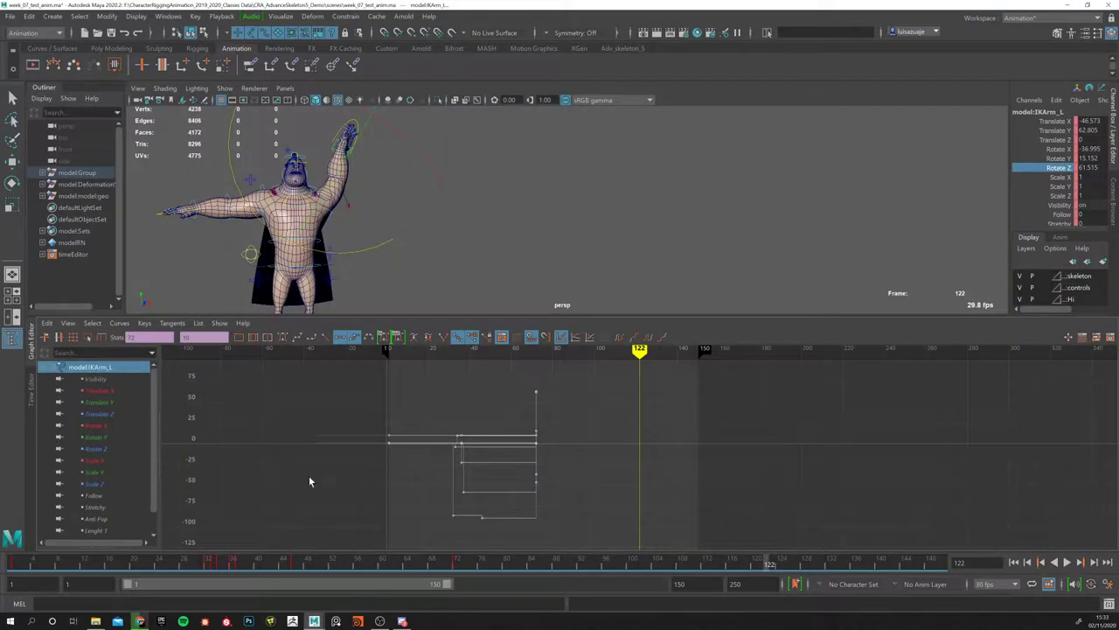
{"action": "key", "text": "alt+v"}
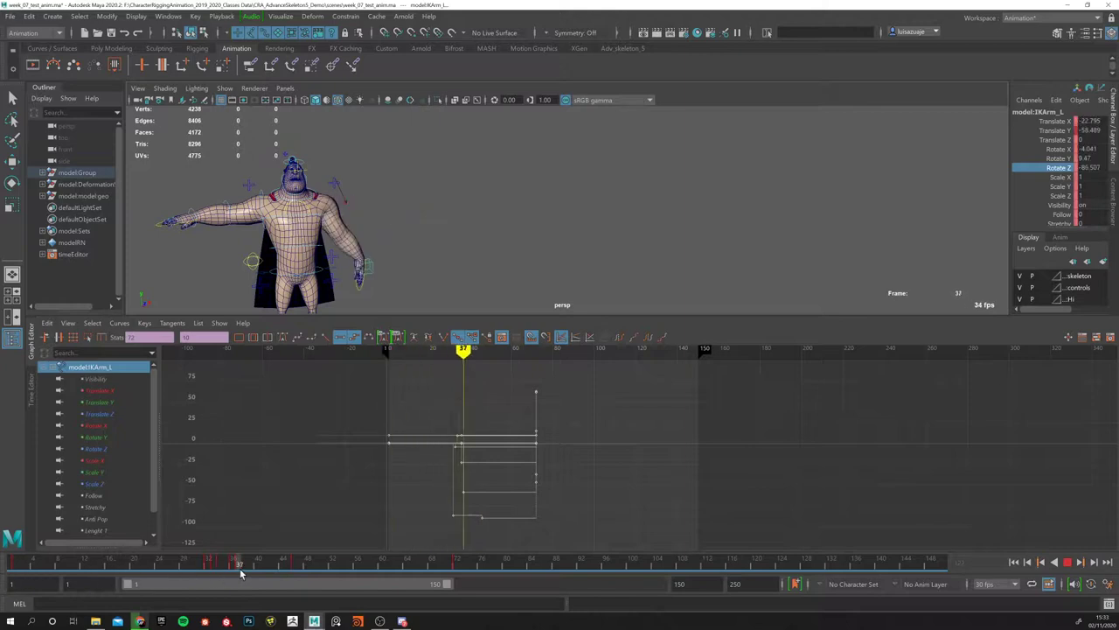
{"action": "left_click_drag", "start_coordinate": [35, 564], "coordinate": [12, 564]}
{"action": "left_click_drag", "start_coordinate": [504, 274], "coordinate": [517, 275], "text": "alt"}
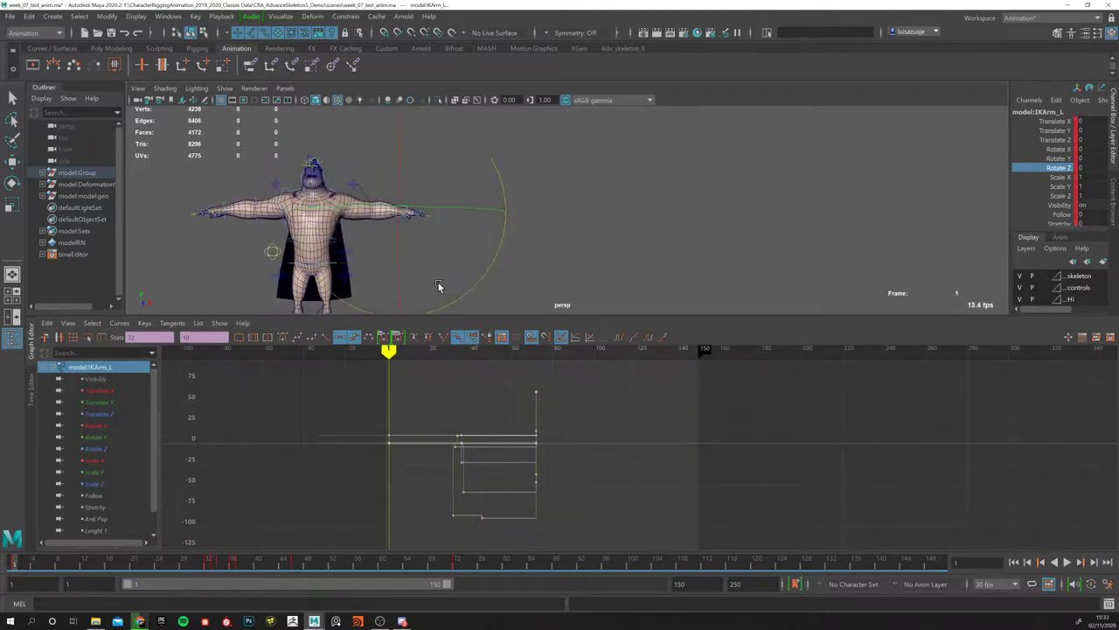
Step: Undo the stepped, flat, linear, clamped and spline tangent changes on the left arm curves
{"action": "key", "text": "ctrl+z"}
{"action": "key", "text": "ctrl+z"}
{"action": "key", "text": "ctrl+z"}
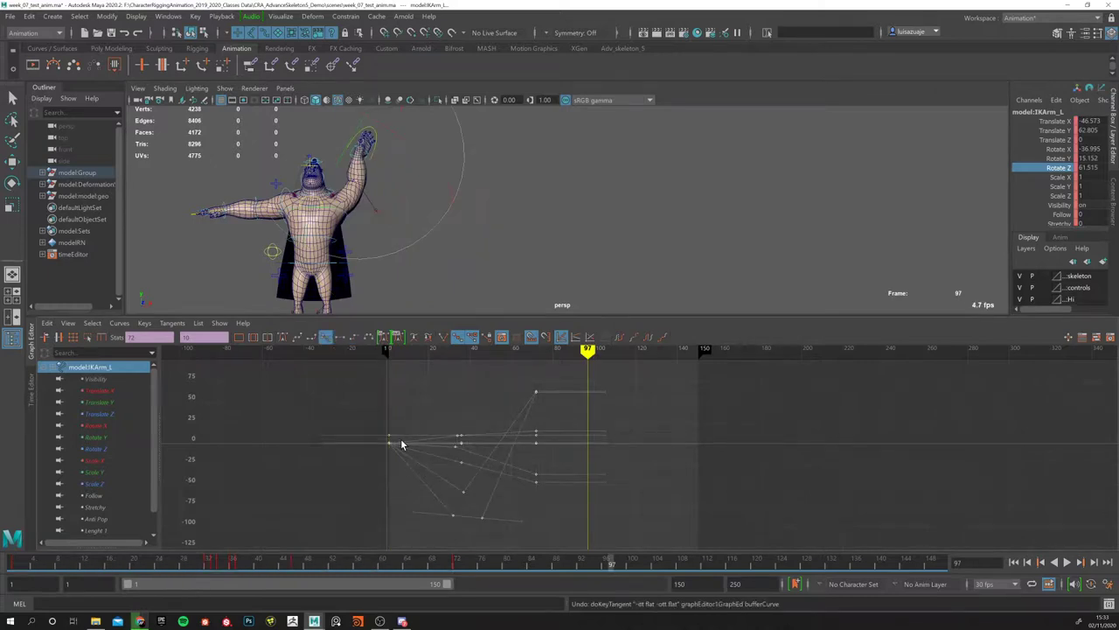
{"action": "key", "text": "ctrl+z"}
{"action": "key", "text": "ctrl+z"}
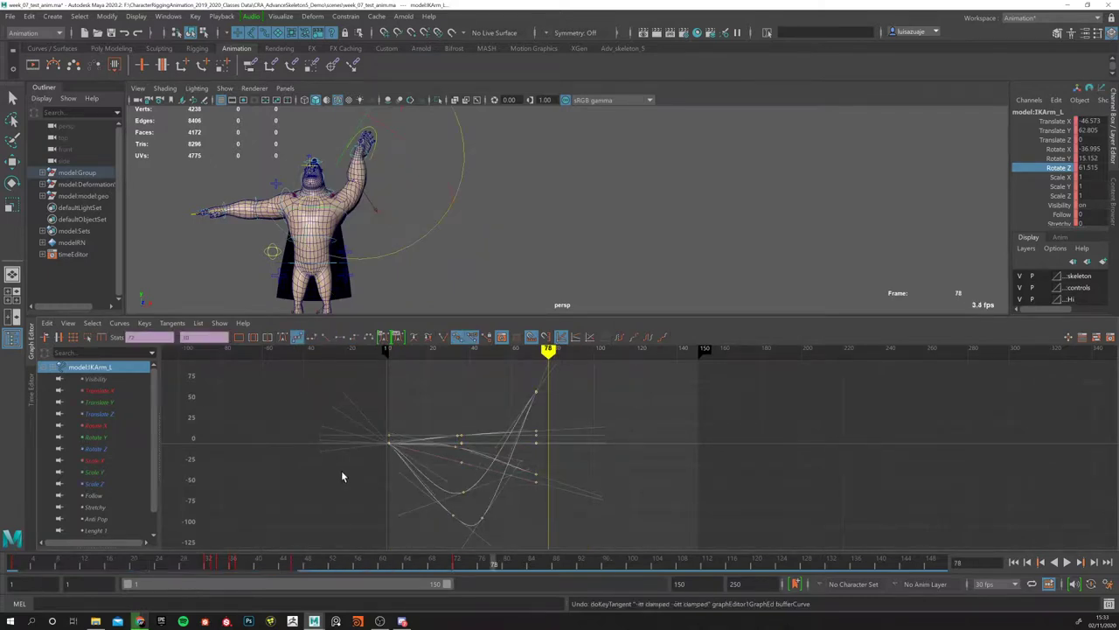
{"action": "key", "text": "ctrl+z"}
{"action": "key", "text": "ctrl+z"}
Step: During playback, steepen the incoming tangents of the final Translate Y and Rotate Z keys at frame 72, and stop playback
{"action": "left_click", "coordinate": [1063, 564]}
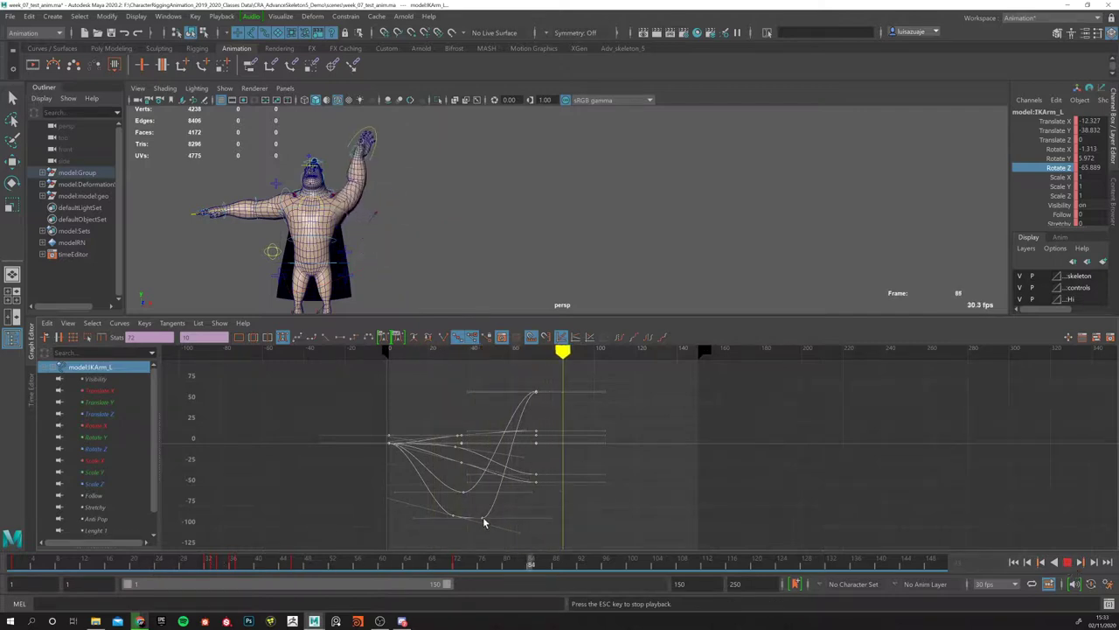
{"action": "left_click_drag", "start_coordinate": [480, 406], "coordinate": [480, 407]}
{"action": "middle_click_drag", "start_coordinate": [487, 390], "coordinate": [530, 484]}
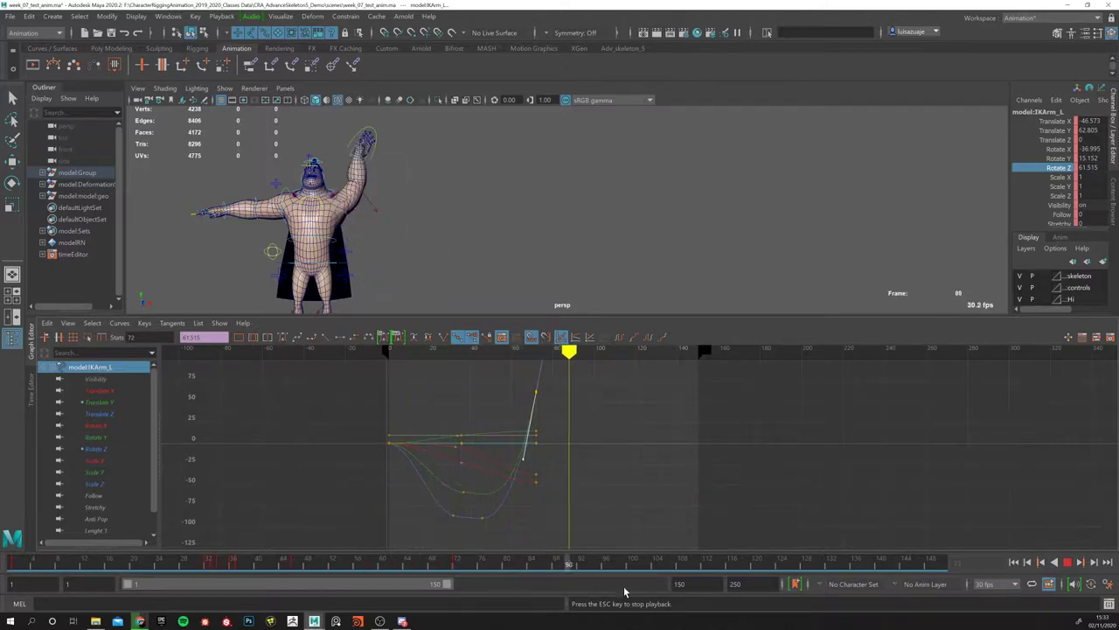
{"action": "key", "text": "Escape"}
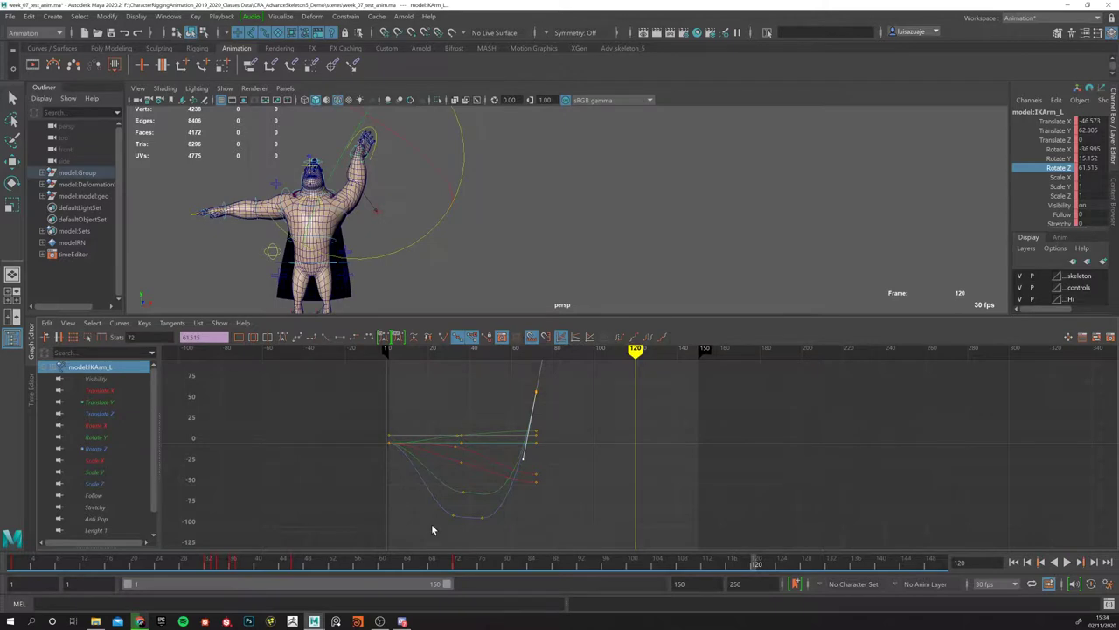
Step: Select all keys on the time slider, compress them so the motion ends near frame 16, and return to frame 1
{"action": "left_click", "coordinate": [13, 564]}
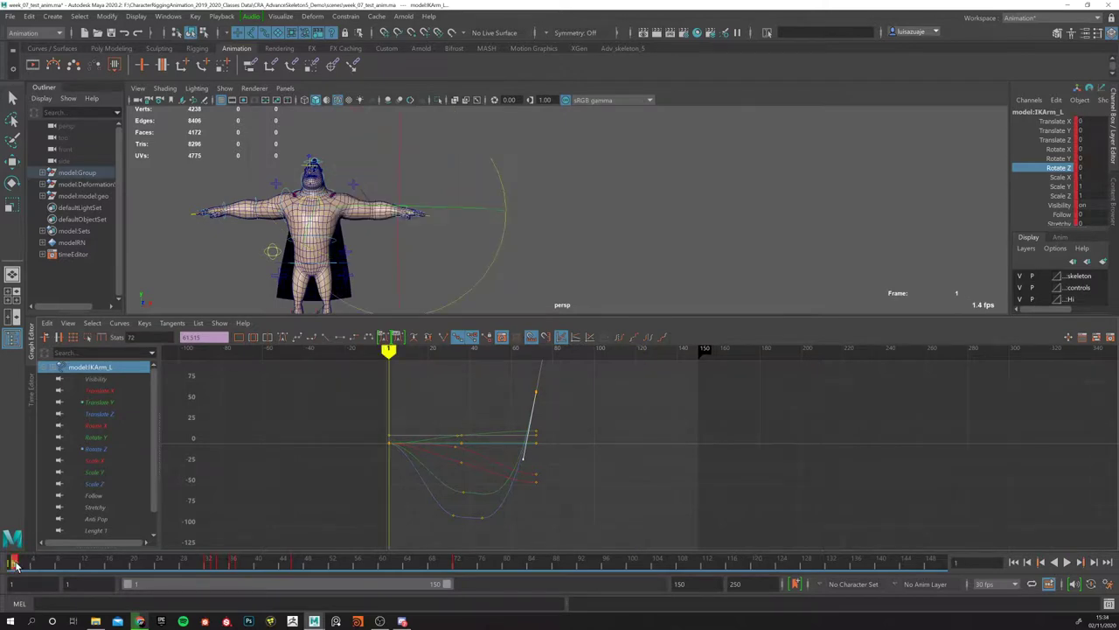
{"action": "left_click_drag", "start_coordinate": [13, 563], "coordinate": [111, 566], "text": "shift"}
{"action": "left_click", "coordinate": [178, 566]}
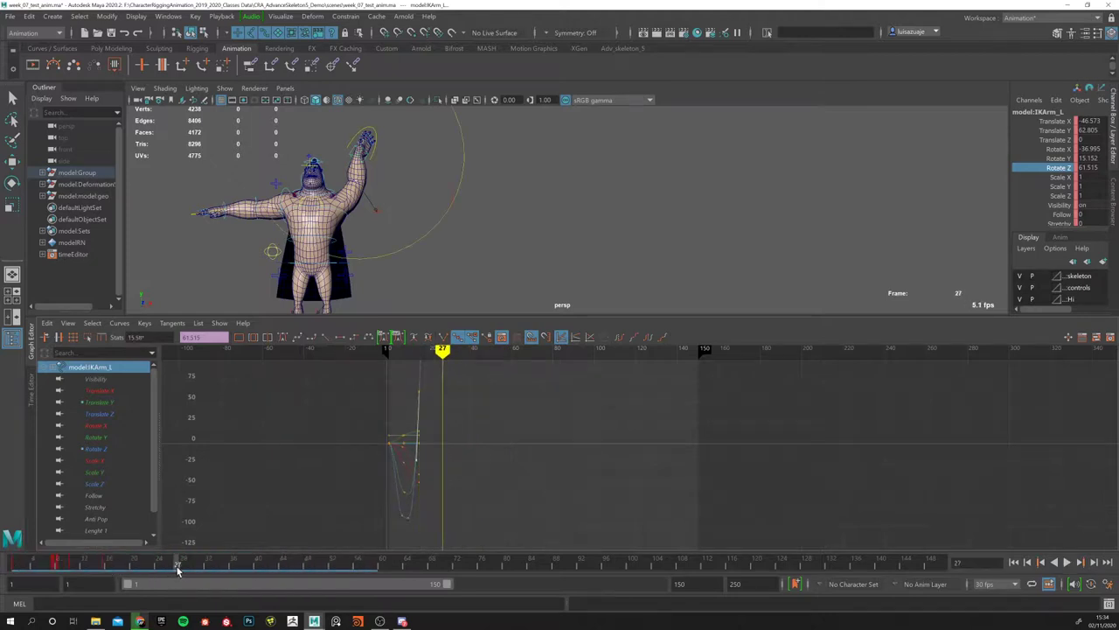
{"action": "left_click", "coordinate": [14, 565]}
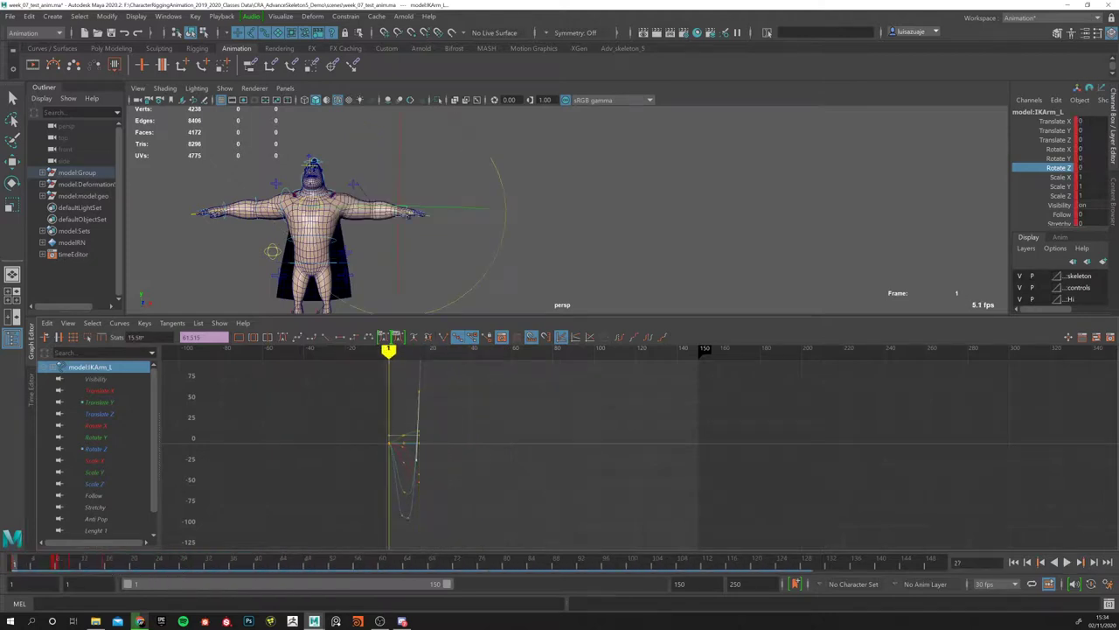
Step: Play back the compressed left arm motion and stop it
{"action": "left_click", "coordinate": [1067, 562]}
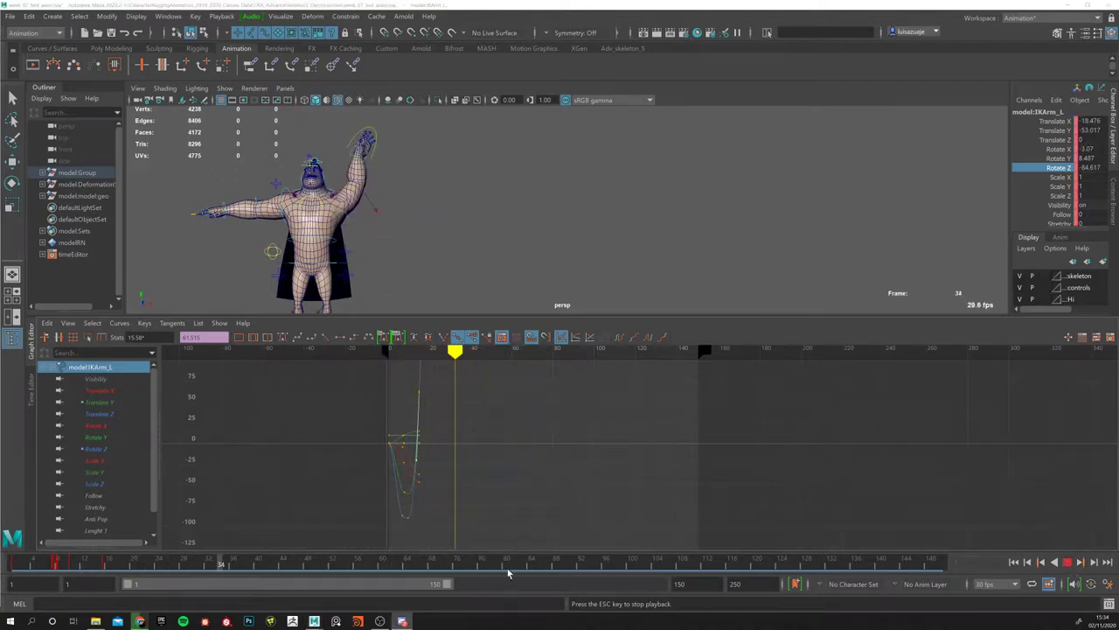
{"action": "key", "text": "Escape"}
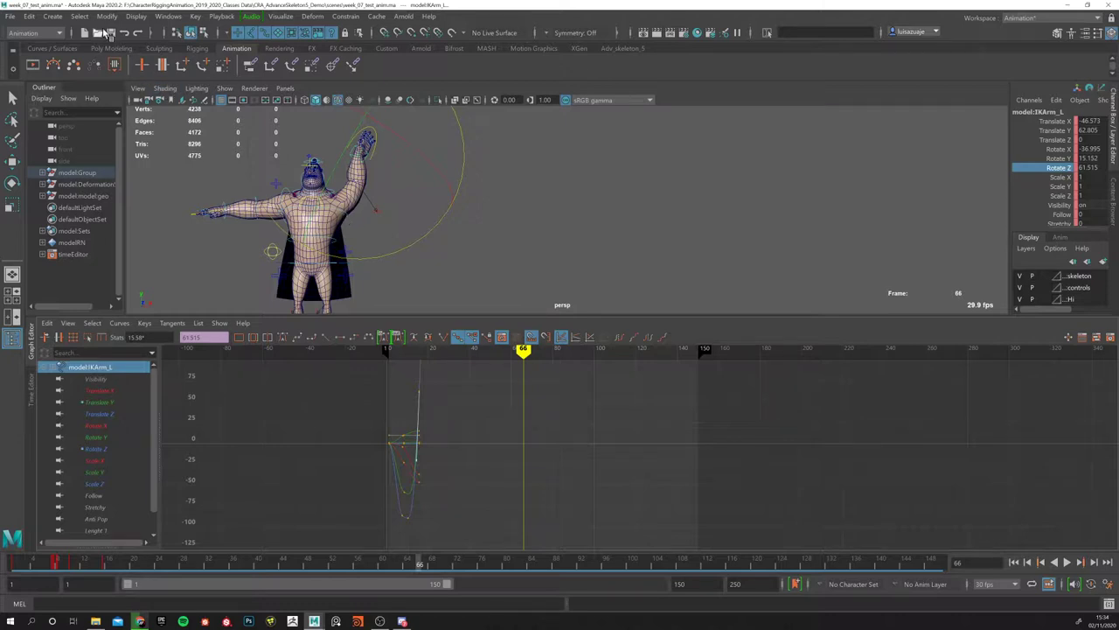
Step: Open the scene CRA_Step.010_anim_run_final.ma from the project's scenes folder and continue past the student version notice
{"action": "left_click", "coordinate": [100, 35]}
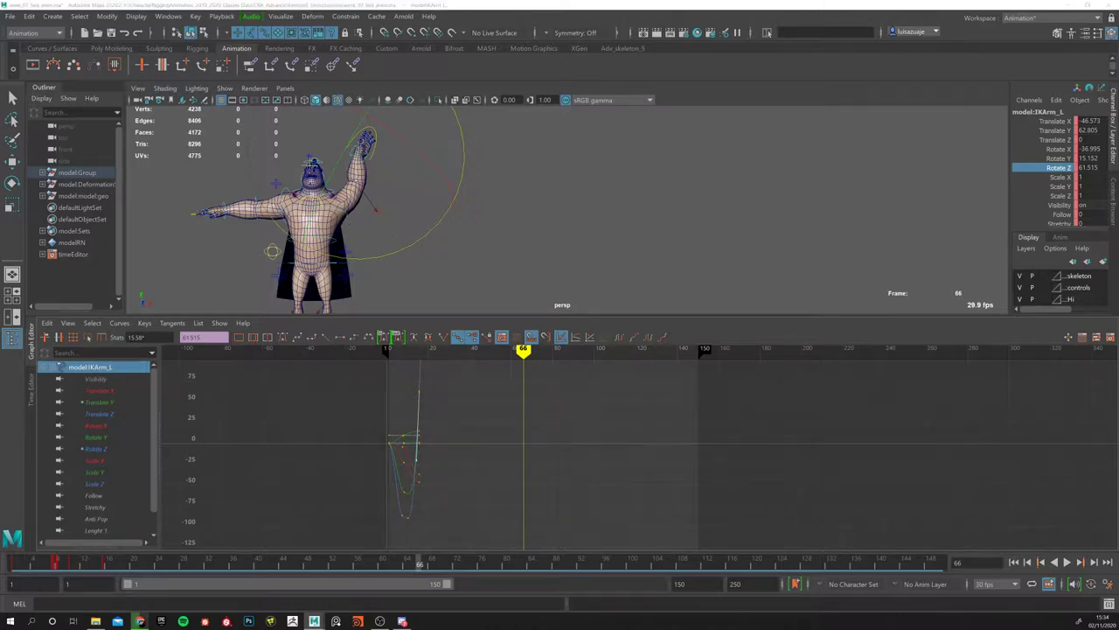
{"action": "scroll", "coordinate": [346, 248], "scroll_direction": "down", "scroll_amount": 8}
{"action": "scroll", "coordinate": [336, 246], "scroll_direction": "up", "scroll_amount": 2}
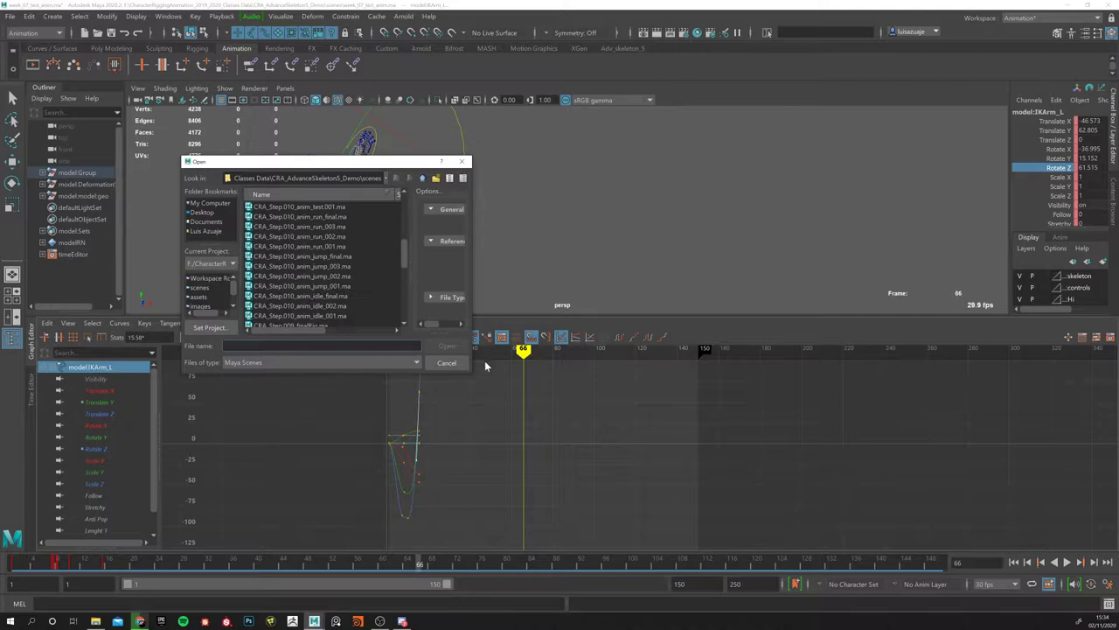
{"action": "left_click_drag", "start_coordinate": [470, 372], "coordinate": [663, 523]}
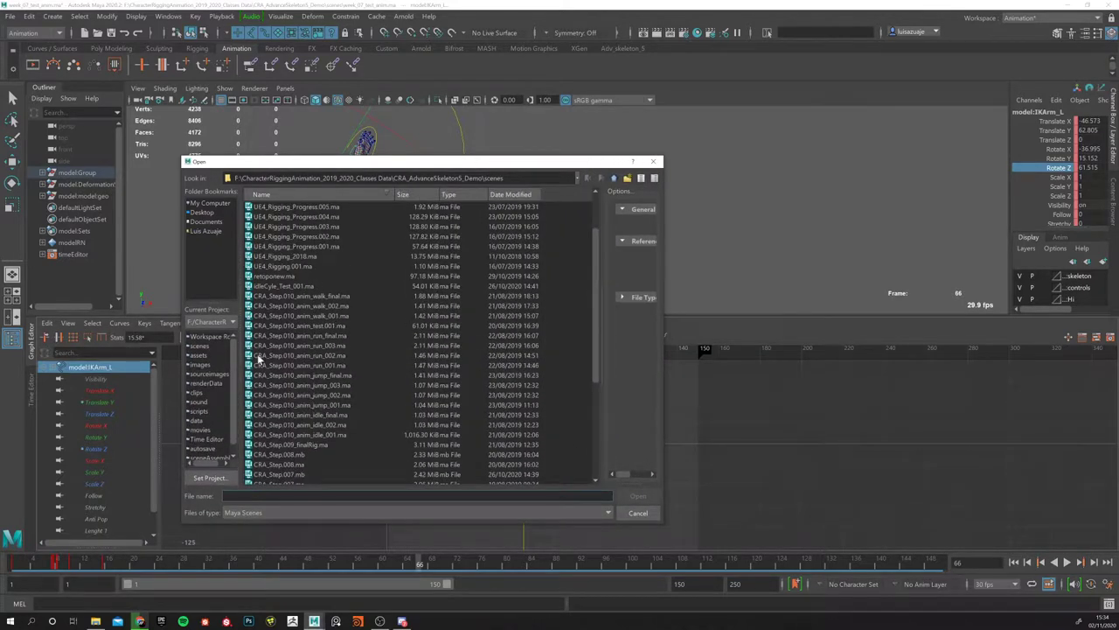
{"action": "double_click", "coordinate": [309, 335]}
{"action": "left_click", "coordinate": [556, 327]}
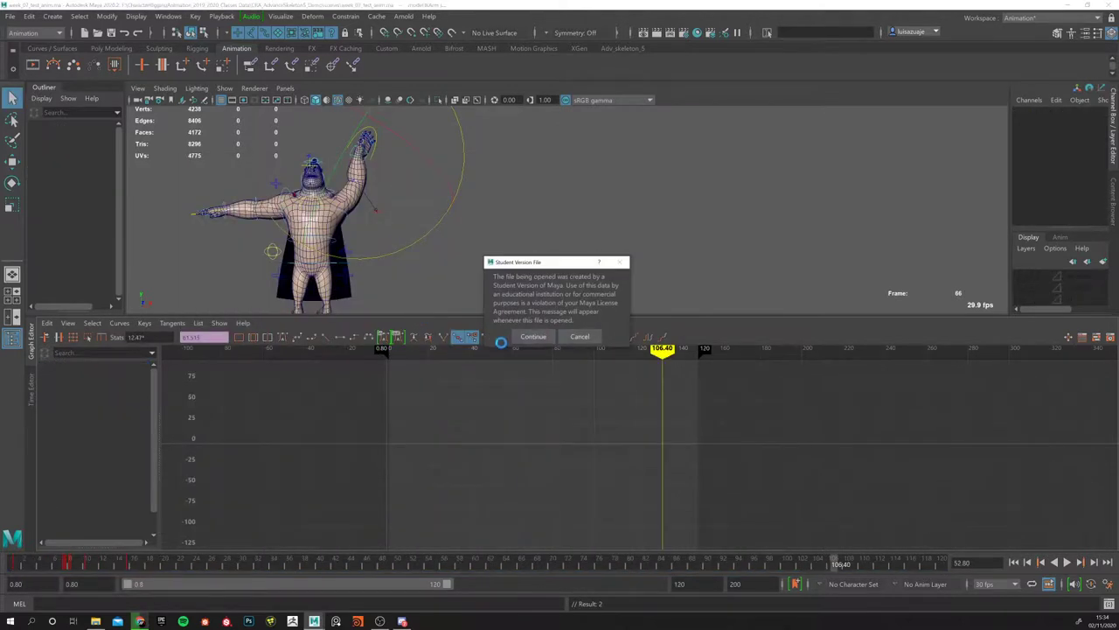
{"action": "left_click", "coordinate": [531, 336]}
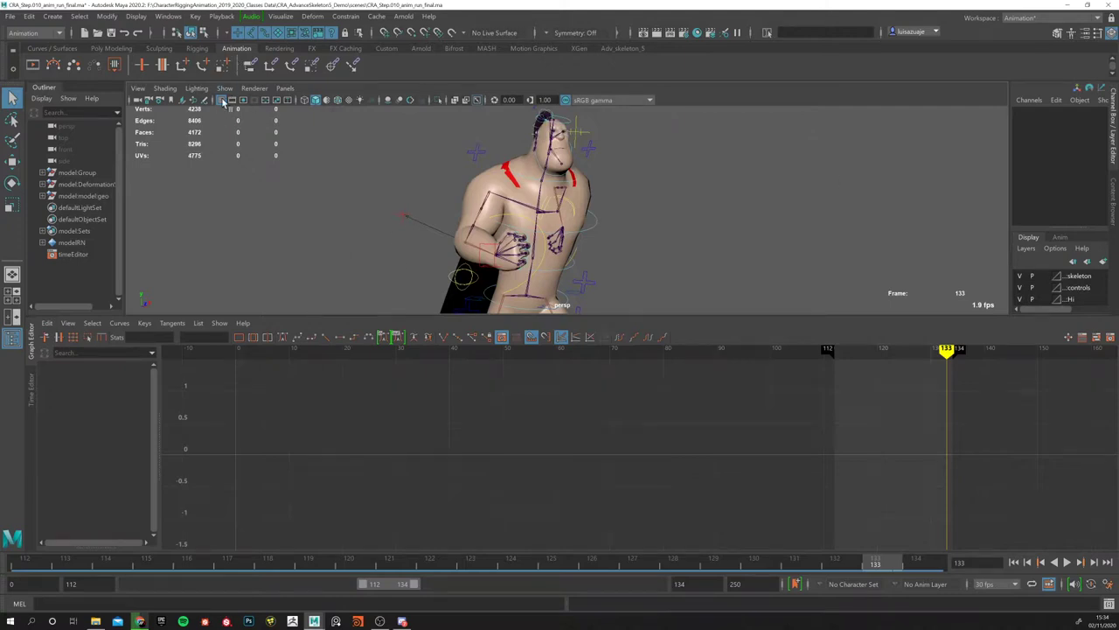
Step: Open the AdvancedSkeleton biped picker and select all rig controls to show the run cycle's curves
{"action": "left_click", "coordinate": [607, 49]}
{"action": "left_click", "coordinate": [74, 67]}
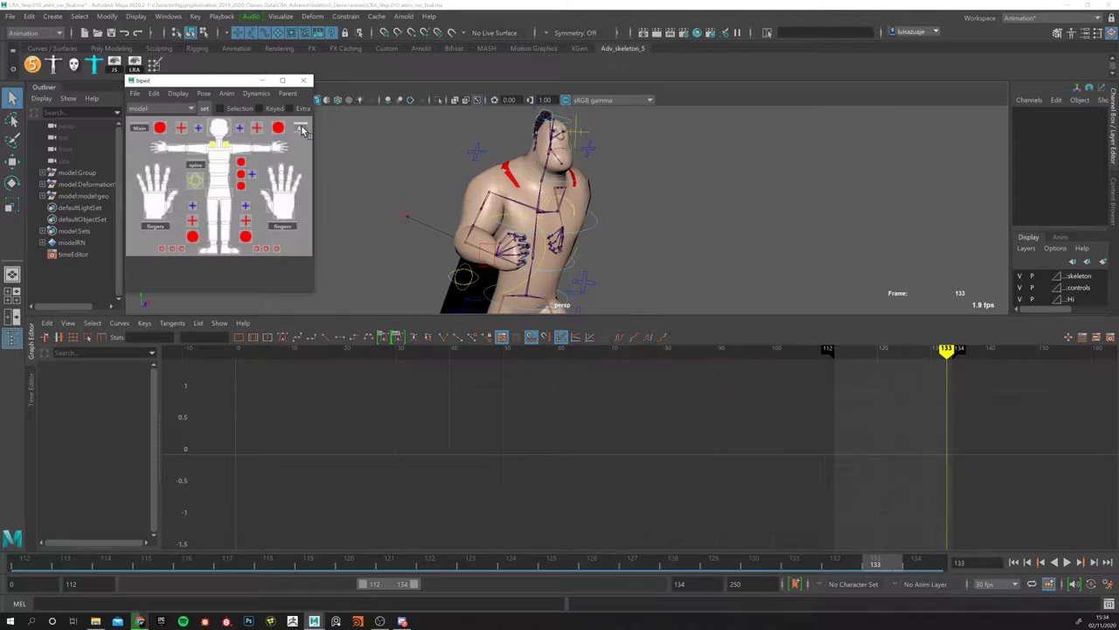
{"action": "left_click", "coordinate": [301, 128]}
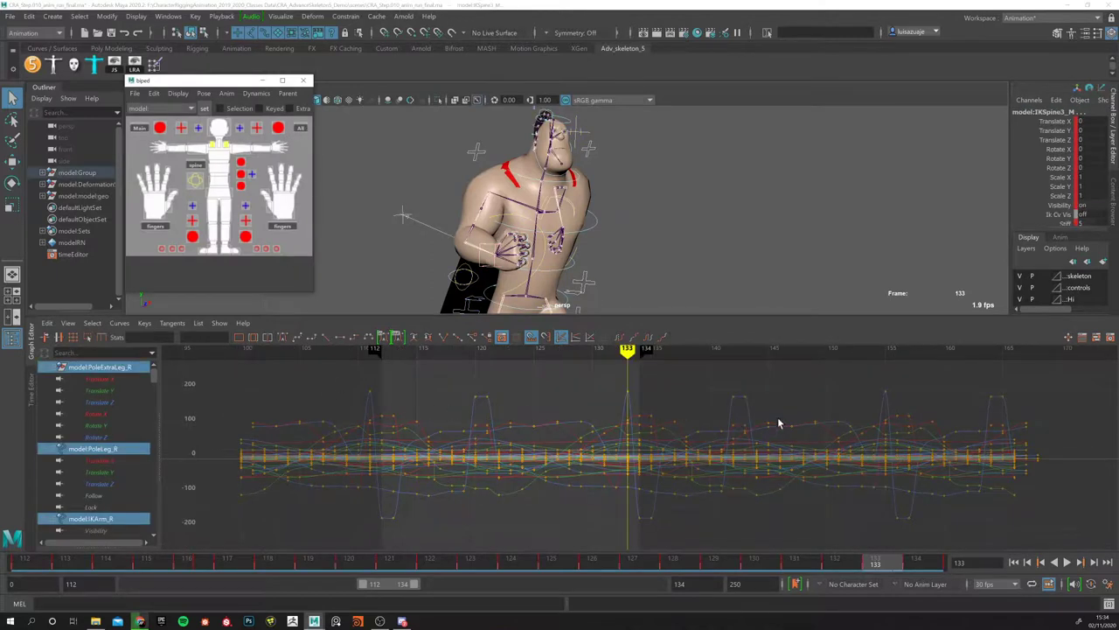
Step: Play the run cycle with the whole character in view and stop the playback
{"action": "key", "text": "alt+v"}
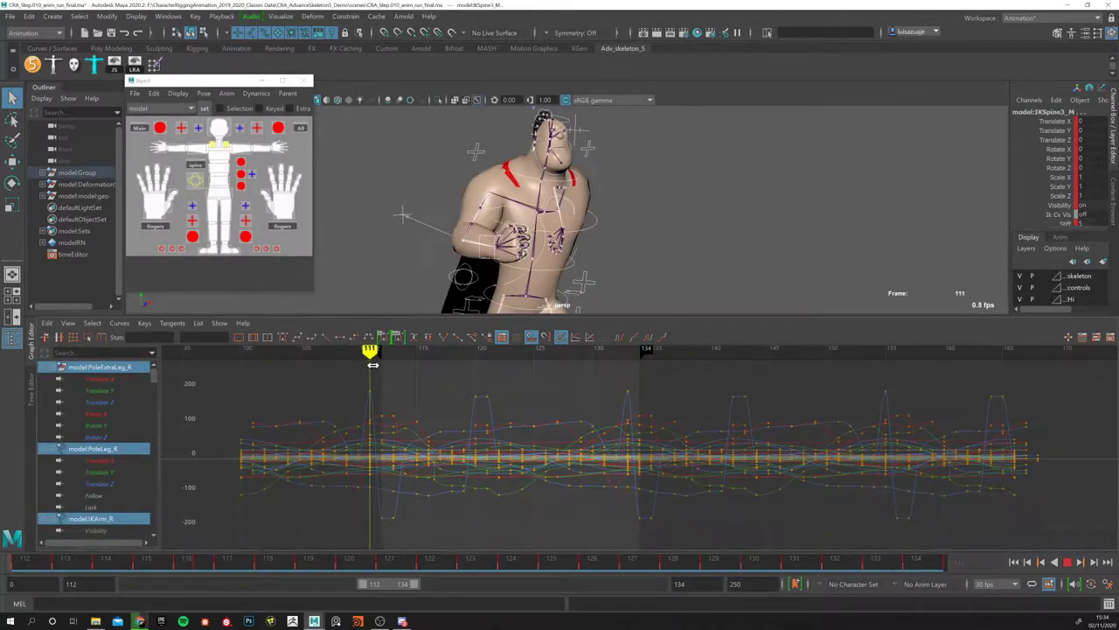
{"action": "left_click", "coordinate": [1066, 562]}
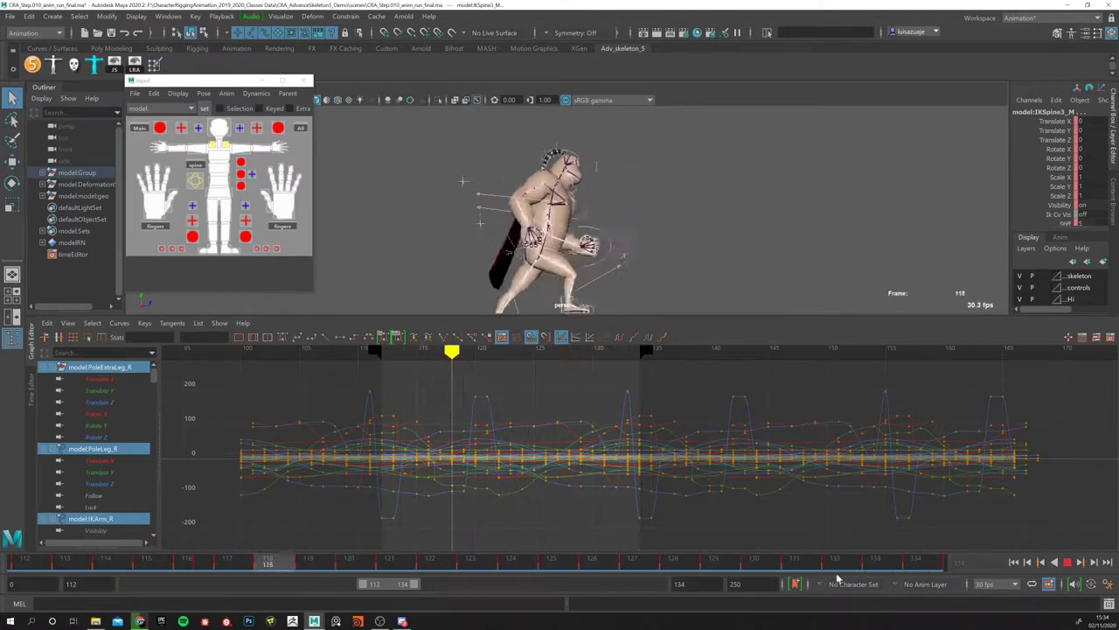
{"action": "left_click", "coordinate": [1068, 562]}
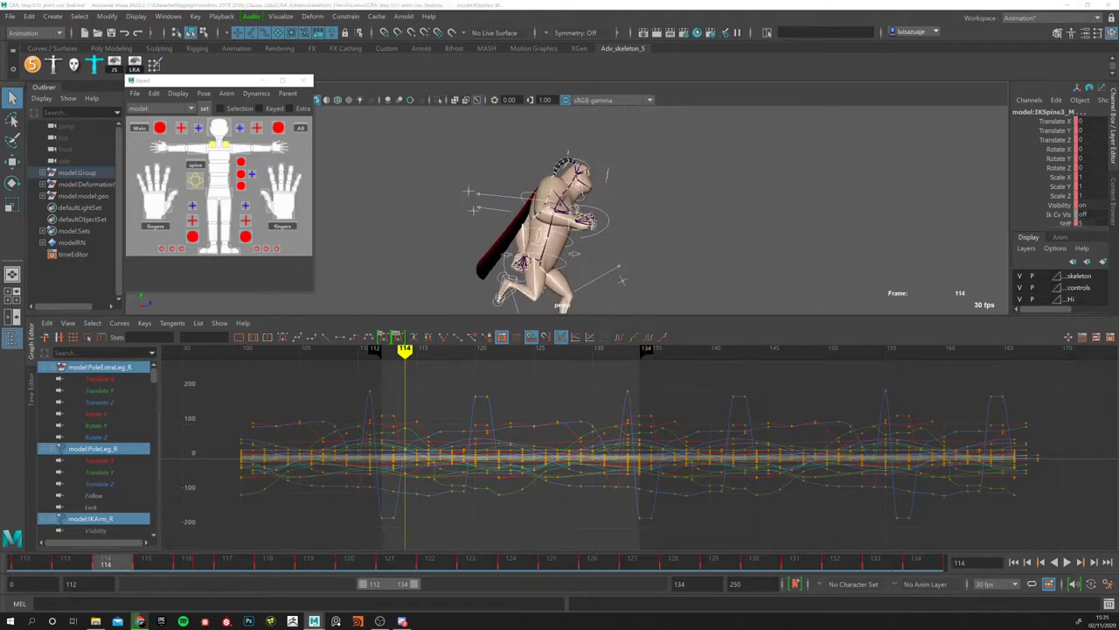
Step: Open the scene CRA_Step.010_anim_jump_final.ma and continue past the student version notice
{"action": "scroll", "coordinate": [343, 262], "scroll_direction": "down", "scroll_amount": 2}
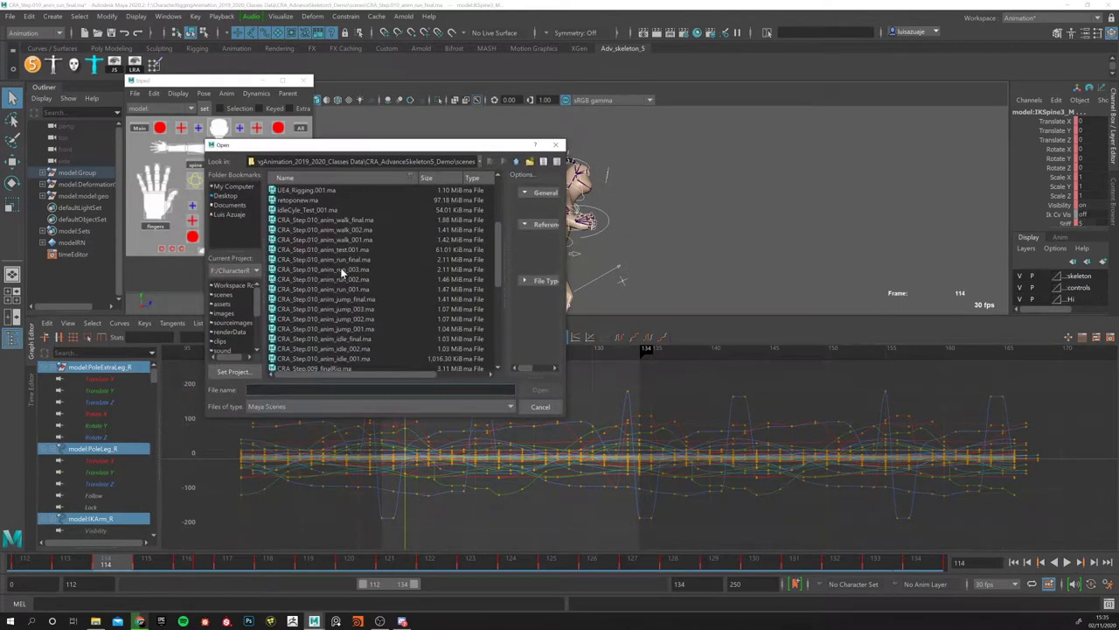
{"action": "scroll", "coordinate": [343, 274], "scroll_direction": "down", "scroll_amount": 1}
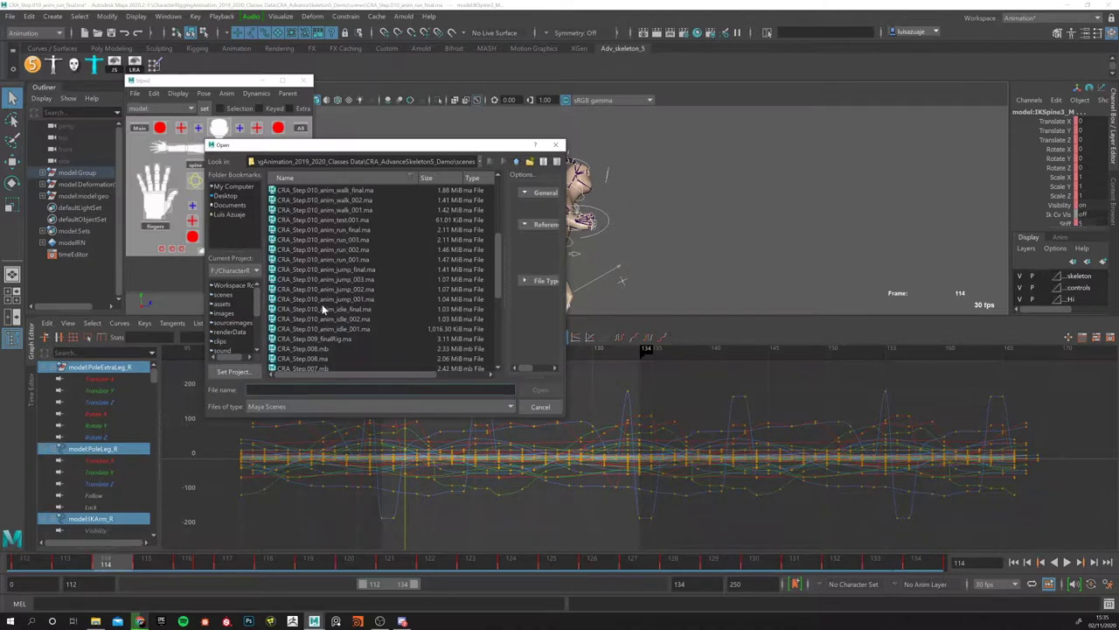
{"action": "double_click", "coordinate": [337, 270]}
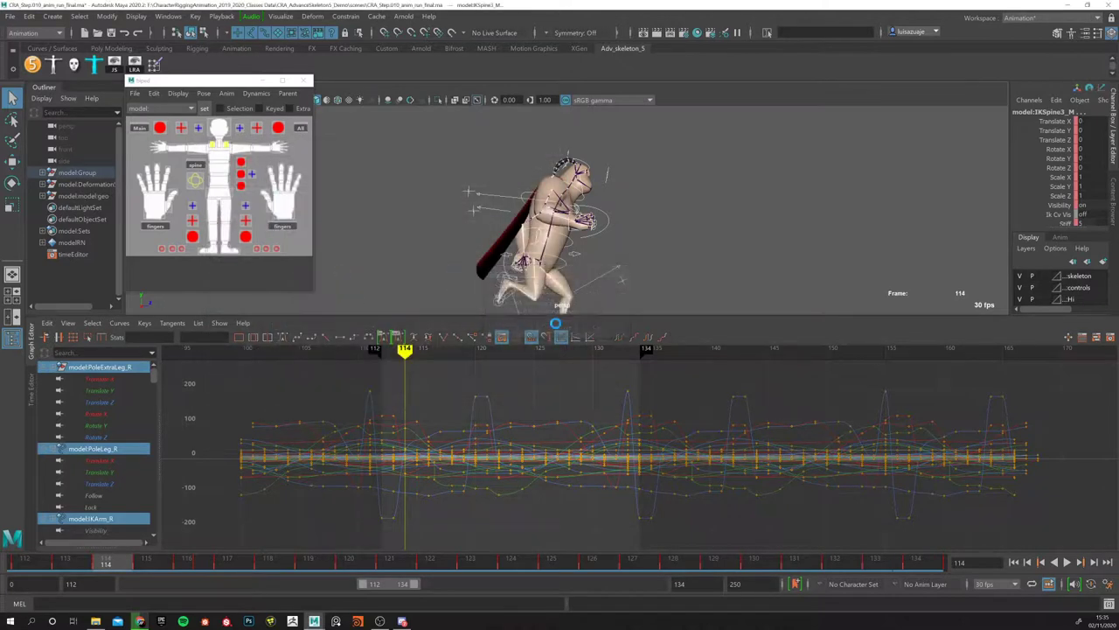
{"action": "left_click", "coordinate": [530, 337]}
{"action": "left_click", "coordinate": [528, 337]}
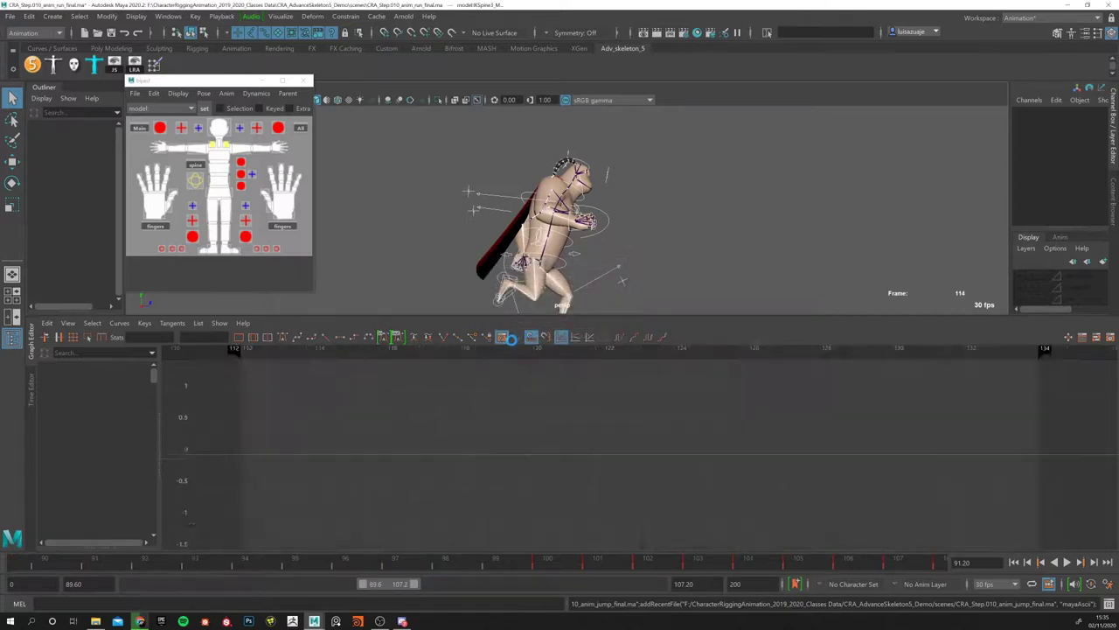
Step: Select all rig controls, frame their curves in the Graph Editor, and scrub through the jump animation
{"action": "scroll", "coordinate": [524, 229], "scroll_direction": "down", "scroll_amount": 5}
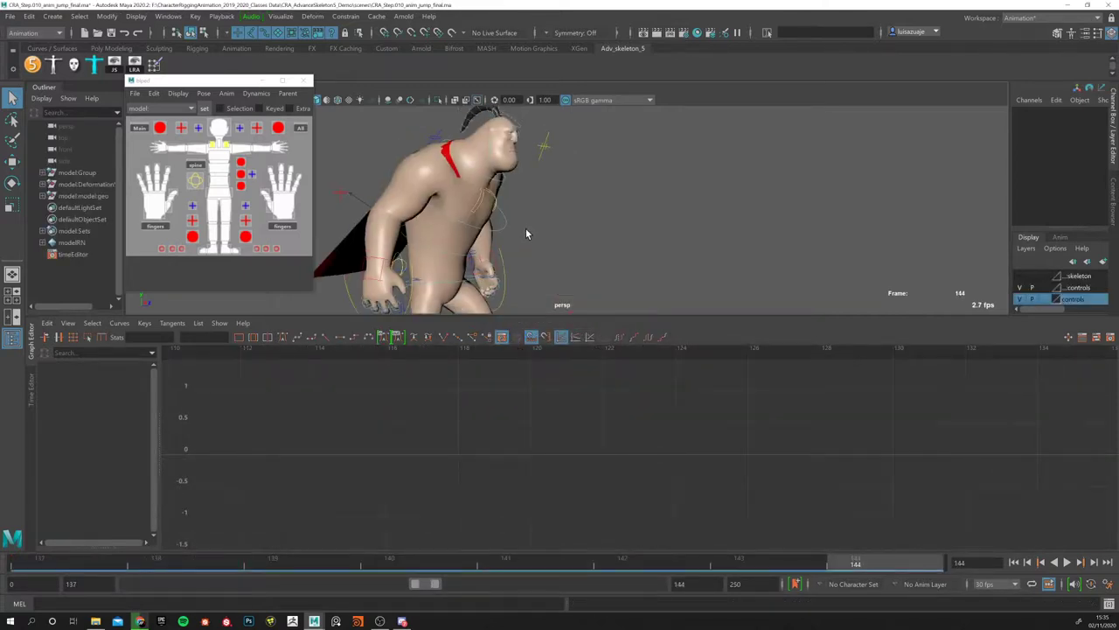
{"action": "left_click", "coordinate": [301, 128]}
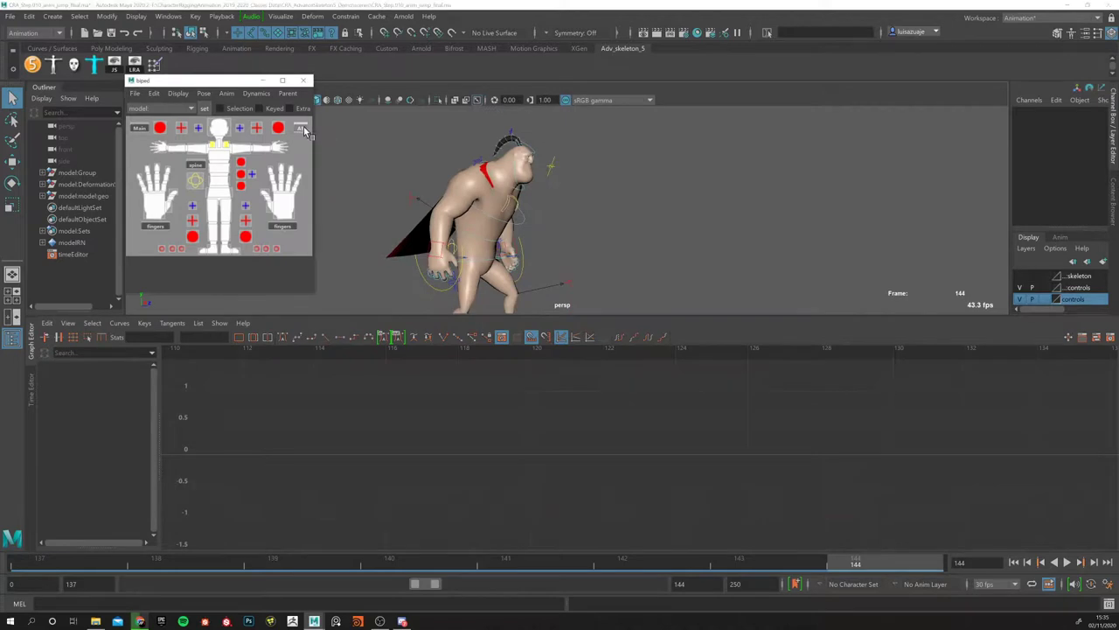
{"action": "key", "text": "f"}
{"action": "mouse_move", "coordinate": [877, 353]}
{"action": "left_mouse_down"}
{"action": "mouse_move", "coordinate": [394, 382]}
{"action": "mouse_move", "coordinate": [657, 405]}
{"action": "mouse_move", "coordinate": [915, 447]}
{"action": "mouse_move", "coordinate": [522, 440]}
{"action": "mouse_move", "coordinate": [350, 452]}
{"action": "mouse_move", "coordinate": [460, 480]}
{"action": "mouse_move", "coordinate": [372, 507]}
{"action": "mouse_move", "coordinate": [707, 515]}
{"action": "mouse_move", "coordinate": [831, 493]}
{"action": "left_mouse_up"}
{"action": "right_click_drag", "start_coordinate": [830, 493], "coordinate": [892, 465], "text": "alt"}
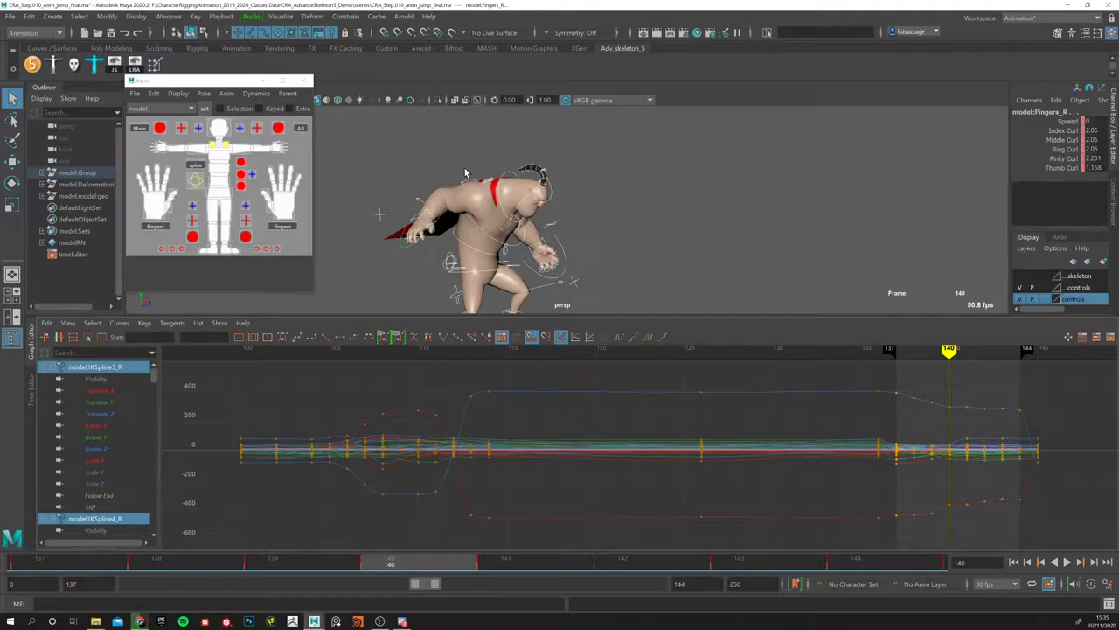
Step: Shift the biped picker slightly and open the scene CRA_Step.010_anim_walk_final.ma
{"action": "left_click_drag", "start_coordinate": [219, 80], "coordinate": [235, 92]}
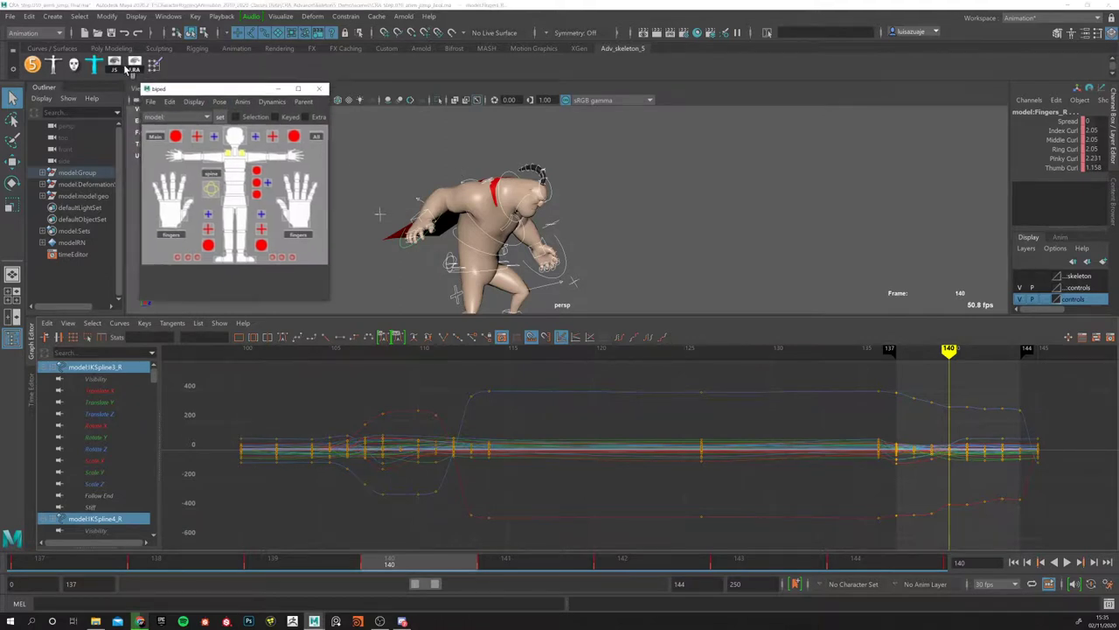
{"action": "left_click", "coordinate": [95, 29]}
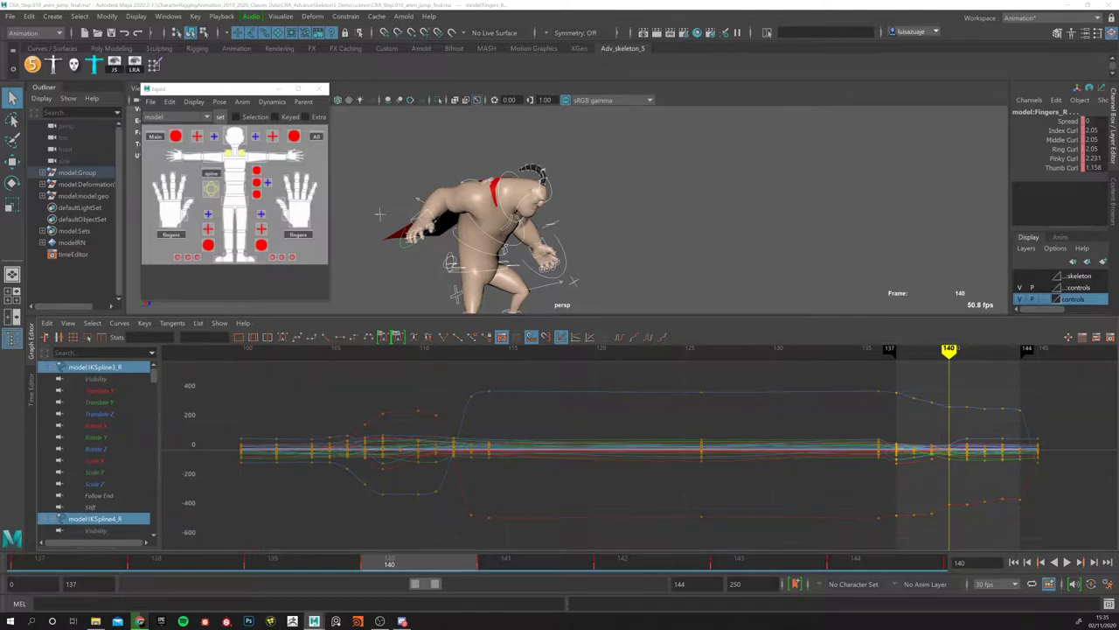
{"action": "left_click", "coordinate": [532, 334]}
{"action": "left_click", "coordinate": [533, 335]}
{"action": "left_click", "coordinate": [531, 334]}
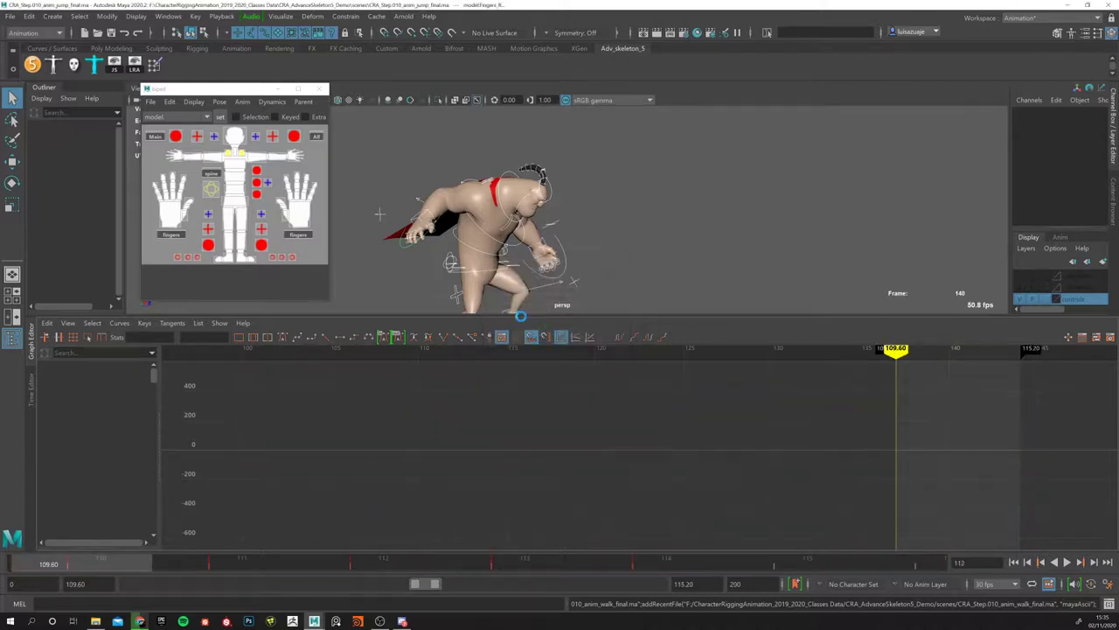
Step: Select all rig controls to show their curves, then play and stop the walk cycle
{"action": "left_click", "coordinate": [316, 140]}
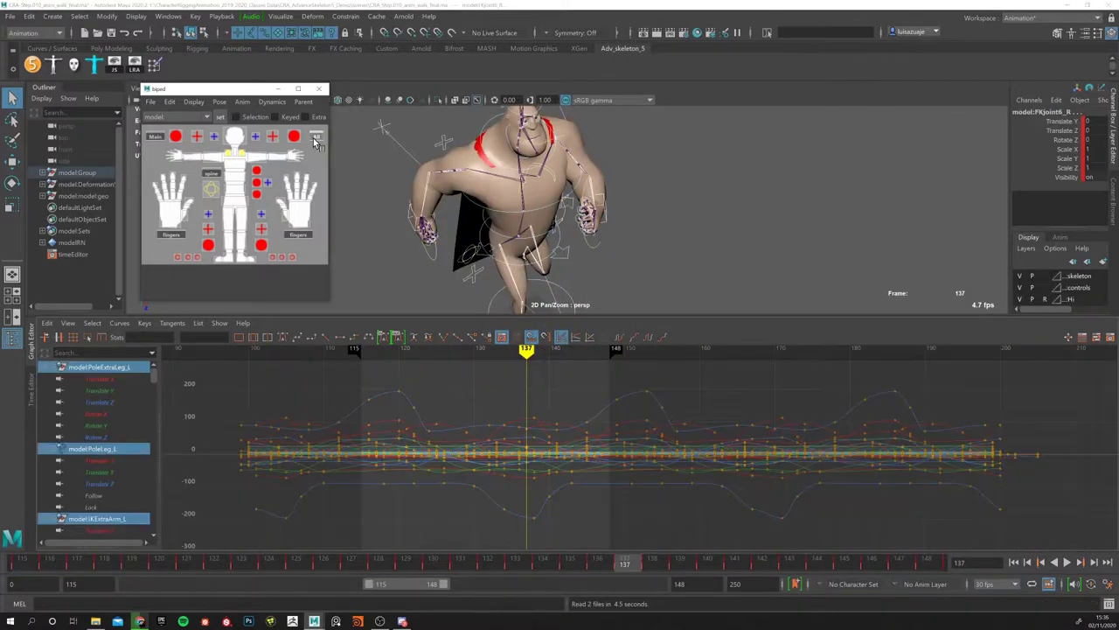
{"action": "left_click", "coordinate": [1068, 563]}
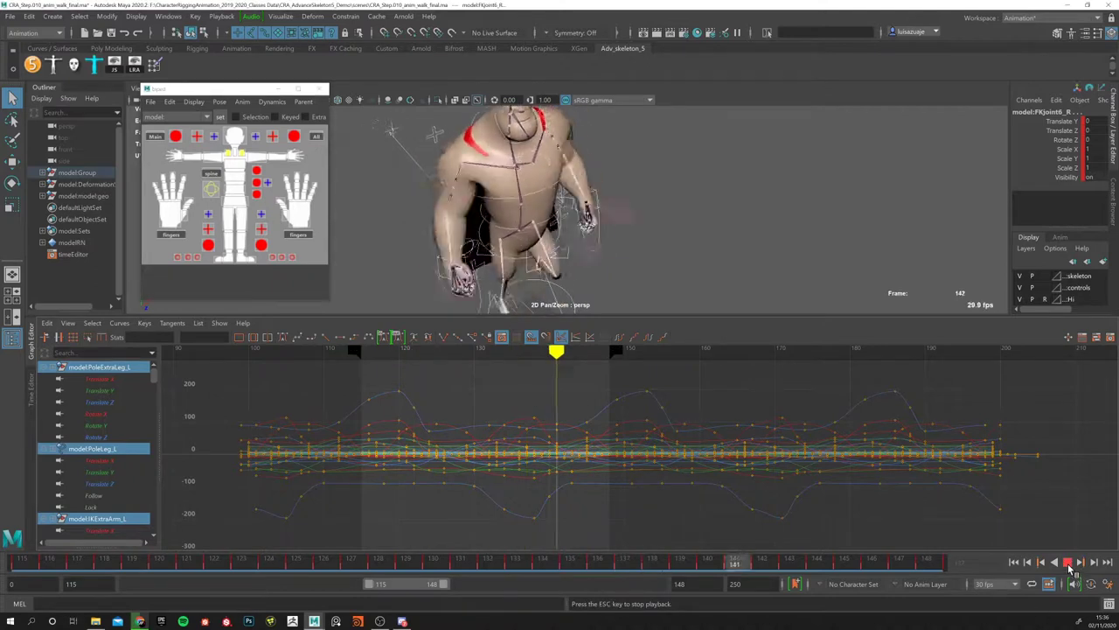
{"action": "left_click", "coordinate": [1067, 562]}
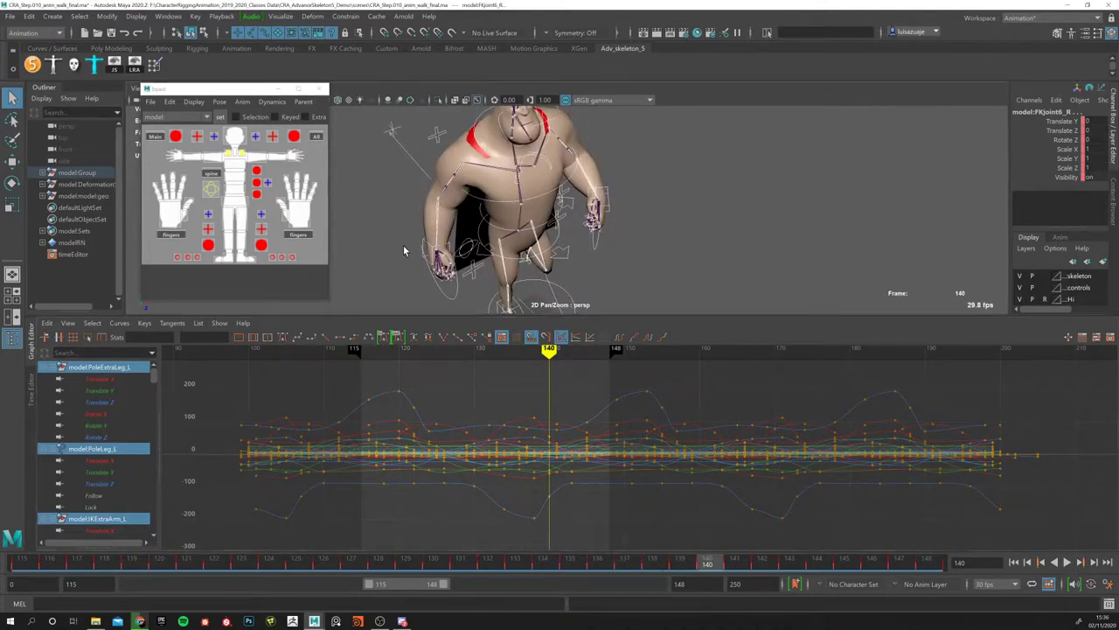
Step: Examine the curves of the right arm, left arm and right leg IK controls in turn, and go to frame 125
{"action": "left_click", "coordinate": [426, 251]}
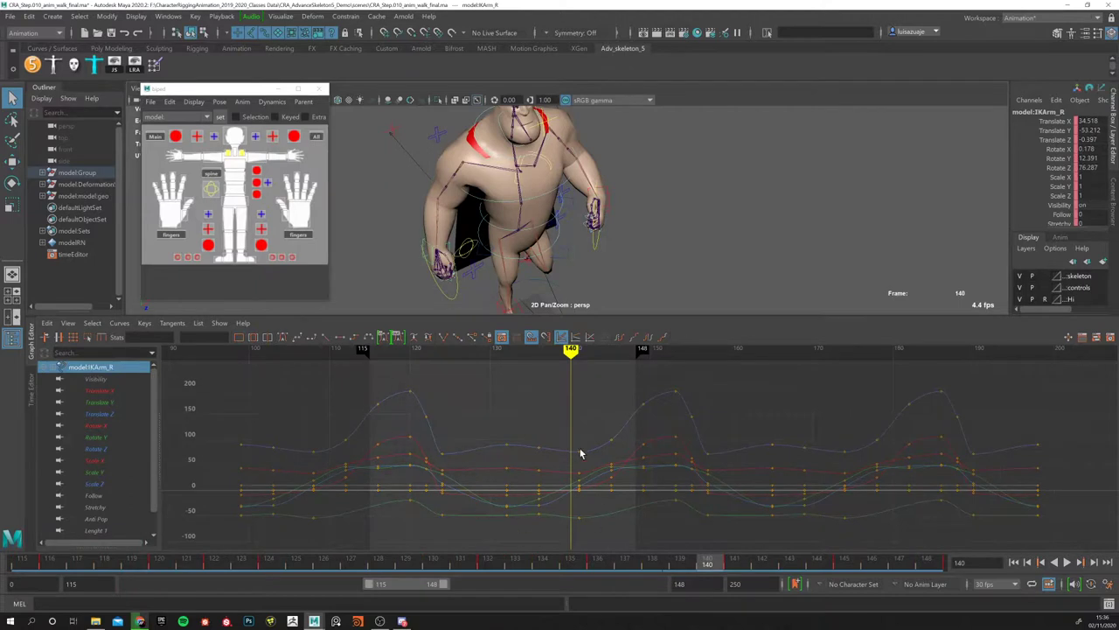
{"action": "left_click", "coordinate": [607, 199]}
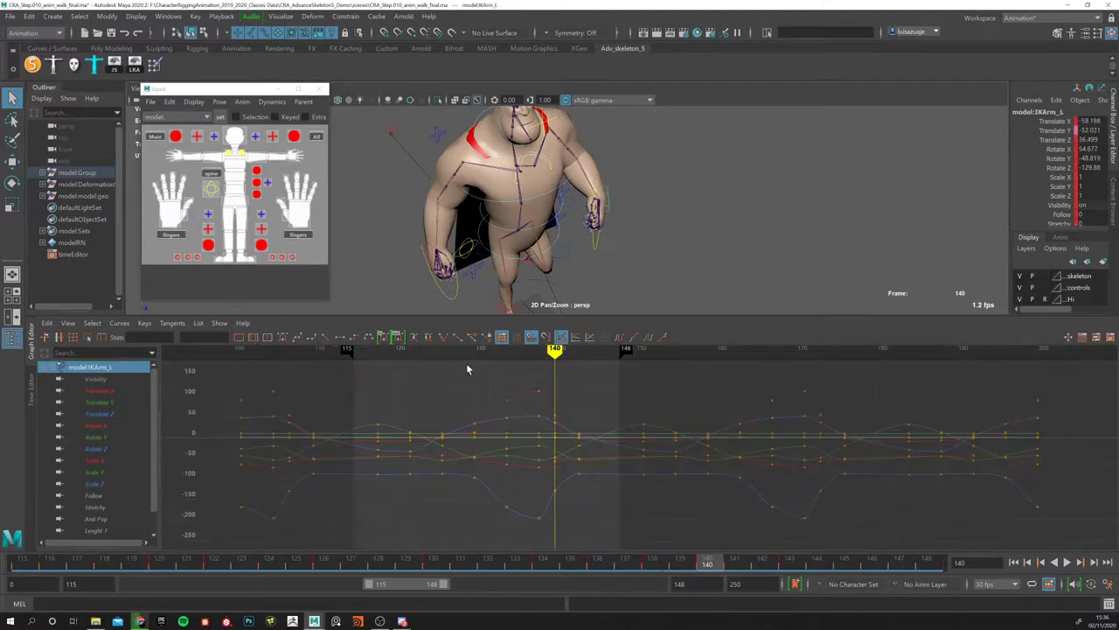
{"action": "left_click", "coordinate": [503, 307]}
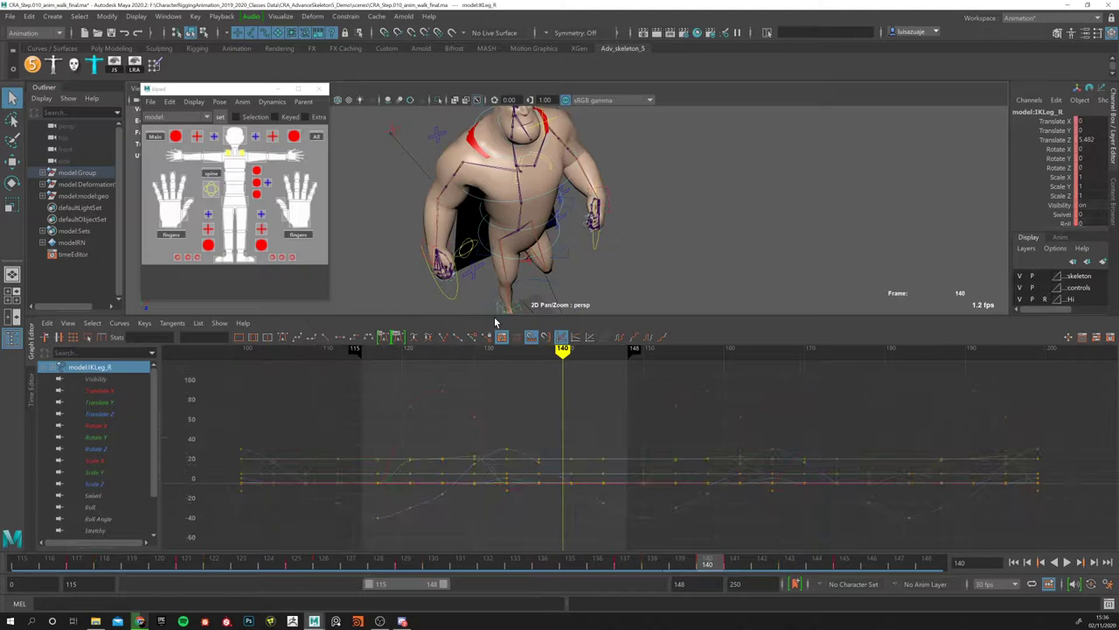
{"action": "key", "text": "alt+v"}
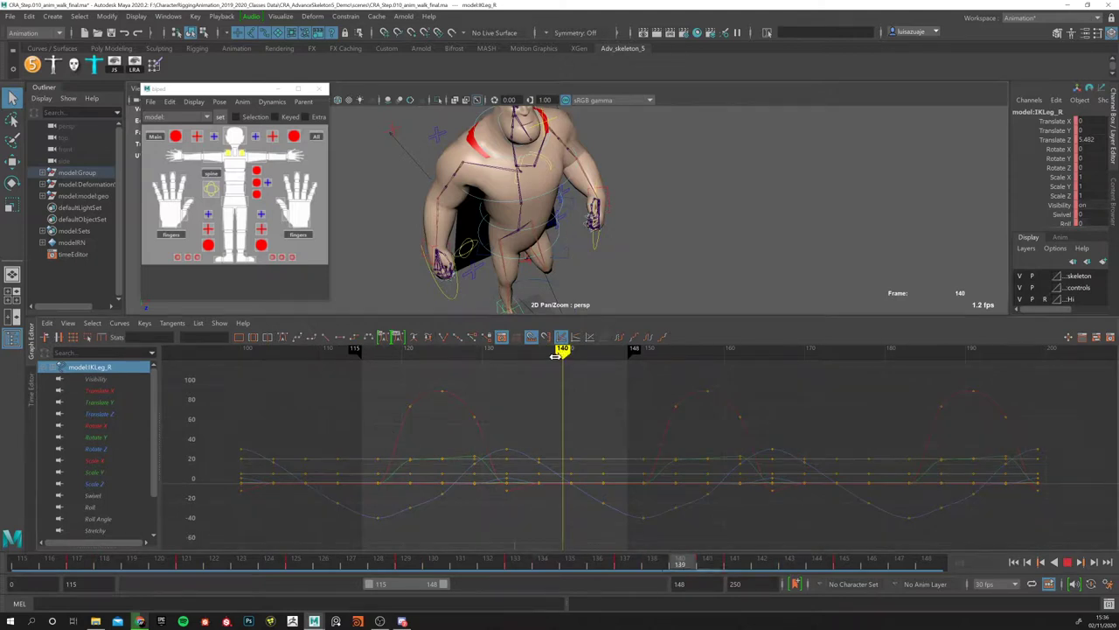
{"action": "key", "text": "alt+v"}
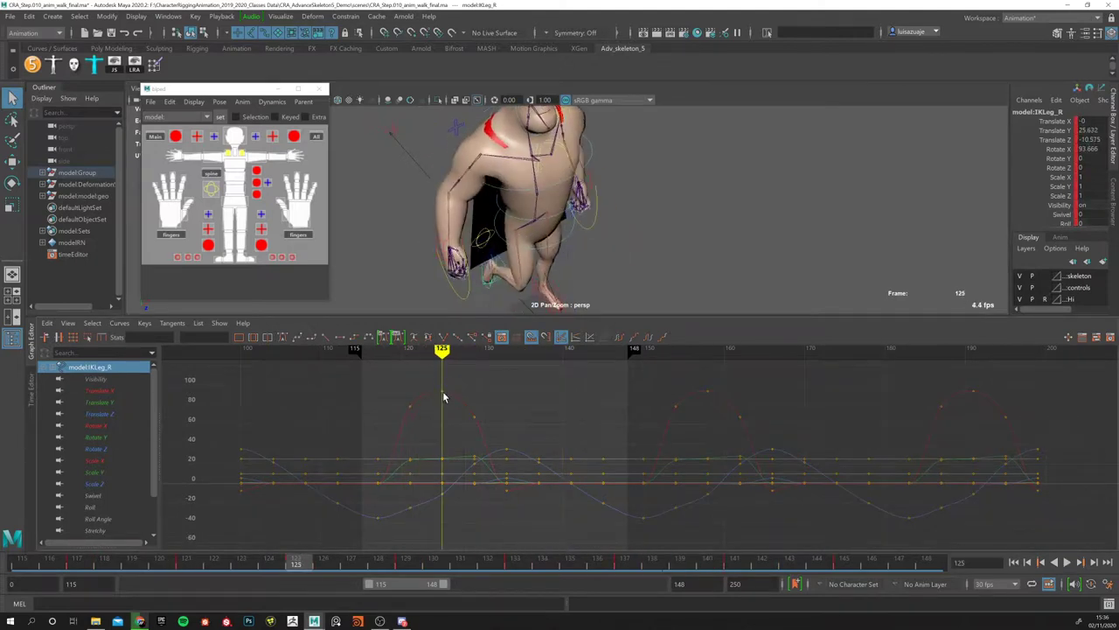
Step: Try adjusting the right leg IK control's Rotate X key at frame 125
{"action": "left_click", "coordinate": [440, 408]}
{"action": "middle_click_drag", "start_coordinate": [441, 404], "coordinate": [441, 390]}
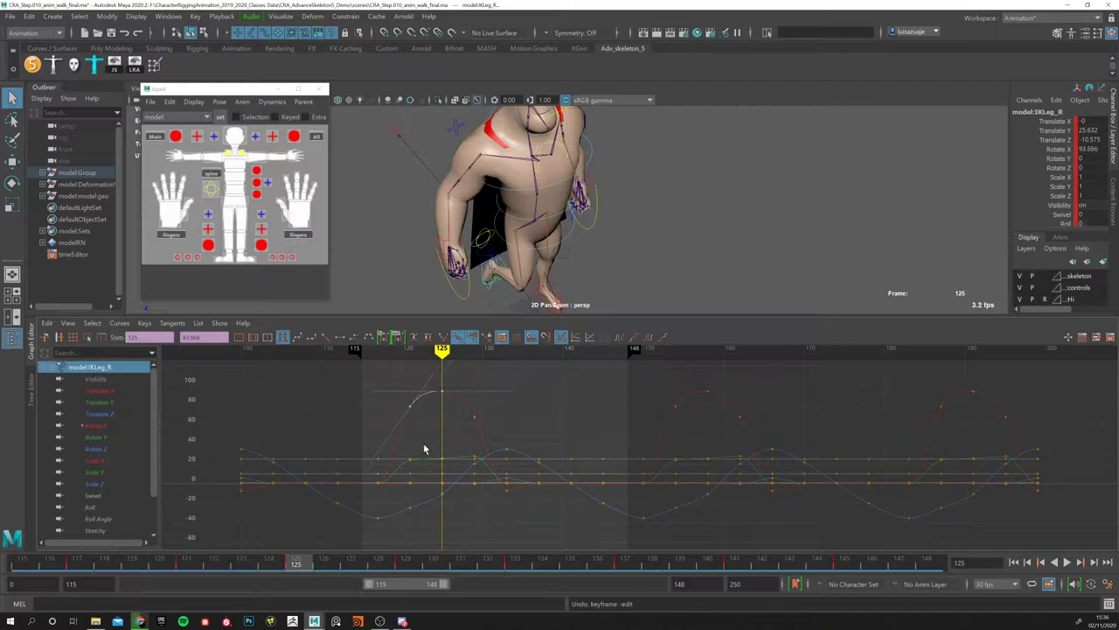
Step: View the legs from the side, activate the Move tool, and isolate the right leg IK control's Translate Y curve
{"action": "left_click_drag", "start_coordinate": [426, 298], "coordinate": [523, 240], "text": "alt"}
{"action": "middle_click_drag", "start_coordinate": [530, 278], "coordinate": [541, 212], "text": "alt"}
{"action": "key", "text": "w"}
{"action": "left_click_drag", "start_coordinate": [540, 212], "coordinate": [552, 199], "text": "alt"}
{"action": "left_click", "coordinate": [99, 402]}
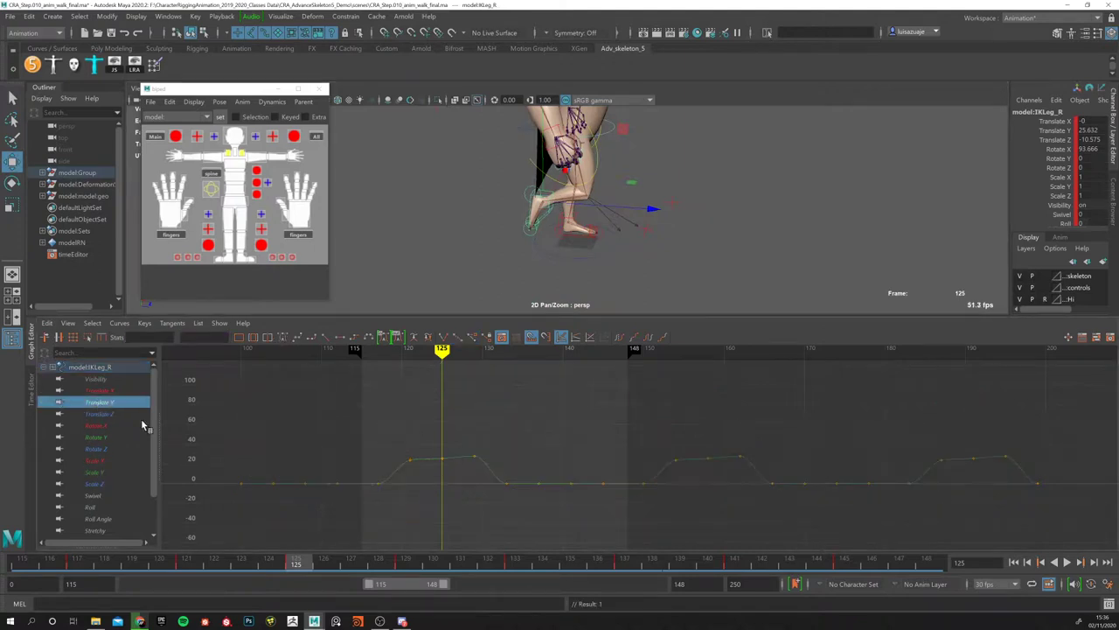
Step: Try raising the right leg's Translate Y key at frame 125 to 39.402, and undo the change
{"action": "mouse_move", "coordinate": [442, 352]}
{"action": "left_mouse_down"}
{"action": "mouse_move", "coordinate": [393, 362]}
{"action": "mouse_move", "coordinate": [442, 376]}
{"action": "left_mouse_up"}
{"action": "left_click", "coordinate": [441, 458]}
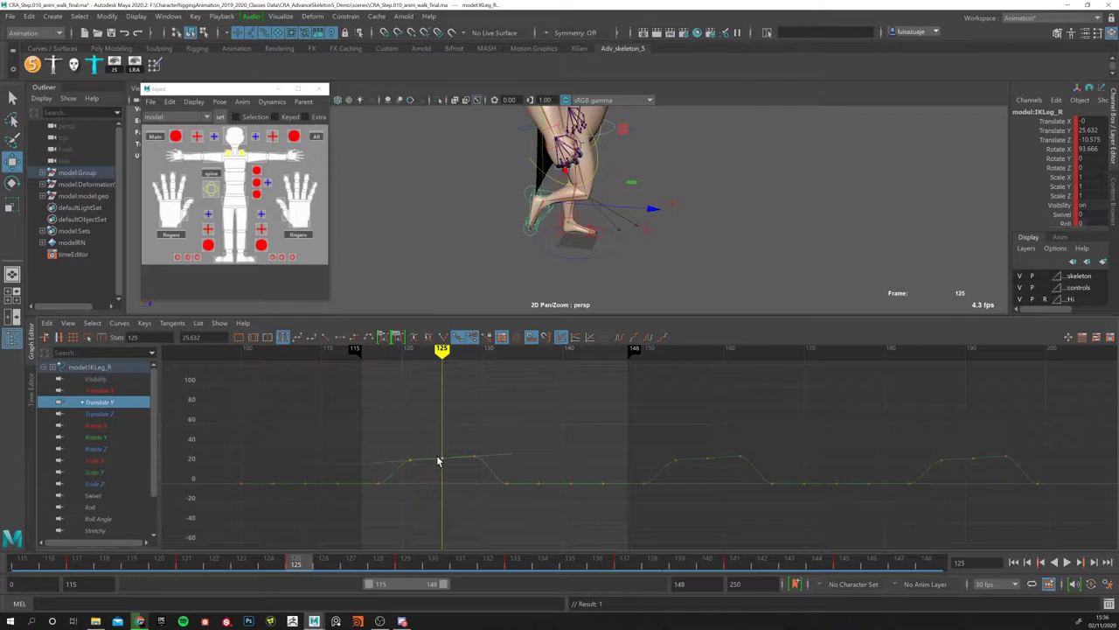
{"action": "middle_click_drag", "start_coordinate": [443, 457], "coordinate": [444, 444]}
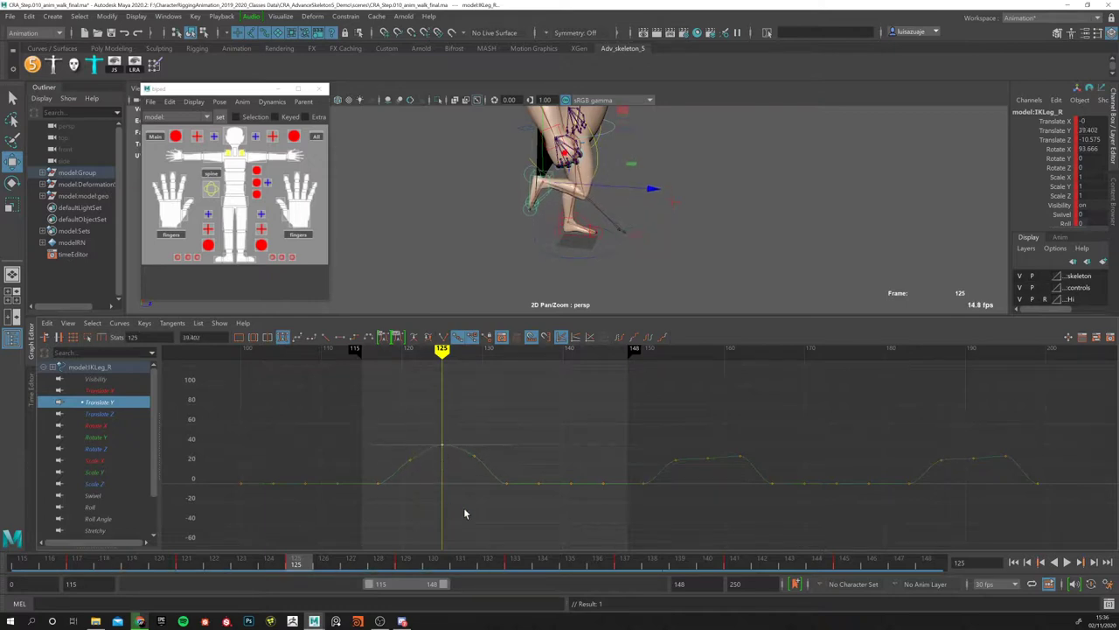
{"action": "key", "text": "ctrl+z"}
Step: Raise the right leg's Translate Y key at frame 125 to 33.85 and review the higher foot lift over the walk
{"action": "left_click_drag", "start_coordinate": [442, 367], "coordinate": [442, 401]}
{"action": "left_click_drag", "start_coordinate": [444, 462], "coordinate": [442, 449]}
{"action": "left_click_drag", "start_coordinate": [16, 570], "coordinate": [248, 574]}
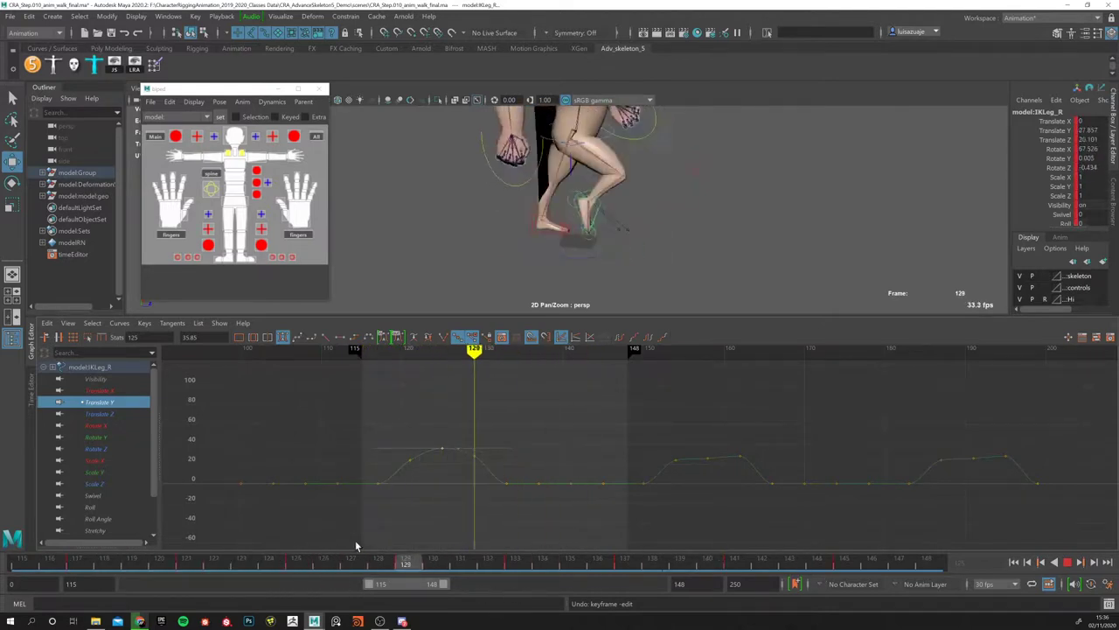
Step: Undo the last raise of the right leg's Translate Y key at frame 125
{"action": "left_click", "coordinate": [16, 567]}
{"action": "key", "text": "ctrl+z"}
{"action": "key", "text": "ctrl+z"}
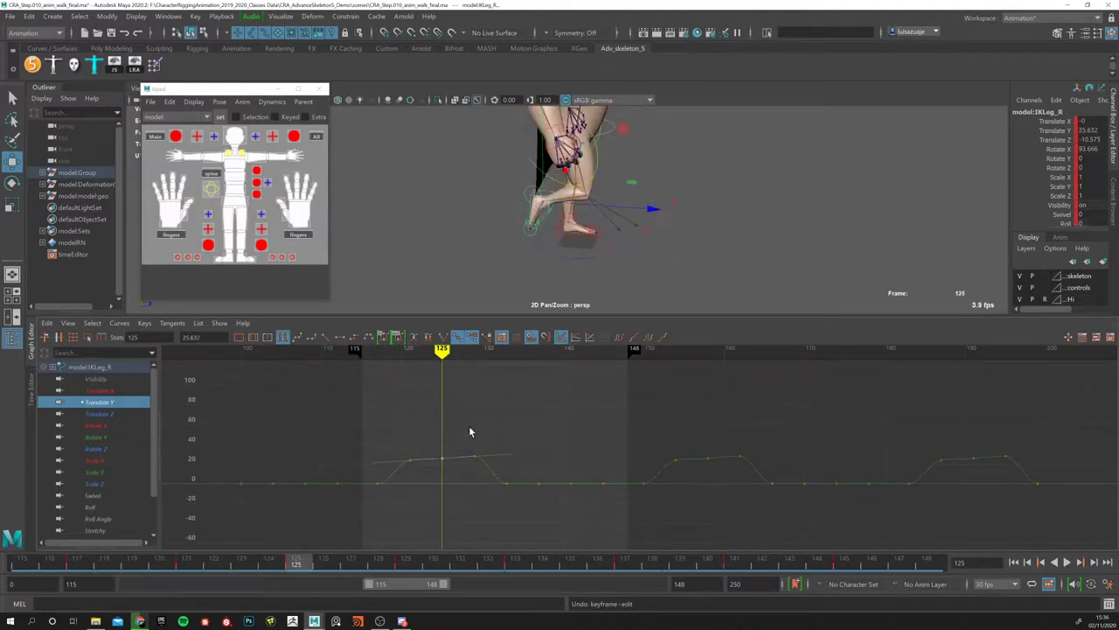
Step: Select all rig controls, review their combined curves while scrubbing and playing the walk, stop at frame 120, and inspect the full body pose
{"action": "left_click_drag", "start_coordinate": [481, 205], "coordinate": [413, 238], "text": "alt"}
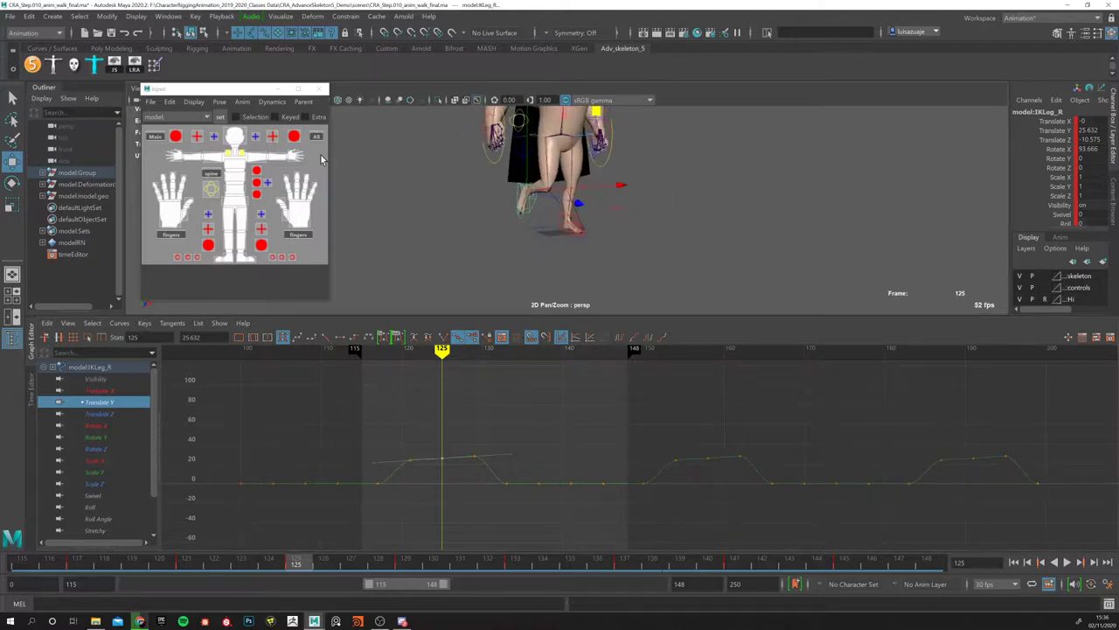
{"action": "left_click", "coordinate": [316, 136]}
{"action": "left_click_drag", "start_coordinate": [438, 350], "coordinate": [210, 394]}
{"action": "left_click", "coordinate": [18, 569]}
{"action": "left_click_drag", "start_coordinate": [31, 566], "coordinate": [611, 543]}
{"action": "key", "text": "alt+v"}
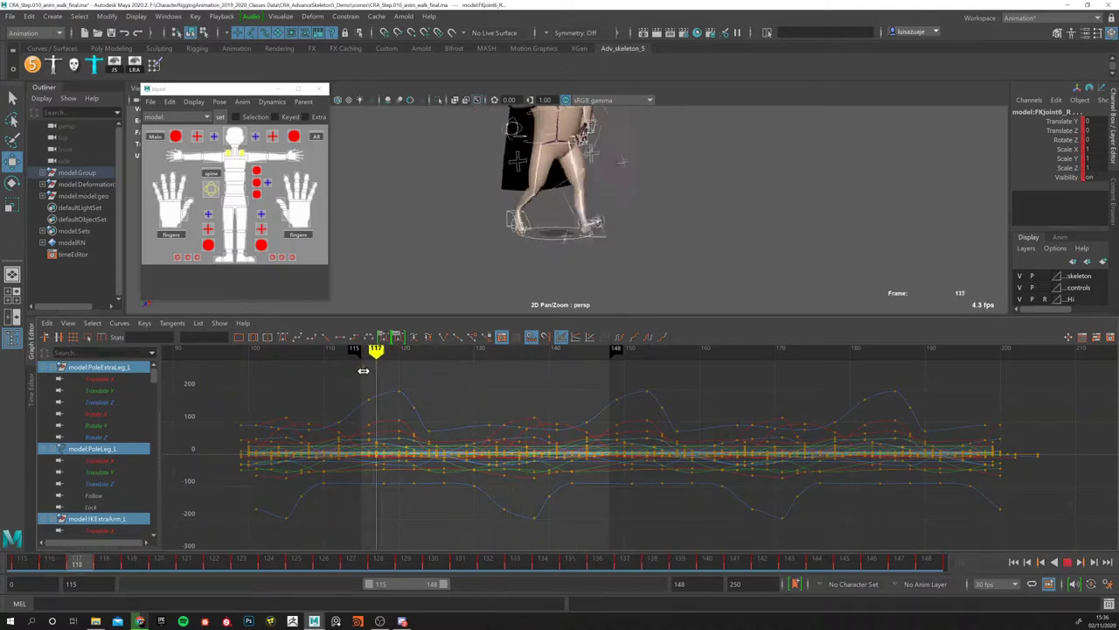
{"action": "key", "text": "alt+v"}
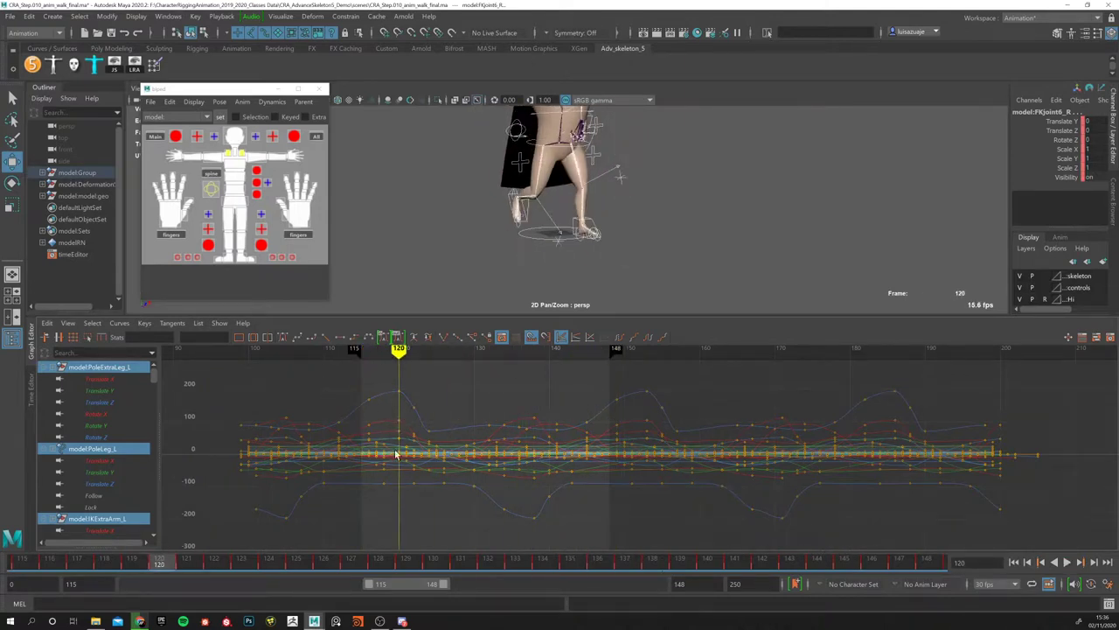
{"action": "left_click_drag", "start_coordinate": [633, 210], "coordinate": [637, 249], "text": "alt"}
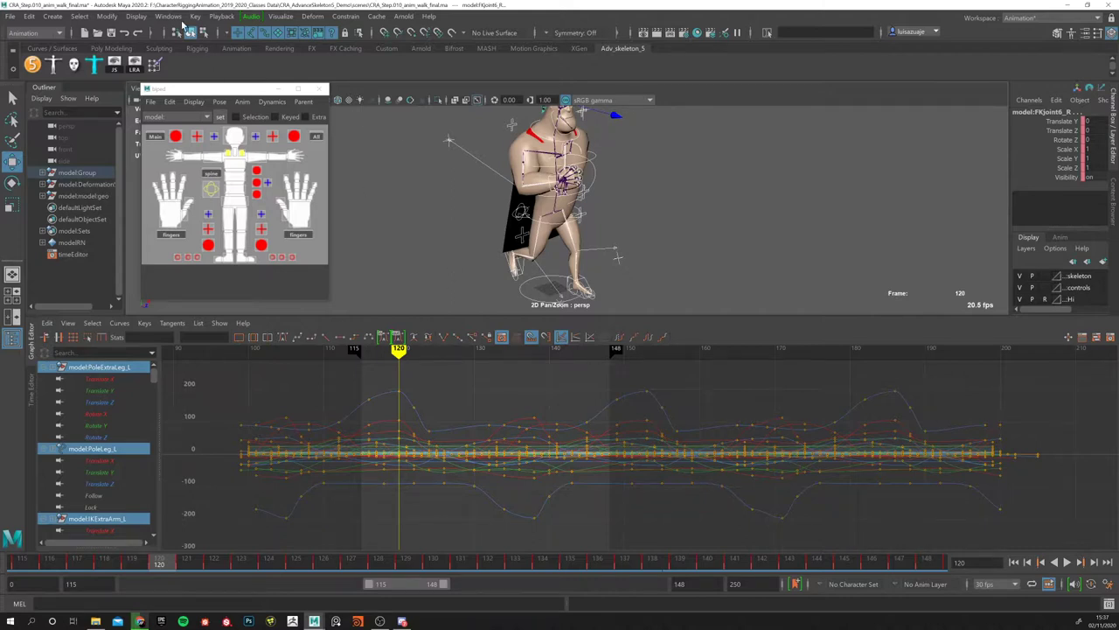
{"action": "mouse_move", "coordinate": [435, 244]}
{"action": "left_mouse_down", "text": "alt"}
{"action": "mouse_move", "coordinate": [463, 262]}
{"action": "mouse_move", "coordinate": [542, 232]}
{"action": "mouse_move", "coordinate": [460, 222]}
{"action": "mouse_move", "coordinate": [423, 234]}
{"action": "left_mouse_up", "text": "alt"}
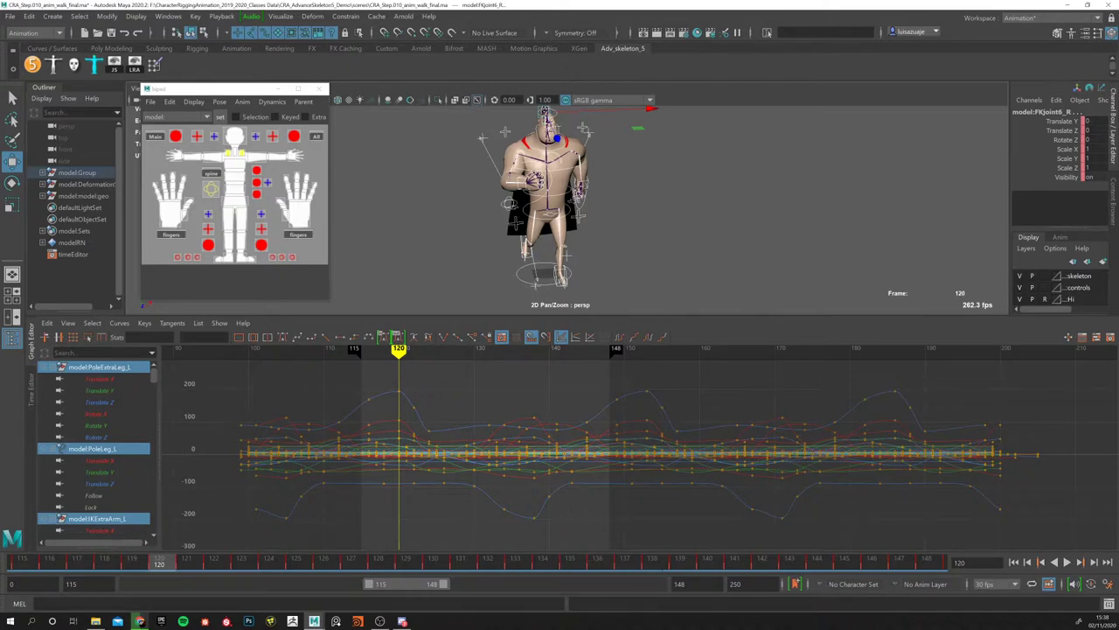
Step: Switch to the web browser, open the Evolution Reel video on Vimeo in a new tab, and show it full screen
{"action": "left_click", "coordinate": [139, 620]}
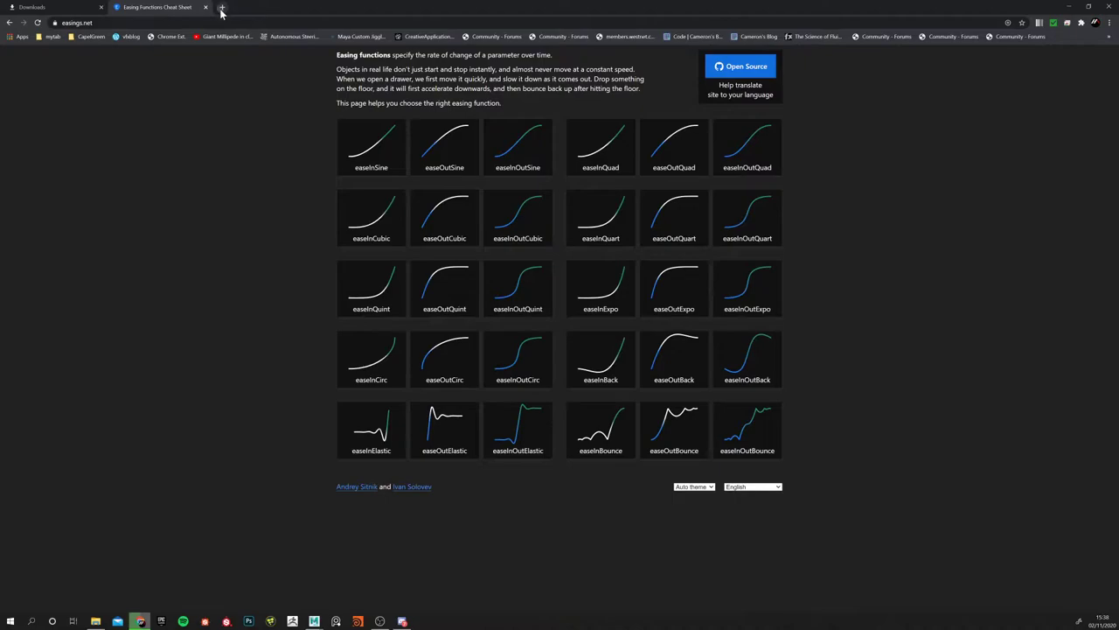
{"action": "left_click", "coordinate": [221, 8]}
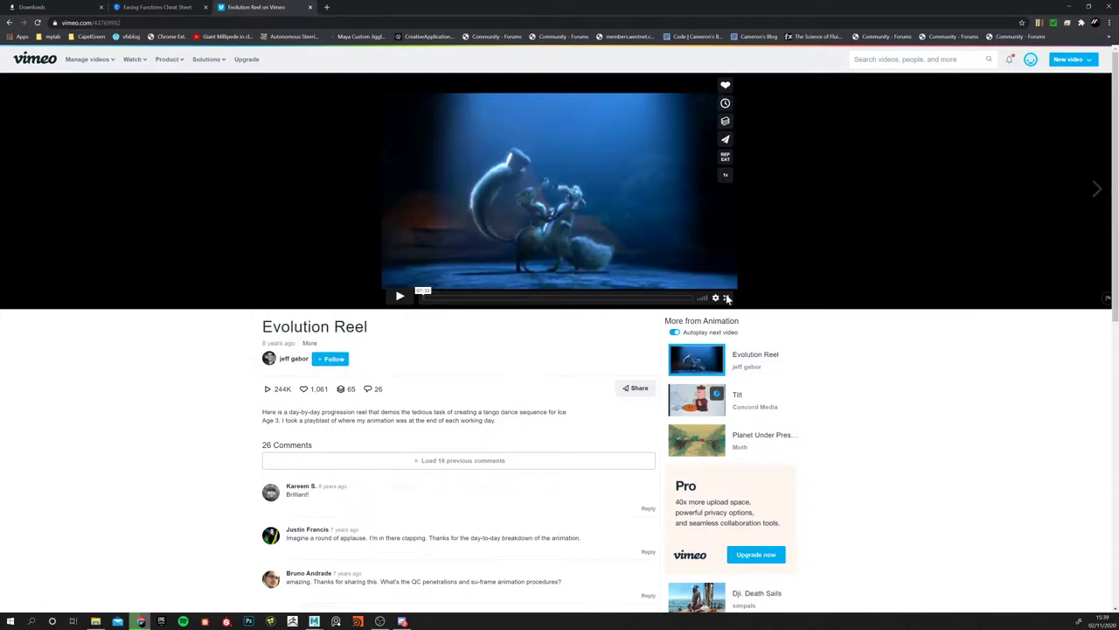
{"action": "key", "text": "F11"}
{"action": "key", "text": "f"}
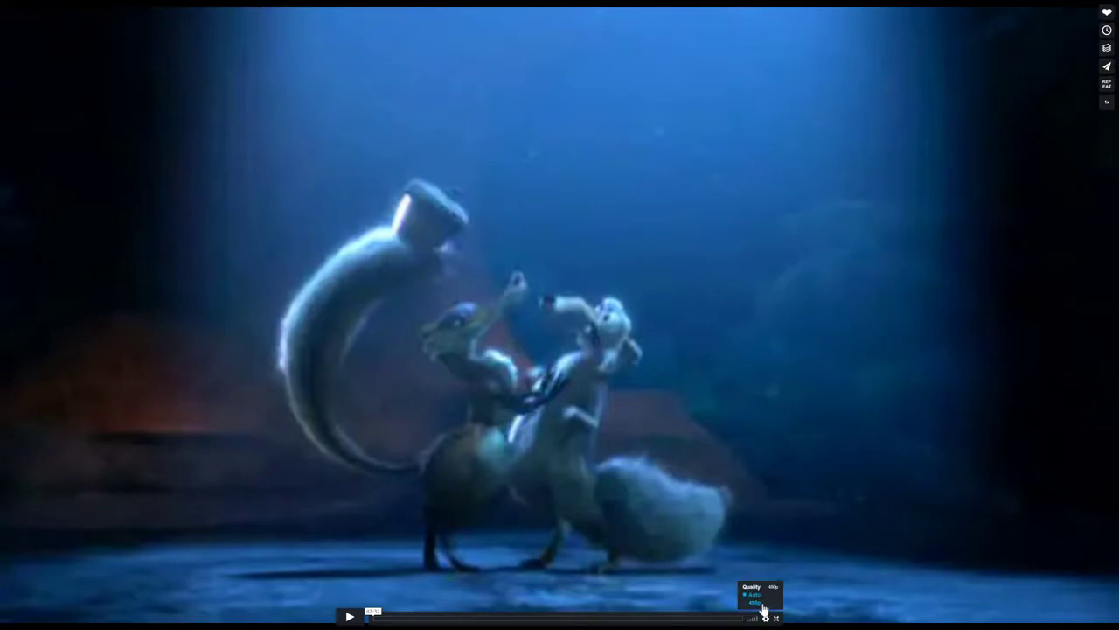
Step: Play the Evolution Reel and skip ahead through the storytelling poses days to the Day 15 splining section
{"action": "left_click", "coordinate": [408, 560]}
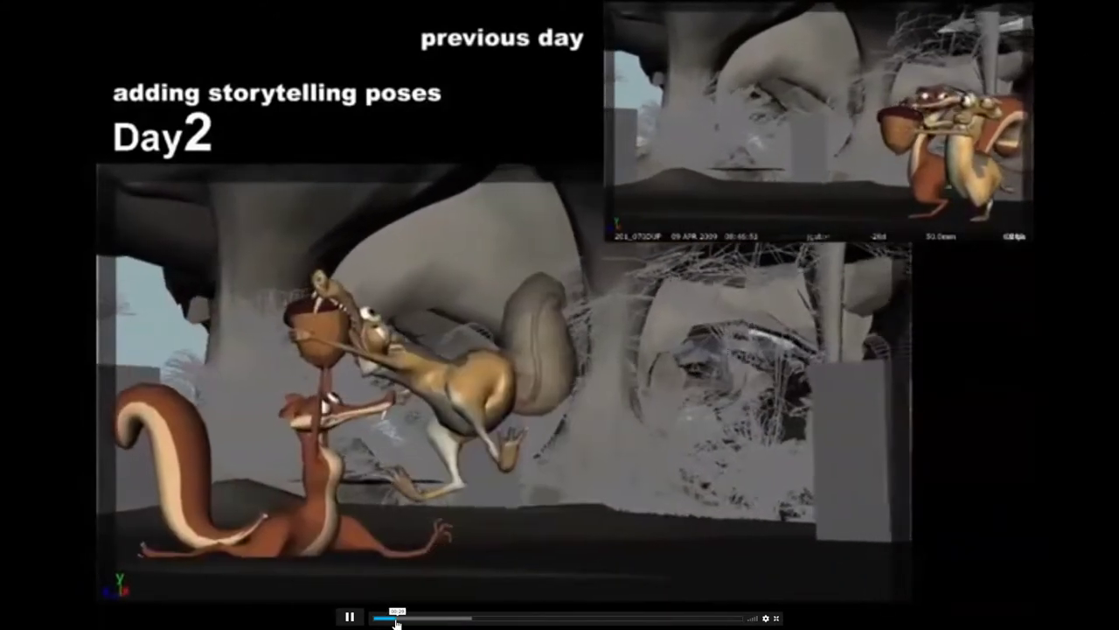
{"action": "left_click", "coordinate": [410, 619]}
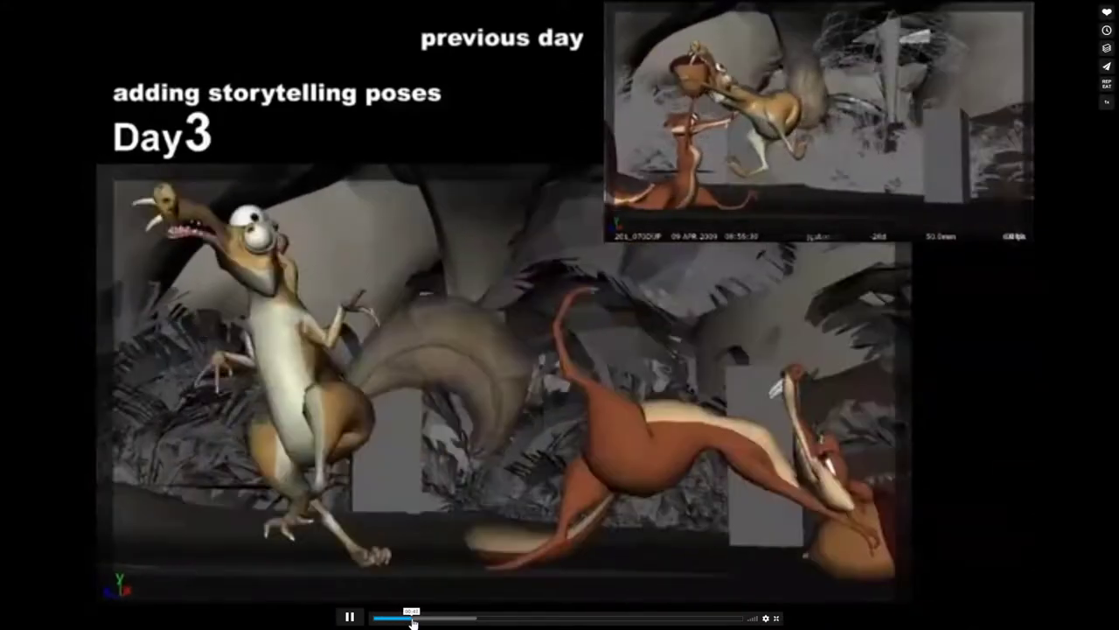
{"action": "left_click_drag", "start_coordinate": [412, 622], "coordinate": [536, 612]}
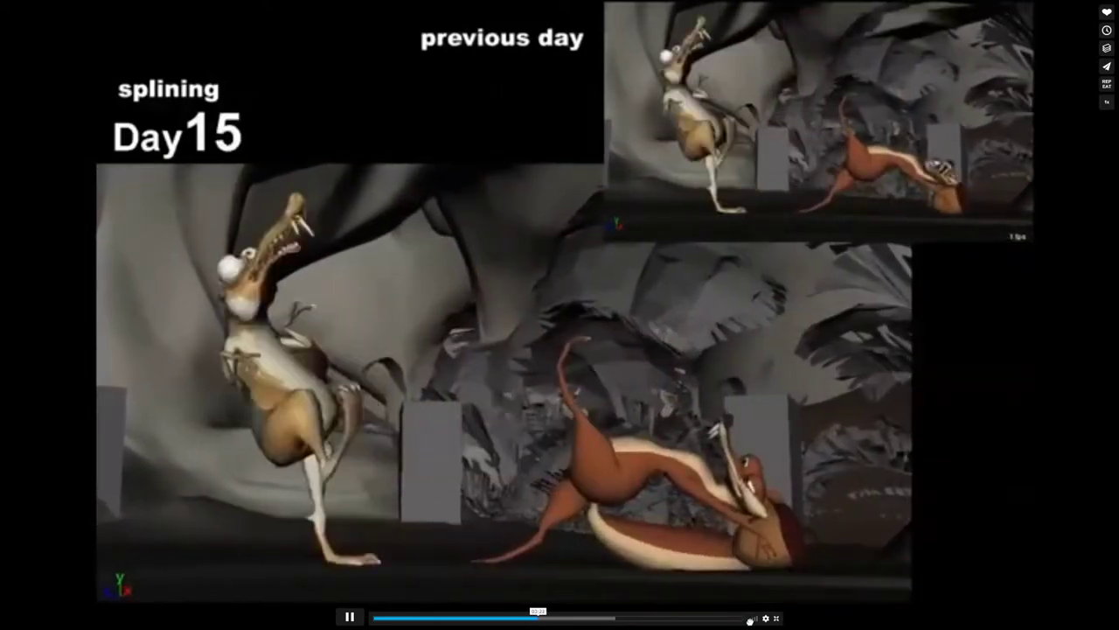